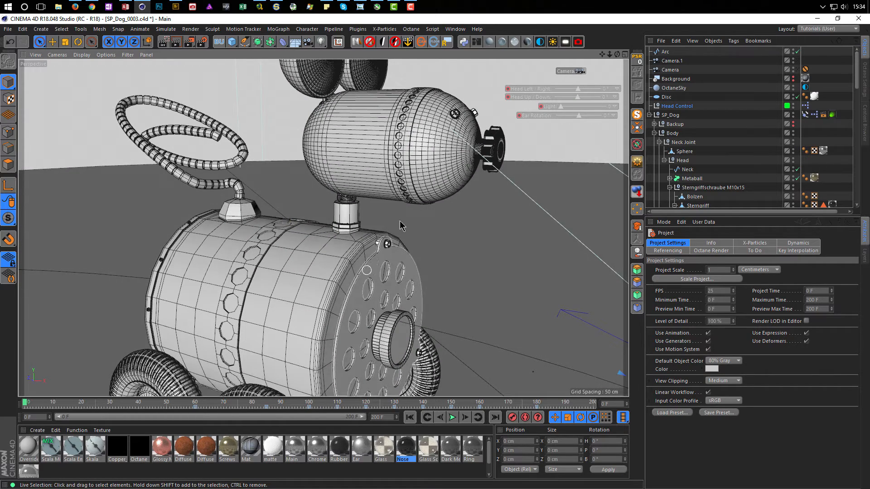
- Examine the finished dog model's head, ears and eyes, and the star-shaped knob used as its nose
{"action": "right_click_drag", "start_coordinate": [391, 155], "coordinate": [371, 176], "text": "alt"}
{"action": "left_click_drag", "start_coordinate": [371, 177], "coordinate": [433, 228], "text": "alt"}
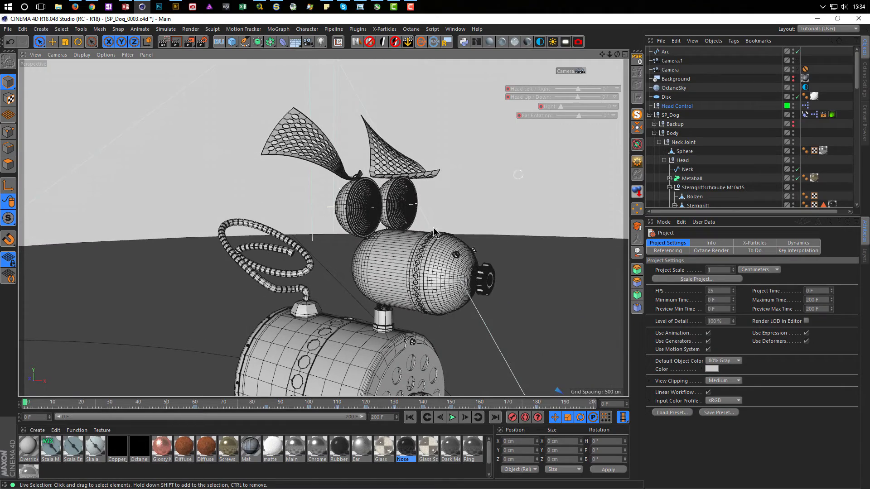
{"action": "right_click_drag", "start_coordinate": [504, 287], "coordinate": [715, 256], "text": "alt"}
{"action": "middle_click_drag", "start_coordinate": [428, 277], "coordinate": [389, 243], "text": "alt"}
{"action": "mouse_move", "coordinate": [387, 243]}
{"action": "left_mouse_down", "text": "alt"}
{"action": "mouse_move", "coordinate": [433, 247]}
{"action": "mouse_move", "coordinate": [403, 238]}
{"action": "left_mouse_up", "text": "alt"}
{"action": "right_click_drag", "start_coordinate": [402, 239], "coordinate": [395, 257], "text": "alt"}
{"action": "left_click_drag", "start_coordinate": [395, 214], "coordinate": [327, 235], "text": "alt"}
{"action": "right_click_drag", "start_coordinate": [326, 231], "coordinate": [299, 249], "text": "alt"}
{"action": "left_click_drag", "start_coordinate": [348, 252], "coordinate": [392, 259], "text": "alt"}
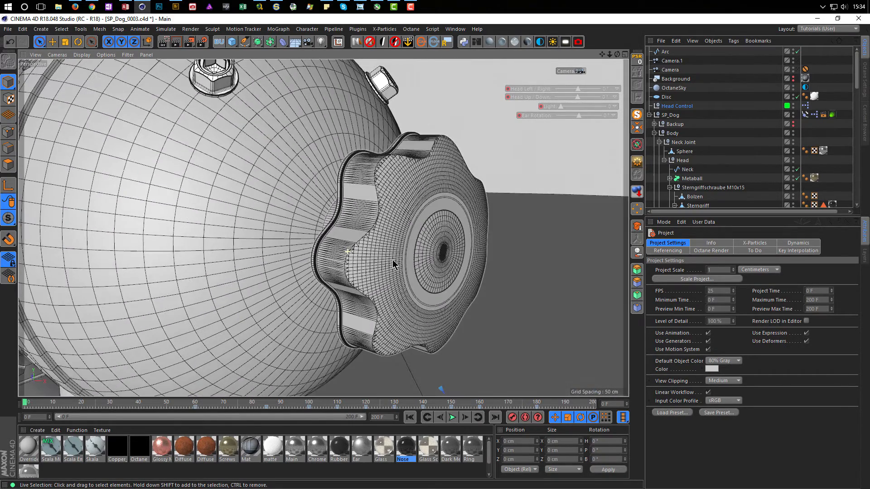
- Browse the content library to the Sternmuttern presets in "Sterngriffe und -muttern" and enlarge their previews
{"action": "left_click", "coordinate": [865, 90]}
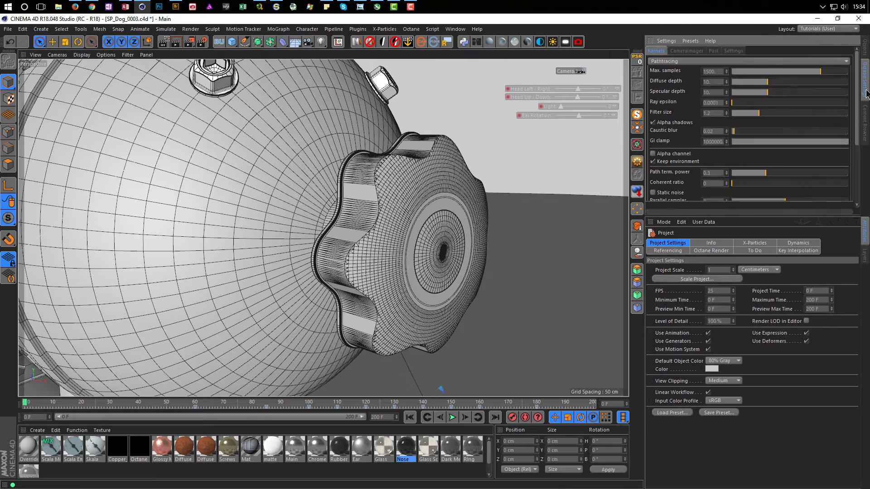
{"action": "left_click", "coordinate": [866, 118]}
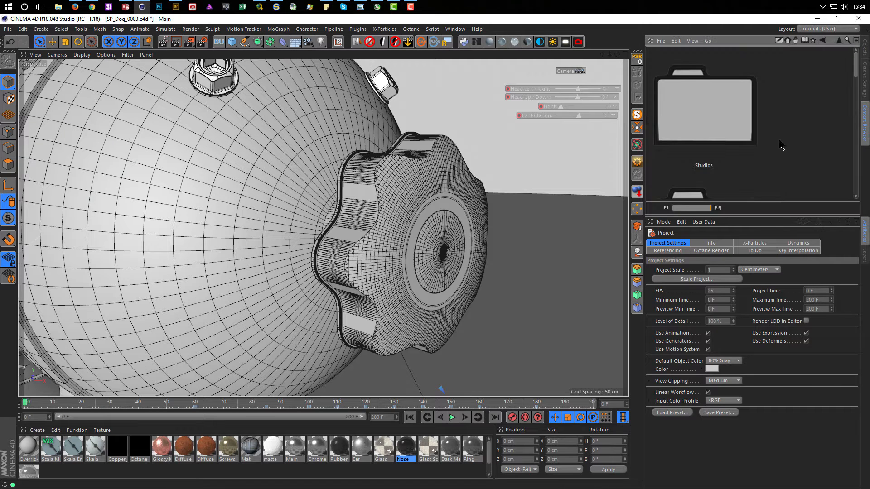
{"action": "left_click_drag", "start_coordinate": [694, 208], "coordinate": [692, 209]}
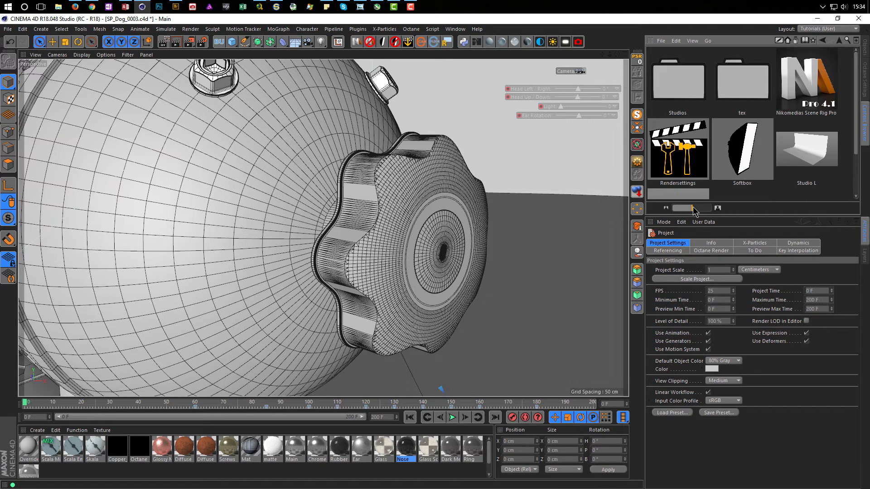
{"action": "left_click", "coordinate": [837, 41]}
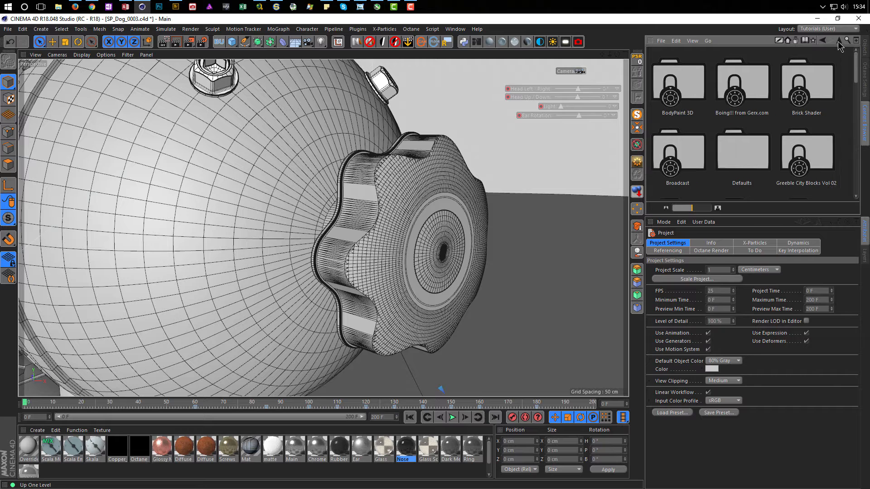
{"action": "left_click_drag", "start_coordinate": [854, 78], "coordinate": [838, 165]}
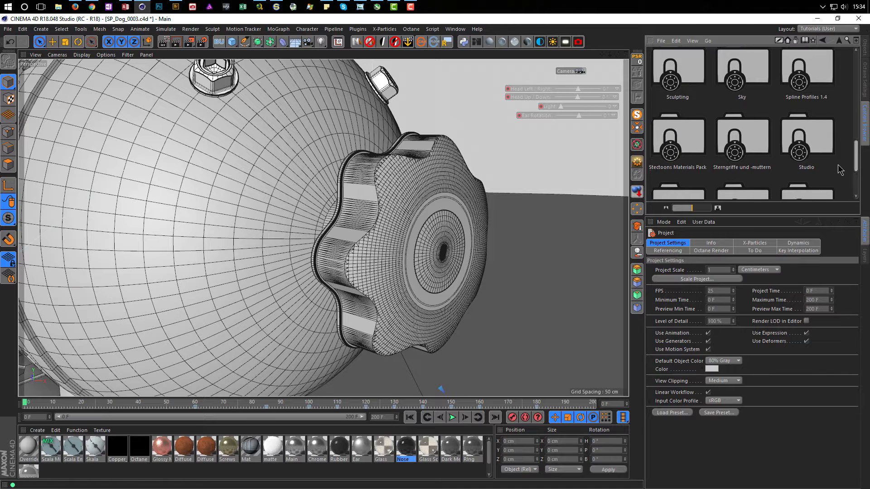
{"action": "double_click", "coordinate": [732, 140]}
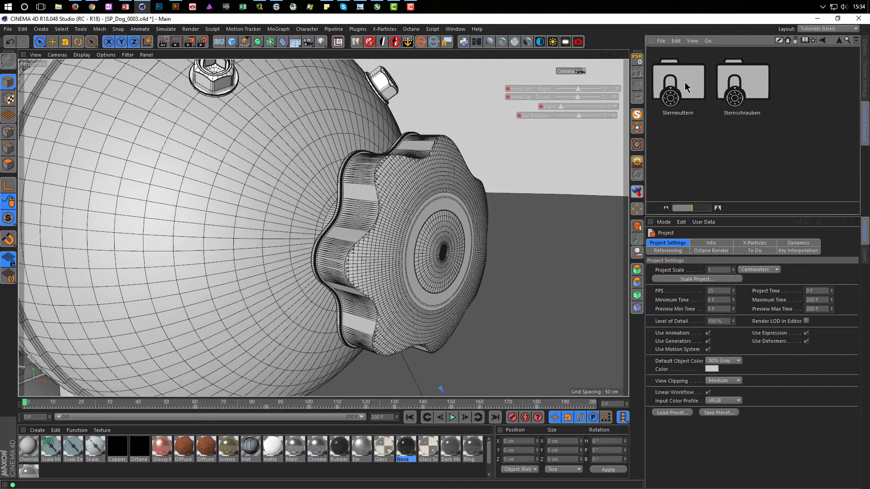
{"action": "left_click", "coordinate": [685, 87]}
{"action": "double_click", "coordinate": [685, 86]}
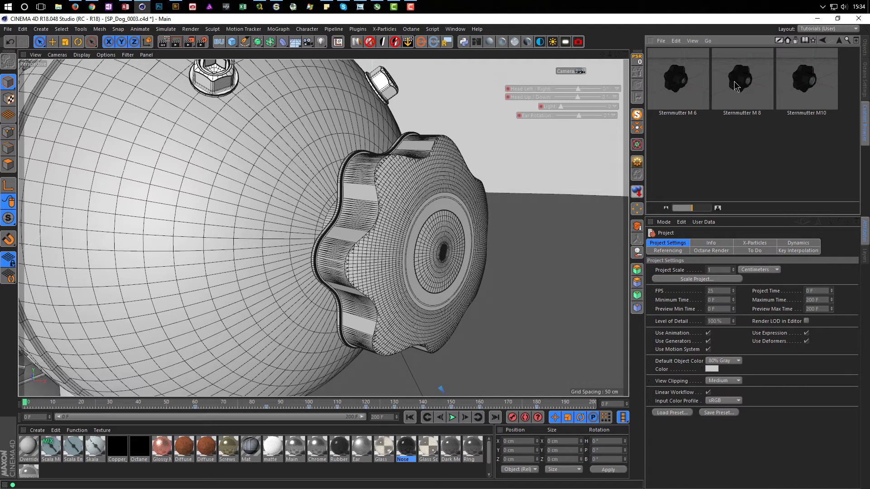
{"action": "left_click_drag", "start_coordinate": [691, 208], "coordinate": [710, 209]}
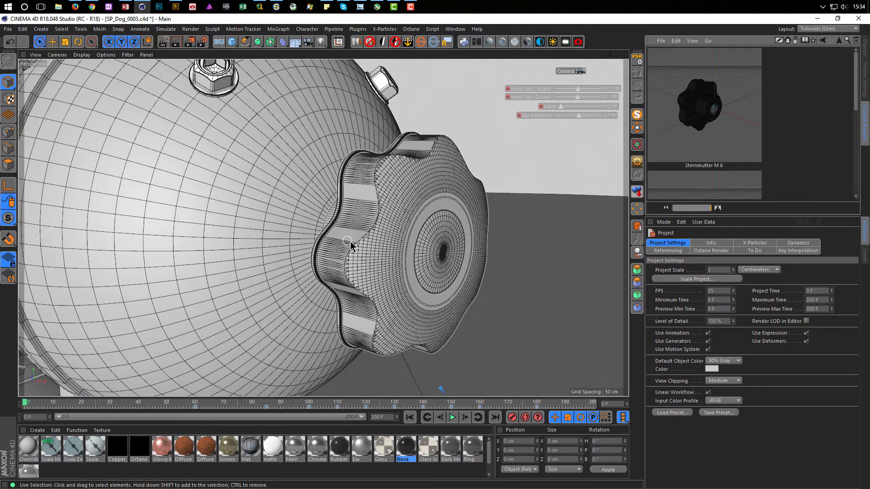
- Inspect the star knob nose up close, and view the dog's body with its wheels
{"action": "scroll", "coordinate": [389, 238], "scroll_direction": "up", "scroll_amount": 3}
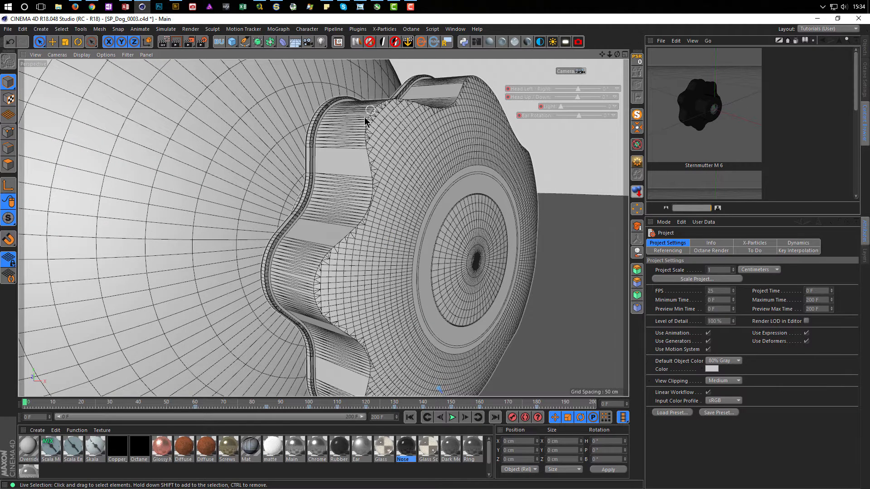
{"action": "right_click_drag", "start_coordinate": [343, 276], "coordinate": [272, 303], "text": "alt"}
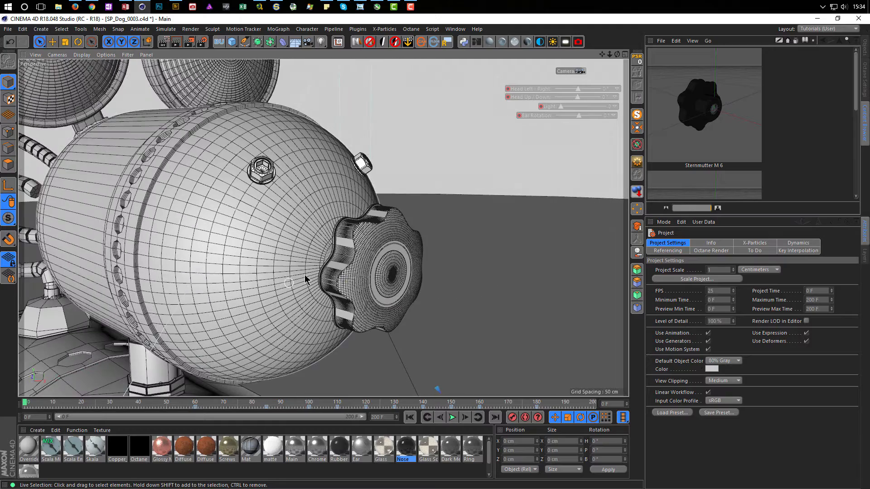
{"action": "middle_click_drag", "start_coordinate": [304, 275], "coordinate": [397, 267], "text": "alt"}
{"action": "right_click_drag", "start_coordinate": [388, 268], "coordinate": [320, 274], "text": "alt"}
{"action": "middle_click_drag", "start_coordinate": [319, 275], "coordinate": [379, 270], "text": "alt"}
{"action": "right_click_drag", "start_coordinate": [360, 265], "coordinate": [308, 276], "text": "alt"}
{"action": "middle_click_drag", "start_coordinate": [311, 277], "coordinate": [318, 237], "text": "alt"}
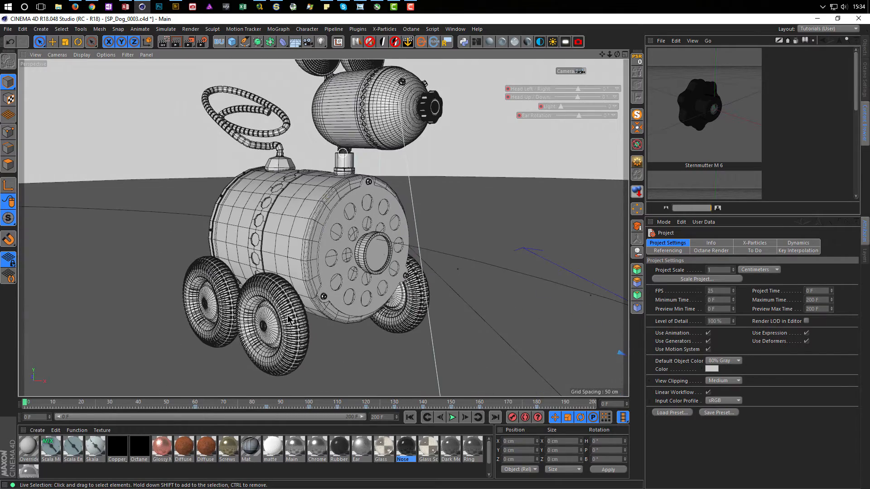
- Examine the dog's wheels and front plate from several angles, finishing with the whole model in view
{"action": "scroll", "coordinate": [288, 319], "scroll_direction": "up", "scroll_amount": 5}
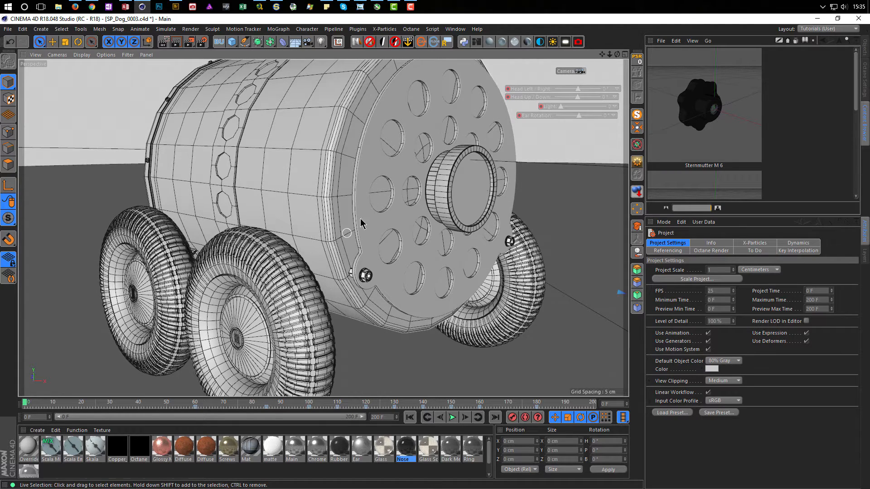
{"action": "scroll", "coordinate": [320, 237], "scroll_direction": "down", "scroll_amount": 3}
{"action": "scroll", "coordinate": [320, 238], "scroll_direction": "down", "scroll_amount": 3}
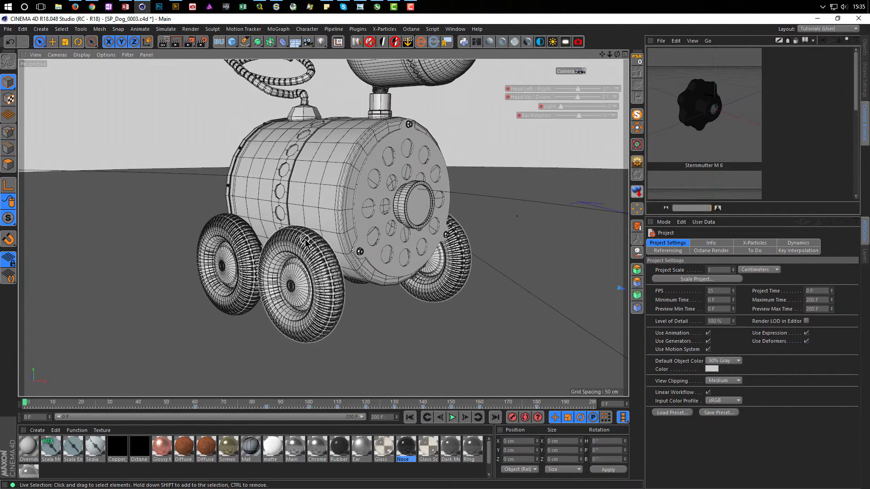
{"action": "left_click_drag", "start_coordinate": [305, 240], "coordinate": [321, 227], "text": "alt"}
{"action": "middle_click_drag", "start_coordinate": [306, 238], "coordinate": [289, 265], "text": "alt"}
{"action": "left_click_drag", "start_coordinate": [288, 265], "coordinate": [277, 275], "text": "alt"}
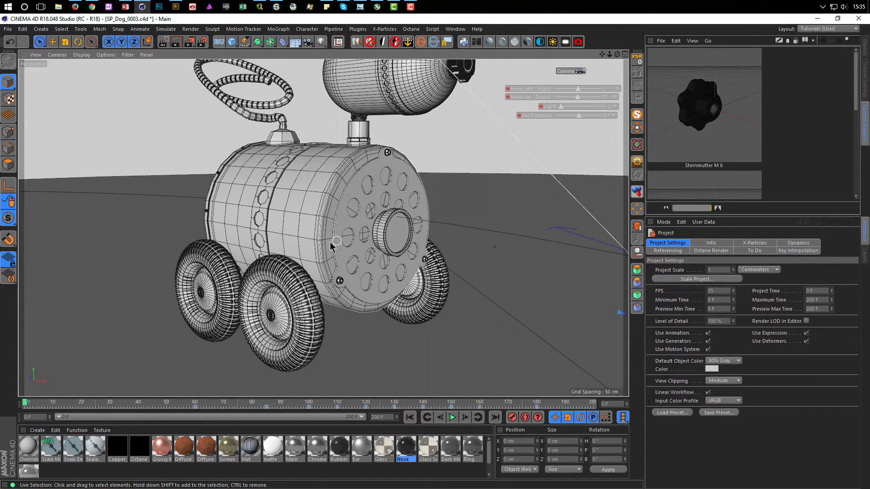
{"action": "scroll", "coordinate": [343, 222], "scroll_direction": "down", "scroll_amount": 3}
{"action": "middle_click_drag", "start_coordinate": [345, 205], "coordinate": [316, 258], "text": "alt"}
{"action": "left_click_drag", "start_coordinate": [367, 141], "coordinate": [328, 133], "text": "alt"}
{"action": "left_click_drag", "start_coordinate": [323, 196], "coordinate": [388, 208], "text": "alt"}
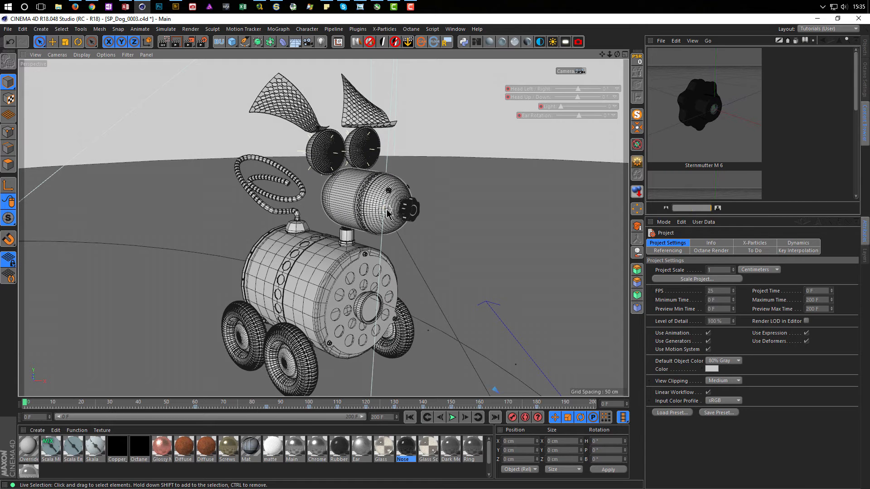
- Switch to the SP_Puppy_Part_1.c4d project and show its object hierarchy
{"action": "key", "text": "v"}
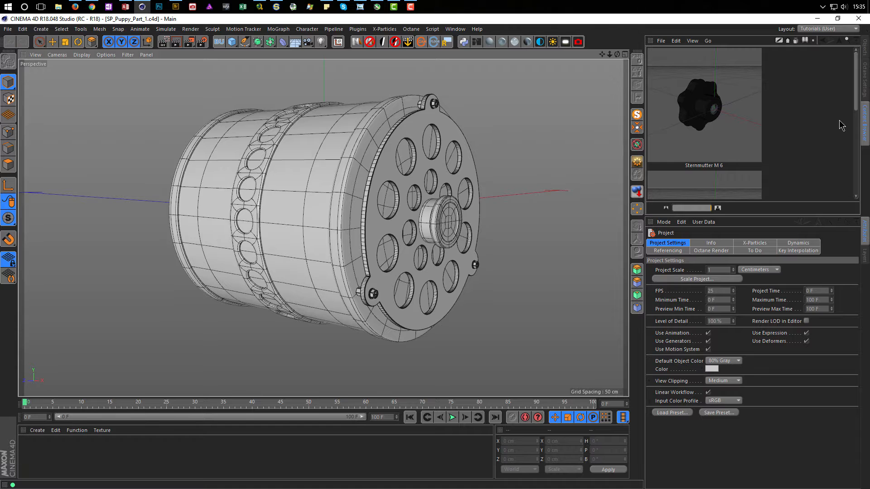
{"action": "left_click", "coordinate": [865, 48]}
{"action": "left_click_drag", "start_coordinate": [360, 203], "coordinate": [363, 223], "text": "alt"}
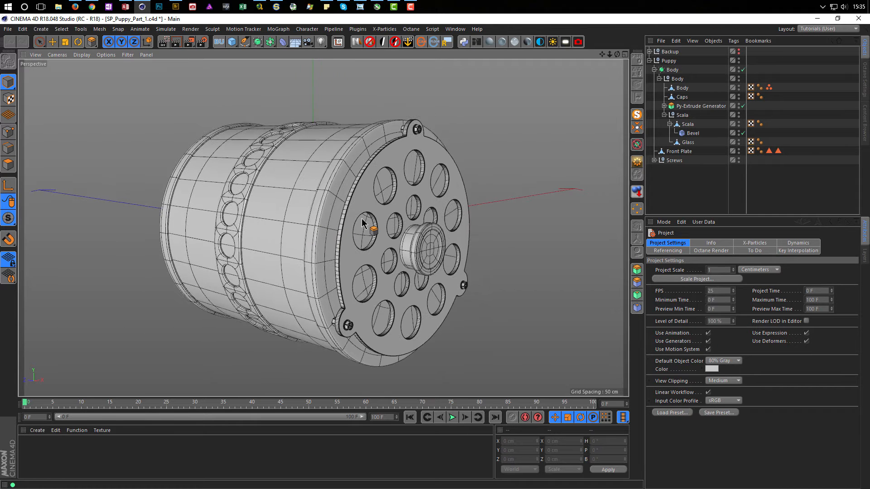
- Save the project on the Desktop as a new file named SP_Puppy_Part_2.c4d
{"action": "key", "text": "ctrl+shift+s"}
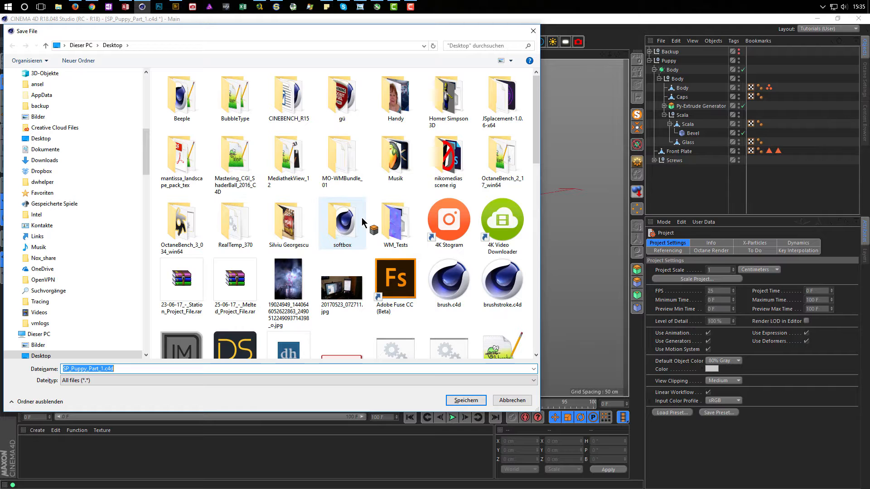
{"action": "key", "text": "End"}
{"action": "key", "text": "Left"}
{"action": "key", "text": "Left"}
{"action": "key", "text": "Left"}
{"action": "key", "text": "Left"}
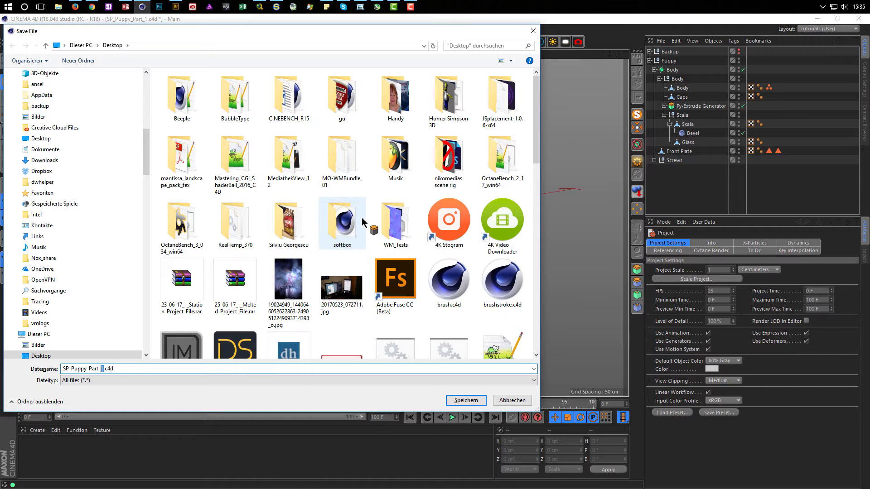
{"action": "key", "text": "Return"}
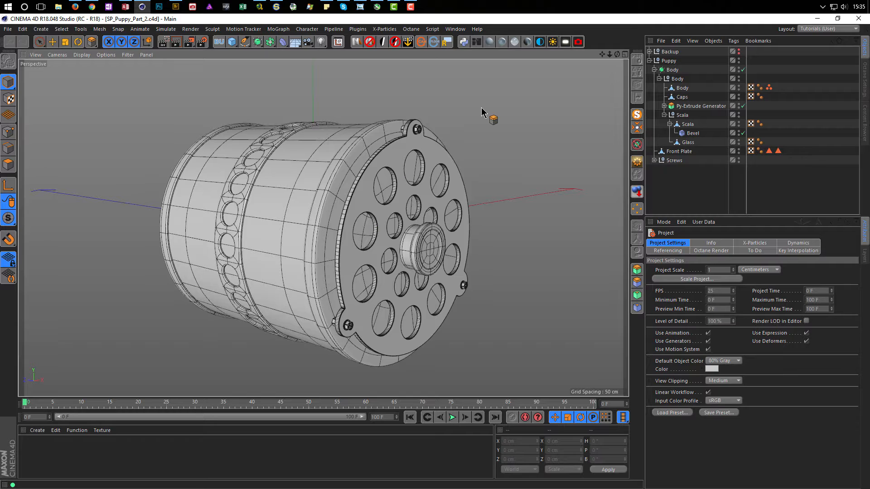
- Switch to the SP_Dog_0003.c4d reference project and examine the neck cylinder and its base on the body
{"action": "key", "text": "v"}
{"action": "mouse_move", "coordinate": [480, 126]}
{"action": "left_click", "coordinate": [478, 145]}
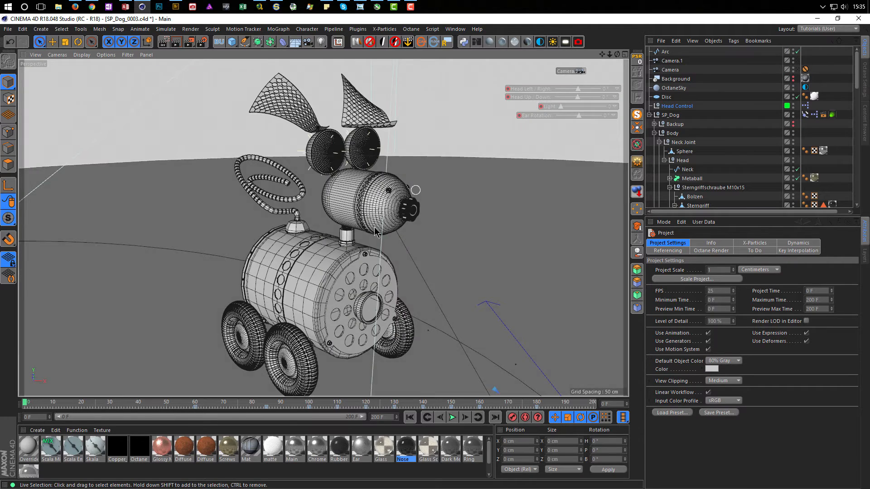
{"action": "scroll", "coordinate": [403, 223], "scroll_direction": "up", "scroll_amount": 10}
{"action": "scroll", "coordinate": [403, 224], "scroll_direction": "down", "scroll_amount": 10}
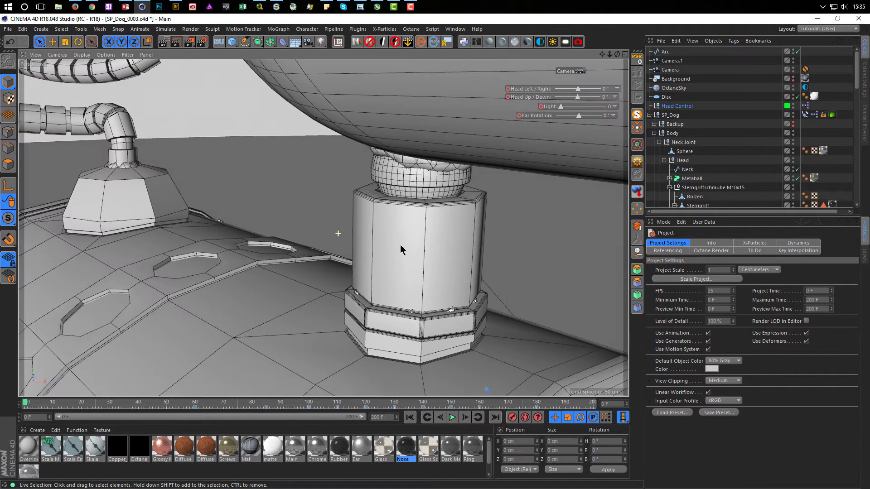
{"action": "scroll", "coordinate": [379, 228], "scroll_direction": "up", "scroll_amount": 2}
{"action": "scroll", "coordinate": [402, 252], "scroll_direction": "up", "scroll_amount": 5}
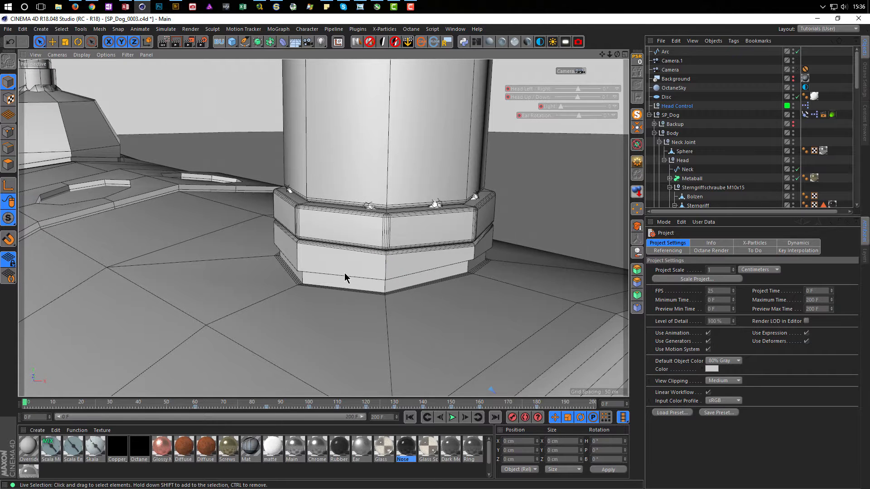
- Turn on subdivision smoothing in the reference model and examine the neck's bolted ring, ball joint and the wheels
{"action": "key", "text": "q"}
{"action": "scroll", "coordinate": [413, 256], "scroll_direction": "up", "scroll_amount": 3}
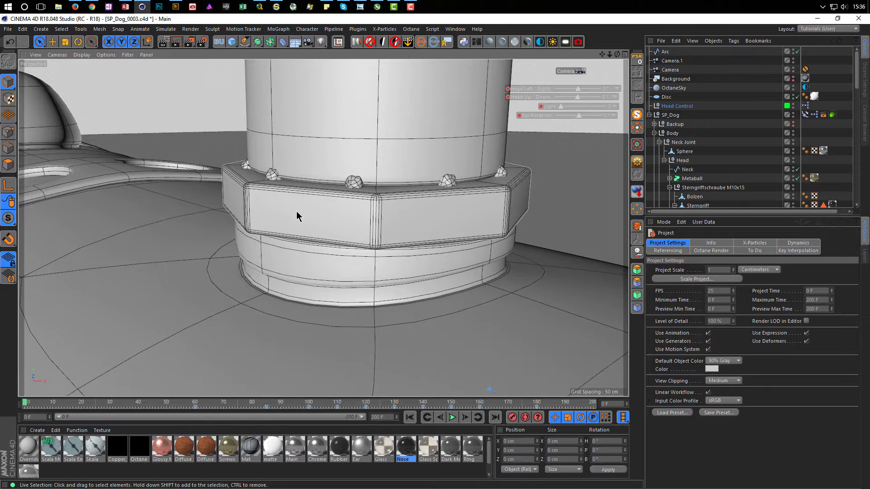
{"action": "left_click_drag", "start_coordinate": [329, 216], "coordinate": [395, 295], "text": "alt"}
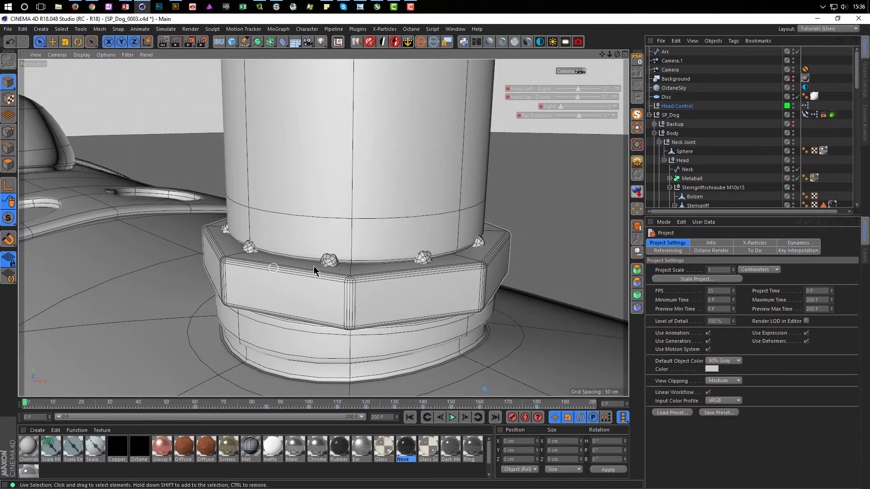
{"action": "scroll", "coordinate": [358, 267], "scroll_direction": "down", "scroll_amount": 5}
{"action": "left_click_drag", "start_coordinate": [341, 285], "coordinate": [355, 202], "text": "alt"}
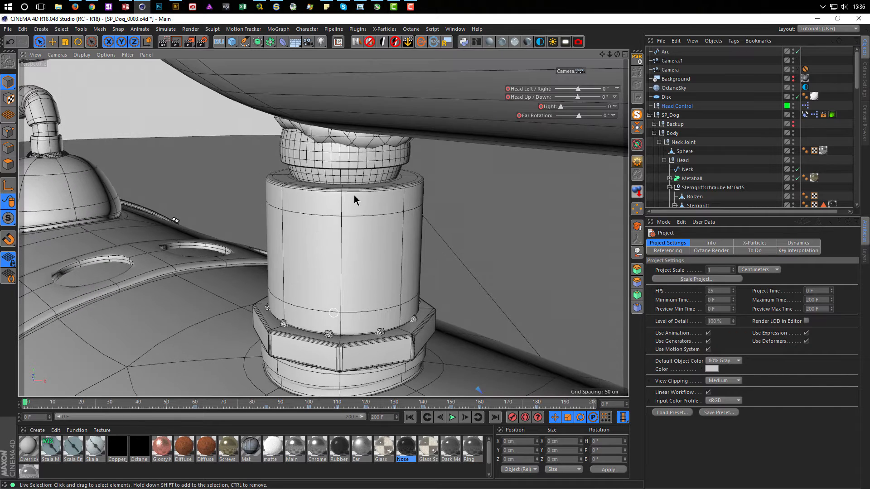
{"action": "scroll", "coordinate": [358, 204], "scroll_direction": "up", "scroll_amount": 5}
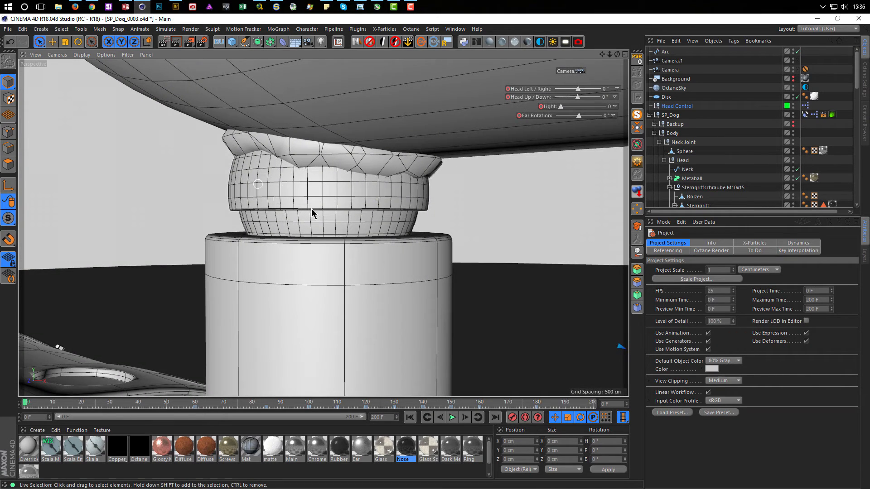
{"action": "scroll", "coordinate": [312, 271], "scroll_direction": "down", "scroll_amount": 5}
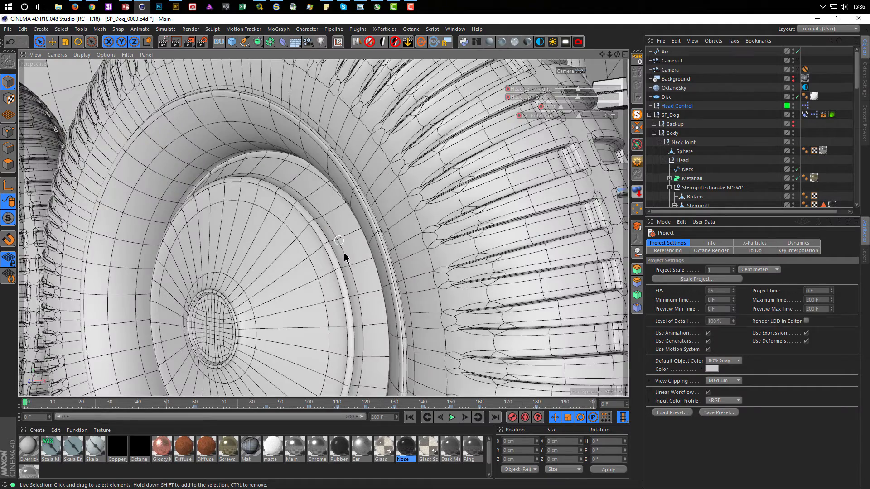
{"action": "scroll", "coordinate": [295, 268], "scroll_direction": "down", "scroll_amount": 6}
{"action": "middle_click_drag", "start_coordinate": [320, 248], "coordinate": [286, 319], "text": "alt"}
{"action": "left_click_drag", "start_coordinate": [381, 267], "coordinate": [390, 299], "text": "alt"}
- Return to the SP_Puppy_Part_2.c4d project and frame the body with its front plate
{"action": "key", "text": "v"}
{"action": "left_click", "coordinate": [505, 244]}
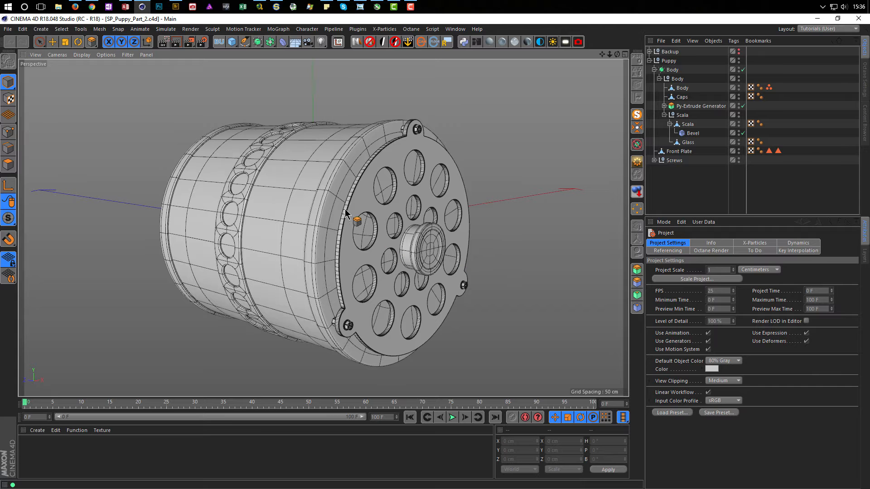
{"action": "left_click_drag", "start_coordinate": [345, 209], "coordinate": [358, 201], "text": "alt"}
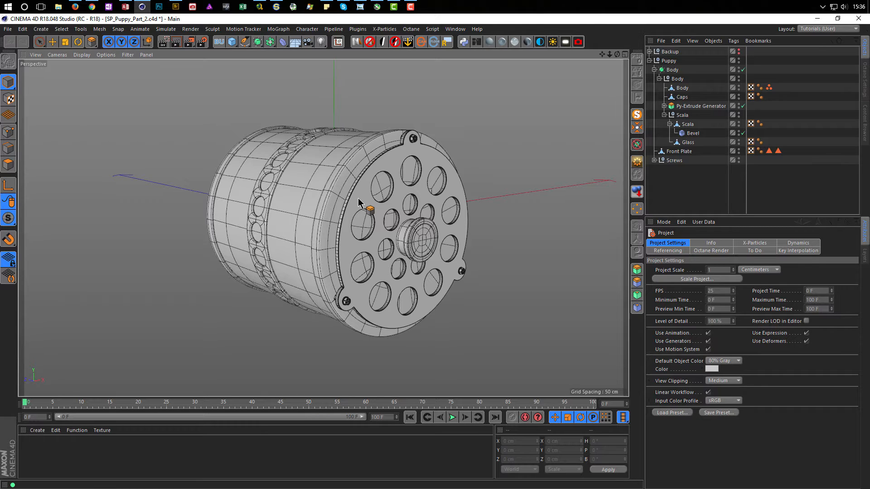
{"action": "right_click_drag", "start_coordinate": [383, 204], "coordinate": [415, 209], "text": "alt"}
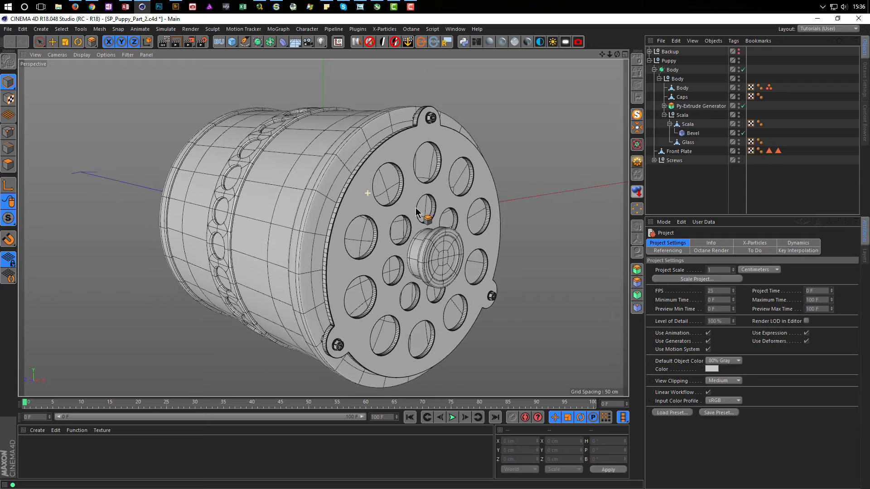
{"action": "left_click_drag", "start_coordinate": [407, 207], "coordinate": [406, 178], "text": "alt"}
{"action": "middle_click_drag", "start_coordinate": [406, 179], "coordinate": [398, 208], "text": "alt"}
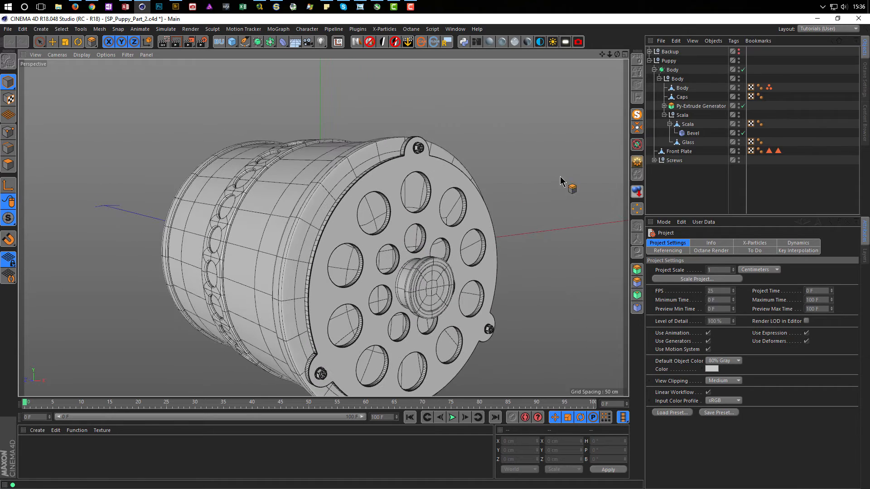
- Disable the Body subdivision surface and bring the top of the low-poly body into close view
{"action": "left_click", "coordinate": [743, 70]}
{"action": "left_click_drag", "start_coordinate": [426, 254], "coordinate": [377, 170], "text": "alt"}
{"action": "scroll", "coordinate": [376, 170], "scroll_direction": "up", "scroll_amount": 3}
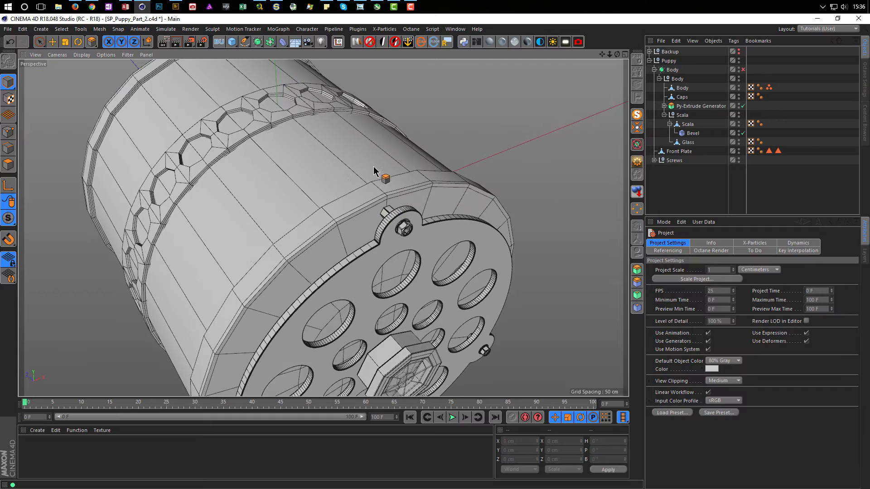
- Add a loop cut around the Body's front section at about 16.8%, with Symmetrical Cut off and Select Cuts on
{"action": "left_click", "coordinate": [686, 88]}
{"action": "left_click_drag", "start_coordinate": [357, 224], "coordinate": [168, 183], "text": "alt"}
{"action": "key", "text": "d"}
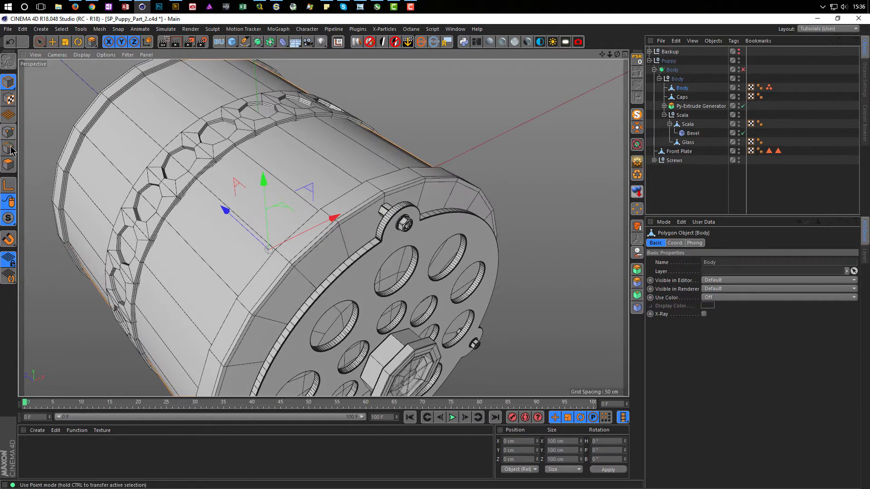
{"action": "left_click_drag", "start_coordinate": [308, 283], "coordinate": [346, 218], "text": "alt"}
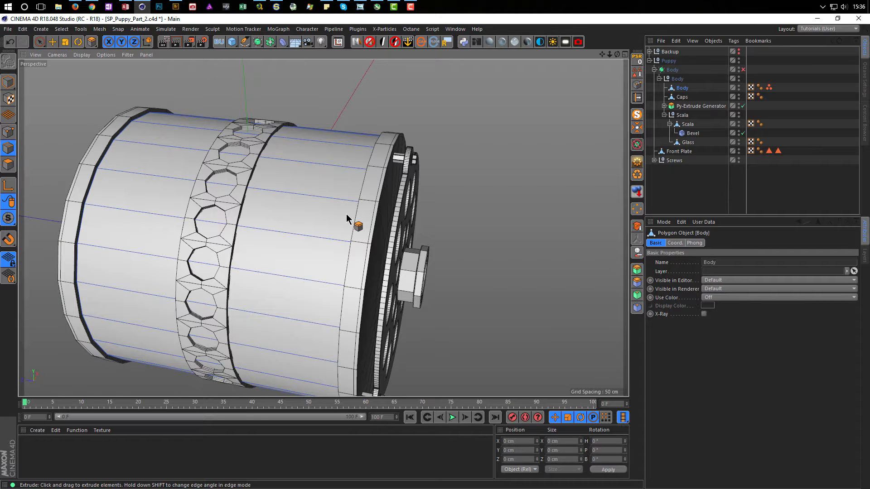
{"action": "key", "text": "k"}
{"action": "key", "text": "l"}
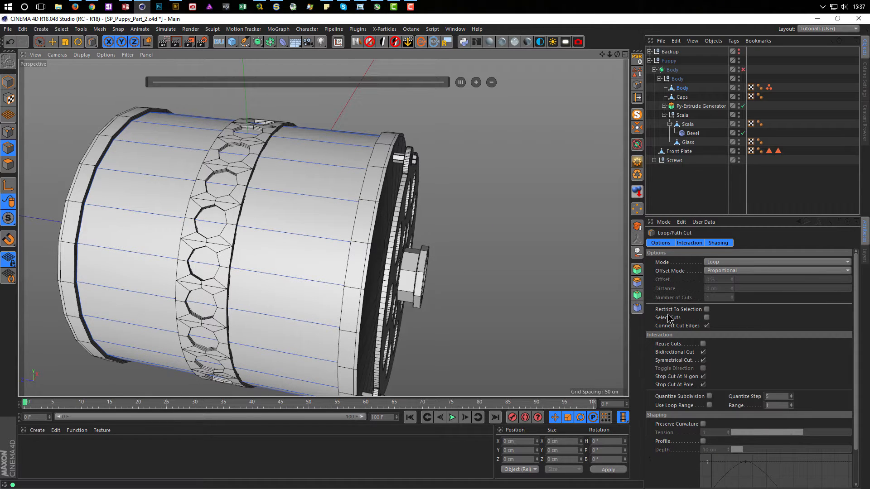
{"action": "left_click", "coordinate": [704, 360]}
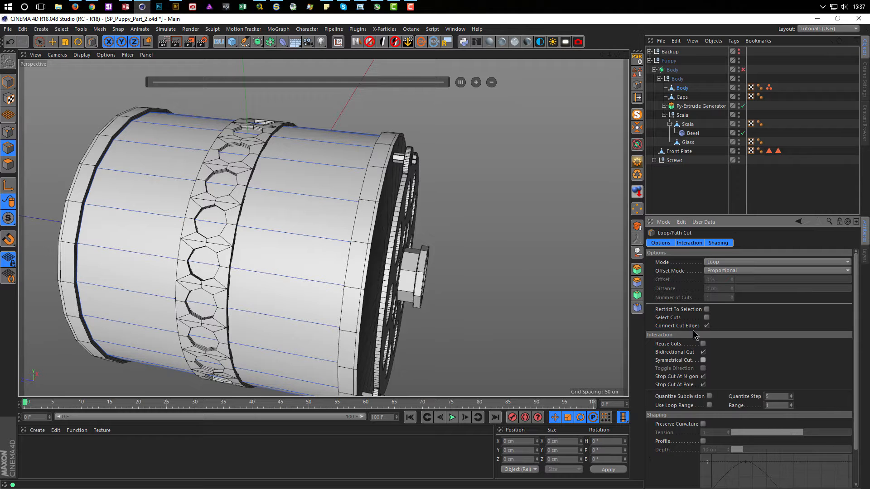
{"action": "left_click", "coordinate": [322, 161]}
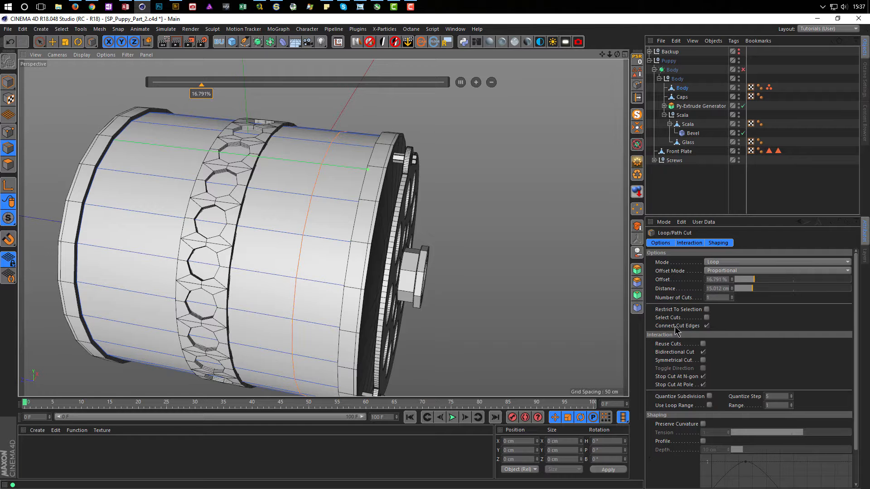
{"action": "left_click", "coordinate": [706, 318]}
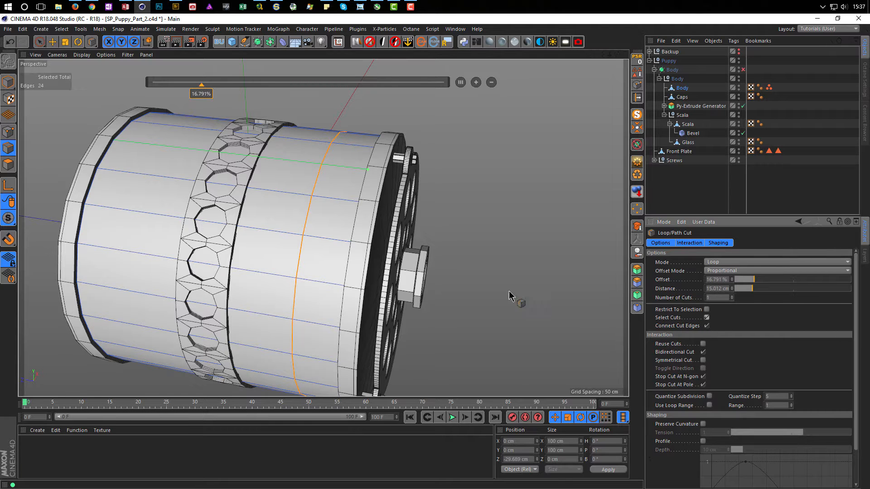
- Bevel the newly cut edge loop on the Body in Chamfer mode with an offset of about 7.6 cm
{"action": "middle_click_drag", "start_coordinate": [351, 191], "coordinate": [368, 210], "text": "alt"}
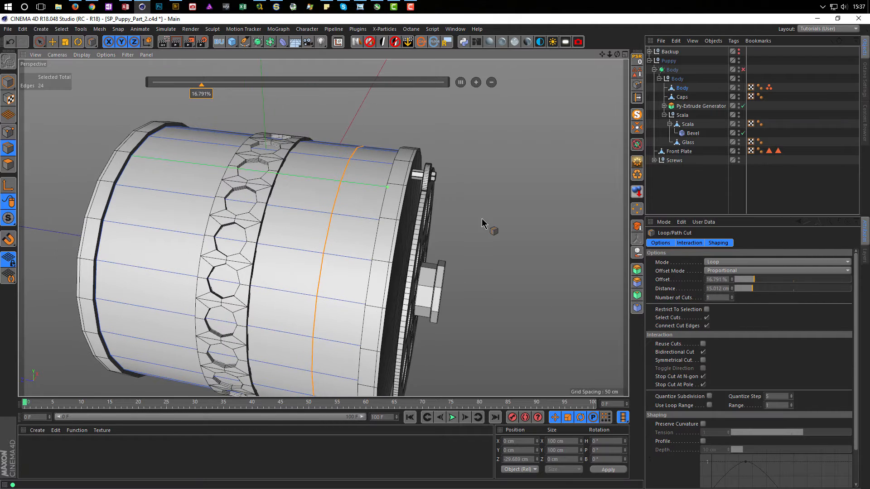
{"action": "right_click", "coordinate": [481, 219]}
{"action": "left_click", "coordinate": [489, 238]}
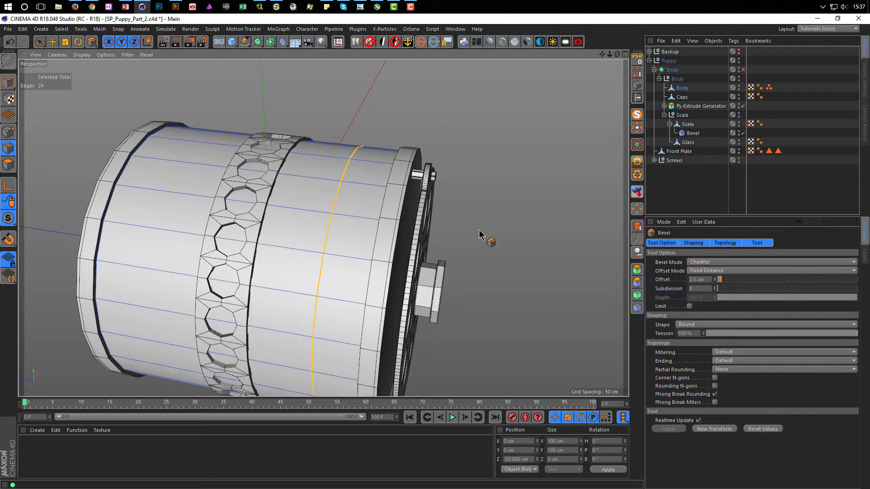
{"action": "left_click_drag", "start_coordinate": [480, 281], "coordinate": [514, 281]}
- Set the edge loop's bevel to 1 subdivision and a 12 cm offset, checking the spacing in the top view
{"action": "middle_click", "coordinate": [474, 265]}
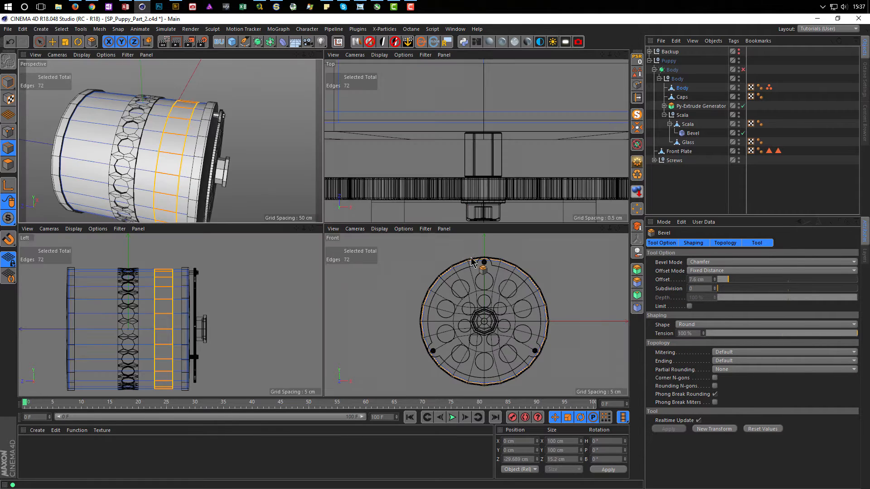
{"action": "middle_click", "coordinate": [452, 172]}
{"action": "right_click_drag", "start_coordinate": [429, 212], "coordinate": [368, 244], "text": "alt"}
{"action": "middle_click_drag", "start_coordinate": [387, 187], "coordinate": [310, 318], "text": "alt"}
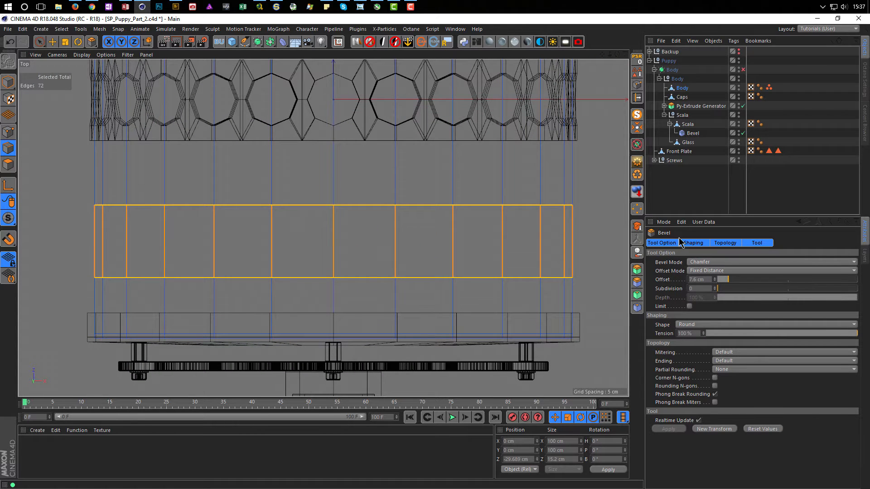
{"action": "left_click", "coordinate": [715, 286]}
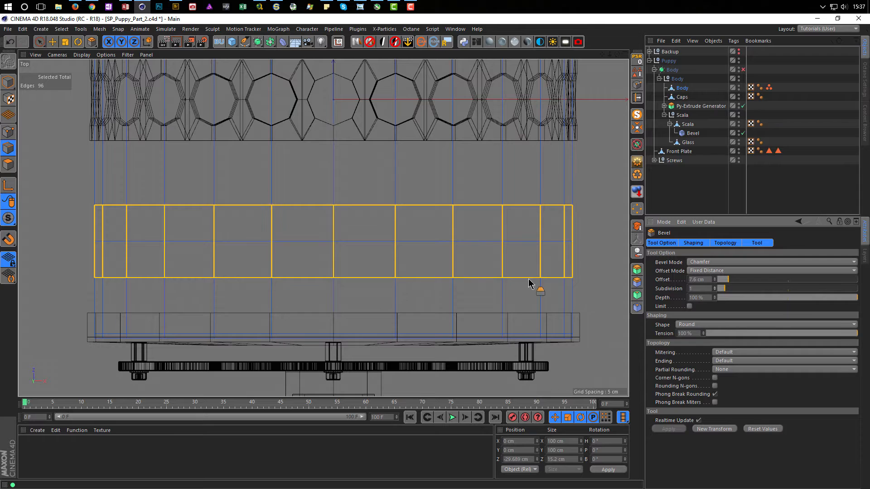
{"action": "left_click", "coordinate": [710, 279]}
{"action": "type", "text": "10"}
{"action": "key", "text": "Return"}
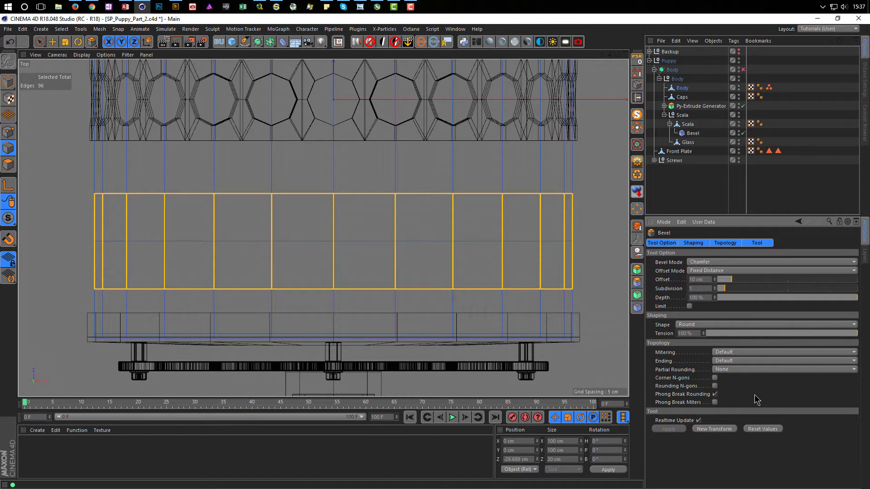
{"action": "left_click", "coordinate": [715, 279]}
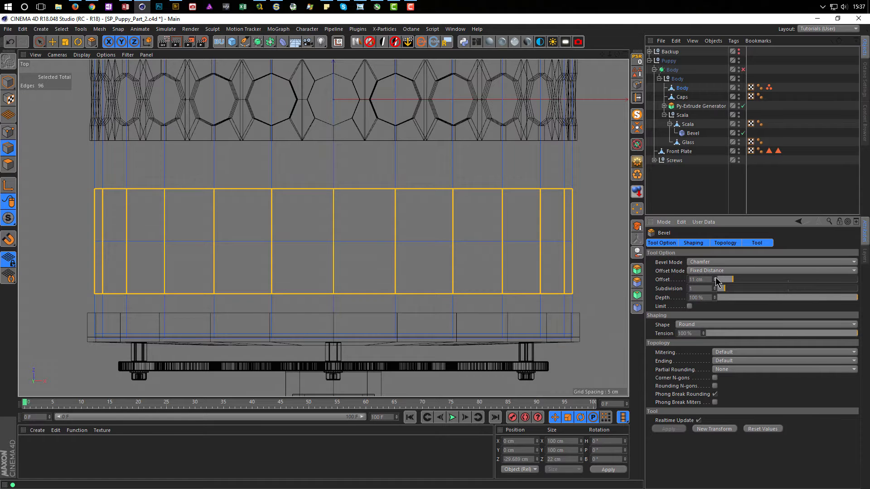
{"action": "left_click", "coordinate": [715, 278]}
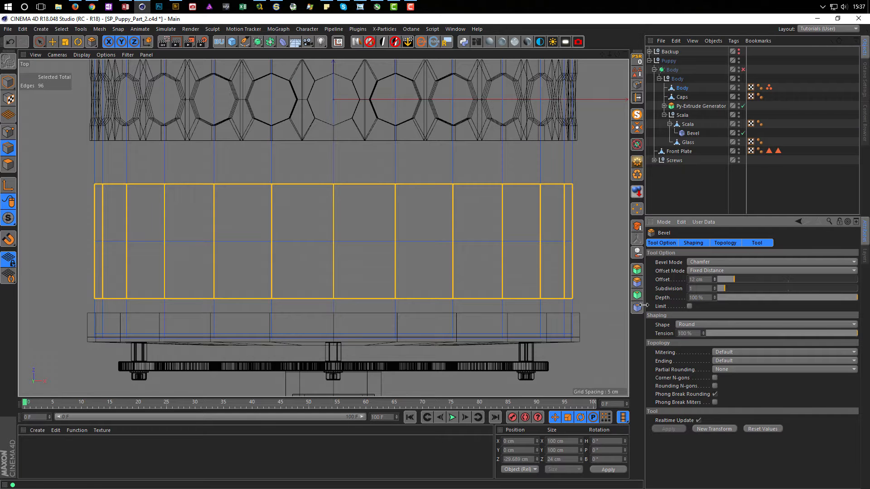
- Select the middle point on top of the Body's beveled band plus two opposite diagonal points, and connect them with edges
{"action": "middle_click", "coordinate": [602, 329]}
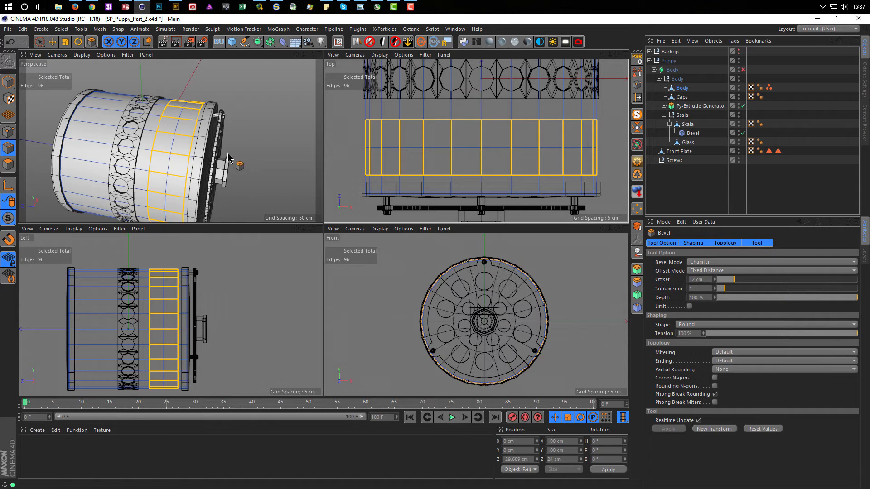
{"action": "middle_click", "coordinate": [241, 172]}
{"action": "left_click_drag", "start_coordinate": [338, 212], "coordinate": [382, 195], "text": "alt"}
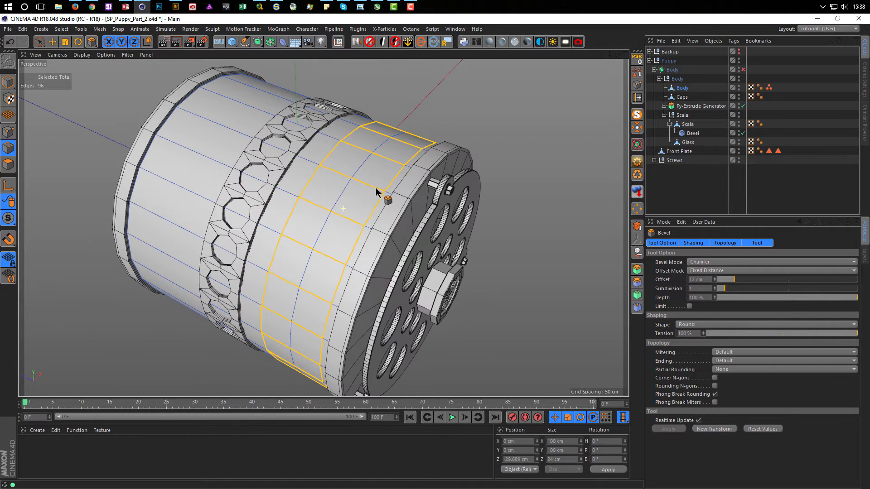
{"action": "left_click", "coordinate": [8, 131]}
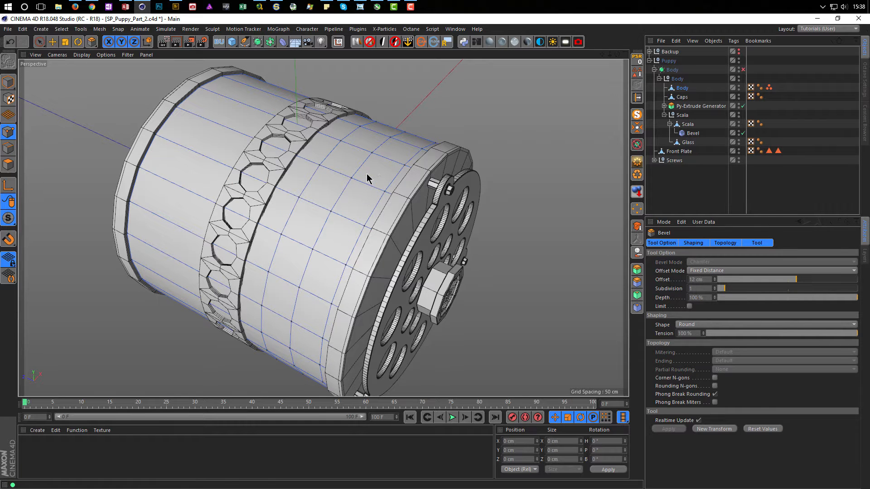
{"action": "key", "text": "space"}
{"action": "left_click", "coordinate": [380, 169]}
{"action": "left_click_drag", "start_coordinate": [398, 181], "coordinate": [324, 217], "text": "alt"}
{"action": "scroll", "coordinate": [323, 218], "scroll_direction": "up", "scroll_amount": 4}
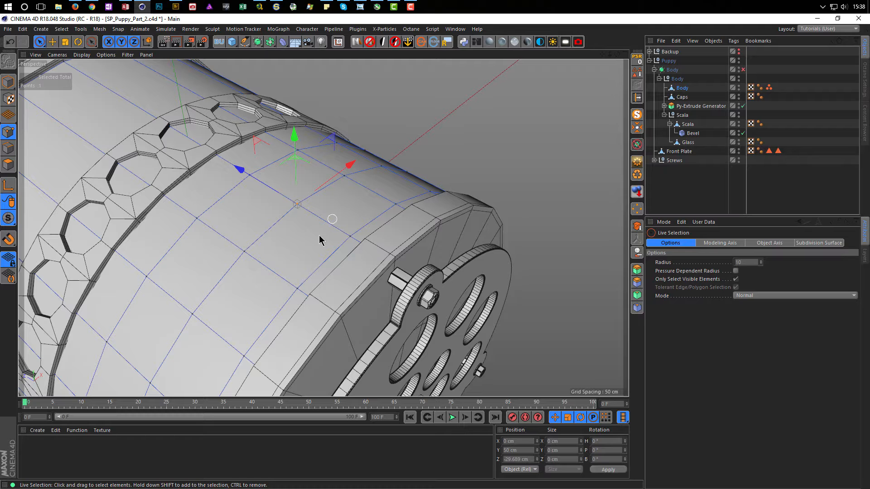
{"action": "left_click_drag", "start_coordinate": [296, 290], "coordinate": [298, 157], "text": "shift"}
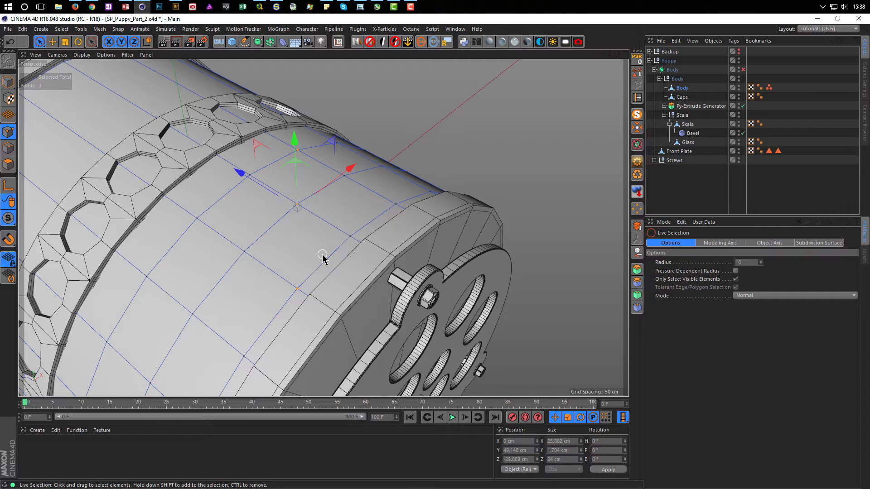
{"action": "right_click", "coordinate": [523, 152]}
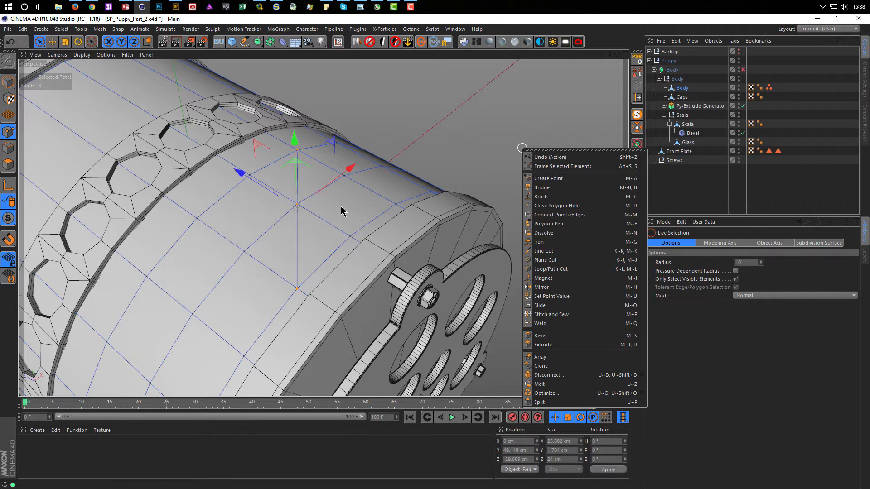
- Connect the middle point with the other two diagonal points to complete the cross of edges on top of the Body
{"action": "left_click", "coordinate": [213, 216]}
{"action": "left_click", "coordinate": [197, 218]}
{"action": "left_click", "coordinate": [298, 203], "text": "shift"}
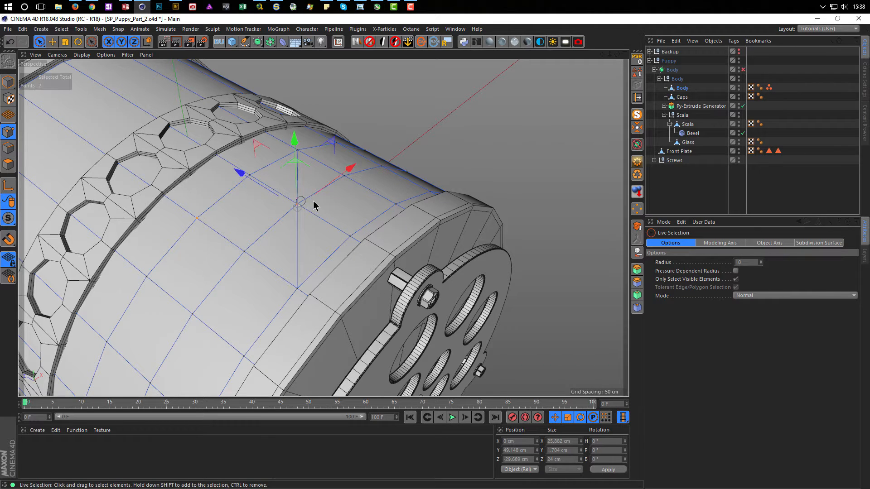
{"action": "left_click", "coordinate": [397, 204], "text": "shift"}
{"action": "key", "text": "m"}
{"action": "key", "text": "m"}
- Bevel the centre point of the crossing edges with a 7 cm offset and 0 subdivisions to form an octagon
{"action": "left_click_drag", "start_coordinate": [271, 205], "coordinate": [276, 204], "text": "alt"}
{"action": "left_click", "coordinate": [317, 230]}
{"action": "left_click", "coordinate": [296, 204]}
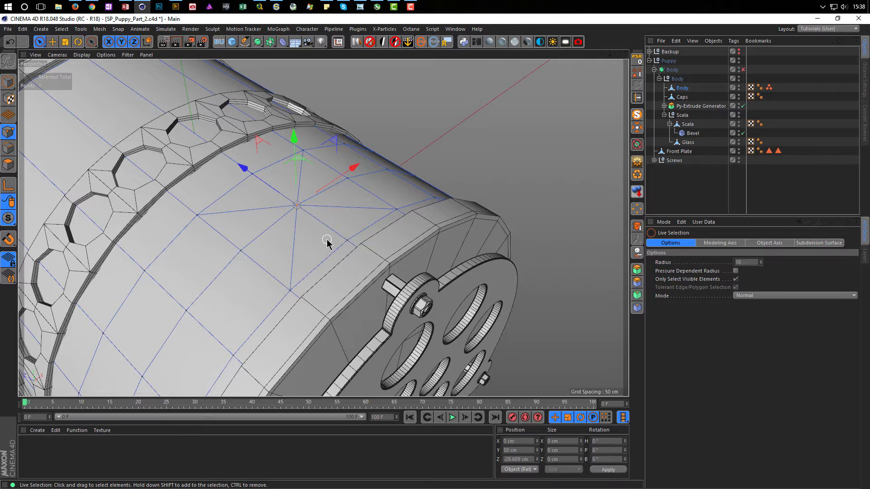
{"action": "key", "text": "m"}
{"action": "key", "text": "s"}
{"action": "left_click_drag", "start_coordinate": [344, 271], "coordinate": [378, 273]}
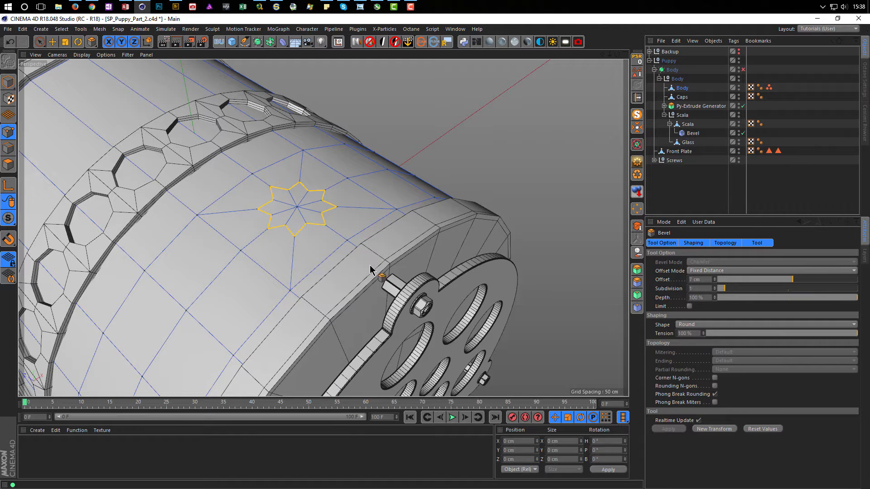
{"action": "left_click", "coordinate": [715, 291]}
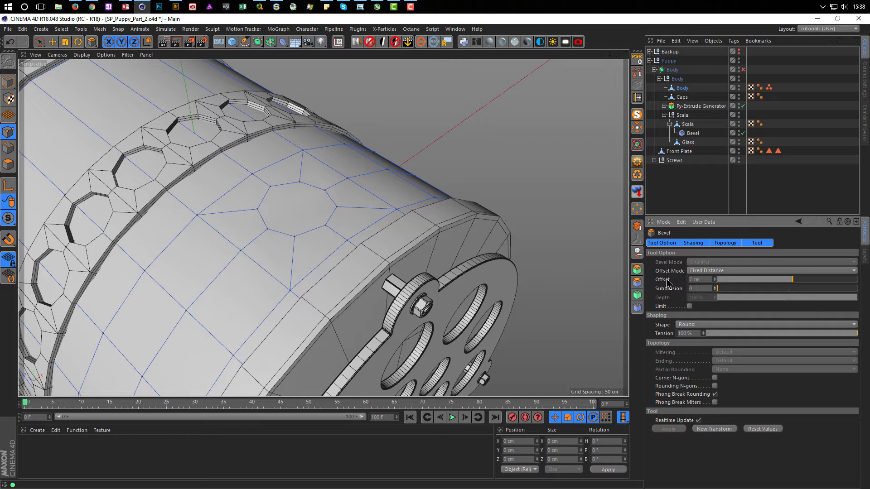
{"action": "left_click", "coordinate": [715, 278]}
{"action": "left_click", "coordinate": [715, 278]}
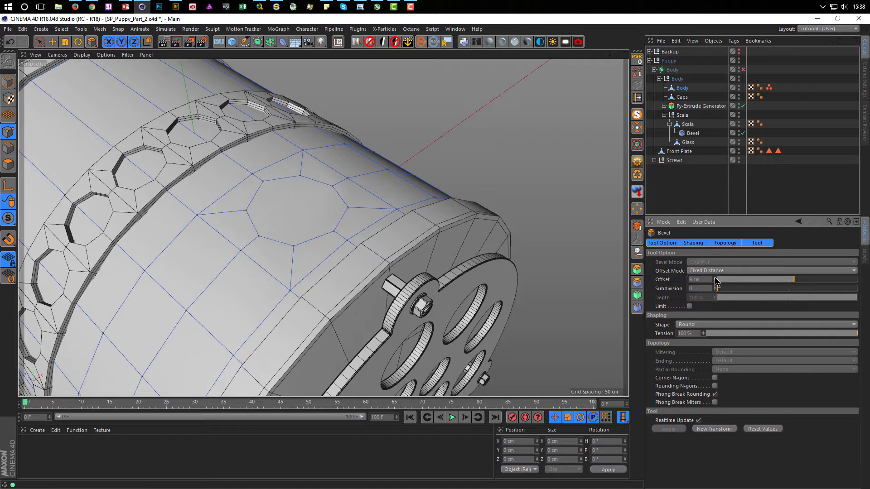
{"action": "left_click", "coordinate": [715, 281]}
{"action": "left_click", "coordinate": [714, 281]}
- Delete the octagonal polygons on top of the Body to open the neck hole
{"action": "left_click_drag", "start_coordinate": [330, 234], "coordinate": [380, 302], "text": "alt"}
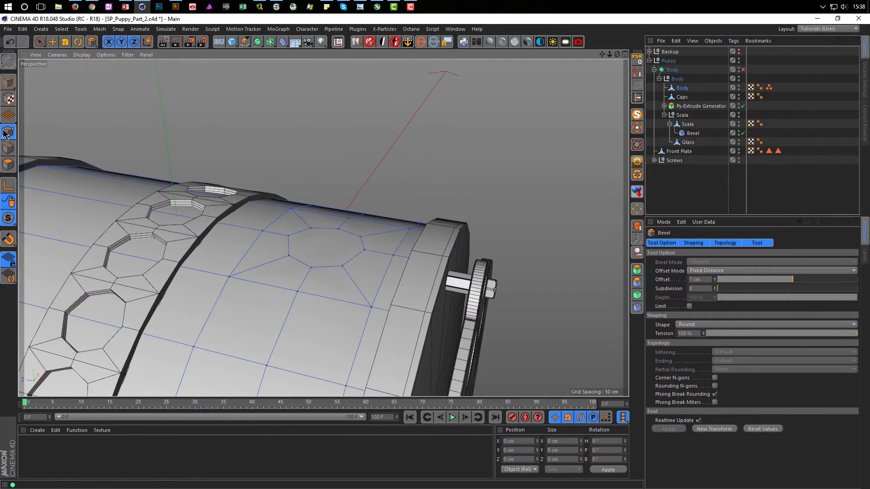
{"action": "left_click", "coordinate": [11, 145]}
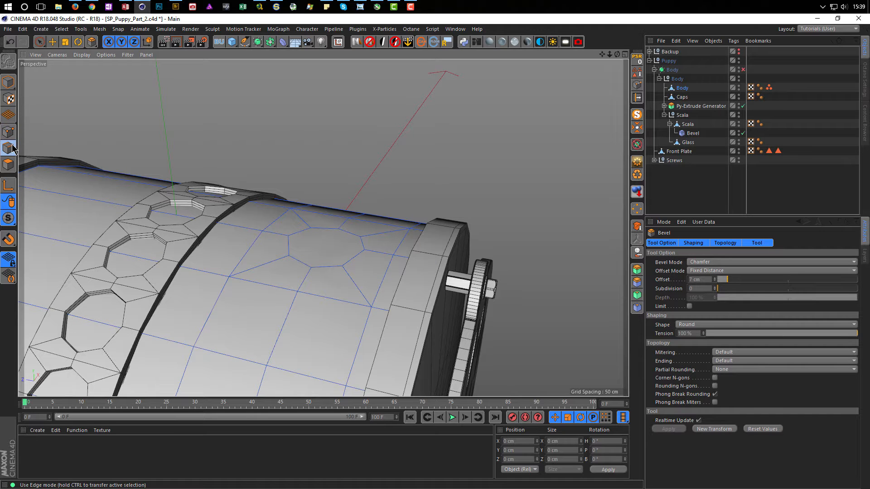
{"action": "left_click", "coordinate": [12, 132]}
{"action": "left_click", "coordinate": [8, 164]}
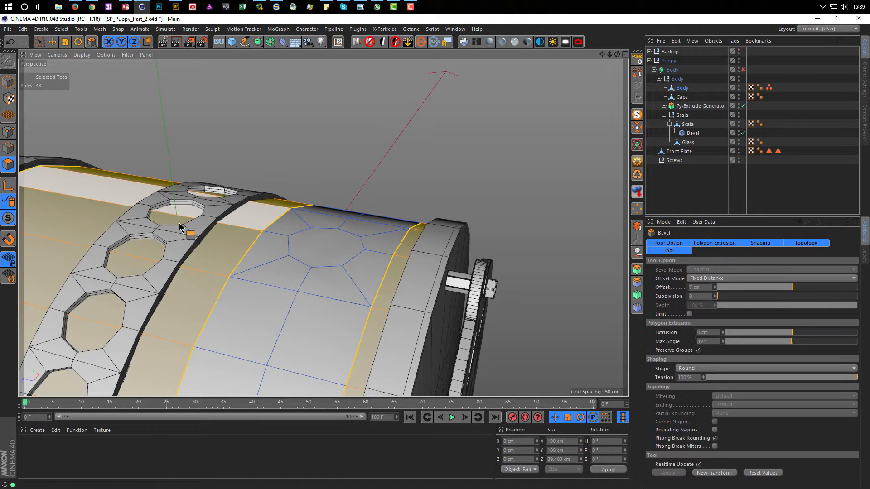
{"action": "key", "text": "space"}
{"action": "left_click", "coordinate": [326, 248]}
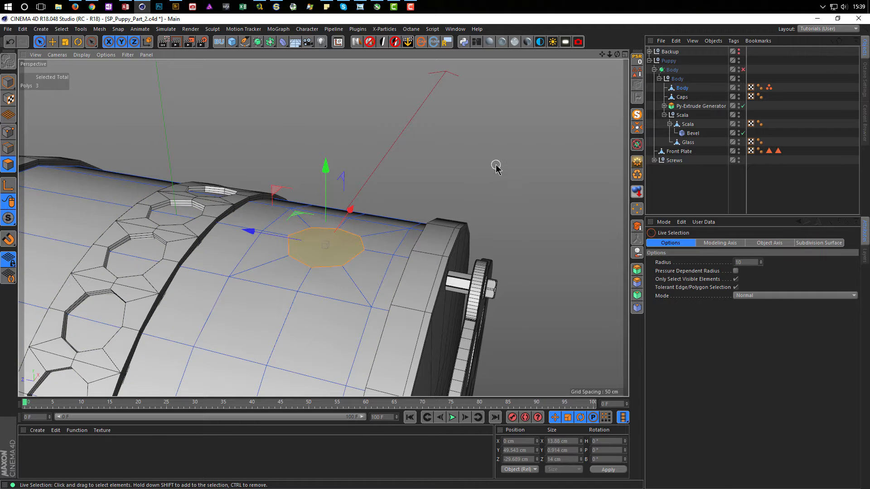
{"action": "key", "text": "Delete"}
- Loop-select the neck hole's border edges and extrude them slightly inward by scaling to about 12.96 by 13.08 cm
{"action": "left_click_drag", "start_coordinate": [408, 249], "coordinate": [396, 235], "text": "alt"}
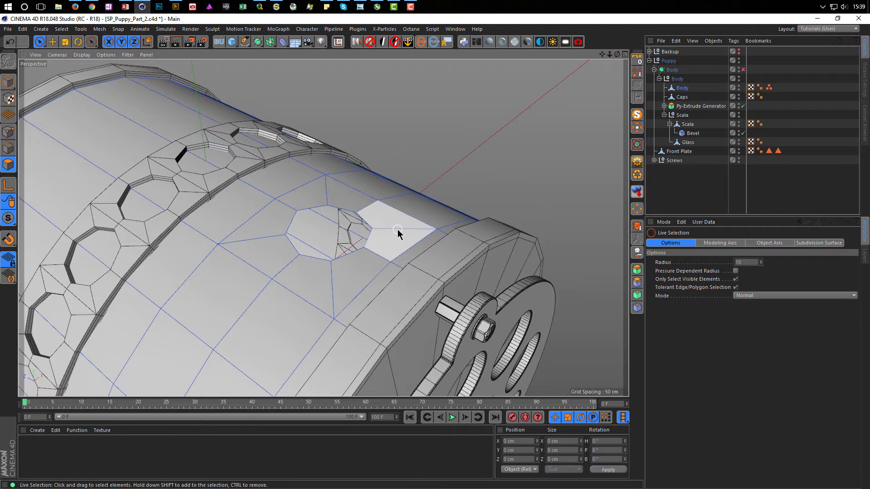
{"action": "right_click", "coordinate": [396, 233]}
{"action": "left_click", "coordinate": [398, 242]}
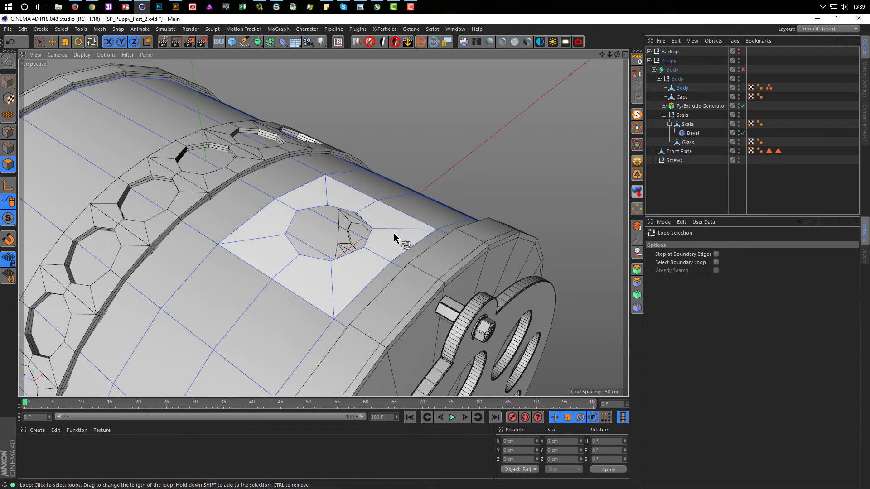
{"action": "left_click", "coordinate": [8, 148]}
{"action": "left_click", "coordinate": [319, 264]}
{"action": "mouse_move", "coordinate": [363, 274]}
{"action": "left_mouse_down", "text": "alt"}
{"action": "mouse_move", "coordinate": [355, 297]}
{"action": "mouse_move", "coordinate": [365, 264]}
{"action": "left_mouse_up", "text": "alt"}
{"action": "key", "text": "t"}
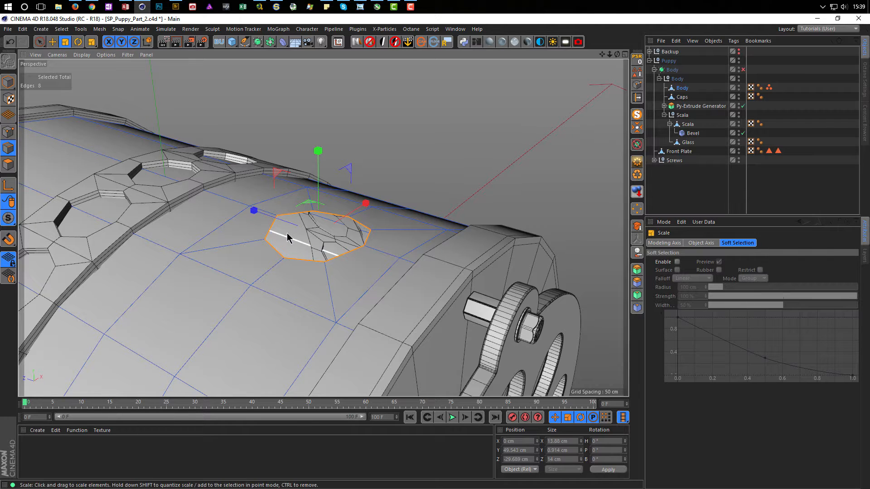
{"action": "left_click_drag", "start_coordinate": [306, 221], "coordinate": [307, 205]}
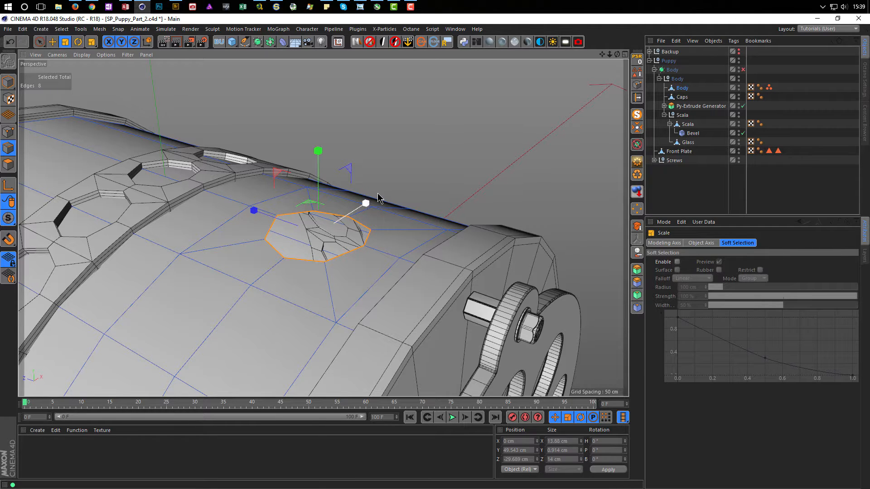
{"action": "left_click_drag", "start_coordinate": [308, 206], "coordinate": [289, 217]}
- Extrude the hole's inner edge loop upward to about 52.5 cm in Y to form the neck collar
{"action": "key", "text": "e"}
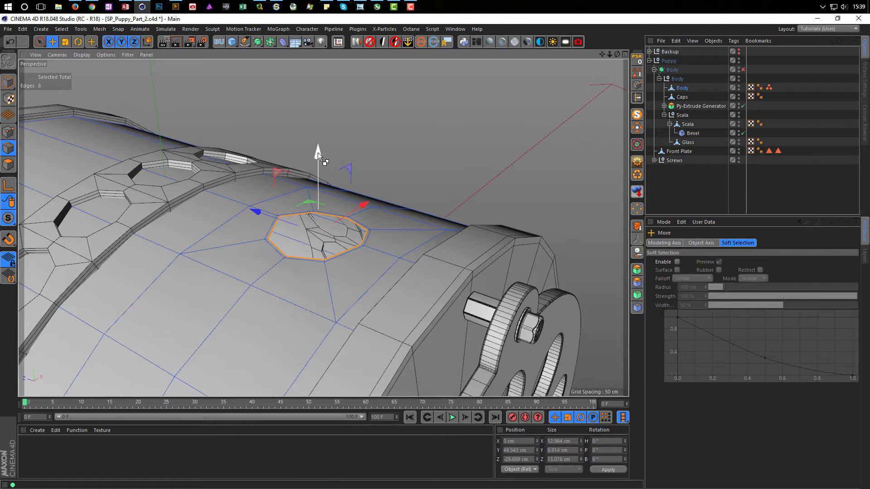
{"action": "left_click_drag", "start_coordinate": [317, 152], "coordinate": [318, 130]}
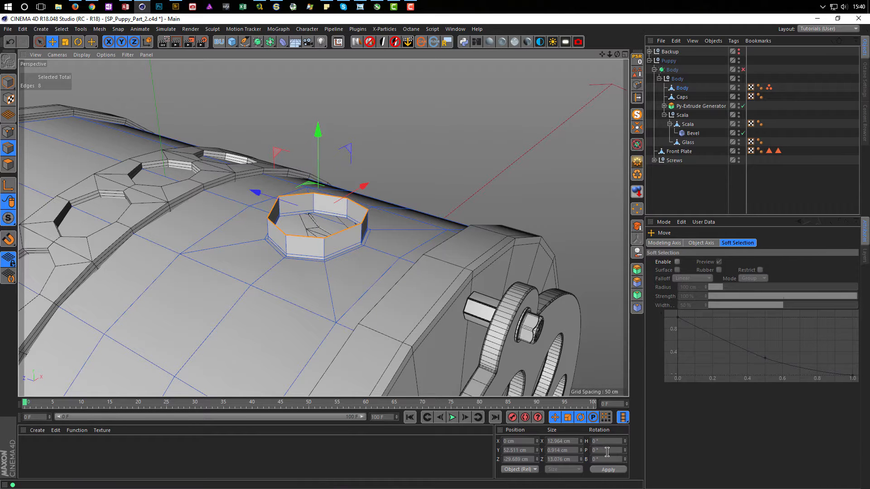
- Flatten the neck collar's top edge loop by setting its Y size to 0 cm
{"action": "left_click", "coordinate": [577, 452]}
{"action": "type", "text": "0"}
{"action": "key", "text": "Return"}
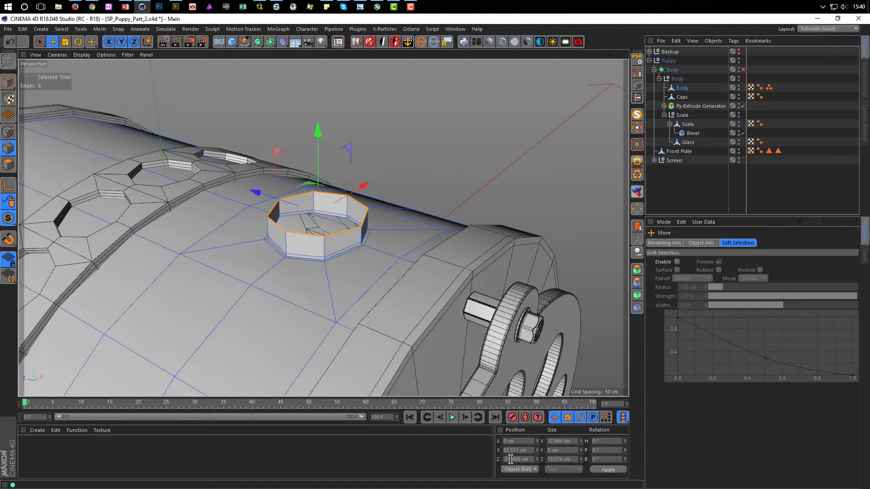
- Extrude the collar's top edge loop inward by scaling it to about 81%, roughly 10.51 by 10.61 cm, to form the rim
{"action": "left_click_drag", "start_coordinate": [351, 131], "coordinate": [340, 285], "text": "alt"}
{"action": "scroll", "coordinate": [365, 273], "scroll_direction": "up", "scroll_amount": 4}
{"action": "middle_click_drag", "start_coordinate": [371, 270], "coordinate": [381, 280], "text": "alt"}
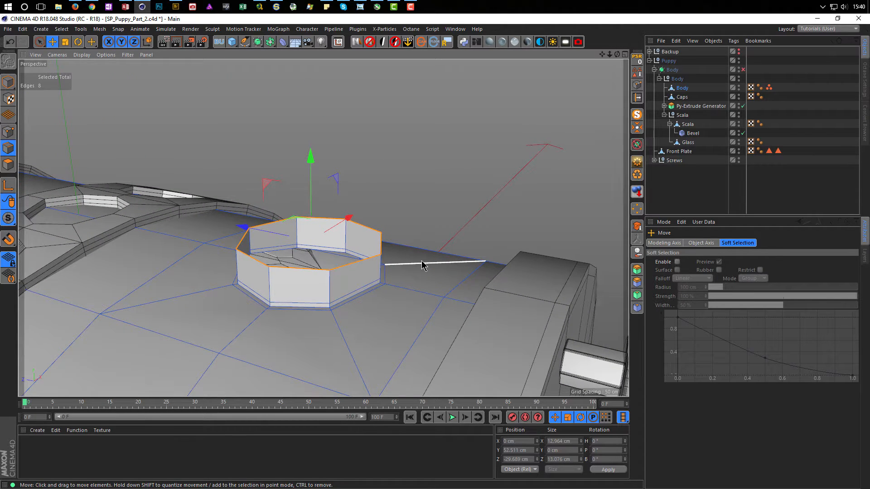
{"action": "key", "text": "t"}
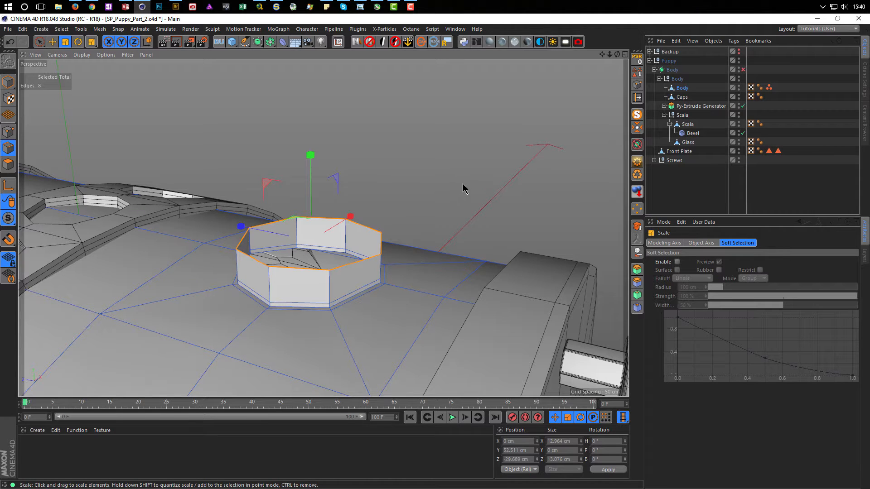
{"action": "left_click_drag", "start_coordinate": [475, 178], "coordinate": [417, 203]}
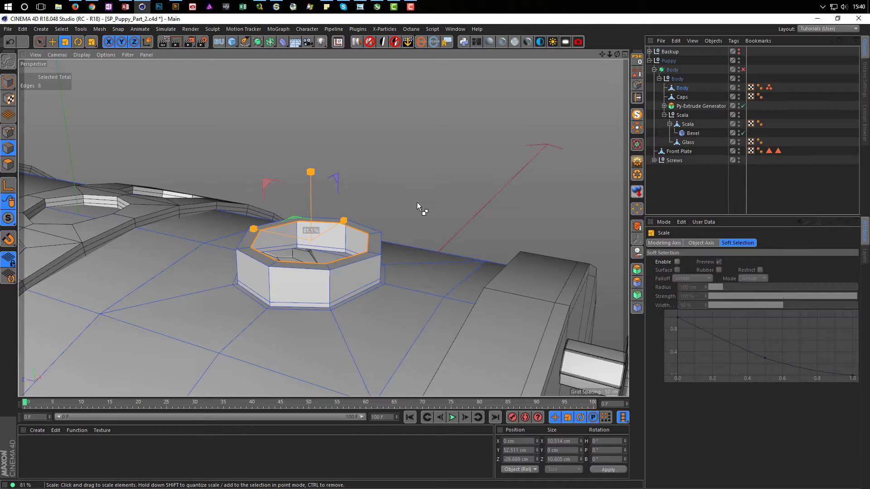
{"action": "left_click_drag", "start_coordinate": [417, 203], "coordinate": [417, 203]}
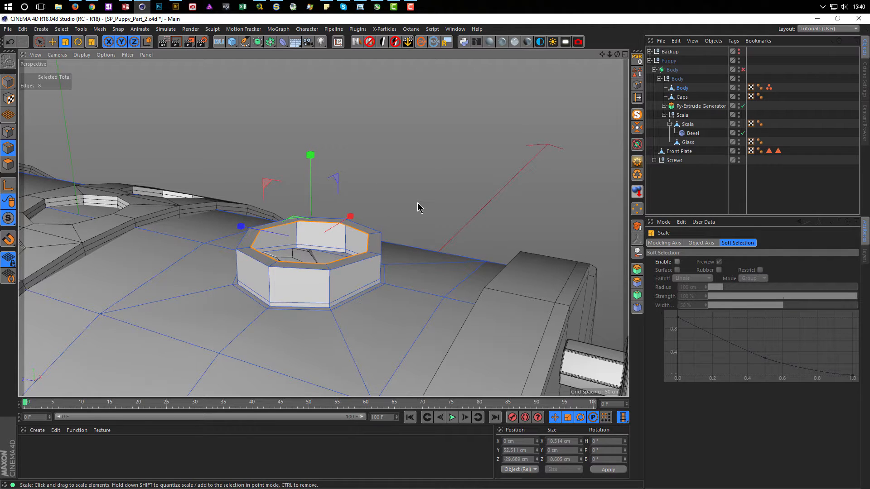
- Extrude the rim's inner edge loop down inside the collar to about 49.06 cm in Y
{"action": "key", "text": "e"}
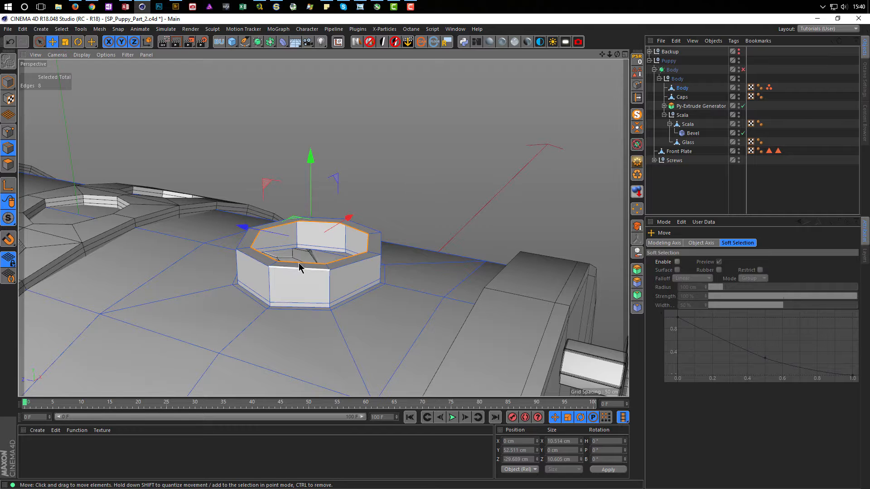
{"action": "left_click_drag", "start_coordinate": [312, 165], "coordinate": [306, 205]}
{"action": "left_click_drag", "start_coordinate": [329, 261], "coordinate": [358, 270], "text": "alt"}
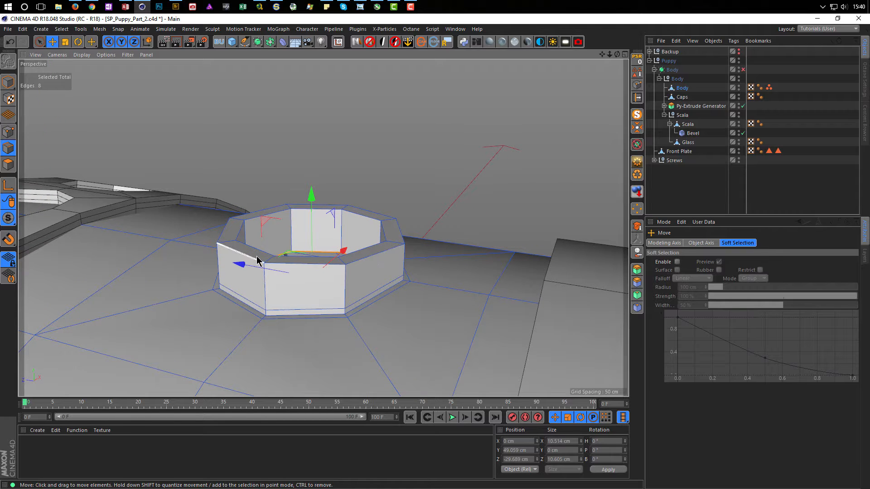
- Loop-select the rim's outer and inner top edges and bevel them in Solid mode with a 0.2 cm offset
{"action": "key", "text": "u"}
{"action": "key", "text": "l"}
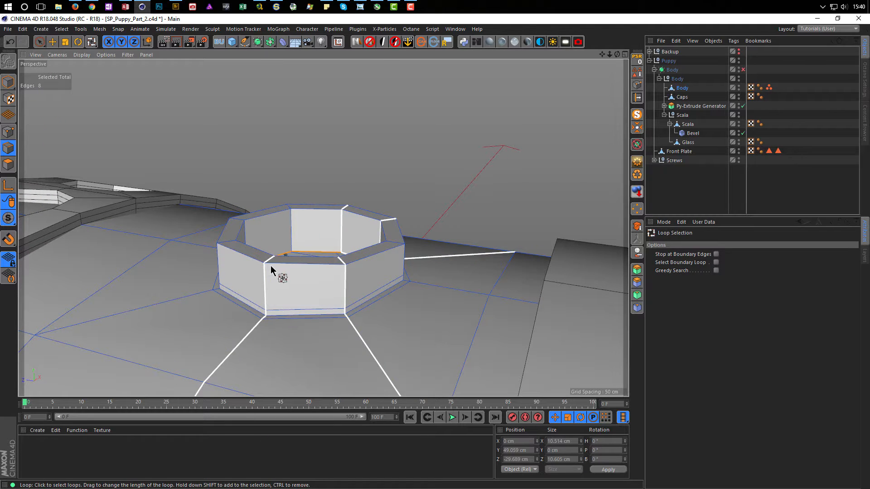
{"action": "left_click", "coordinate": [290, 264]}
{"action": "right_click", "coordinate": [500, 176]}
{"action": "left_click", "coordinate": [510, 187]}
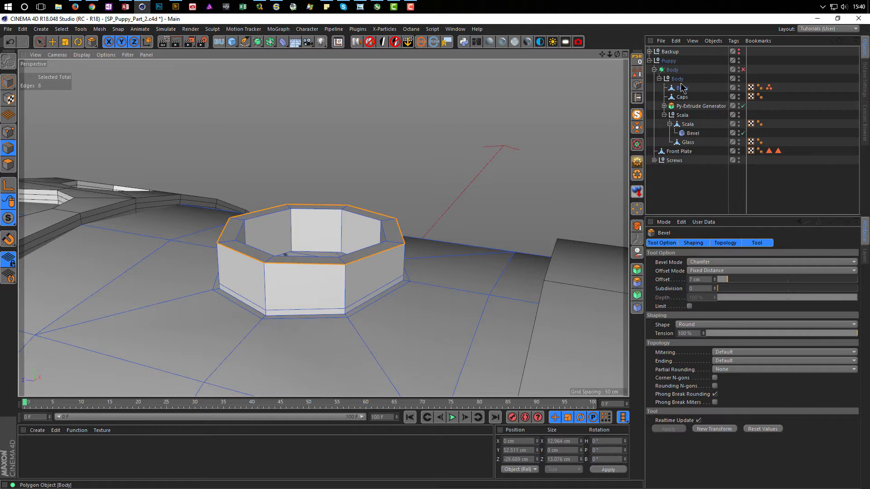
{"action": "left_click", "coordinate": [357, 216], "text": "shift"}
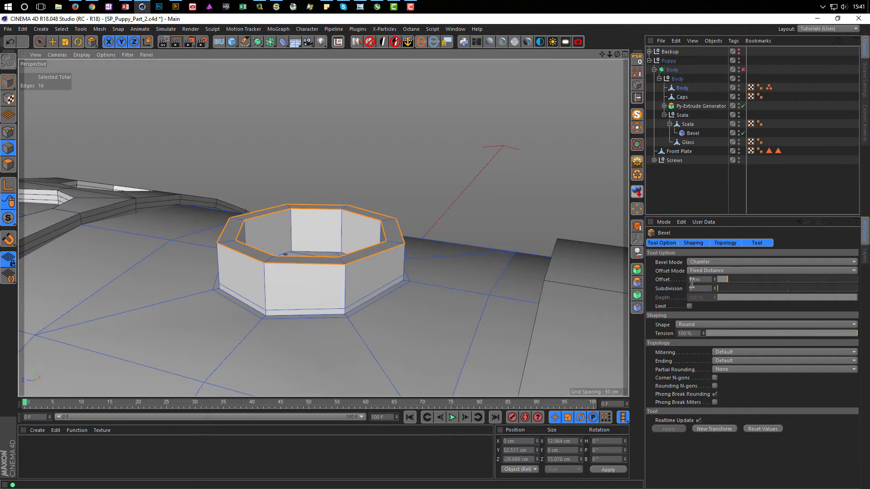
{"action": "left_click", "coordinate": [709, 266]}
{"action": "left_click", "coordinate": [705, 279]}
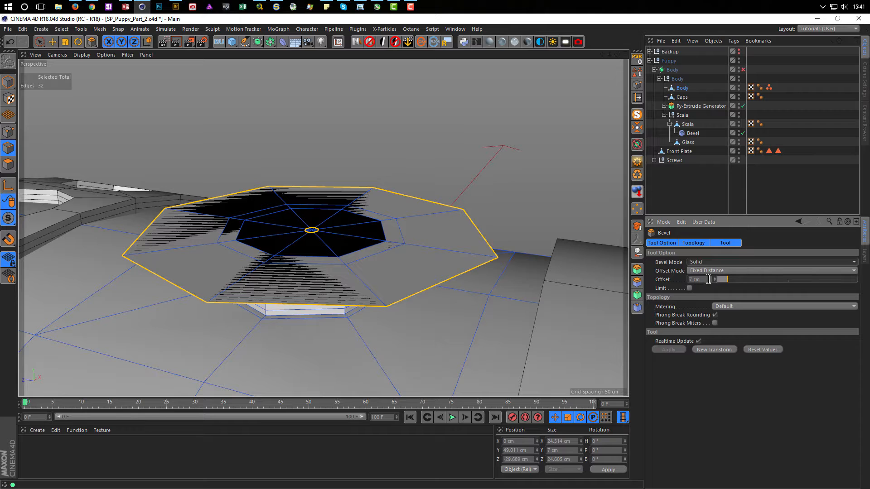
{"action": "double_click", "coordinate": [708, 279]}
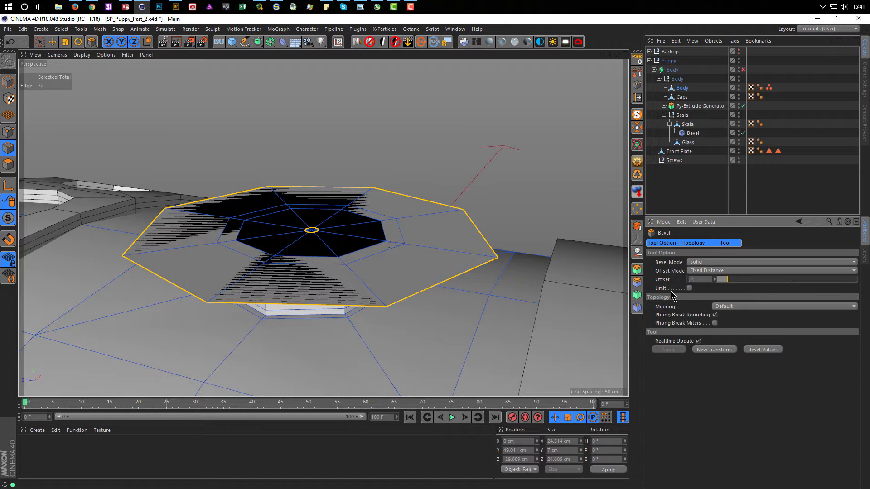
{"action": "type", "text": ".2"}
{"action": "key", "text": "Return"}
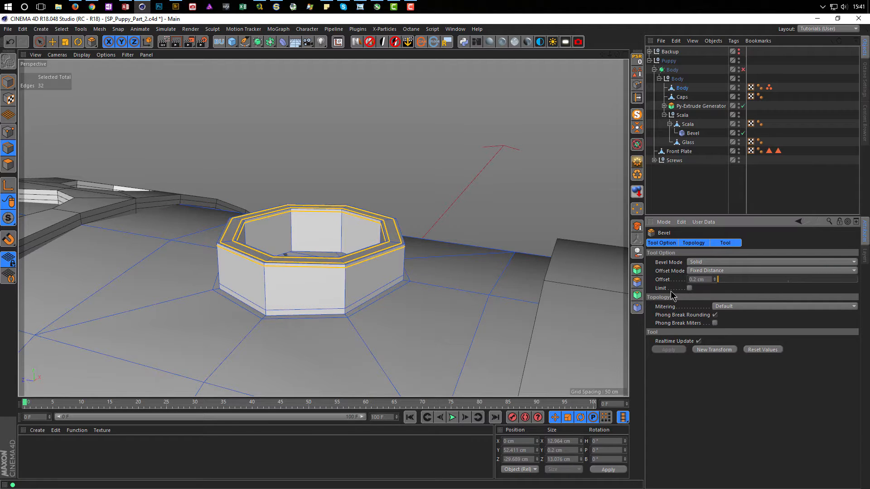
- Examine the bevelled collar up close, temporarily enabling the Body's subdivision smoothing to check its roundness
{"action": "scroll", "coordinate": [399, 261], "scroll_direction": "up", "scroll_amount": 3}
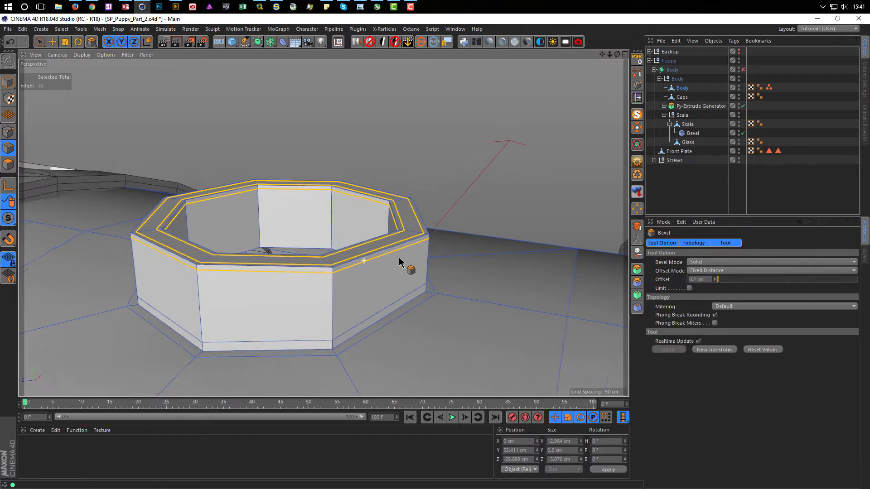
{"action": "scroll", "coordinate": [398, 262], "scroll_direction": "up", "scroll_amount": 5}
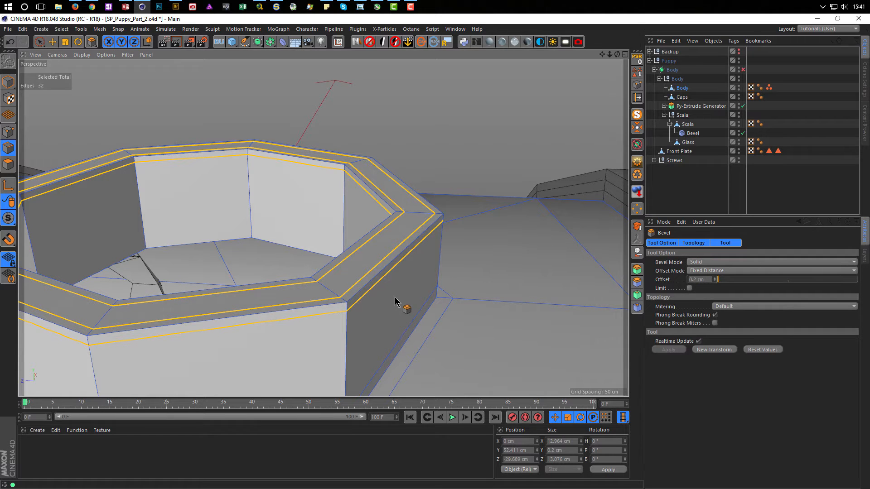
{"action": "right_click_drag", "start_coordinate": [363, 288], "coordinate": [312, 312], "text": "alt"}
{"action": "left_click_drag", "start_coordinate": [352, 308], "coordinate": [378, 311], "text": "alt"}
{"action": "left_click", "coordinate": [8, 82]}
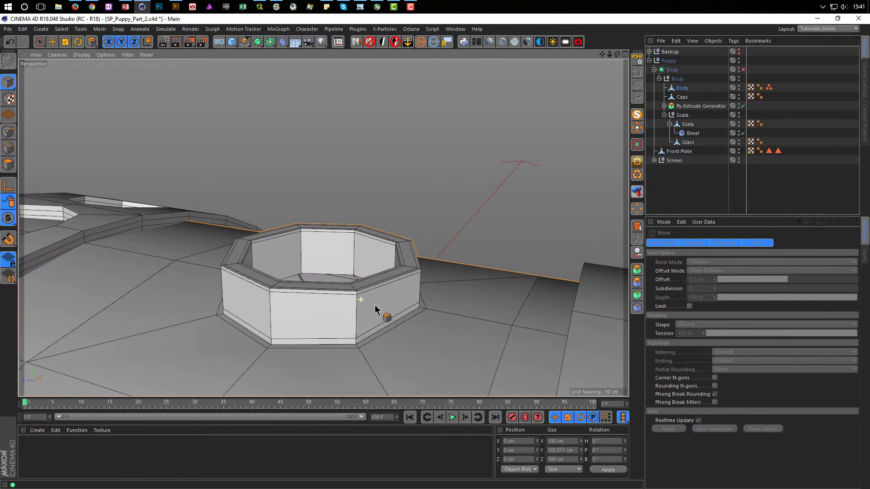
{"action": "left_click", "coordinate": [743, 69]}
{"action": "right_click_drag", "start_coordinate": [394, 320], "coordinate": [407, 342], "text": "alt"}
{"action": "left_click_drag", "start_coordinate": [407, 342], "coordinate": [419, 319], "text": "alt"}
{"action": "right_click_drag", "start_coordinate": [418, 319], "coordinate": [480, 300], "text": "alt"}
{"action": "mouse_move", "coordinate": [458, 299]}
{"action": "left_mouse_down", "text": "alt"}
{"action": "mouse_move", "coordinate": [455, 284]}
{"action": "mouse_move", "coordinate": [452, 301]}
{"action": "left_mouse_up", "text": "alt"}
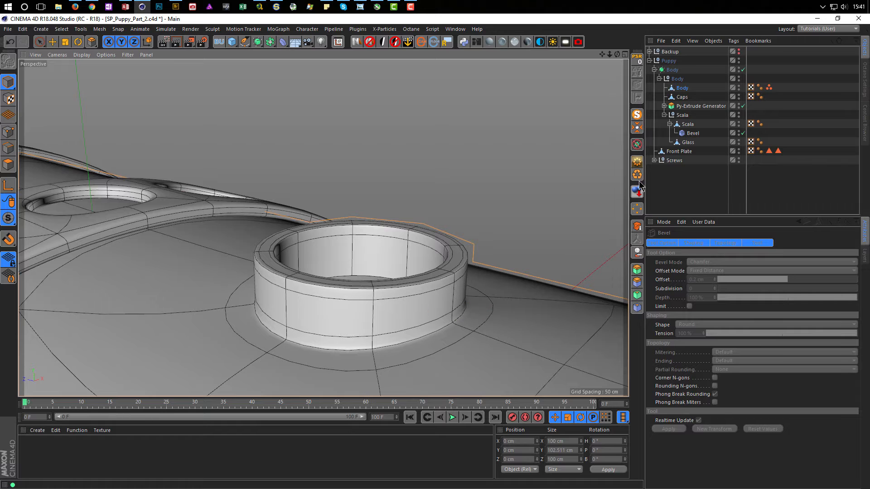
{"action": "left_click", "coordinate": [743, 69]}
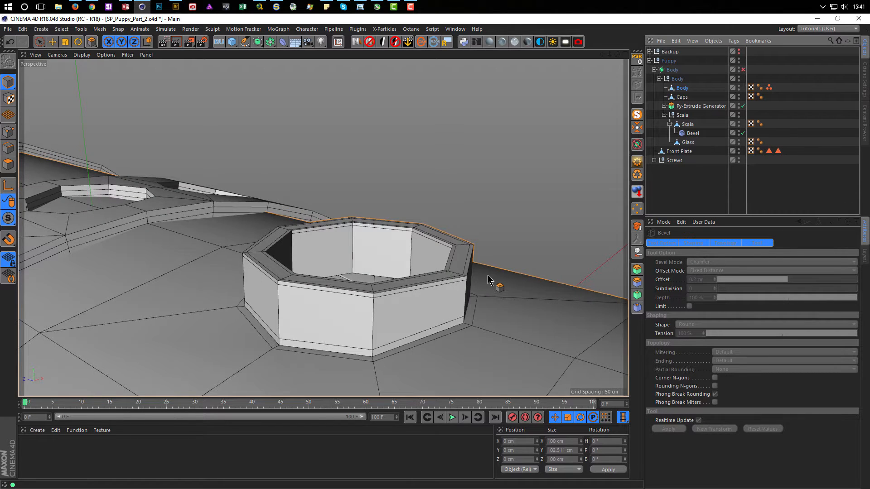
- Box-select all the collar's top rim points in the Front view and lower them to about 51.17 cm in Y
{"action": "middle_click", "coordinate": [475, 290]}
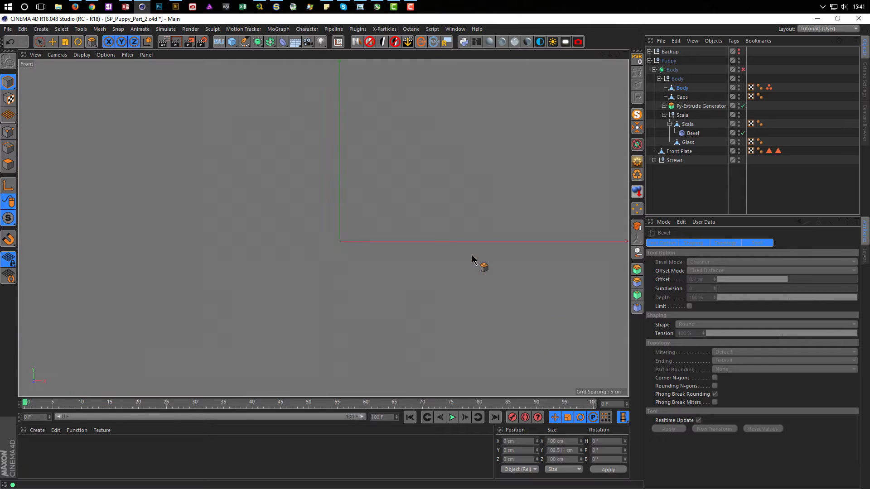
{"action": "middle_click", "coordinate": [483, 266]}
{"action": "right_click_drag", "start_coordinate": [337, 92], "coordinate": [451, 100], "text": "alt"}
{"action": "middle_click_drag", "start_coordinate": [436, 110], "coordinate": [361, 133], "text": "alt"}
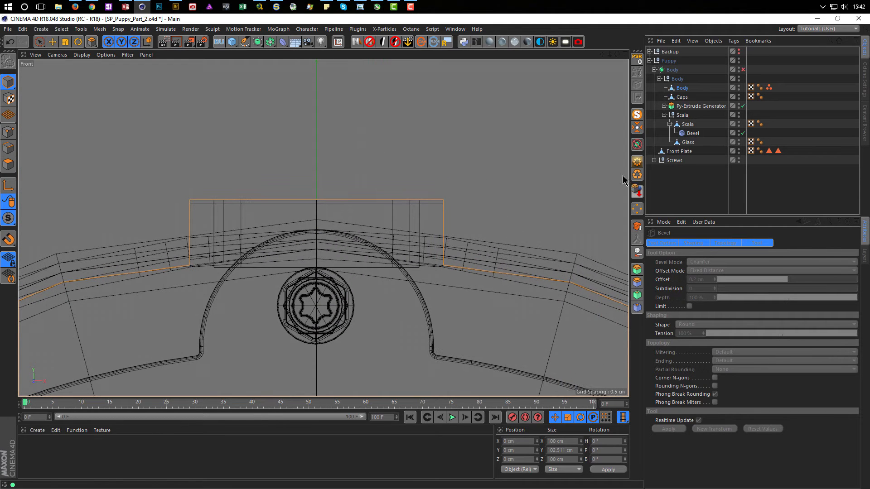
{"action": "left_click", "coordinate": [682, 88]}
{"action": "left_click", "coordinate": [8, 132]}
{"action": "key", "text": "0"}
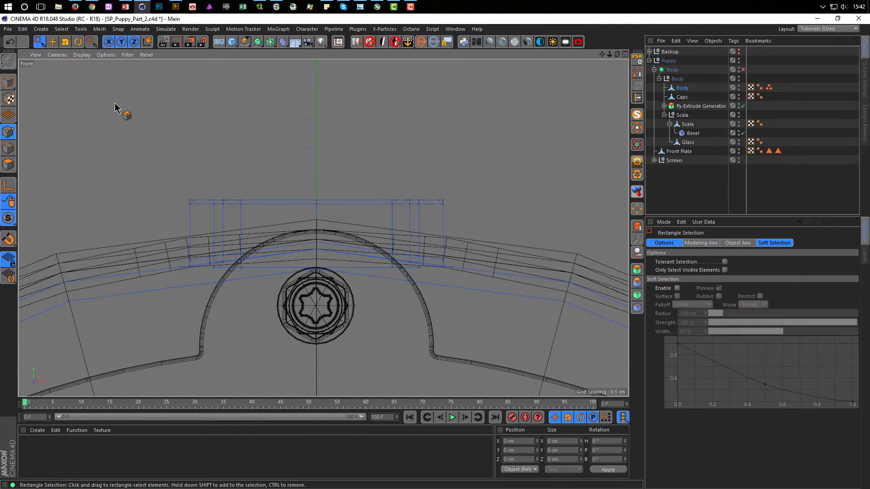
{"action": "left_click_drag", "start_coordinate": [151, 135], "coordinate": [500, 216]}
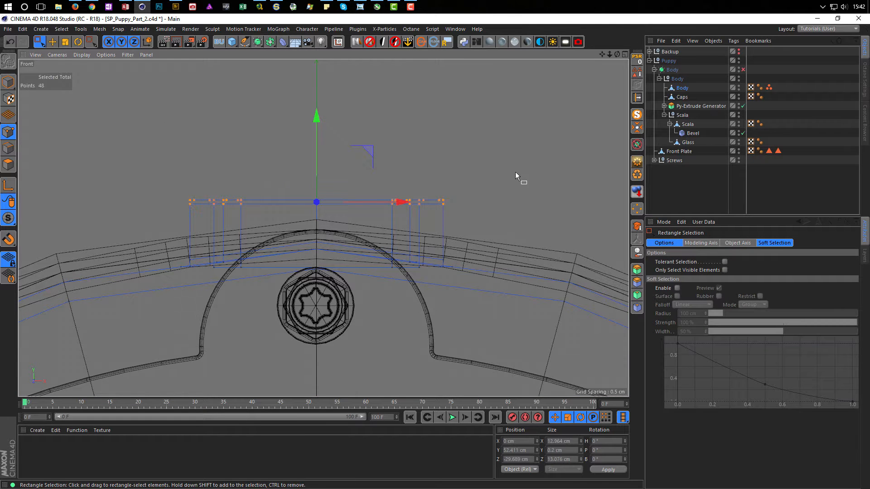
{"action": "middle_click", "coordinate": [285, 143]}
{"action": "middle_click", "coordinate": [264, 159]}
{"action": "left_click_drag", "start_coordinate": [361, 164], "coordinate": [361, 190]}
- Examine the neck and its hexagonal nut in SP_Dog_0003.c4d, and return to the SP_Puppy_Part_2.c4d project
{"action": "key", "text": "v"}
{"action": "mouse_move", "coordinate": [485, 139]}
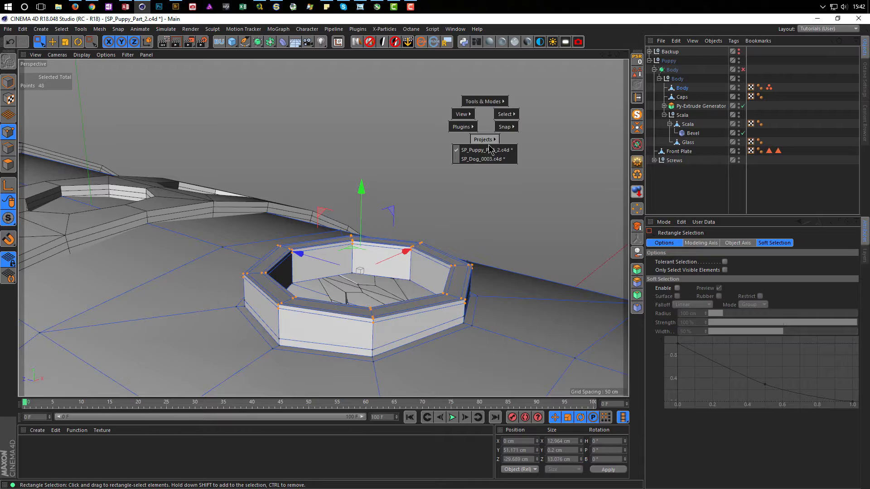
{"action": "left_click", "coordinate": [481, 166]}
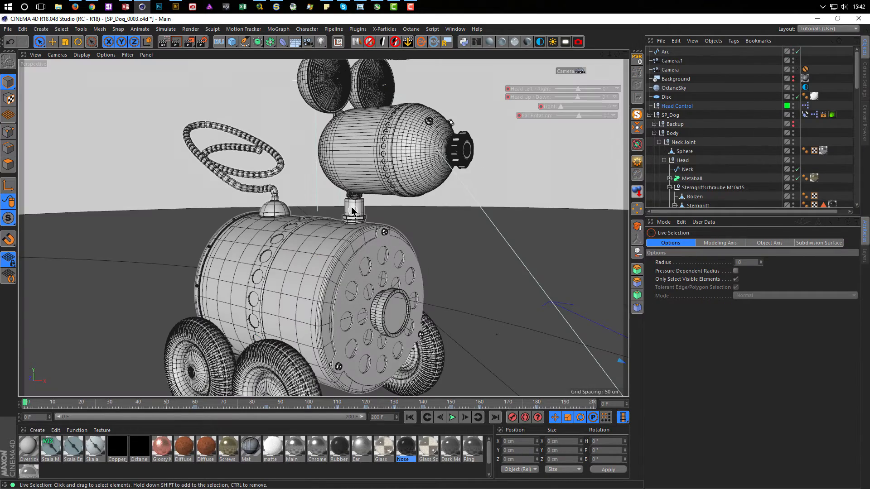
{"action": "right_click_drag", "start_coordinate": [351, 207], "coordinate": [573, 223], "text": "alt"}
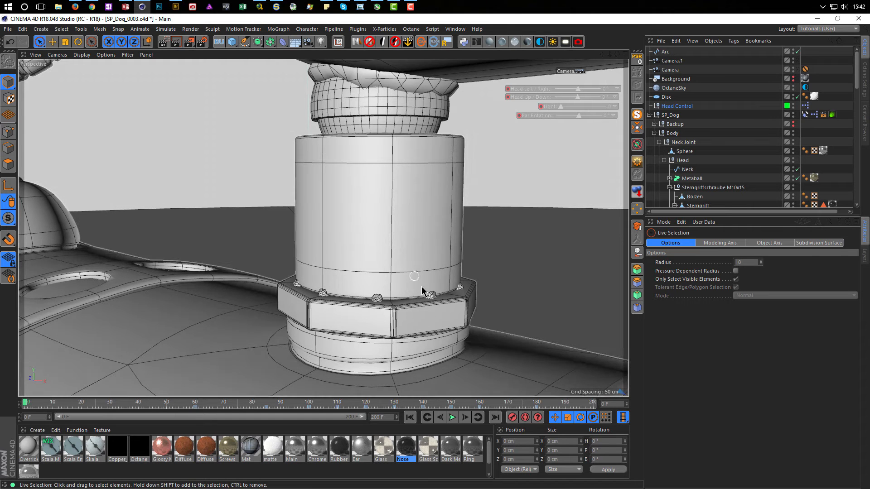
{"action": "middle_click", "coordinate": [519, 252]}
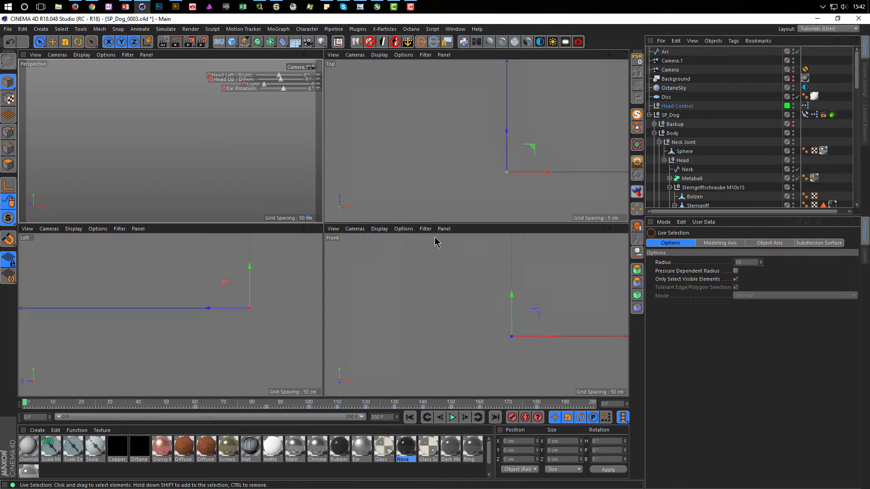
{"action": "middle_click", "coordinate": [262, 176]}
{"action": "key", "text": "v"}
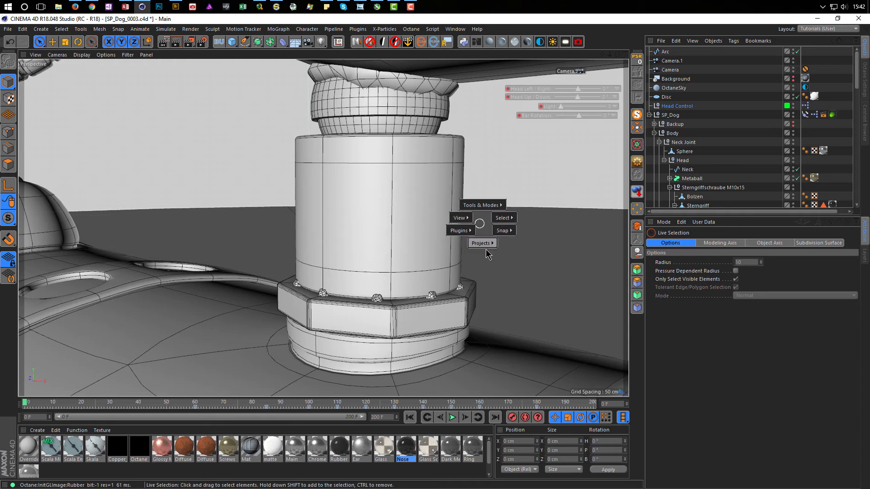
{"action": "left_click", "coordinate": [484, 253]}
- Loop-select the collar's outer top edge and convert it to a spline with Edge to Spline
{"action": "left_click_drag", "start_coordinate": [378, 319], "coordinate": [373, 308], "text": "alt"}
{"action": "middle_click_drag", "start_coordinate": [372, 308], "coordinate": [355, 279], "text": "alt"}
{"action": "right_click_drag", "start_coordinate": [393, 269], "coordinate": [407, 266], "text": "alt"}
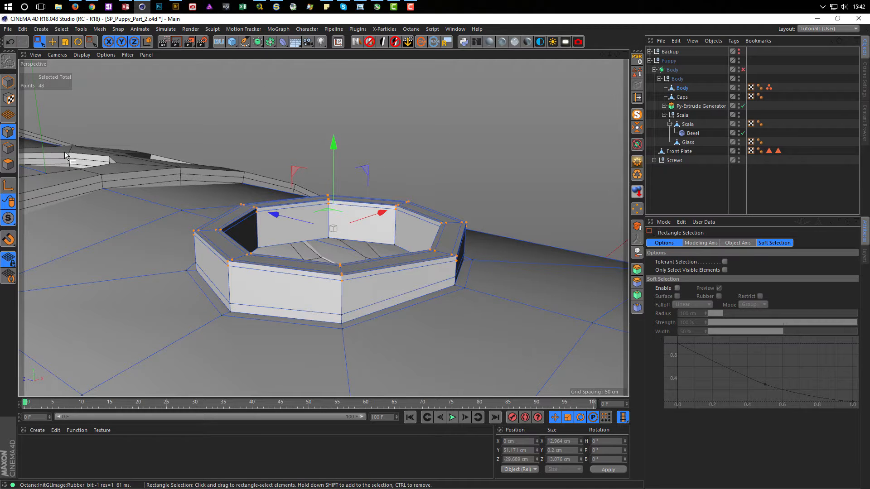
{"action": "left_click", "coordinate": [8, 148], "text": "ctrl"}
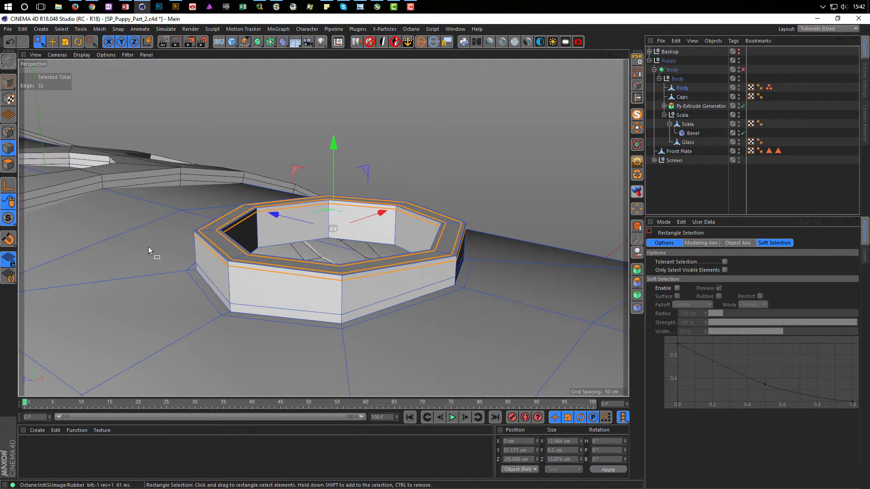
{"action": "key", "text": "u"}
{"action": "key", "text": "l"}
{"action": "left_click", "coordinate": [222, 257]}
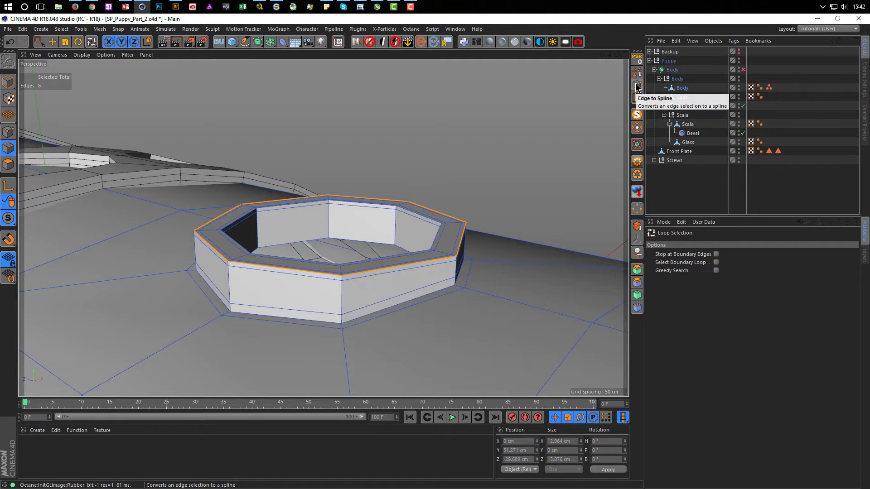
{"action": "left_click", "coordinate": [99, 29]}
{"action": "mouse_move", "coordinate": [100, 51]}
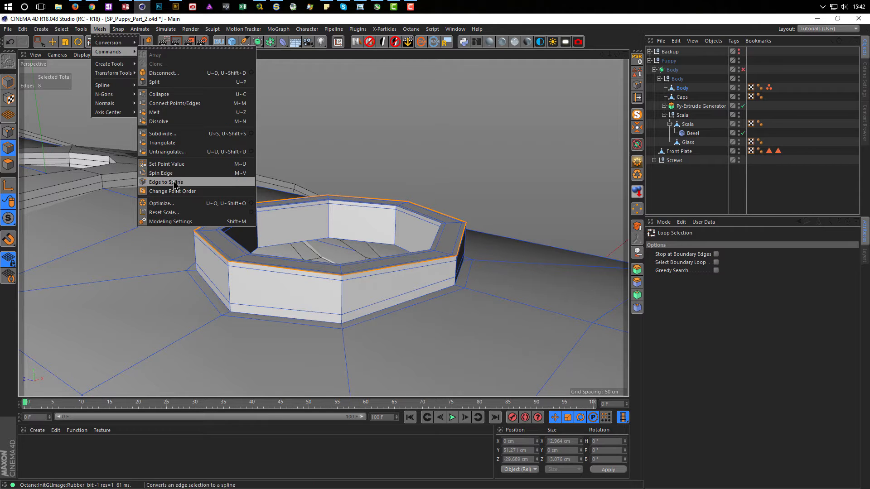
{"action": "left_click", "coordinate": [649, 24]}
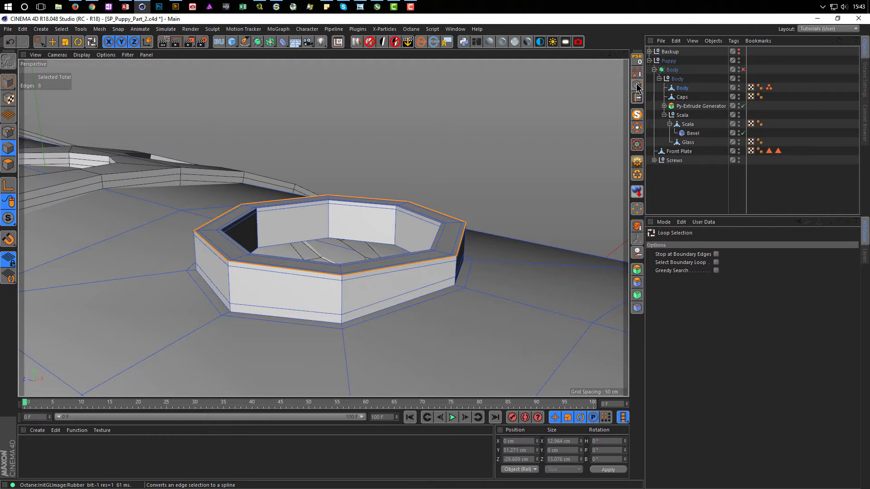
{"action": "left_click", "coordinate": [637, 87]}
- Move the extracted Body.Spline out of the Body hierarchy to the root level and rename it Neck_Between
{"action": "left_click", "coordinate": [694, 97]}
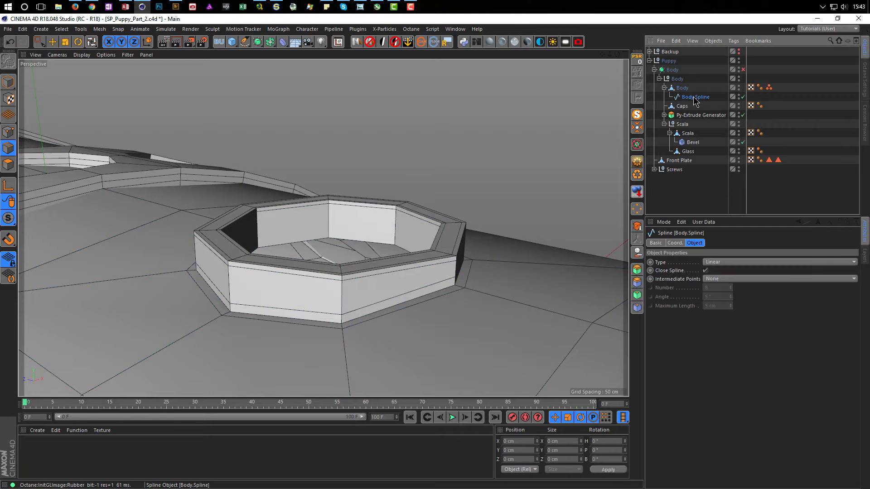
{"action": "left_click_drag", "start_coordinate": [695, 144], "coordinate": [678, 173]}
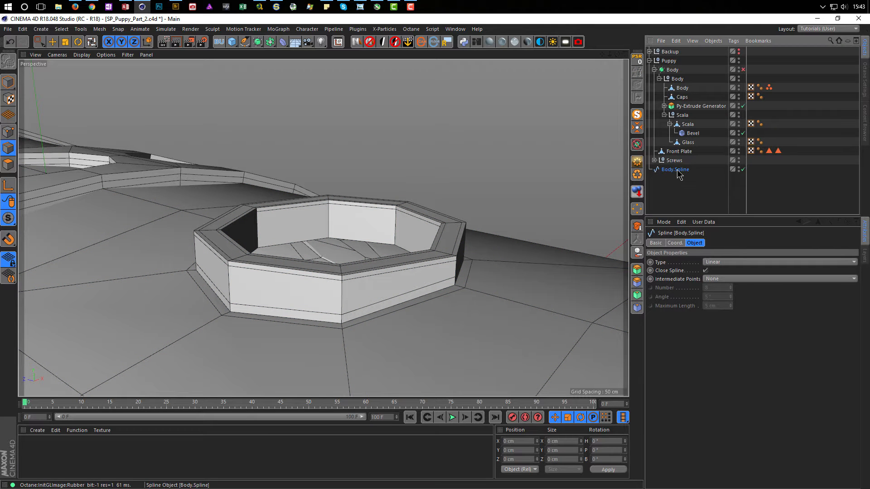
{"action": "double_click", "coordinate": [676, 170]}
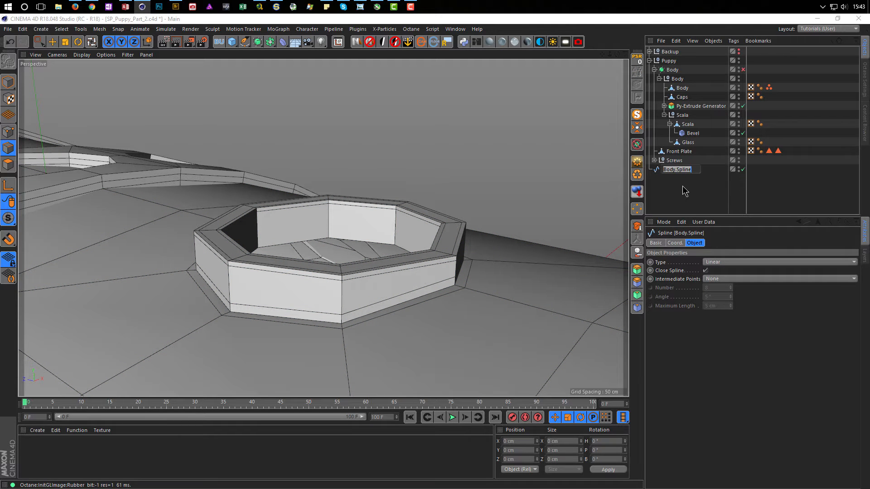
{"action": "type", "text": "Neck_Between"}
{"action": "key", "text": "Return"}
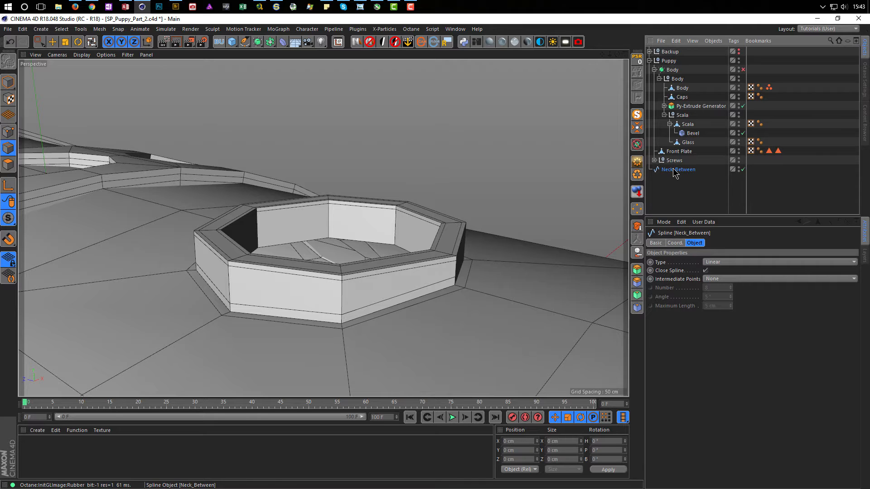
- Center the Neck_Between spline's axis on its own geometry with MagicCenter, working in Model mode
{"action": "left_click", "coordinate": [8, 81]}
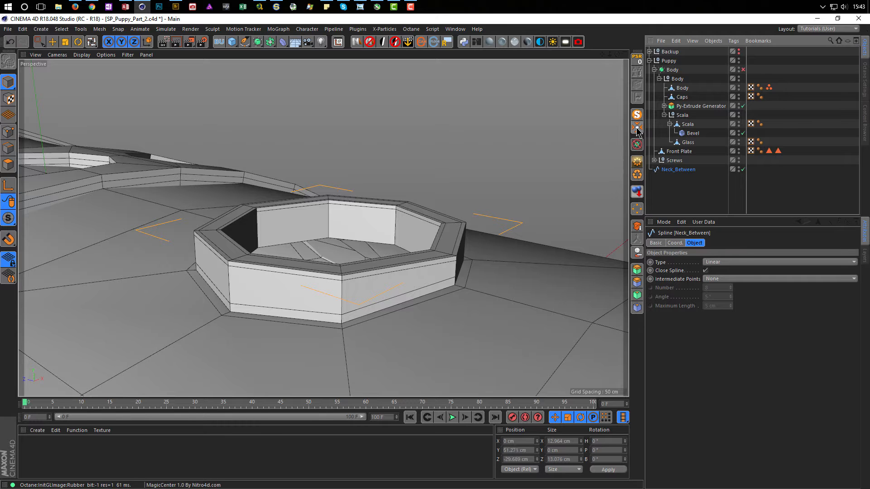
{"action": "left_click", "coordinate": [53, 42]}
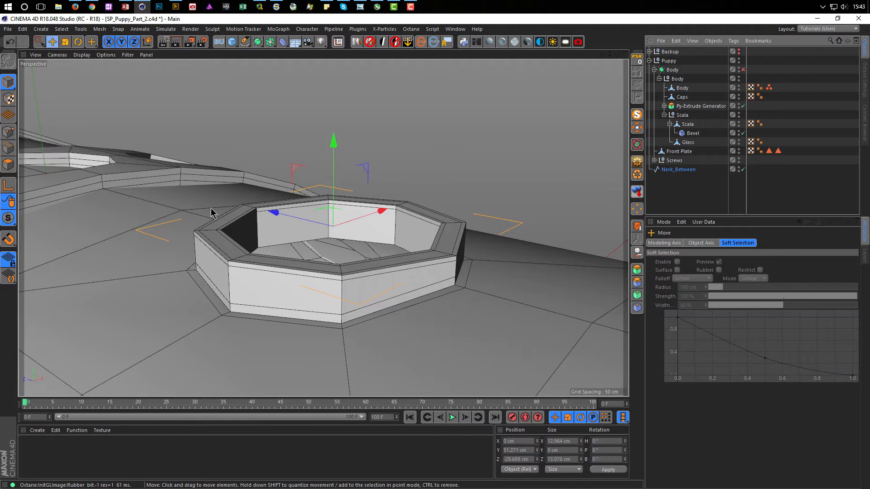
{"action": "left_click", "coordinate": [679, 170]}
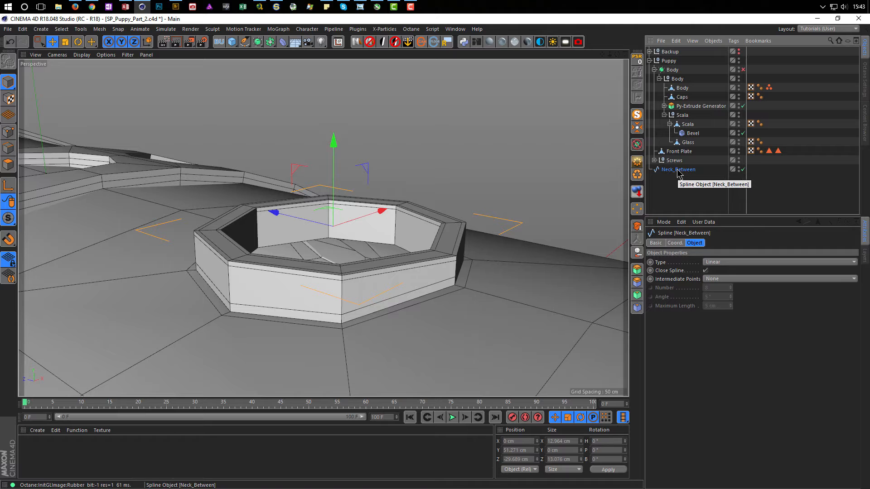
- Add an Extrude as parent of the Neck_Between spline with its movement set to 0 cm, 1 cm and 0 cm
{"action": "left_click", "coordinate": [258, 44]}
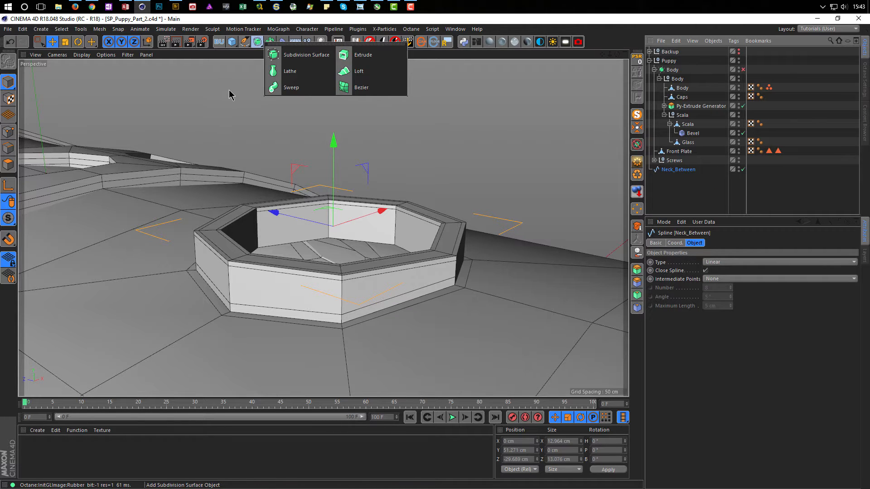
{"action": "left_click", "coordinate": [362, 55], "text": "alt"}
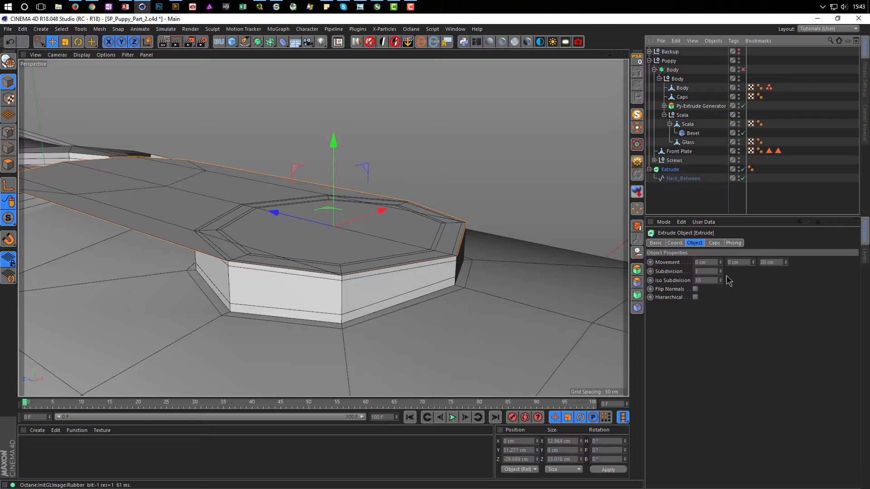
{"action": "left_click", "coordinate": [772, 262]}
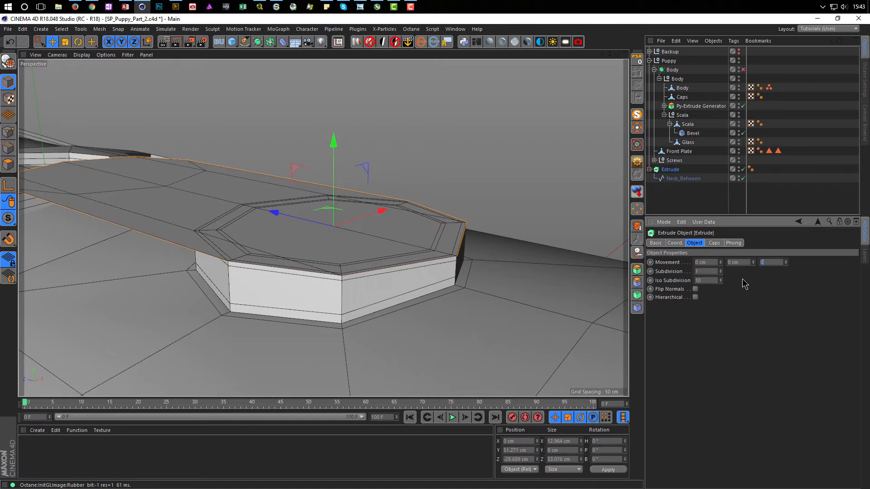
{"action": "type", "text": "0"}
{"action": "key", "text": "Return"}
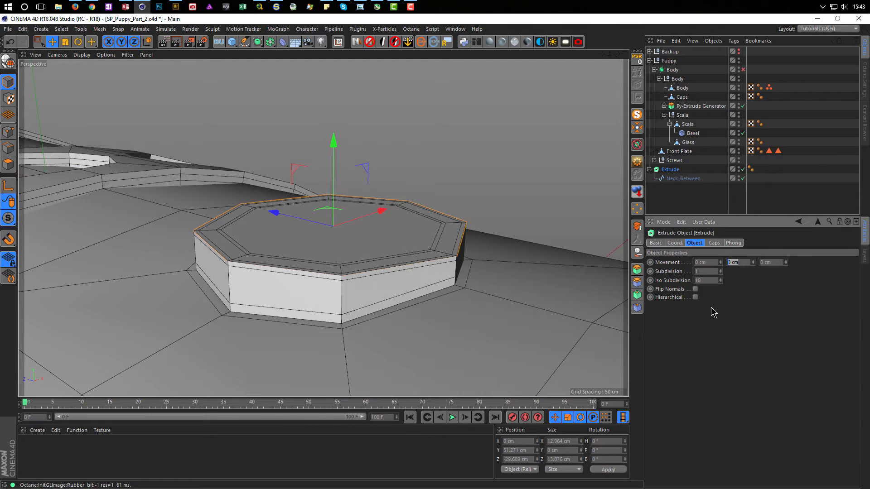
{"action": "type", "text": "1"}
{"action": "key", "text": "Return"}
{"action": "mouse_move", "coordinate": [363, 247]}
{"action": "left_mouse_down", "text": "alt"}
{"action": "mouse_move", "coordinate": [371, 263]}
{"action": "mouse_move", "coordinate": [352, 249]}
{"action": "left_mouse_up", "text": "alt"}
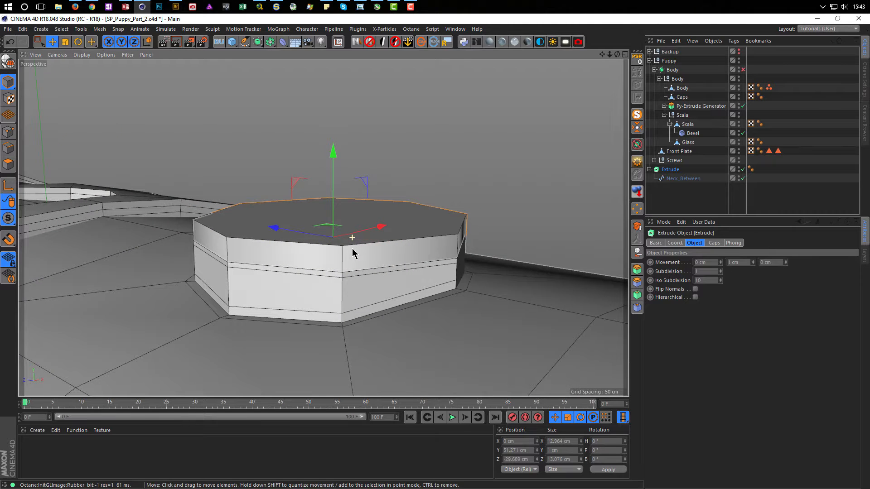
{"action": "right_click_drag", "start_coordinate": [352, 253], "coordinate": [361, 251], "text": "alt"}
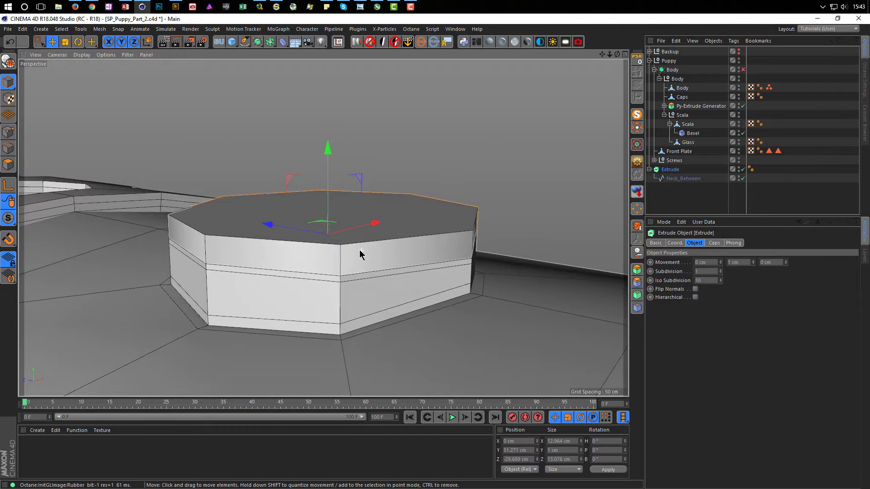
- Set both the Start and End caps of the Extrude to None so only the outer wall remains
{"action": "left_click", "coordinate": [714, 243]}
{"action": "left_click", "coordinate": [732, 263]}
{"action": "left_click", "coordinate": [733, 271]}
{"action": "left_click", "coordinate": [740, 289]}
{"action": "left_click", "coordinate": [734, 298]}
{"action": "left_click_drag", "start_coordinate": [340, 272], "coordinate": [338, 265], "text": "alt"}
{"action": "middle_click_drag", "start_coordinate": [352, 265], "coordinate": [336, 300], "text": "alt"}
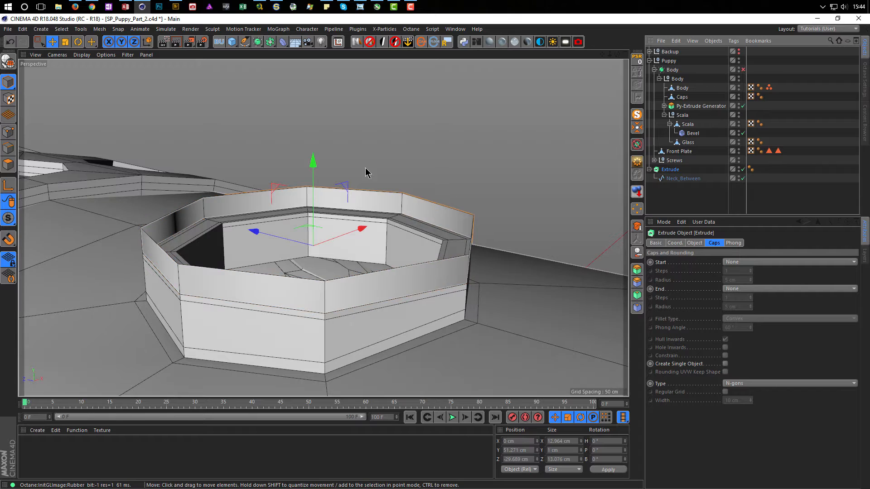
- Make the Extrude object editable and give the resulting polygon object the spline's name, Neck_Between
{"action": "double_click", "coordinate": [683, 179]}
{"action": "key", "text": "Return"}
{"action": "left_click", "coordinate": [671, 170]}
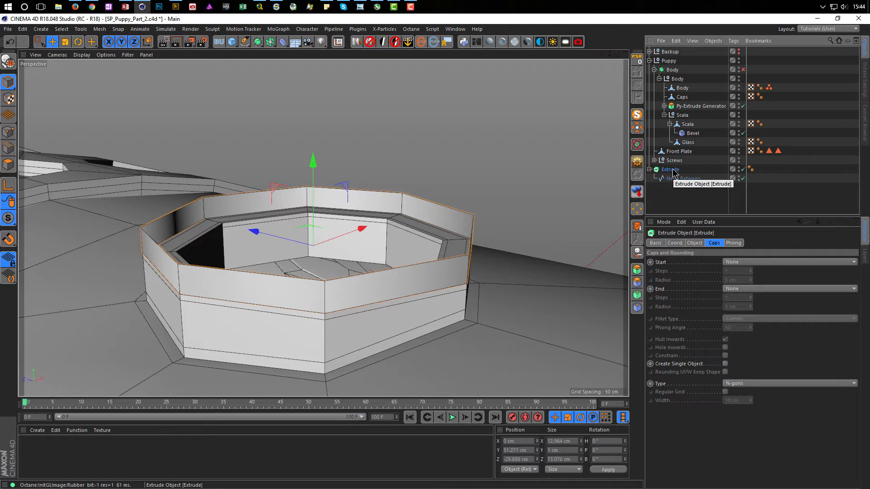
{"action": "key", "text": "c"}
{"action": "double_click", "coordinate": [672, 170]}
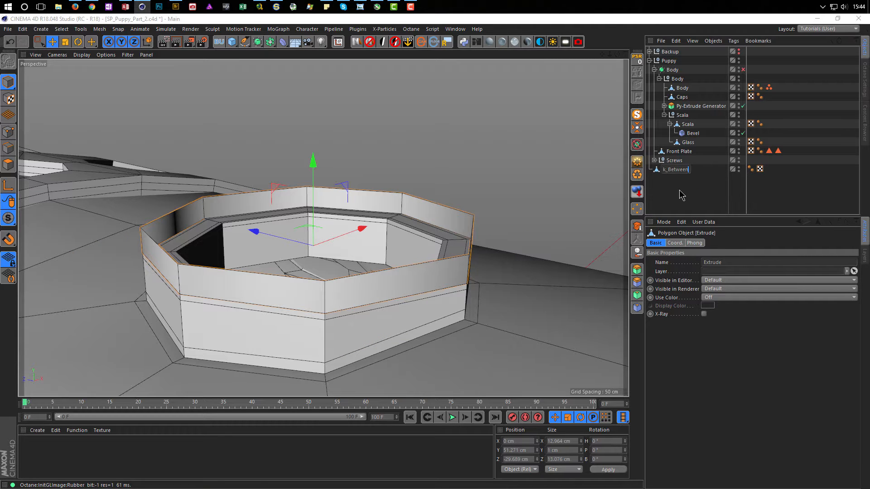
{"action": "key", "text": "Return"}
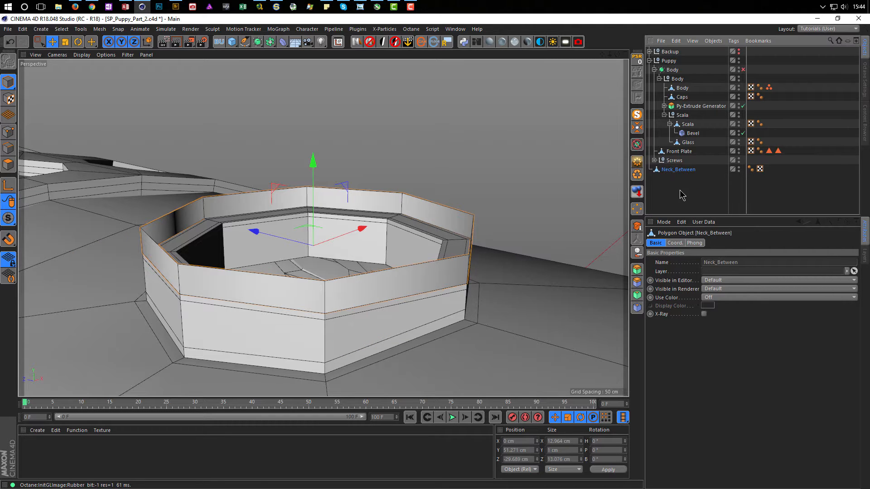
- Loop-select the upper and lower edges of Neck_Between and extrude them inwards by scaling in X and Z to about 82.6%
{"action": "left_click", "coordinate": [6, 146]}
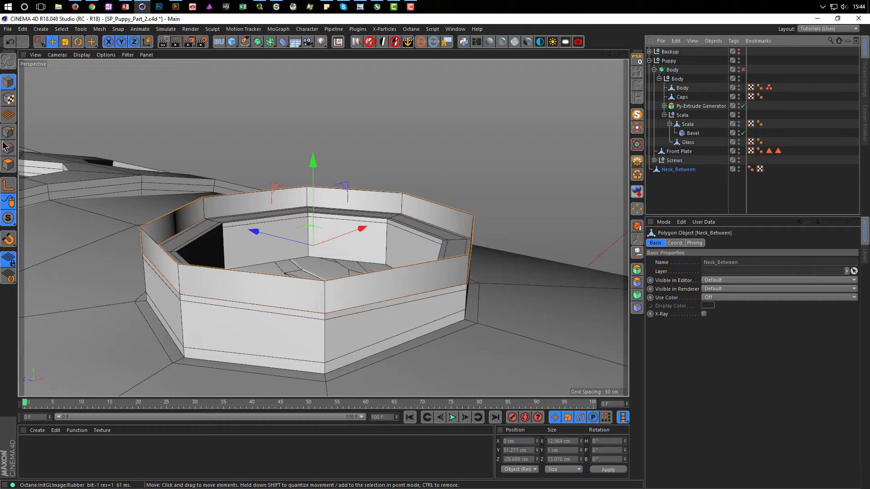
{"action": "right_click", "coordinate": [82, 159]}
{"action": "left_click", "coordinate": [93, 176]}
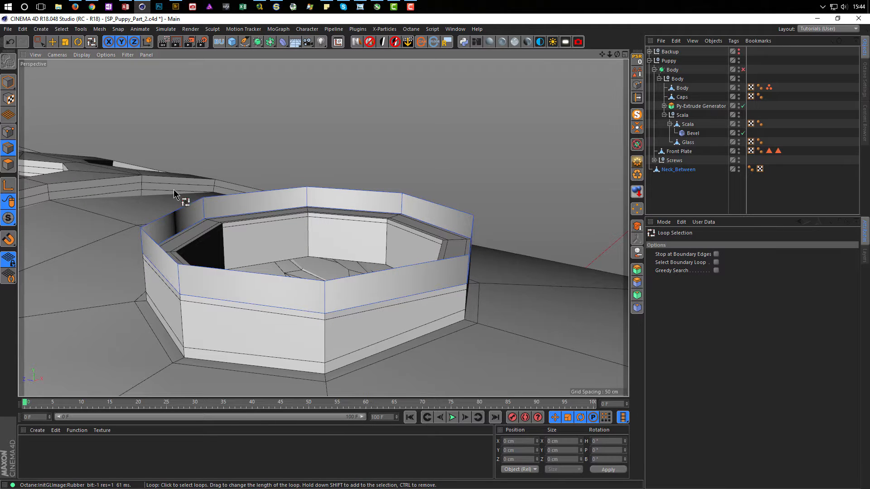
{"action": "left_click", "coordinate": [188, 207]}
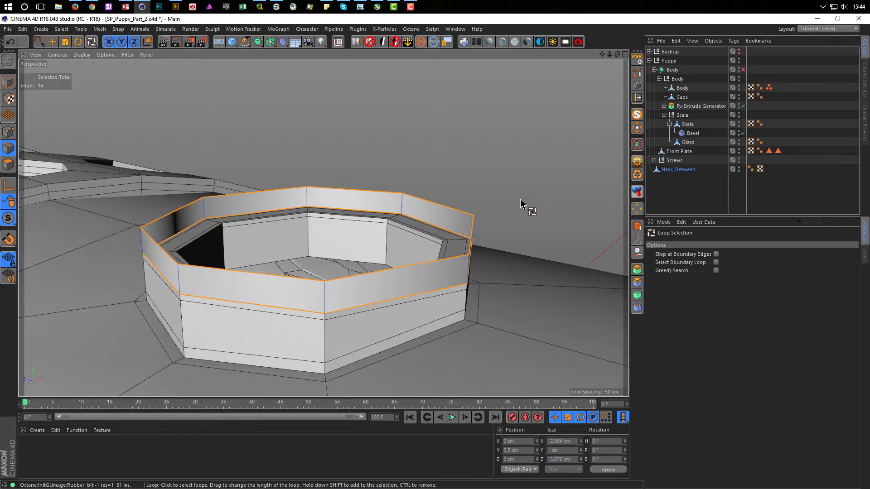
{"action": "key", "text": "t"}
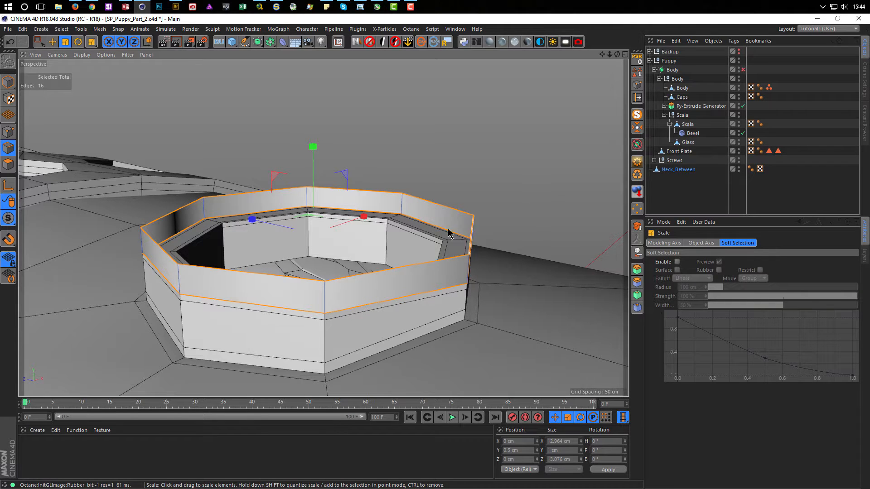
{"action": "left_click_drag", "start_coordinate": [352, 239], "coordinate": [311, 228], "text": "alt"}
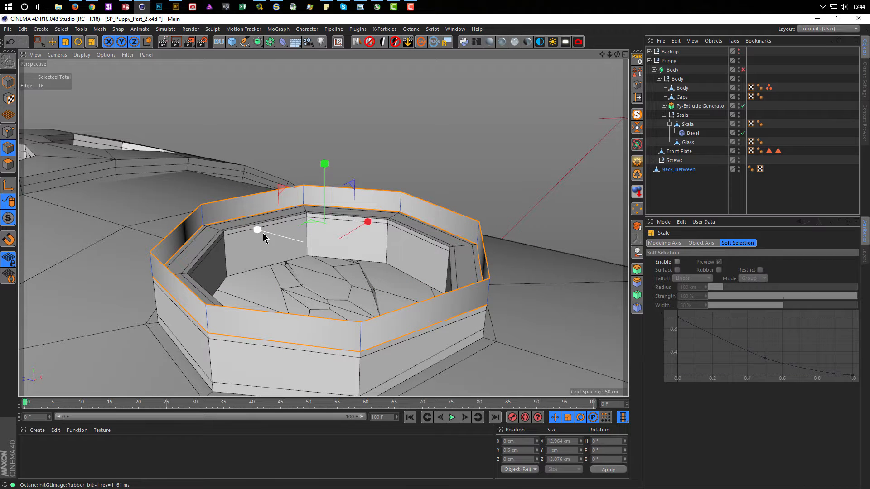
{"action": "left_click_drag", "start_coordinate": [334, 290], "coordinate": [279, 256], "text": "alt"}
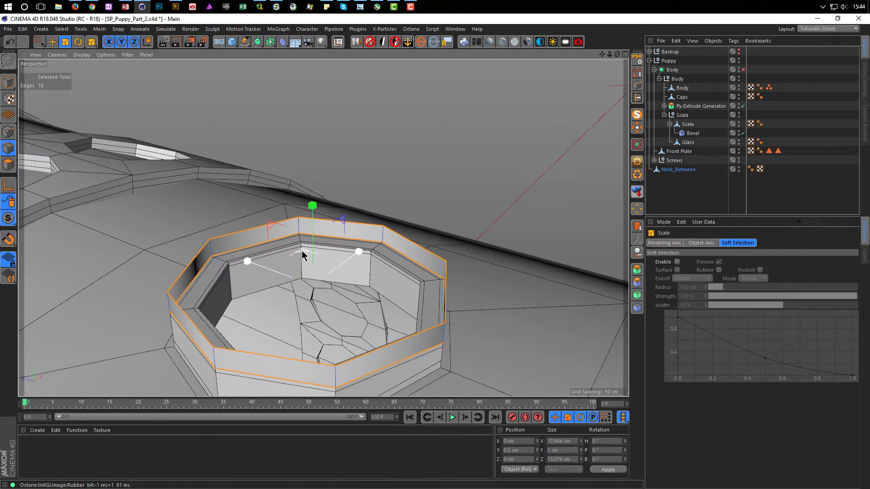
{"action": "left_click_drag", "start_coordinate": [302, 251], "coordinate": [265, 295]}
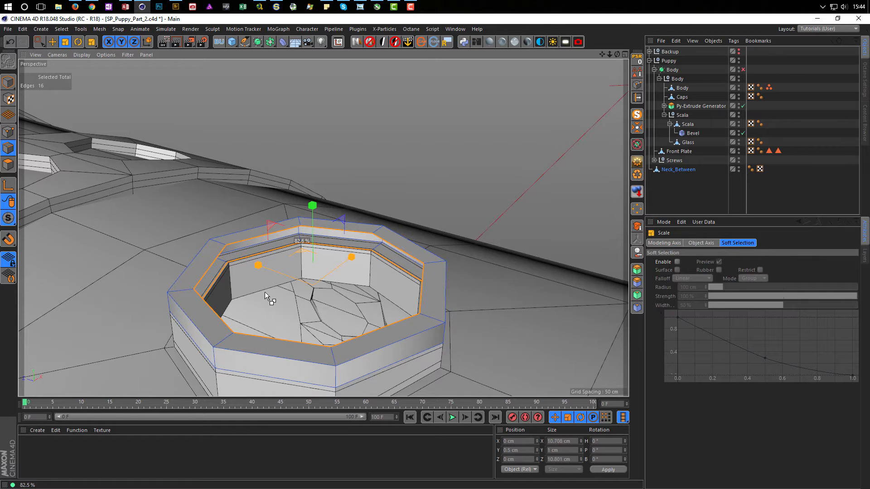
{"action": "left_click_drag", "start_coordinate": [265, 292], "coordinate": [265, 292]}
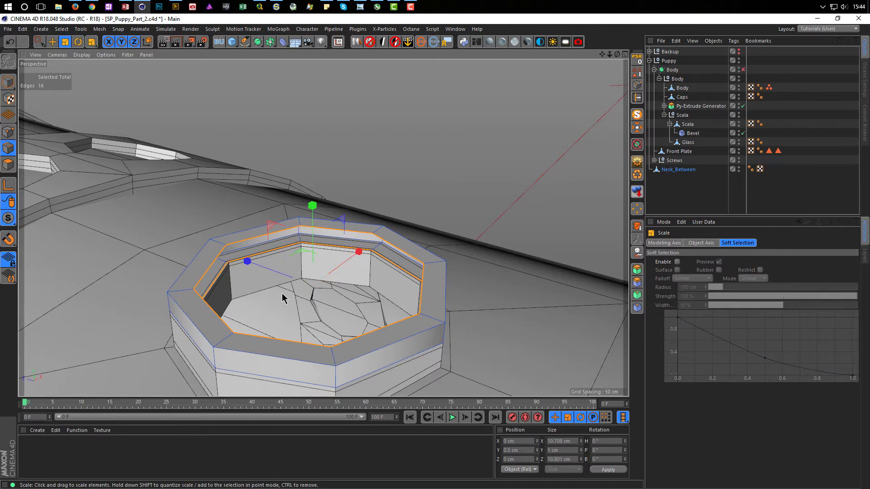
- Loop-select the top and bottom polygon rings of Neck_Between and isolate the object with MagicSolo
{"action": "scroll", "coordinate": [398, 255], "scroll_direction": "up", "scroll_amount": 3}
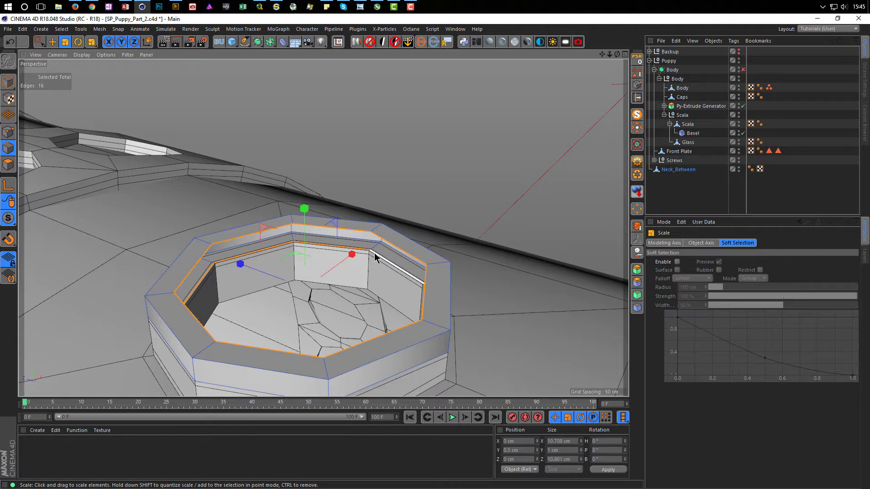
{"action": "key", "text": "u"}
{"action": "key", "text": "l"}
{"action": "left_click", "coordinate": [8, 164]}
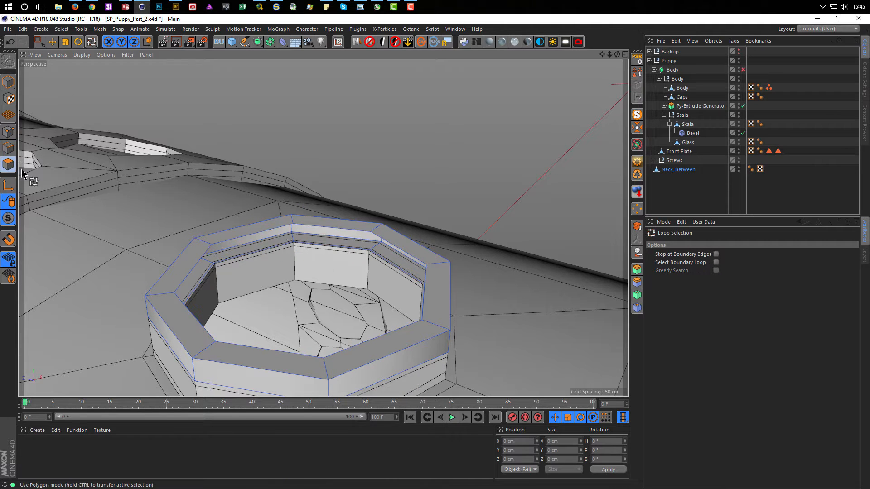
{"action": "left_click", "coordinate": [291, 223]}
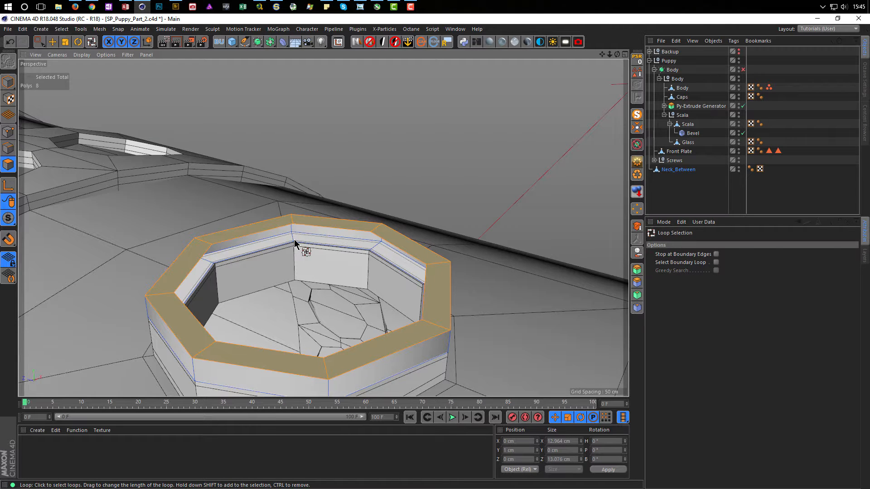
{"action": "left_click", "coordinate": [332, 255], "text": "shift"}
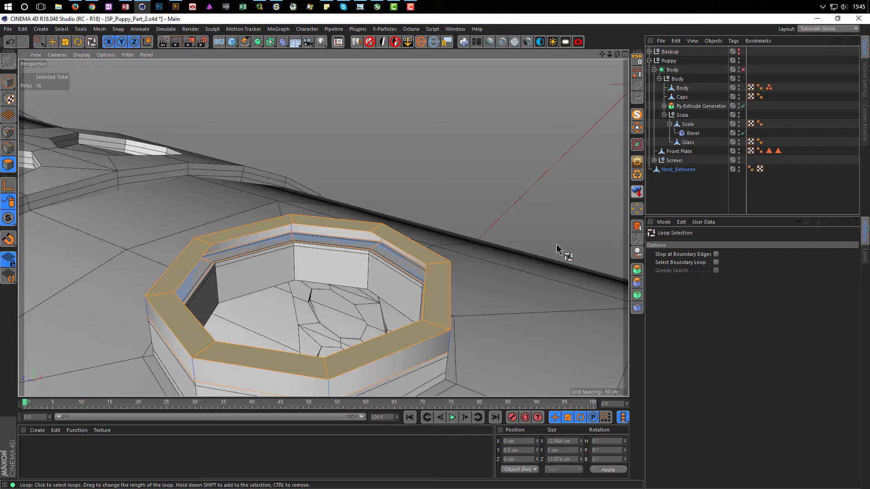
{"action": "left_click", "coordinate": [678, 171]}
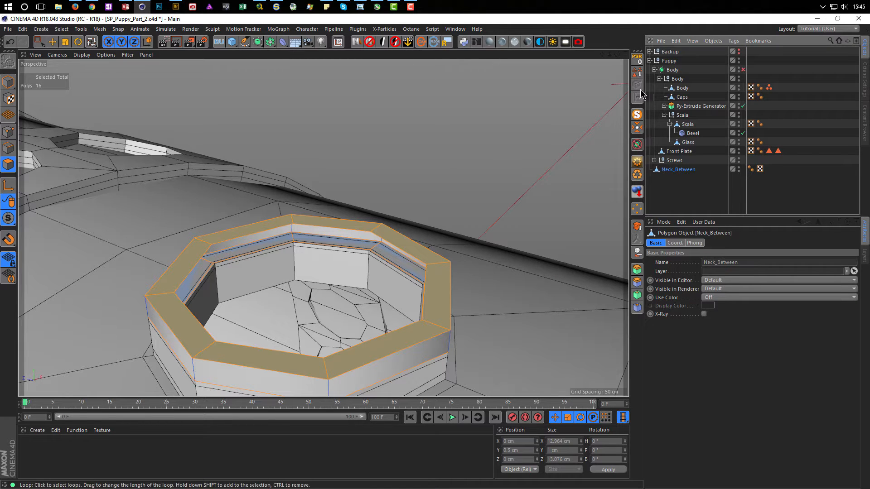
{"action": "left_click", "coordinate": [636, 114]}
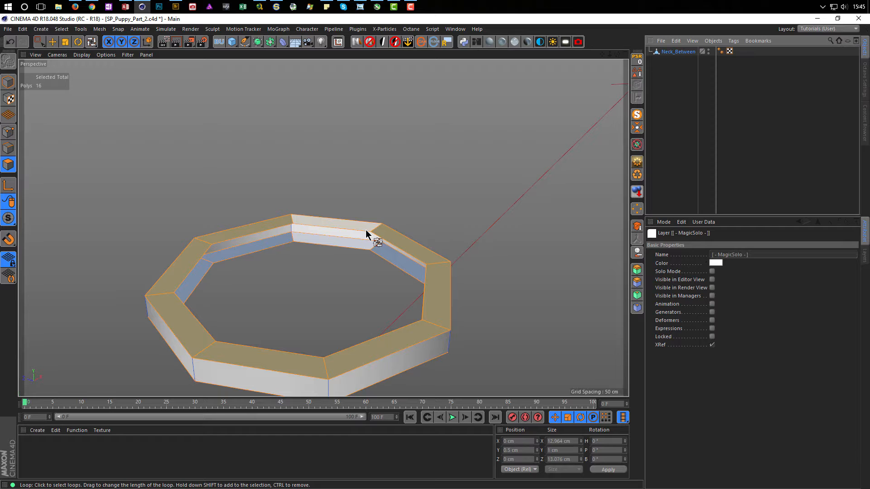
- Bridge the top and bottom polygon rings of Neck_Between with Delete Original Polygons disabled, and end the MagicSolo isolation
{"action": "left_click", "coordinate": [351, 226]}
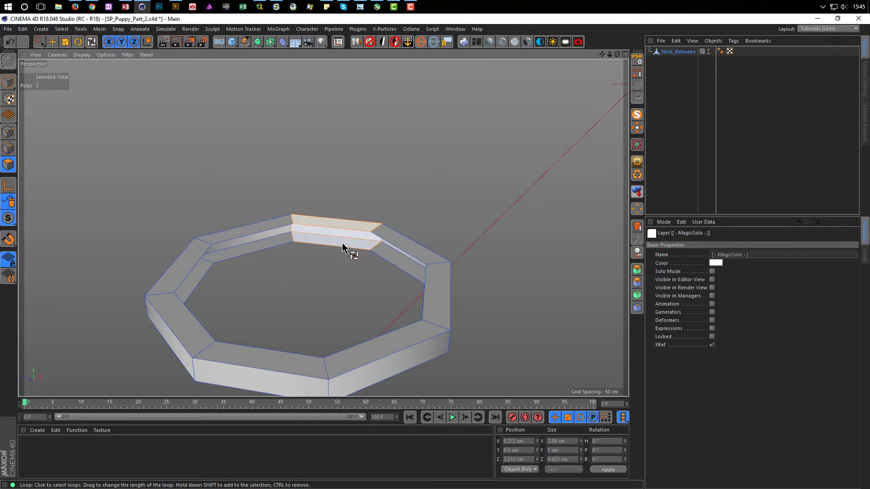
{"action": "left_click", "coordinate": [382, 233]}
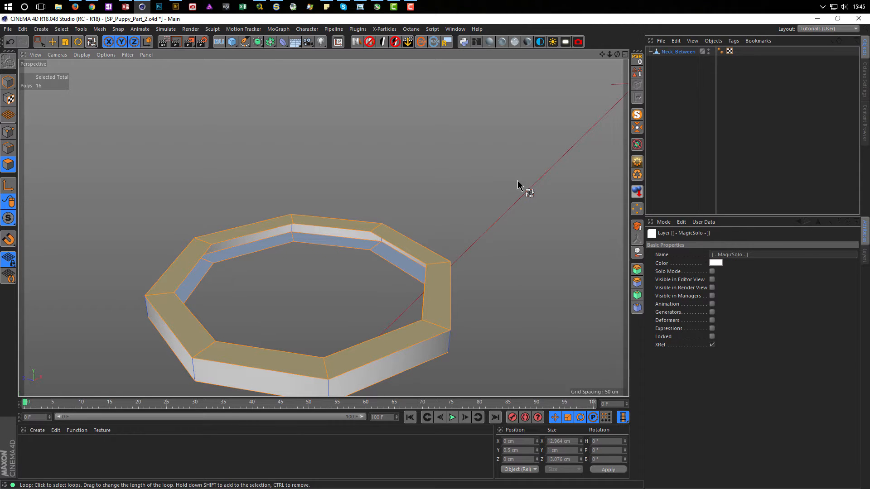
{"action": "key", "text": "m"}
{"action": "key", "text": "b"}
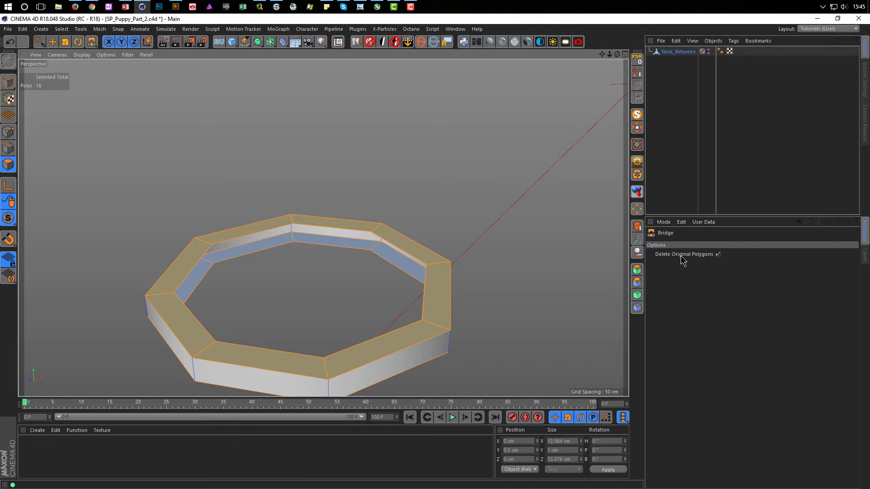
{"action": "left_click", "coordinate": [718, 255]}
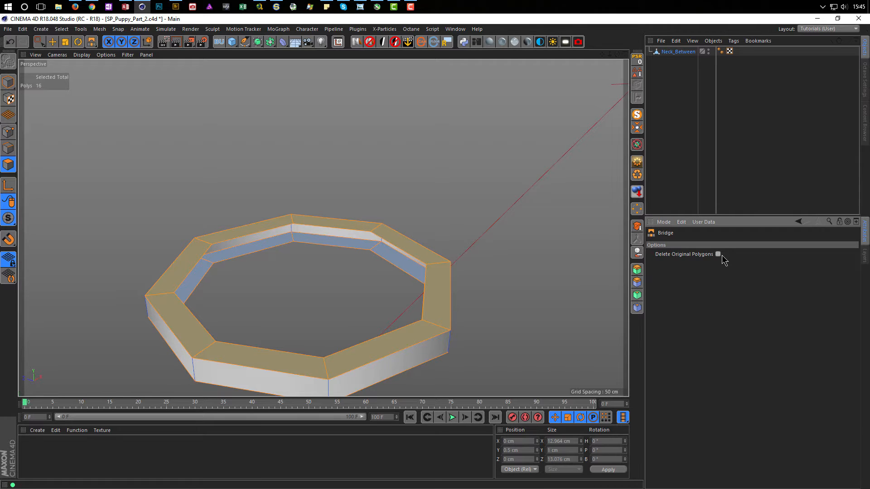
{"action": "left_click", "coordinate": [370, 249]}
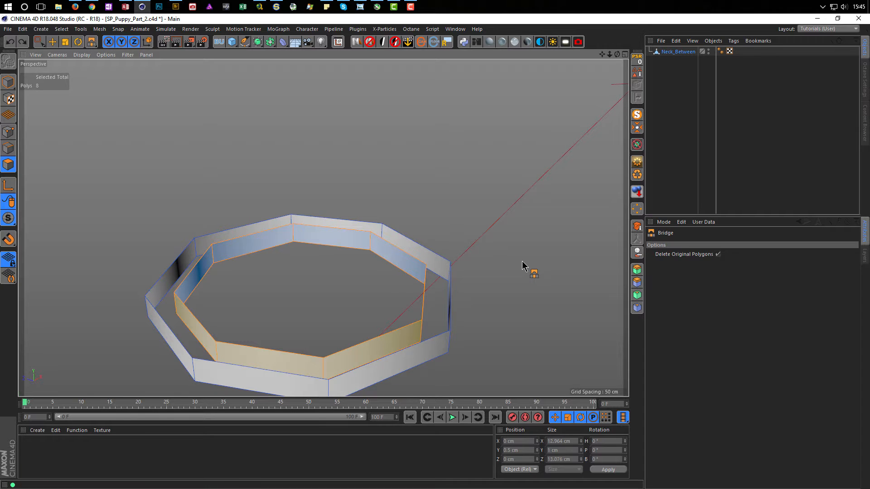
{"action": "key", "text": "ctrl+z"}
{"action": "left_click", "coordinate": [720, 255]}
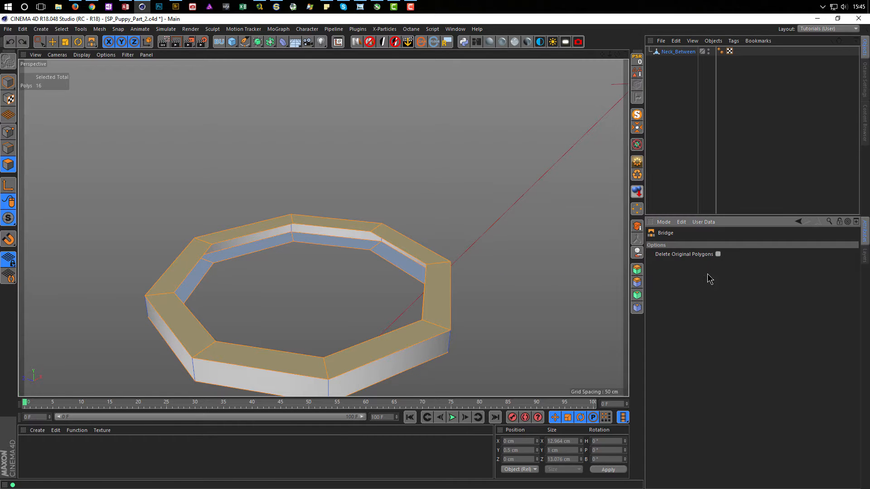
{"action": "left_click_drag", "start_coordinate": [370, 235], "coordinate": [381, 253]}
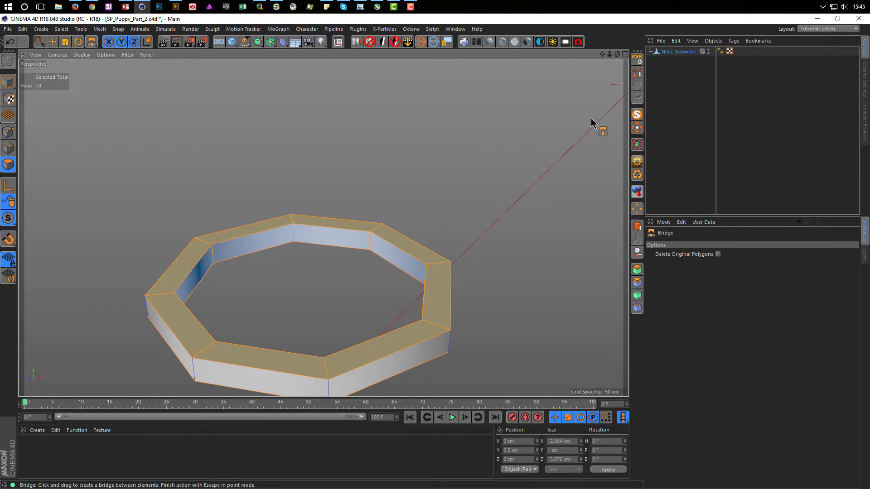
{"action": "left_click", "coordinate": [635, 118]}
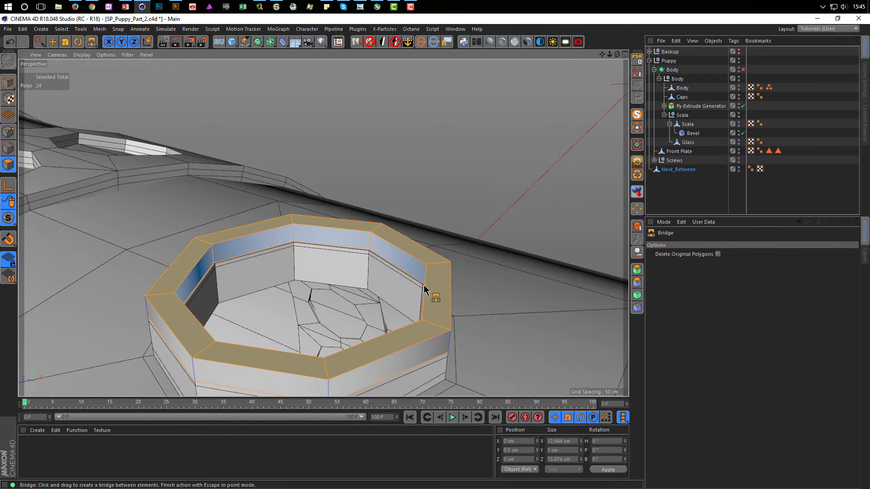
- Switch to model mode and add a Bevel deformer as a child of Neck_Between
{"action": "right_click_drag", "start_coordinate": [425, 287], "coordinate": [398, 293], "text": "alt"}
{"action": "middle_click_drag", "start_coordinate": [398, 293], "coordinate": [398, 269], "text": "alt"}
{"action": "left_click_drag", "start_coordinate": [398, 269], "coordinate": [405, 276], "text": "alt"}
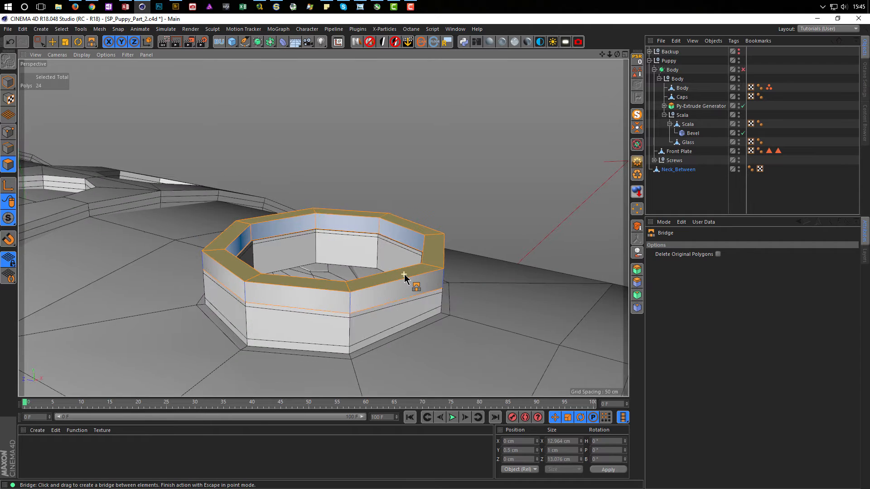
{"action": "right_click_drag", "start_coordinate": [405, 276], "coordinate": [422, 259], "text": "alt"}
{"action": "left_click_drag", "start_coordinate": [422, 259], "coordinate": [419, 274], "text": "alt"}
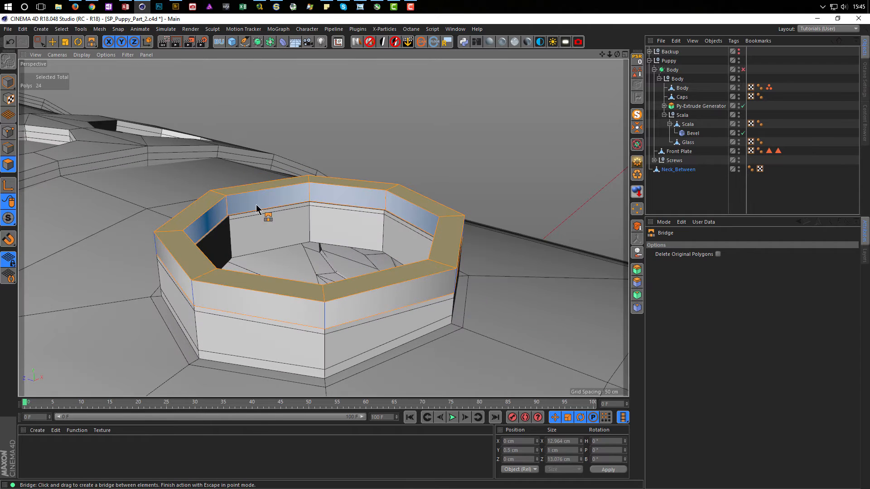
{"action": "left_click", "coordinate": [7, 82]}
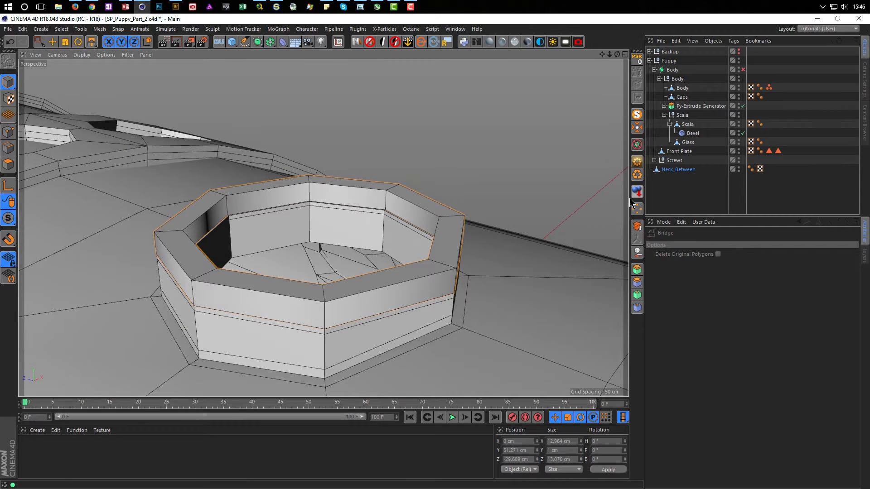
{"action": "left_click", "coordinate": [670, 170]}
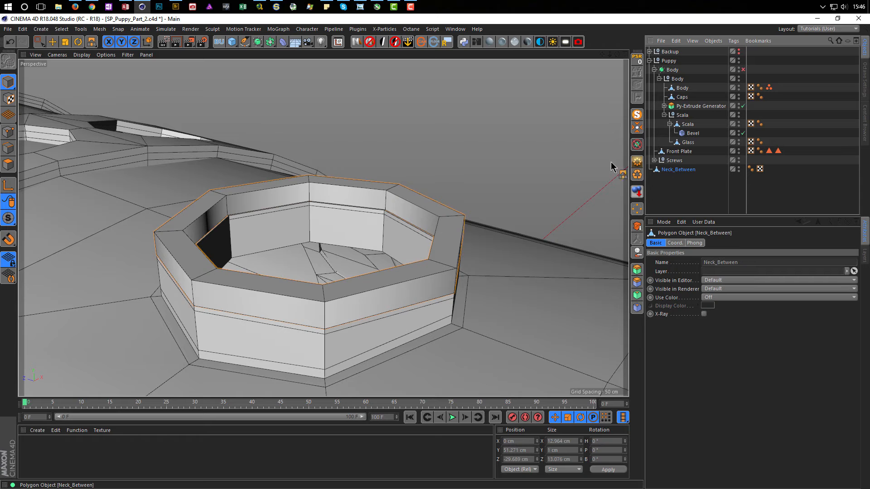
{"action": "left_click", "coordinate": [283, 43]}
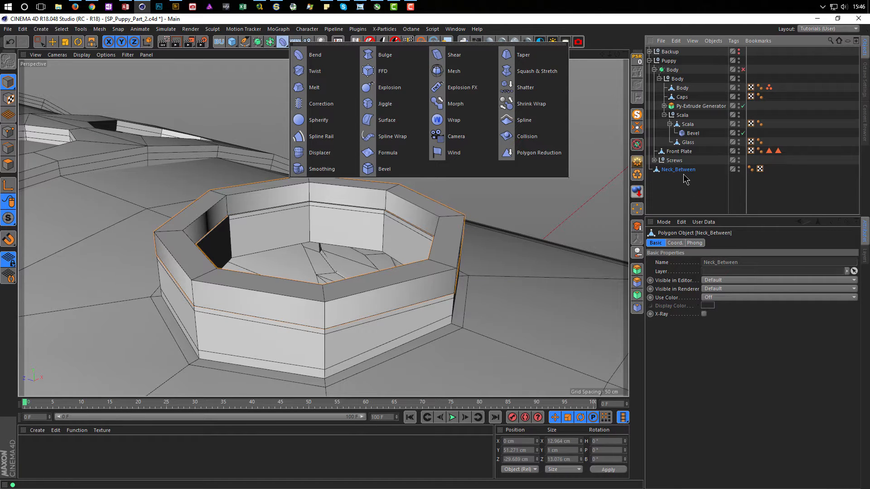
{"action": "left_click", "coordinate": [380, 167], "text": "shift"}
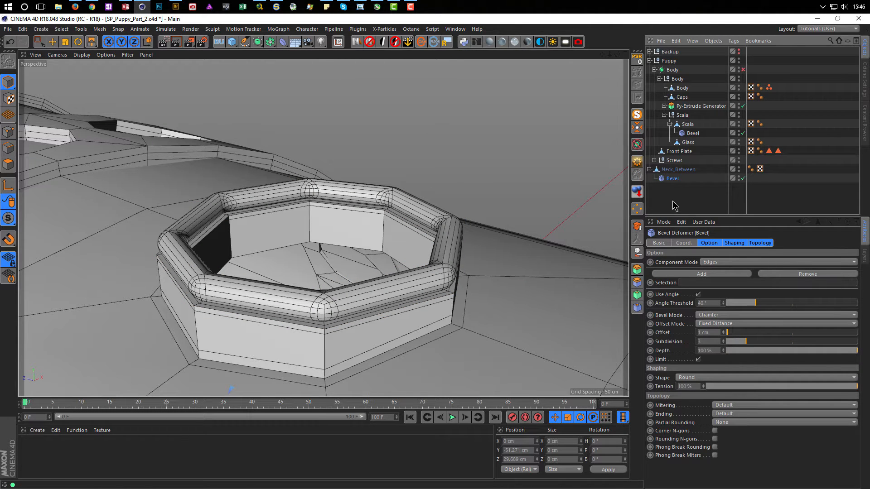
- Set the Bevel deformer's Offset to 0.2 cm and Bevel Mode to Solid, disable Use Angle, and inspect the ring's edges
{"action": "left_click", "coordinate": [716, 332]}
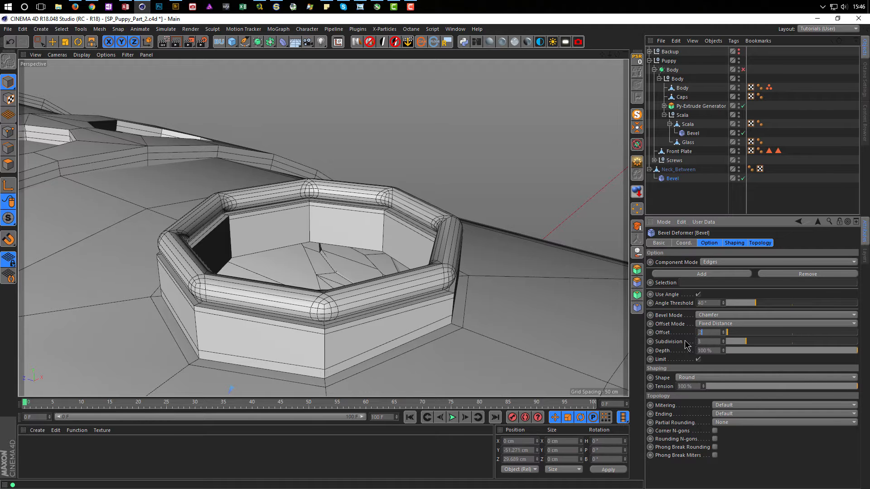
{"action": "type", "text": ".2"}
{"action": "key", "text": "Return"}
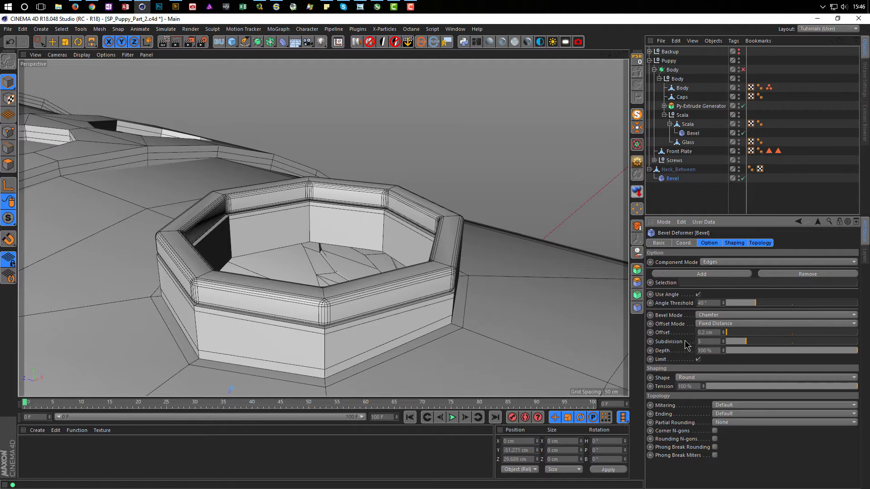
{"action": "left_click", "coordinate": [720, 316]}
{"action": "left_click", "coordinate": [717, 325]}
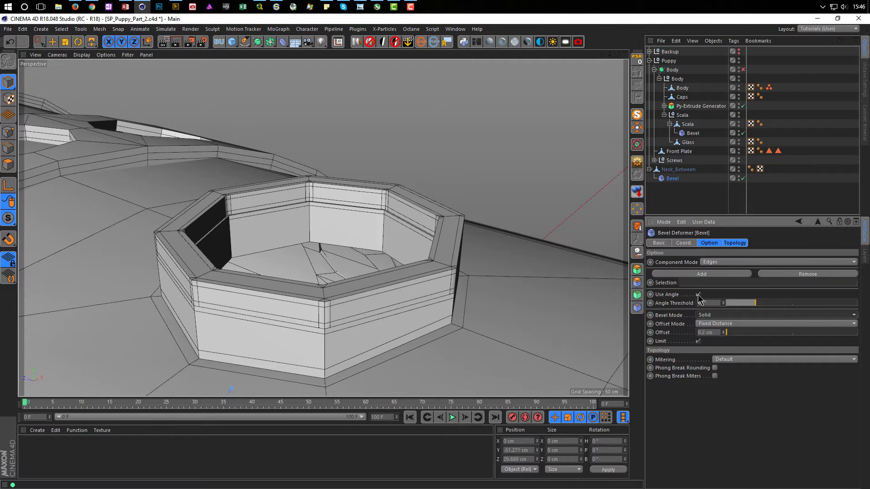
{"action": "left_click", "coordinate": [698, 294]}
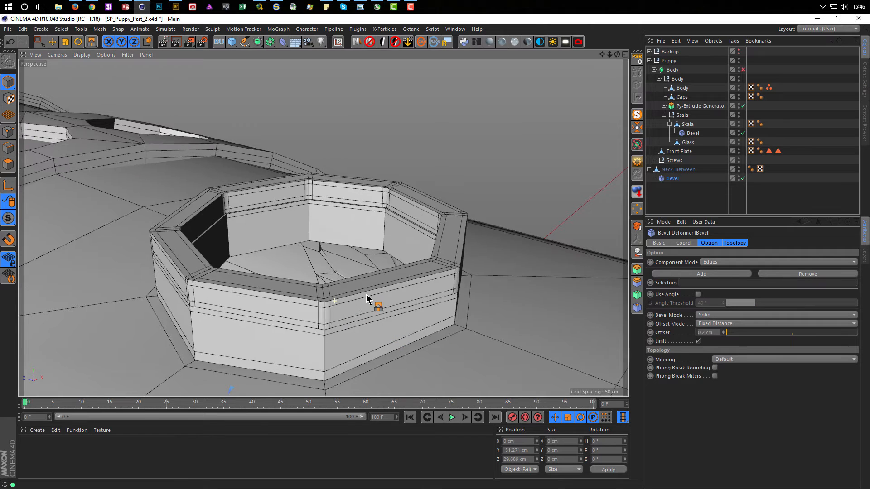
{"action": "right_click_drag", "start_coordinate": [298, 291], "coordinate": [334, 281], "text": "alt"}
{"action": "left_click_drag", "start_coordinate": [334, 281], "coordinate": [425, 311], "text": "alt"}
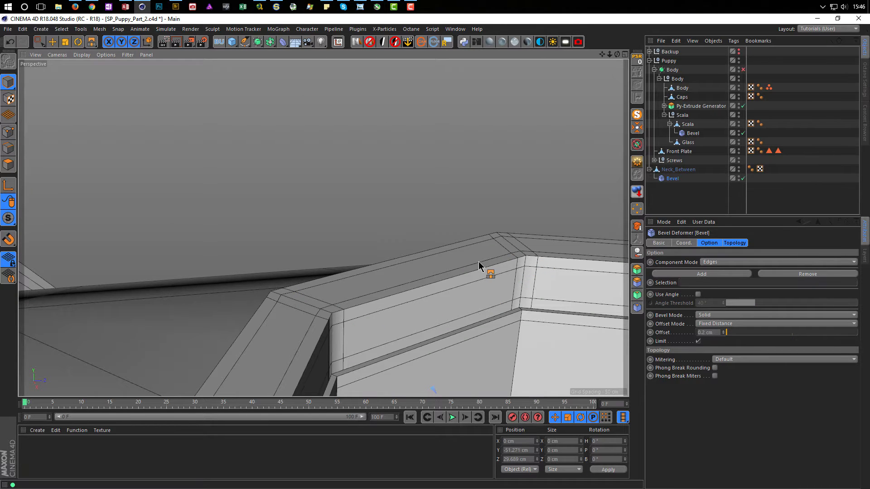
{"action": "right_click_drag", "start_coordinate": [478, 262], "coordinate": [403, 275], "text": "alt"}
{"action": "left_click_drag", "start_coordinate": [403, 275], "coordinate": [300, 289], "text": "alt"}
{"action": "left_click_drag", "start_coordinate": [427, 301], "coordinate": [305, 292], "text": "alt"}
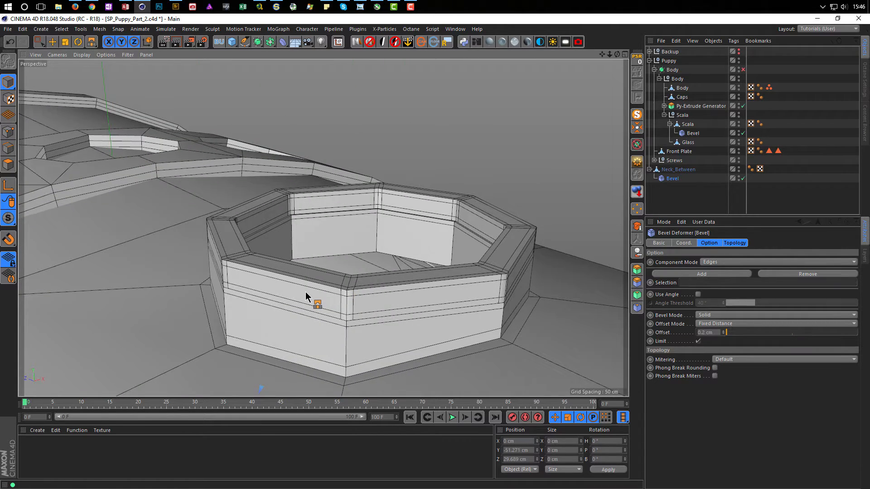
- Move Neck_Between with its Bevel into the Body null, directly below Scala
{"action": "left_click", "coordinate": [649, 169]}
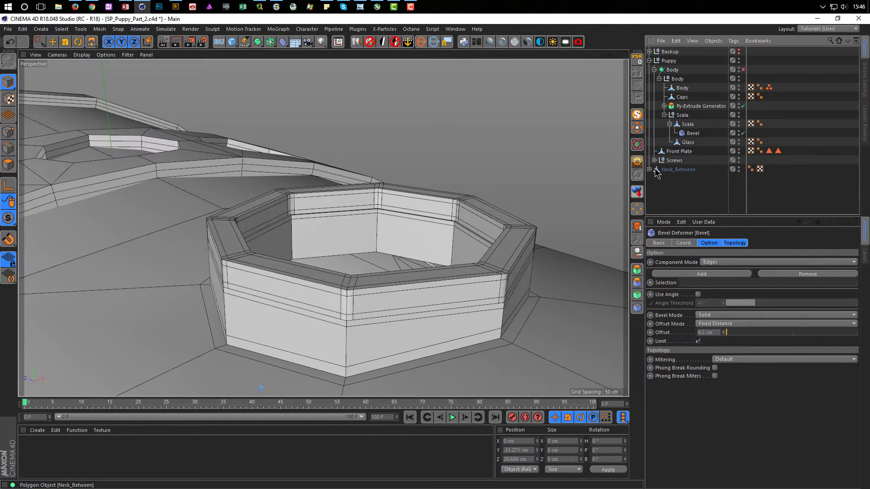
{"action": "left_click", "coordinate": [664, 115]}
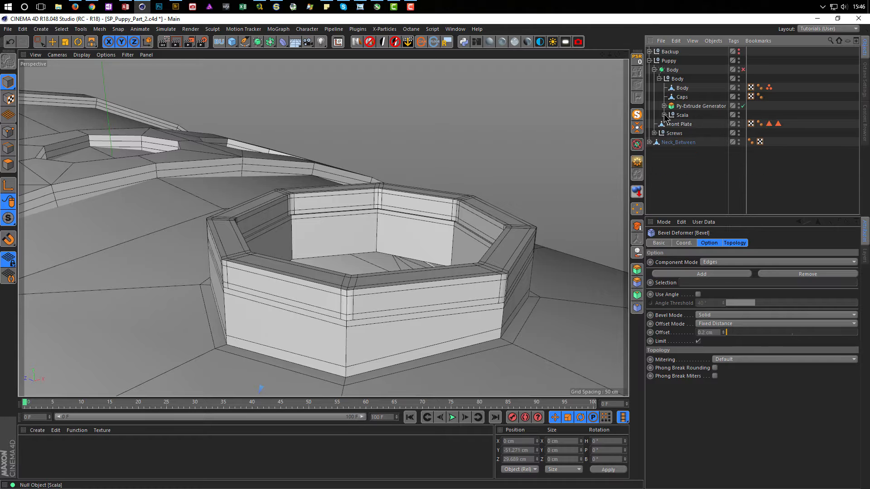
{"action": "left_click", "coordinate": [671, 143]}
{"action": "left_click_drag", "start_coordinate": [663, 140], "coordinate": [682, 120]}
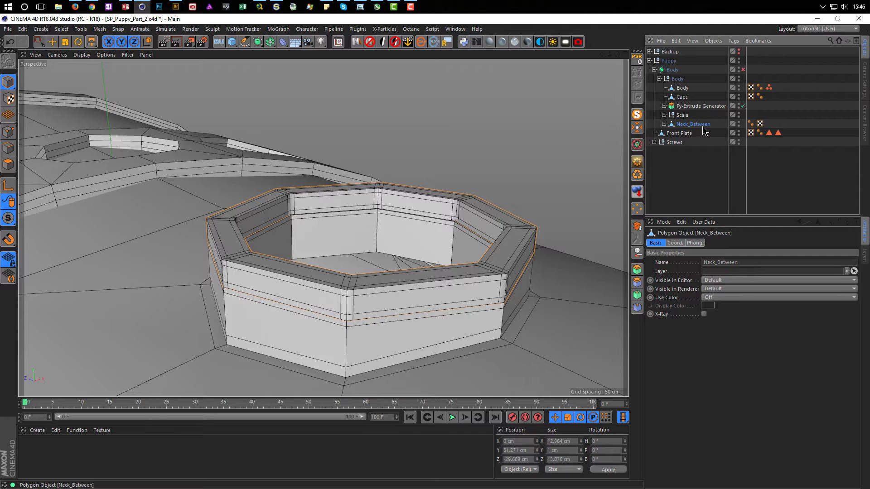
- Enable the Body subdivision surface to examine the smoothed neck ring, and disable it again
{"action": "left_click", "coordinate": [742, 69]}
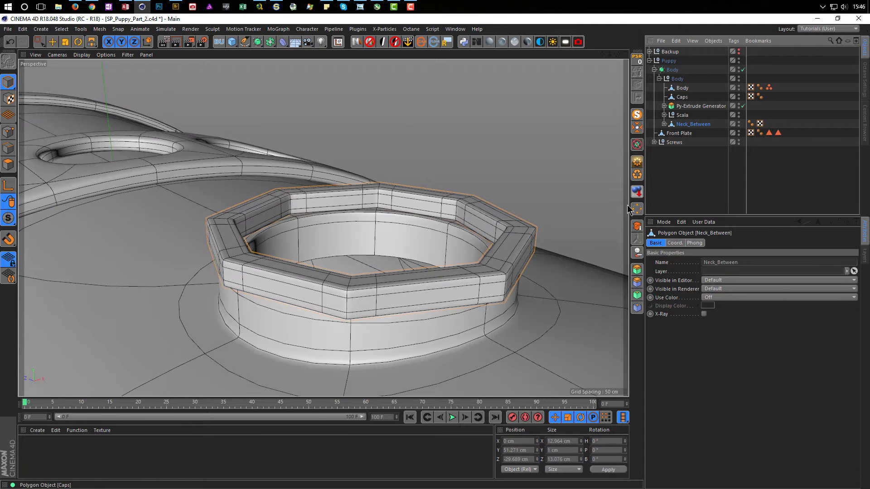
{"action": "left_click_drag", "start_coordinate": [421, 307], "coordinate": [387, 284], "text": "alt"}
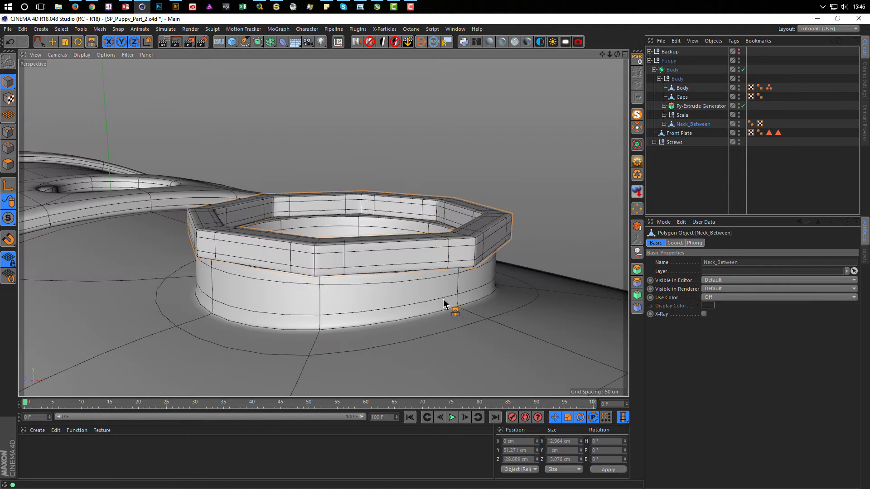
{"action": "left_click_drag", "start_coordinate": [307, 268], "coordinate": [317, 238], "text": "alt"}
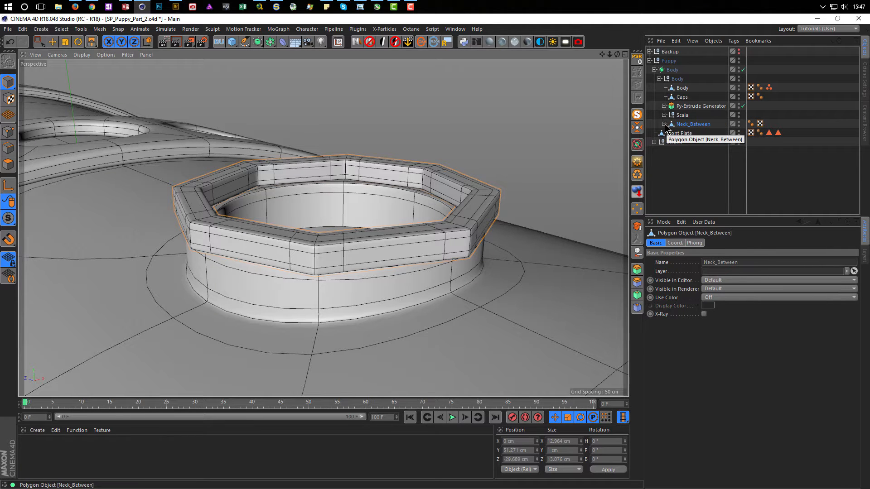
{"action": "key", "text": "q"}
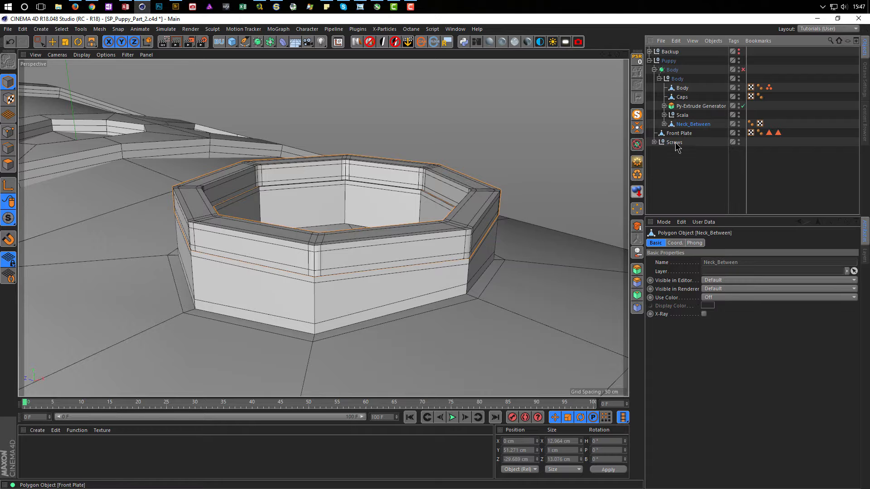
- Loop-select the upper outer edge loop of Neck_Between and extract it as a spline
{"action": "left_click", "coordinate": [8, 148]}
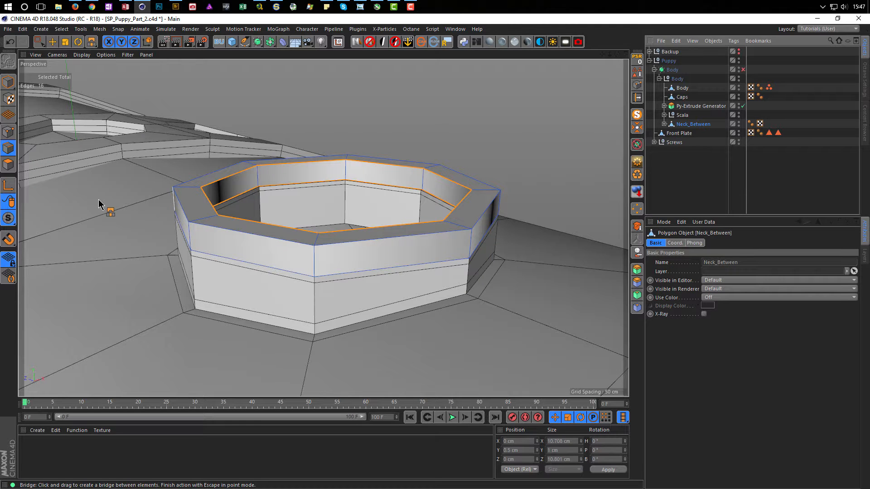
{"action": "key", "text": "u"}
{"action": "key", "text": "l"}
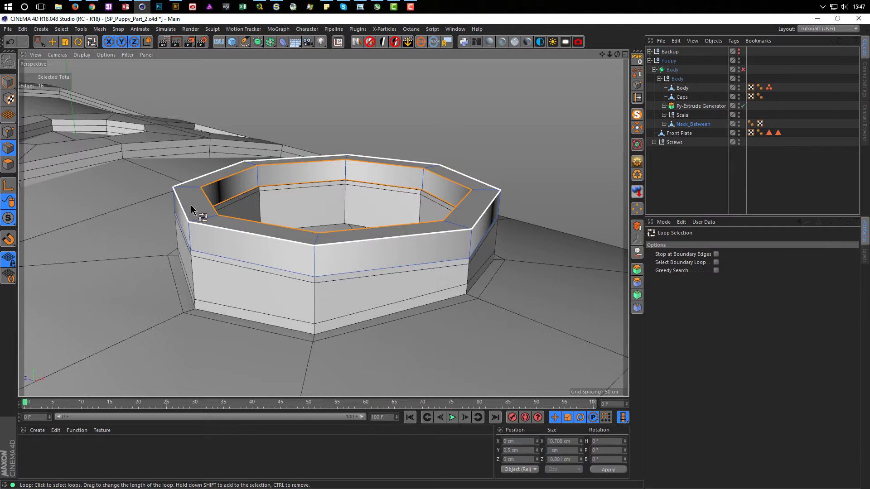
{"action": "left_click", "coordinate": [189, 219]}
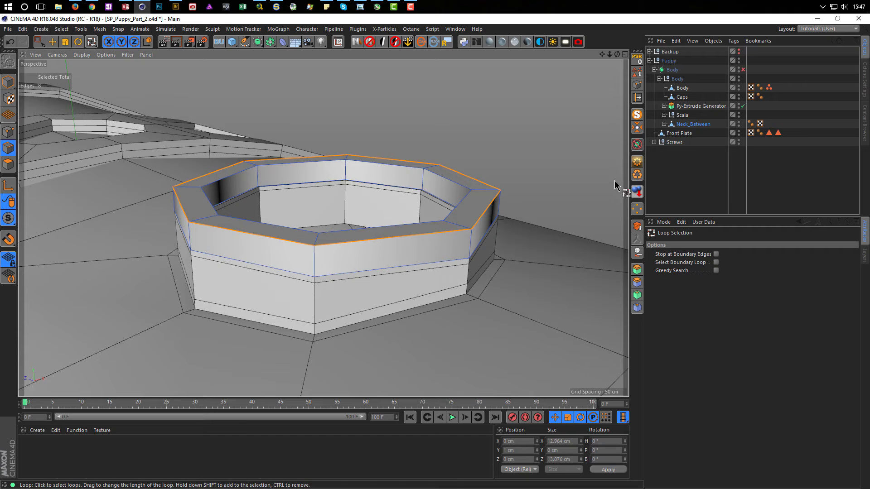
- Move Neck_Between.Spline out of Neck_Between to the top level of the object hierarchy, below Puppy
{"action": "left_click", "coordinate": [664, 124]}
{"action": "left_click", "coordinate": [697, 134]}
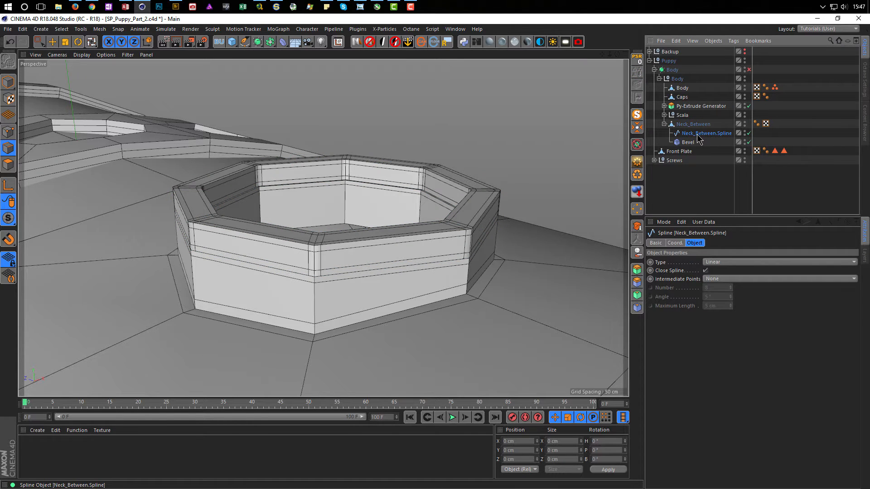
{"action": "left_click_drag", "start_coordinate": [681, 193], "coordinate": [680, 193]}
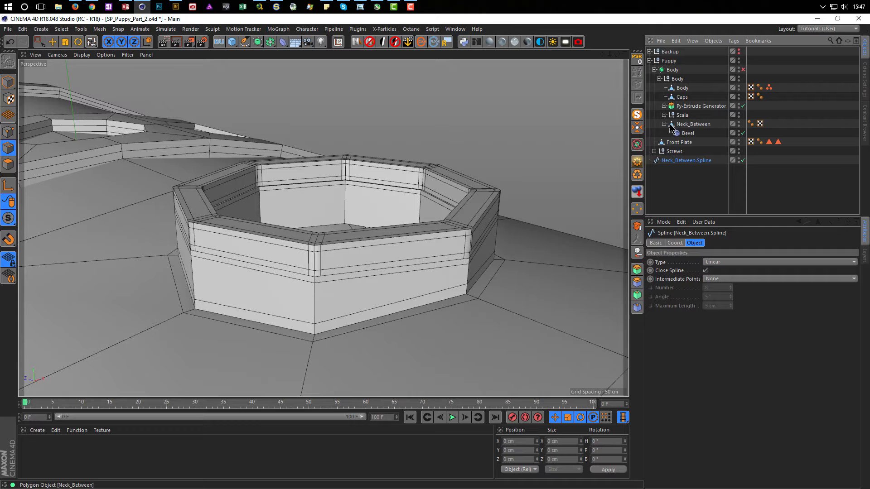
{"action": "left_click", "coordinate": [664, 124]}
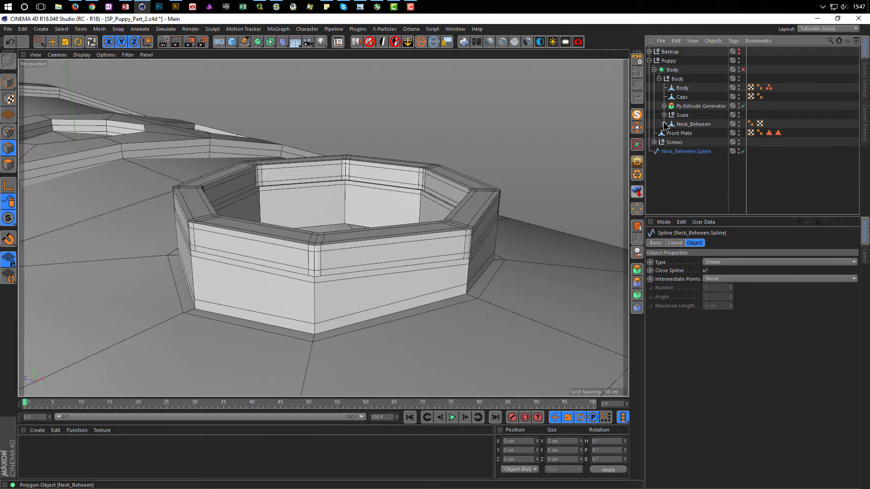
- Rename the extracted spline Neck_Top
{"action": "double_click", "coordinate": [672, 152]}
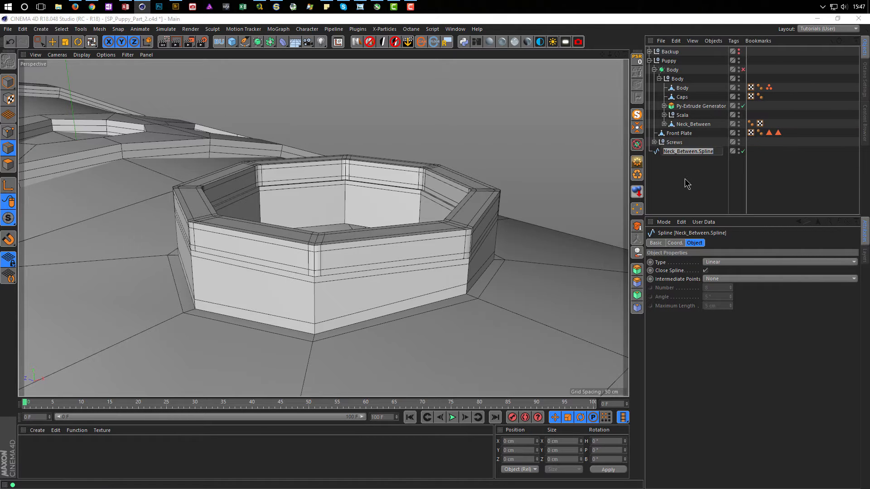
{"action": "key", "text": "Right"}
{"action": "key", "text": "shift+Left"}
{"action": "key", "text": "shift+Left"}
{"action": "key", "text": "shift+Left"}
{"action": "key", "text": "shift+Left"}
{"action": "key", "text": "shift+Left"}
{"action": "key", "text": "shift+Left"}
{"action": "key", "text": "shift+Left"}
{"action": "key", "text": "shift+Left"}
{"action": "key", "text": "shift+Left"}
{"action": "key", "text": "shift+Left"}
{"action": "key", "text": "shift+Left"}
{"action": "key", "text": "shift+Left"}
{"action": "key", "text": "shift+Left"}
{"action": "type", "text": "Top"}
{"action": "key", "text": "Return"}
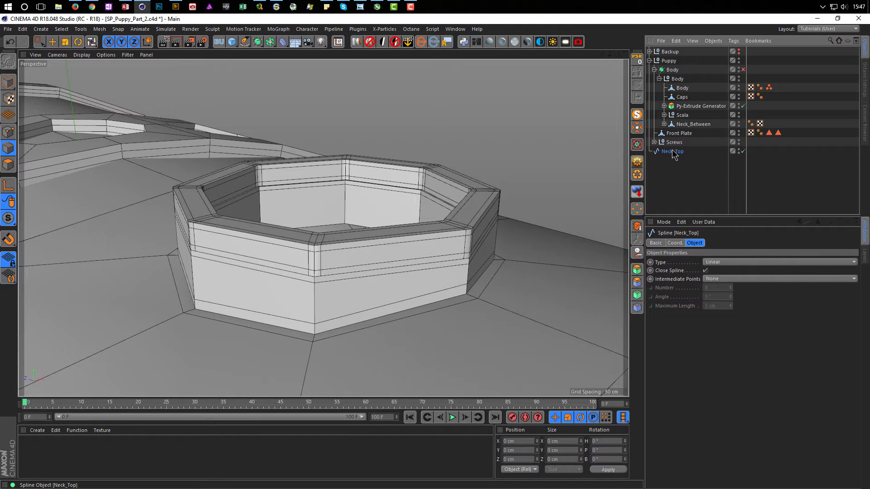
- Place the Neck_Top spline inside a new Extrude generator as its child
{"action": "left_click", "coordinate": [8, 81]}
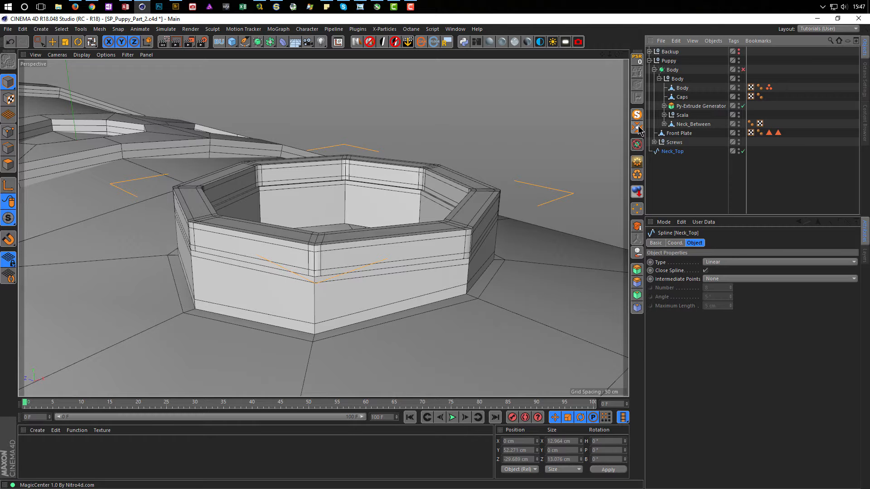
{"action": "left_click", "coordinate": [53, 42]}
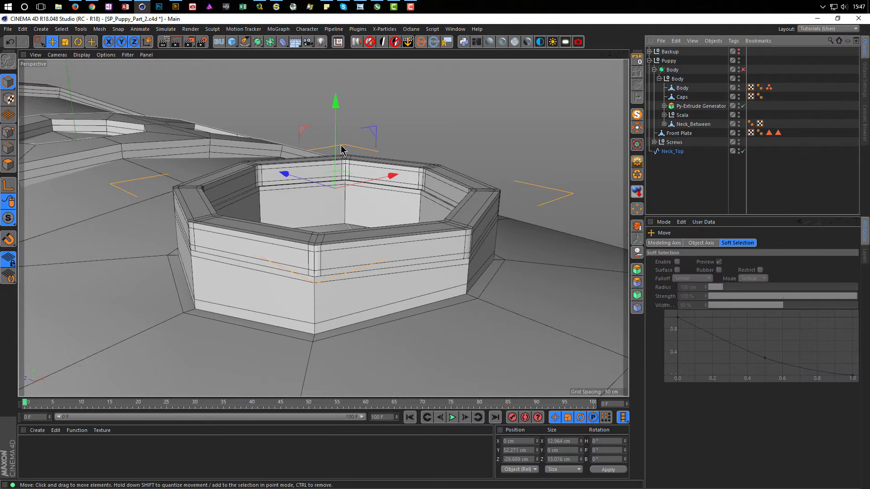
{"action": "left_click", "coordinate": [671, 153]}
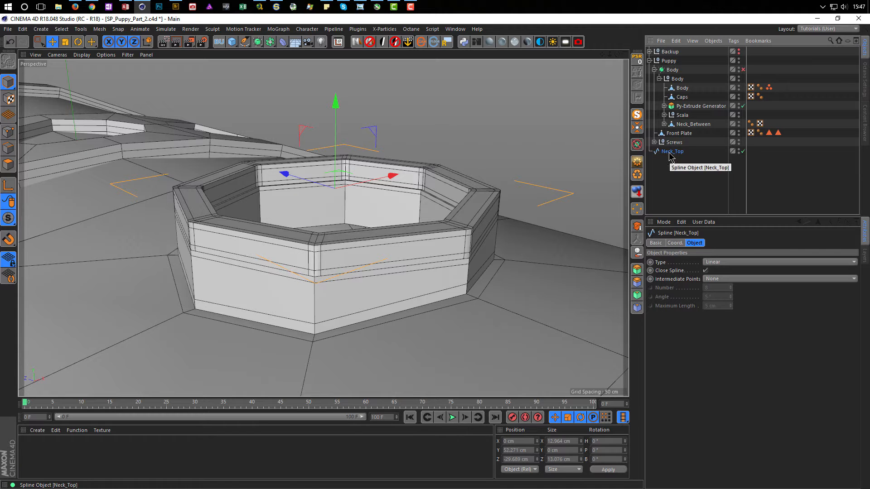
{"action": "left_click", "coordinate": [257, 42]}
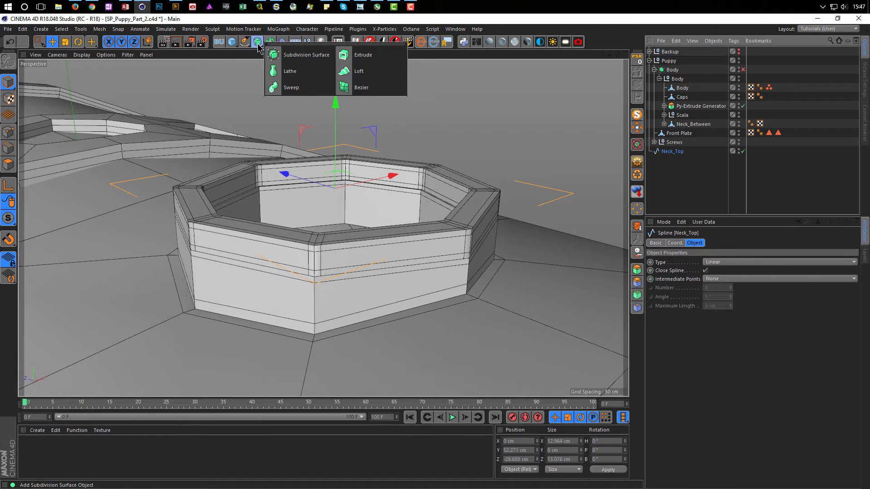
{"action": "left_click", "coordinate": [363, 54], "text": "alt"}
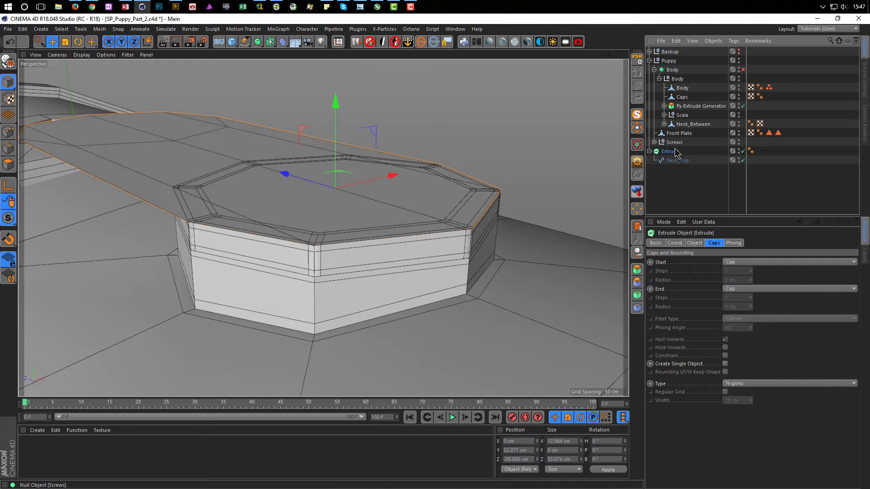
- Set the Extrude movement to 5 cm in Y and 0 cm in Z so the neck rises vertically
{"action": "left_click", "coordinate": [700, 244]}
{"action": "double_click", "coordinate": [769, 263]}
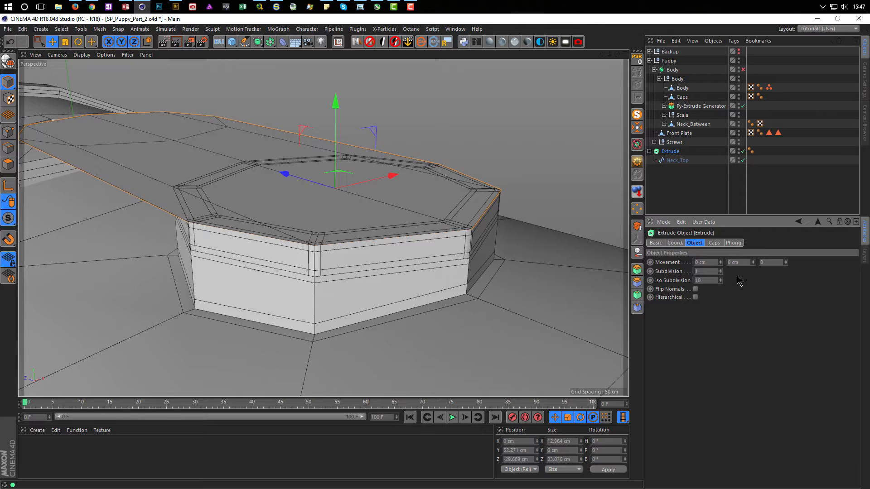
{"action": "left_click", "coordinate": [740, 259]}
{"action": "type", "text": "5"}
{"action": "key", "text": "Return"}
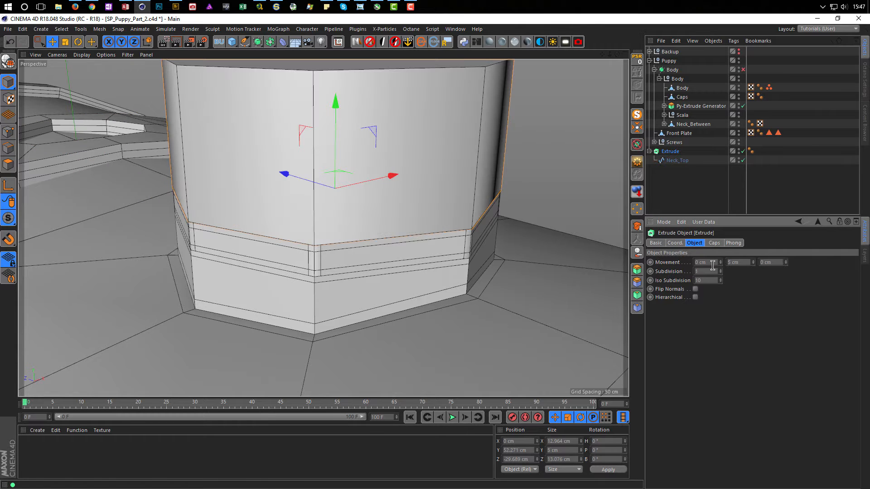
{"action": "scroll", "coordinate": [462, 230], "scroll_direction": "down", "scroll_amount": 5}
{"action": "left_click_drag", "start_coordinate": [397, 255], "coordinate": [362, 266], "text": "alt"}
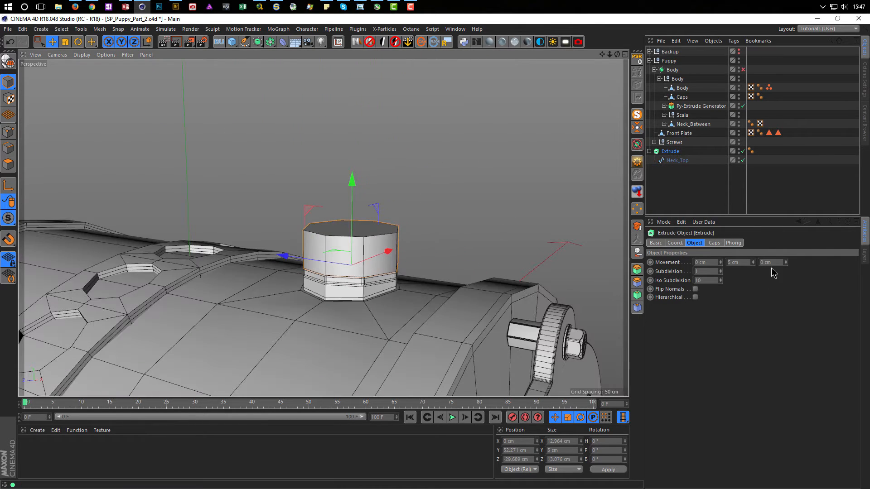
- Set the Extrude's Y movement to 10 cm to lengthen the neck tube
{"action": "left_click", "coordinate": [747, 263]}
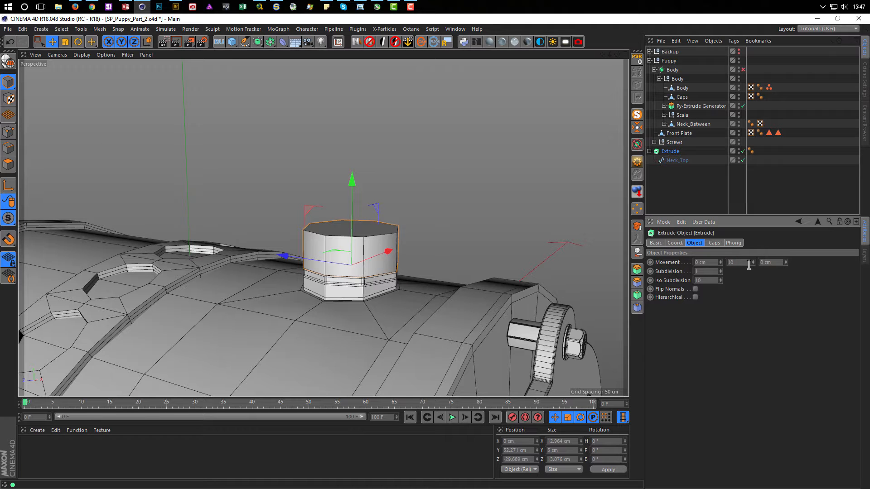
{"action": "type", "text": "10"}
{"action": "key", "text": "Return"}
{"action": "left_click_drag", "start_coordinate": [363, 267], "coordinate": [352, 223], "text": "alt"}
{"action": "right_click_drag", "start_coordinate": [351, 223], "coordinate": [398, 226], "text": "alt"}
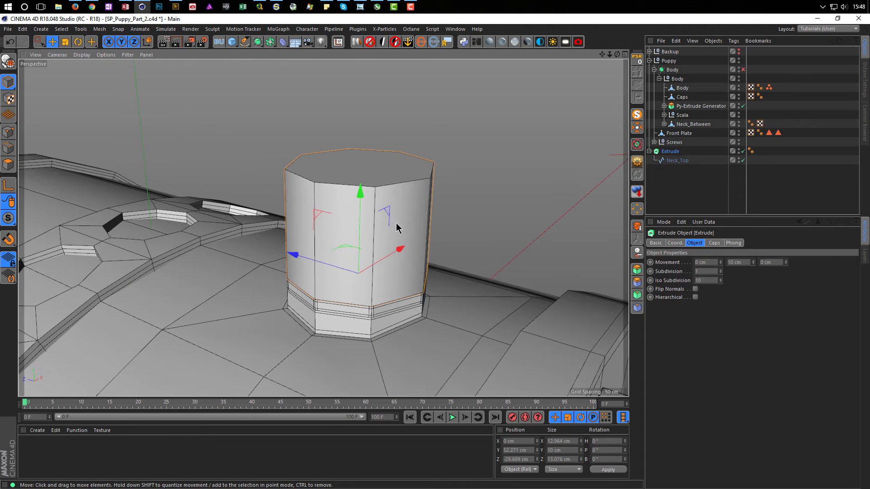
- Remove both caps from the extruded neck by setting Start and End to None
{"action": "left_click", "coordinate": [714, 243]}
{"action": "left_click", "coordinate": [743, 262]}
{"action": "left_click", "coordinate": [731, 262]}
{"action": "left_click", "coordinate": [738, 289]}
{"action": "left_click", "coordinate": [739, 297]}
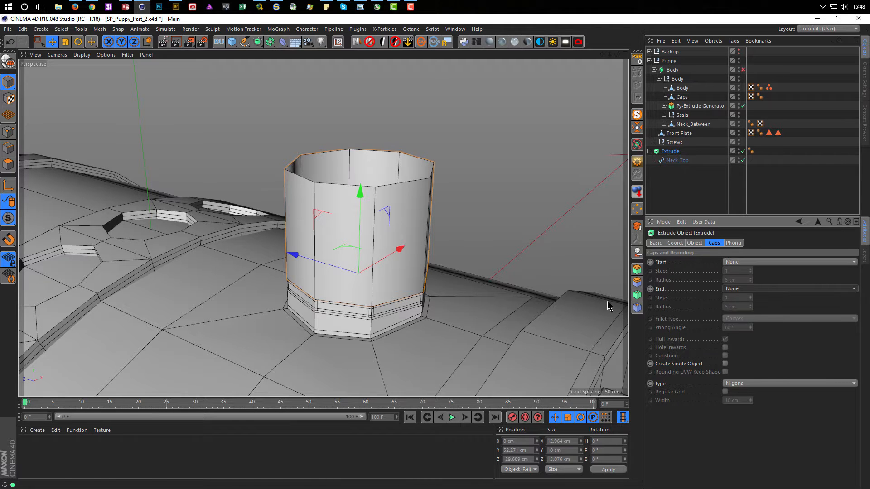
- Isolate the Extrude object and its Neck_Top spline with MagicSolo
{"action": "middle_click", "coordinate": [393, 267]}
{"action": "middle_click", "coordinate": [281, 204]}
{"action": "left_click_drag", "start_coordinate": [385, 244], "coordinate": [534, 219], "text": "alt"}
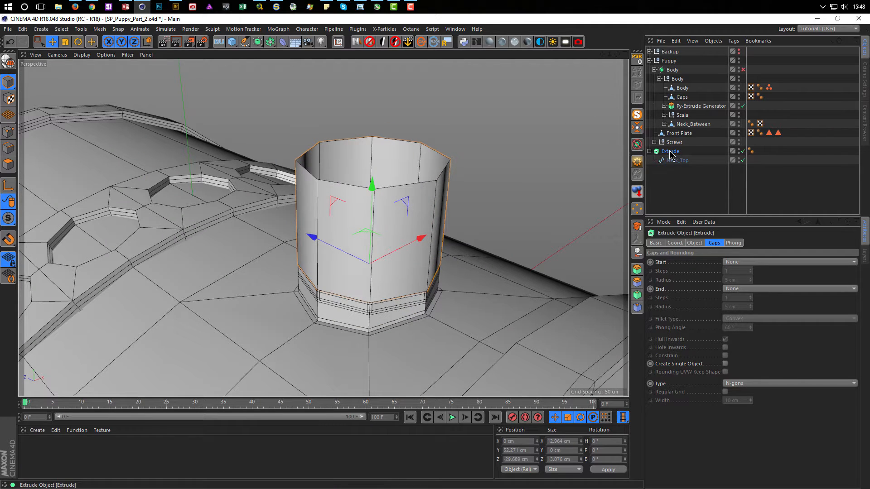
{"action": "left_click", "coordinate": [636, 127]}
{"action": "mouse_move", "coordinate": [373, 287]}
{"action": "left_mouse_down", "text": "alt"}
{"action": "mouse_move", "coordinate": [378, 241]}
{"action": "mouse_move", "coordinate": [367, 284]}
{"action": "left_mouse_up", "text": "alt"}
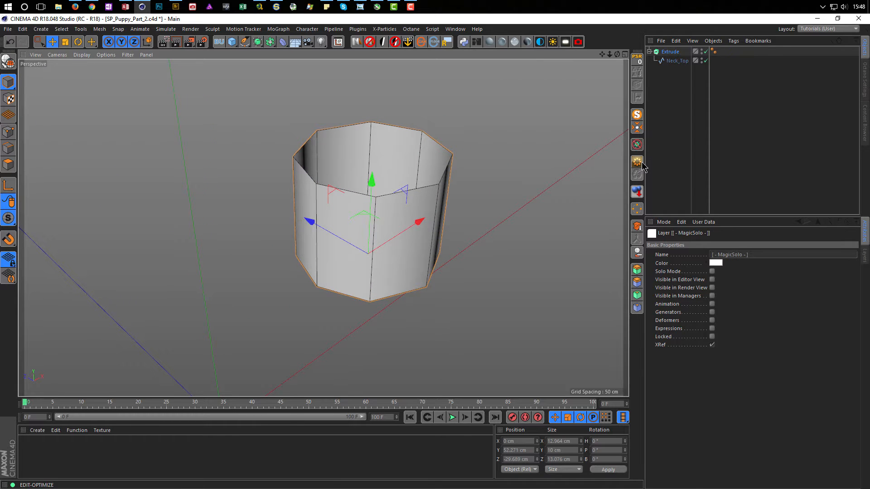
- Convert the Extrude generator into an editable polygon object and rename it Neck_Top, reusing the spline's name
{"action": "left_click", "coordinate": [669, 52]}
{"action": "double_click", "coordinate": [677, 61]}
{"action": "key", "text": "ctrl+c"}
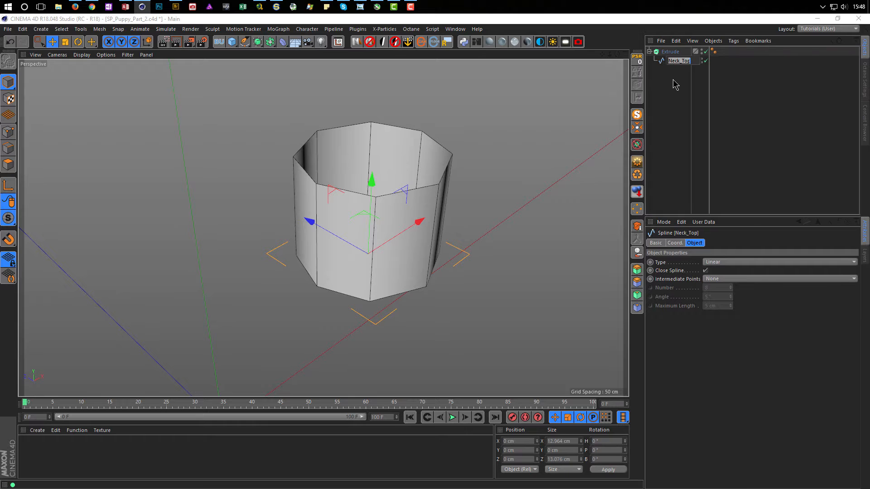
{"action": "key", "text": "Return"}
{"action": "left_click", "coordinate": [670, 53]}
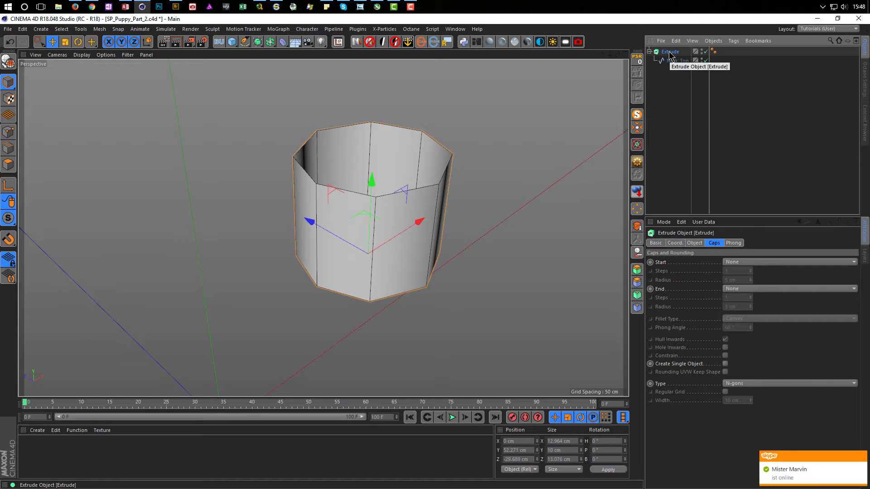
{"action": "key", "text": "c"}
{"action": "double_click", "coordinate": [669, 52]}
{"action": "key", "text": "ctrl+v"}
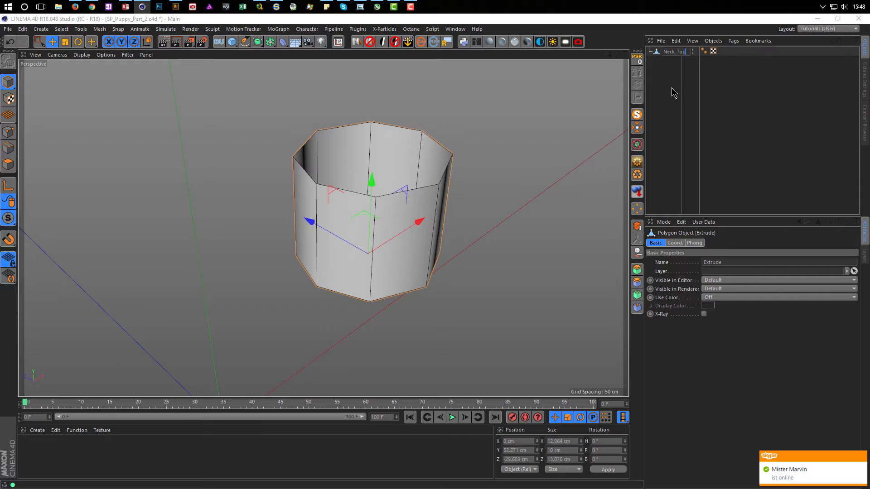
{"action": "key", "text": "Return"}
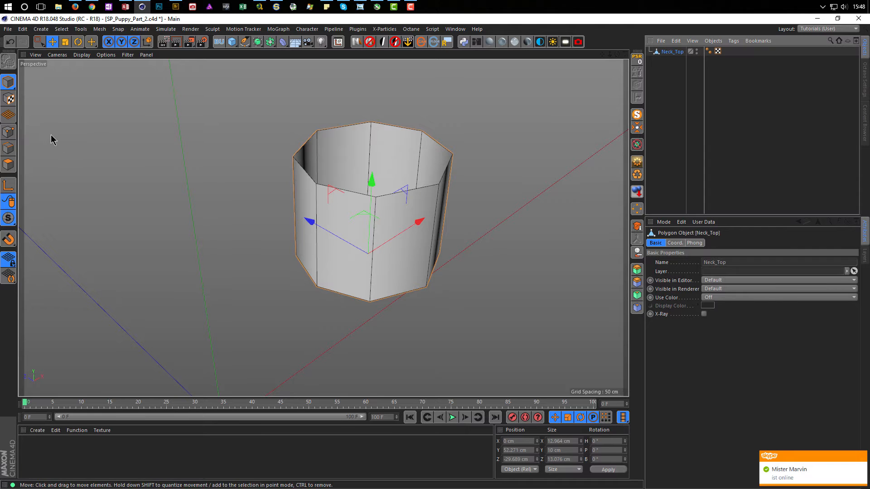
- Loop-select the upper and lower open edge loops of the Neck_Top tube
{"action": "left_click", "coordinate": [8, 148]}
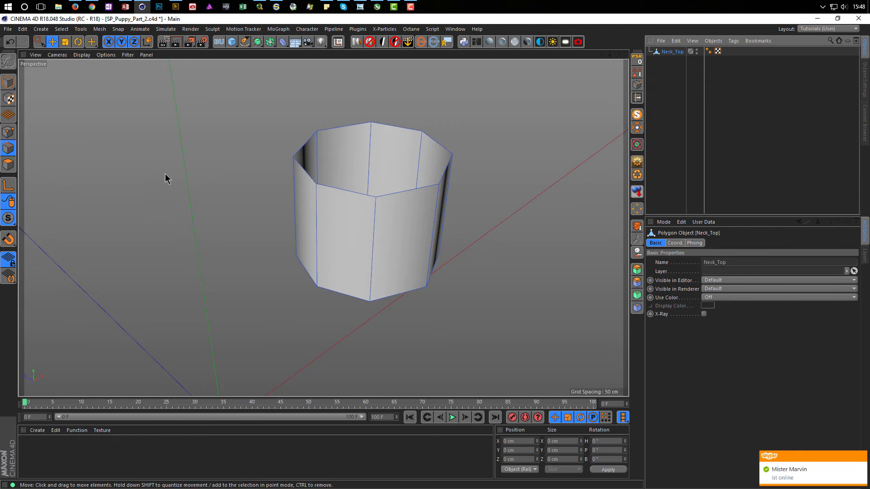
{"action": "key", "text": "u"}
{"action": "key", "text": "l"}
{"action": "left_click", "coordinate": [324, 149]}
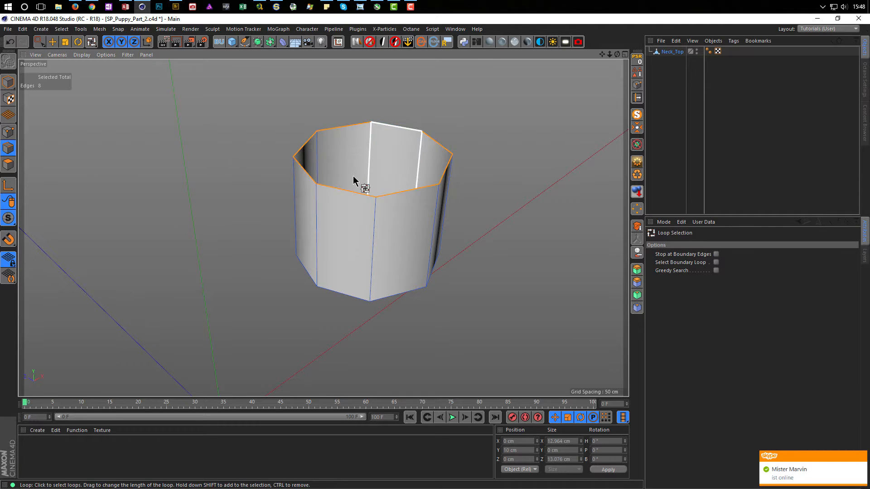
{"action": "left_click_drag", "start_coordinate": [353, 180], "coordinate": [355, 165], "text": "alt"}
{"action": "left_click", "coordinate": [383, 208], "text": "shift"}
{"action": "left_click_drag", "start_coordinate": [382, 209], "coordinate": [550, 200], "text": "alt"}
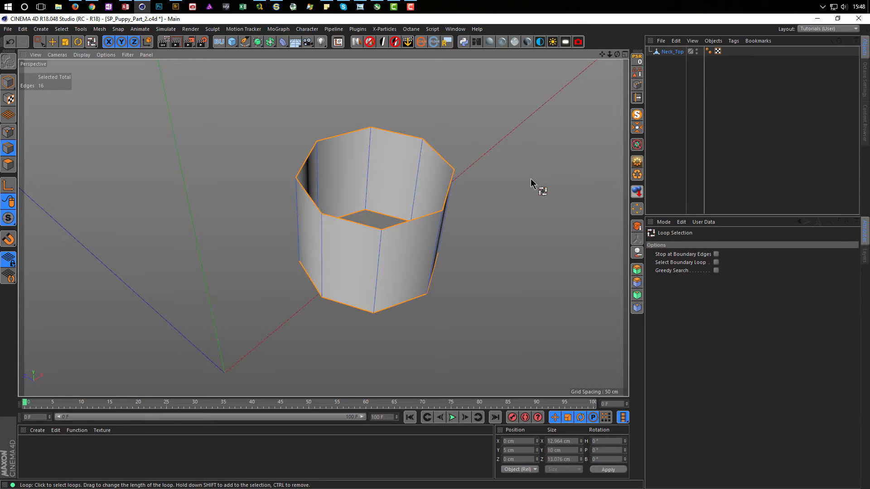
- Extrude both selected edge loops inward by scaling a copy in X and Z to about 9.9 by 10 cm
{"action": "key", "text": "t"}
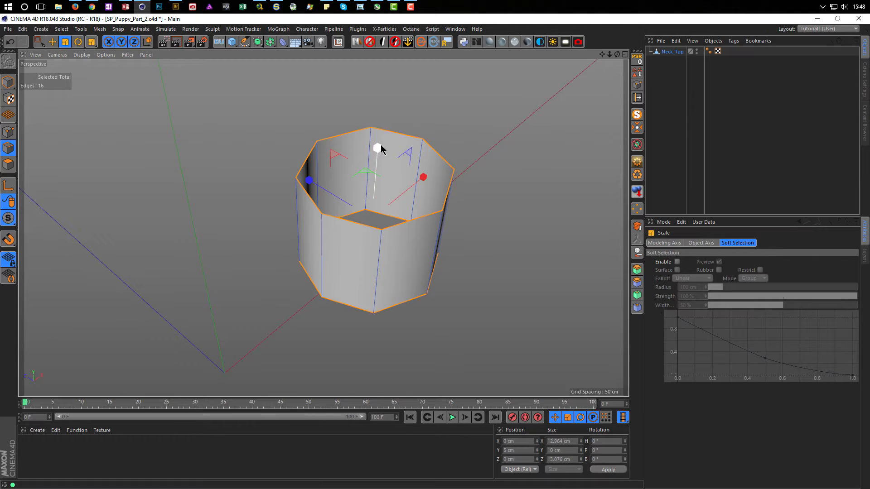
{"action": "key", "text": "ctrl"}
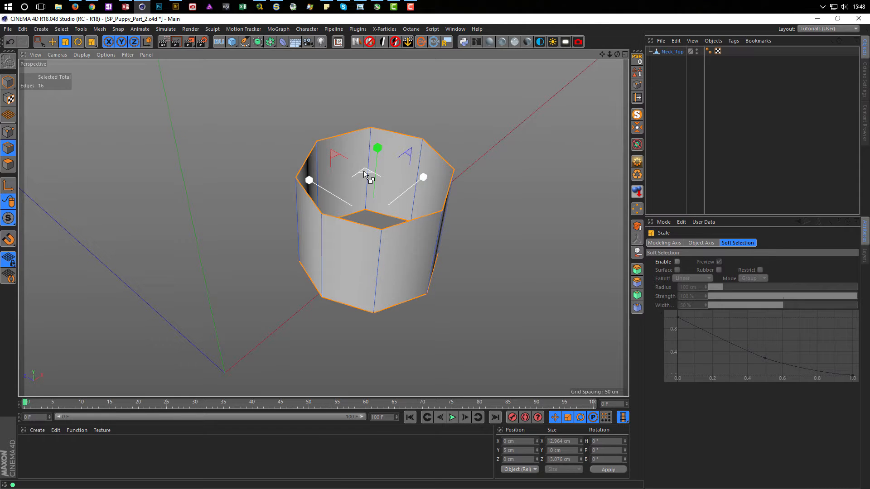
{"action": "left_click_drag", "start_coordinate": [362, 171], "coordinate": [311, 224]}
{"action": "left_click_drag", "start_coordinate": [376, 219], "coordinate": [376, 205], "text": "alt"}
{"action": "mouse_move", "coordinate": [430, 208]}
{"action": "left_mouse_down", "text": "alt"}
{"action": "mouse_move", "coordinate": [435, 202]}
{"action": "mouse_move", "coordinate": [428, 202]}
{"action": "left_mouse_up", "text": "alt"}
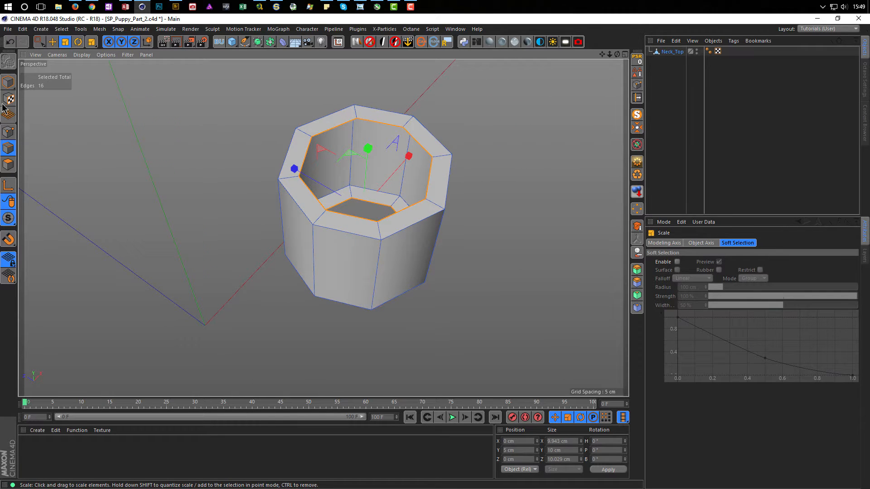
- Loop-select the polygon rings on the upper and lower rims of Neck_Top
{"action": "left_click", "coordinate": [8, 165]}
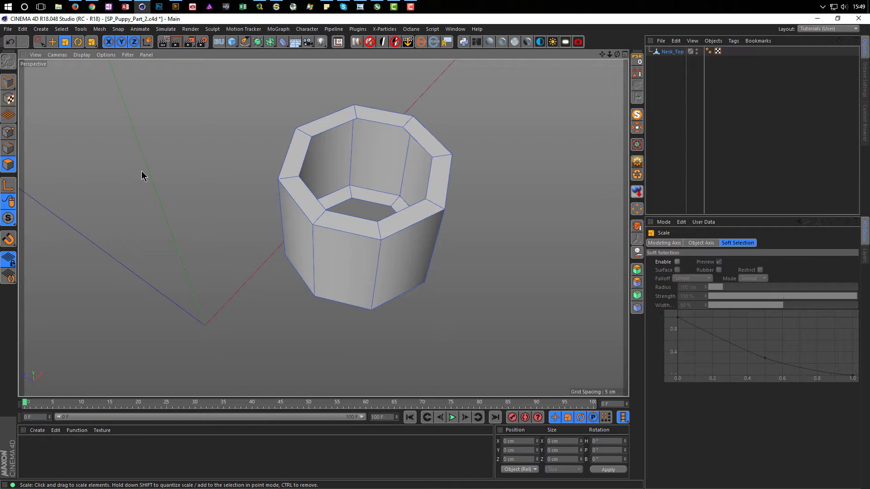
{"action": "key", "text": "u"}
{"action": "key", "text": "l"}
{"action": "left_click", "coordinate": [314, 144]}
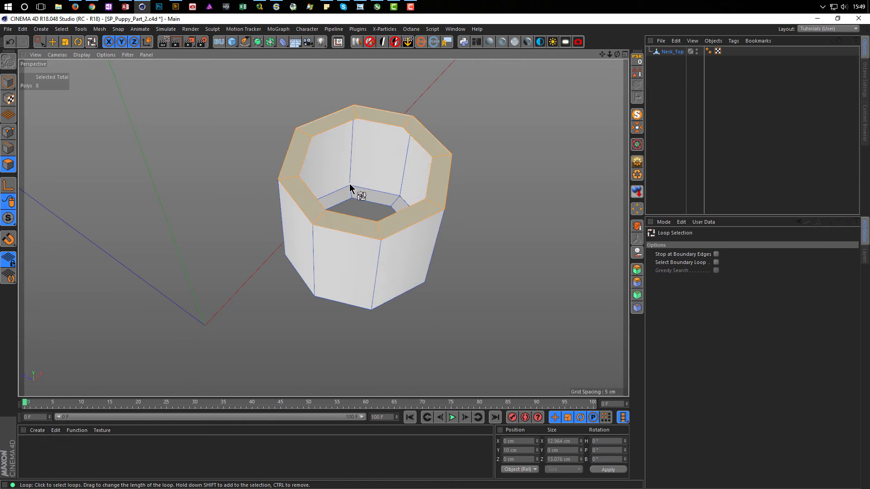
{"action": "left_click", "coordinate": [399, 205], "text": "shift"}
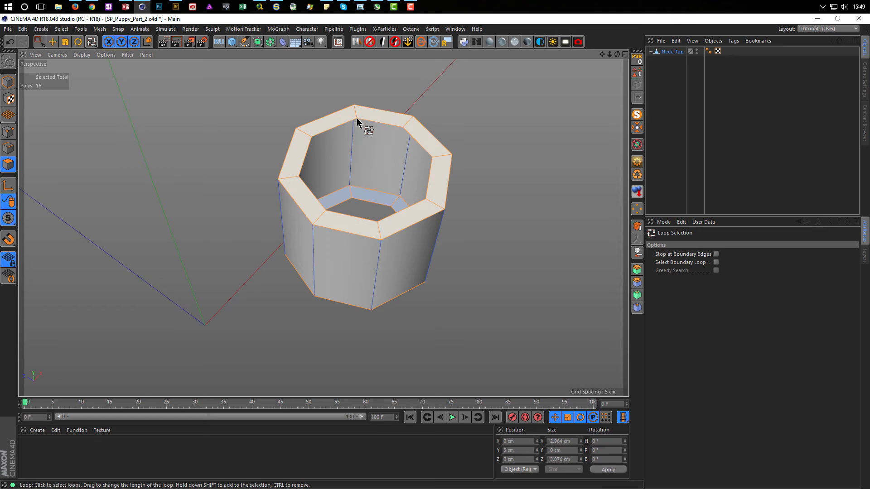
- Bridge the upper and lower rim polygons to build the tube's inner wall, keeping the original polygons
{"action": "key", "text": "m"}
{"action": "key", "text": "b"}
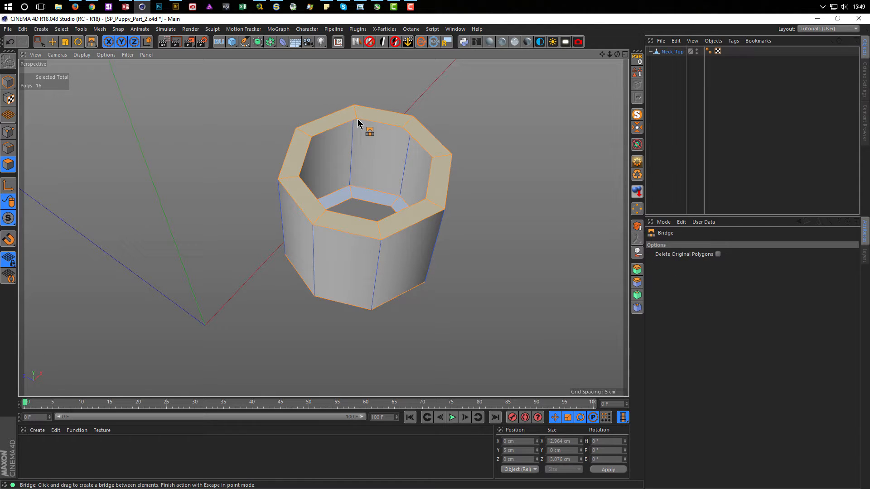
{"action": "left_click", "coordinate": [351, 197]}
{"action": "left_click_drag", "start_coordinate": [429, 218], "coordinate": [447, 251], "text": "alt"}
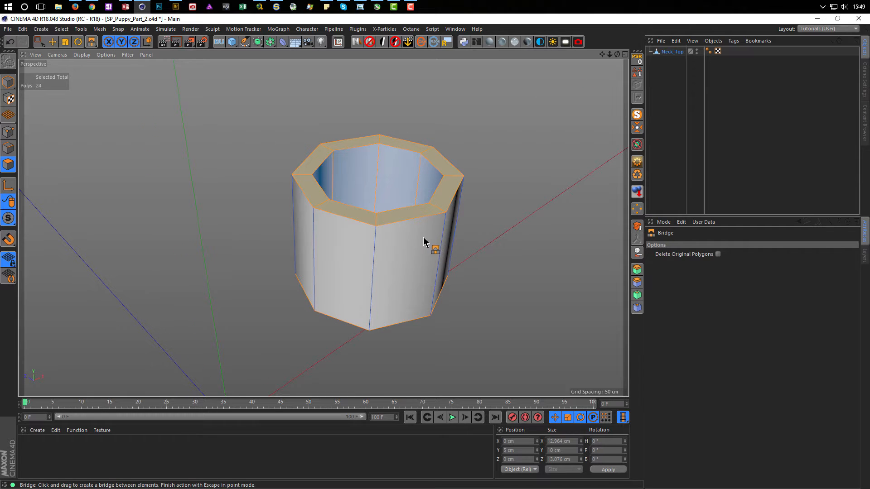
{"action": "left_click_drag", "start_coordinate": [417, 229], "coordinate": [397, 204], "text": "alt"}
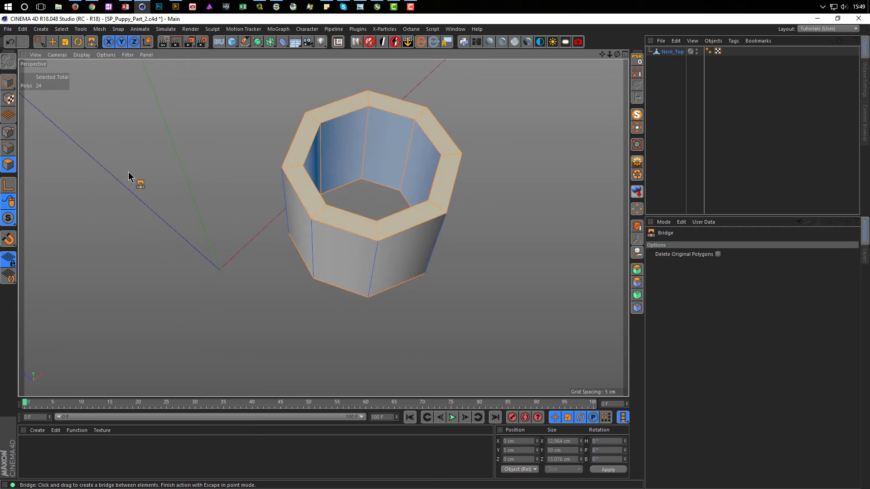
- Loop-select the inner and outer edge loops on both rims of Neck_Top
{"action": "left_click", "coordinate": [17, 152]}
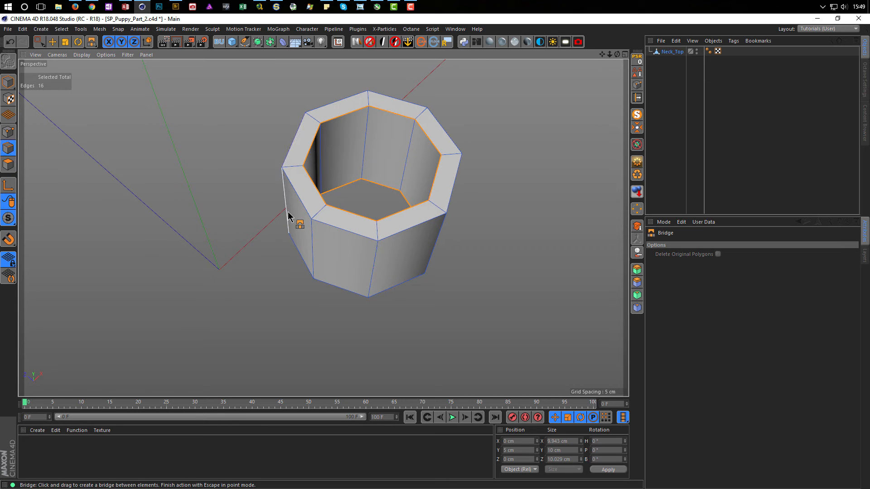
{"action": "key", "text": "u"}
{"action": "key", "text": "l"}
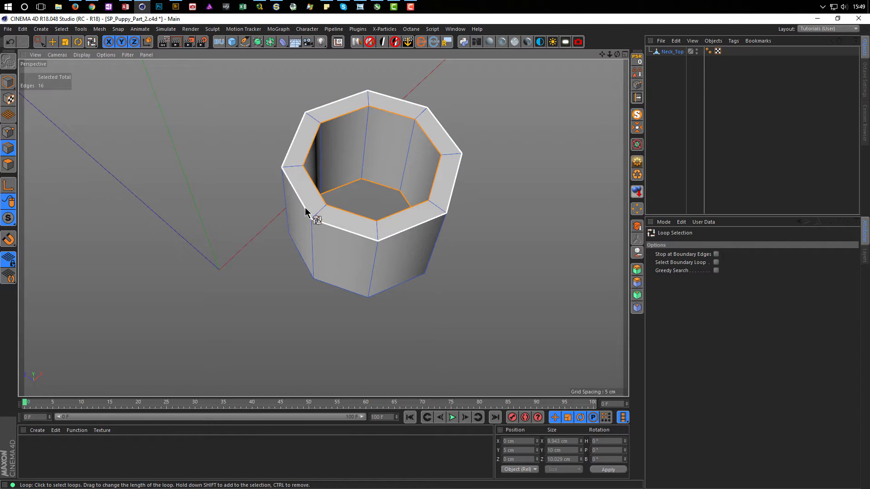
{"action": "left_click", "coordinate": [311, 215]}
{"action": "left_click", "coordinate": [317, 190], "text": "shift"}
{"action": "left_click", "coordinate": [341, 191], "text": "shift"}
{"action": "left_click_drag", "start_coordinate": [341, 225], "coordinate": [345, 297], "text": "alt"}
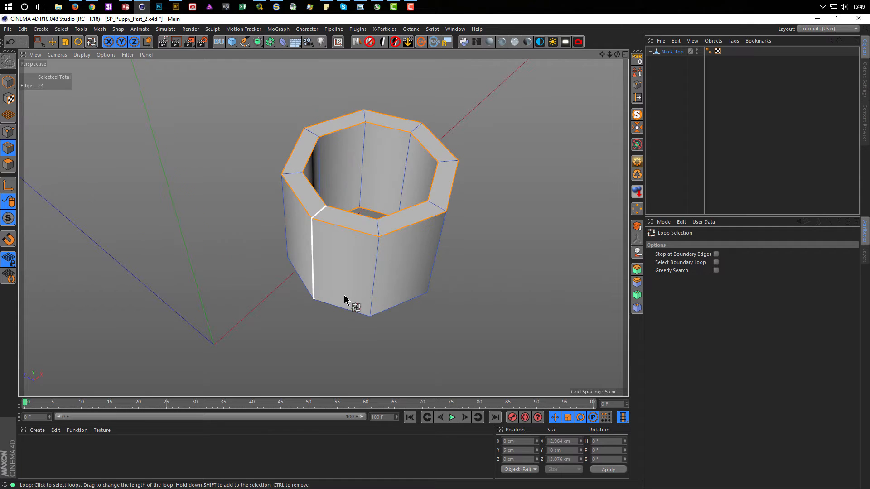
{"action": "left_click", "coordinate": [350, 311], "text": "shift"}
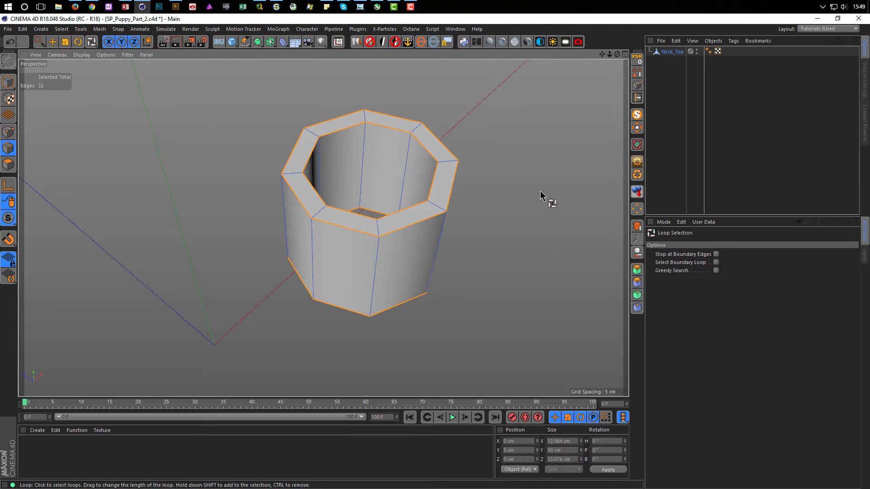
- Bevel the selected rim edge loops in Solid mode with a 0.2 cm offset
{"action": "key", "text": "m"}
{"action": "key", "text": "s"}
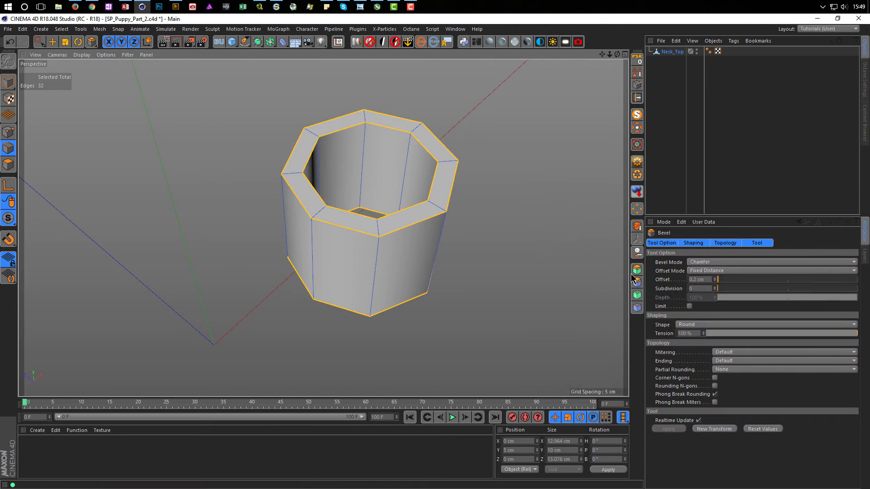
{"action": "left_click", "coordinate": [704, 262]}
{"action": "left_click", "coordinate": [701, 283]}
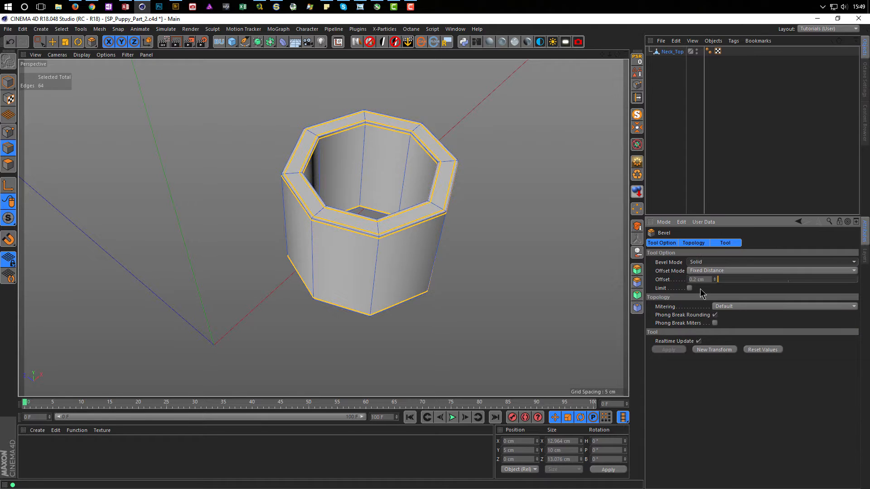
{"action": "left_click", "coordinate": [720, 350]}
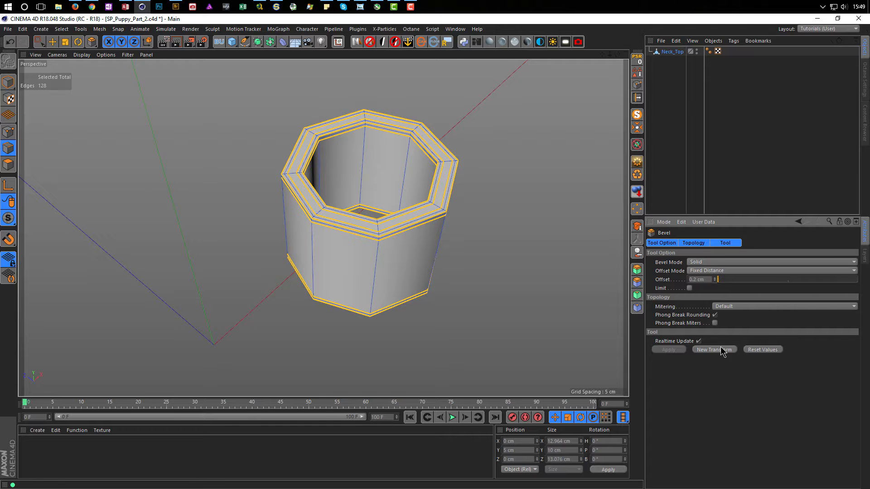
{"action": "left_click", "coordinate": [9, 86]}
{"action": "scroll", "coordinate": [414, 221], "scroll_direction": "up", "scroll_amount": 5}
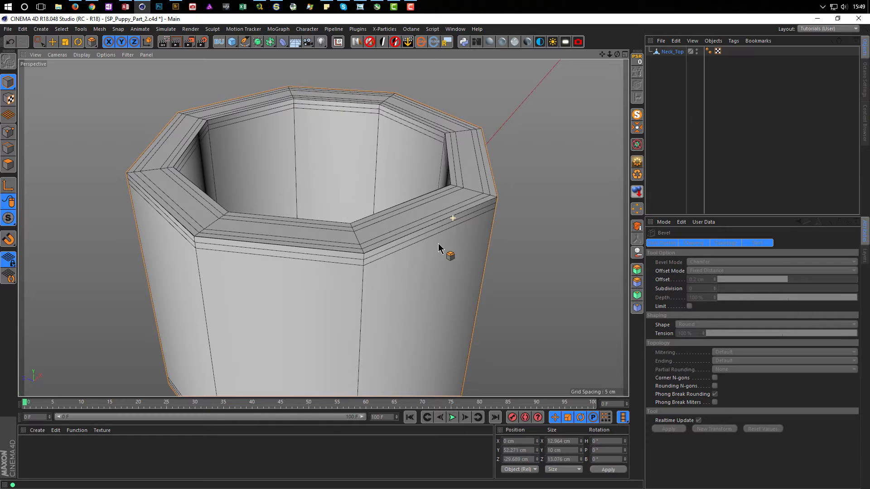
{"action": "key", "text": "ctrl+z"}
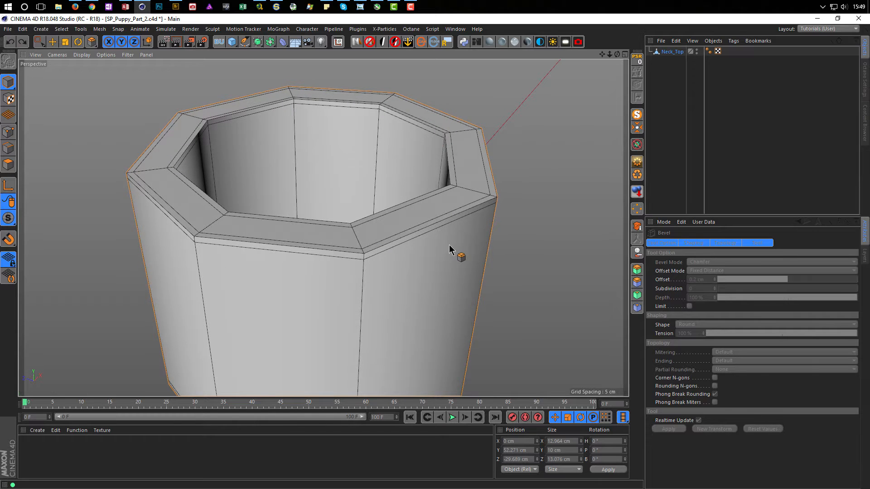
- Unsolo the scene and place Neck_Top in the Body group above Neck_Between with the Body subdivision enabled
{"action": "scroll", "coordinate": [377, 267], "scroll_direction": "down", "scroll_amount": 6}
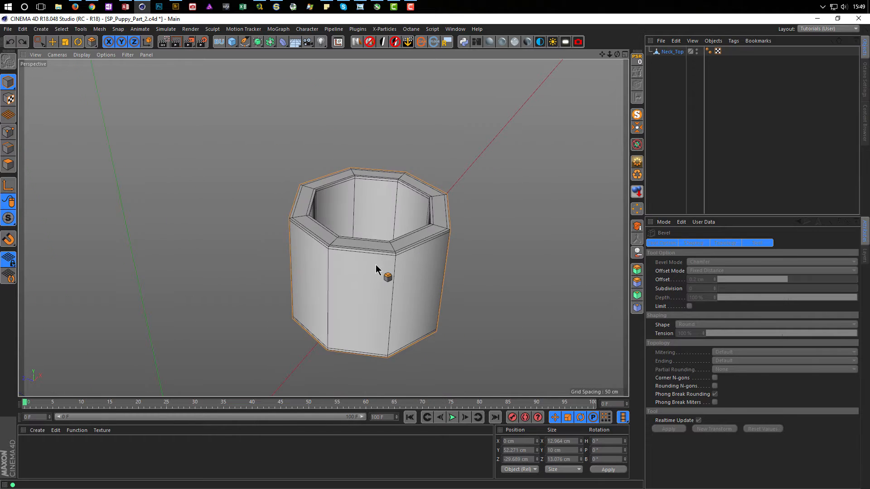
{"action": "left_click", "coordinate": [636, 114]}
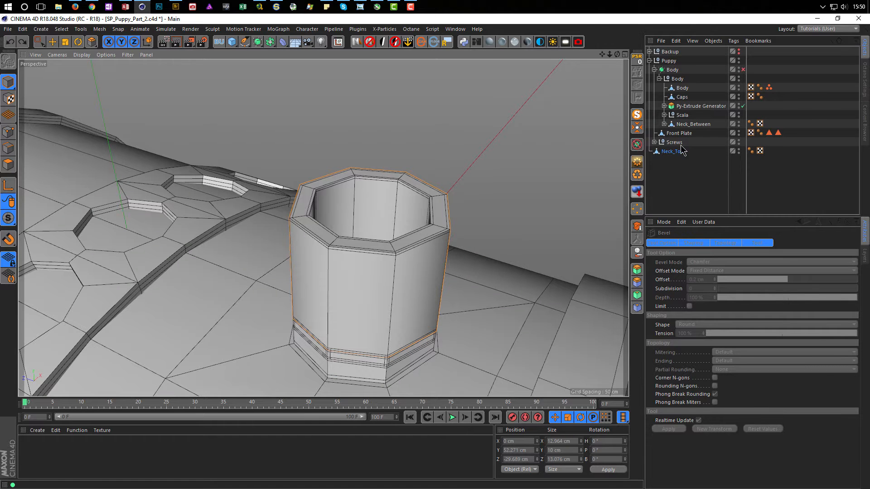
{"action": "left_click", "coordinate": [667, 153]}
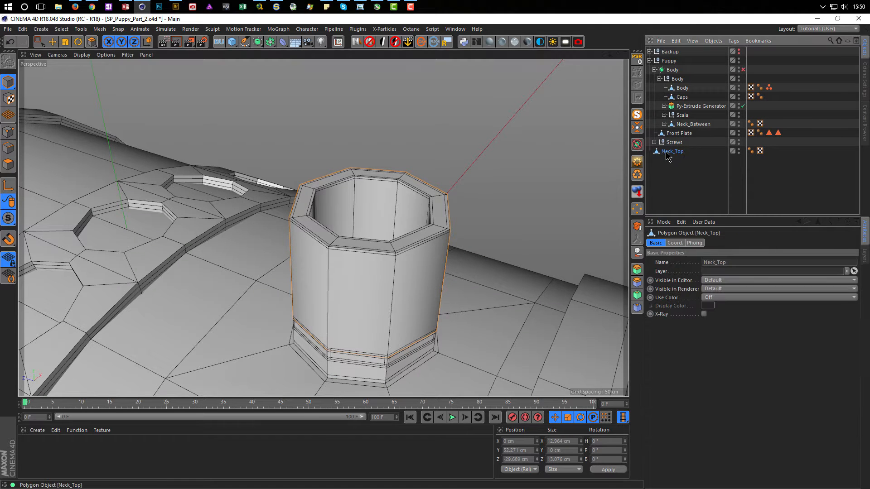
{"action": "left_click_drag", "start_coordinate": [667, 153], "coordinate": [684, 122]}
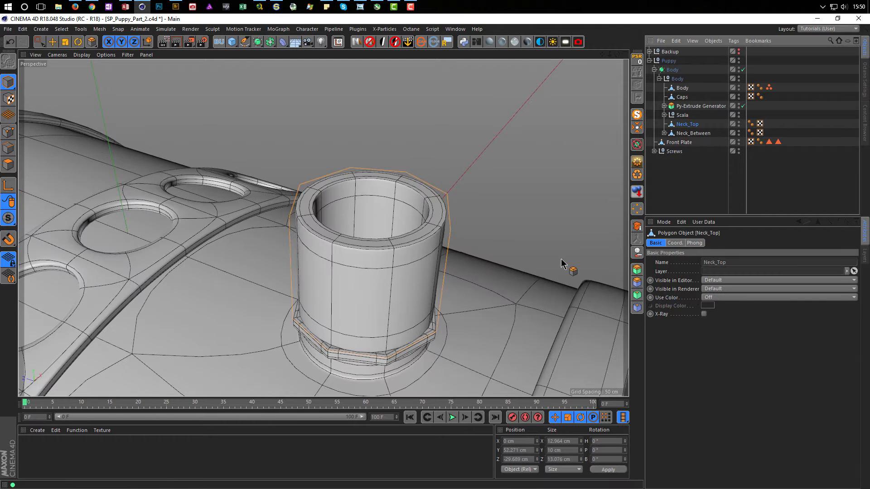
- Deselect everything and inspect the smoothed neck tube and ring from several angles where they meet the body
{"action": "middle_click_drag", "start_coordinate": [394, 290], "coordinate": [325, 213], "text": "alt"}
{"action": "right_click_drag", "start_coordinate": [341, 254], "coordinate": [383, 239], "text": "alt"}
{"action": "left_click_drag", "start_coordinate": [384, 239], "coordinate": [406, 256], "text": "alt"}
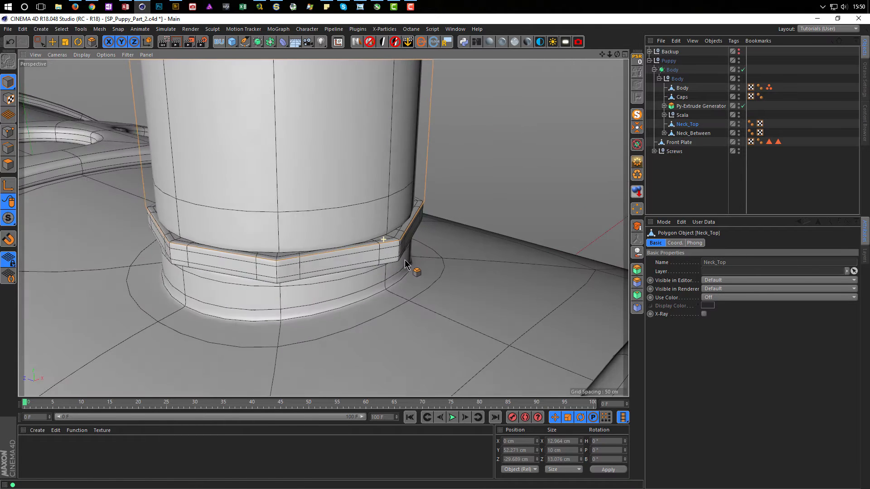
{"action": "key", "text": "0"}
{"action": "left_click", "coordinate": [522, 184]}
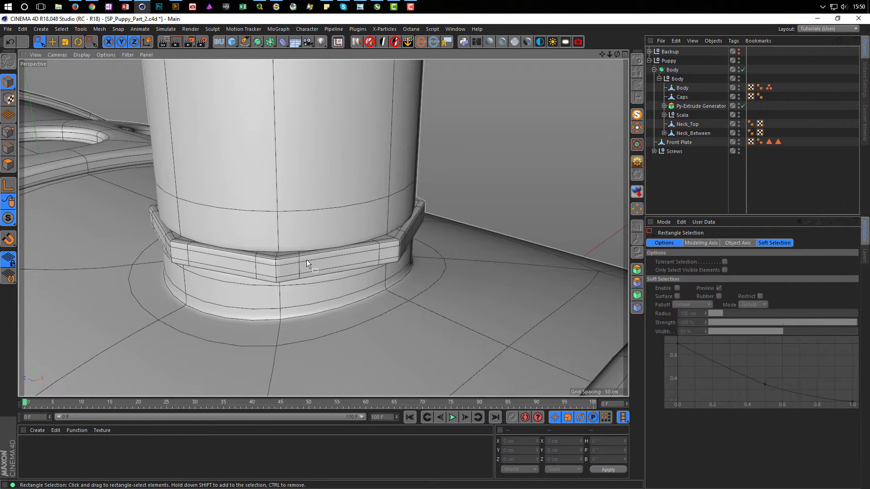
{"action": "right_click_drag", "start_coordinate": [305, 175], "coordinate": [283, 189], "text": "alt"}
{"action": "left_click_drag", "start_coordinate": [284, 189], "coordinate": [352, 203], "text": "alt"}
{"action": "right_click_drag", "start_coordinate": [352, 203], "coordinate": [318, 218], "text": "alt"}
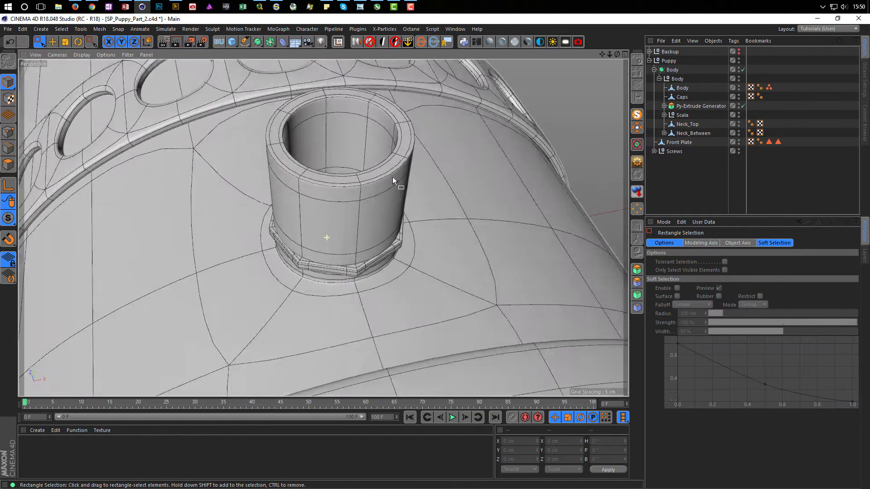
{"action": "left_click_drag", "start_coordinate": [317, 218], "coordinate": [328, 241], "text": "alt"}
{"action": "right_click_drag", "start_coordinate": [328, 240], "coordinate": [357, 213], "text": "alt"}
{"action": "left_click_drag", "start_coordinate": [357, 213], "coordinate": [436, 216], "text": "alt"}
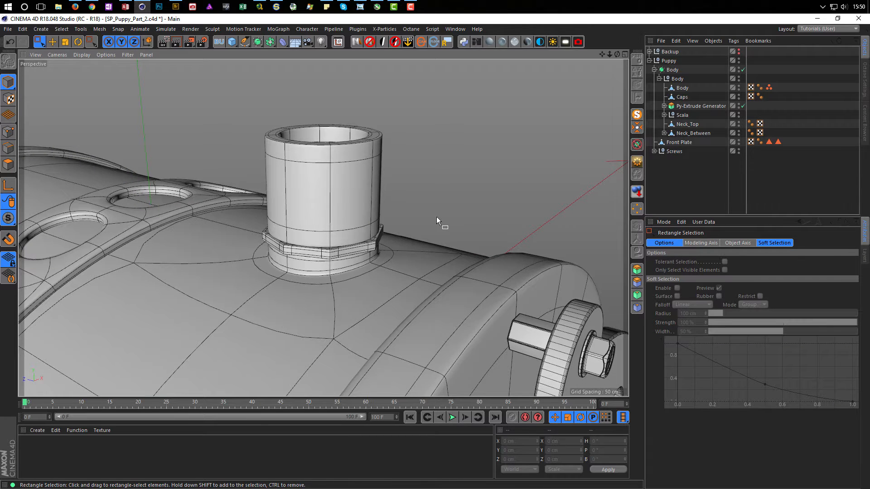
{"action": "left_click_drag", "start_coordinate": [298, 178], "coordinate": [321, 228], "text": "alt"}
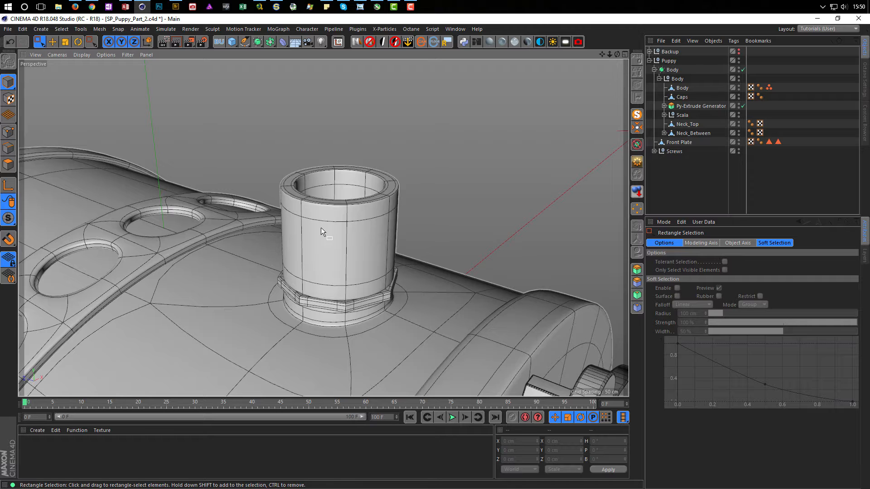
- Check the neck and its red ring in the reference render SP_Dog_02.psd, then close the image
{"action": "key", "text": "shift+F6"}
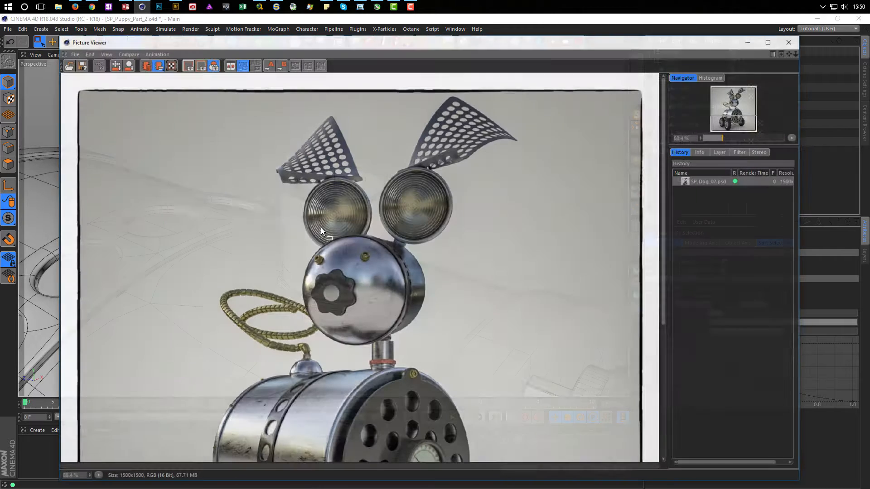
{"action": "scroll", "coordinate": [395, 371], "scroll_direction": "up", "scroll_amount": 5}
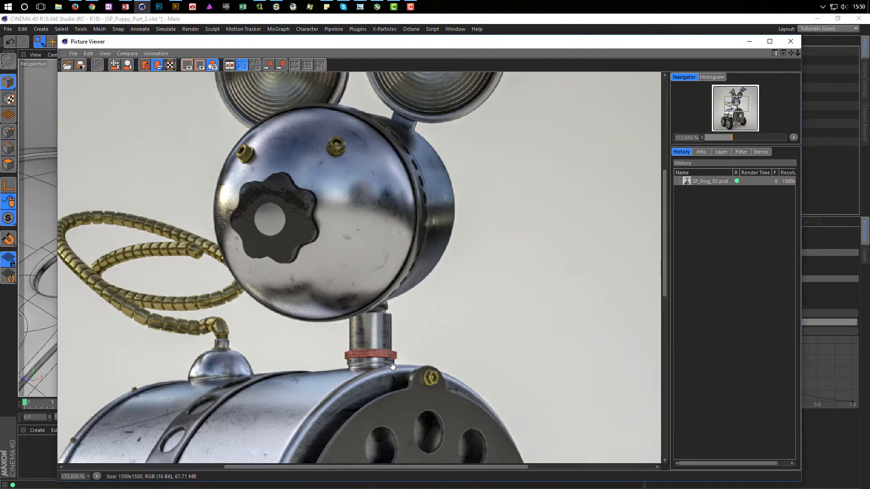
{"action": "scroll", "coordinate": [390, 356], "scroll_direction": "down", "scroll_amount": 4}
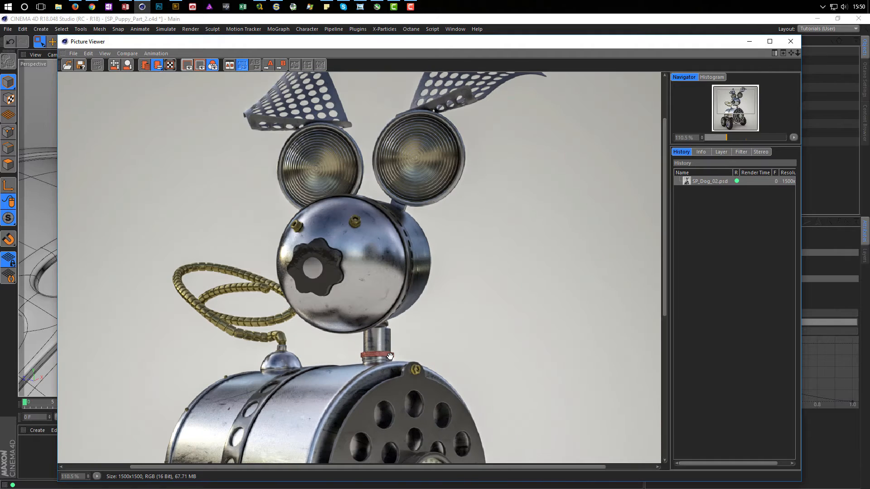
{"action": "left_click", "coordinate": [790, 41]}
- Switch to the open project SP_Dog_0003.c4d to use the finished dog as a reference
{"action": "key", "text": "v"}
{"action": "mouse_move", "coordinate": [462, 208]}
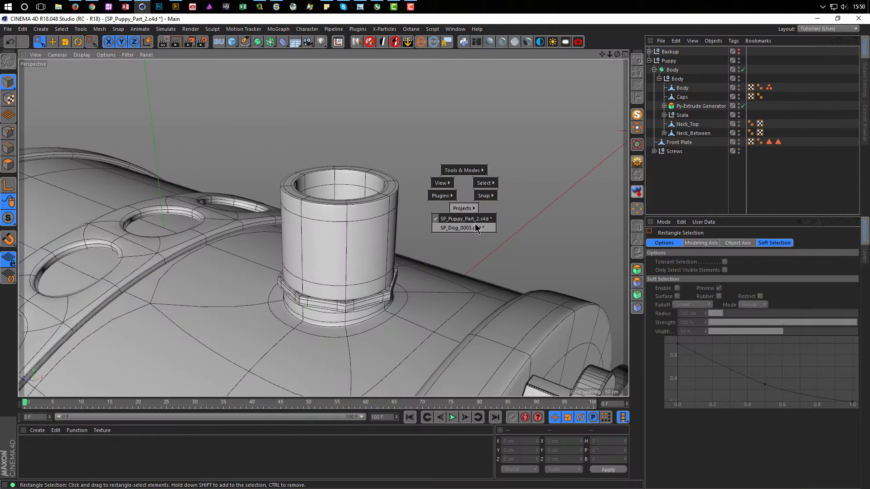
{"action": "key", "text": "Escape"}
{"action": "right_click", "coordinate": [466, 222]}
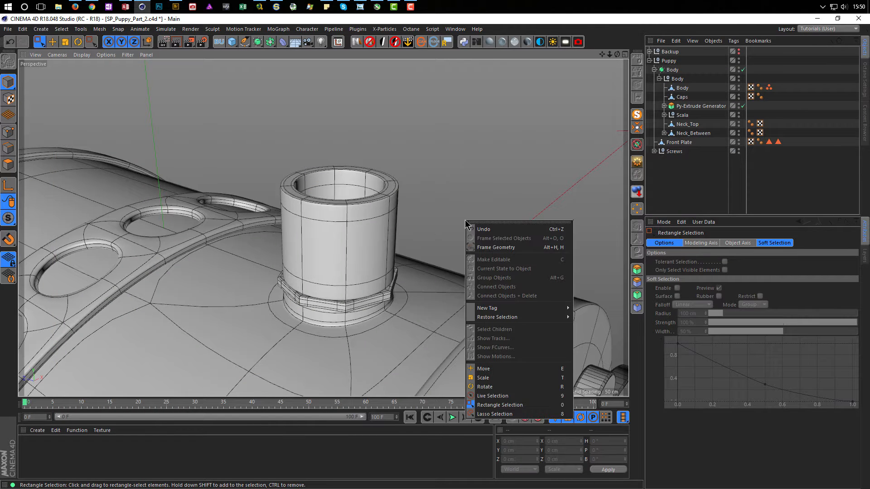
{"action": "key", "text": "Escape"}
{"action": "key", "text": "v"}
{"action": "mouse_move", "coordinate": [443, 190]}
{"action": "left_click", "coordinate": [443, 210]}
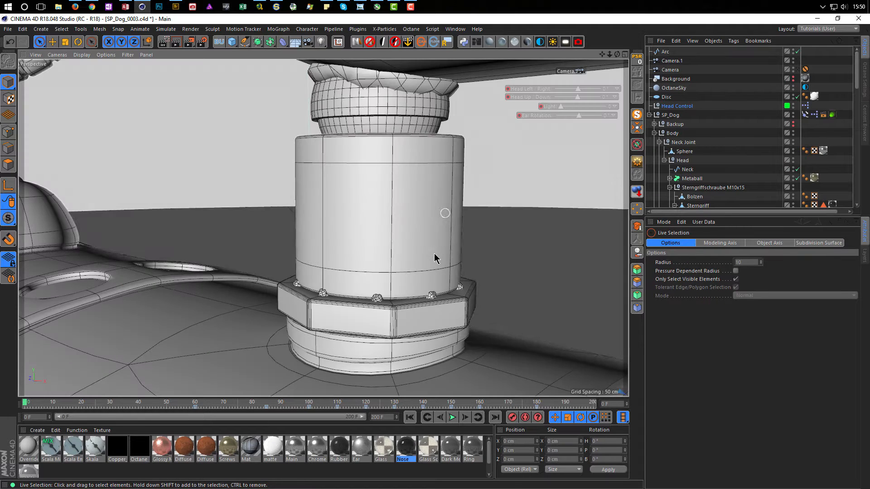
- Examine the finished neck joint, including the ball under the head and the small weld blobs around the hexagonal ring
{"action": "left_click_drag", "start_coordinate": [401, 202], "coordinate": [254, 210], "text": "alt"}
{"action": "right_click_drag", "start_coordinate": [364, 204], "coordinate": [427, 243], "text": "alt"}
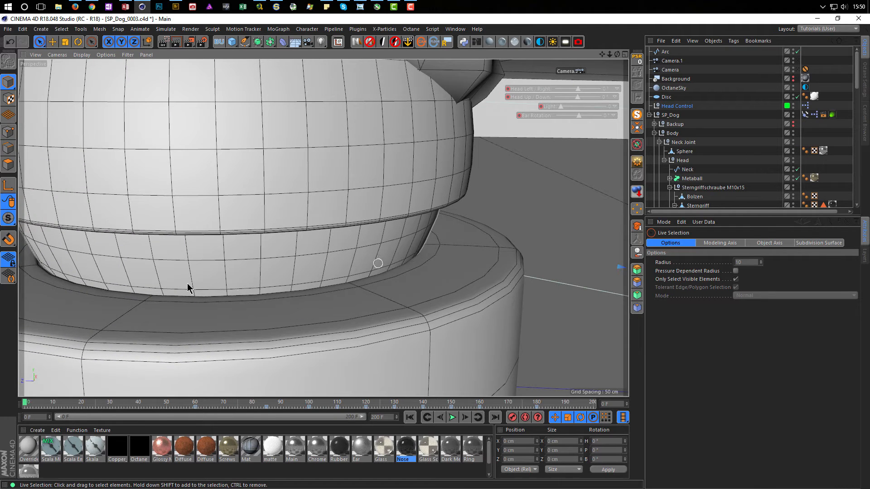
{"action": "scroll", "coordinate": [343, 222], "scroll_direction": "down", "scroll_amount": 8}
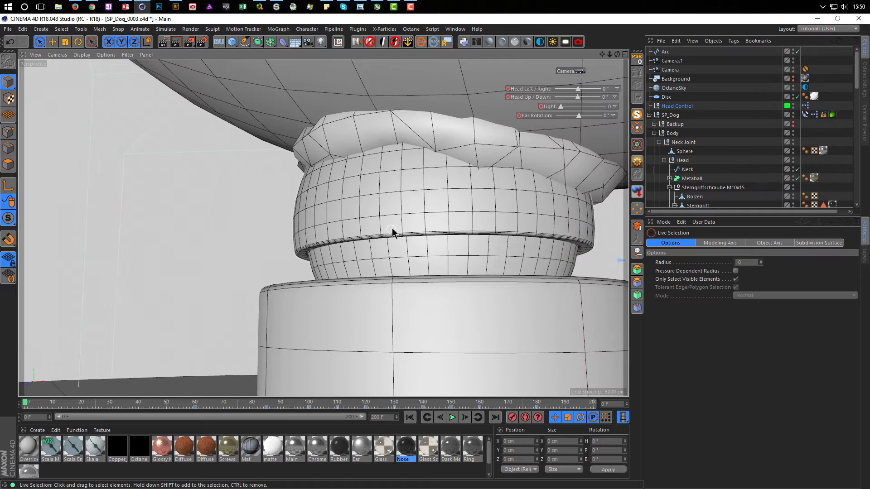
{"action": "scroll", "coordinate": [392, 232], "scroll_direction": "down", "scroll_amount": 8}
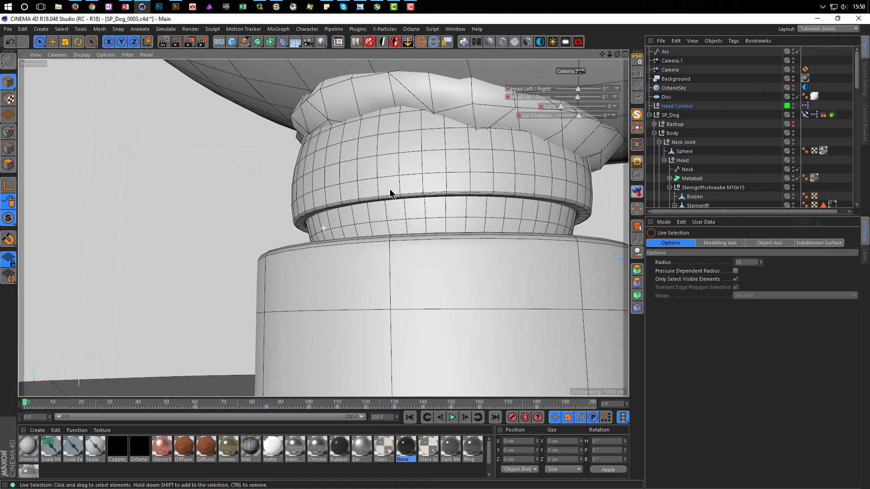
{"action": "scroll", "coordinate": [340, 224], "scroll_direction": "down", "scroll_amount": 8}
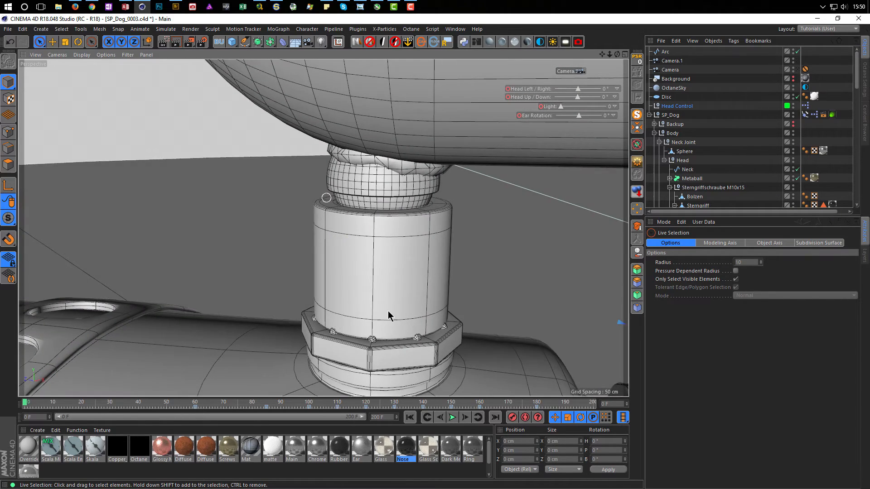
{"action": "scroll", "coordinate": [371, 337], "scroll_direction": "up", "scroll_amount": 5}
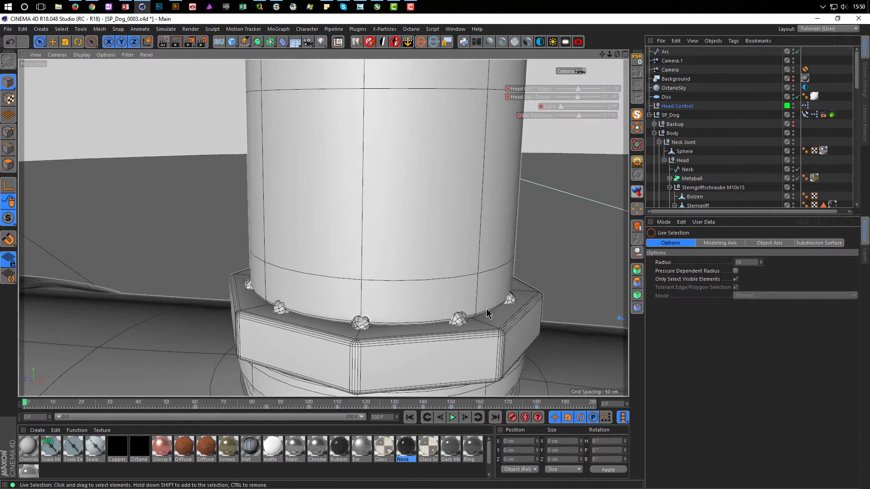
{"action": "scroll", "coordinate": [369, 272], "scroll_direction": "down", "scroll_amount": 8}
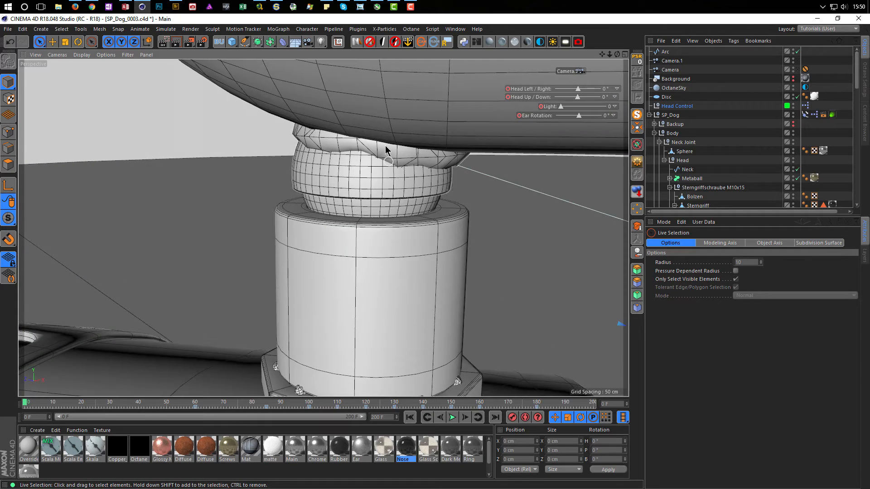
{"action": "scroll", "coordinate": [359, 292], "scroll_direction": "down", "scroll_amount": 8}
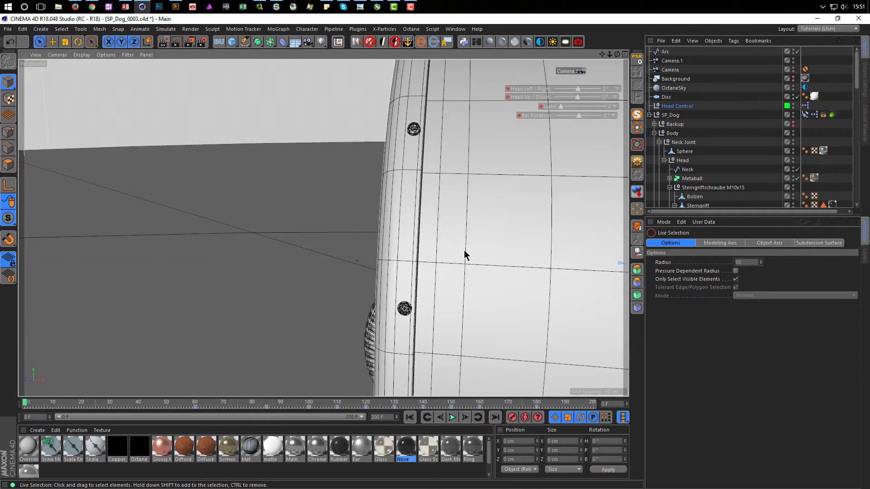
- Examine the weld detail where the segmented tail hose joins the dome on the body
{"action": "scroll", "coordinate": [463, 250], "scroll_direction": "down", "scroll_amount": 5}
{"action": "middle_click_drag", "start_coordinate": [462, 243], "coordinate": [341, 393], "text": "alt"}
{"action": "left_click_drag", "start_coordinate": [414, 218], "coordinate": [450, 210], "text": "alt"}
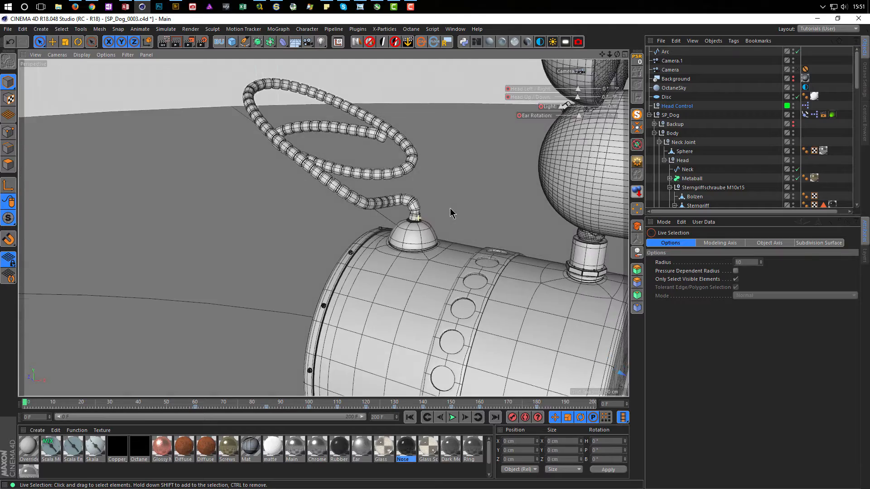
{"action": "scroll", "coordinate": [450, 218], "scroll_direction": "up", "scroll_amount": 10}
{"action": "scroll", "coordinate": [469, 229], "scroll_direction": "down", "scroll_amount": 10}
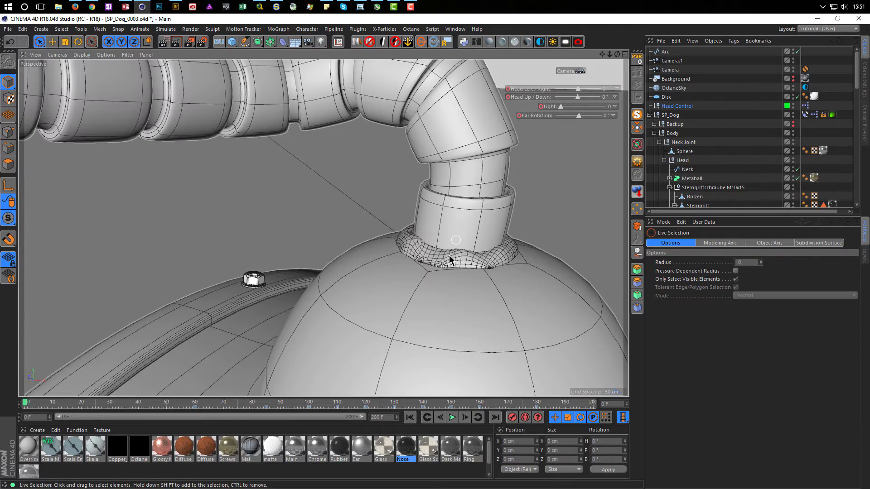
{"action": "right_click_drag", "start_coordinate": [471, 256], "coordinate": [406, 328], "text": "alt"}
{"action": "left_click_drag", "start_coordinate": [406, 327], "coordinate": [416, 237], "text": "alt"}
{"action": "right_click_drag", "start_coordinate": [416, 237], "coordinate": [312, 258], "text": "alt"}
- Examine how the wheel bracket meets the body beneath the front plate, and review the overall dog model
{"action": "middle_click_drag", "start_coordinate": [447, 282], "coordinate": [369, 181], "text": "alt"}
{"action": "left_click_drag", "start_coordinate": [557, 290], "coordinate": [436, 245], "text": "alt"}
{"action": "right_click_drag", "start_coordinate": [437, 303], "coordinate": [544, 274], "text": "alt"}
{"action": "left_click_drag", "start_coordinate": [408, 260], "coordinate": [442, 293], "text": "alt"}
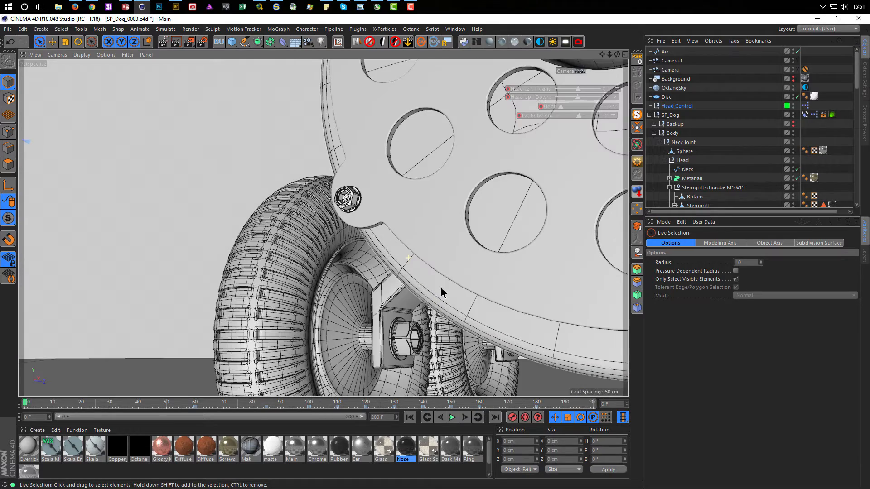
{"action": "right_click_drag", "start_coordinate": [396, 324], "coordinate": [425, 302], "text": "alt"}
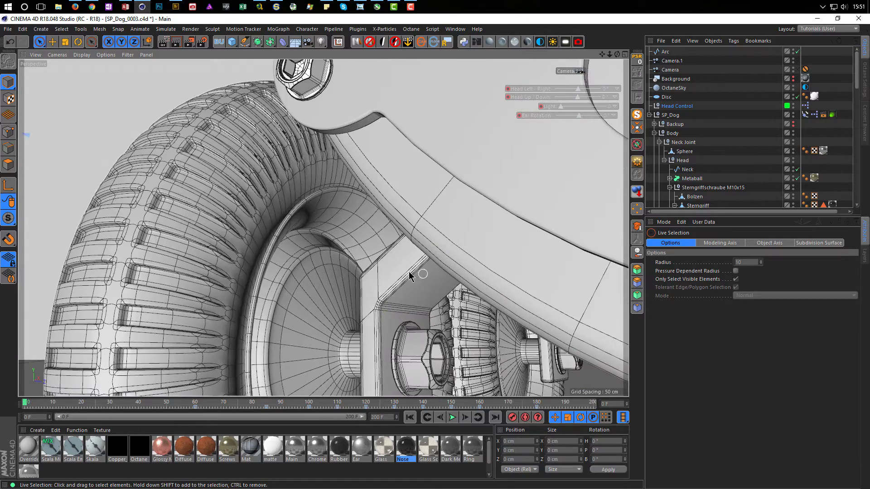
{"action": "left_click_drag", "start_coordinate": [418, 274], "coordinate": [451, 242], "text": "alt"}
{"action": "right_click_drag", "start_coordinate": [399, 235], "coordinate": [297, 270], "text": "alt"}
{"action": "left_click_drag", "start_coordinate": [410, 182], "coordinate": [339, 141], "text": "alt"}
{"action": "right_click_drag", "start_coordinate": [340, 145], "coordinate": [388, 185], "text": "alt"}
{"action": "left_click_drag", "start_coordinate": [388, 184], "coordinate": [340, 199], "text": "alt"}
{"action": "right_click_drag", "start_coordinate": [339, 195], "coordinate": [331, 197], "text": "alt"}
{"action": "middle_click_drag", "start_coordinate": [332, 198], "coordinate": [280, 317], "text": "alt"}
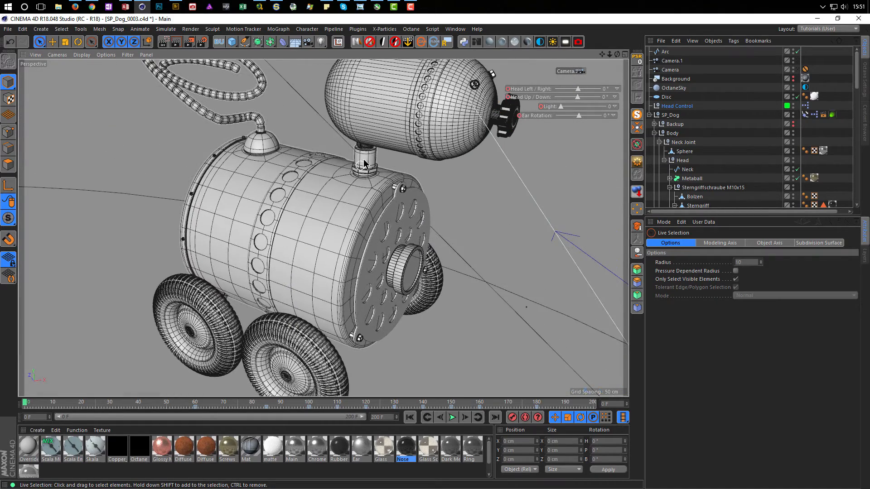
{"action": "scroll", "coordinate": [365, 163], "scroll_direction": "up", "scroll_amount": 5}
- Switch back to the project SP_Puppy_Part_2.c4d and frame the neck tube
{"action": "key", "text": "v"}
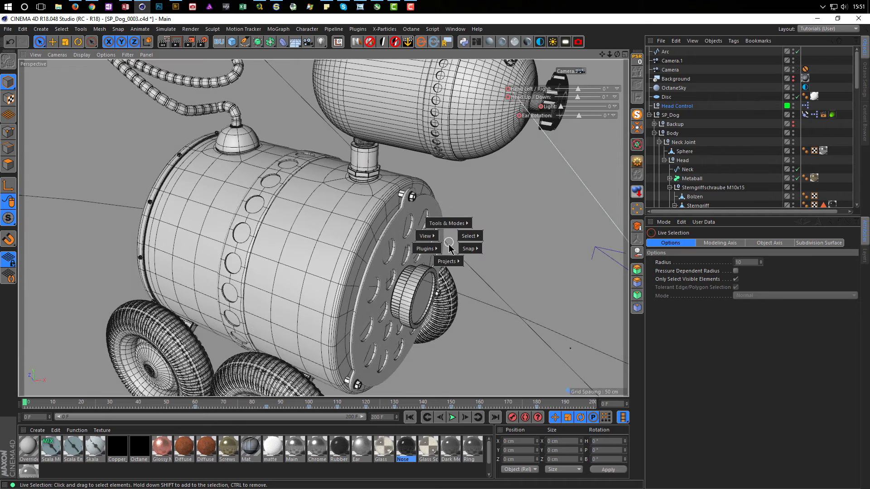
{"action": "left_click", "coordinate": [447, 271]}
{"action": "middle_click_drag", "start_coordinate": [356, 233], "coordinate": [377, 264], "text": "alt"}
{"action": "right_click_drag", "start_coordinate": [377, 264], "coordinate": [443, 242], "text": "alt"}
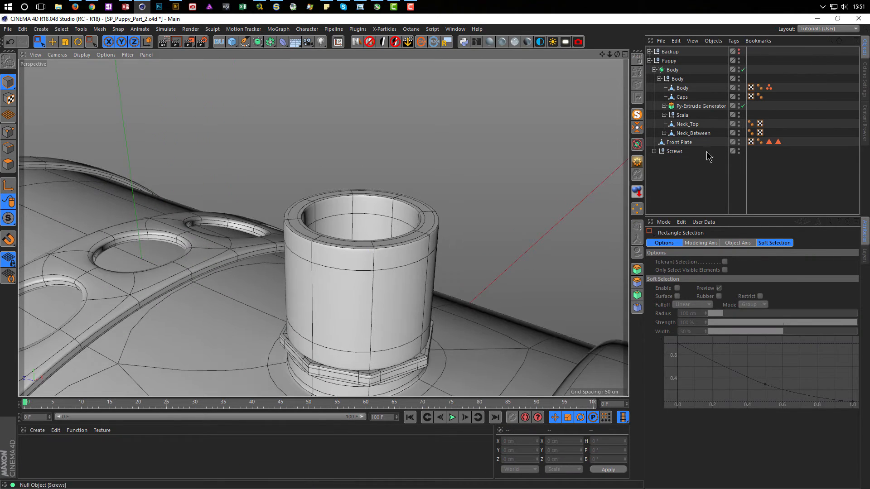
- Select Neck_Top for edge editing with the Body subdivision surface disabled
{"action": "left_click", "coordinate": [682, 116]}
{"action": "left_click", "coordinate": [682, 124]}
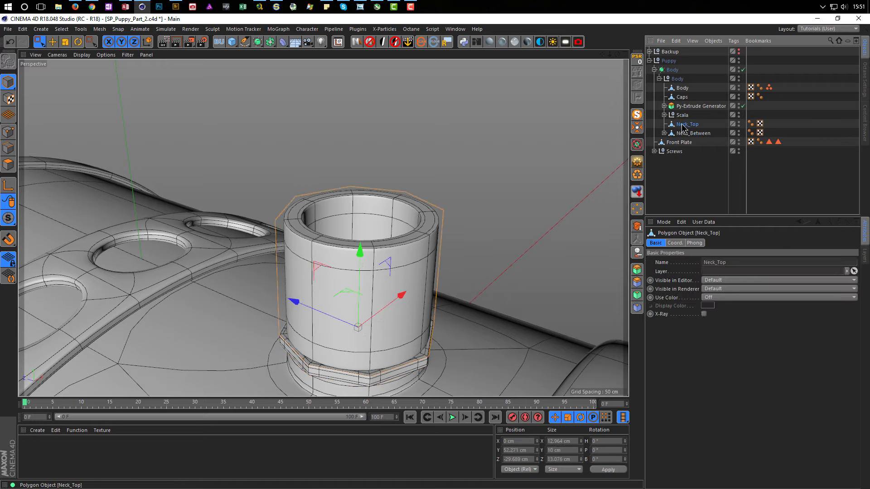
{"action": "left_click", "coordinate": [742, 70]}
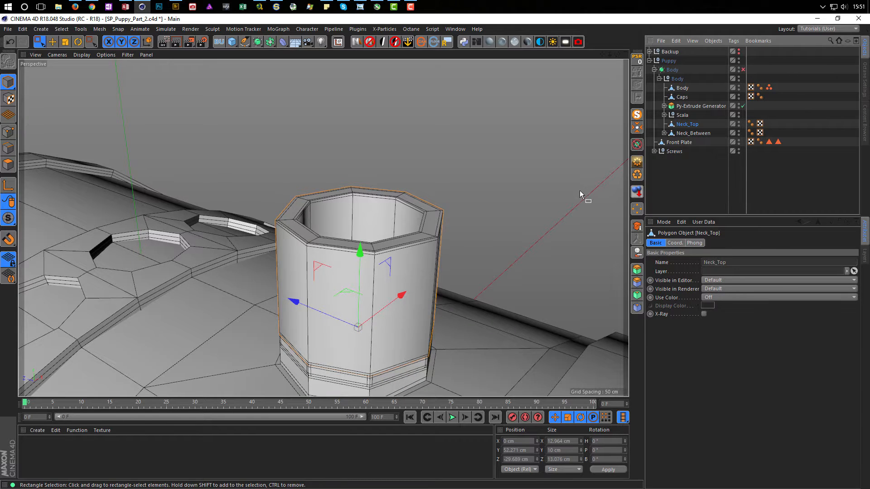
{"action": "left_click", "coordinate": [8, 148]}
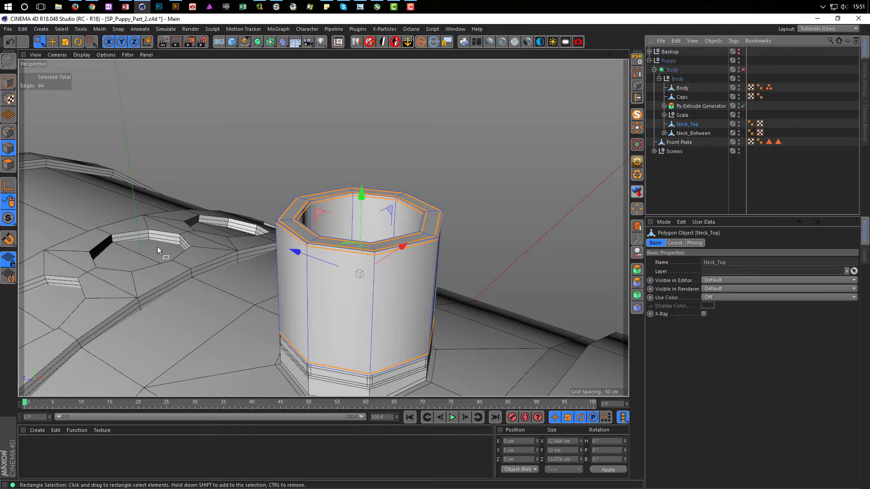
- Loop-select the outer rim edges at the top of Neck_Top and extract them as a spline
{"action": "key", "text": "u"}
{"action": "key", "text": "l"}
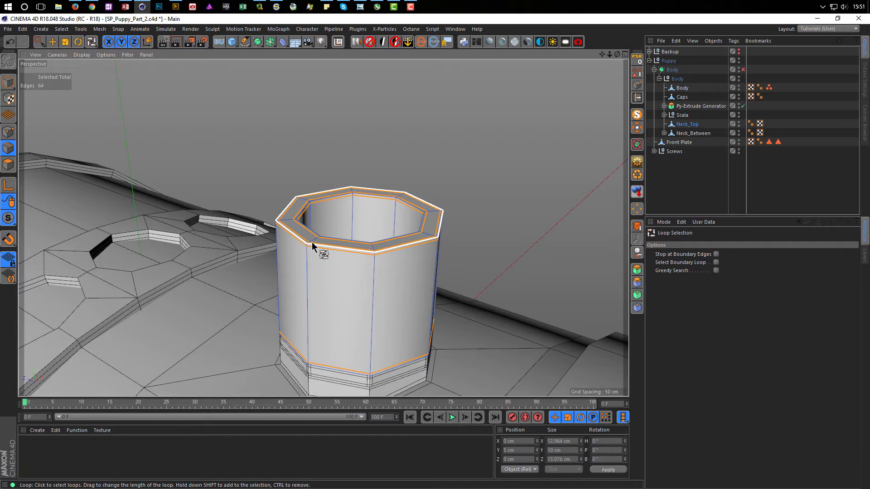
{"action": "scroll", "coordinate": [375, 245], "scroll_direction": "up", "scroll_amount": 5}
{"action": "scroll", "coordinate": [374, 244], "scroll_direction": "up", "scroll_amount": 2}
{"action": "left_click", "coordinate": [360, 257]}
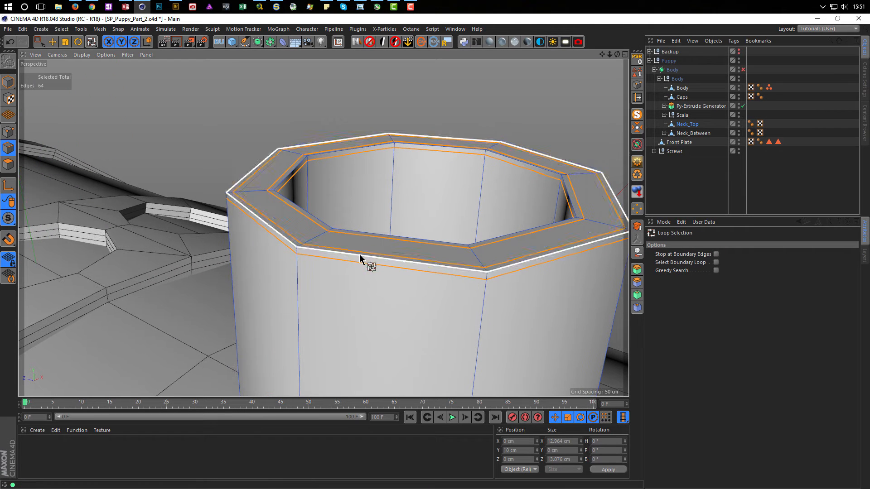
{"action": "scroll", "coordinate": [385, 269], "scroll_direction": "down", "scroll_amount": 5}
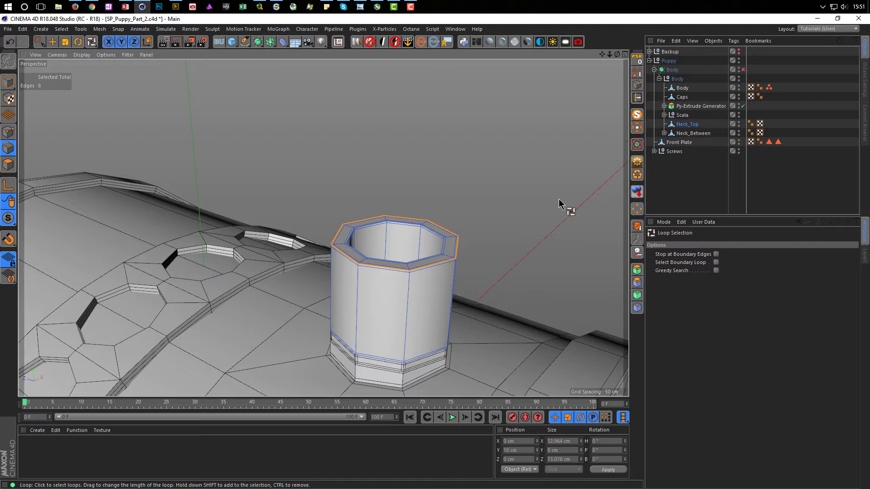
{"action": "left_click", "coordinate": [637, 87]}
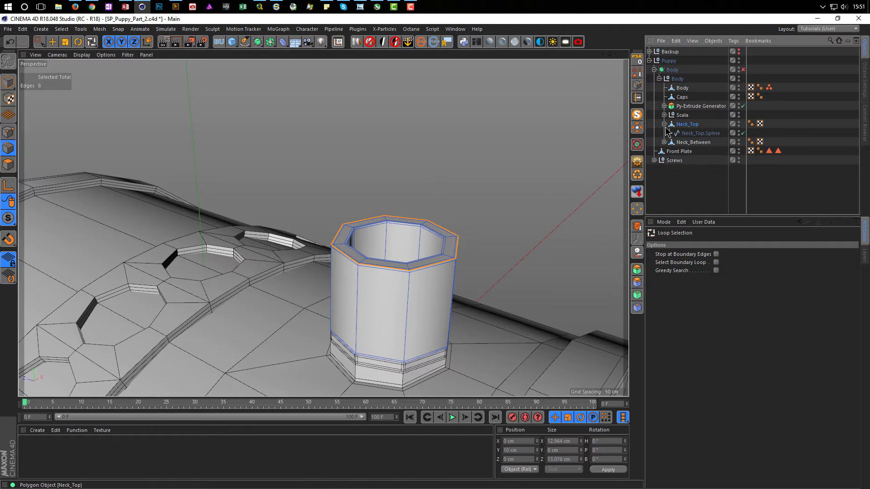
- Move the extracted rim spline out of Neck_Top to the top level of the hierarchy and rename it Sphere
{"action": "left_click", "coordinate": [689, 133]}
{"action": "left_click_drag", "start_coordinate": [693, 143], "coordinate": [678, 188]}
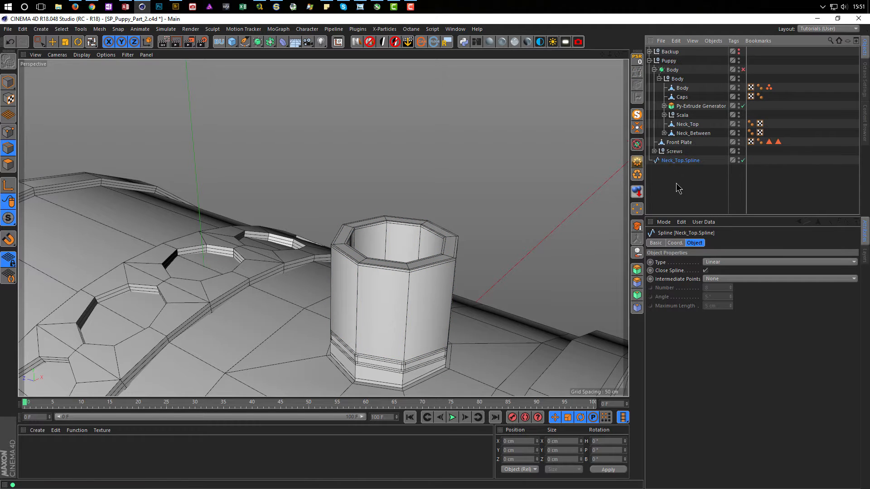
{"action": "double_click", "coordinate": [681, 160]}
{"action": "type", "text": "Sp"}
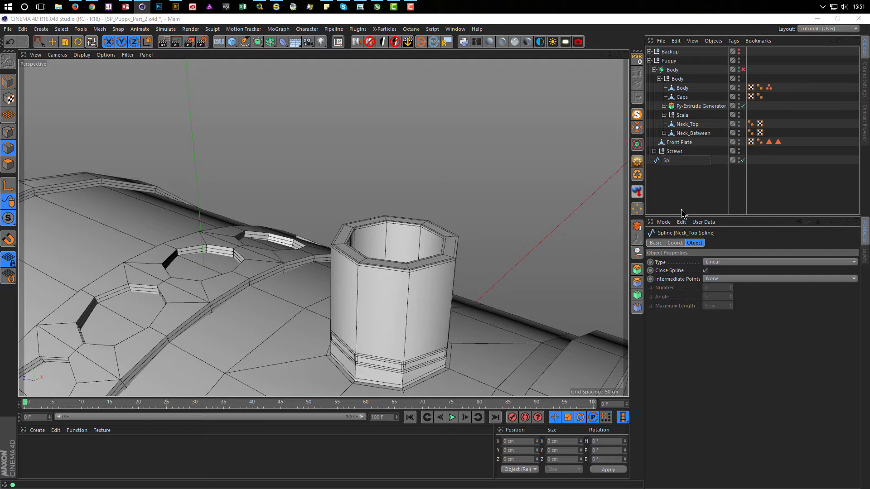
{"action": "key", "text": "BackSpace"}
{"action": "key", "text": "BackSpace"}
{"action": "type", "text": "here"}
{"action": "key", "text": "Return"}
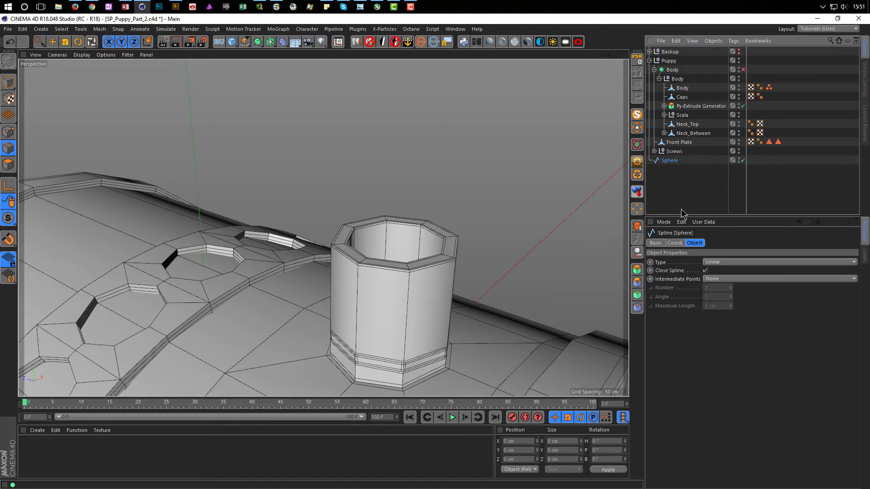
- Switch to model editing, add a sphere primitive, and scale it down to a radius of about 44.6 cm
{"action": "left_click", "coordinate": [8, 82]}
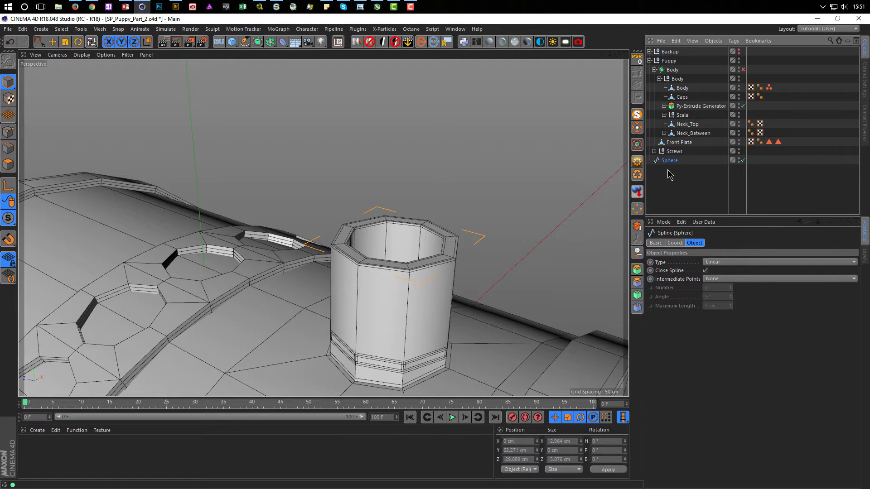
{"action": "left_click", "coordinate": [233, 43]}
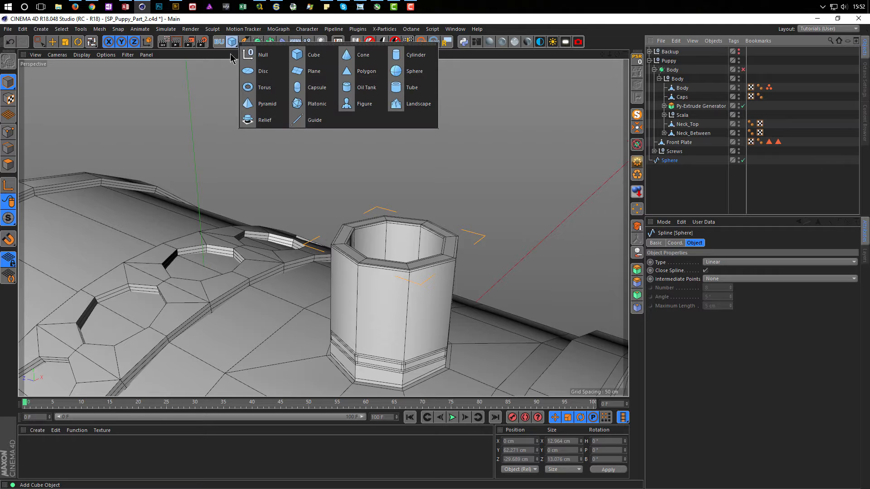
{"action": "left_click", "coordinate": [413, 71]}
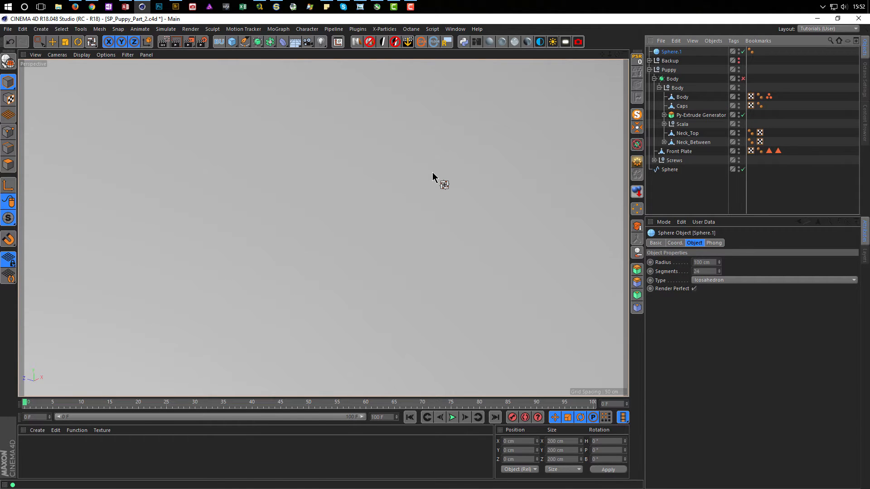
{"action": "key", "text": "t"}
{"action": "left_click_drag", "start_coordinate": [452, 182], "coordinate": [246, 231]}
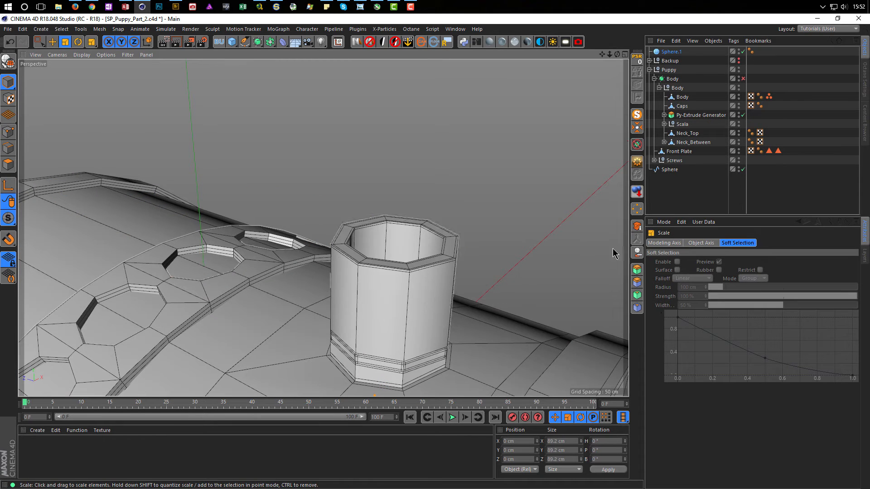
- Center the new sphere on the neck opening by nesting it under the spline with reset PSR, and scale it to about 4.3 cm radius
{"action": "left_click", "coordinate": [681, 52]}
{"action": "left_click_drag", "start_coordinate": [677, 174], "coordinate": [669, 169]}
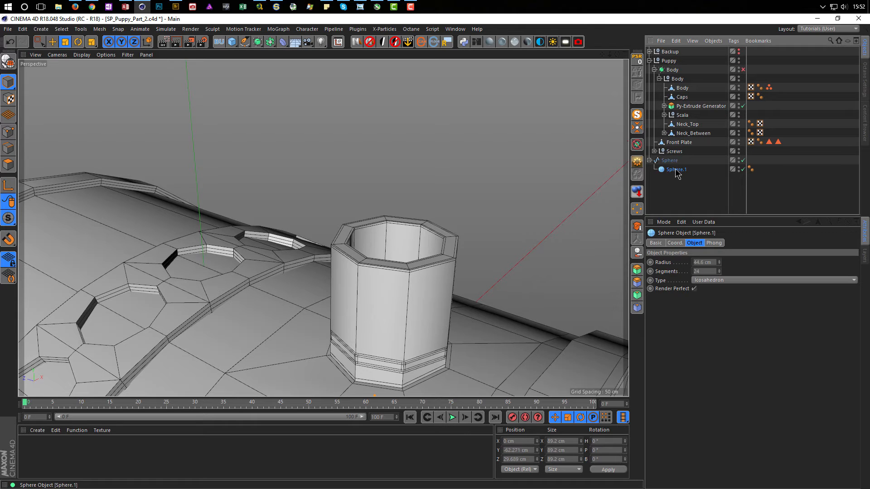
{"action": "left_click", "coordinate": [636, 61]}
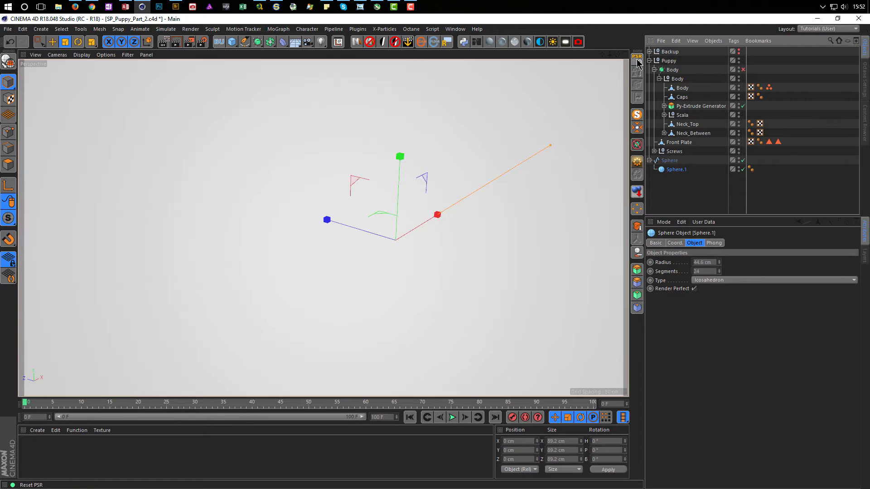
{"action": "left_click_drag", "start_coordinate": [483, 271], "coordinate": [153, 347]}
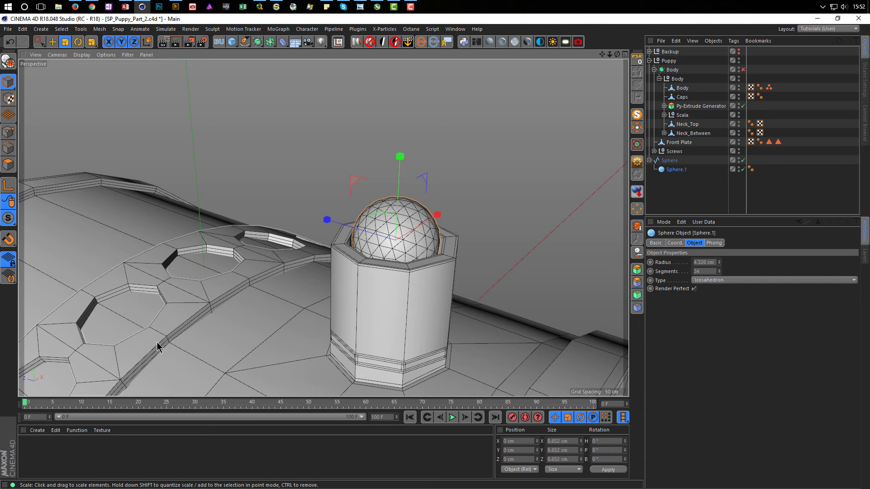
- Change the sphere's type to Standard and enlarge it to a radius of about 4.66 cm to fill the neck opening
{"action": "scroll", "coordinate": [456, 243], "scroll_direction": "up", "scroll_amount": 5}
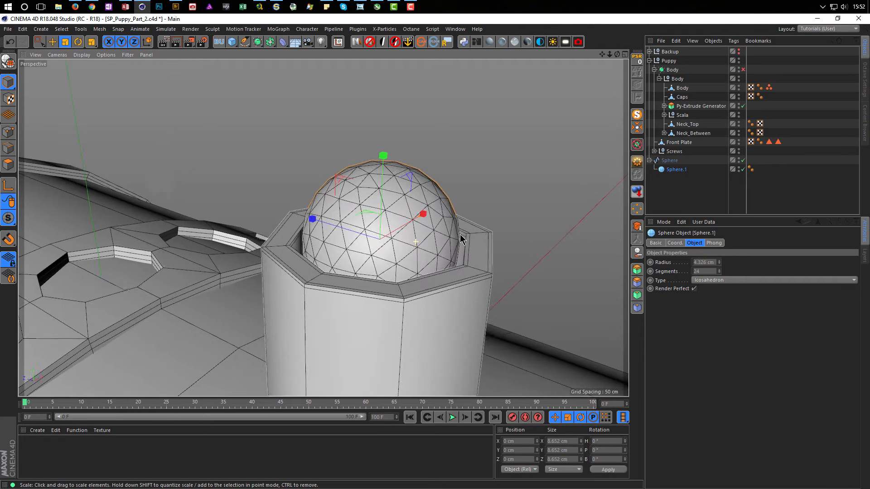
{"action": "mouse_move", "coordinate": [477, 252]}
{"action": "left_mouse_down", "text": "alt"}
{"action": "mouse_move", "coordinate": [463, 260]}
{"action": "mouse_move", "coordinate": [399, 229]}
{"action": "left_mouse_up", "text": "alt"}
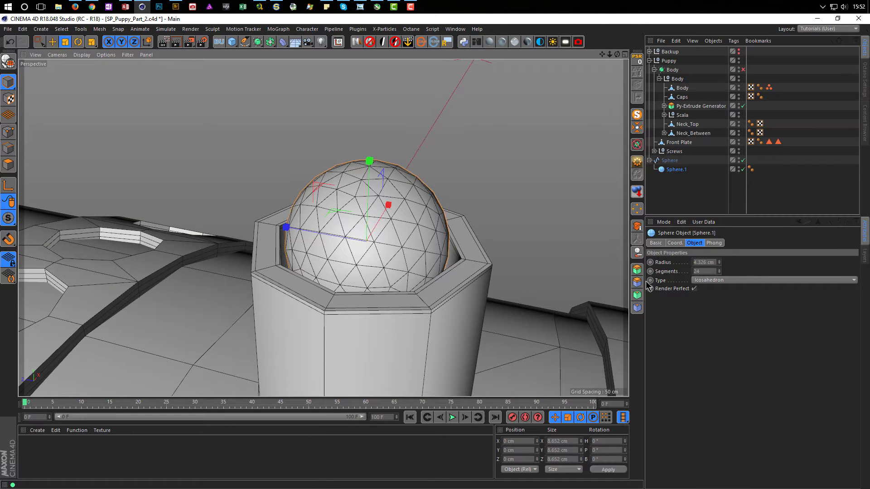
{"action": "left_click", "coordinate": [735, 281]}
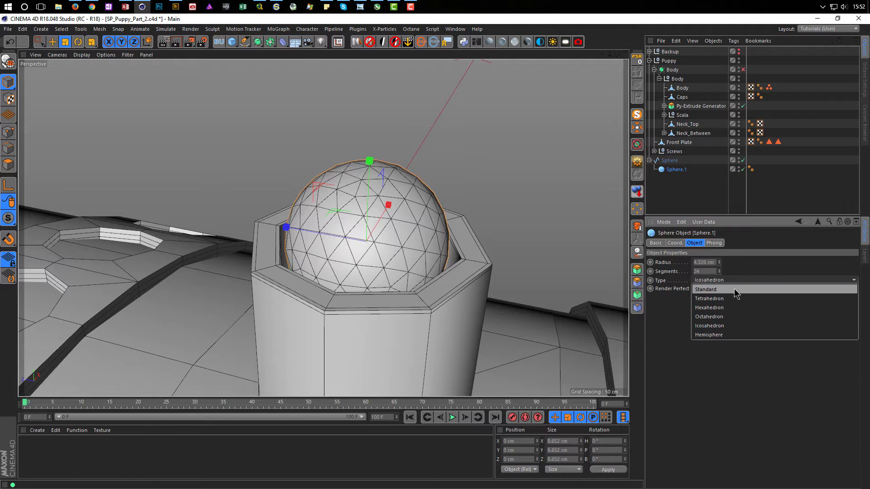
{"action": "left_click", "coordinate": [735, 287]}
{"action": "scroll", "coordinate": [430, 290], "scroll_direction": "up", "scroll_amount": 3}
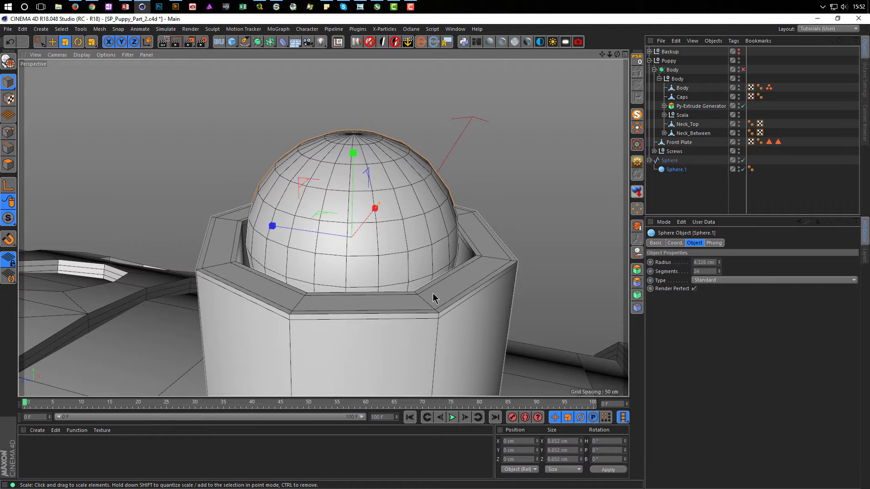
{"action": "left_click_drag", "start_coordinate": [433, 292], "coordinate": [462, 299]}
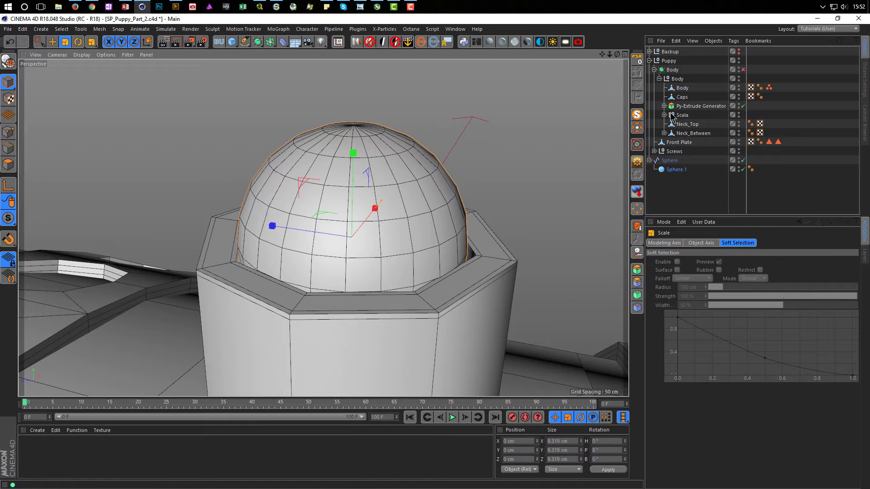
- Take Sphere.1 out of the Sphere spline in the hierarchy and delete the helper spline
{"action": "left_click", "coordinate": [675, 162]}
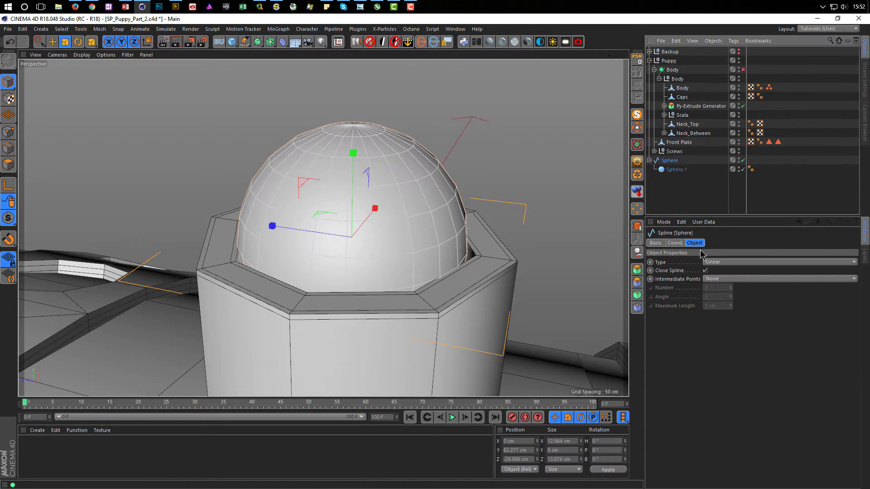
{"action": "left_click_drag", "start_coordinate": [675, 170], "coordinate": [670, 163]}
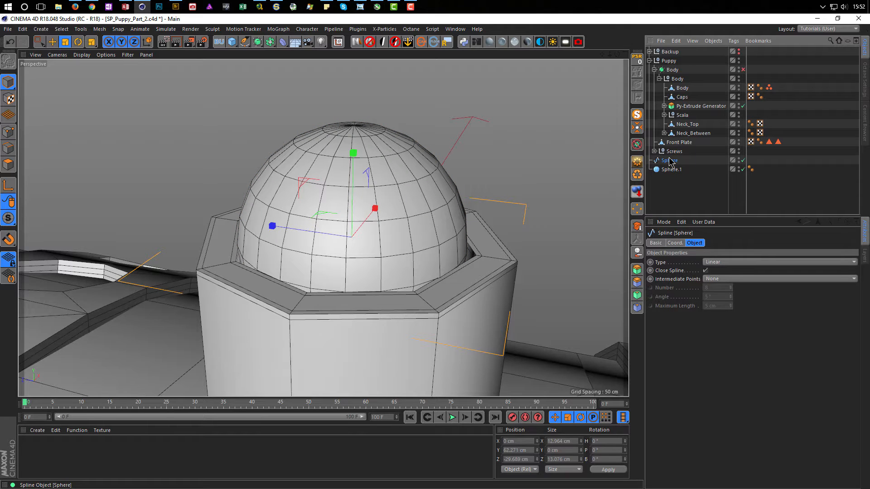
{"action": "key", "text": "Delete"}
- Set the radius of Sphere.1 to 5 cm
{"action": "left_click", "coordinate": [671, 162]}
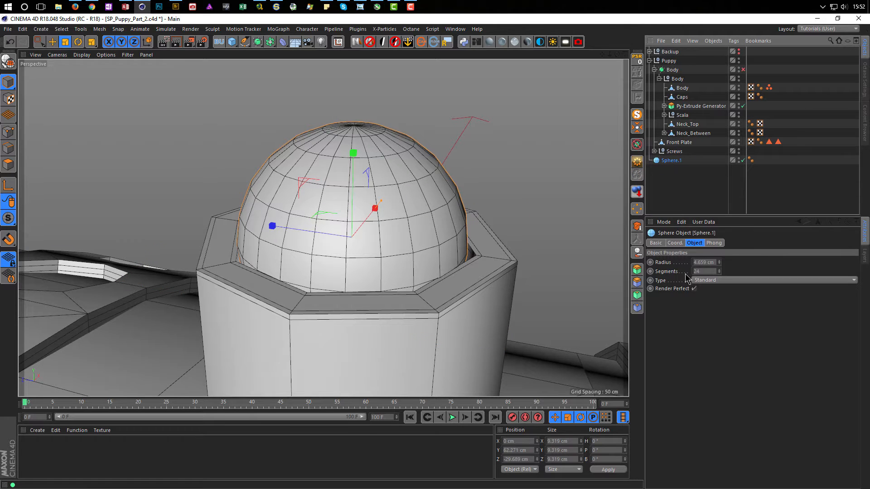
{"action": "left_click", "coordinate": [700, 262]}
{"action": "type", "text": "5"}
{"action": "key", "text": "Return"}
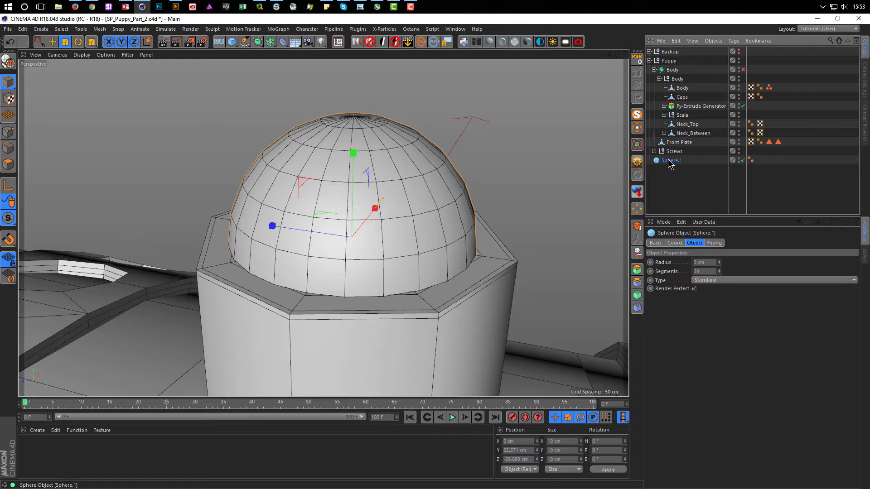
- Duplicate the ball in the neck opening and set the copy's type to Hemisphere
{"action": "left_click_drag", "start_coordinate": [669, 167], "coordinate": [672, 183], "text": "ctrl"}
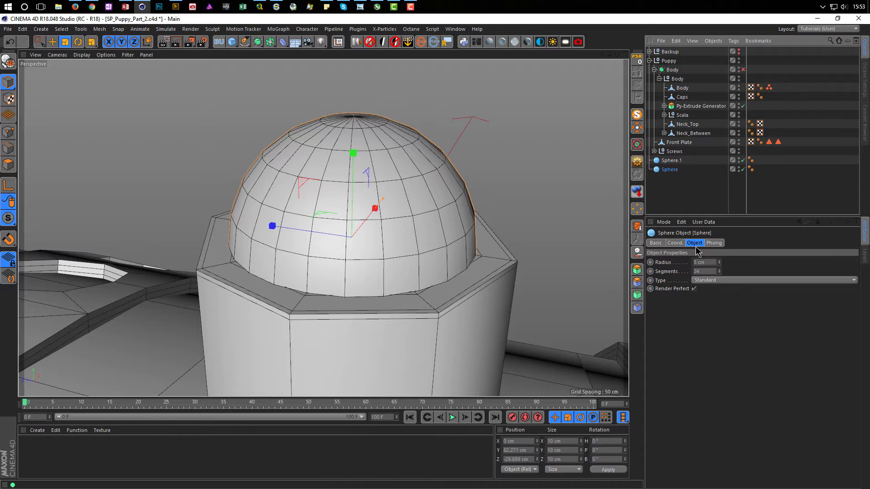
{"action": "left_click", "coordinate": [712, 281]}
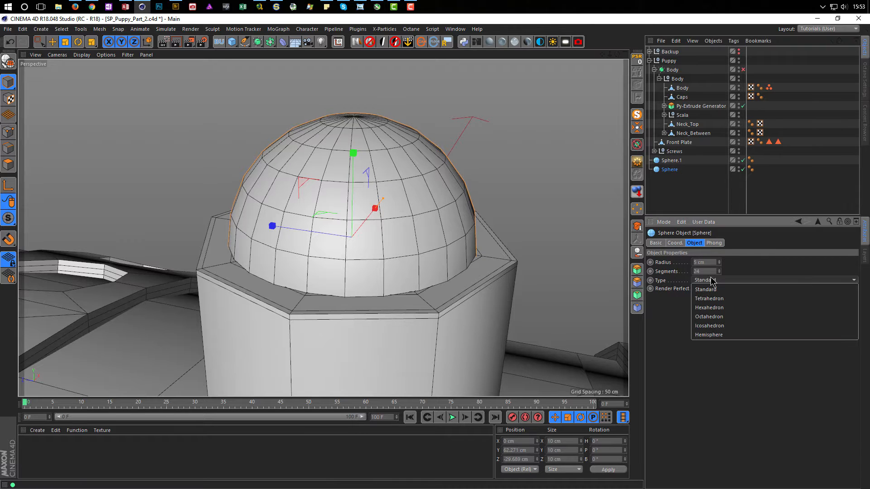
{"action": "left_click", "coordinate": [707, 334]}
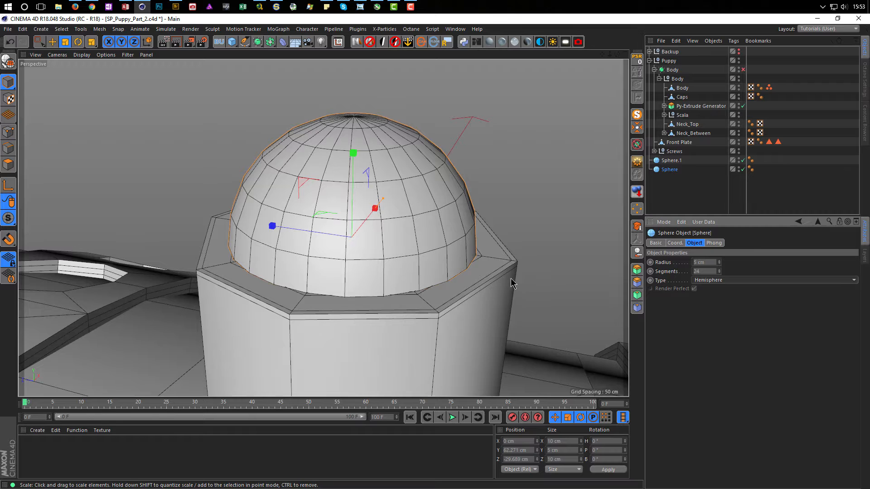
{"action": "key", "text": "e"}
{"action": "left_click_drag", "start_coordinate": [352, 157], "coordinate": [351, 97]}
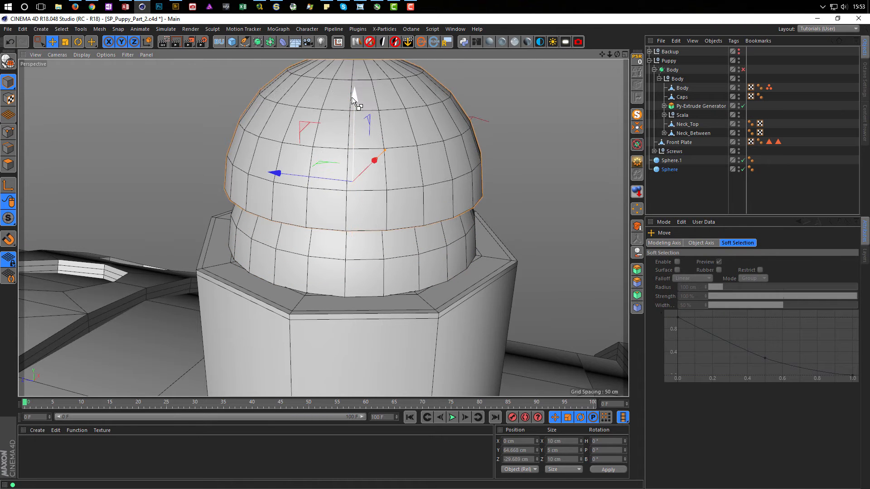
{"action": "key", "text": "ctrl+z"}
{"action": "scroll", "coordinate": [363, 220], "scroll_direction": "down", "scroll_amount": 4}
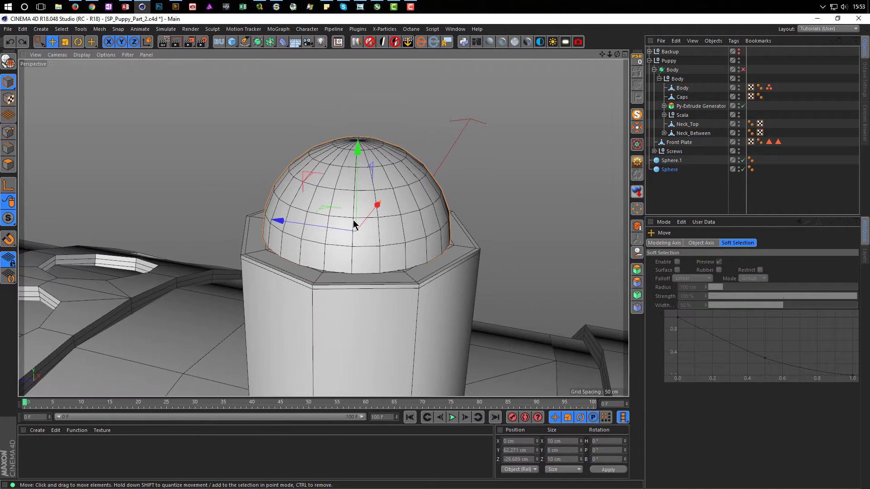
- Put the hemisphere inside a Py-Extrude Generator and set the generator's offset to 0.5 cm to form a thin shell
{"action": "left_click", "coordinate": [667, 170]}
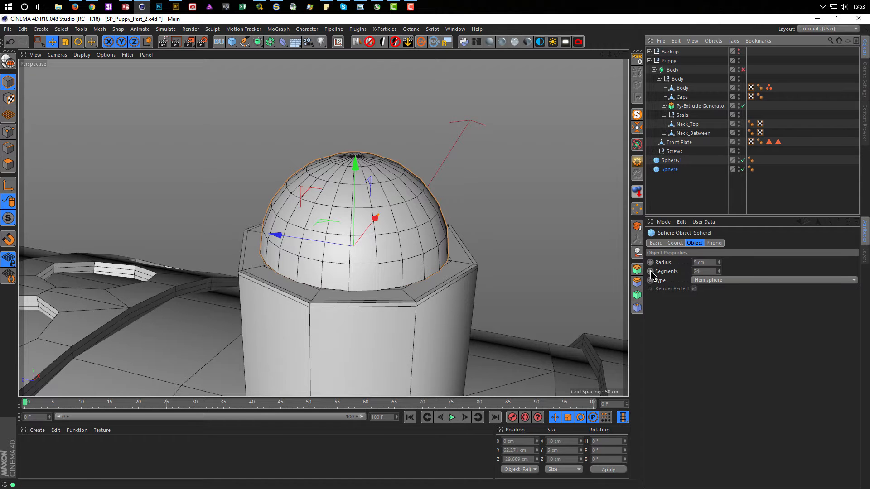
{"action": "left_click", "coordinate": [637, 270], "text": "alt"}
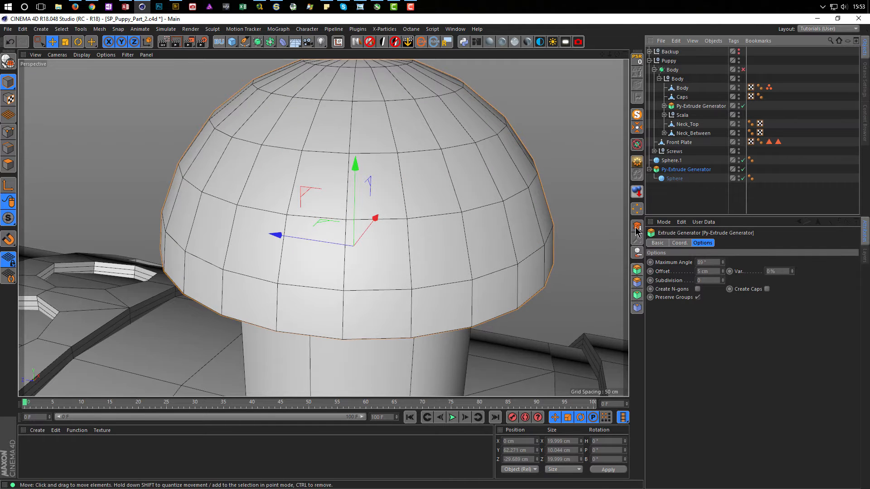
{"action": "left_click", "coordinate": [674, 179]}
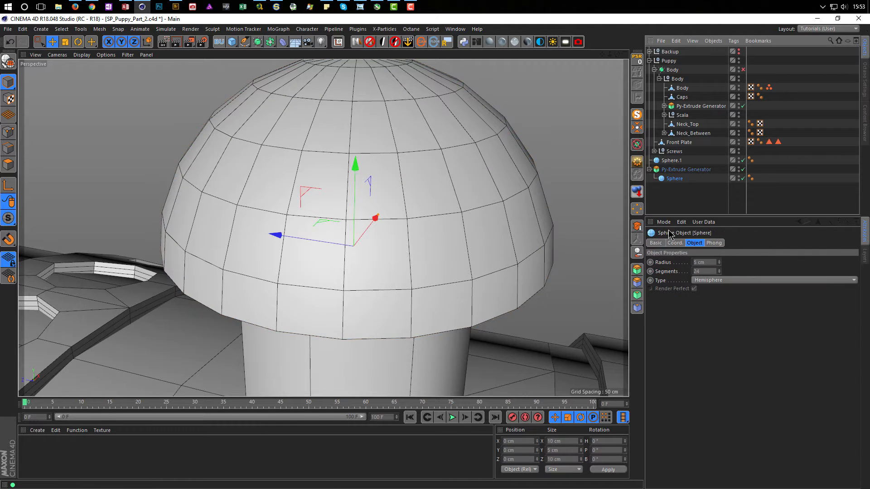
{"action": "left_click", "coordinate": [672, 170]}
{"action": "left_click", "coordinate": [716, 272]}
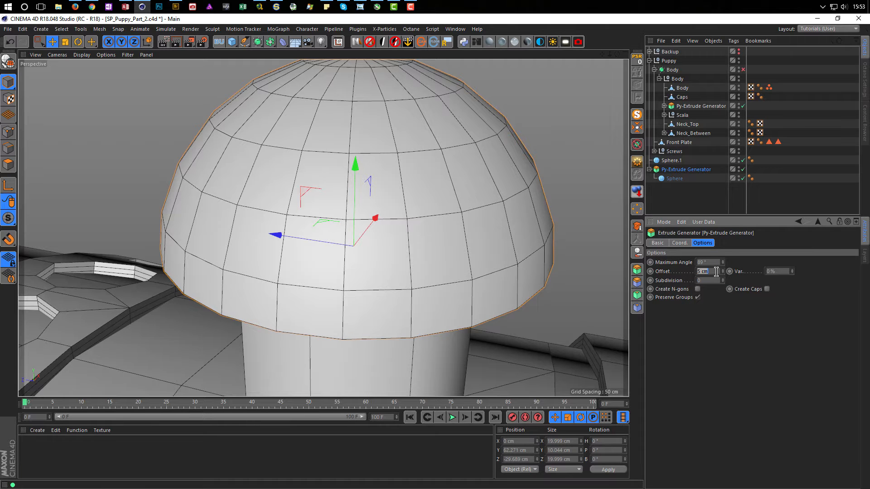
{"action": "left_click_drag", "start_coordinate": [423, 272], "coordinate": [411, 287], "text": "alt"}
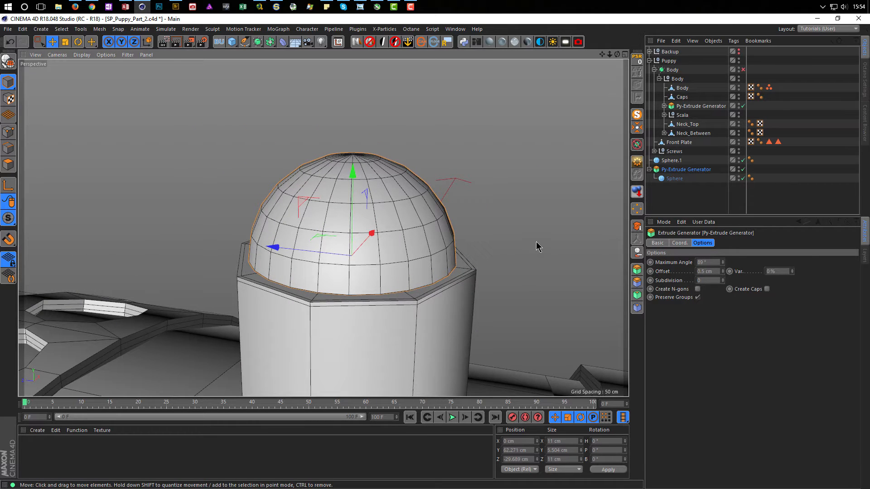
- Raise the ball and the hemisphere together to about Y 65.55 cm above the neck tube, and check the shell's rim from below
{"action": "left_click", "coordinate": [674, 178]}
{"action": "left_click", "coordinate": [671, 160], "text": "ctrl"}
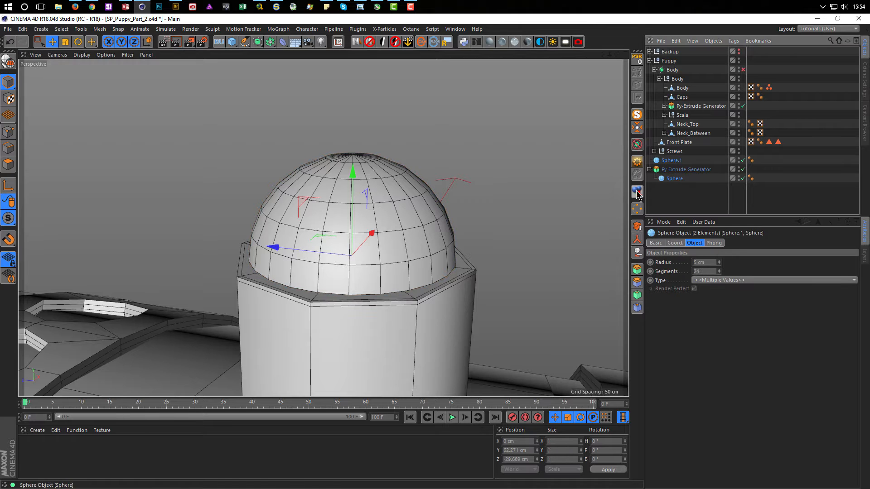
{"action": "key", "text": "e"}
{"action": "left_click_drag", "start_coordinate": [353, 169], "coordinate": [351, 110]}
{"action": "left_click_drag", "start_coordinate": [382, 190], "coordinate": [371, 233], "text": "alt"}
{"action": "scroll", "coordinate": [370, 233], "scroll_direction": "up", "scroll_amount": 6}
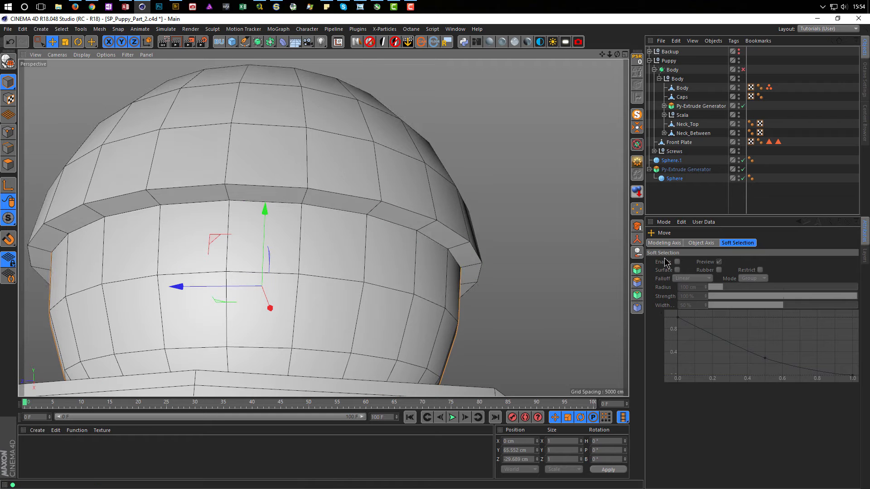
- Increase the subdivision of the hemisphere shell's Py-Extrude Generator and set its offset to 0.3 cm
{"action": "left_click", "coordinate": [685, 169]}
{"action": "left_click", "coordinate": [722, 278]}
{"action": "left_click", "coordinate": [721, 279]}
{"action": "left_click", "coordinate": [722, 279]}
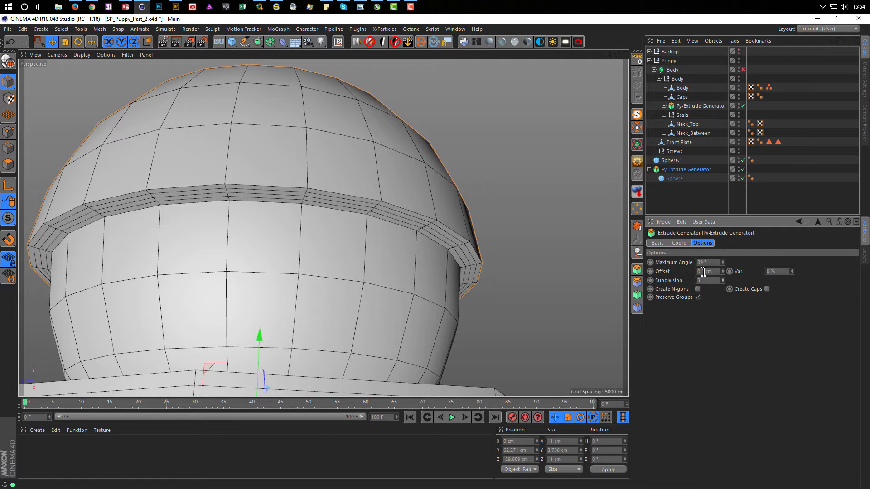
{"action": "left_click", "coordinate": [723, 272]}
{"action": "left_click", "coordinate": [722, 273]}
{"action": "scroll", "coordinate": [388, 304], "scroll_direction": "down", "scroll_amount": 5}
{"action": "left_click_drag", "start_coordinate": [426, 284], "coordinate": [393, 277], "text": "alt"}
{"action": "scroll", "coordinate": [393, 277], "scroll_direction": "down", "scroll_amount": 2}
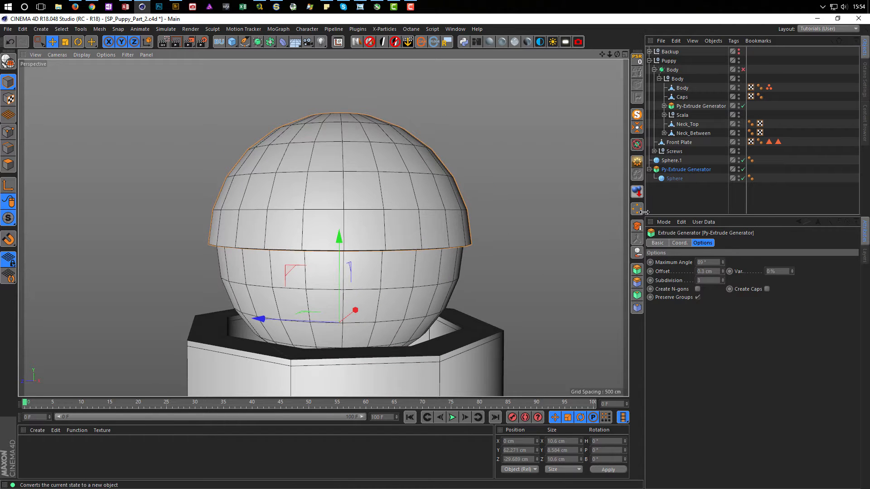
- Set the radius of both Sphere.1 and the hemisphere to 5.7 cm
{"action": "left_click", "coordinate": [674, 179]}
{"action": "left_click", "coordinate": [671, 161], "text": "ctrl"}
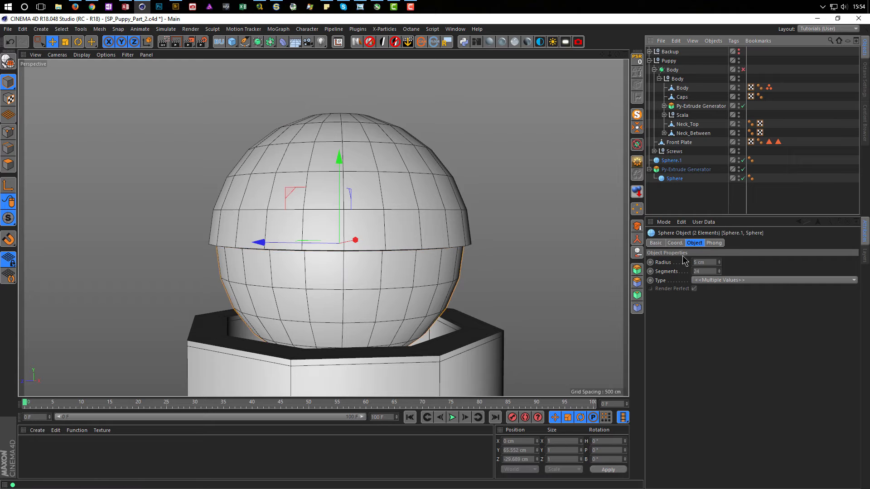
{"action": "left_click", "coordinate": [720, 262]}
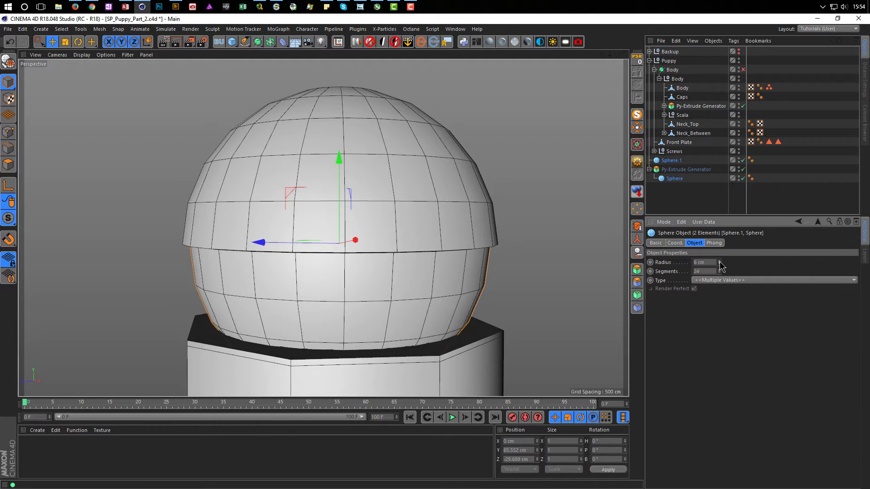
{"action": "left_click_drag", "start_coordinate": [720, 268], "coordinate": [719, 262]}
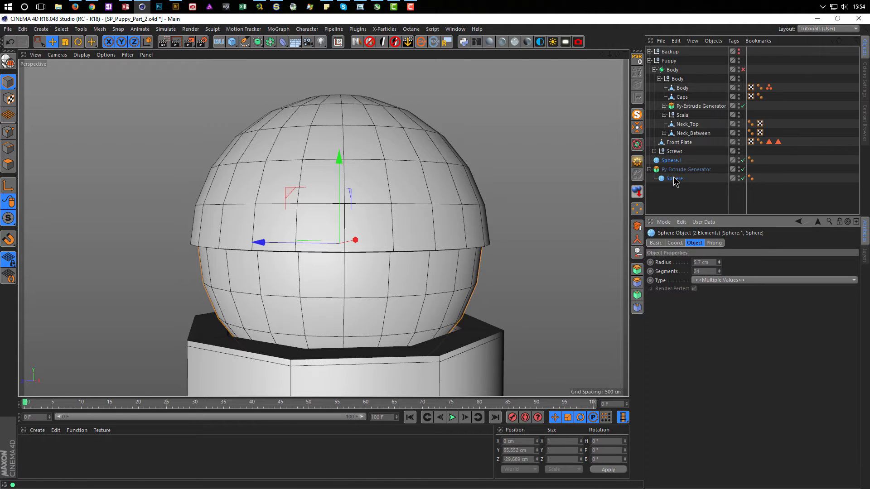
- Group Sphere.1 and its shell generator in a null named Spheres and place it inside the Body null below Neck_Between
{"action": "left_click_drag", "start_coordinate": [667, 190], "coordinate": [674, 158]}
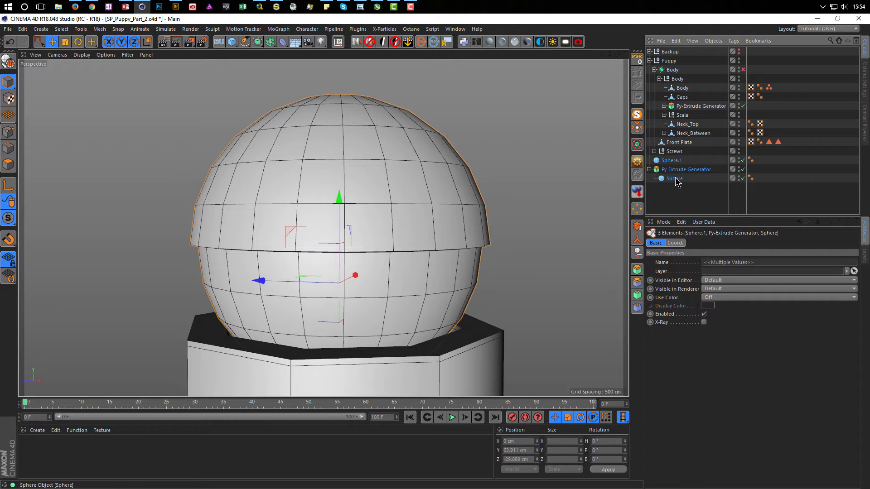
{"action": "key", "text": "alt+g"}
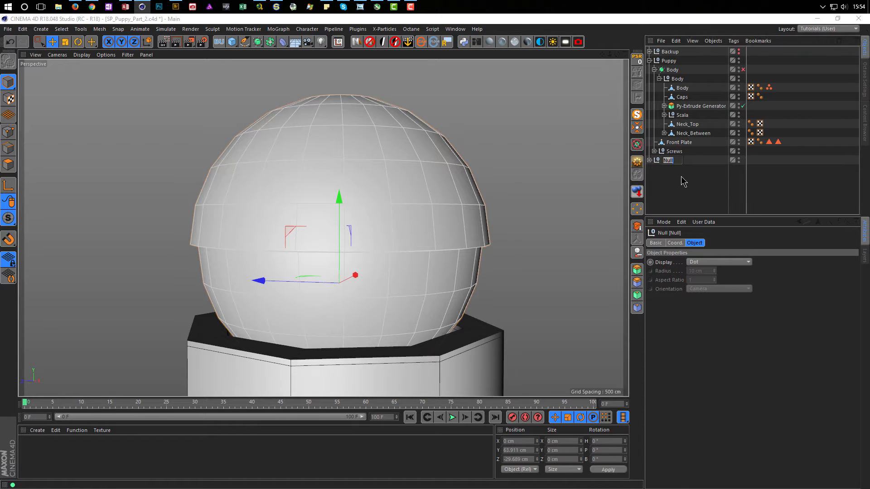
{"action": "key", "text": "Return"}
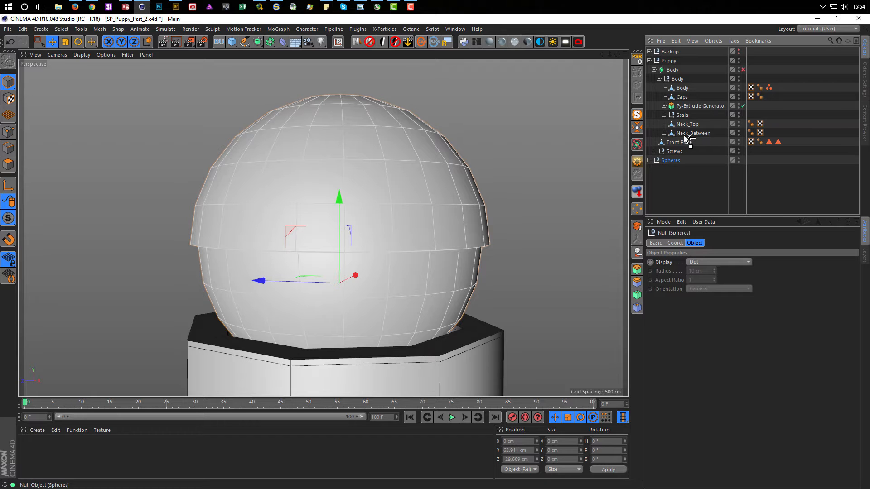
{"action": "left_click_drag", "start_coordinate": [684, 136], "coordinate": [685, 138]}
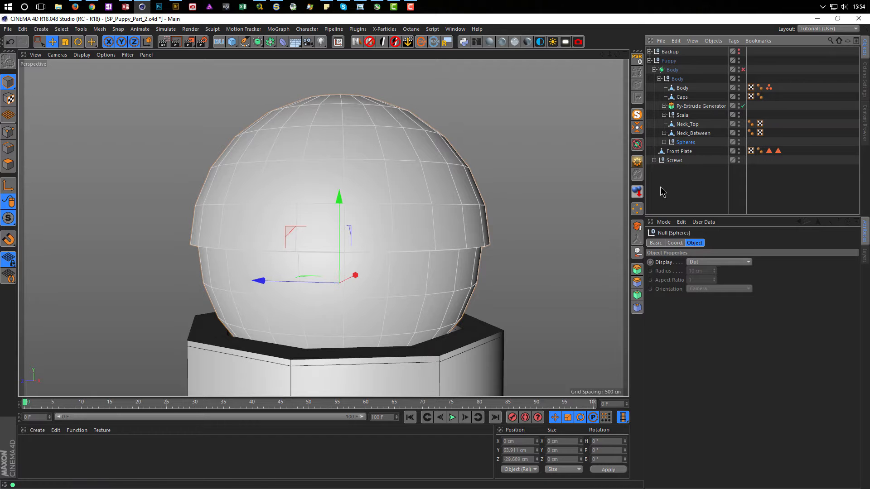
- Enable the Body subdivision surface and inspect the smoothed shell rim up close
{"action": "left_click", "coordinate": [743, 69]}
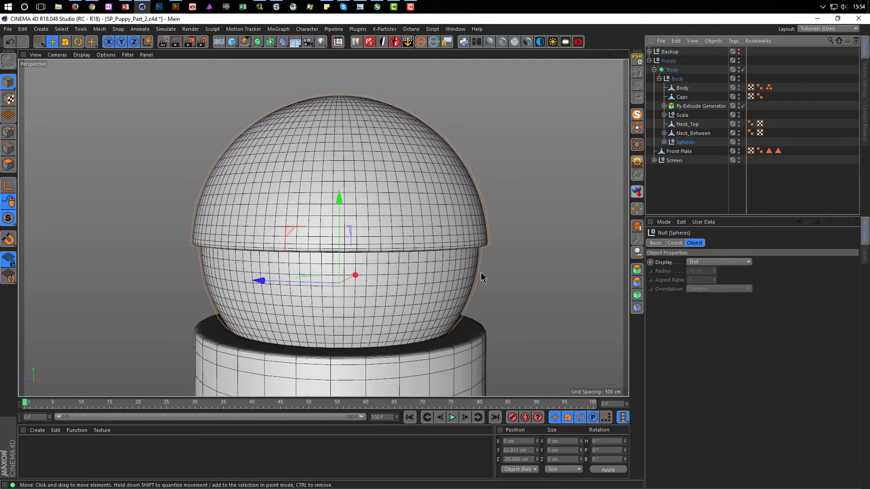
{"action": "scroll", "coordinate": [413, 268], "scroll_direction": "up", "scroll_amount": 5}
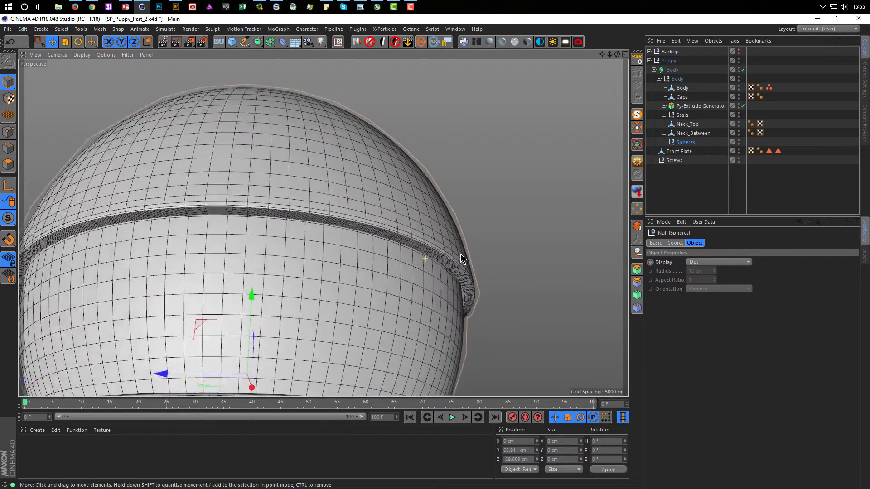
{"action": "scroll", "coordinate": [460, 258], "scroll_direction": "up", "scroll_amount": 6}
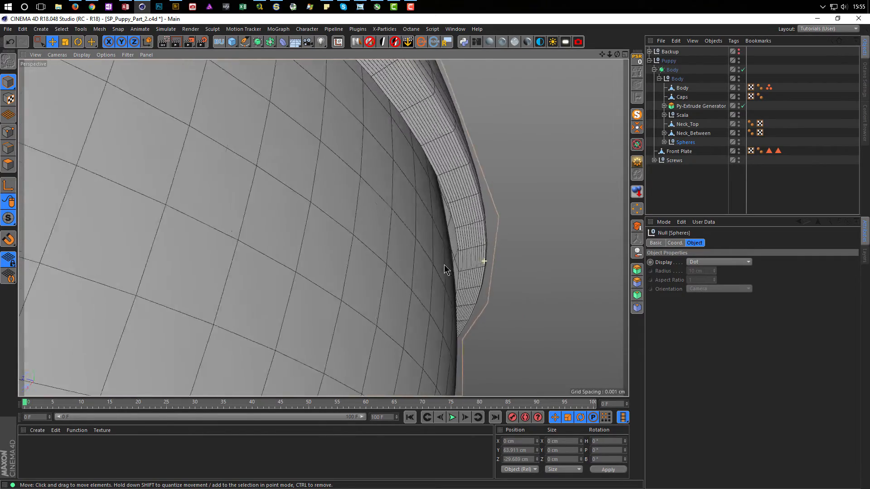
{"action": "scroll", "coordinate": [444, 270], "scroll_direction": "up", "scroll_amount": 6}
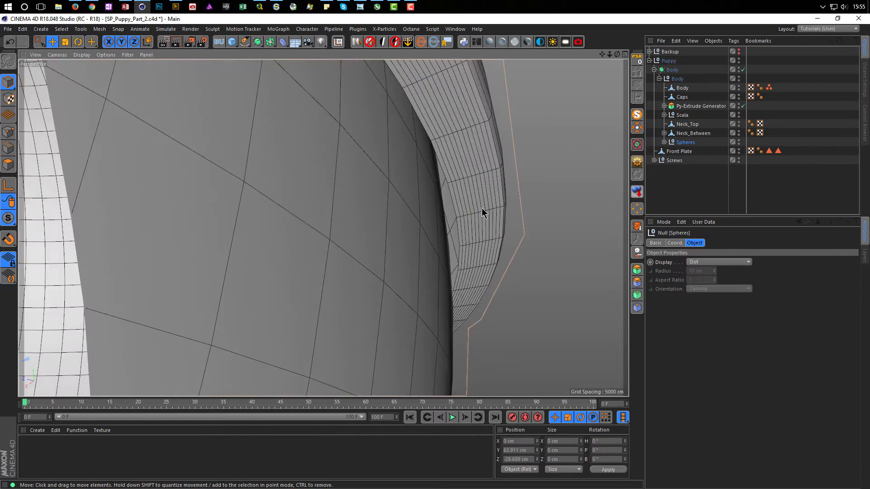
{"action": "scroll", "coordinate": [482, 208], "scroll_direction": "up", "scroll_amount": 4}
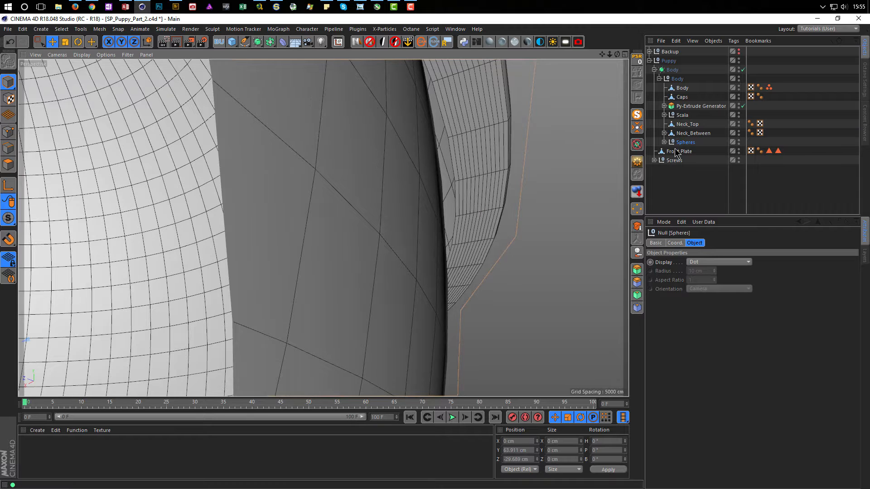
- Enable Create Caps on the Py-Extrude Generator inside the Spheres group and check the shell rim
{"action": "left_click", "coordinate": [664, 142]}
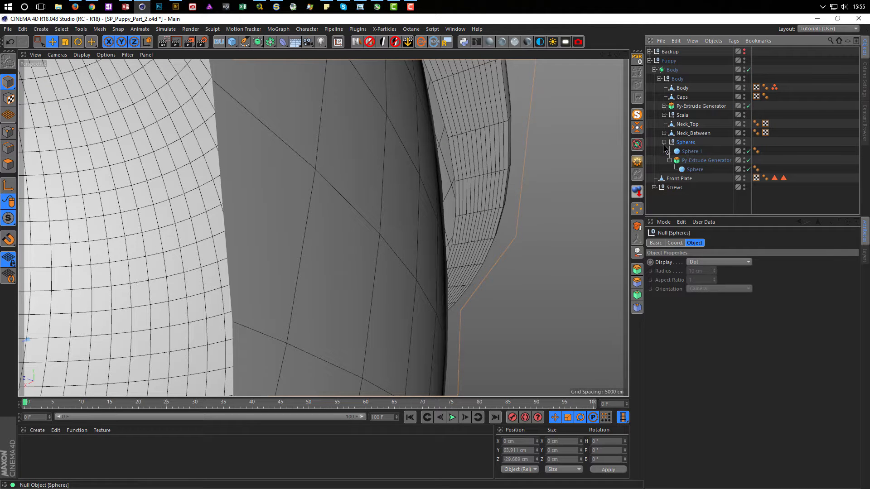
{"action": "left_click", "coordinate": [702, 160]}
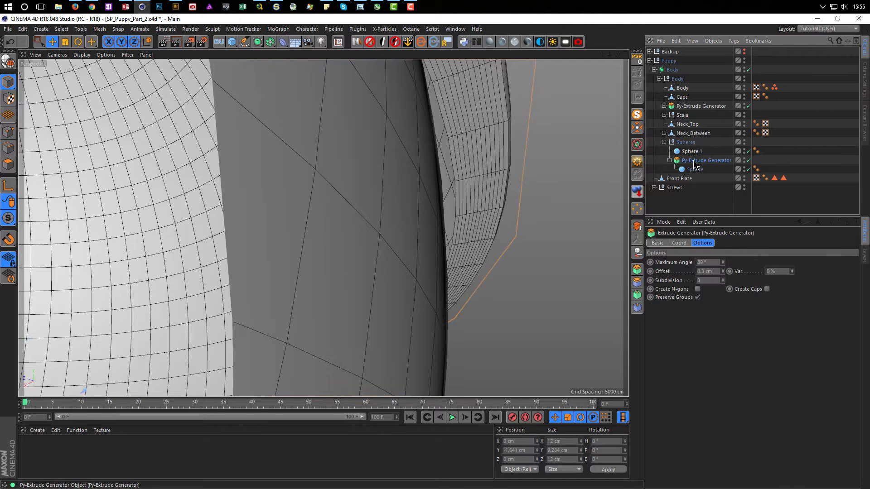
{"action": "left_click", "coordinate": [766, 289]}
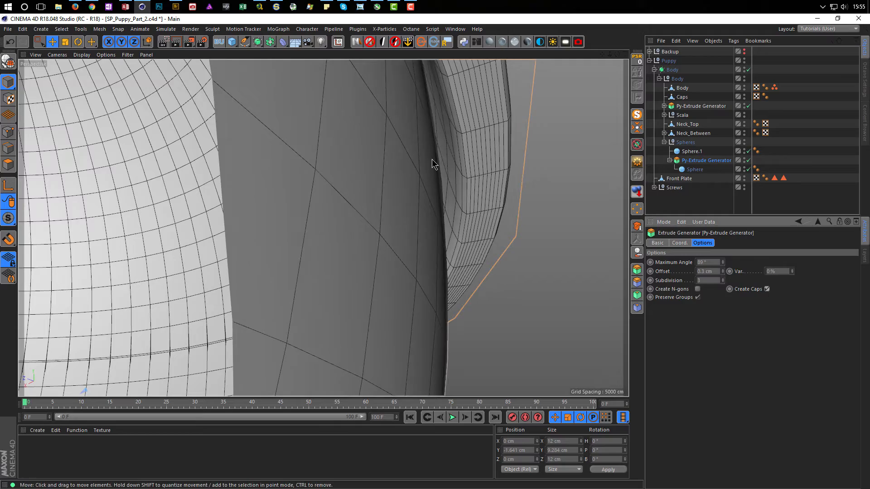
{"action": "left_click_drag", "start_coordinate": [470, 225], "coordinate": [495, 239], "text": "alt"}
{"action": "right_click_drag", "start_coordinate": [495, 239], "coordinate": [359, 267], "text": "alt"}
{"action": "left_click_drag", "start_coordinate": [399, 252], "coordinate": [425, 200], "text": "alt"}
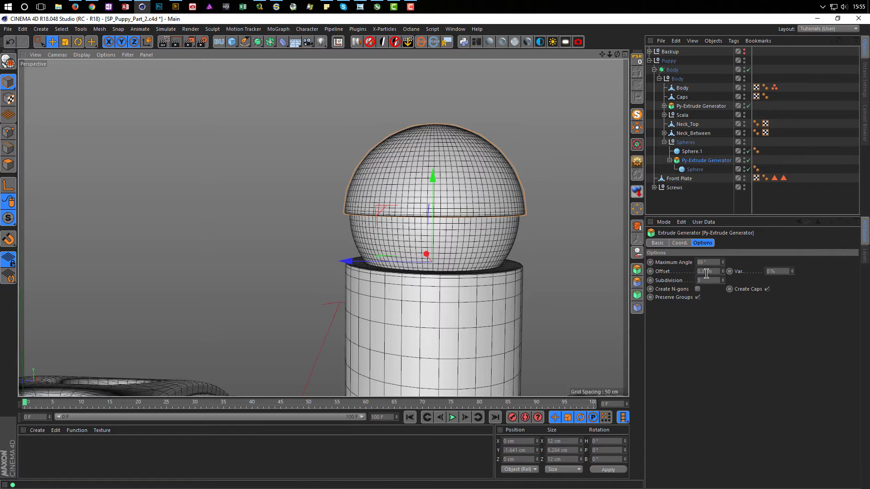
- Set the shell generator's offset to 0.5 cm and check the cap on the neck from several angles
{"action": "left_click_drag", "start_coordinate": [701, 273], "coordinate": [710, 273]}
{"action": "type", "text": "5"}
{"action": "key", "text": "Return"}
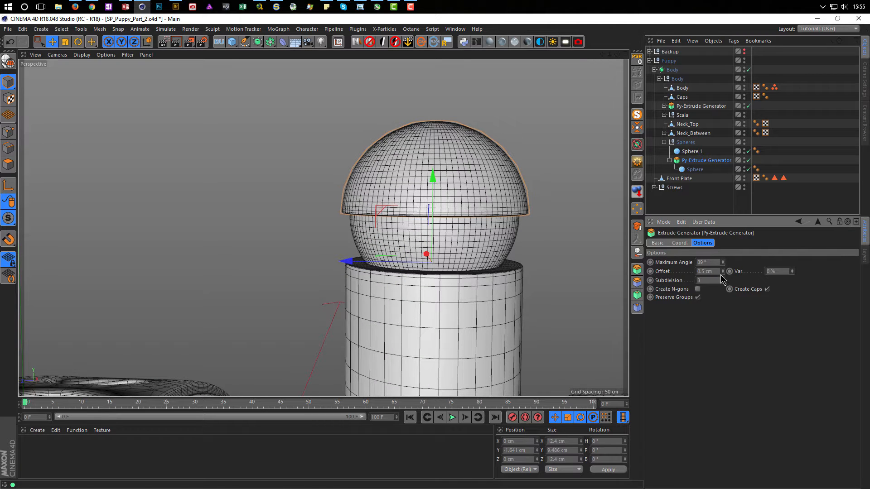
{"action": "mouse_move", "coordinate": [471, 200]}
{"action": "left_mouse_down", "text": "alt"}
{"action": "mouse_move", "coordinate": [428, 251]}
{"action": "mouse_move", "coordinate": [444, 210]}
{"action": "mouse_move", "coordinate": [465, 188]}
{"action": "left_mouse_up", "text": "alt"}
{"action": "right_click_drag", "start_coordinate": [488, 247], "coordinate": [572, 237], "text": "alt"}
{"action": "right_click_drag", "start_coordinate": [511, 256], "coordinate": [413, 274], "text": "alt"}
{"action": "right_click", "coordinate": [413, 274]}
{"action": "scroll", "coordinate": [412, 271], "scroll_direction": "down", "scroll_amount": 5}
{"action": "left_click_drag", "start_coordinate": [443, 304], "coordinate": [416, 268], "text": "alt"}
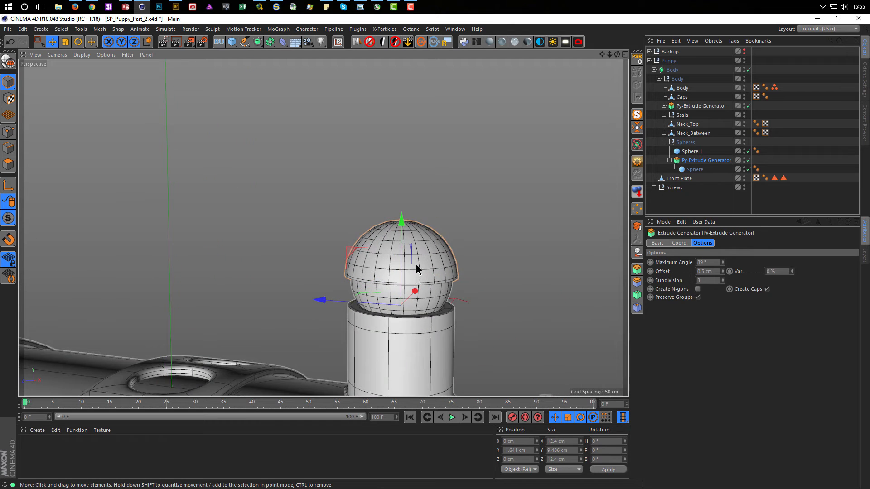
{"action": "right_click_drag", "start_coordinate": [416, 268], "coordinate": [448, 255], "text": "alt"}
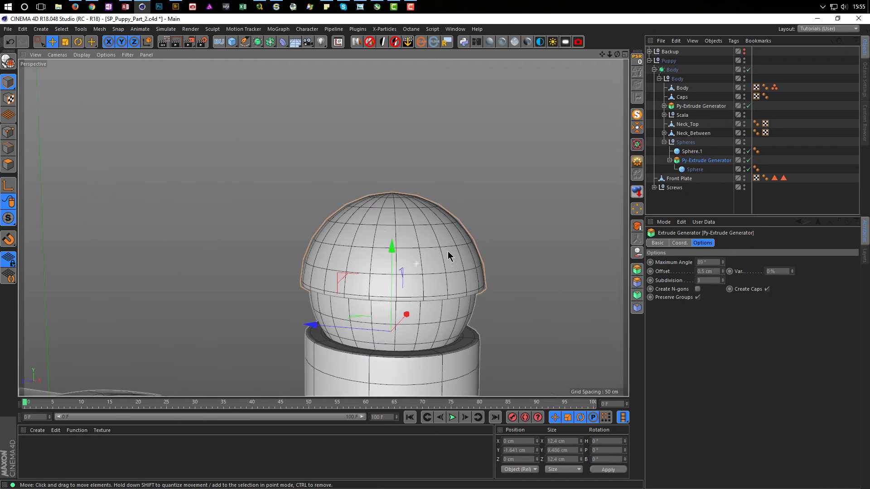
- Try tilting the hemisphere cap about 4° in pitch, and undo the rotation
{"action": "left_click", "coordinate": [692, 169]}
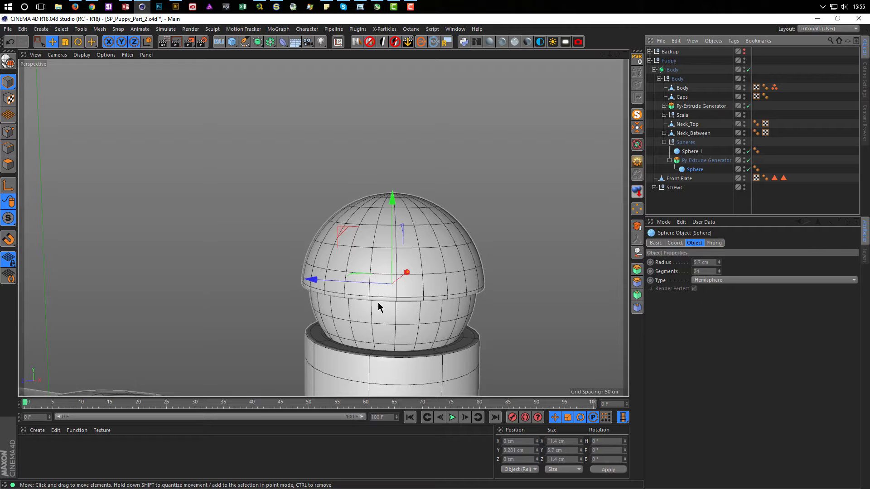
{"action": "key", "text": "r"}
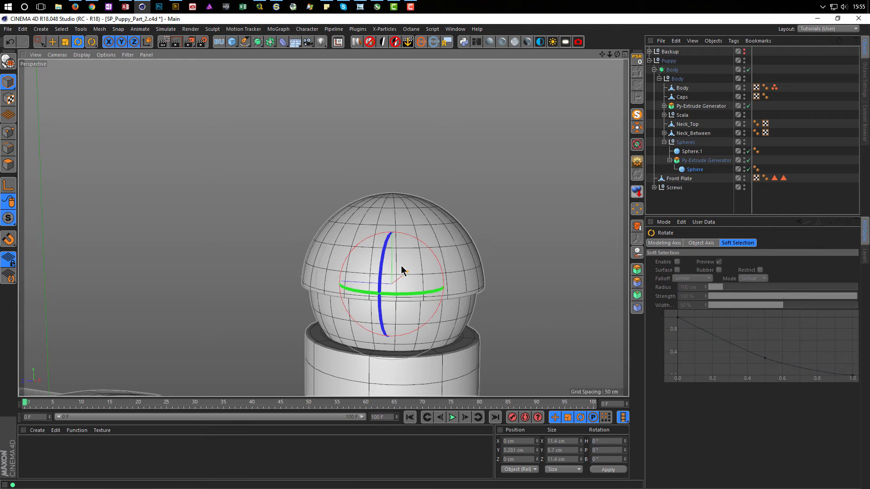
{"action": "left_click_drag", "start_coordinate": [442, 288], "coordinate": [414, 262]}
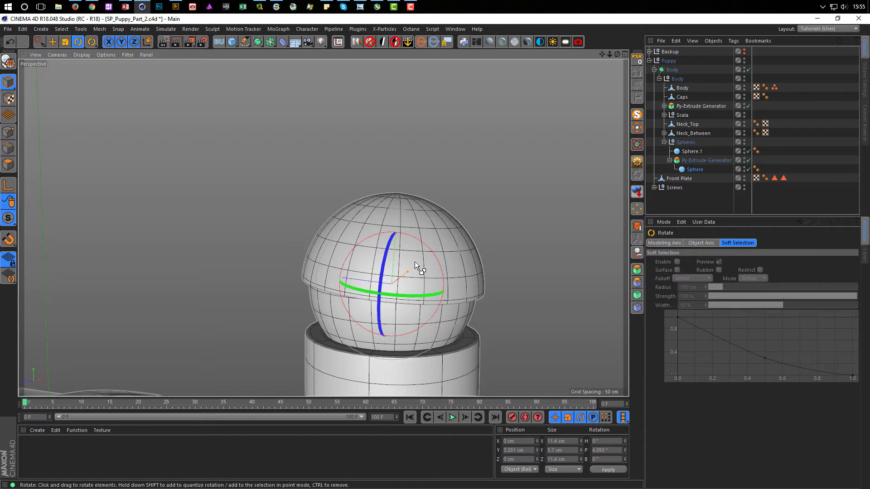
{"action": "key", "text": "ctrl+z"}
- Switch to the SP_Dog_0003.c4d project, turn off its subdivision smoothing and examine the tail's base on the body
{"action": "right_click_drag", "start_coordinate": [415, 267], "coordinate": [322, 322], "text": "alt"}
{"action": "middle_click_drag", "start_coordinate": [347, 292], "coordinate": [321, 226], "text": "alt"}
{"action": "left_click_drag", "start_coordinate": [370, 256], "coordinate": [372, 281], "text": "alt"}
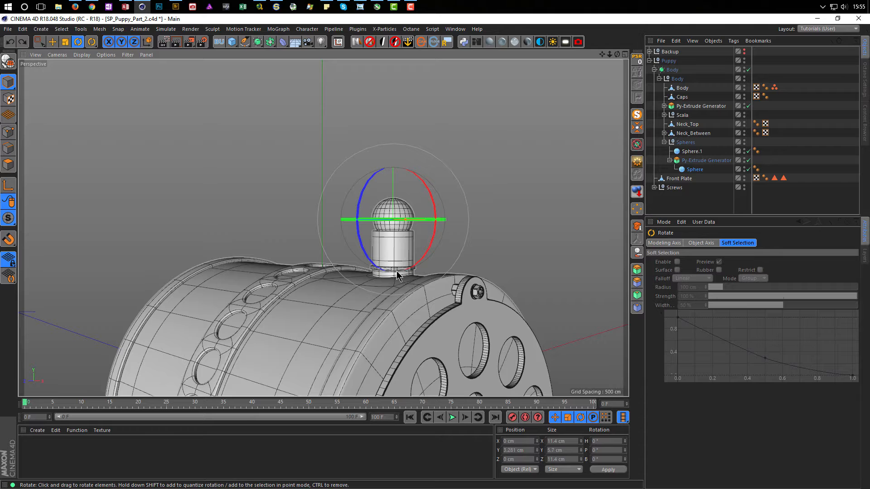
{"action": "left_click_drag", "start_coordinate": [250, 273], "coordinate": [289, 255], "text": "alt"}
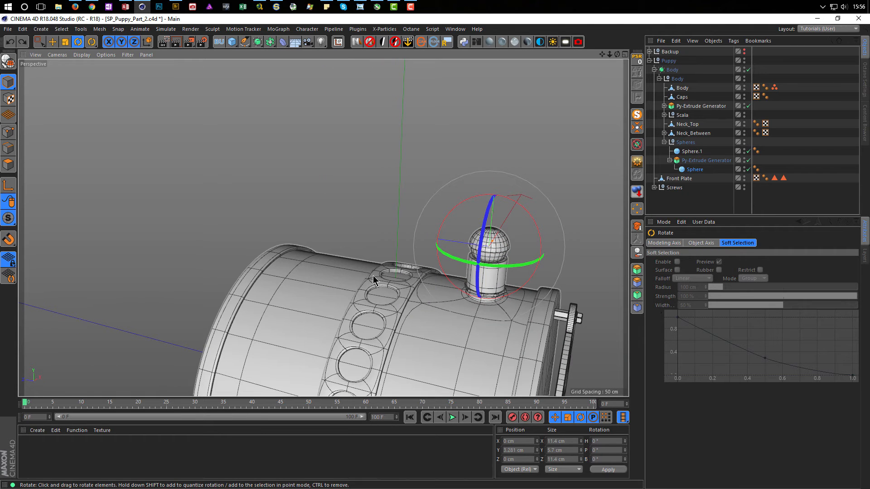
{"action": "key", "text": "v"}
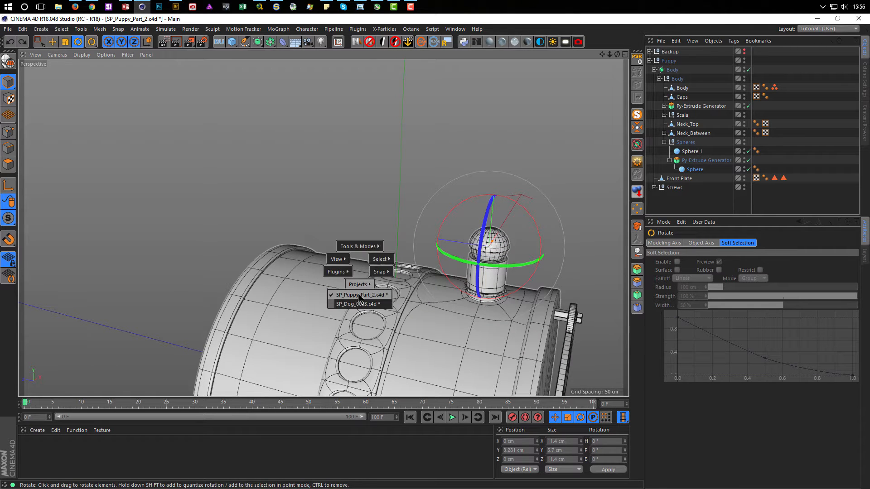
{"action": "left_click", "coordinate": [358, 306]}
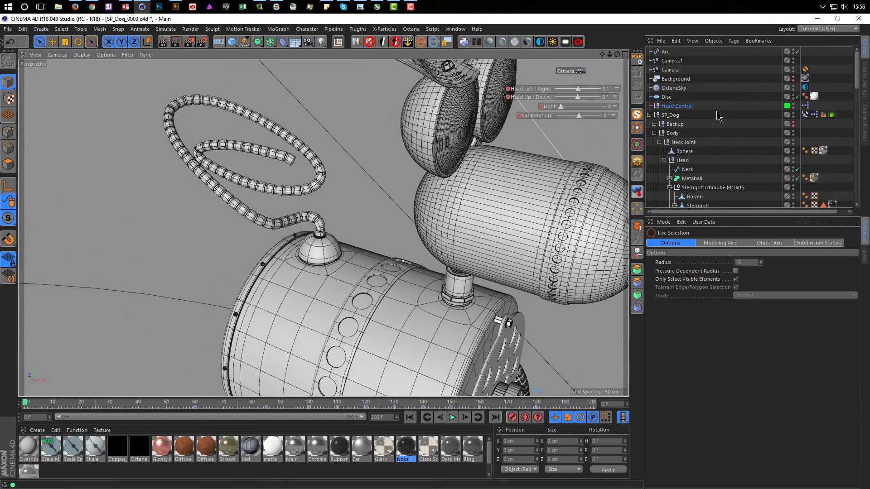
{"action": "left_click", "coordinate": [637, 145]}
{"action": "right_click_drag", "start_coordinate": [317, 261], "coordinate": [359, 244], "text": "alt"}
{"action": "left_click_drag", "start_coordinate": [359, 244], "coordinate": [330, 231], "text": "alt"}
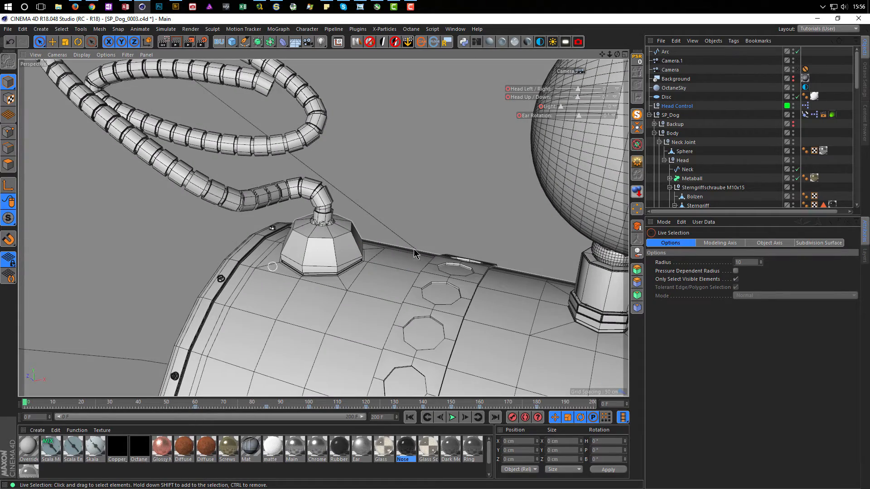
- Return to the SP_Puppy_Part_2.c4d project and disable the Body subdivision surface
{"action": "key", "text": "v"}
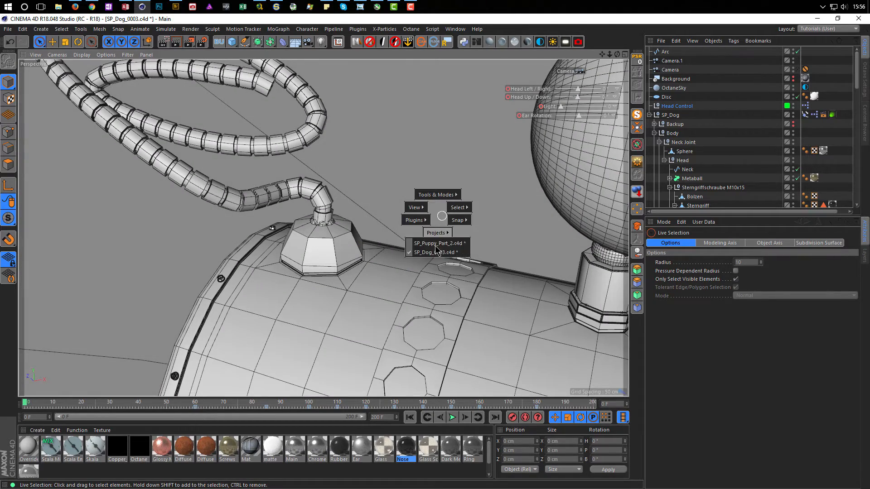
{"action": "left_click", "coordinate": [417, 266]}
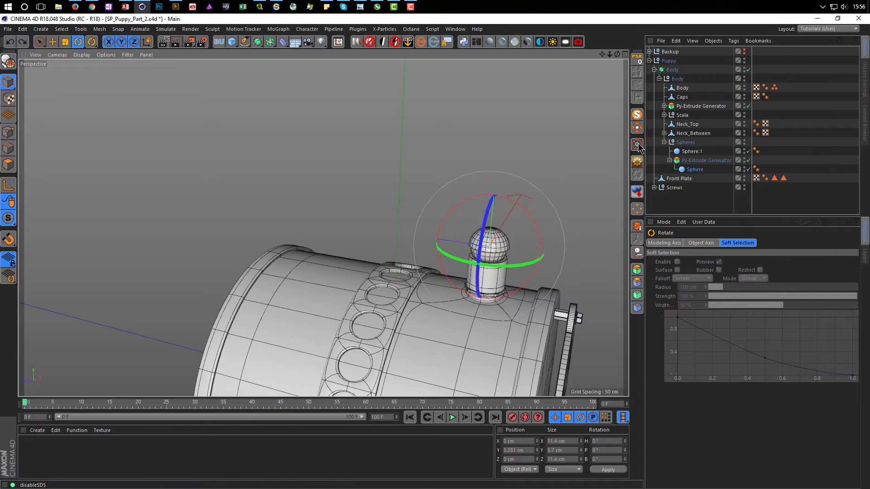
{"action": "key", "text": "q"}
{"action": "left_click_drag", "start_coordinate": [305, 277], "coordinate": [285, 267], "text": "alt"}
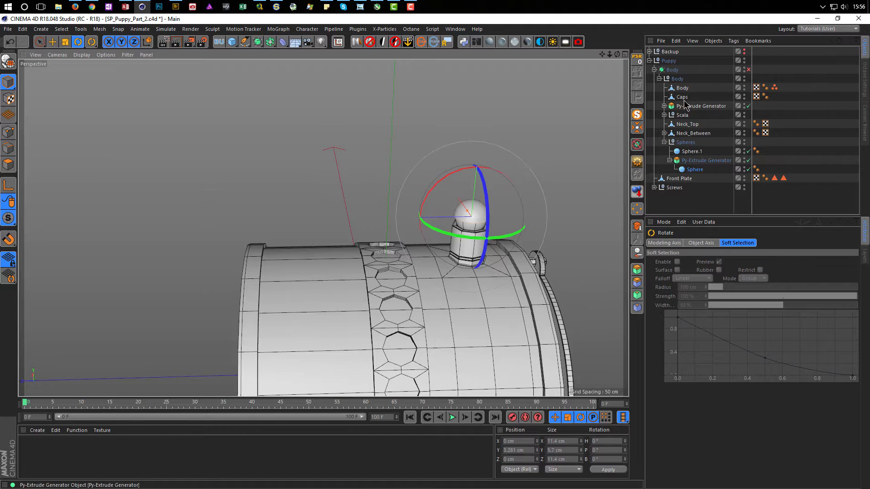
- Cut an edge loop around the Body mesh between the perforated band and the rear cap, at about 78 %
{"action": "left_click", "coordinate": [410, 254]}
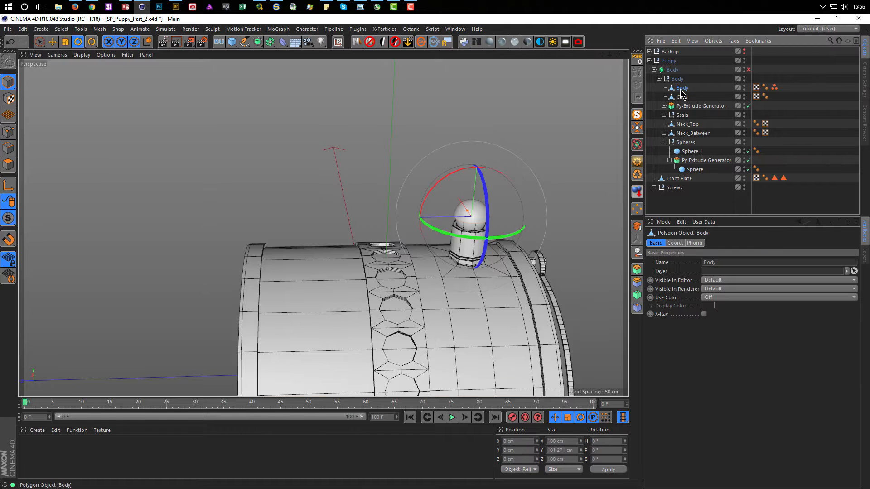
{"action": "left_click", "coordinate": [9, 148]}
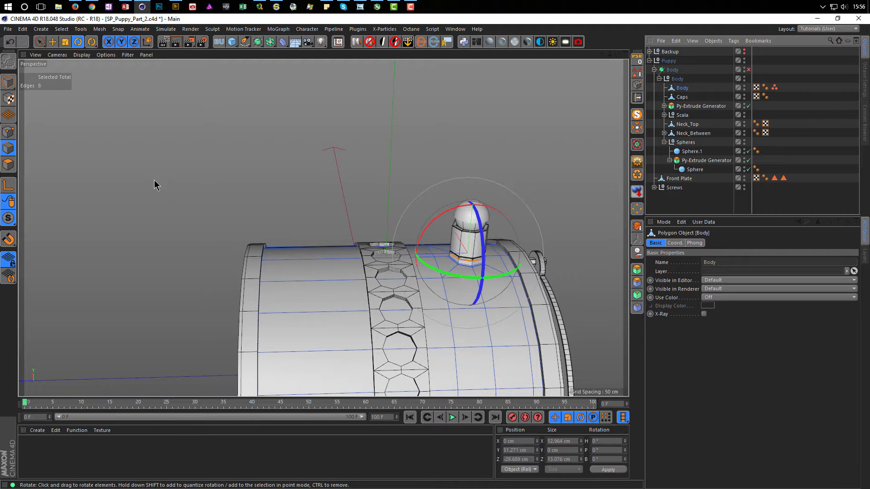
{"action": "key", "text": "m"}
{"action": "key", "text": "l"}
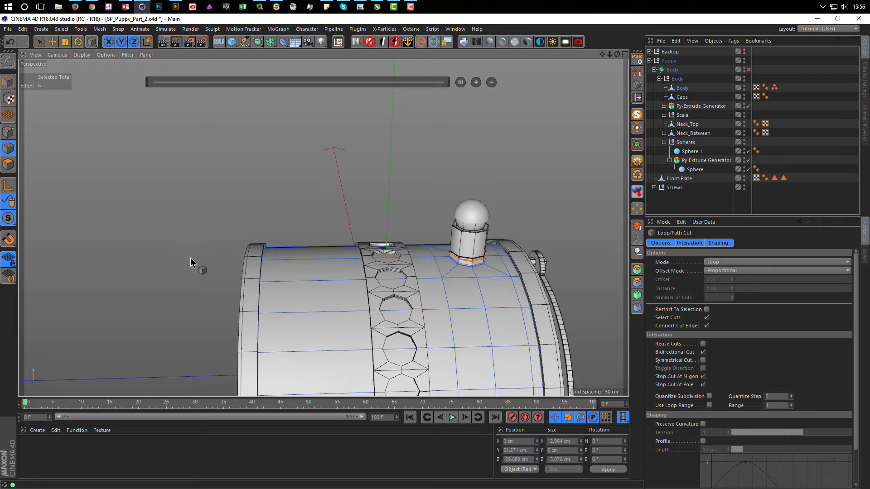
{"action": "left_click", "coordinate": [300, 279]}
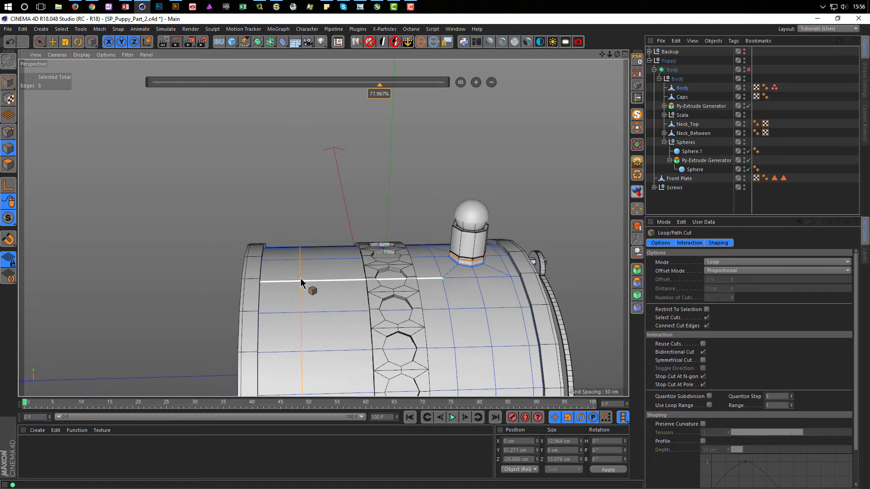
- Bevel the new edge loop with a 12 cm offset and a subdivision of 1
{"action": "right_click", "coordinate": [331, 282]}
{"action": "left_click", "coordinate": [358, 295]}
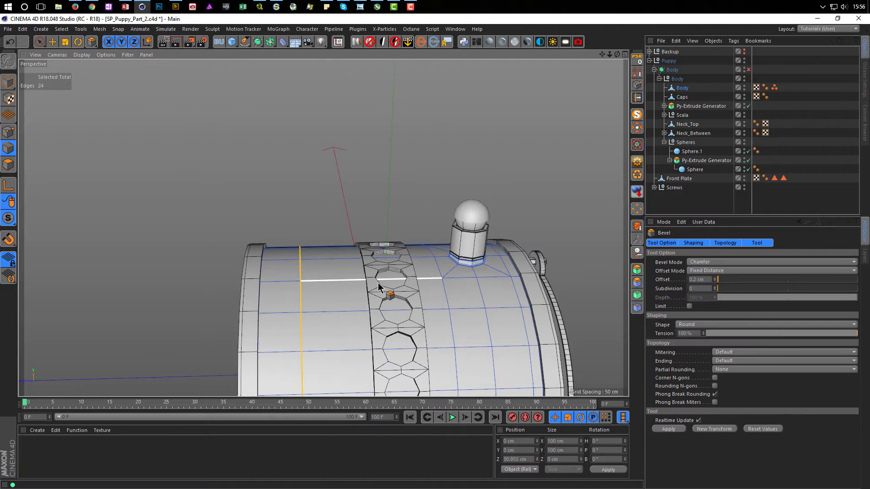
{"action": "left_click", "coordinate": [715, 287]}
{"action": "double_click", "coordinate": [711, 280]}
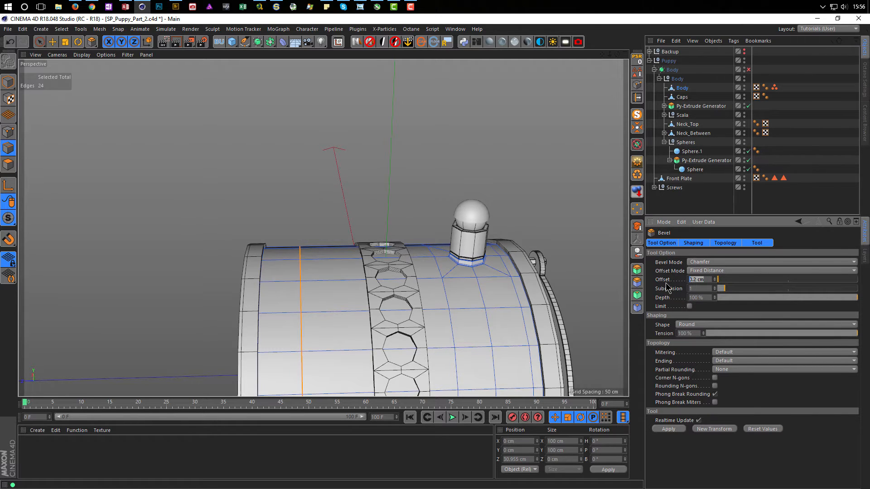
{"action": "key", "text": "Return"}
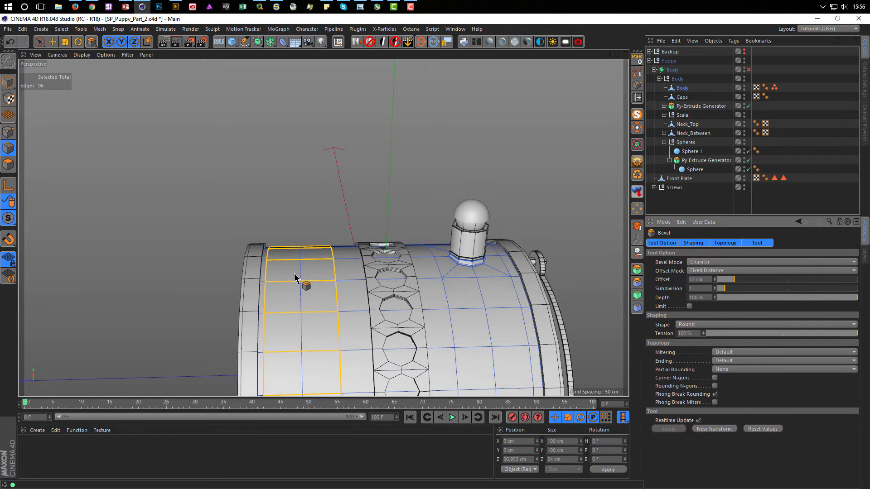
- Examine the spacing of the beveled loops on the body from the top and in perspective
{"action": "left_click_drag", "start_coordinate": [338, 277], "coordinate": [334, 267], "text": "alt"}
{"action": "middle_click", "coordinate": [334, 267]}
{"action": "middle_click", "coordinate": [408, 203]}
{"action": "right_click_drag", "start_coordinate": [400, 194], "coordinate": [345, 202], "text": "alt"}
{"action": "middle_click_drag", "start_coordinate": [353, 202], "coordinate": [349, 233], "text": "alt"}
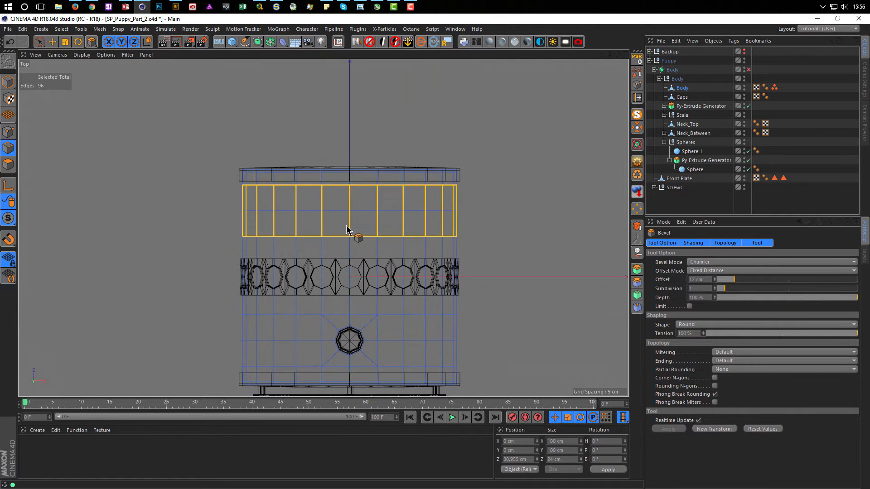
{"action": "middle_click", "coordinate": [500, 253]}
{"action": "middle_click", "coordinate": [229, 168]}
{"action": "scroll", "coordinate": [294, 277], "scroll_direction": "up", "scroll_amount": 2}
{"action": "left_click_drag", "start_coordinate": [301, 283], "coordinate": [203, 250], "text": "alt"}
- Connect the centre point on top of the body's rear section diagonally to its four surrounding corner points
{"action": "left_click", "coordinate": [8, 132]}
{"action": "left_click_drag", "start_coordinate": [272, 257], "coordinate": [200, 261], "text": "alt"}
{"action": "key", "text": "0"}
{"action": "key", "text": "space"}
{"action": "key", "text": "space"}
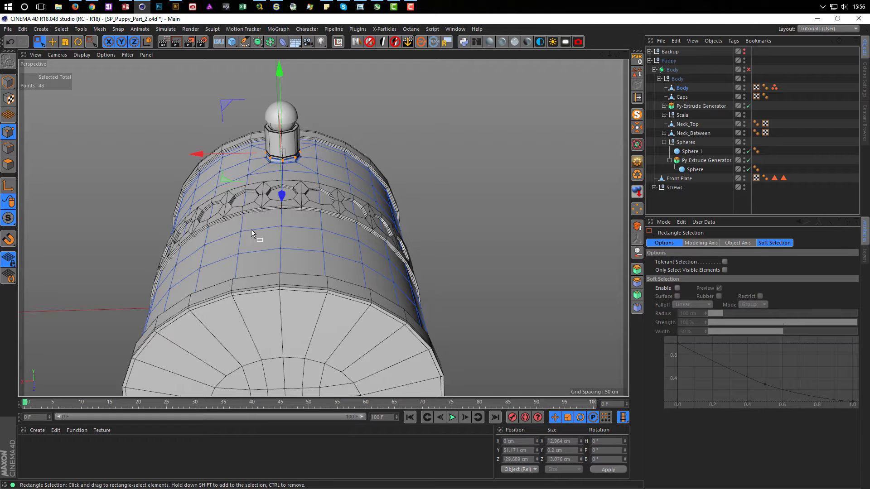
{"action": "key", "text": "9"}
{"action": "left_click_drag", "start_coordinate": [267, 248], "coordinate": [264, 228], "text": "alt"}
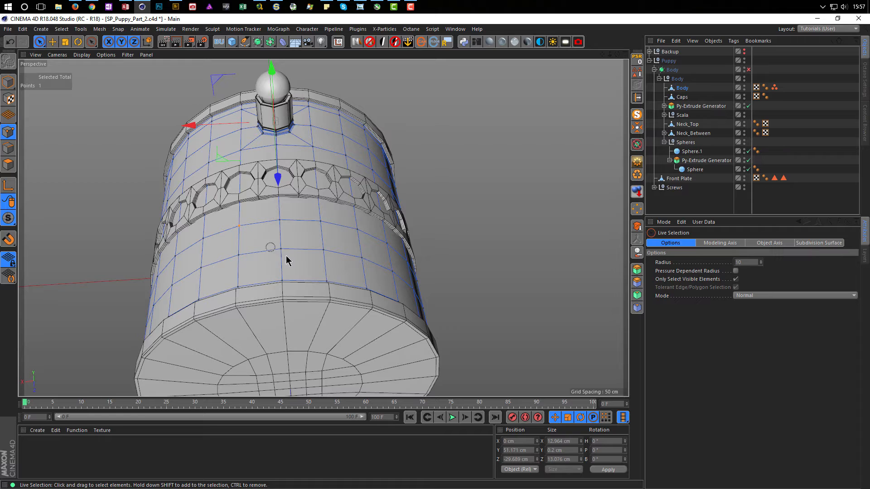
{"action": "left_click", "coordinate": [328, 282], "text": "shift"}
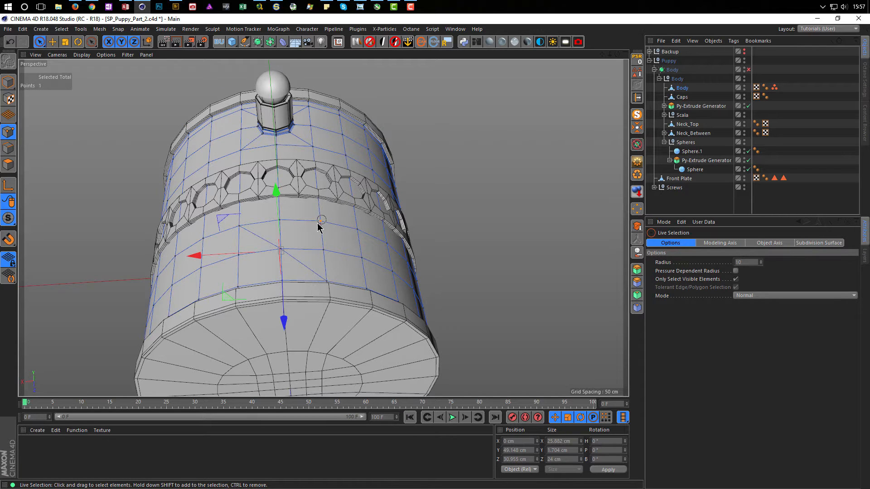
{"action": "left_click", "coordinate": [239, 286], "text": "shift"}
{"action": "key", "text": "m"}
{"action": "key", "text": "m"}
- Bevel the centre point of the diagonals into an octagon with an 11 cm offset and a subdivision of 0
{"action": "left_click_drag", "start_coordinate": [291, 262], "coordinate": [354, 260], "text": "alt"}
{"action": "left_click", "coordinate": [289, 246]}
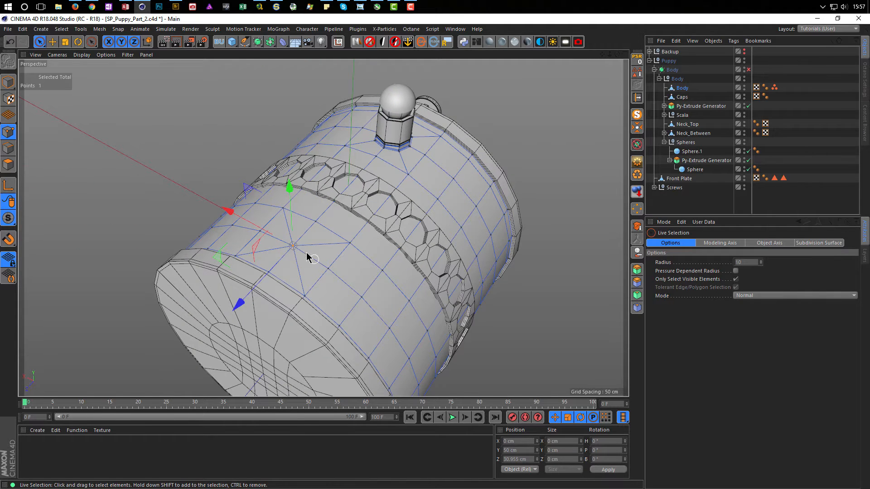
{"action": "right_click_drag", "start_coordinate": [306, 252], "coordinate": [335, 251], "text": "alt"}
{"action": "key", "text": "m"}
{"action": "key", "text": "s"}
{"action": "left_click_drag", "start_coordinate": [326, 268], "coordinate": [362, 267]}
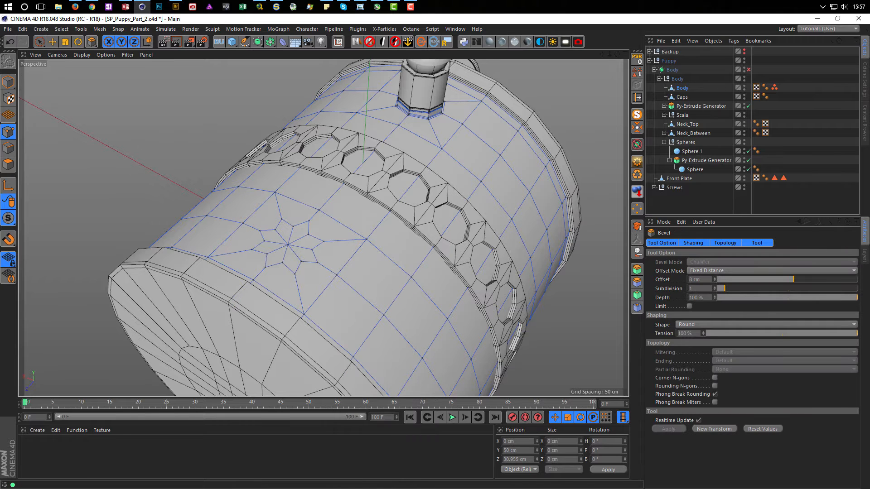
{"action": "left_click", "coordinate": [715, 290]}
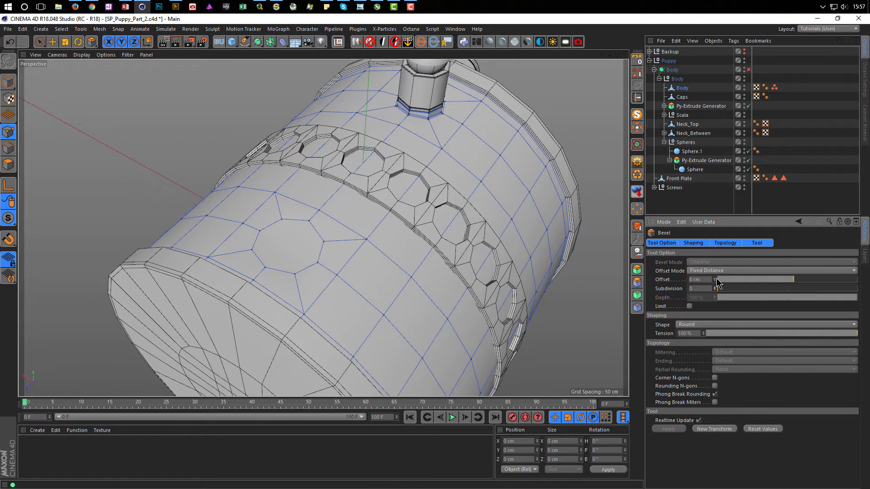
{"action": "left_click_drag", "start_coordinate": [716, 282], "coordinate": [716, 282]}
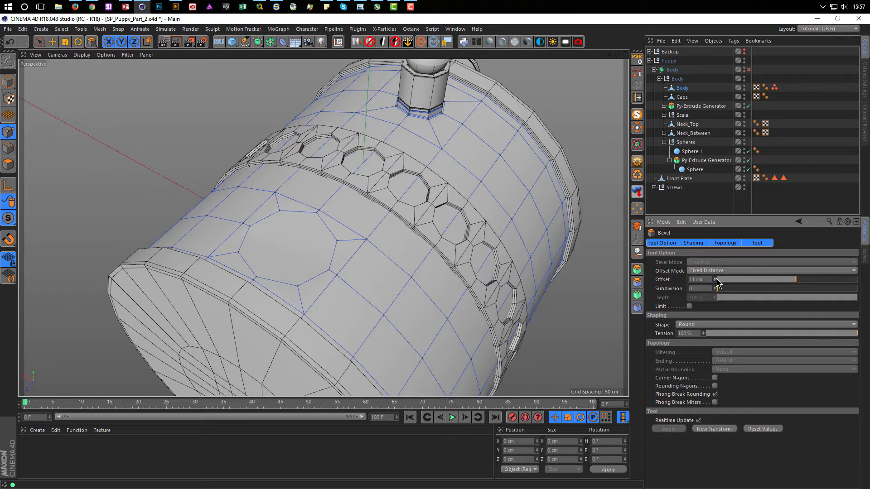
- Delete the octagonal polygon on top of the body's rear section to open a hole
{"action": "left_click_drag", "start_coordinate": [346, 227], "coordinate": [453, 259], "text": "alt"}
{"action": "right_click_drag", "start_coordinate": [303, 223], "coordinate": [330, 213], "text": "alt"}
{"action": "middle_click_drag", "start_coordinate": [334, 234], "coordinate": [355, 296], "text": "alt"}
{"action": "left_click_drag", "start_coordinate": [358, 287], "coordinate": [376, 278], "text": "alt"}
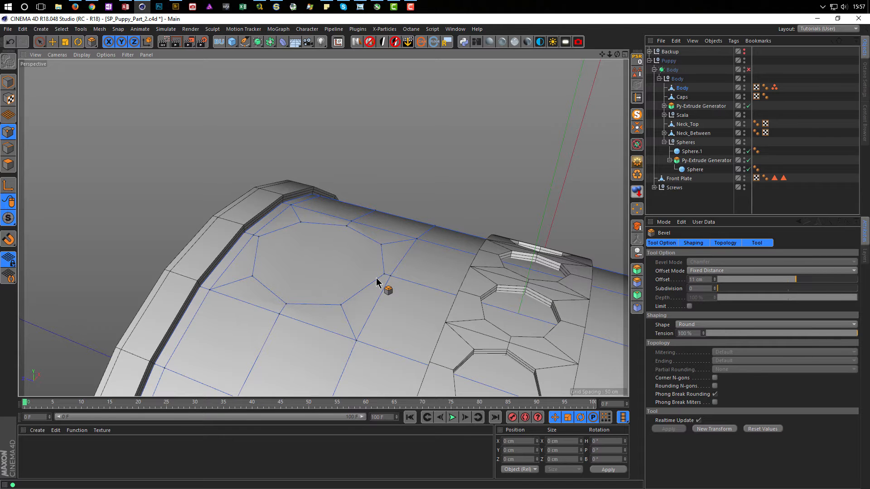
{"action": "left_click", "coordinate": [8, 165]}
{"action": "left_click", "coordinate": [303, 262]}
{"action": "key", "text": "Delete"}
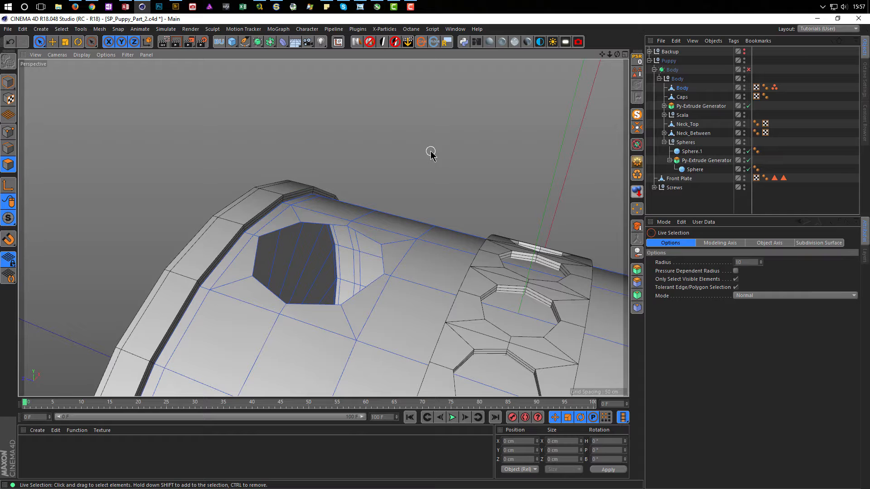
- Select the octagonal hole's edge loop and extrude it inward by scaling it to about 96 % horizontally
{"action": "left_click", "coordinate": [9, 148]}
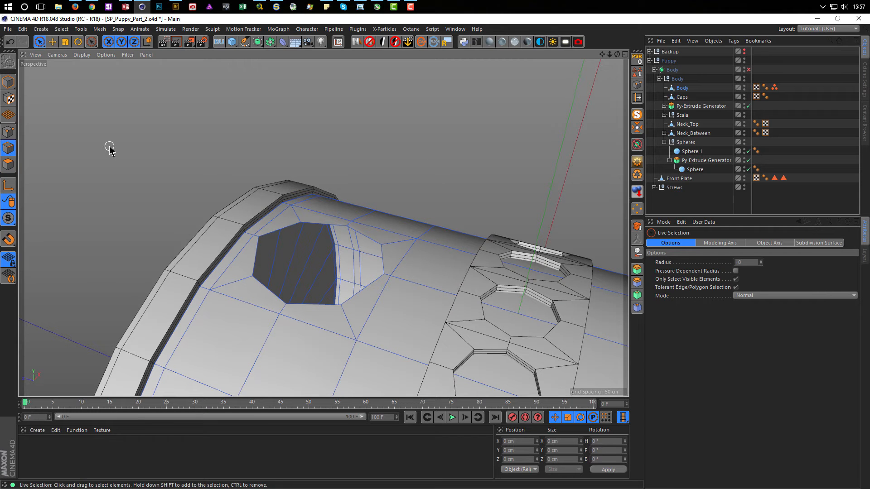
{"action": "key", "text": "u"}
{"action": "key", "text": "l"}
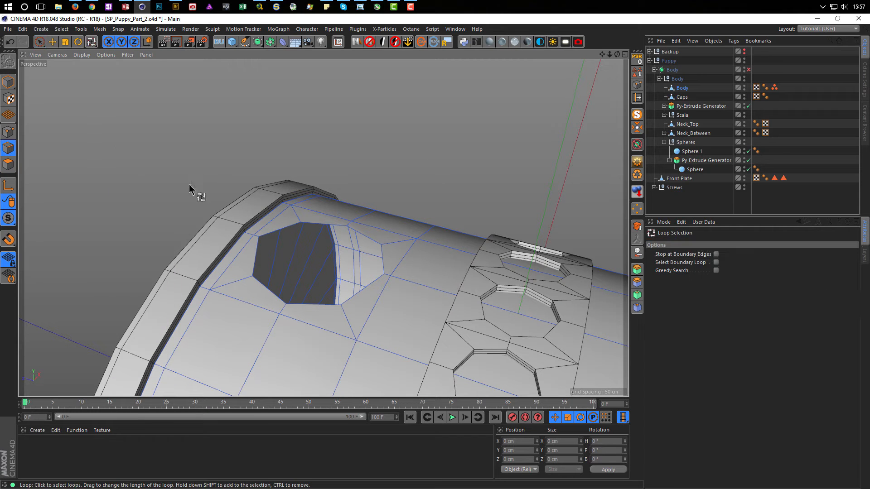
{"action": "left_click", "coordinate": [341, 233]}
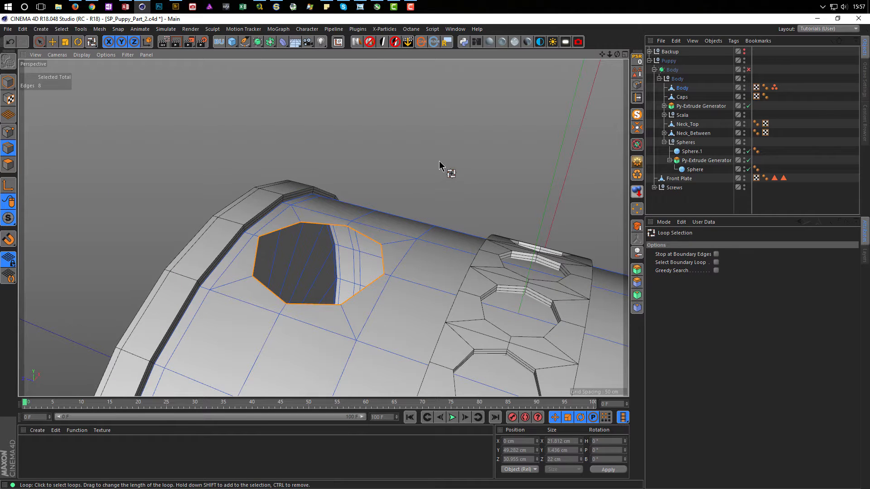
{"action": "key", "text": "t"}
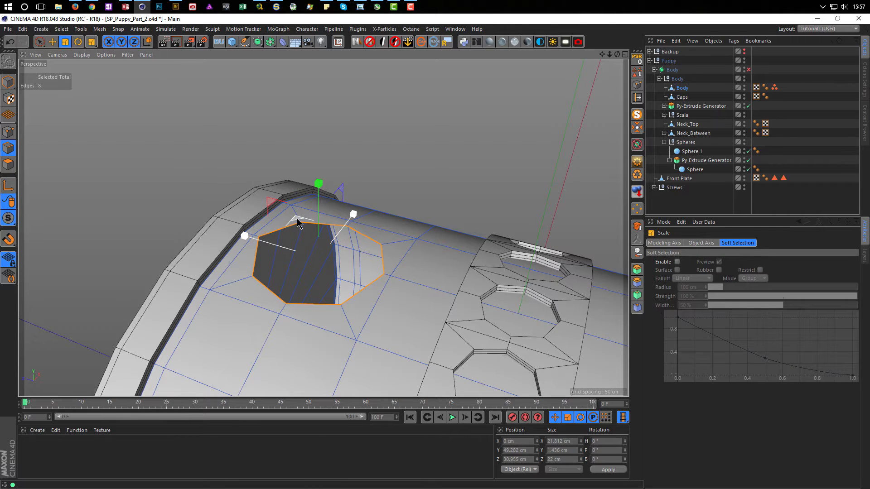
{"action": "left_click_drag", "start_coordinate": [297, 218], "coordinate": [303, 246]}
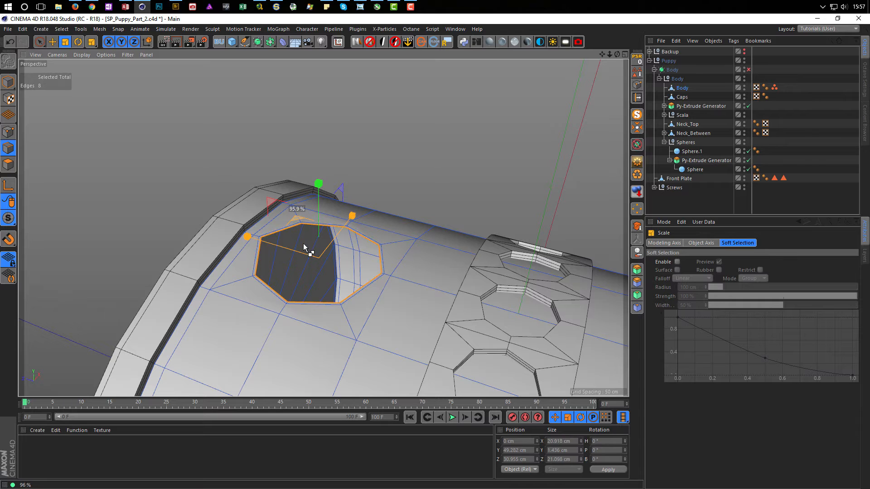
- Extrude the hole's edge loop upward and taper it inward to an opening about 9.6 cm wide
{"action": "key", "text": "e"}
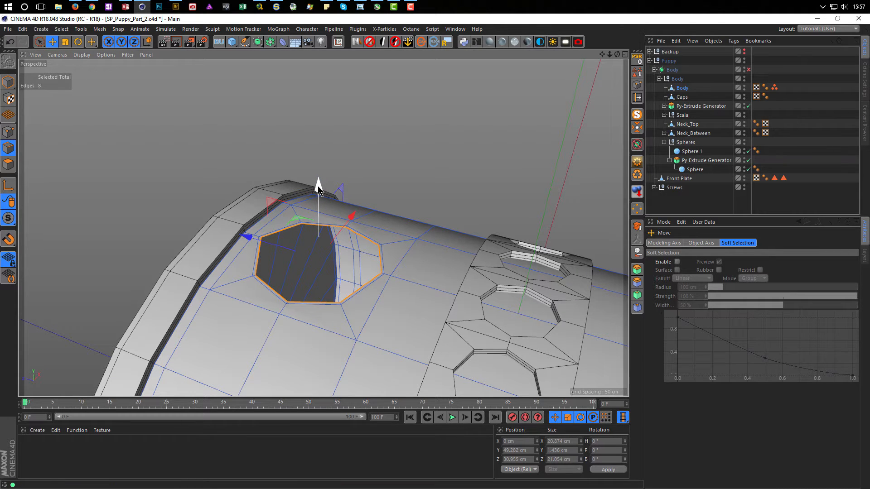
{"action": "left_click_drag", "start_coordinate": [317, 186], "coordinate": [317, 135]}
{"action": "key", "text": "t"}
{"action": "left_click_drag", "start_coordinate": [553, 159], "coordinate": [354, 211]}
{"action": "scroll", "coordinate": [360, 217], "scroll_direction": "up", "scroll_amount": 2}
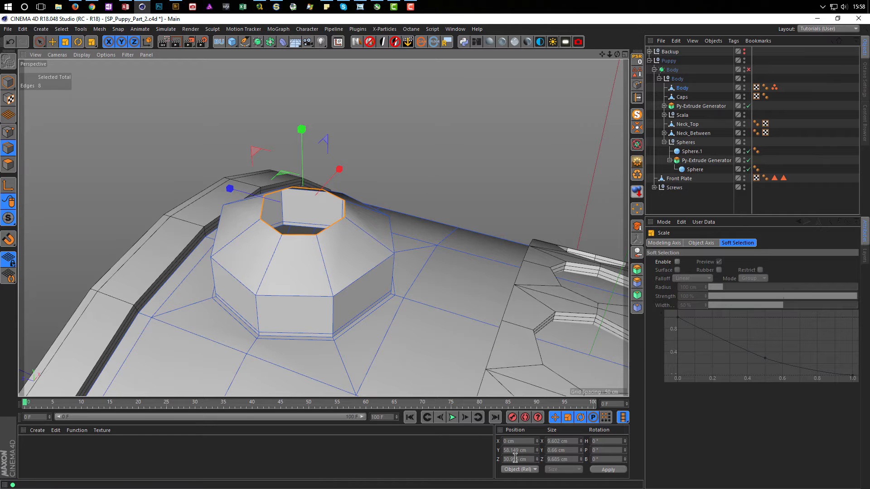
- Flatten the tail base's top opening to a Y size of 0 cm and close it with a polygon
{"action": "left_click", "coordinate": [562, 448]}
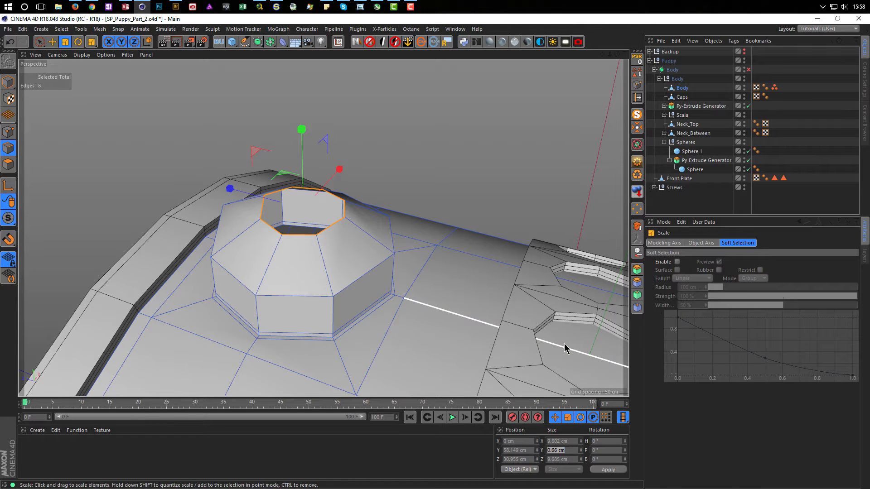
{"action": "key", "text": "Return"}
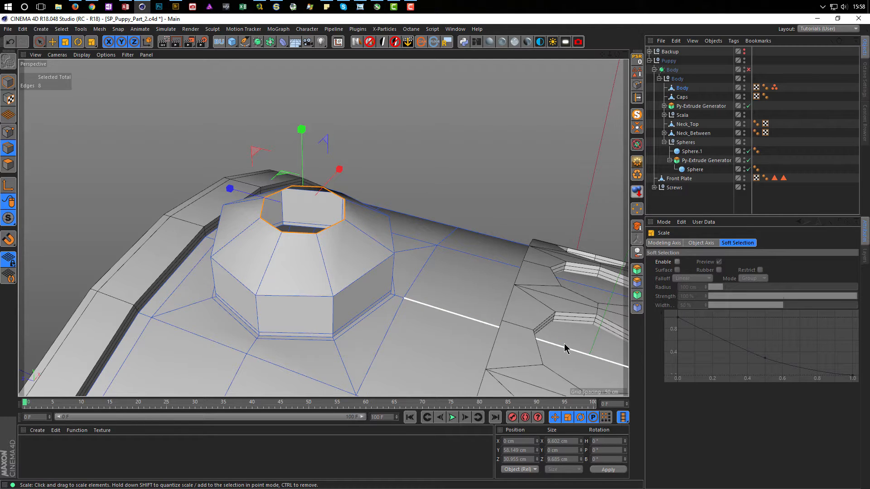
{"action": "right_click", "coordinate": [521, 313]}
{"action": "left_click", "coordinate": [552, 316]}
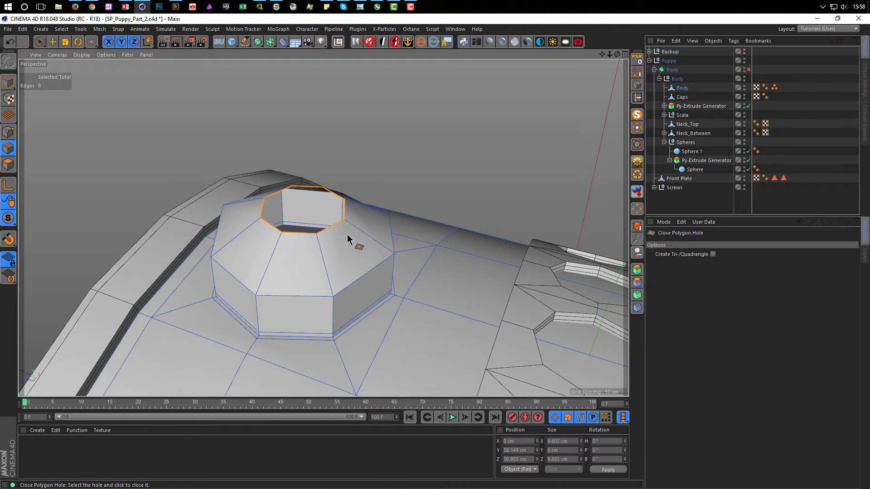
{"action": "left_click", "coordinate": [337, 226]}
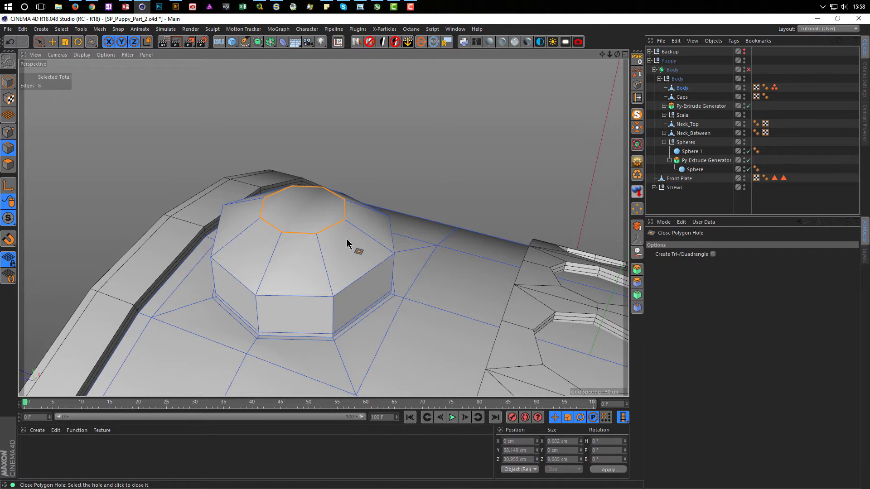
{"action": "left_click_drag", "start_coordinate": [320, 202], "coordinate": [425, 177], "text": "alt"}
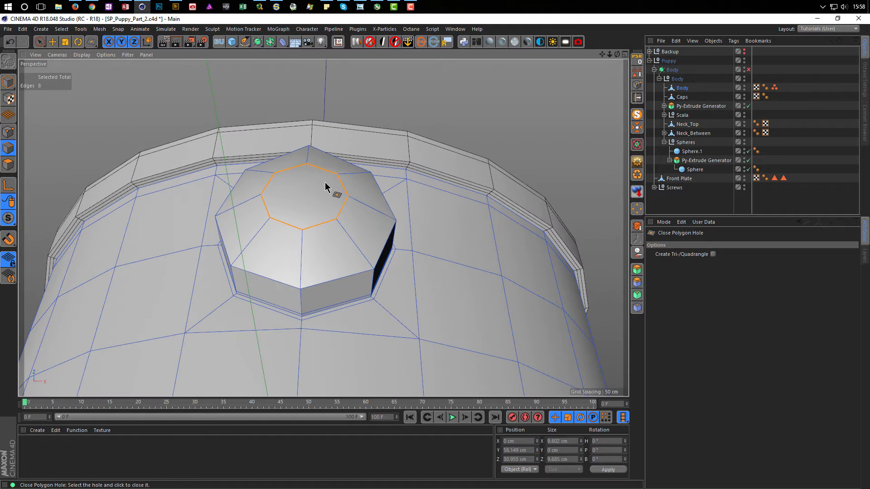
{"action": "right_click_drag", "start_coordinate": [315, 184], "coordinate": [321, 182], "text": "alt"}
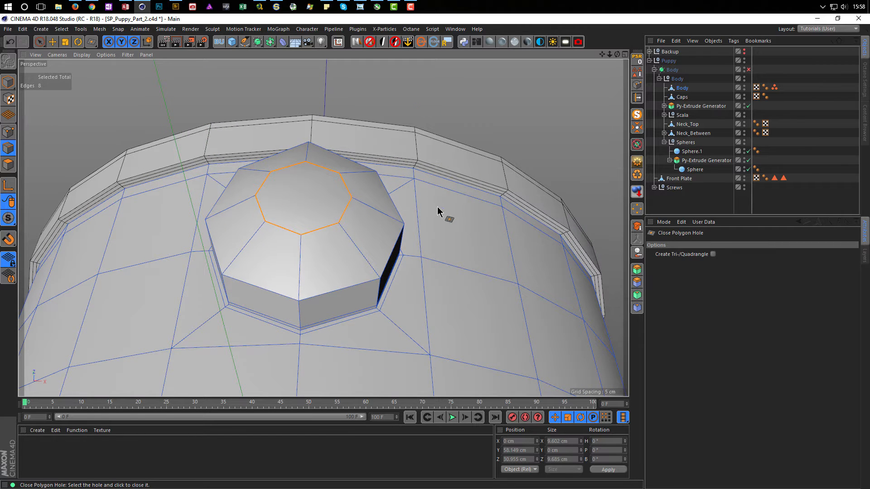
{"action": "key", "text": "k"}
{"action": "key", "text": "k"}
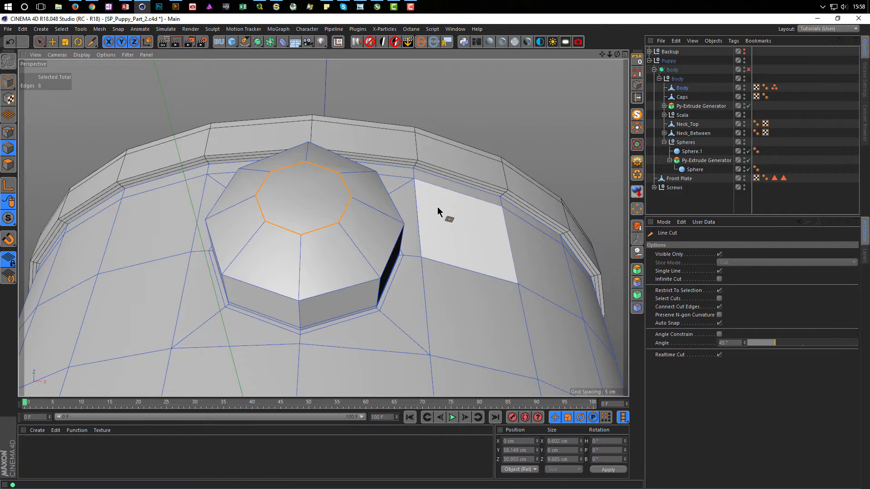
{"action": "key", "text": "space"}
{"action": "left_click", "coordinate": [320, 211]}
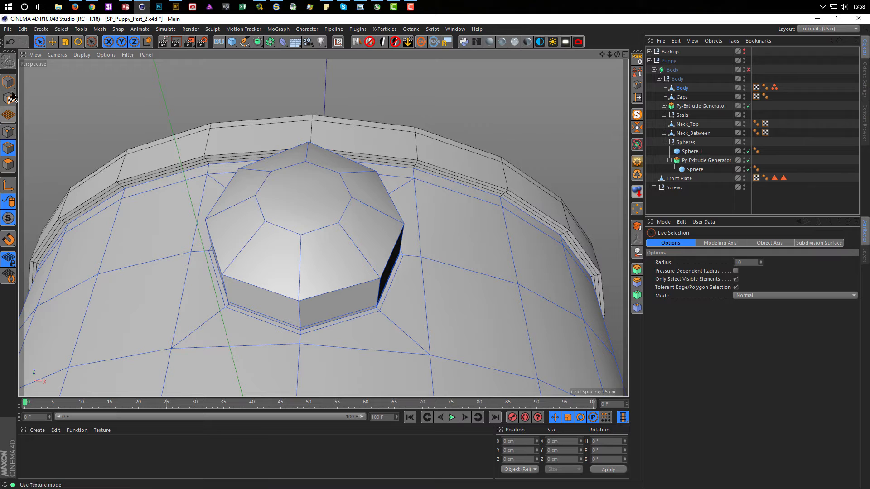
- Select the tail base's top polygon and divide it into quads with two crossing line cuts between opposite corners
{"action": "left_click", "coordinate": [9, 166]}
{"action": "left_click", "coordinate": [300, 200]}
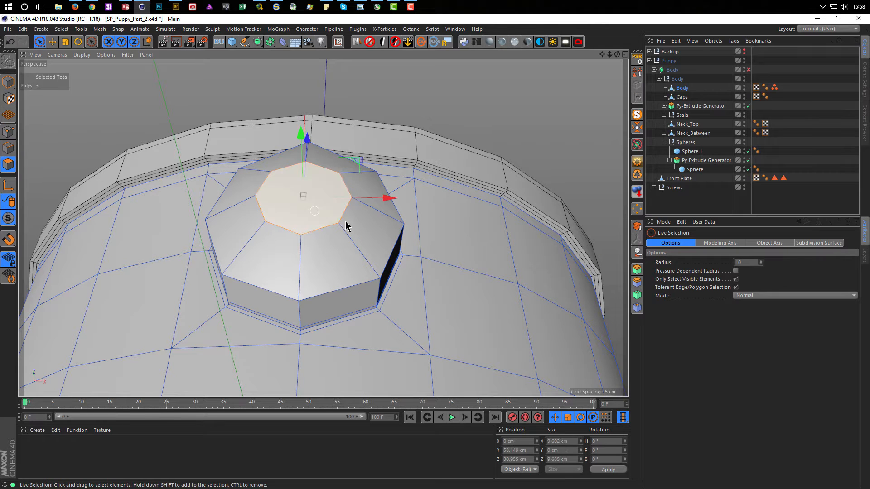
{"action": "key", "text": "k"}
{"action": "key", "text": "k"}
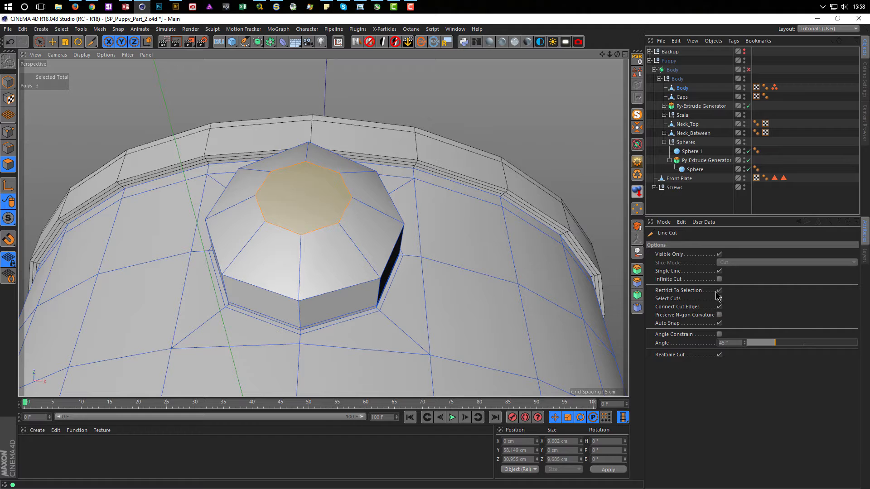
{"action": "left_click", "coordinate": [306, 162]}
{"action": "left_click", "coordinate": [301, 235]}
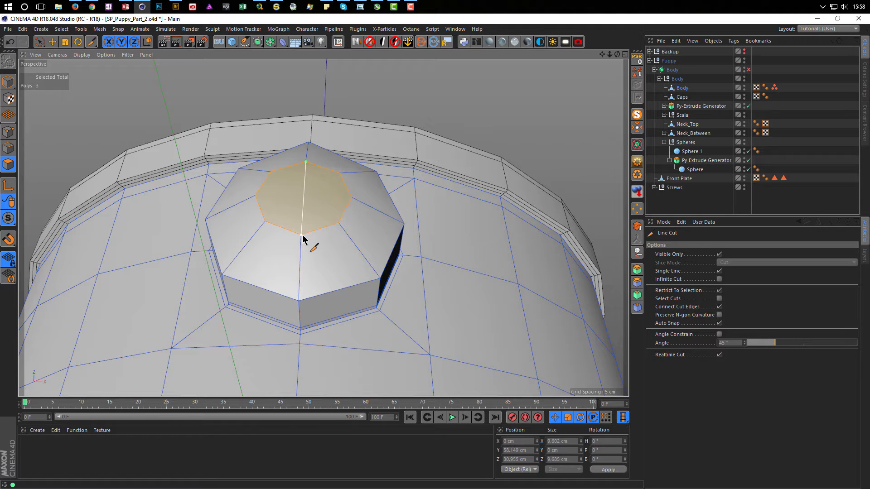
{"action": "left_click", "coordinate": [255, 197]}
{"action": "left_click", "coordinate": [351, 197]}
{"action": "left_click_drag", "start_coordinate": [349, 227], "coordinate": [167, 210], "text": "alt"}
{"action": "right_click_drag", "start_coordinate": [314, 251], "coordinate": [211, 238], "text": "alt"}
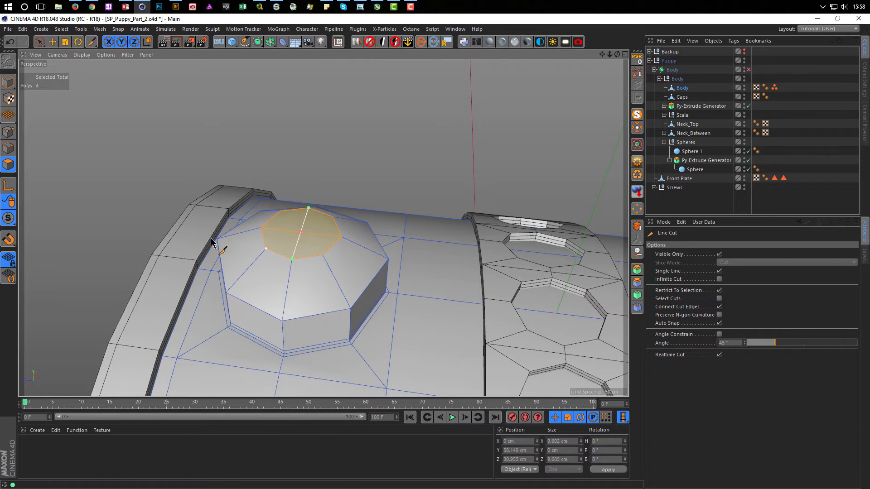
{"action": "key", "text": "space"}
{"action": "key", "text": "ctrl+shift+a"}
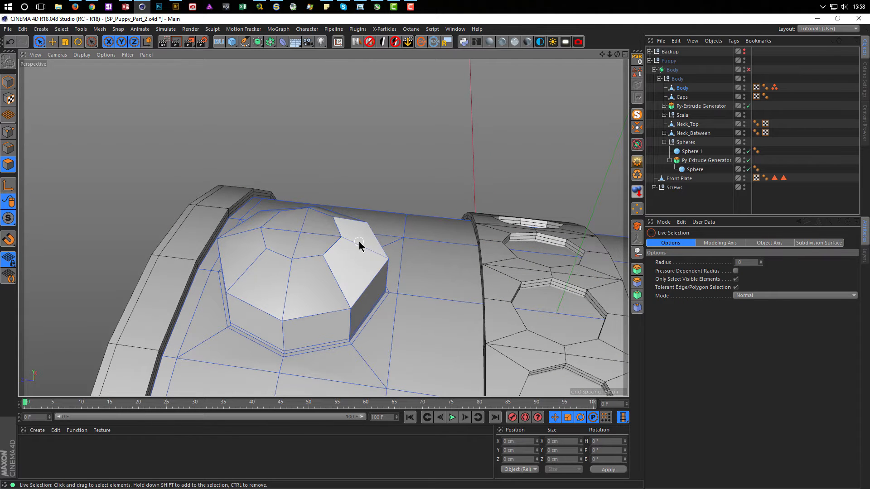
- Return to model mode and enable the Body's Subdivision Surface to check the smoothed tail base
{"action": "left_click", "coordinate": [9, 82]}
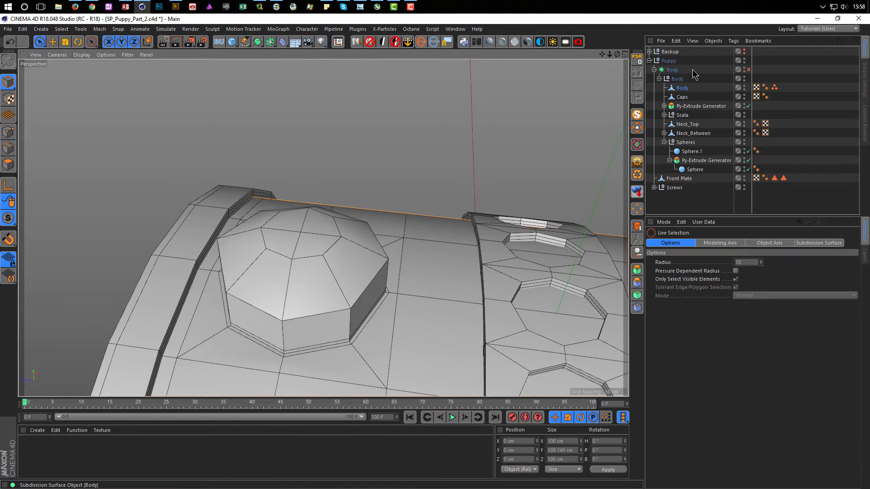
{"action": "left_click", "coordinate": [748, 69]}
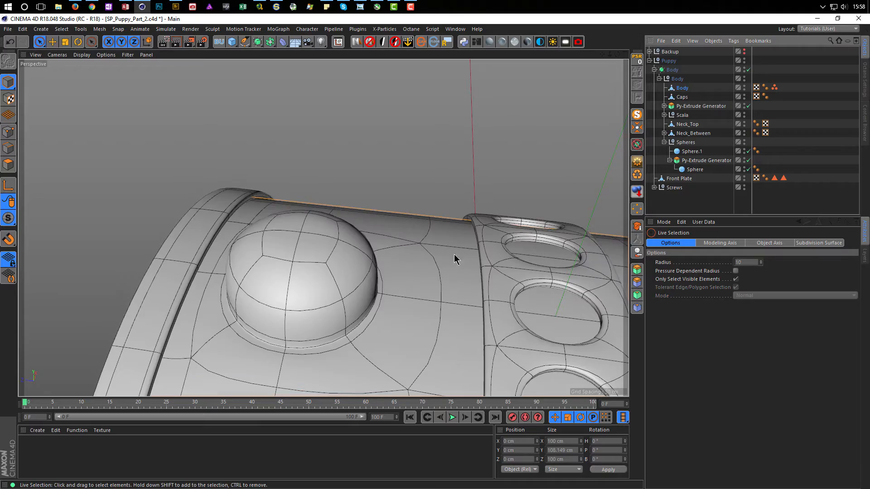
{"action": "left_click_drag", "start_coordinate": [383, 327], "coordinate": [321, 233], "text": "alt"}
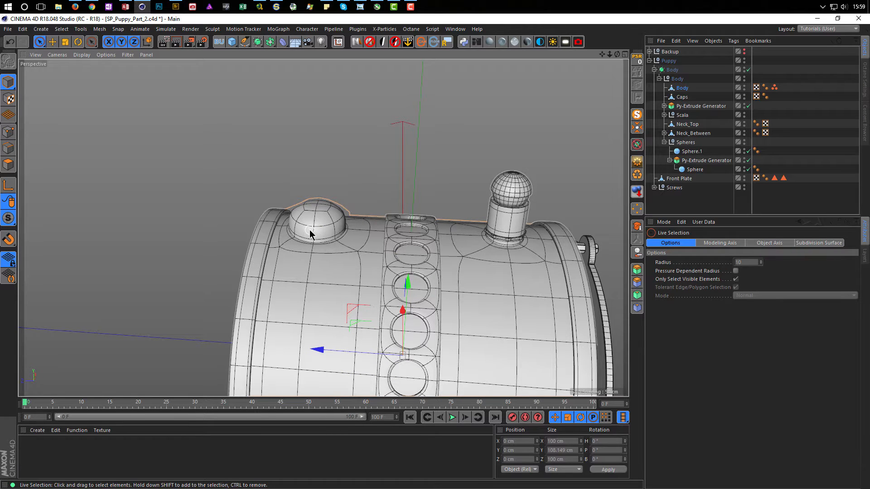
- Switch to SP_Dog_0003.c4d and examine up close how the segmented tail joins its base on the finished dog
{"action": "key", "text": "v"}
{"action": "mouse_move", "coordinate": [308, 249]}
{"action": "left_click", "coordinate": [309, 269]}
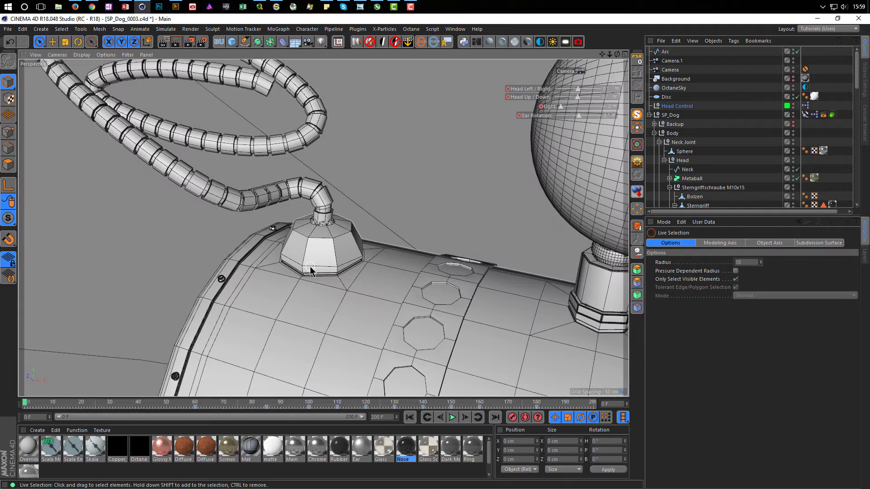
{"action": "right_click_drag", "start_coordinate": [285, 188], "coordinate": [271, 204], "text": "alt"}
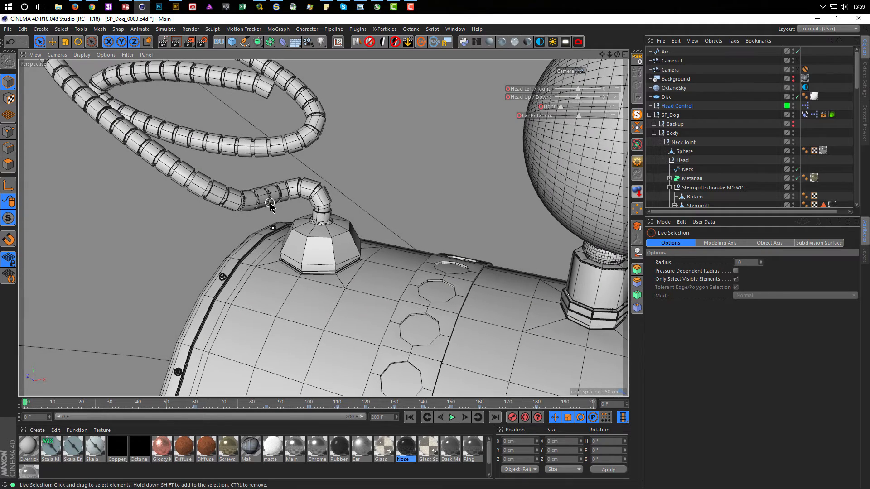
{"action": "middle_click_drag", "start_coordinate": [271, 203], "coordinate": [263, 245], "text": "alt"}
{"action": "scroll", "coordinate": [362, 264], "scroll_direction": "up", "scroll_amount": 5}
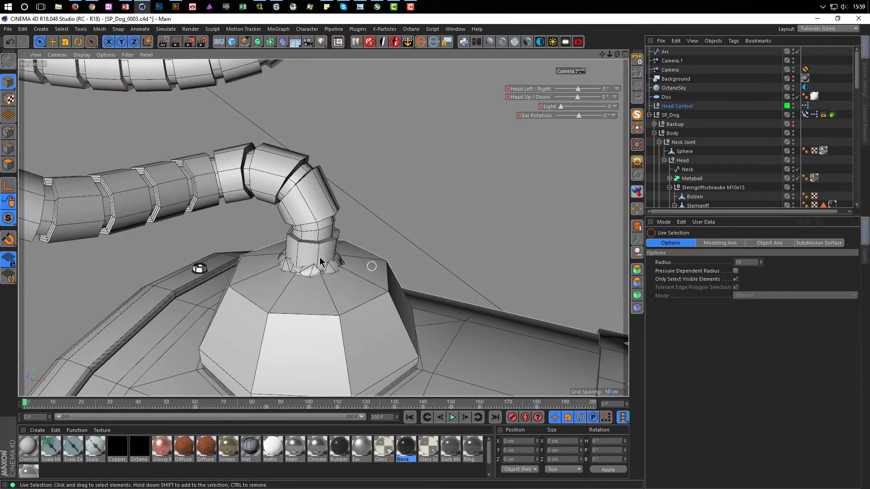
- Examine how the segmented tail joins the dome on the back of the finished dog model
{"action": "scroll", "coordinate": [362, 265], "scroll_direction": "up", "scroll_amount": 4}
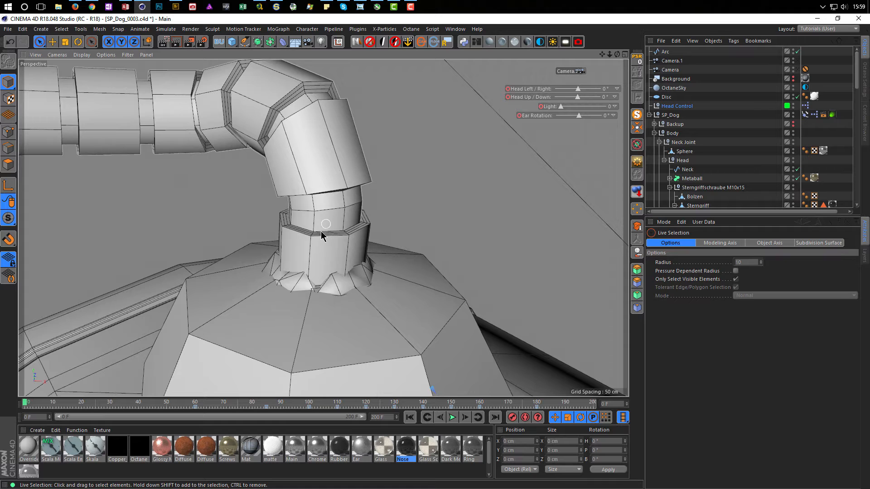
{"action": "scroll", "coordinate": [312, 226], "scroll_direction": "down", "scroll_amount": 4}
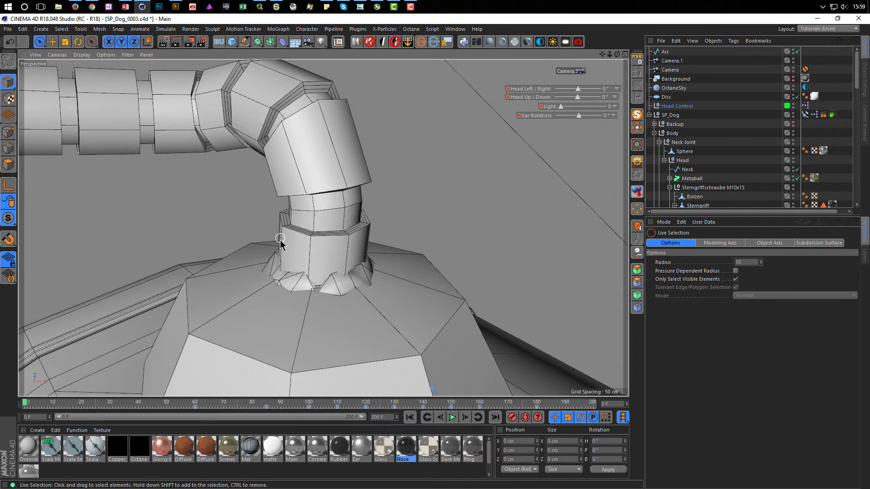
{"action": "scroll", "coordinate": [238, 277], "scroll_direction": "down", "scroll_amount": 2}
{"action": "right_click_drag", "start_coordinate": [238, 276], "coordinate": [200, 290], "text": "alt"}
{"action": "middle_click", "coordinate": [228, 286]}
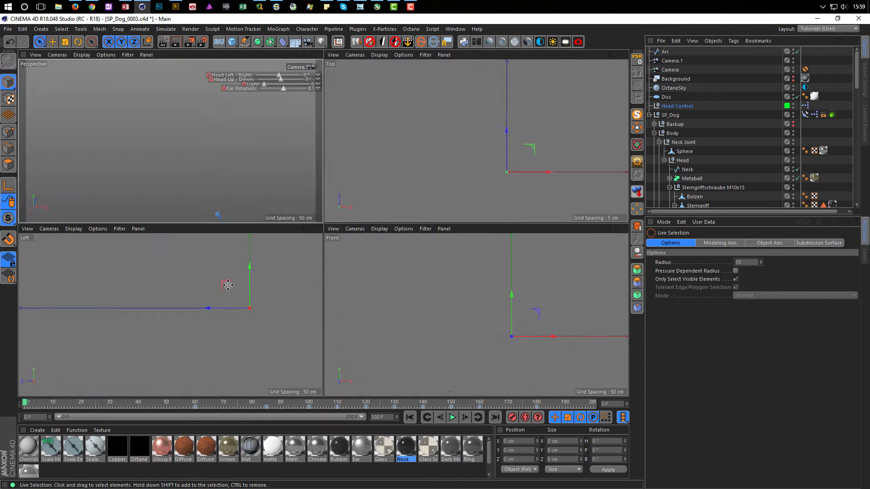
{"action": "middle_click", "coordinate": [227, 215]}
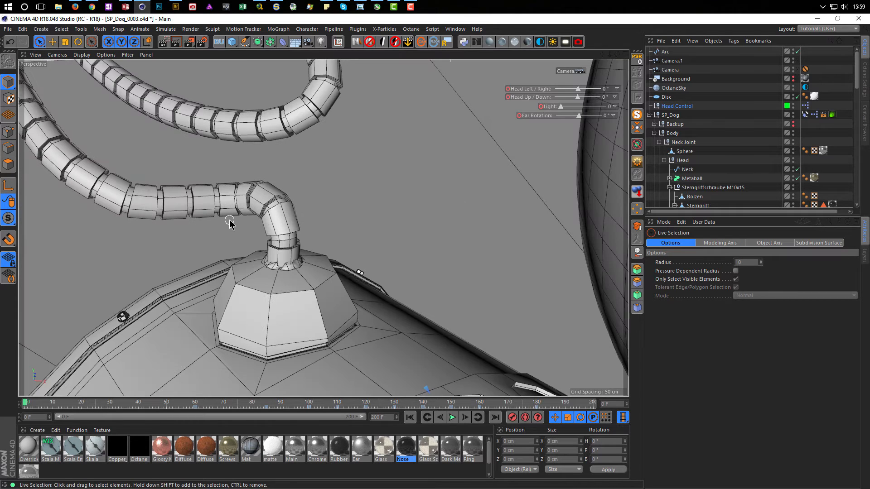
- Switch to the SP_Puppy_Part_2.c4d project and turn off the subdivision of the Body
{"action": "key", "text": "v"}
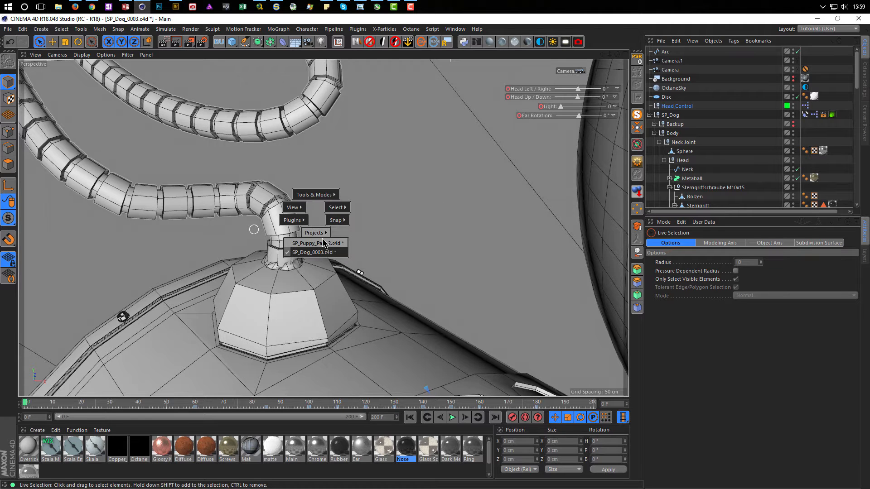
{"action": "left_click", "coordinate": [317, 243]}
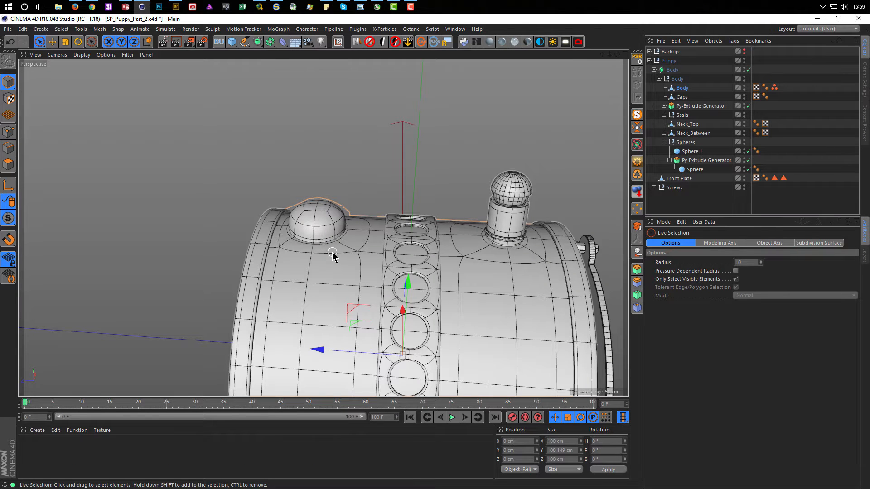
{"action": "left_click", "coordinate": [748, 69]}
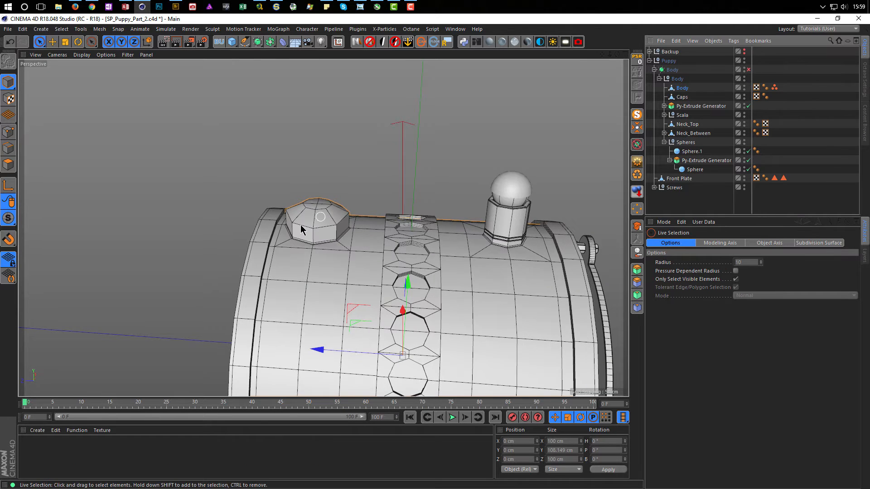
- Delete the centre point on the crown of the rear dome so the dome is open
{"action": "scroll", "coordinate": [302, 229], "scroll_direction": "up", "scroll_amount": 6}
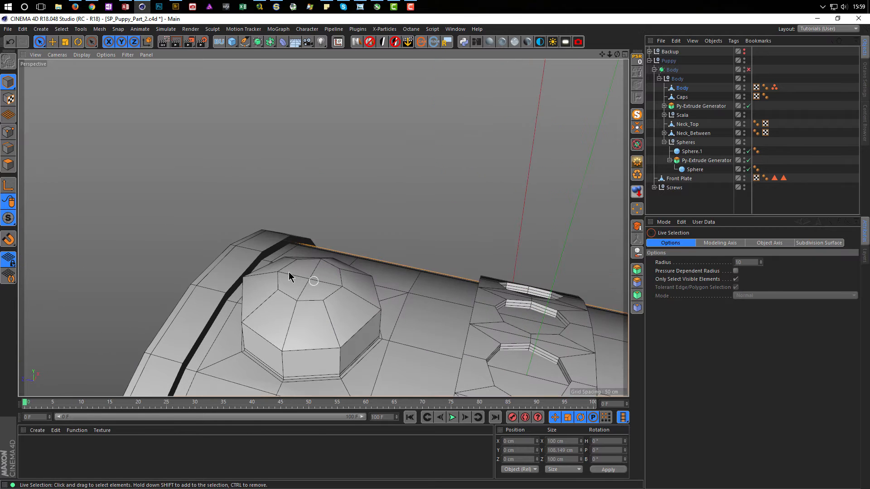
{"action": "scroll", "coordinate": [289, 271], "scroll_direction": "up", "scroll_amount": 3}
{"action": "mouse_move", "coordinate": [329, 273]}
{"action": "left_mouse_down", "text": "alt"}
{"action": "mouse_move", "coordinate": [355, 270]}
{"action": "mouse_move", "coordinate": [341, 275]}
{"action": "left_mouse_up", "text": "alt"}
{"action": "middle_click_drag", "start_coordinate": [342, 276], "coordinate": [325, 246], "text": "alt"}
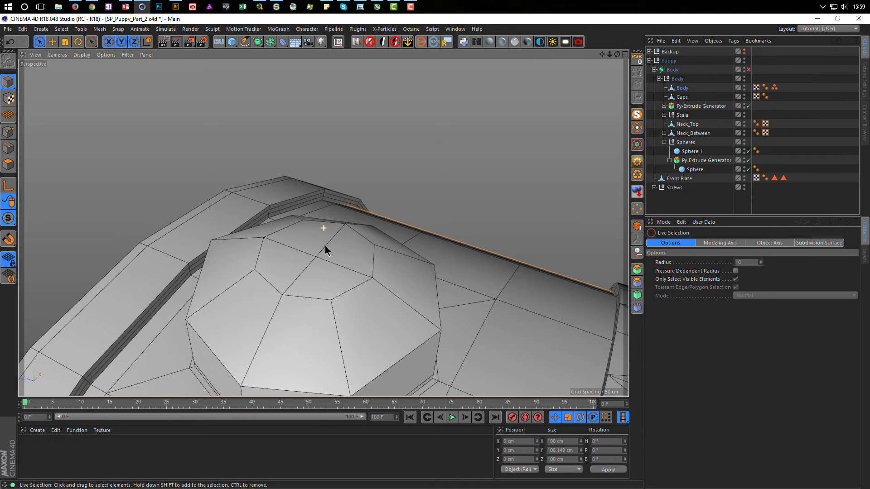
{"action": "left_click", "coordinate": [11, 134]}
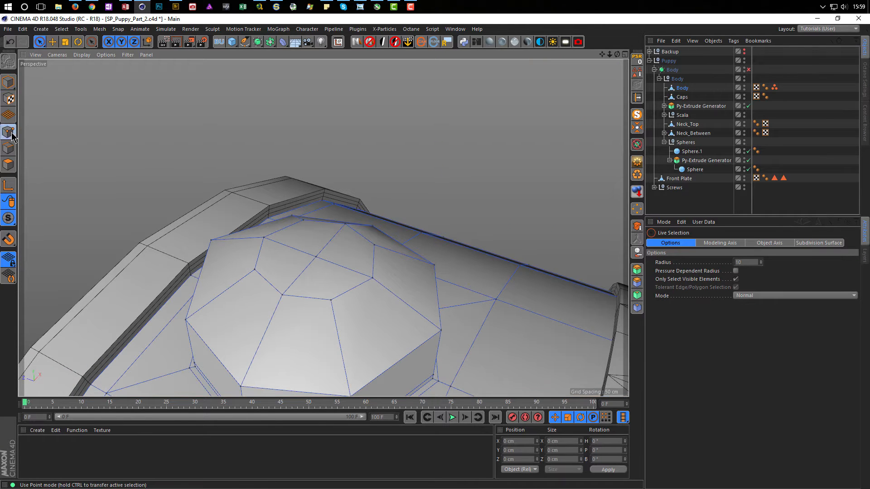
{"action": "left_click", "coordinate": [315, 257]}
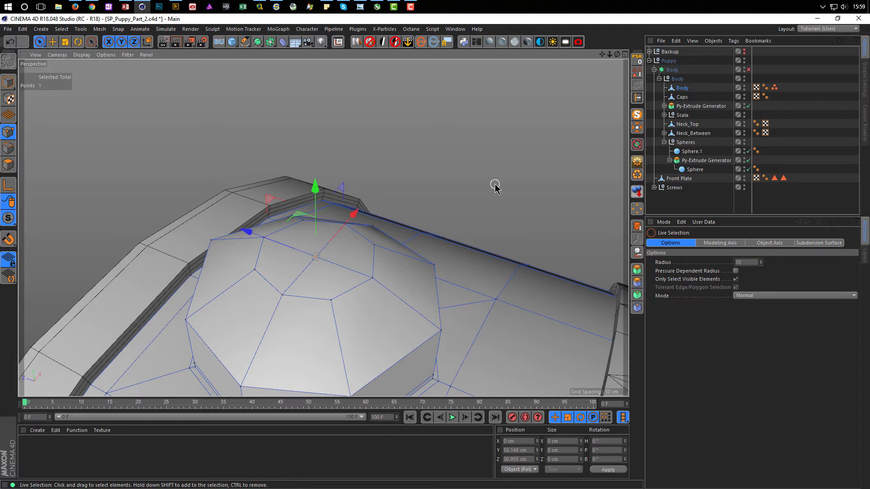
{"action": "key", "text": "Delete"}
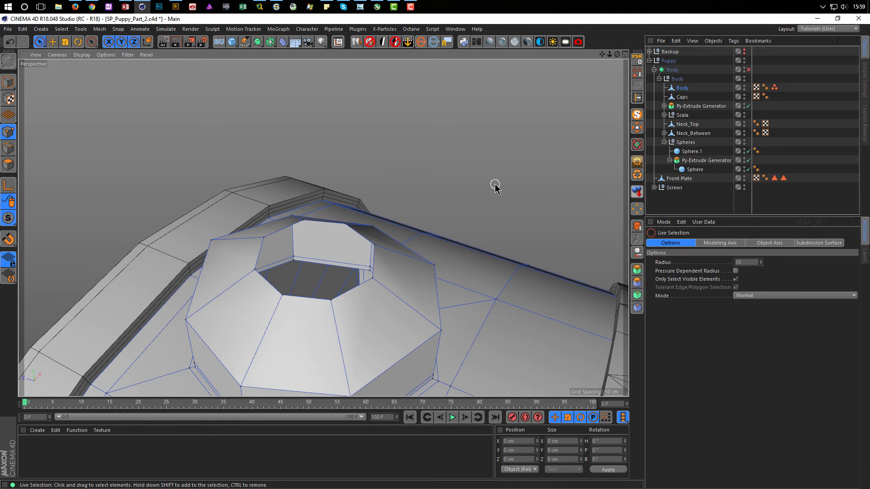
- Loop-select the boundary edges of the dome's opening and extrude them inward by scaling to about 7.4 cm wide
{"action": "left_click", "coordinate": [9, 148]}
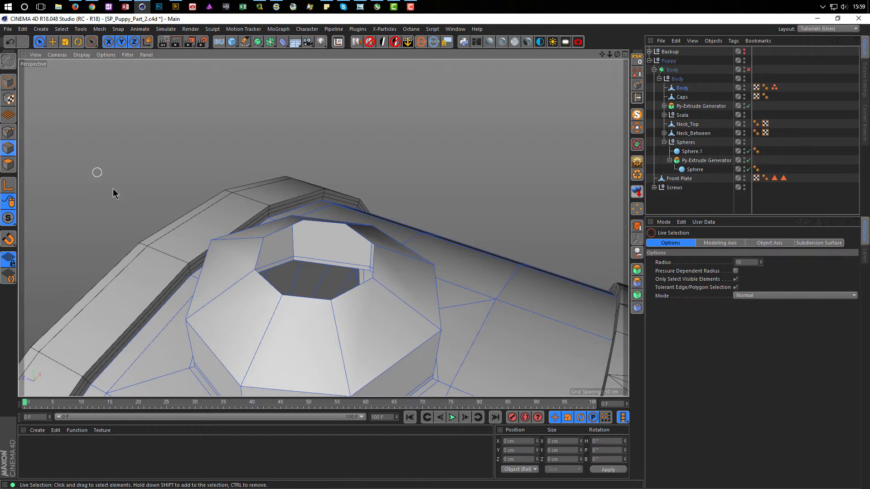
{"action": "key", "text": "u"}
{"action": "key", "text": "l"}
{"action": "left_click", "coordinate": [260, 259]}
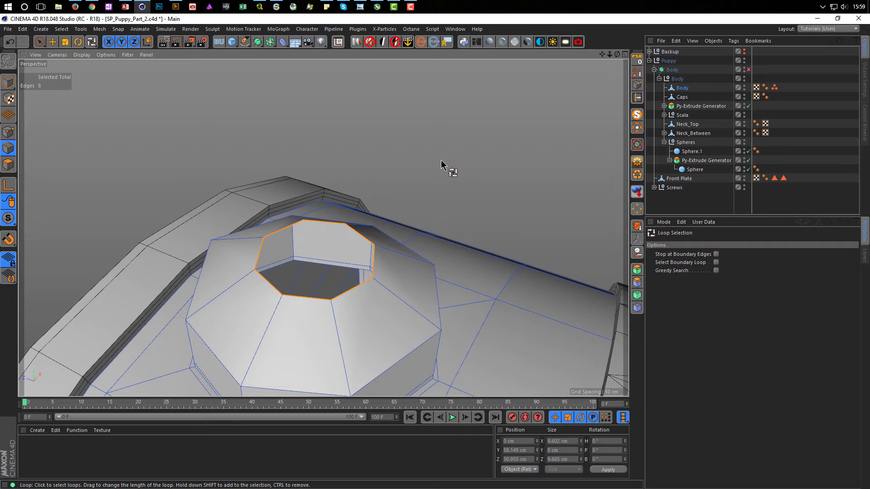
{"action": "key", "text": "t"}
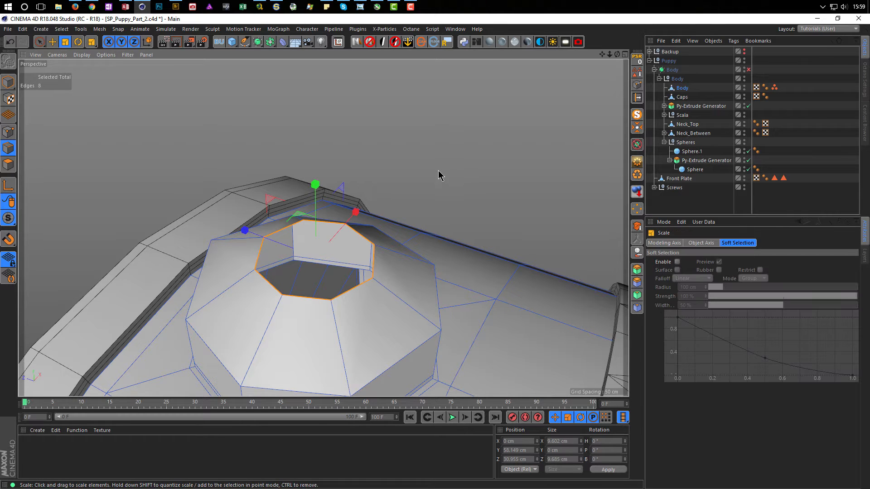
{"action": "left_click_drag", "start_coordinate": [298, 217], "coordinate": [317, 278]}
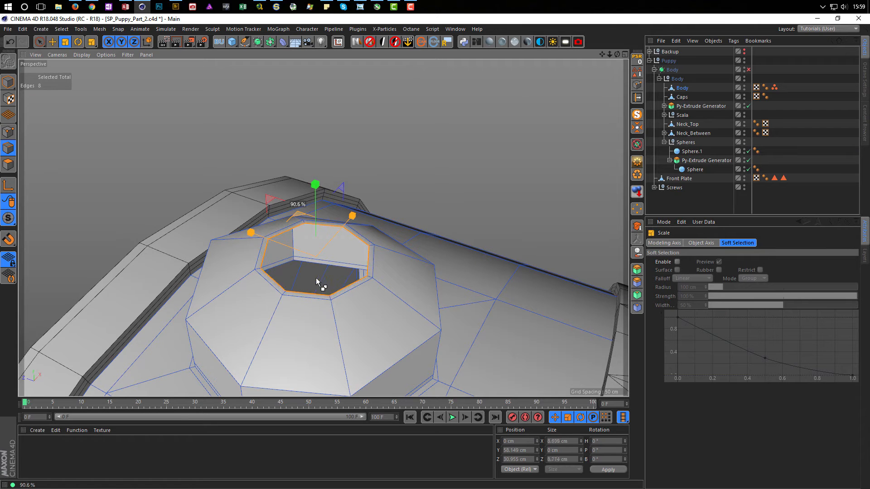
{"action": "left_click_drag", "start_coordinate": [378, 331], "coordinate": [279, 279]}
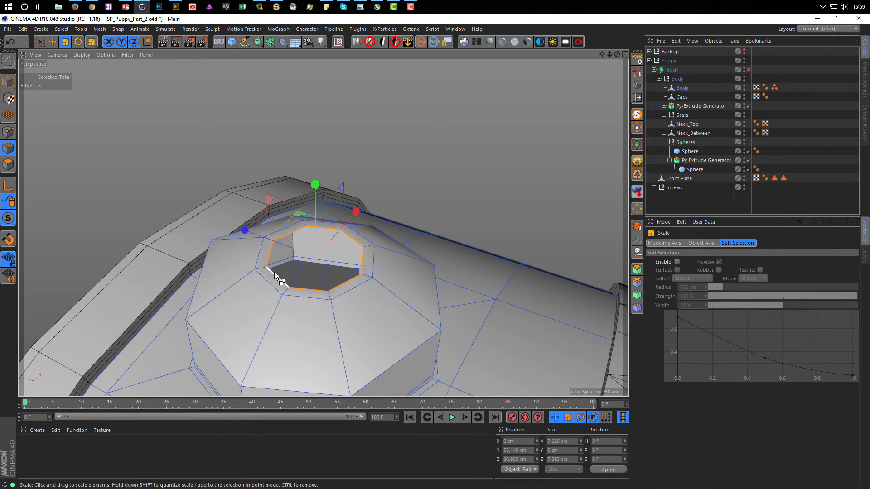
{"action": "left_click_drag", "start_coordinate": [299, 214], "coordinate": [282, 221]}
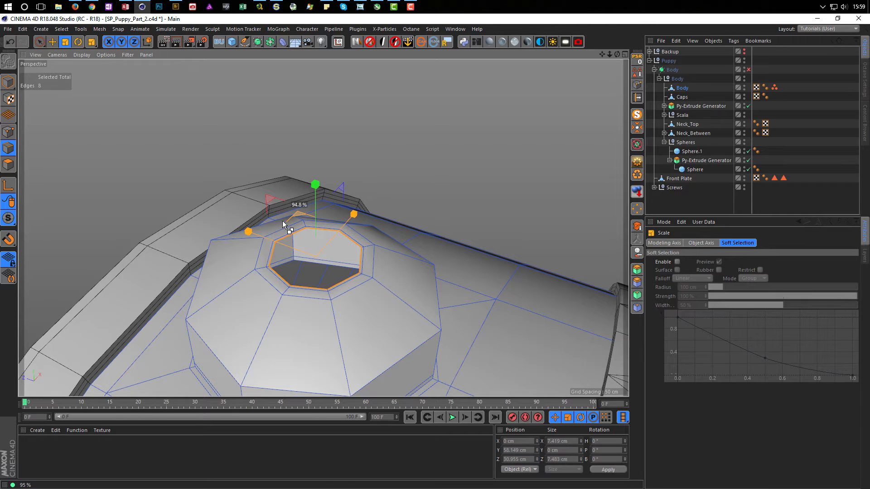
{"action": "left_click_drag", "start_coordinate": [282, 221], "coordinate": [282, 222]}
- Form a hollow tube by extruding the edge loop up about 4.4 cm, inward to about 5.5 cm wide and down about 6 cm inside
{"action": "key", "text": "e"}
{"action": "left_click_drag", "start_coordinate": [317, 187], "coordinate": [321, 136]}
{"action": "key", "text": "t"}
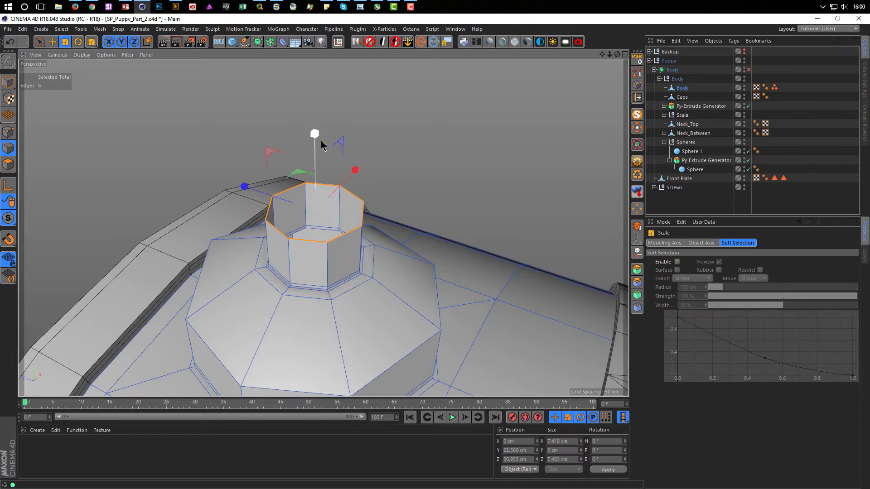
{"action": "left_click_drag", "start_coordinate": [439, 157], "coordinate": [417, 186]}
{"action": "key", "text": "e"}
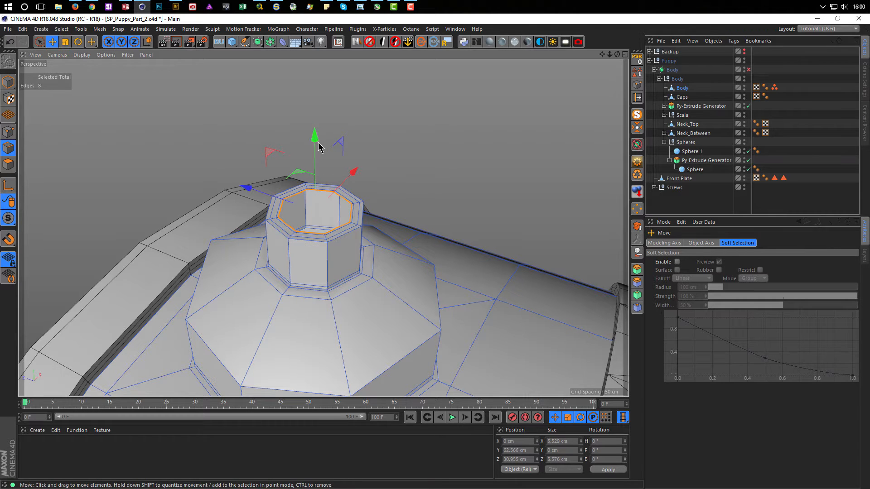
{"action": "left_click_drag", "start_coordinate": [317, 140], "coordinate": [308, 218]}
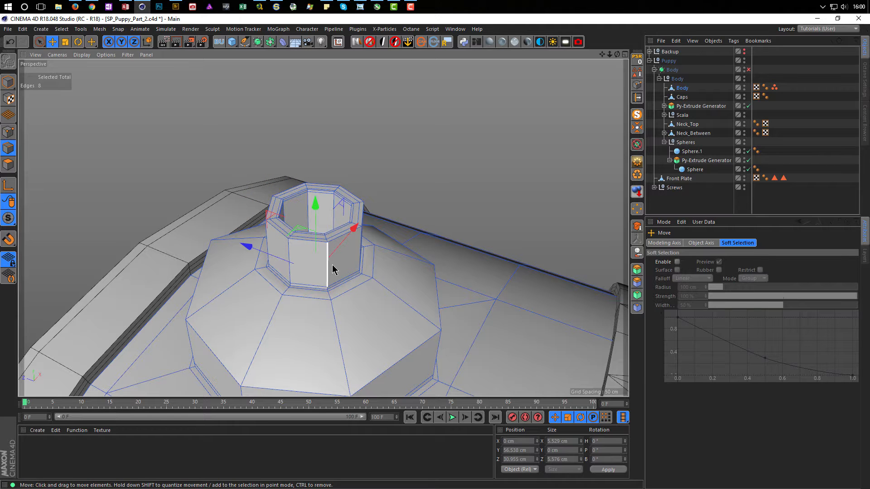
- Return to Model mode, turn the Body's subdivision back on and inspect the smoothed tube on the dome
{"action": "left_click", "coordinate": [9, 81]}
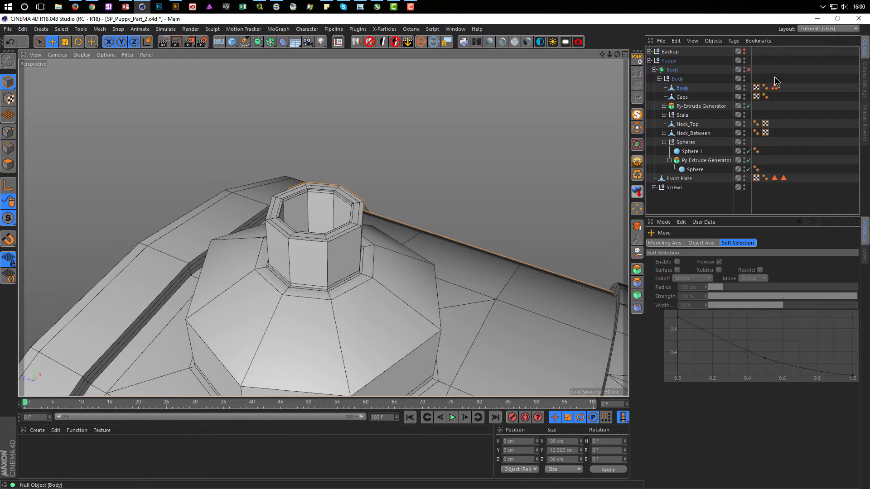
{"action": "left_click", "coordinate": [748, 70]}
{"action": "left_click_drag", "start_coordinate": [351, 286], "coordinate": [359, 319], "text": "alt"}
{"action": "scroll", "coordinate": [359, 318], "scroll_direction": "up", "scroll_amount": 5}
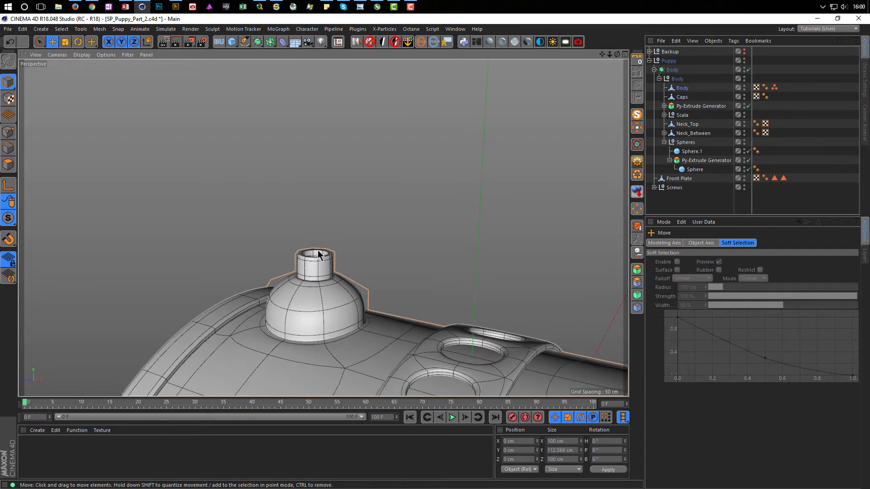
{"action": "scroll", "coordinate": [317, 273], "scroll_direction": "down", "scroll_amount": 4}
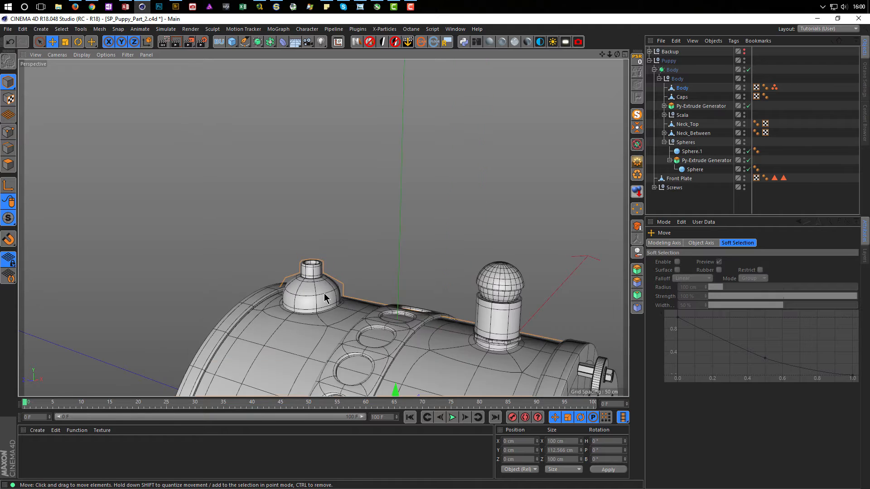
{"action": "left_click_drag", "start_coordinate": [324, 298], "coordinate": [304, 238], "text": "alt"}
{"action": "left_click_drag", "start_coordinate": [320, 272], "coordinate": [284, 321], "text": "alt"}
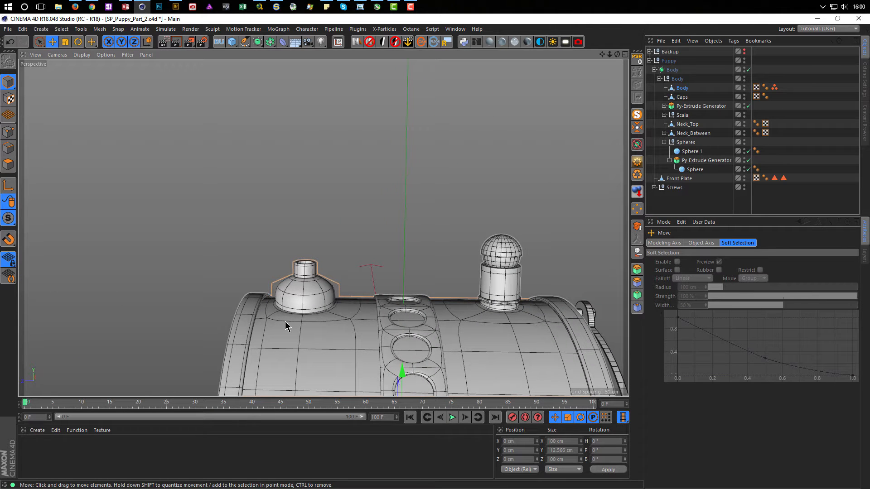
{"action": "left_click_drag", "start_coordinate": [306, 294], "coordinate": [353, 261], "text": "alt"}
- With the Sketch tool, draw a spiral tail spline about 93 by 110 cm in the top view, starting at the tube on the rear dome
{"action": "middle_click", "coordinate": [353, 261]}
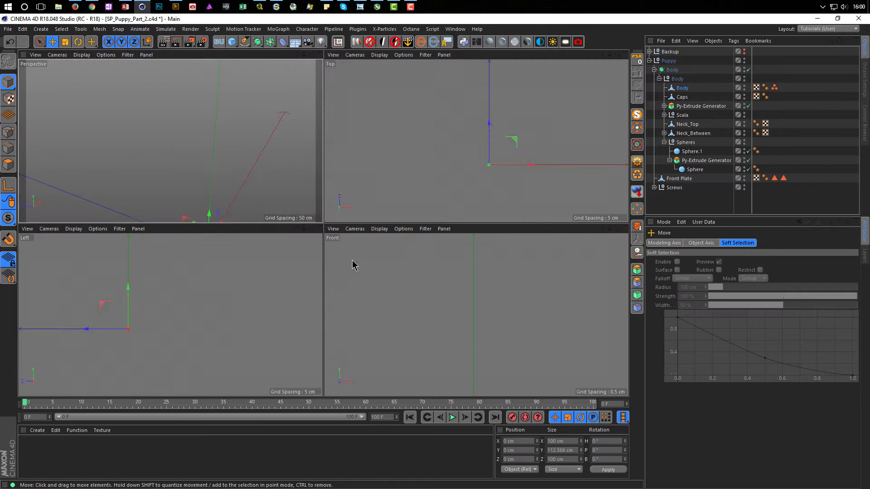
{"action": "middle_click", "coordinate": [416, 194]}
{"action": "scroll", "coordinate": [362, 254], "scroll_direction": "down", "scroll_amount": 4}
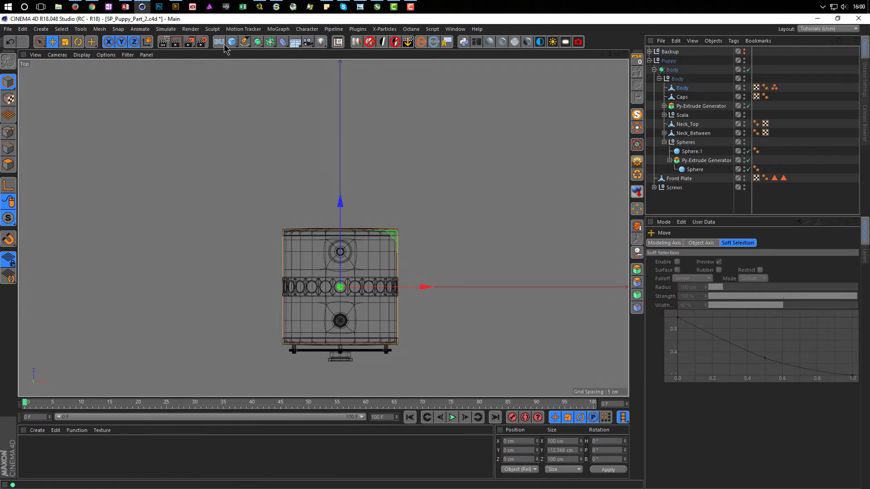
{"action": "left_click", "coordinate": [245, 43]}
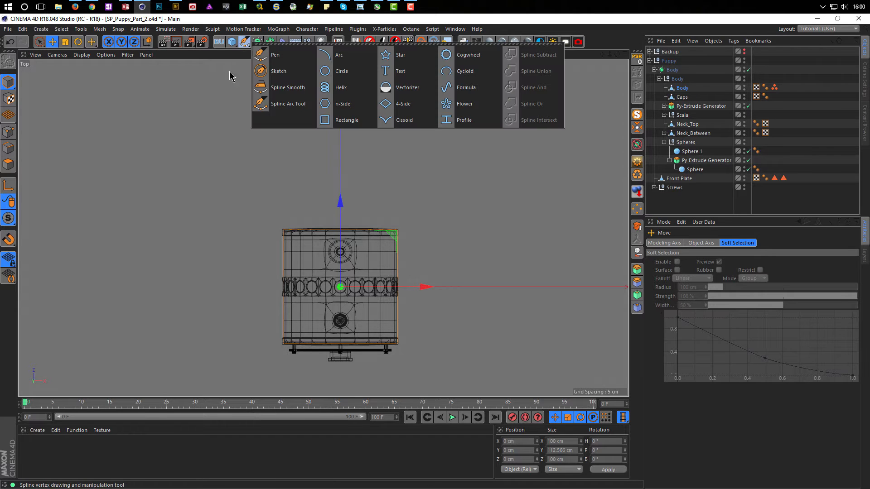
{"action": "left_click", "coordinate": [278, 71]}
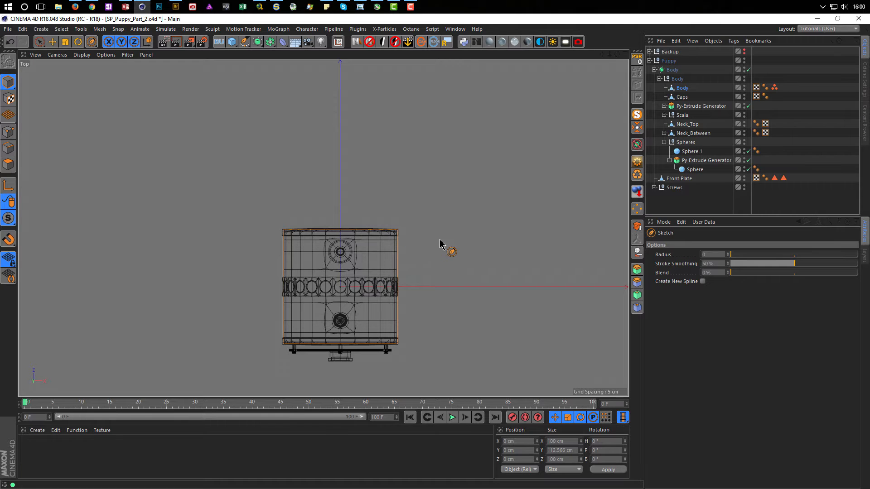
{"action": "scroll", "coordinate": [429, 263], "scroll_direction": "down", "scroll_amount": 2}
{"action": "right_click_drag", "start_coordinate": [428, 258], "coordinate": [412, 271], "text": "alt"}
{"action": "middle_click_drag", "start_coordinate": [402, 278], "coordinate": [390, 290], "text": "alt"}
{"action": "right_click_drag", "start_coordinate": [390, 289], "coordinate": [404, 290], "text": "alt"}
{"action": "mouse_move", "coordinate": [337, 281]}
{"action": "left_mouse_down"}
{"action": "mouse_move", "coordinate": [371, 247]}
{"action": "mouse_move", "coordinate": [373, 210]}
{"action": "mouse_move", "coordinate": [350, 197]}
{"action": "mouse_move", "coordinate": [319, 205]}
{"action": "mouse_move", "coordinate": [308, 237]}
{"action": "mouse_move", "coordinate": [365, 234]}
{"action": "mouse_move", "coordinate": [338, 208]}
{"action": "mouse_move", "coordinate": [332, 230]}
{"action": "mouse_move", "coordinate": [326, 212]}
{"action": "left_mouse_up"}
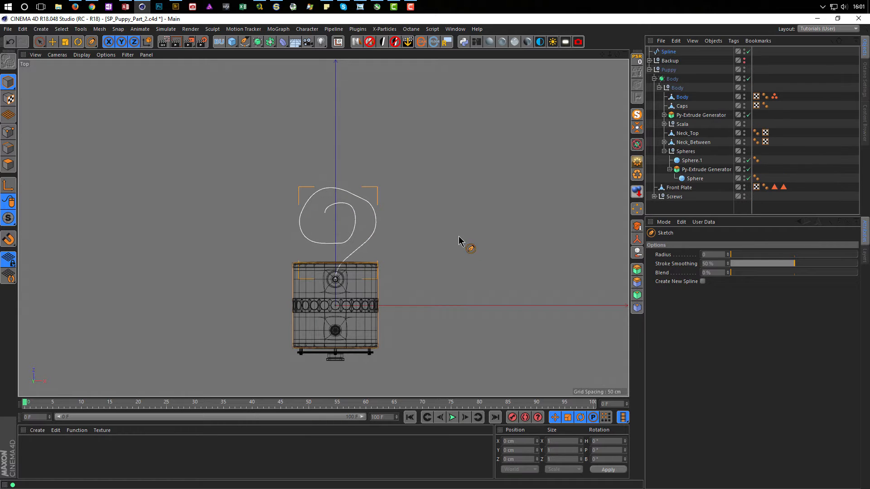
- Try to raise the sketched spline along Y in the left view and undo the move
{"action": "middle_click", "coordinate": [423, 273]}
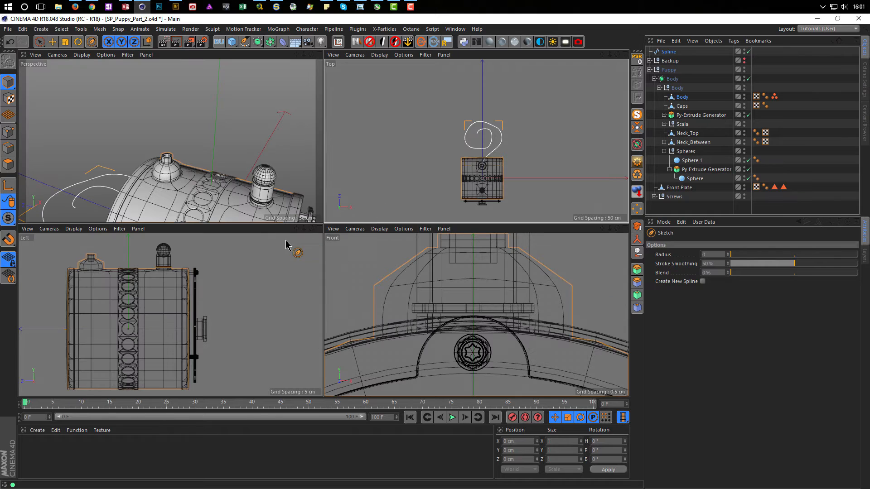
{"action": "middle_click", "coordinate": [282, 266]}
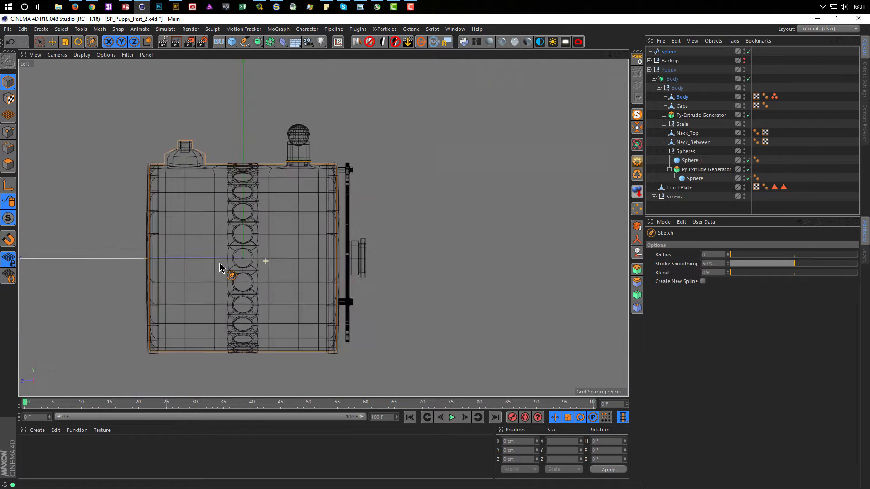
{"action": "scroll", "coordinate": [327, 273], "scroll_direction": "down", "scroll_amount": 3}
{"action": "key", "text": "e"}
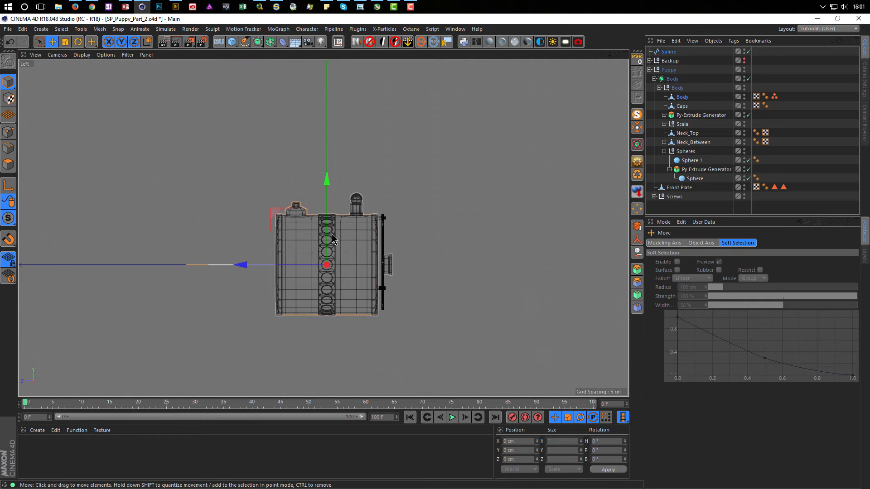
{"action": "left_click_drag", "start_coordinate": [326, 180], "coordinate": [332, 142]}
{"action": "key", "text": "ctrl+z"}
- Select only the tail spline, place it at the end of the object hierarchy and enlarge the object list
{"action": "left_click", "coordinate": [674, 53]}
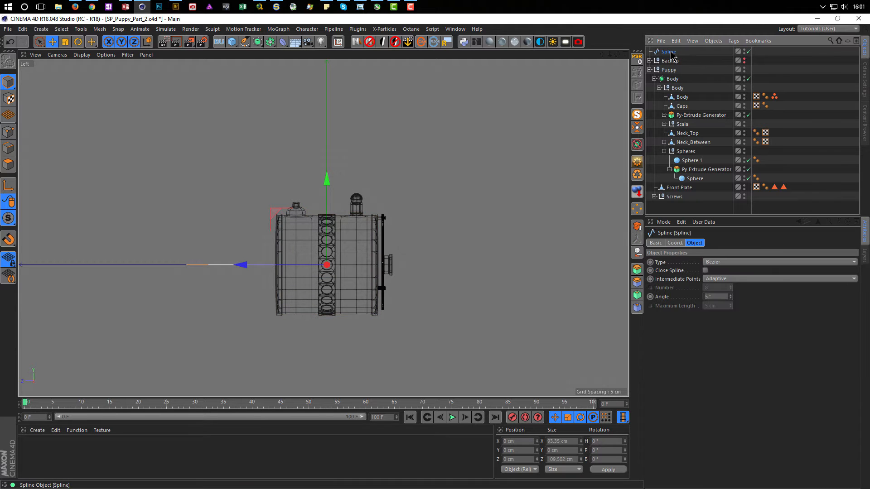
{"action": "left_click_drag", "start_coordinate": [675, 74], "coordinate": [689, 311]}
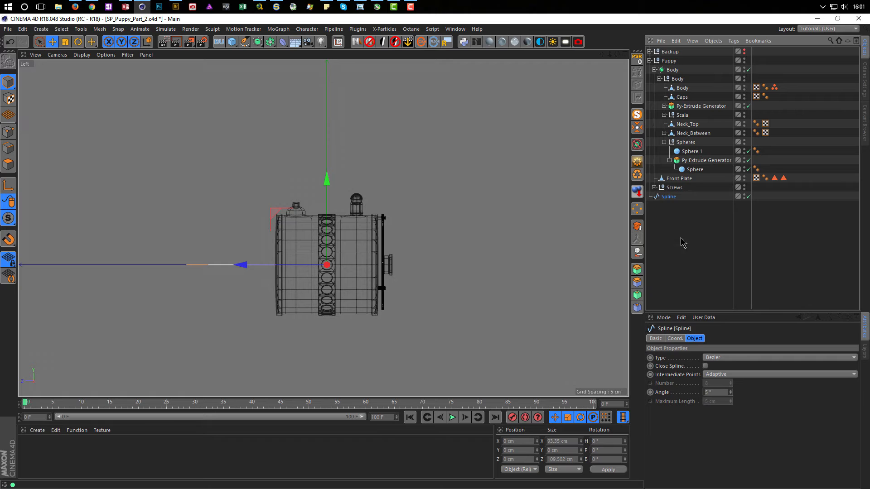
- Raise the tail spline to about 70 cm along Y in the left view and shift it rearward along Z
{"action": "left_click_drag", "start_coordinate": [328, 183], "coordinate": [332, 111]}
{"action": "scroll", "coordinate": [348, 190], "scroll_direction": "up", "scroll_amount": 5}
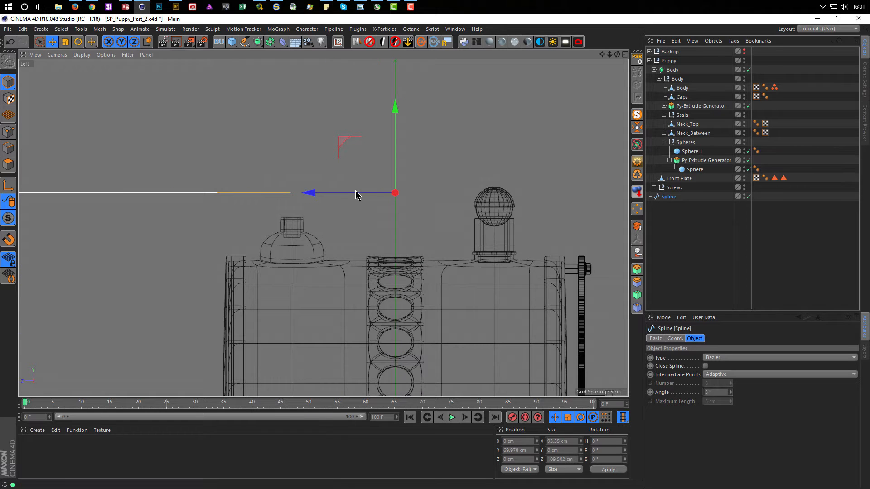
{"action": "left_click_drag", "start_coordinate": [311, 192], "coordinate": [213, 197]}
- In Points mode, select all points of the tail spline and move them forward along Z toward the dome
{"action": "left_click", "coordinate": [8, 132]}
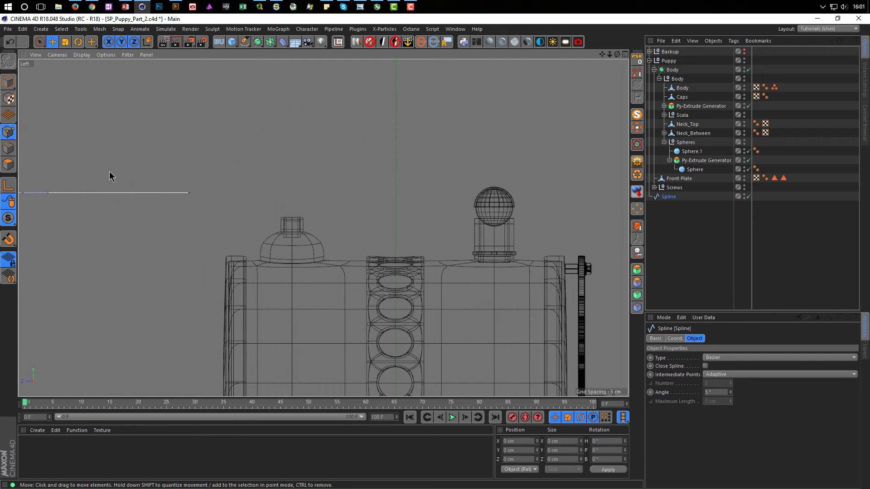
{"action": "left_click", "coordinate": [120, 175]}
{"action": "key", "text": "space"}
{"action": "middle_click_drag", "start_coordinate": [121, 175], "coordinate": [316, 178], "text": "alt"}
{"action": "mouse_move", "coordinate": [305, 183]}
{"action": "right_mouse_down", "text": "alt"}
{"action": "mouse_move", "coordinate": [260, 190]}
{"action": "mouse_move", "coordinate": [288, 181]}
{"action": "right_mouse_up", "text": "alt"}
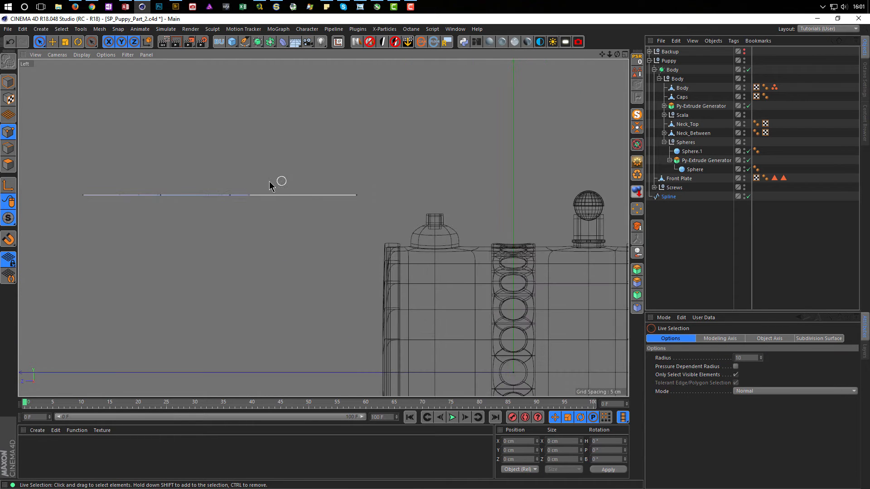
{"action": "left_click", "coordinate": [83, 197]}
{"action": "key", "text": "ctrl+a"}
{"action": "left_click_drag", "start_coordinate": [135, 195], "coordinate": [261, 211]}
- Try to move the tail spline's front end point in the left view and undo the move
{"action": "middle_click_drag", "start_coordinate": [474, 209], "coordinate": [389, 226], "text": "alt"}
{"action": "right_click_drag", "start_coordinate": [389, 219], "coordinate": [412, 207], "text": "alt"}
{"action": "left_click", "coordinate": [403, 209]}
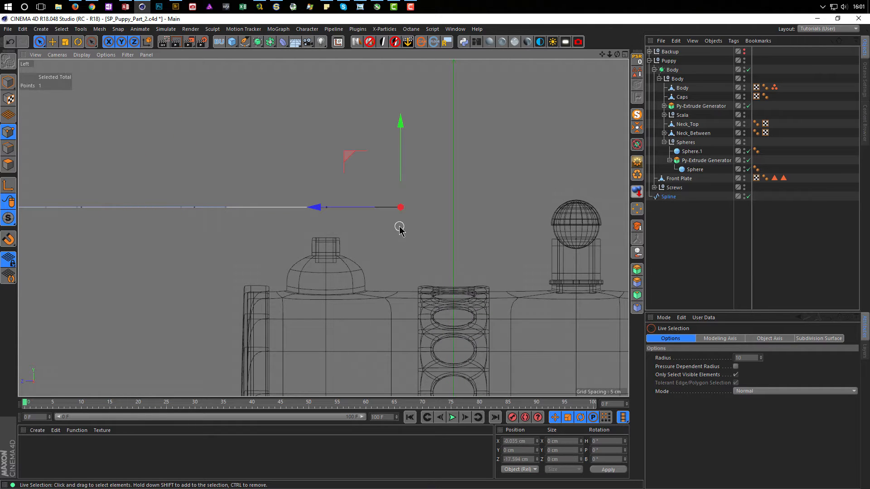
{"action": "left_click", "coordinate": [399, 229]}
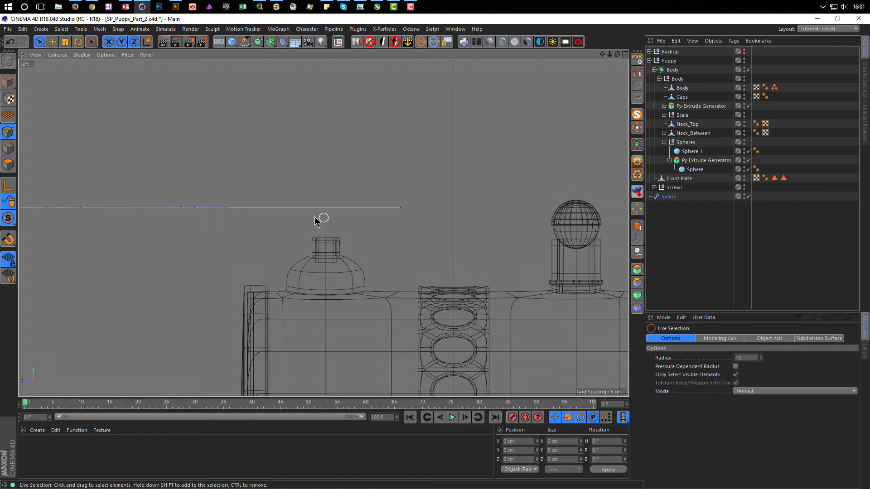
{"action": "left_click", "coordinate": [401, 209]}
{"action": "left_click_drag", "start_coordinate": [344, 155], "coordinate": [317, 163]}
{"action": "key", "text": "ctrl+z"}
- Select all spline points and shift them along Z to about 58 cm, bringing the front end near the tube opening
{"action": "middle_click", "coordinate": [371, 232]}
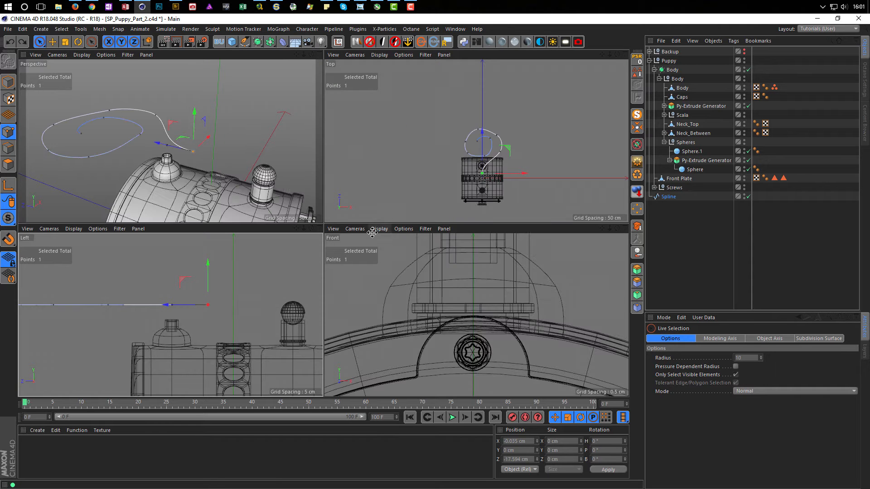
{"action": "middle_click", "coordinate": [292, 192]}
{"action": "left_click_drag", "start_coordinate": [292, 209], "coordinate": [264, 206], "text": "alt"}
{"action": "key", "text": "ctrl+a"}
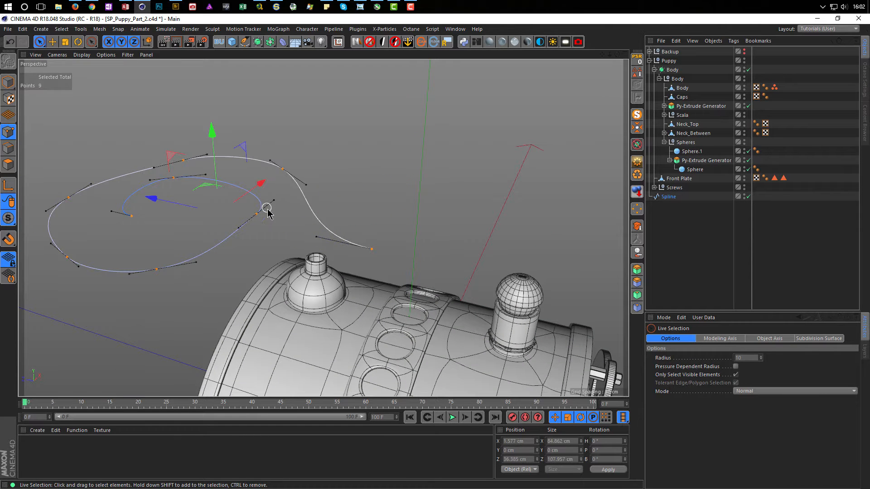
{"action": "left_click_drag", "start_coordinate": [154, 199], "coordinate": [111, 191]}
{"action": "left_click_drag", "start_coordinate": [271, 223], "coordinate": [375, 221], "text": "alt"}
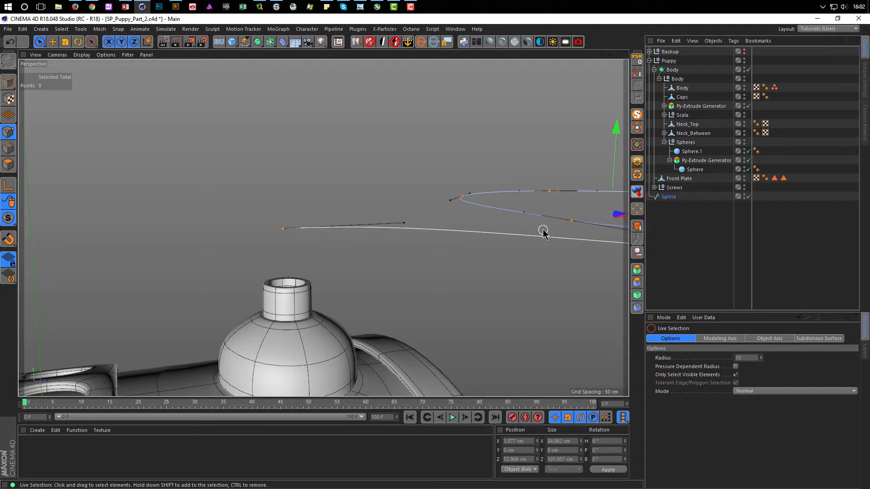
{"action": "left_click_drag", "start_coordinate": [380, 246], "coordinate": [579, 223], "text": "alt"}
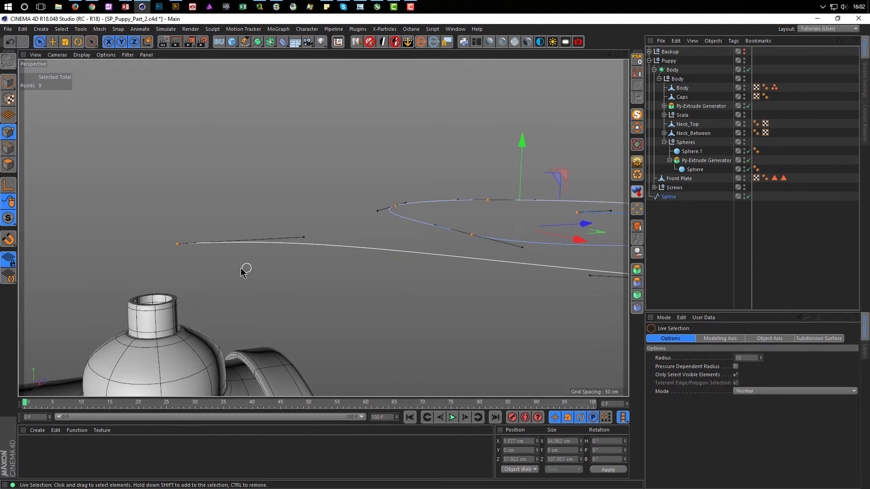
- Try to add a point above the tube with the Pen tool in the perspective view and undo it
{"action": "left_click", "coordinate": [221, 265]}
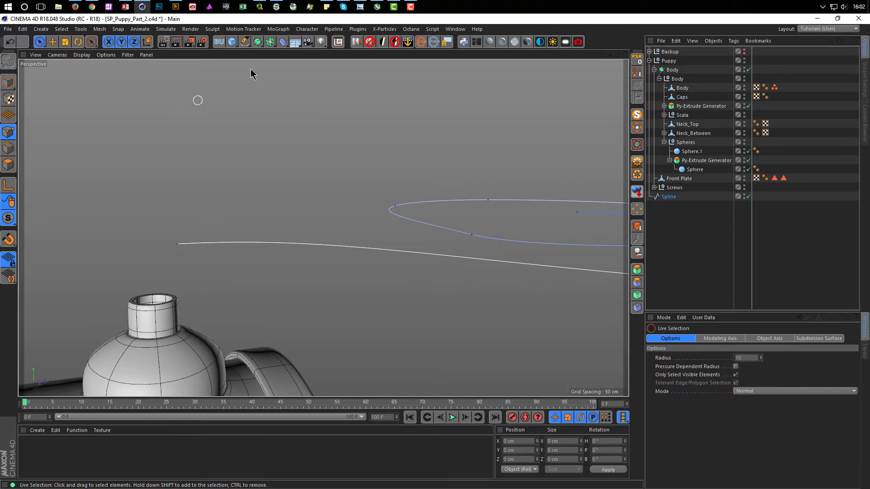
{"action": "left_click", "coordinate": [244, 42]}
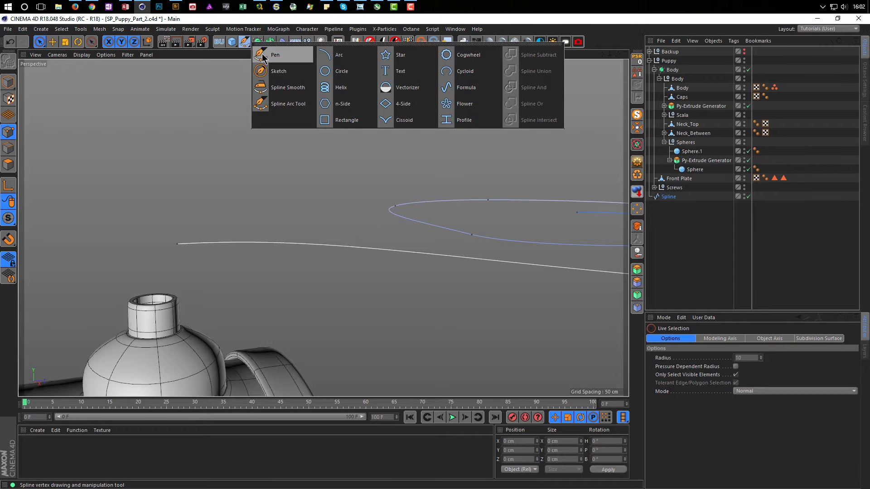
{"action": "left_click", "coordinate": [263, 58]}
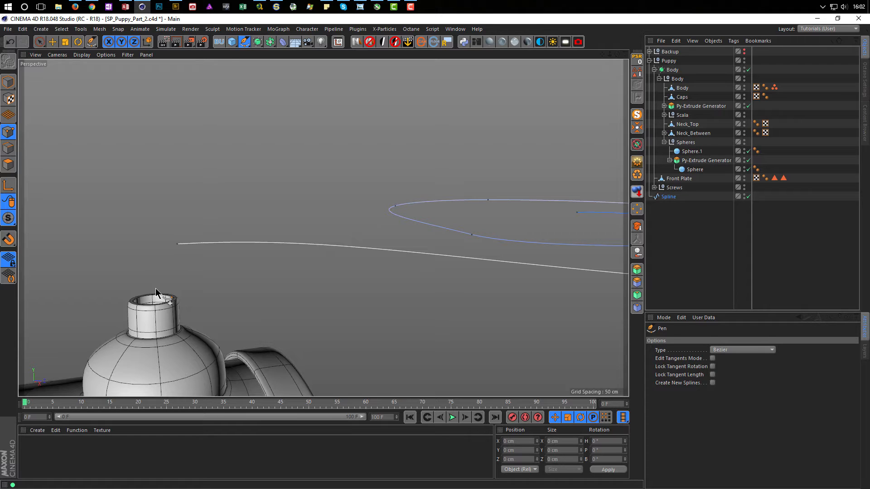
{"action": "left_click", "coordinate": [156, 288]}
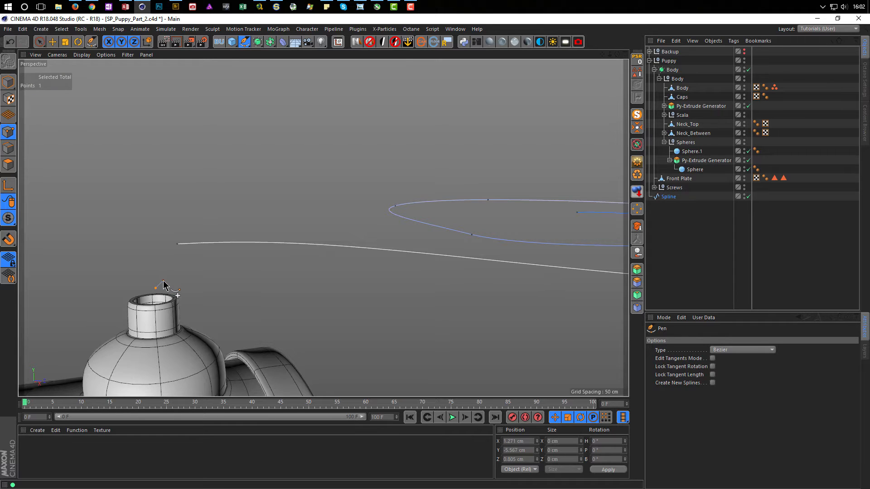
{"action": "key", "text": "Escape"}
{"action": "key", "text": "ctrl+z"}
{"action": "key", "text": "ctrl+z"}
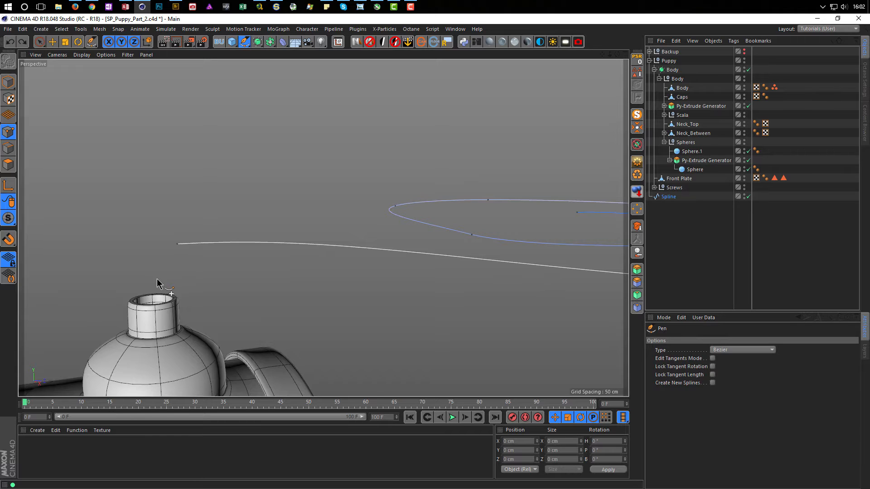
{"action": "left_click", "coordinate": [154, 279]}
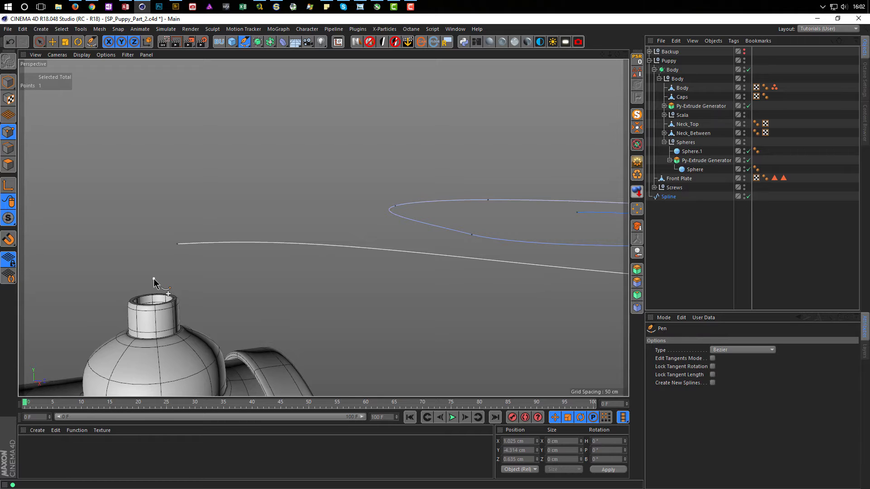
{"action": "key", "text": "ctrl+z"}
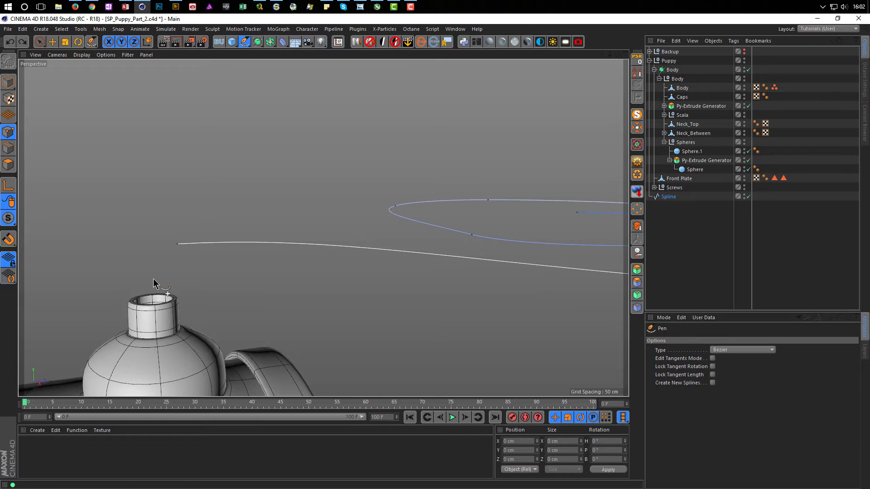
- With the Pen tool, extend the spline's front end with one point just above the tube and another inside the dome
{"action": "key", "text": "space"}
{"action": "left_click", "coordinate": [178, 246]}
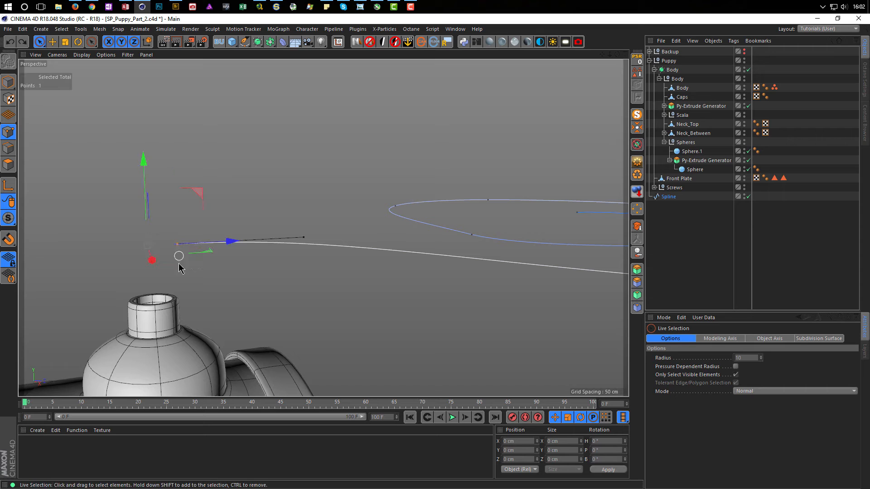
{"action": "left_click", "coordinate": [244, 41]}
{"action": "left_click_drag", "start_coordinate": [151, 285], "coordinate": [153, 313]}
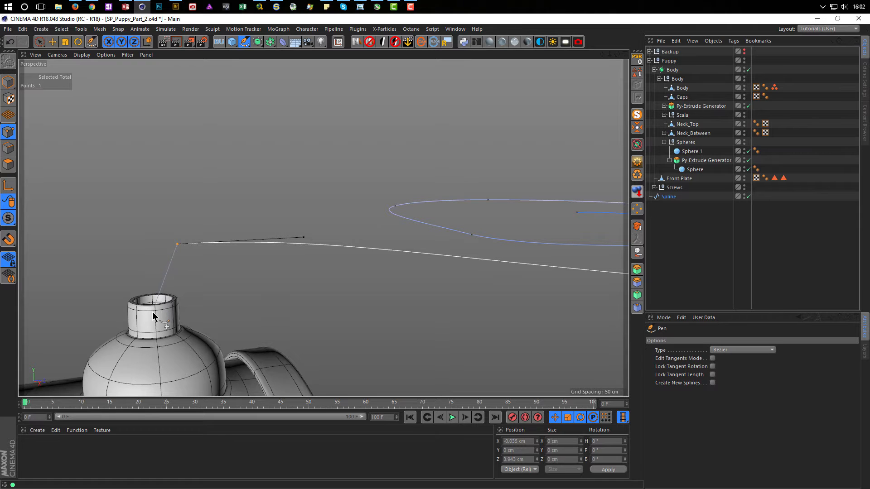
{"action": "middle_click", "coordinate": [153, 314]}
{"action": "middle_click", "coordinate": [156, 319]}
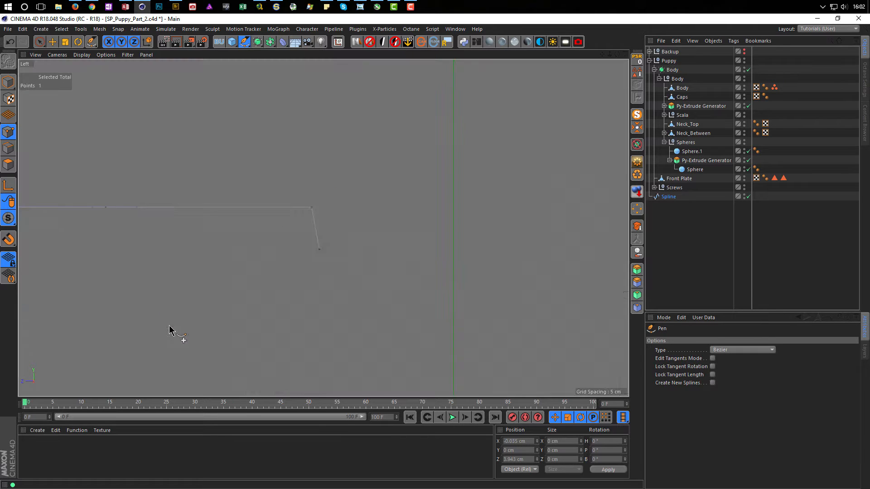
{"action": "left_click", "coordinate": [326, 219]}
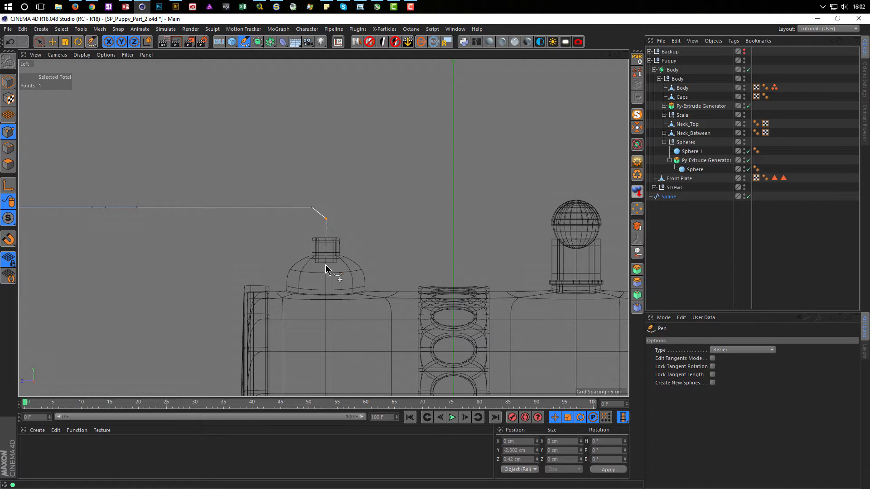
{"action": "left_click", "coordinate": [326, 280]}
{"action": "key", "text": "Escape"}
{"action": "key", "text": "space"}
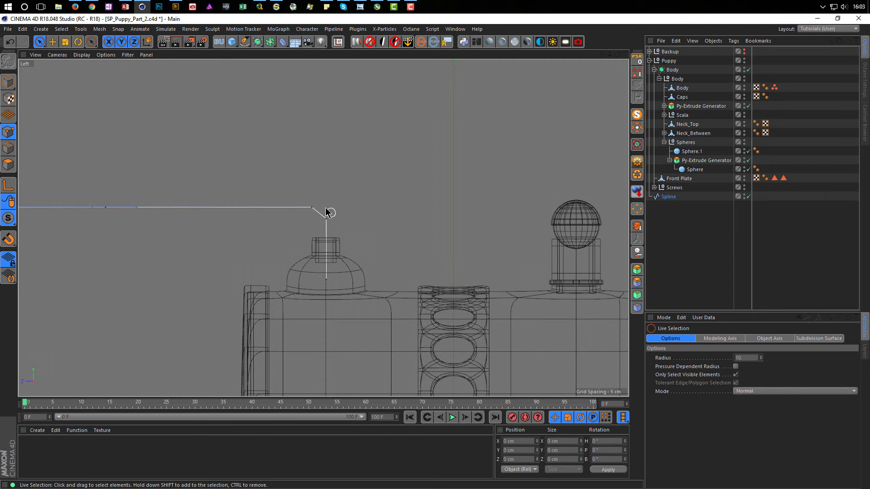
- Apply Soft Interpolation to the two spline points forming the bend above the tube
{"action": "left_click_drag", "start_coordinate": [314, 215], "coordinate": [326, 220]}
{"action": "right_click", "coordinate": [392, 235]}
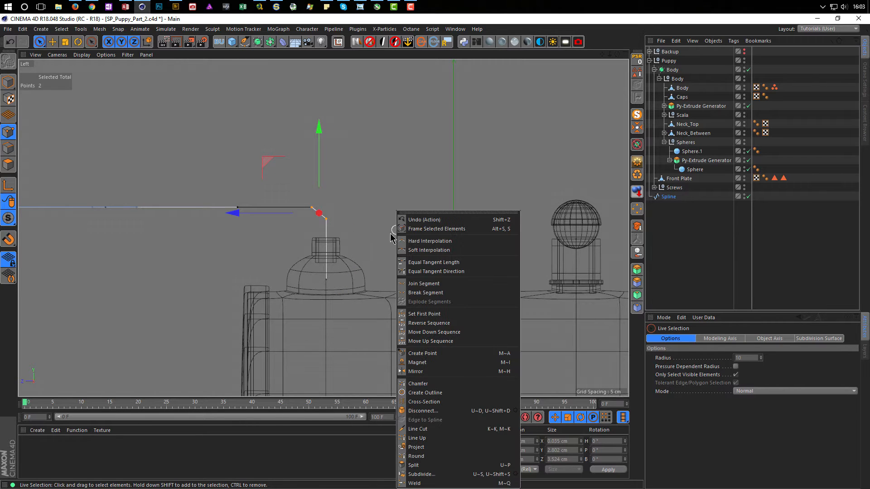
{"action": "left_click", "coordinate": [412, 250]}
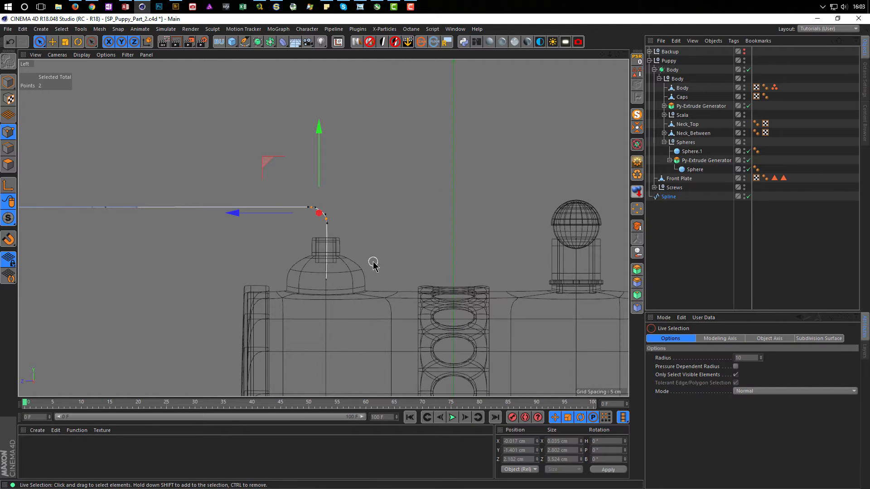
- Select the inner end point of the spiral and raise it high along Y in the left view
{"action": "middle_click", "coordinate": [371, 263]}
{"action": "middle_click", "coordinate": [230, 181]}
{"action": "left_click_drag", "start_coordinate": [236, 206], "coordinate": [359, 229], "text": "alt"}
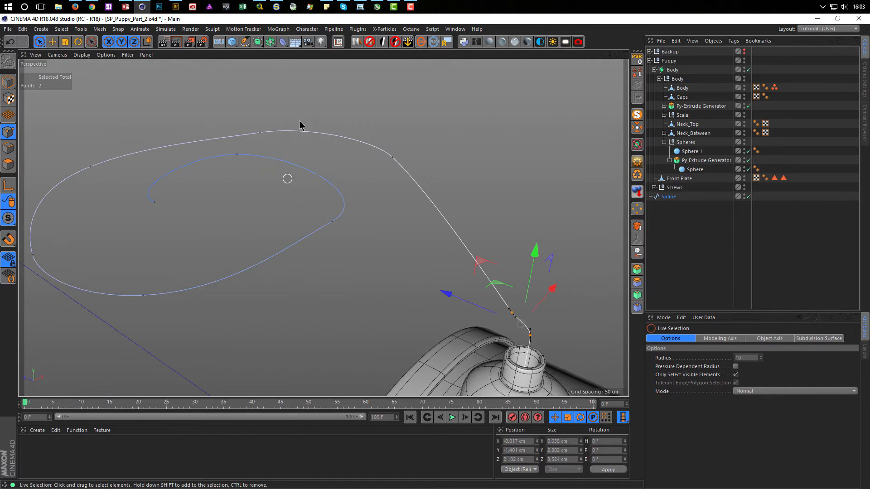
{"action": "middle_click", "coordinate": [347, 247]}
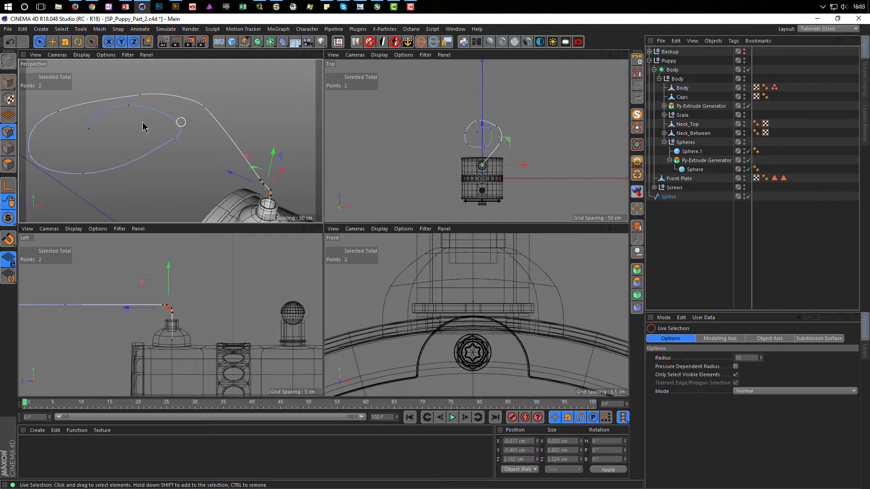
{"action": "left_click", "coordinate": [89, 128]}
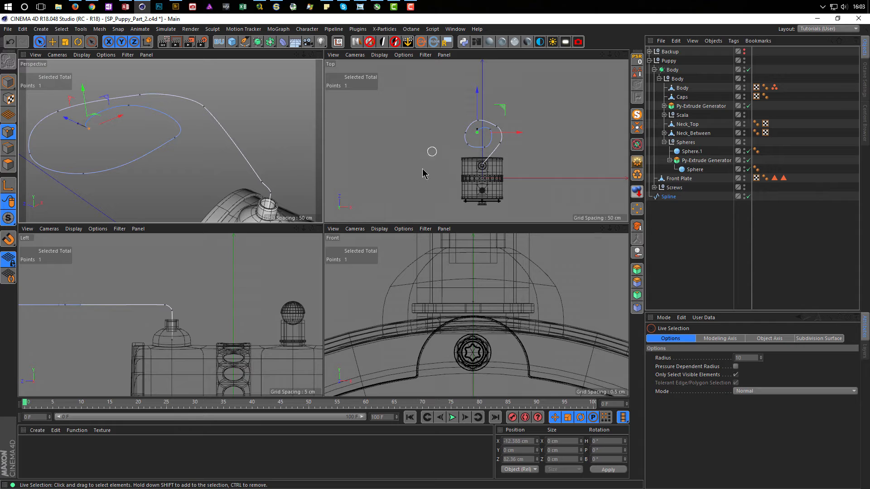
{"action": "right_click_drag", "start_coordinate": [200, 297], "coordinate": [150, 303], "text": "alt"}
{"action": "middle_click_drag", "start_coordinate": [170, 314], "coordinate": [248, 346], "text": "alt"}
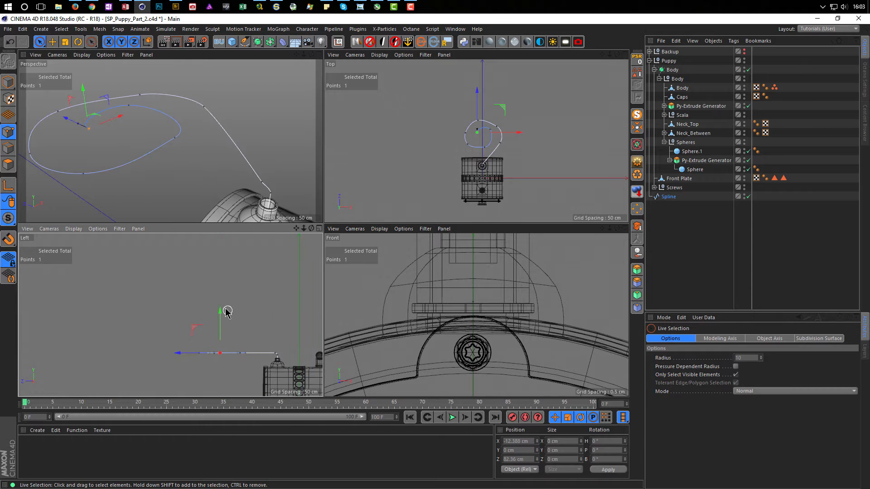
{"action": "left_click_drag", "start_coordinate": [222, 312], "coordinate": [233, 246]}
- Raise the next two spiral points along Y, with the one nearest the inner end at about 77 cm
{"action": "left_click", "coordinate": [128, 105]}
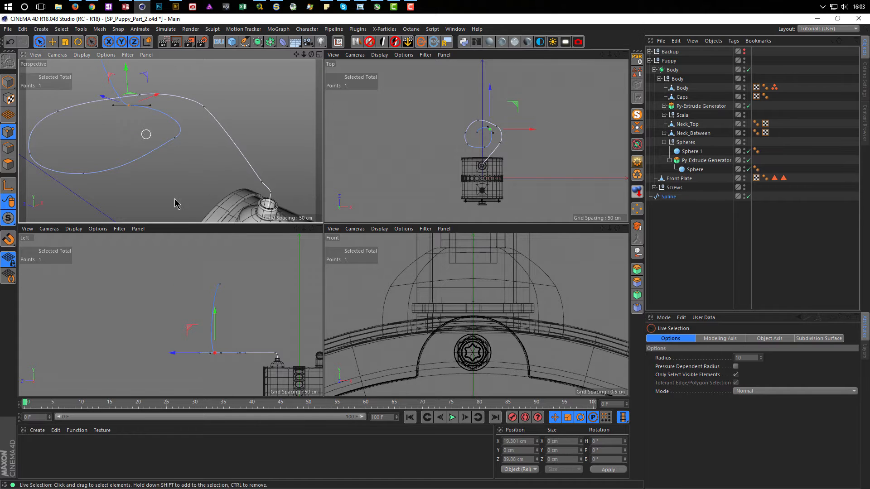
{"action": "left_click_drag", "start_coordinate": [216, 312], "coordinate": [221, 252]}
{"action": "left_click", "coordinate": [175, 137]}
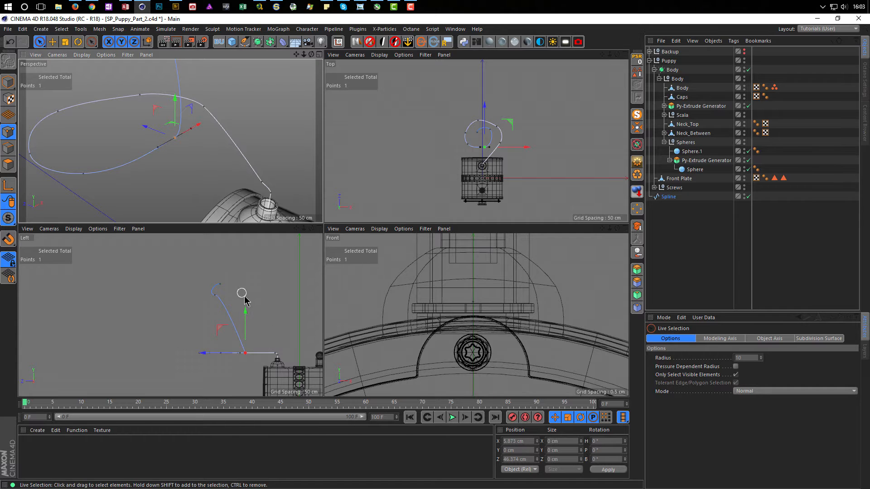
{"action": "left_click_drag", "start_coordinate": [247, 314], "coordinate": [216, 264]}
{"action": "left_click", "coordinate": [214, 296]}
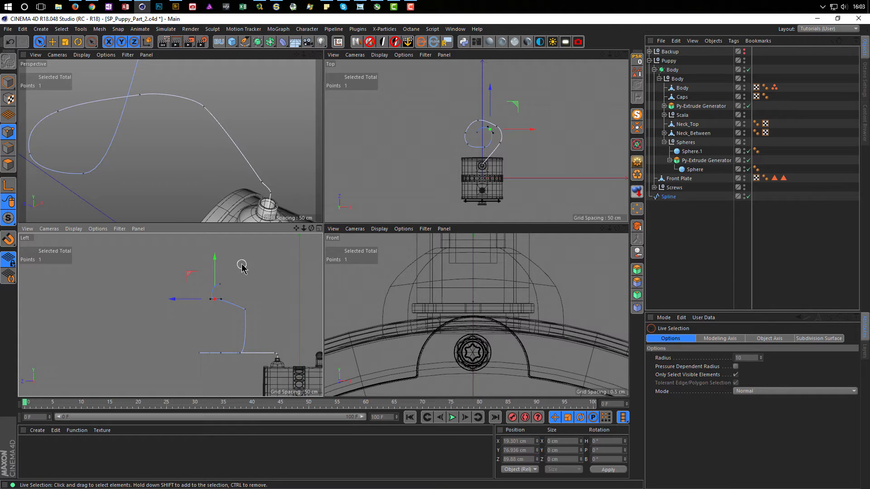
- Raise the following two outer-loop points along Y to about 45 cm and 40 cm
{"action": "left_click", "coordinate": [82, 173]}
{"action": "left_click_drag", "start_coordinate": [240, 315], "coordinate": [241, 286]}
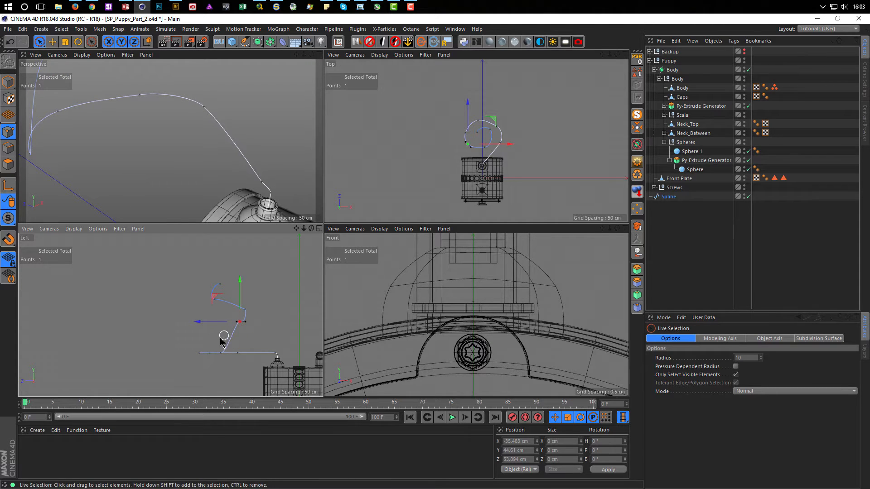
{"action": "left_click", "coordinate": [74, 135]}
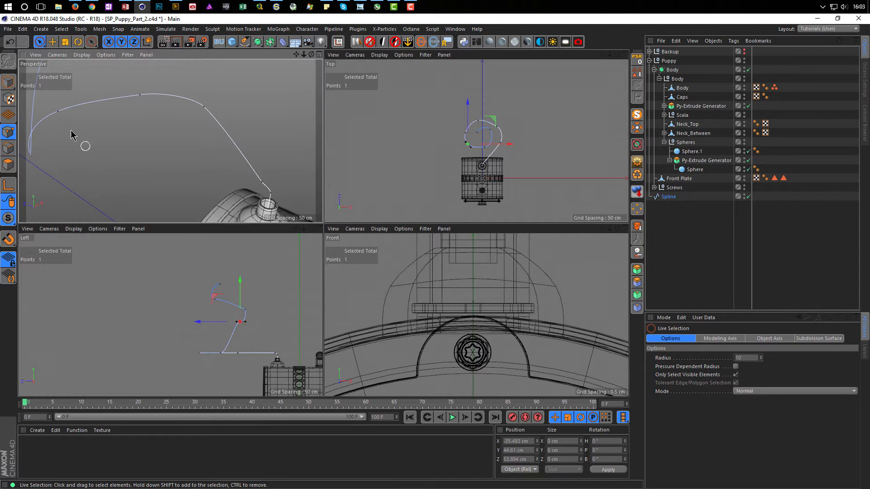
{"action": "left_click", "coordinate": [30, 159]}
{"action": "left_click_drag", "start_coordinate": [220, 309], "coordinate": [222, 278]}
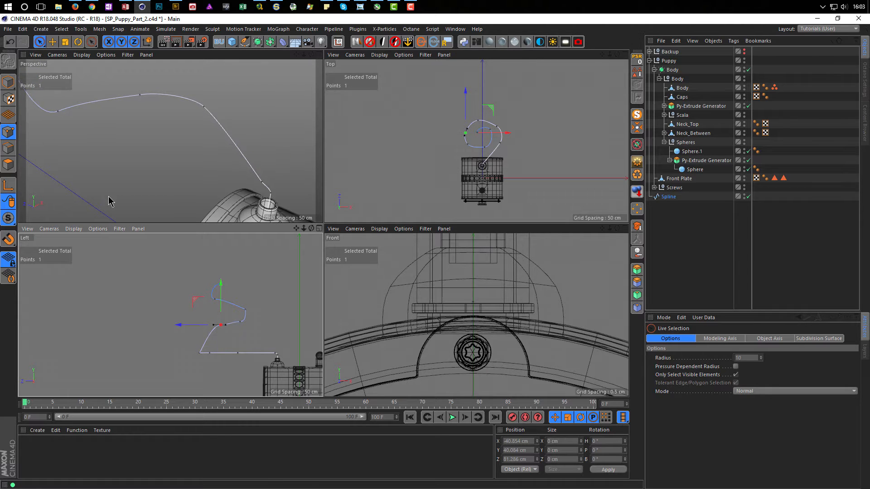
- Raise the three lowest outer-loop spiral points along Y to about 30 cm, 15 cm and 8 cm, descending toward the tube
{"action": "left_click", "coordinate": [58, 109]}
{"action": "left_click_drag", "start_coordinate": [200, 312], "coordinate": [200, 295]}
{"action": "left_click", "coordinate": [140, 95]}
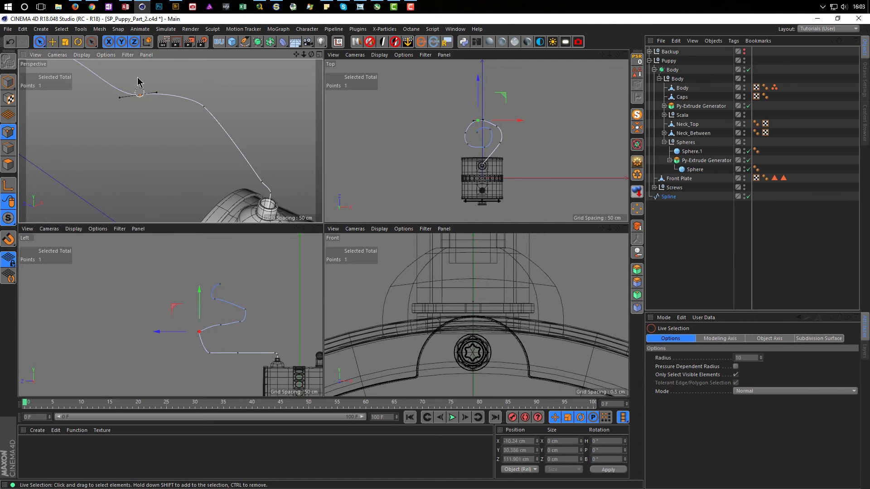
{"action": "left_click", "coordinate": [209, 311]}
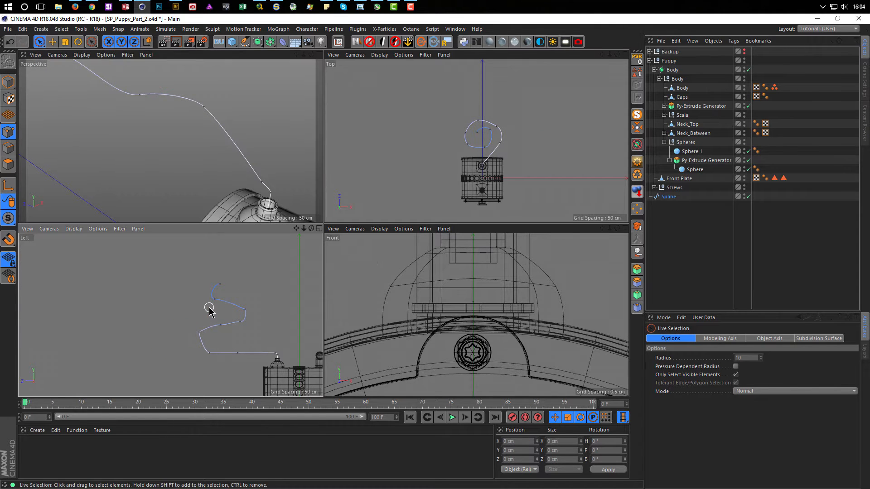
{"action": "left_click", "coordinate": [140, 95]}
{"action": "left_click_drag", "start_coordinate": [209, 314], "coordinate": [238, 308]}
{"action": "left_click", "coordinate": [204, 107]}
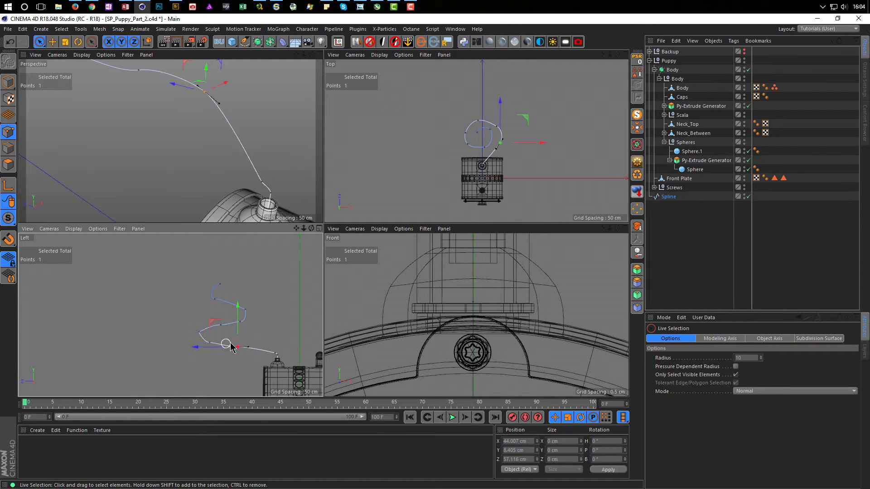
- Equalize the tangent lengths of the loop point nearest the tube and tilt its tangent along the curve's slope in the left view
{"action": "scroll", "coordinate": [280, 340], "scroll_direction": "up", "scroll_amount": 5}
{"action": "scroll", "coordinate": [254, 291], "scroll_direction": "up", "scroll_amount": 4}
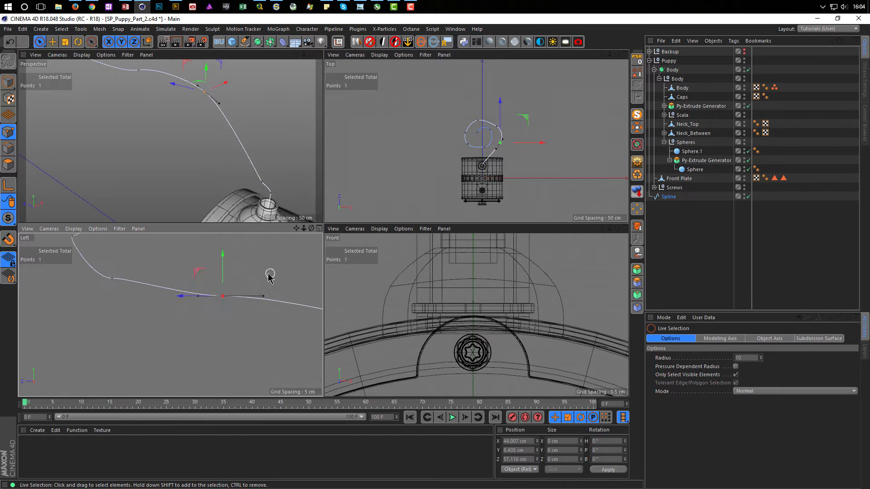
{"action": "middle_click", "coordinate": [251, 293]}
{"action": "scroll", "coordinate": [357, 286], "scroll_direction": "up", "scroll_amount": 2}
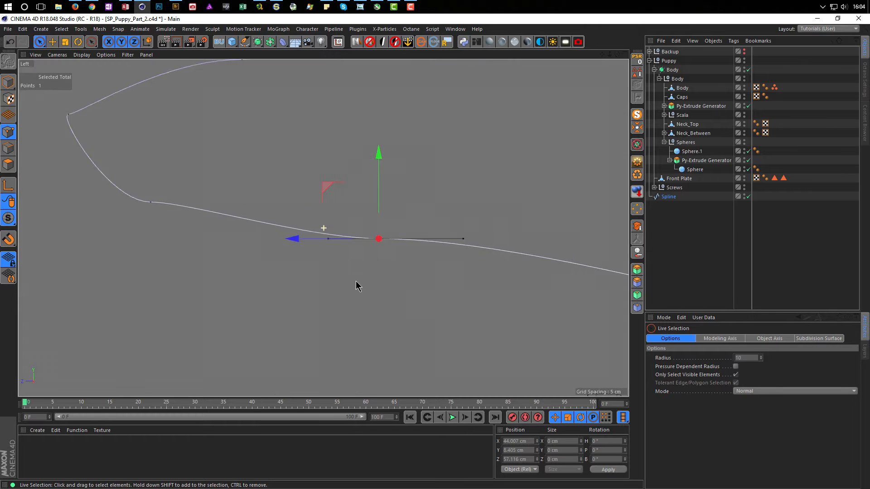
{"action": "right_click", "coordinate": [342, 308]}
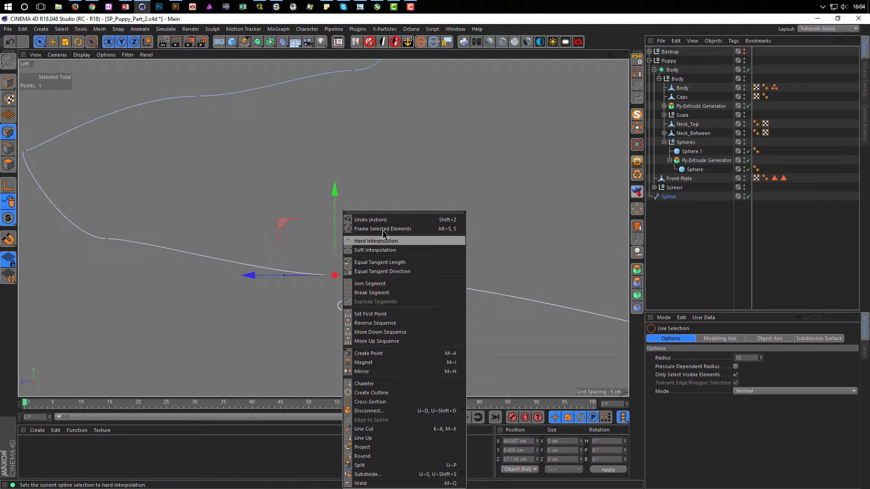
{"action": "left_click", "coordinate": [383, 262]}
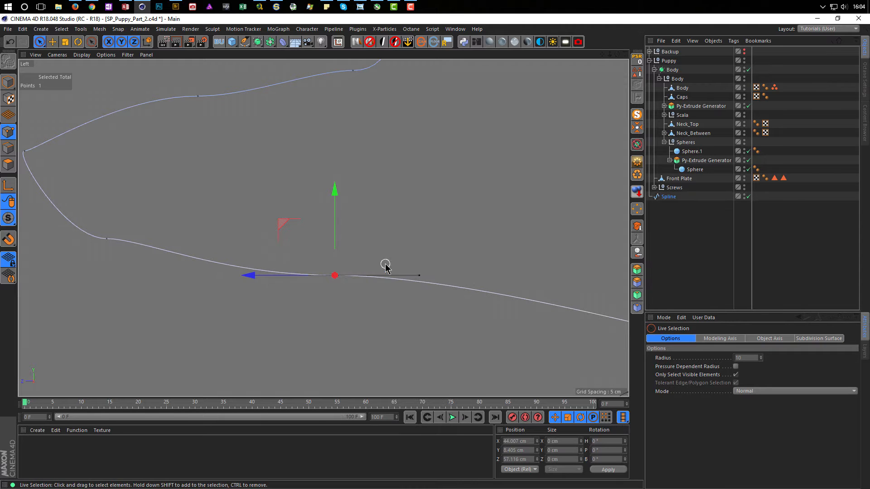
{"action": "left_click", "coordinate": [53, 42]}
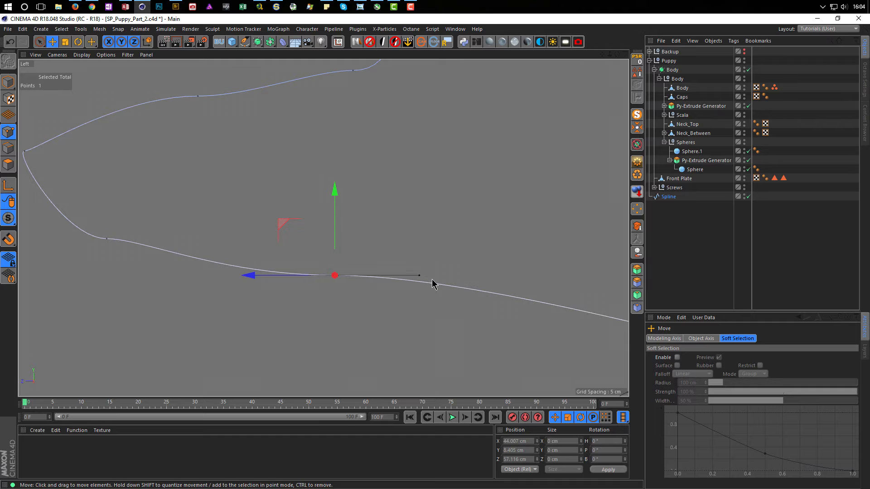
{"action": "left_click_drag", "start_coordinate": [419, 279], "coordinate": [375, 286]}
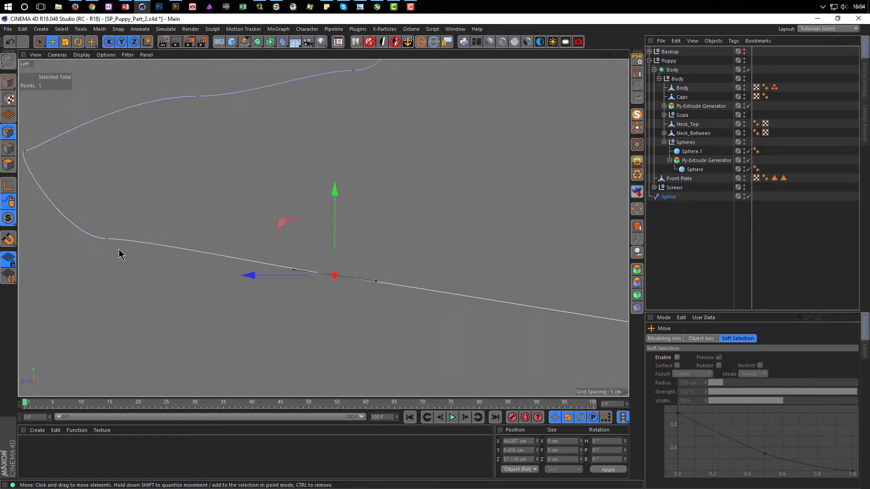
- Tilt the tangent of the second loop point to follow the rising curve, adjusting it in the left and front views
{"action": "left_click", "coordinate": [108, 240]}
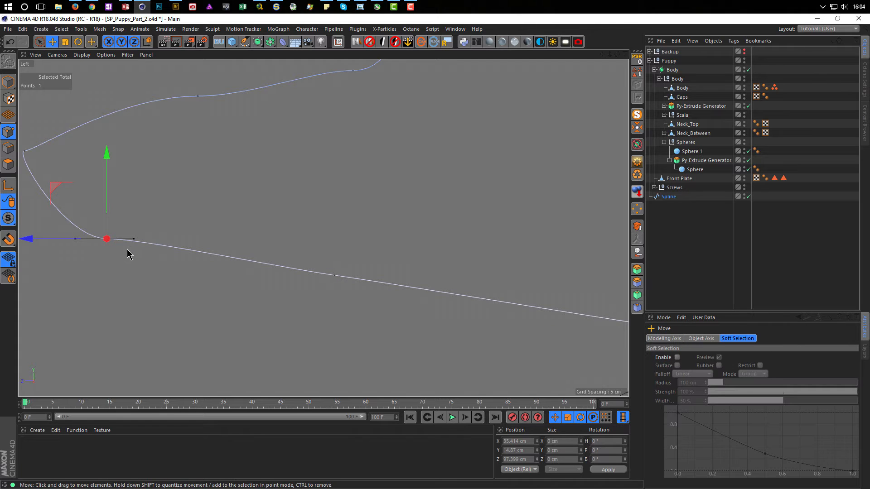
{"action": "left_click_drag", "start_coordinate": [136, 241], "coordinate": [136, 250]}
{"action": "middle_click", "coordinate": [171, 239]}
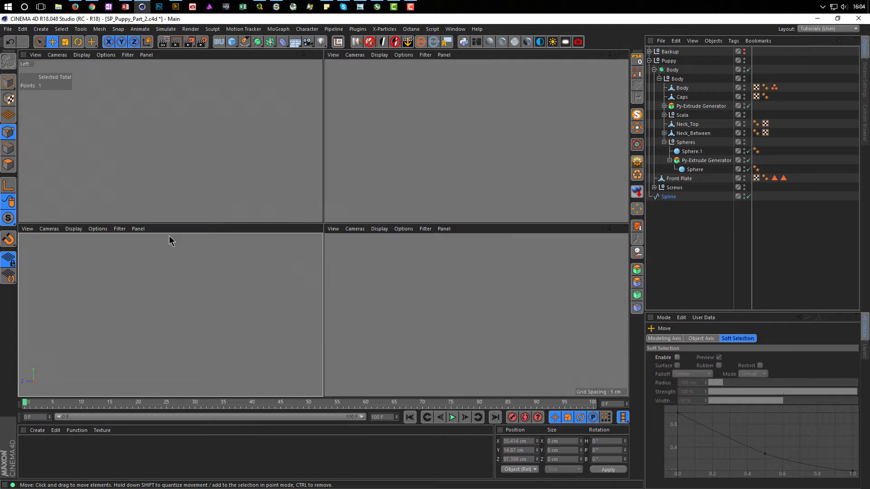
{"action": "middle_click", "coordinate": [362, 320]}
{"action": "scroll", "coordinate": [257, 284], "scroll_direction": "down", "scroll_amount": 5}
{"action": "middle_click_drag", "start_coordinate": [345, 216], "coordinate": [243, 326], "text": "alt"}
{"action": "left_click_drag", "start_coordinate": [320, 265], "coordinate": [331, 262]}
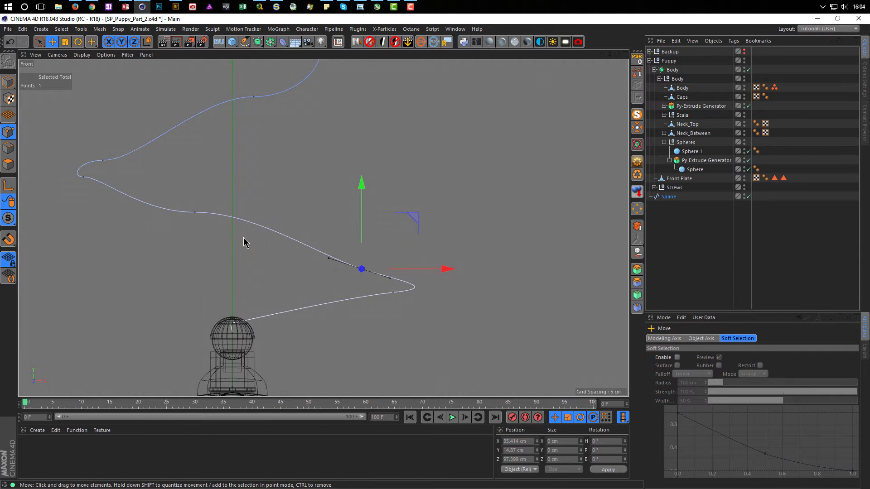
- Align the tangents of the next two coil points with the rising slope in the front view
{"action": "key", "text": "space"}
{"action": "left_click", "coordinate": [195, 212]}
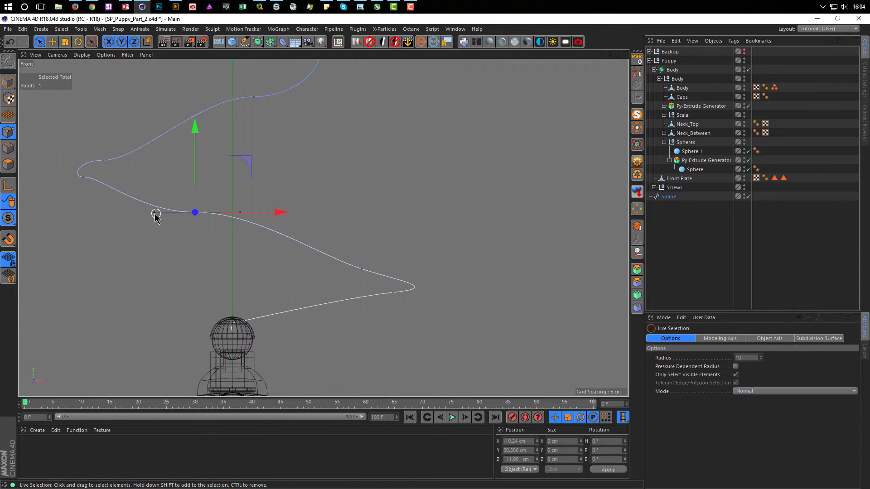
{"action": "key", "text": "space"}
{"action": "left_click_drag", "start_coordinate": [156, 211], "coordinate": [158, 202]}
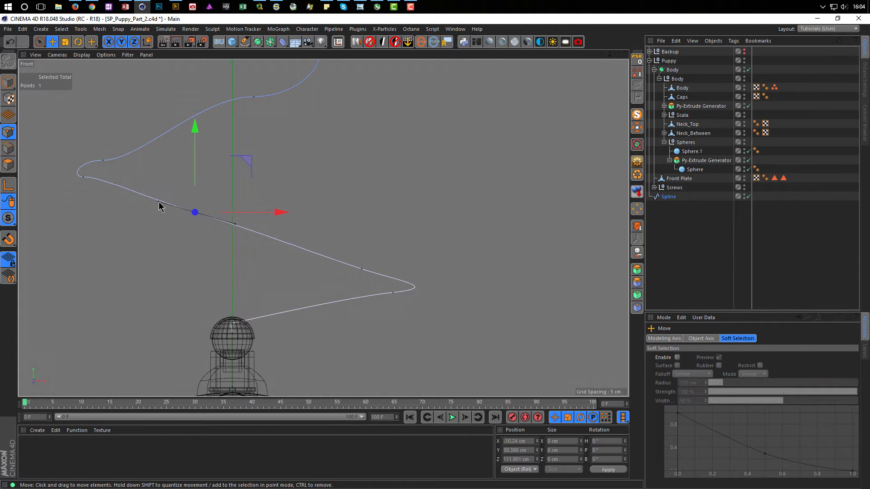
{"action": "left_click", "coordinate": [83, 176]}
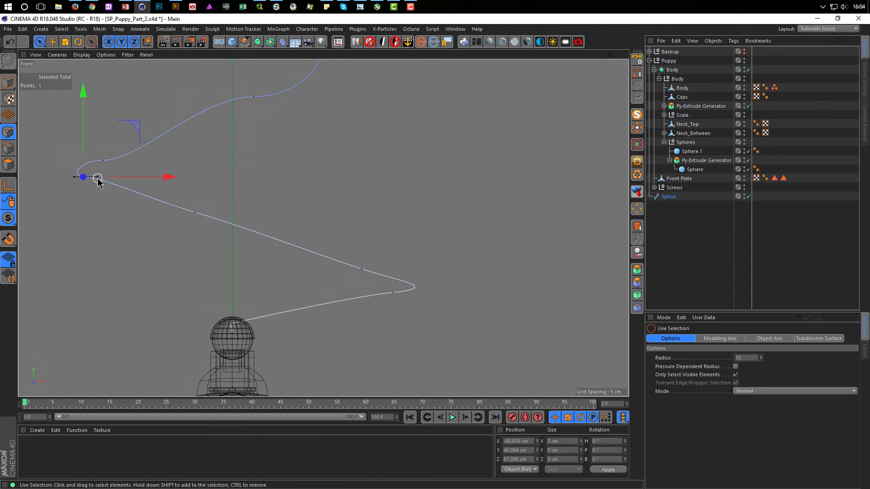
{"action": "left_click_drag", "start_coordinate": [98, 179], "coordinate": [99, 186]}
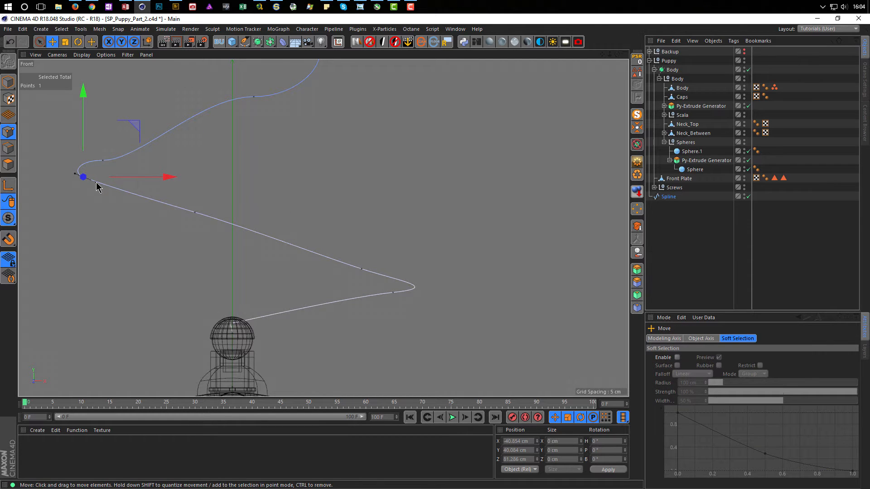
- Align the tangents of the following two coil points with the curve's upward slope toward the inner end in the front view
{"action": "left_click", "coordinate": [104, 161]}
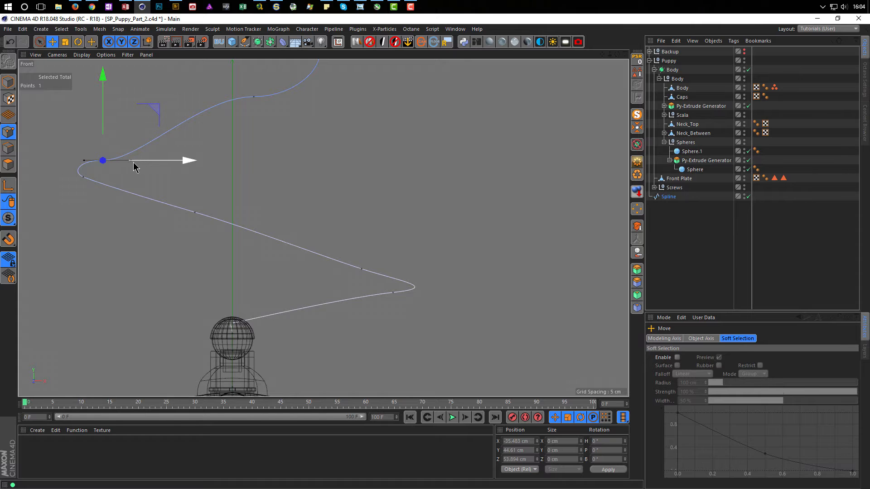
{"action": "key", "text": "space"}
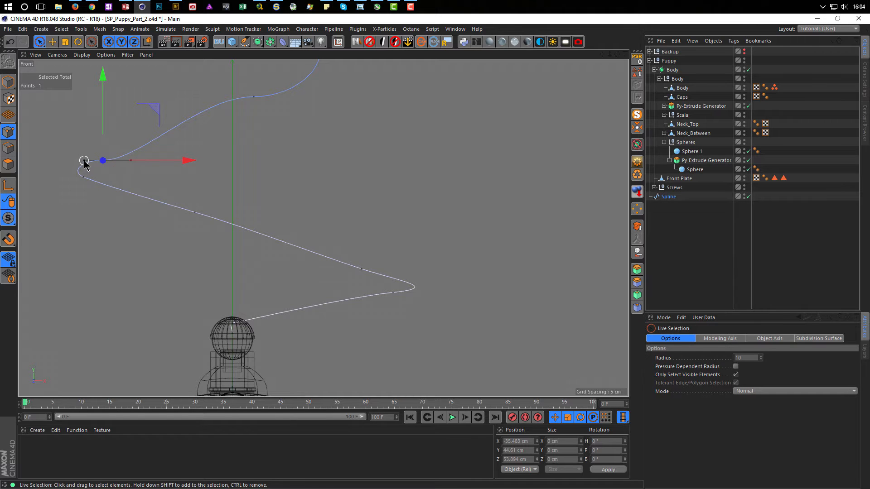
{"action": "key", "text": "space"}
{"action": "left_click_drag", "start_coordinate": [84, 163], "coordinate": [91, 168]}
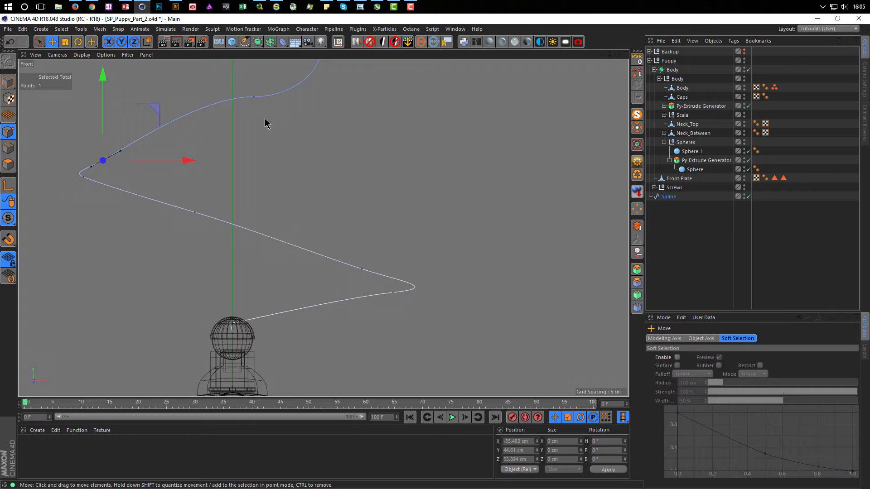
{"action": "middle_click_drag", "start_coordinate": [269, 101], "coordinate": [257, 255], "text": "alt"}
{"action": "key", "text": "space"}
{"action": "left_click", "coordinate": [241, 251]}
{"action": "key", "text": "space"}
{"action": "left_click_drag", "start_coordinate": [202, 250], "coordinate": [222, 257]}
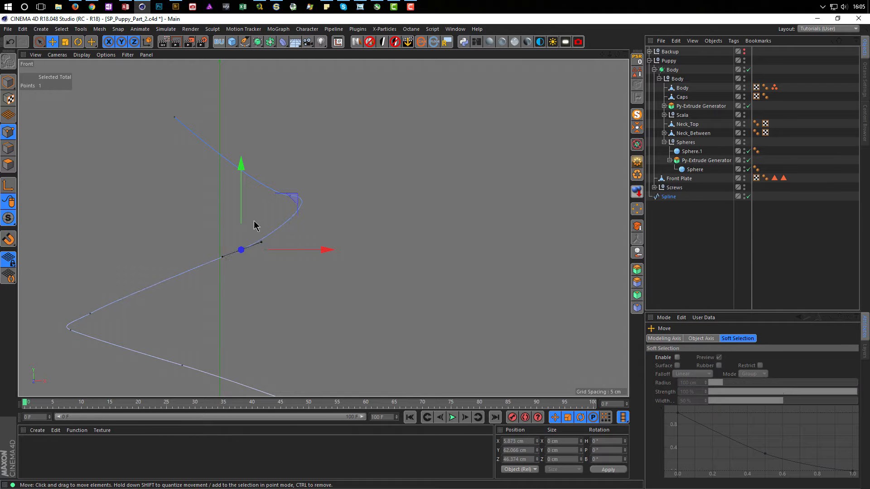
- Rotate the tangent of the coil point just before the inner end to smooth the uppermost bend in the front view
{"action": "key", "text": "space"}
{"action": "left_click", "coordinate": [297, 196]}
{"action": "key", "text": "space"}
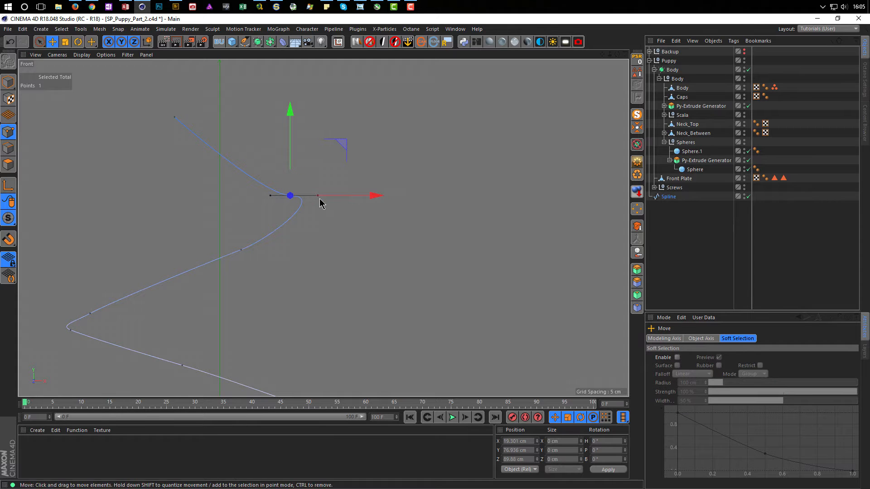
{"action": "left_click_drag", "start_coordinate": [271, 198], "coordinate": [272, 190]}
- Select the upper bend point above the dome's tube in the perspective view and lengthen its tangent to soften the bend
{"action": "middle_click", "coordinate": [286, 254]}
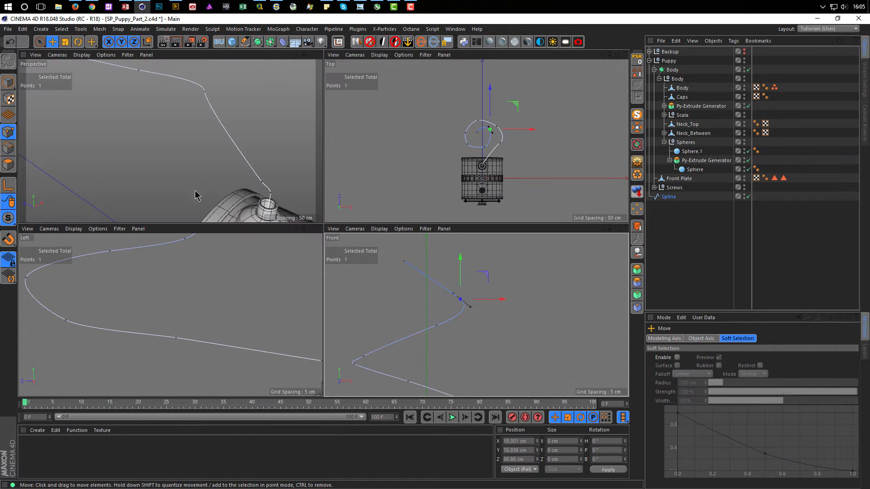
{"action": "middle_click", "coordinate": [199, 191]}
{"action": "left_click_drag", "start_coordinate": [202, 188], "coordinate": [365, 260], "text": "alt"}
{"action": "right_click_drag", "start_coordinate": [365, 260], "coordinate": [433, 231], "text": "alt"}
{"action": "key", "text": "space"}
{"action": "left_click", "coordinate": [355, 227]}
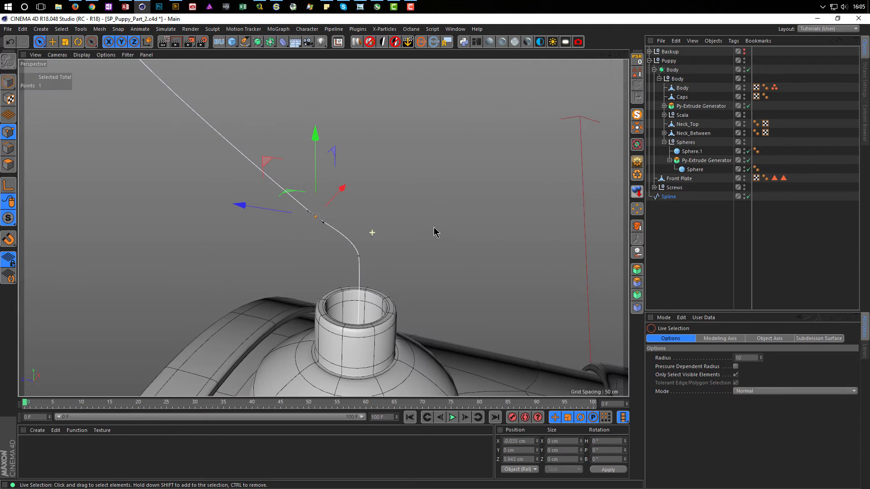
{"action": "key", "text": "space"}
{"action": "mouse_move", "coordinate": [324, 225]}
{"action": "left_mouse_down"}
{"action": "mouse_move", "coordinate": [346, 246]}
{"action": "mouse_move", "coordinate": [329, 226]}
{"action": "left_mouse_up"}
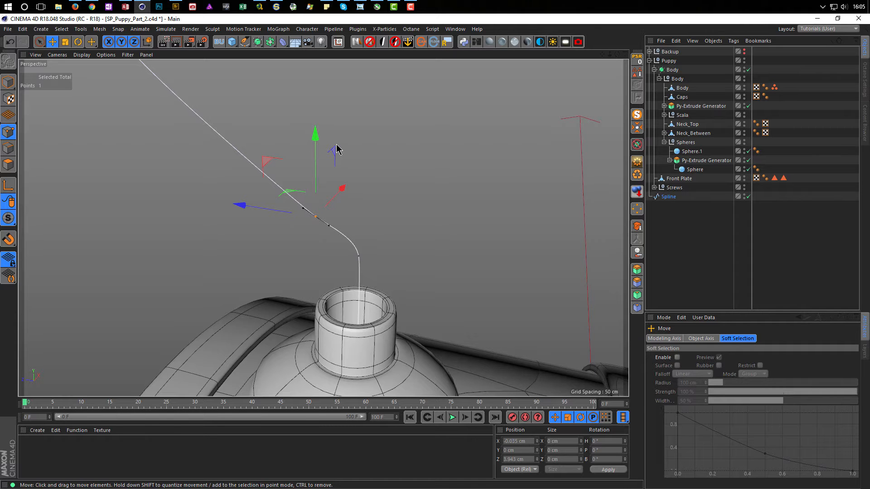
- Move the upper bend point in the XY plane to about X 2.4 cm and Y 1.1 cm, and save the project
{"action": "left_click_drag", "start_coordinate": [277, 217], "coordinate": [389, 220], "text": "alt"}
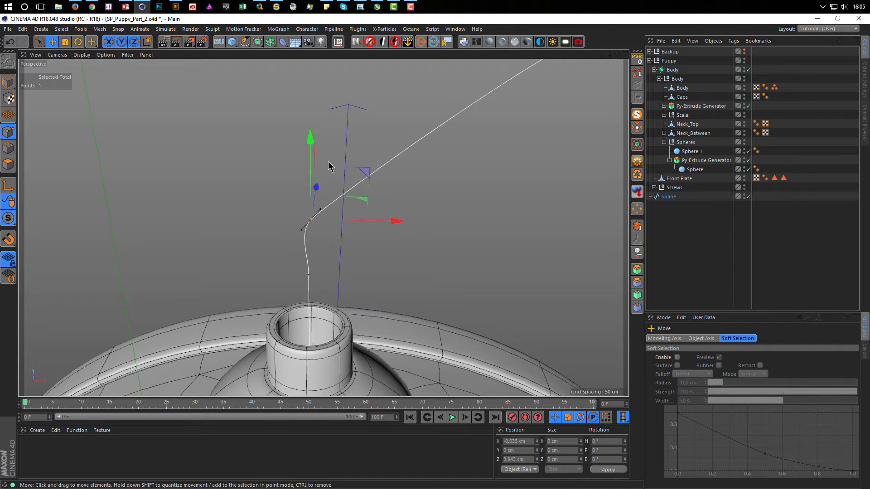
{"action": "left_click_drag", "start_coordinate": [367, 173], "coordinate": [400, 160]}
{"action": "left_click_drag", "start_coordinate": [307, 214], "coordinate": [395, 300], "text": "alt"}
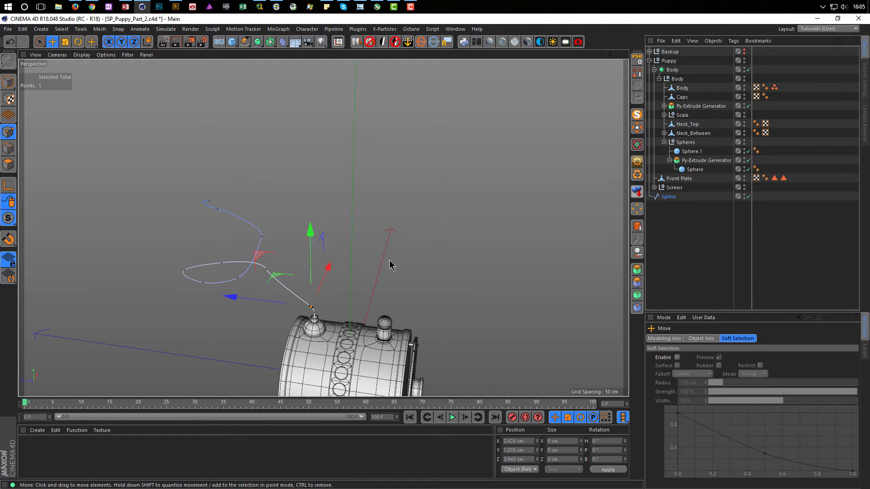
{"action": "key", "text": "ctrl+s"}
- Inspect the tail spline's coil and its connection to the rear dome from several angles
{"action": "right_click_drag", "start_coordinate": [311, 318], "coordinate": [399, 311], "text": "alt"}
{"action": "left_click_drag", "start_coordinate": [308, 318], "coordinate": [293, 323], "text": "alt"}
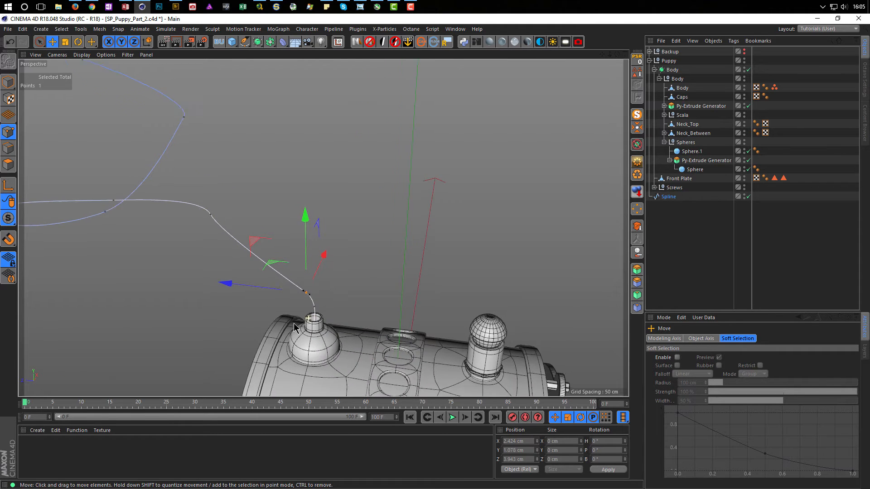
{"action": "right_click_drag", "start_coordinate": [293, 324], "coordinate": [268, 331], "text": "alt"}
{"action": "left_click_drag", "start_coordinate": [299, 325], "coordinate": [338, 332], "text": "alt"}
{"action": "left_click_drag", "start_coordinate": [230, 158], "coordinate": [220, 185], "text": "alt"}
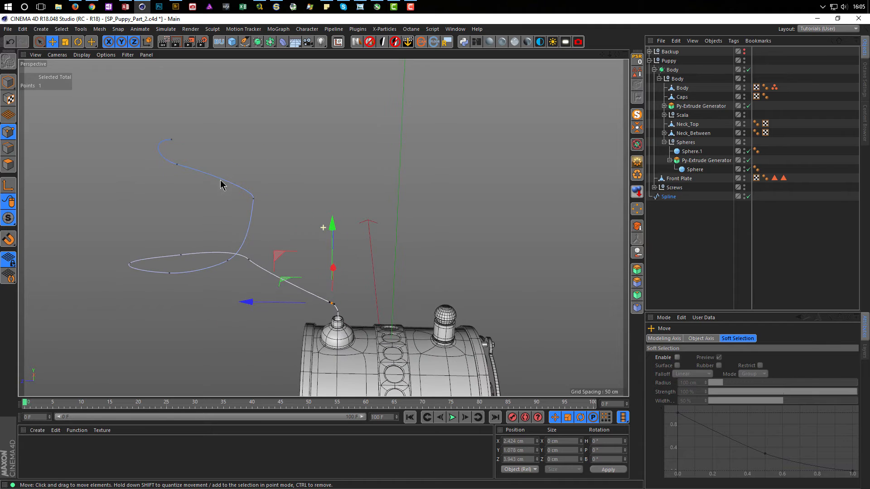
{"action": "scroll", "coordinate": [342, 324], "scroll_direction": "up", "scroll_amount": 1}
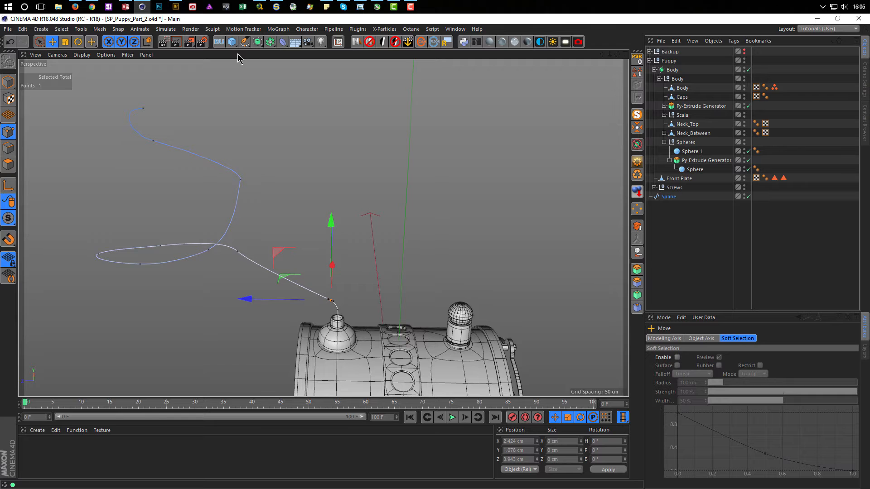
- Create an n-Side spline with a 2 cm radius and place it below the Spline object in the hierarchy
{"action": "left_click", "coordinate": [244, 42]}
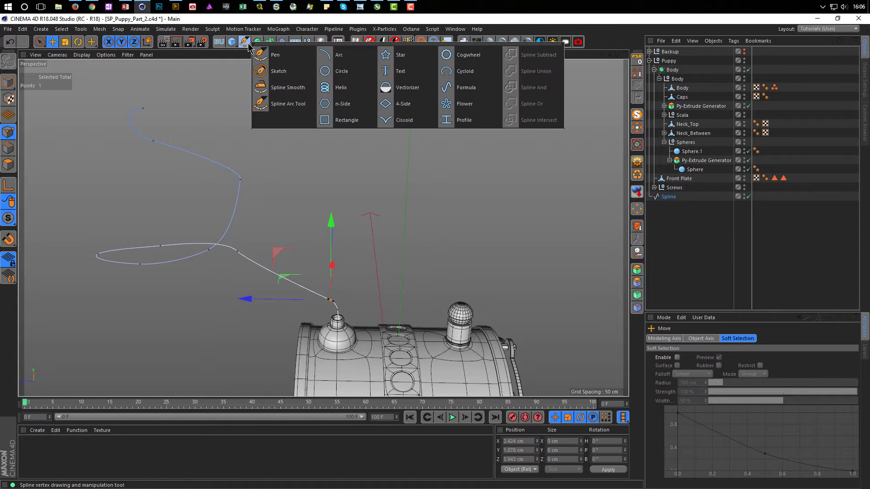
{"action": "left_click", "coordinate": [344, 104]}
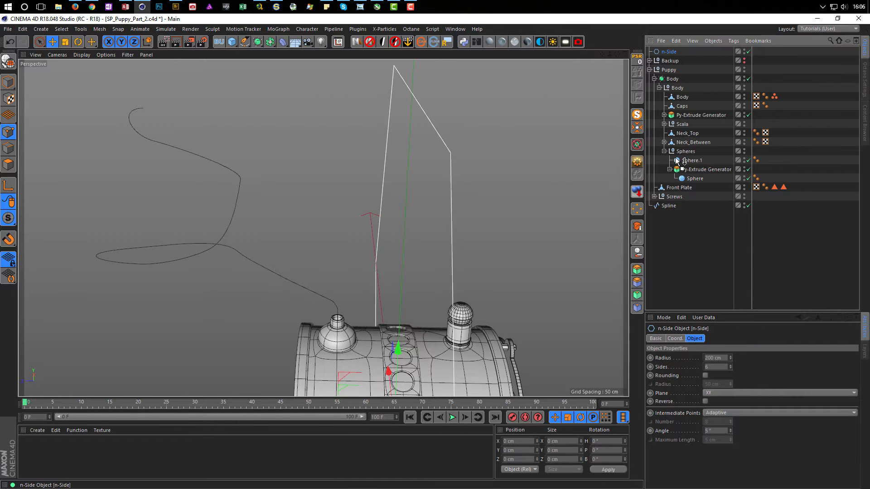
{"action": "left_click_drag", "start_coordinate": [676, 161], "coordinate": [672, 222]}
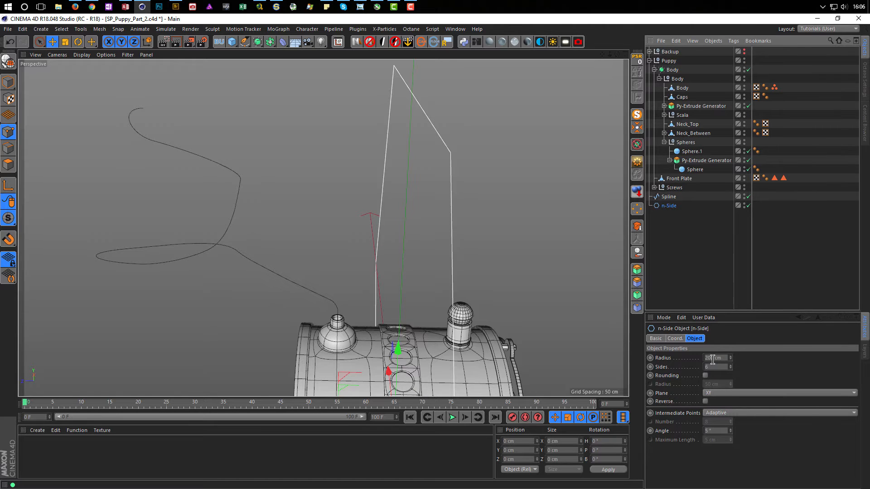
{"action": "type", "text": "5"}
{"action": "key", "text": "Return"}
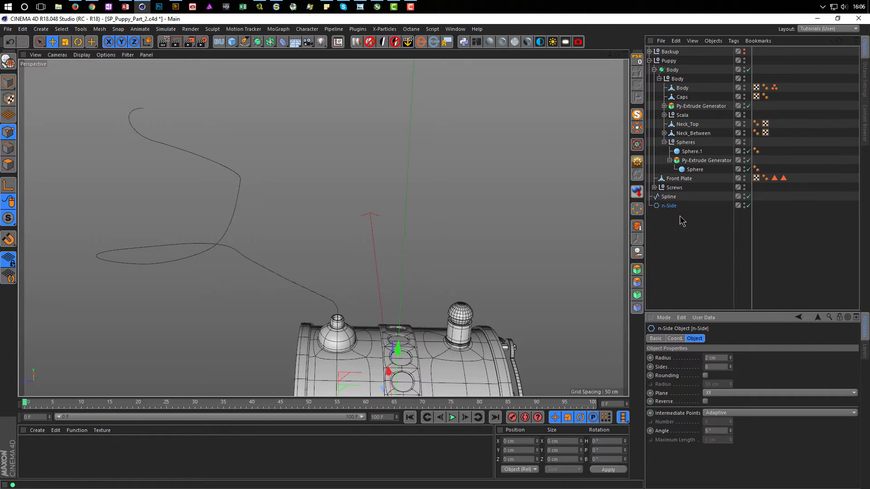
- Place the n-Side above the Spline in the hierarchy and nest both under a new Sweep generator
{"action": "left_click_drag", "start_coordinate": [666, 206], "coordinate": [664, 198]}
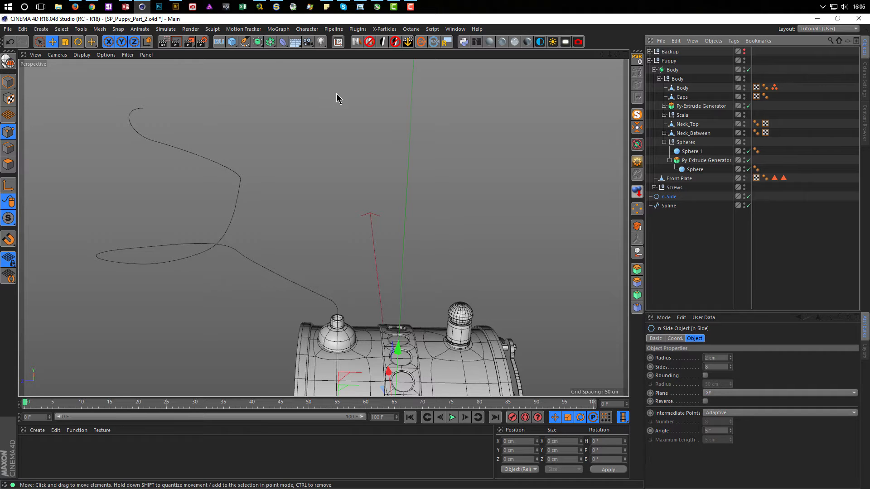
{"action": "left_click", "coordinate": [257, 42]}
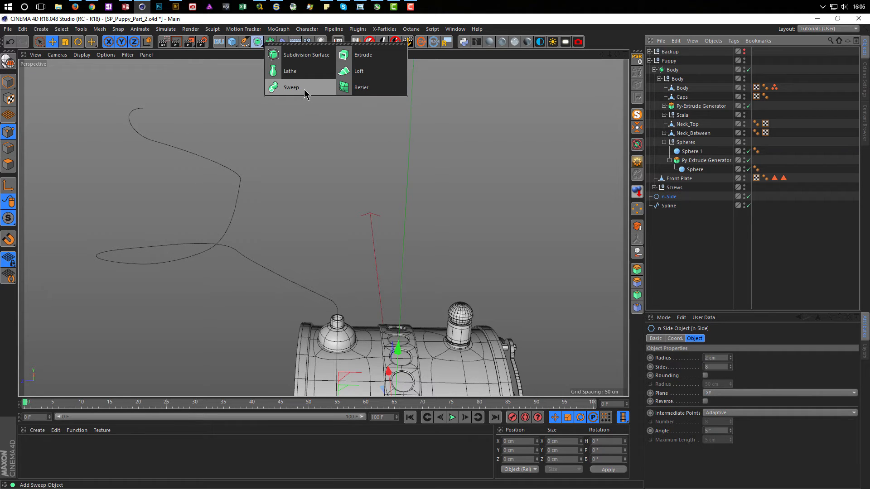
{"action": "left_click", "coordinate": [285, 89]}
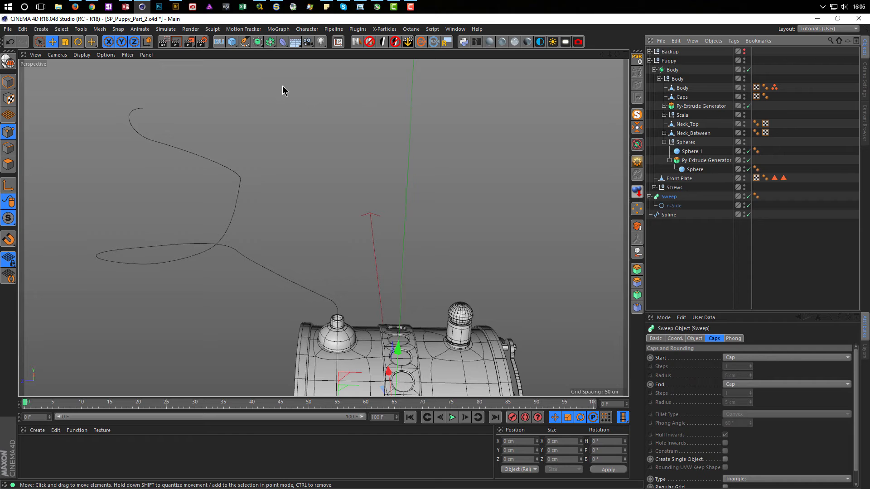
{"action": "left_click_drag", "start_coordinate": [668, 215], "coordinate": [673, 211]}
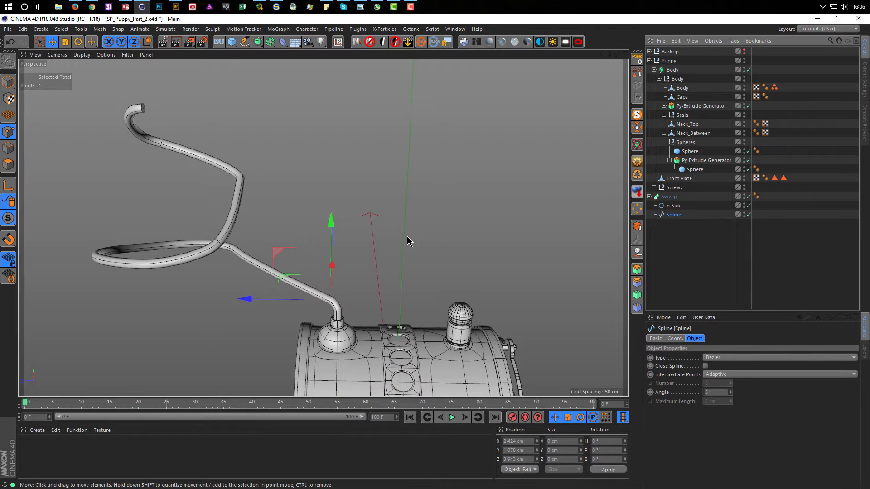
- Set the n-Side profile's radius to 2.5 cm so the tail fills the rear dome's tube better
{"action": "left_click_drag", "start_coordinate": [214, 219], "coordinate": [260, 222], "text": "alt"}
{"action": "scroll", "coordinate": [375, 324], "scroll_direction": "up", "scroll_amount": 10}
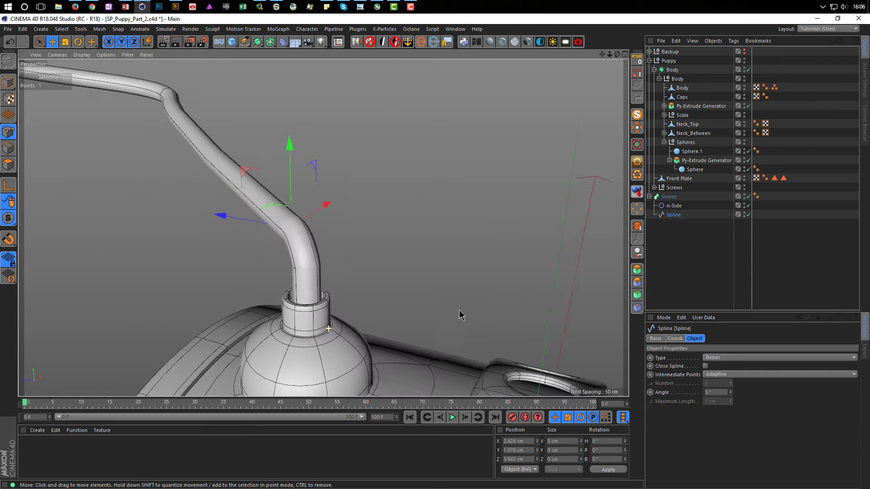
{"action": "left_click_drag", "start_coordinate": [325, 295], "coordinate": [350, 272], "text": "alt"}
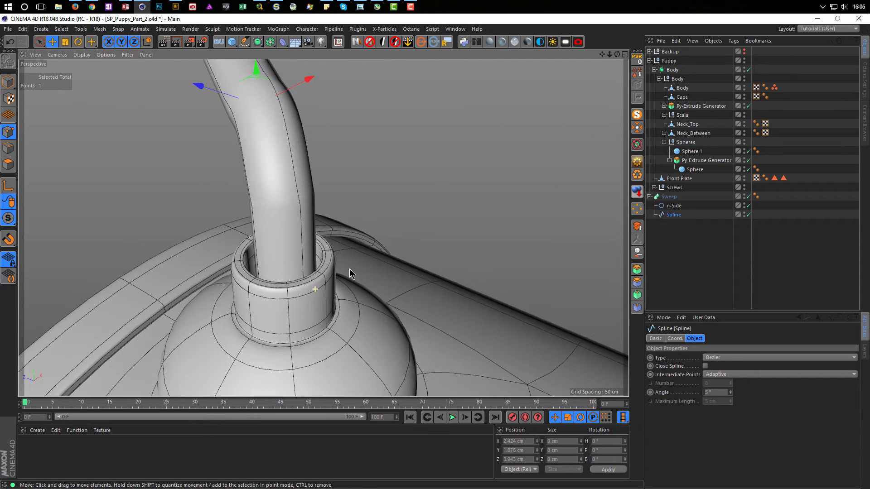
{"action": "left_click", "coordinate": [673, 205]}
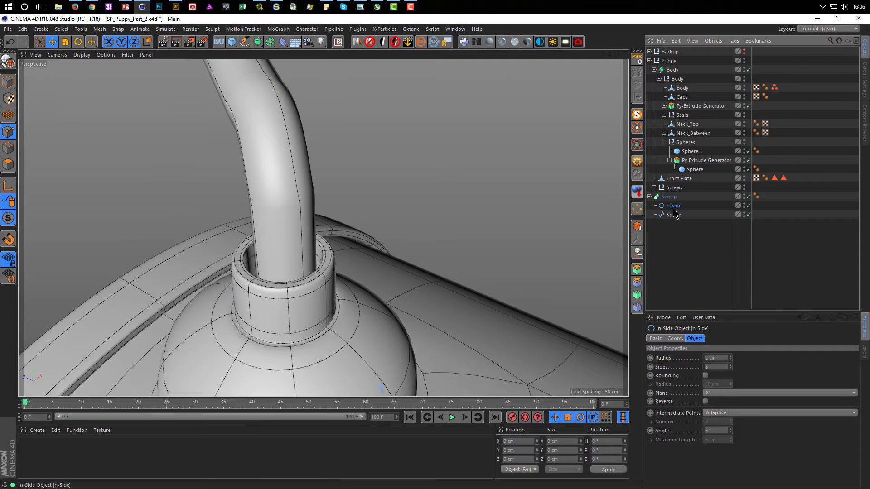
{"action": "left_click_drag", "start_coordinate": [731, 357], "coordinate": [733, 364]}
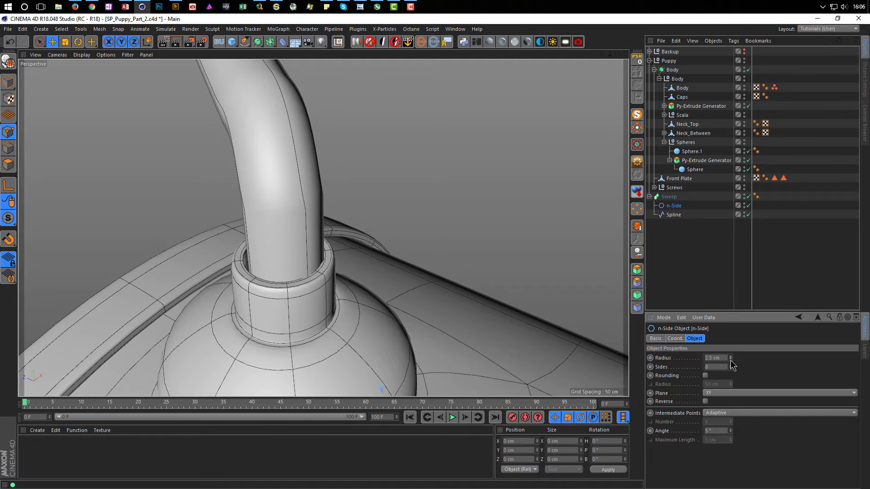
- Change the tail spline's intermediate points to Uniform
{"action": "left_click_drag", "start_coordinate": [417, 337], "coordinate": [179, 302], "text": "alt"}
{"action": "left_click_drag", "start_coordinate": [254, 215], "coordinate": [183, 226], "text": "alt"}
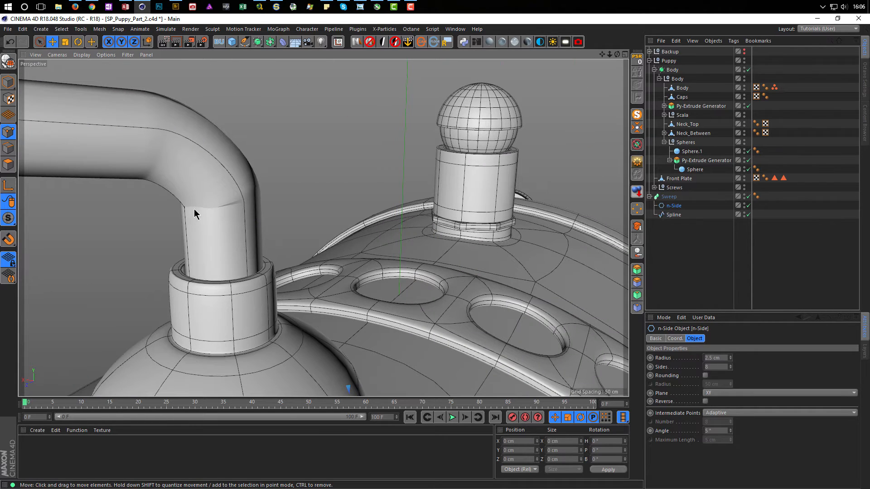
{"action": "left_click", "coordinate": [673, 215]}
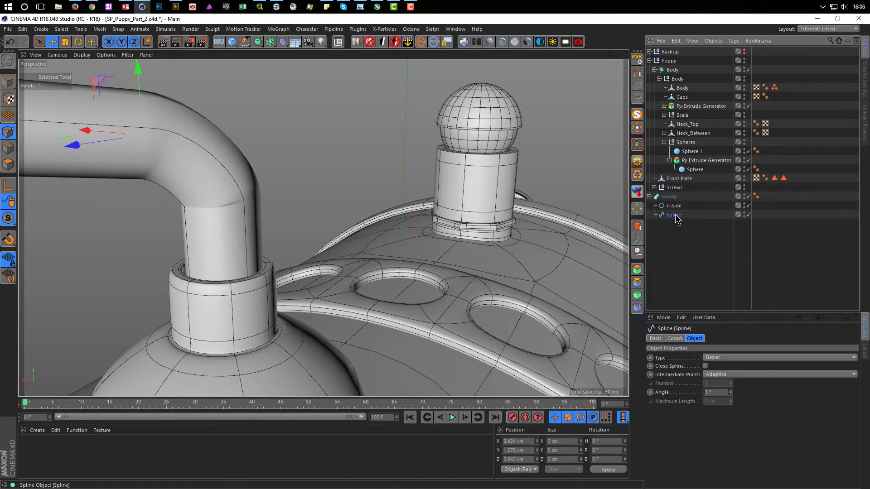
{"action": "left_click", "coordinate": [721, 375]}
{"action": "left_click", "coordinate": [725, 400]}
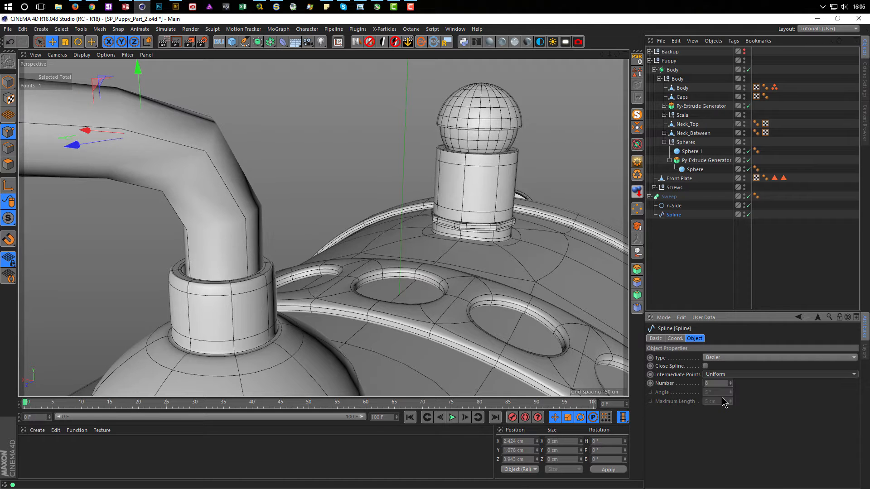
- Check the bend above the dome's tube and set the spline's number of intermediate points to 6
{"action": "left_click_drag", "start_coordinate": [210, 240], "coordinate": [346, 256], "text": "alt"}
{"action": "right_click_drag", "start_coordinate": [281, 261], "coordinate": [194, 268], "text": "alt"}
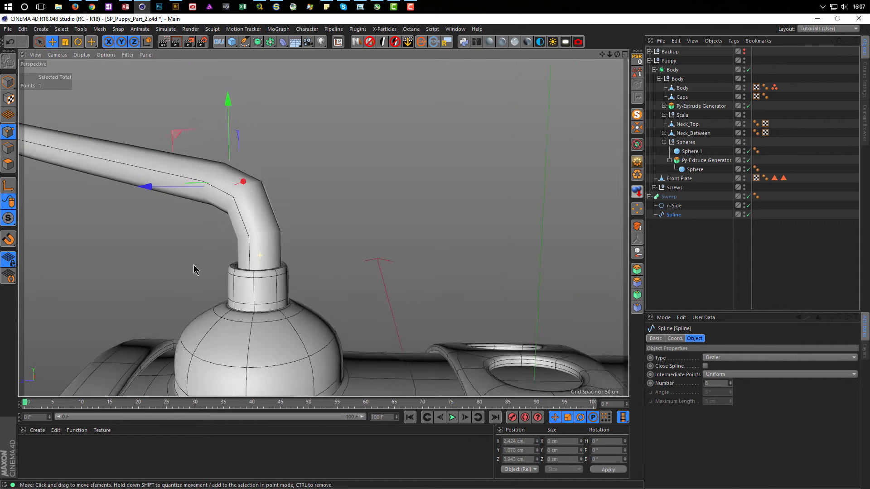
{"action": "right_click_drag", "start_coordinate": [421, 293], "coordinate": [375, 293], "text": "alt"}
{"action": "middle_click_drag", "start_coordinate": [316, 285], "coordinate": [412, 308], "text": "alt"}
{"action": "right_click_drag", "start_coordinate": [412, 308], "coordinate": [402, 311], "text": "alt"}
{"action": "left_click_drag", "start_coordinate": [402, 311], "coordinate": [427, 308], "text": "alt"}
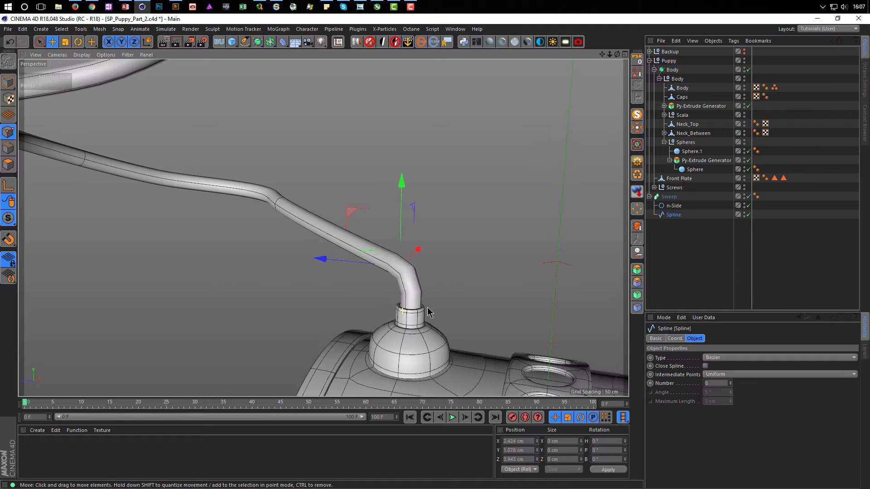
{"action": "mouse_move", "coordinate": [406, 268]}
{"action": "left_mouse_down", "text": "alt"}
{"action": "mouse_move", "coordinate": [452, 292]}
{"action": "mouse_move", "coordinate": [402, 281]}
{"action": "left_mouse_up", "text": "alt"}
{"action": "right_click_drag", "start_coordinate": [404, 284], "coordinate": [476, 291], "text": "alt"}
{"action": "left_click_drag", "start_coordinate": [415, 299], "coordinate": [381, 303], "text": "alt"}
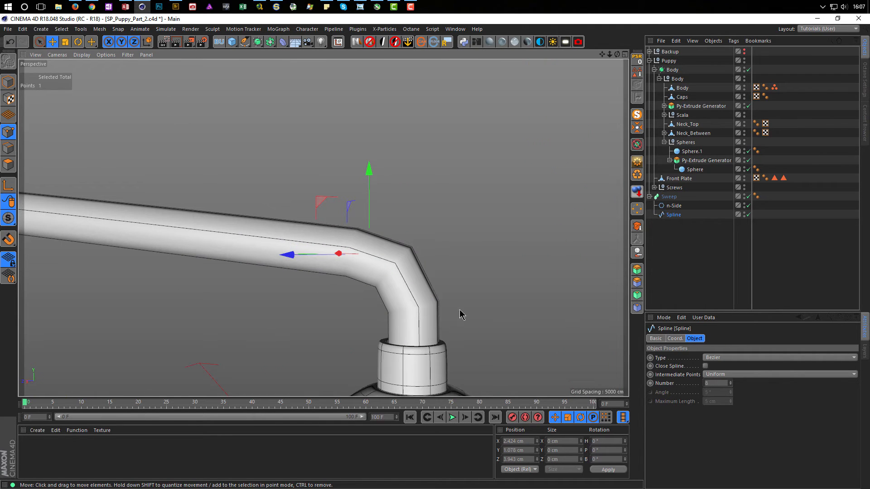
{"action": "left_click", "coordinate": [731, 384]}
{"action": "left_click", "coordinate": [731, 384]}
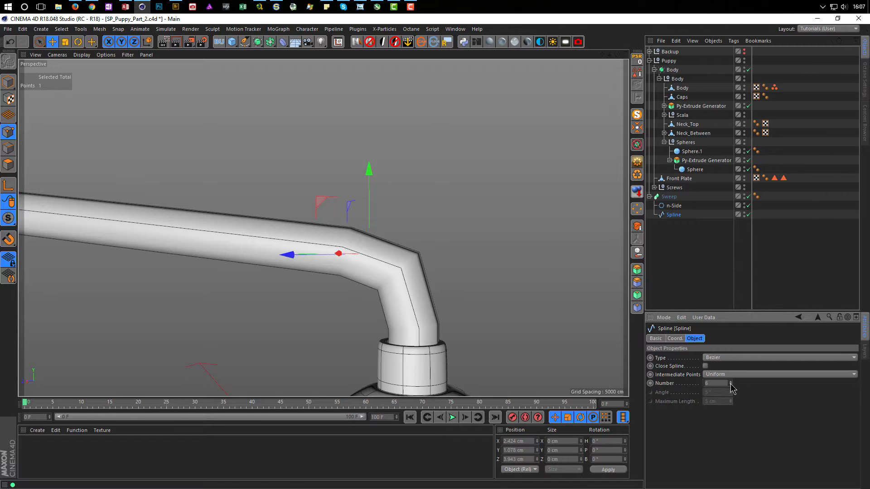
- Inspect the whole swept tail on the body and preview it with a viewport render
{"action": "right_click_drag", "start_coordinate": [410, 288], "coordinate": [376, 285], "text": "alt"}
{"action": "left_click_drag", "start_coordinate": [371, 285], "coordinate": [492, 288], "text": "alt"}
{"action": "scroll", "coordinate": [397, 254], "scroll_direction": "down", "scroll_amount": 5}
{"action": "left_click_drag", "start_coordinate": [407, 278], "coordinate": [320, 264], "text": "alt"}
{"action": "scroll", "coordinate": [319, 268], "scroll_direction": "down", "scroll_amount": 5}
{"action": "scroll", "coordinate": [382, 287], "scroll_direction": "up", "scroll_amount": 3}
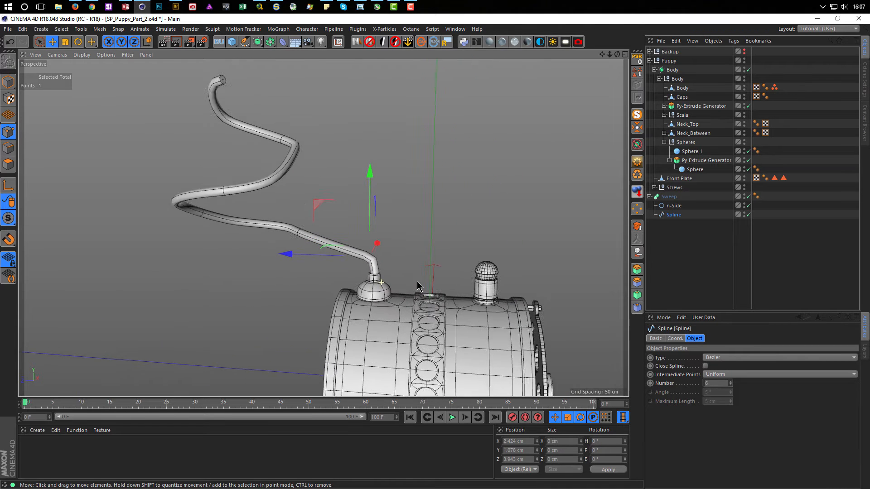
{"action": "key", "text": "ctrl+r"}
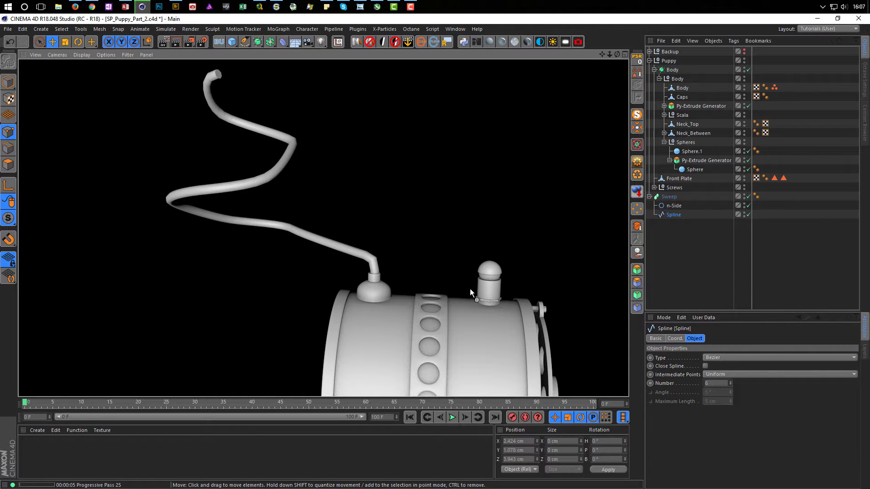
{"action": "left_click", "coordinate": [432, 285]}
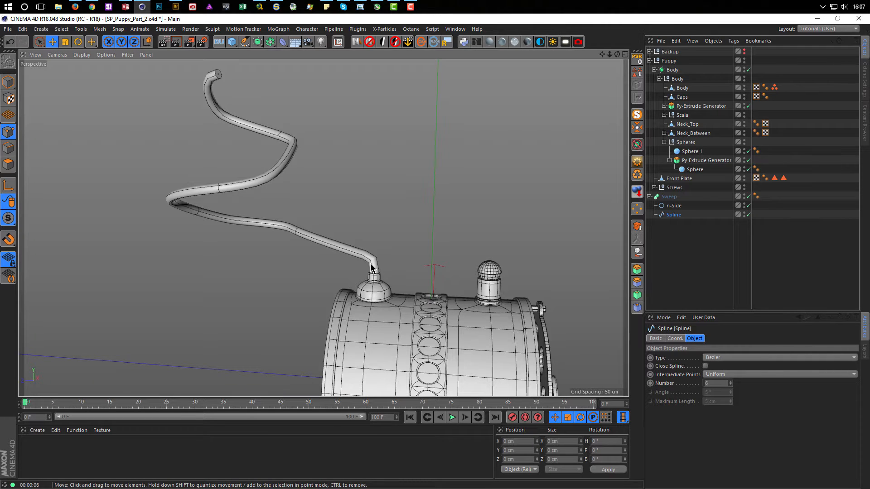
- Display the full wireframe lines in the viewport and set the tail spline's number of intermediate points to 10
{"action": "key", "text": "n"}
{"action": "key", "text": "h"}
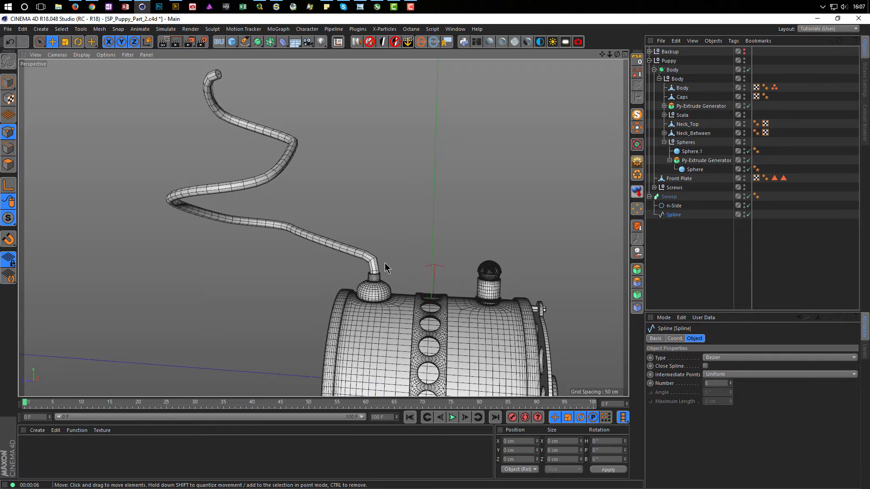
{"action": "scroll", "coordinate": [373, 272], "scroll_direction": "up", "scroll_amount": 4}
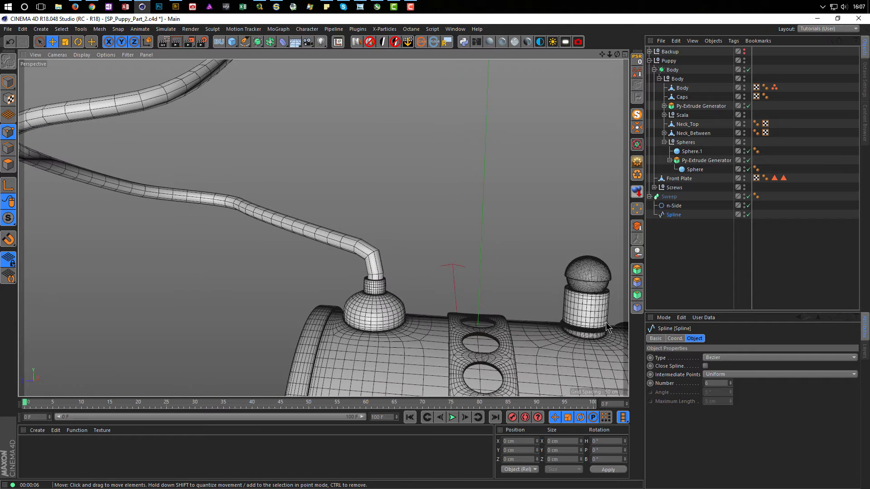
{"action": "left_click", "coordinate": [730, 382]}
{"action": "left_click", "coordinate": [730, 382]}
{"action": "left_click", "coordinate": [730, 382]}
{"action": "left_click", "coordinate": [731, 382]}
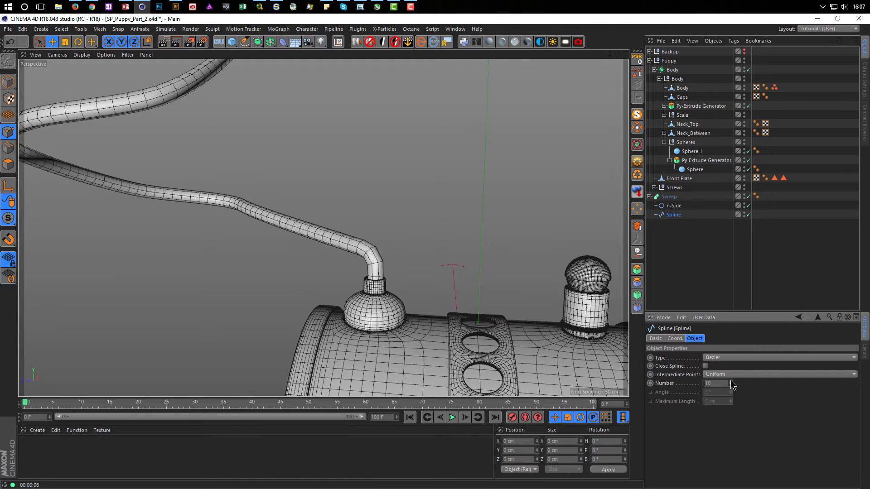
{"action": "left_click", "coordinate": [730, 382]}
{"action": "left_click", "coordinate": [730, 382]}
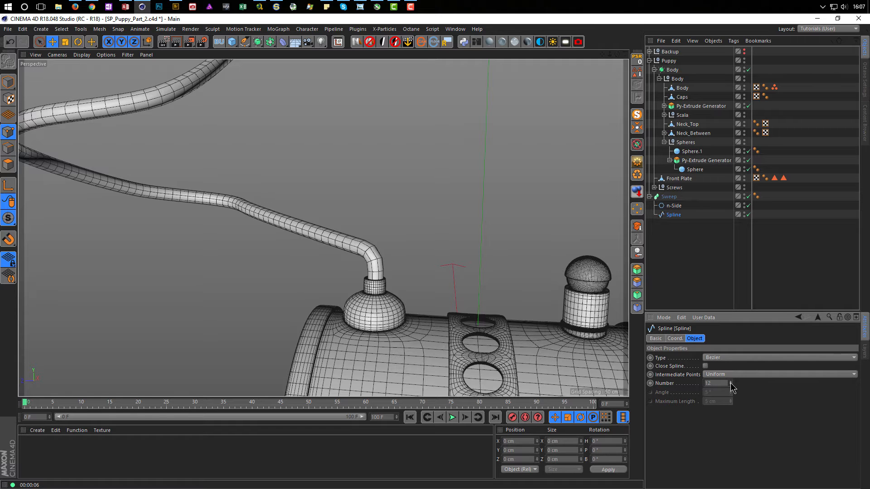
{"action": "left_click", "coordinate": [730, 384]}
{"action": "left_click", "coordinate": [730, 384]}
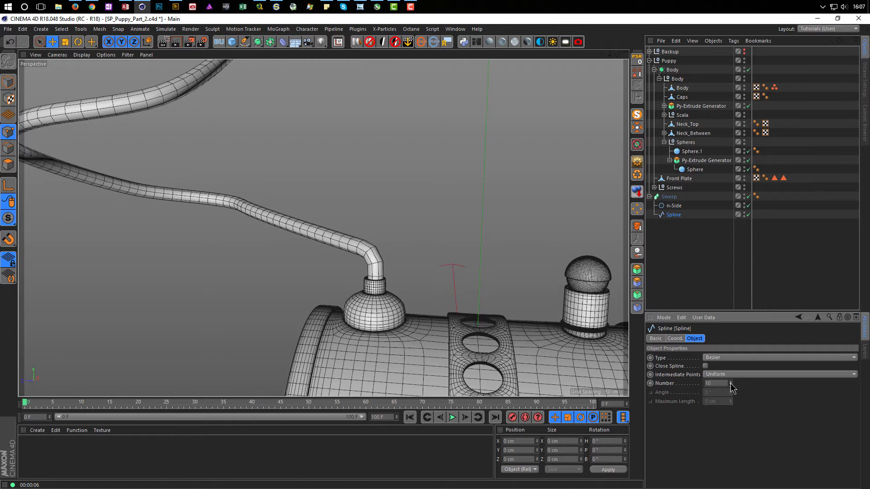
- Set the Sweep's start and end caps to None and enable Create Single Object
{"action": "mouse_move", "coordinate": [377, 294]}
{"action": "left_mouse_down", "text": "alt"}
{"action": "mouse_move", "coordinate": [467, 315]}
{"action": "mouse_move", "coordinate": [371, 299]}
{"action": "left_mouse_up", "text": "alt"}
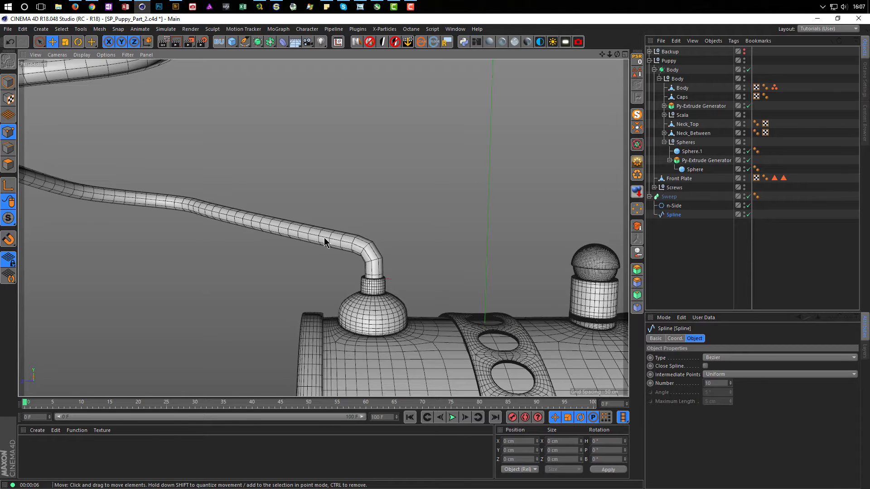
{"action": "left_click_drag", "start_coordinate": [341, 257], "coordinate": [219, 142], "text": "alt"}
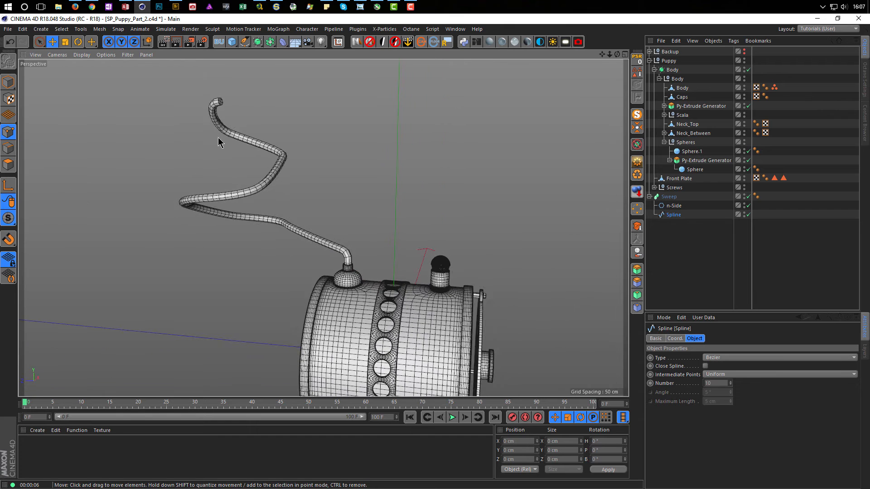
{"action": "left_click_drag", "start_coordinate": [211, 112], "coordinate": [291, 175], "text": "alt"}
{"action": "right_click_drag", "start_coordinate": [291, 175], "coordinate": [413, 218], "text": "alt"}
{"action": "left_click_drag", "start_coordinate": [299, 217], "coordinate": [340, 215], "text": "alt"}
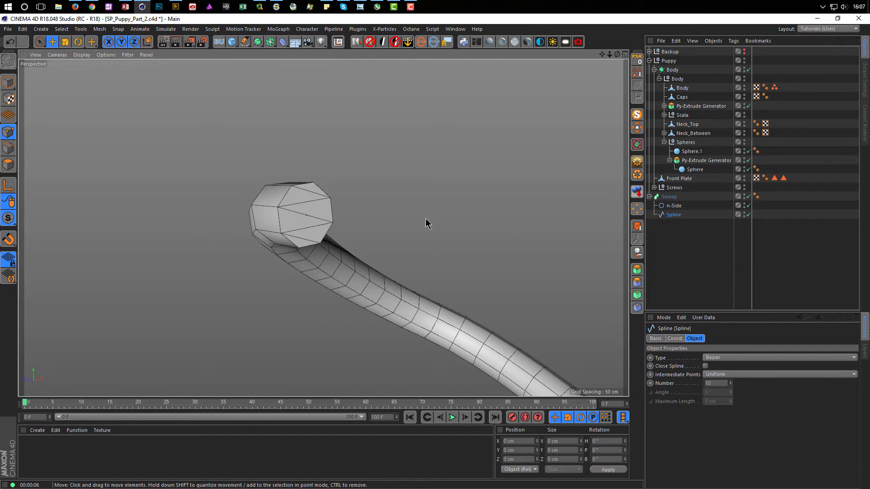
{"action": "left_click", "coordinate": [670, 198]}
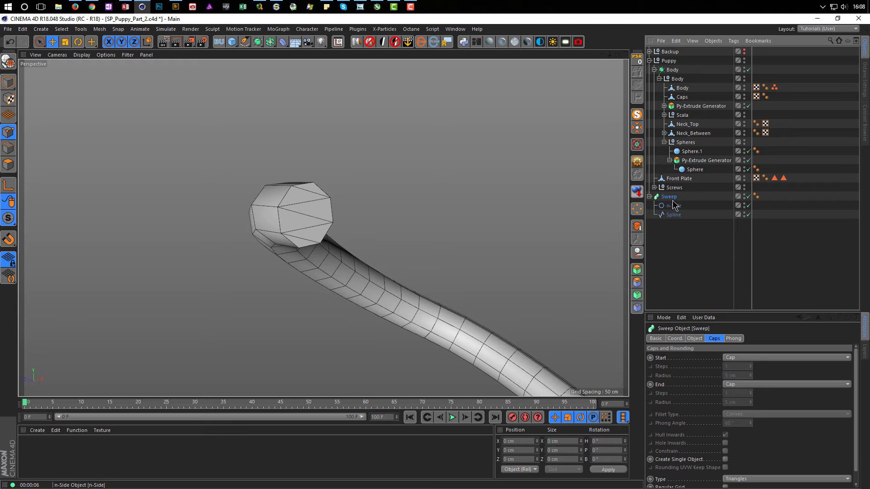
{"action": "left_click", "coordinate": [740, 361]}
{"action": "left_click", "coordinate": [740, 367]}
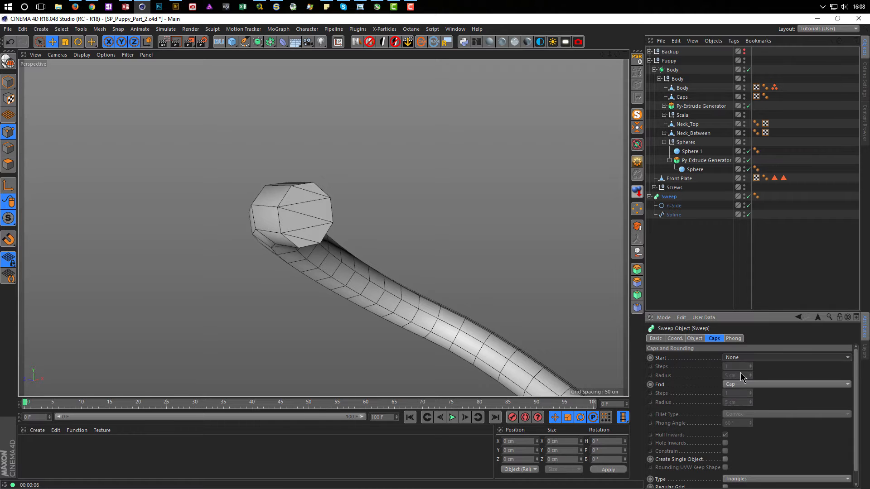
{"action": "left_click", "coordinate": [742, 384]}
{"action": "left_click", "coordinate": [733, 393]}
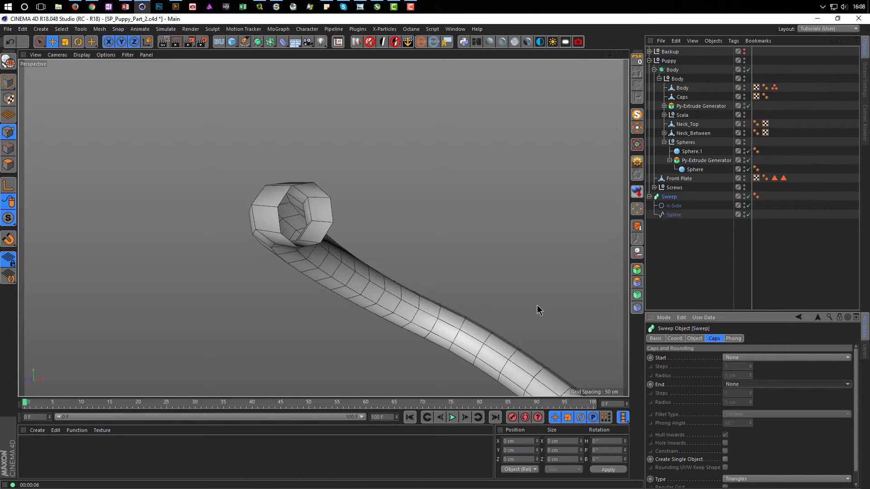
{"action": "left_click_drag", "start_coordinate": [292, 192], "coordinate": [237, 195], "text": "alt"}
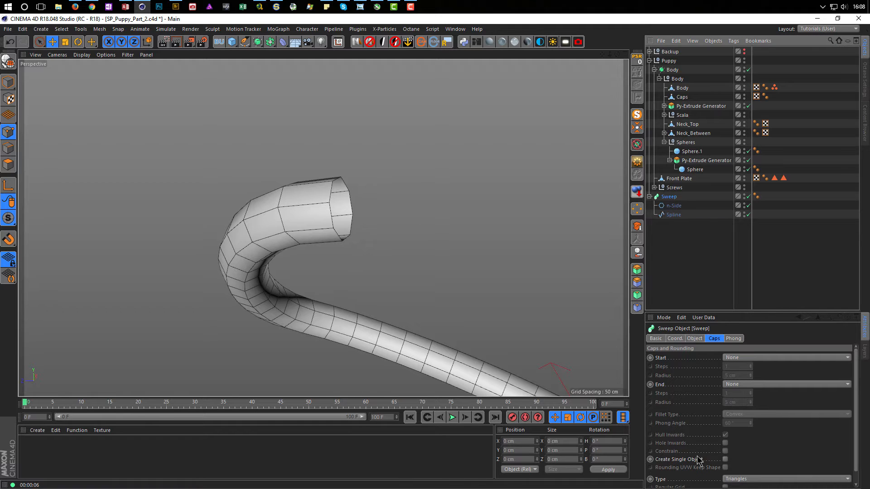
{"action": "left_click", "coordinate": [725, 459]}
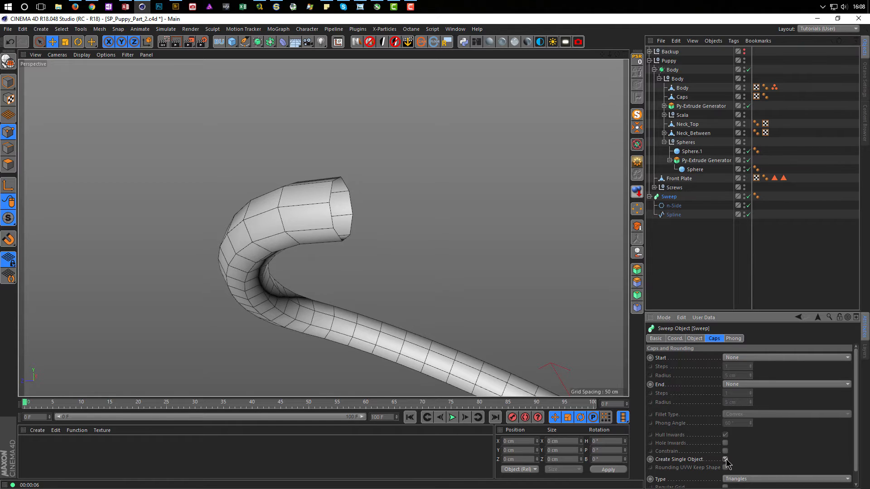
- Copy the Sweep into the Backup group and convert the original Sweep to an editable polygon object
{"action": "left_click", "coordinate": [659, 198]}
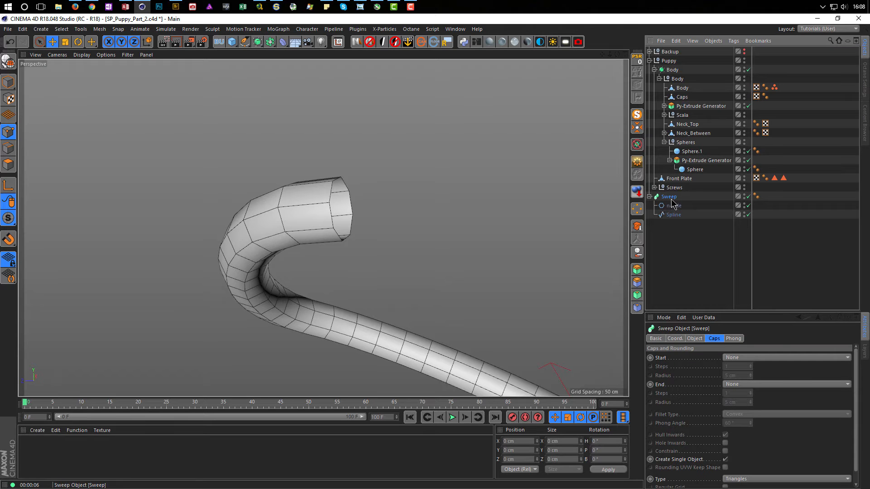
{"action": "left_click_drag", "start_coordinate": [669, 200], "coordinate": [682, 135]}
{"action": "left_click_drag", "start_coordinate": [670, 51], "coordinate": [670, 50], "text": "ctrl"}
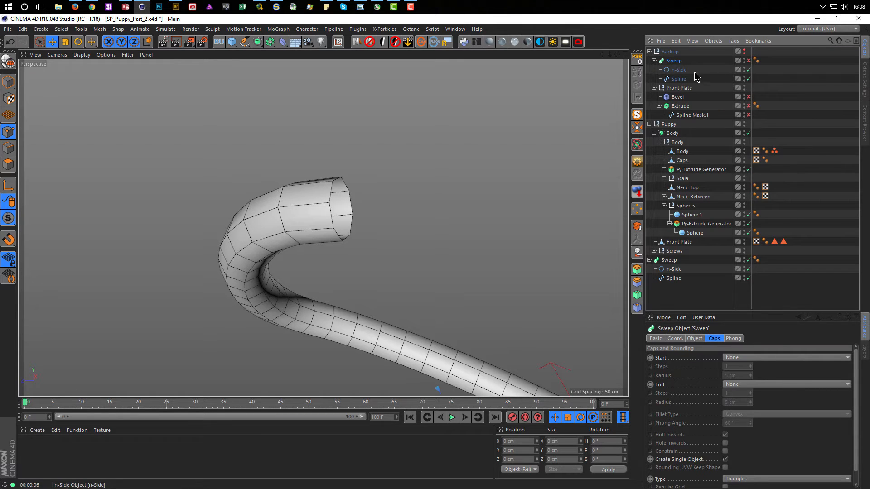
{"action": "left_click", "coordinate": [649, 51]}
{"action": "left_click", "coordinate": [668, 197]}
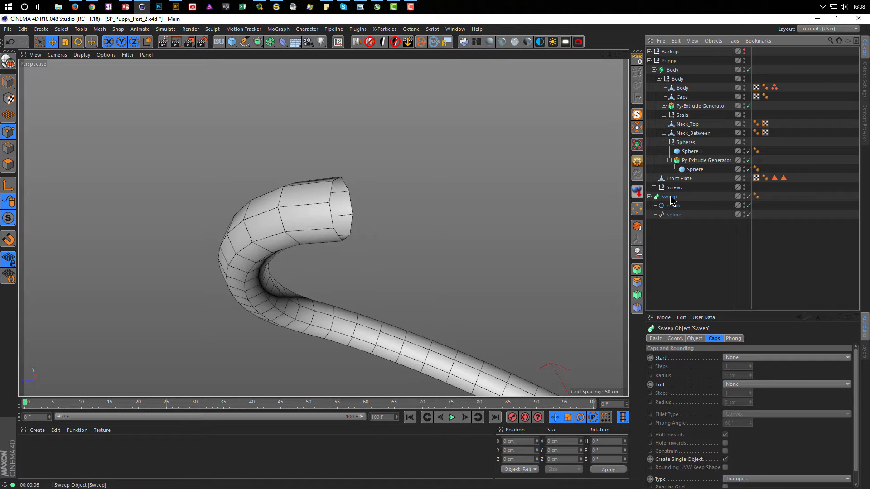
{"action": "key", "text": "c"}
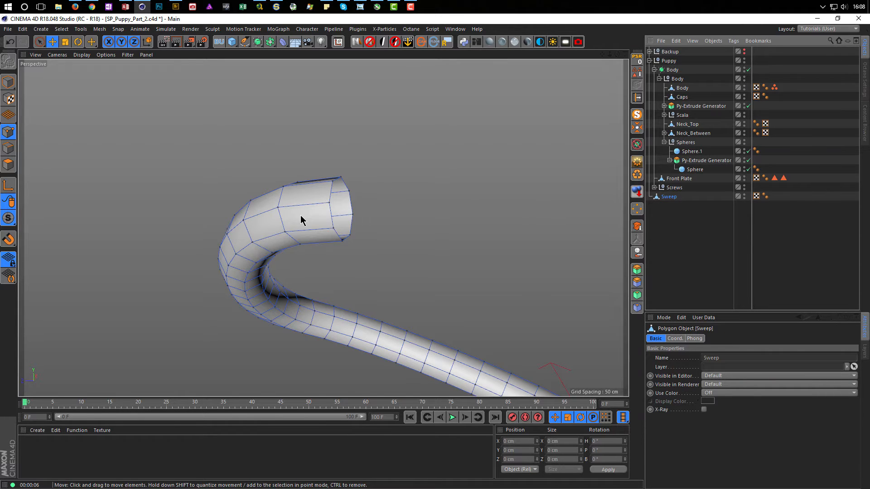
- Close the open hole at the free end of the tail with the Close Polygon Hole tool
{"action": "left_click_drag", "start_coordinate": [311, 213], "coordinate": [340, 205], "text": "alt"}
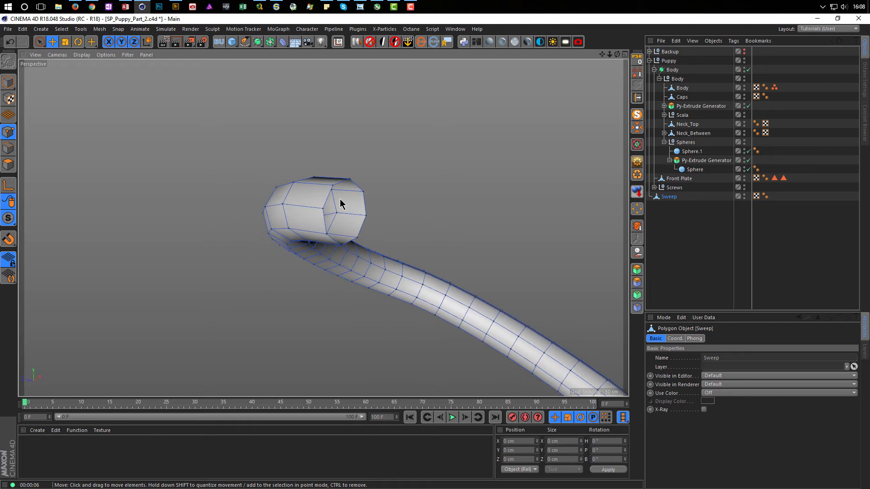
{"action": "key", "text": "m"}
{"action": "key", "text": "d"}
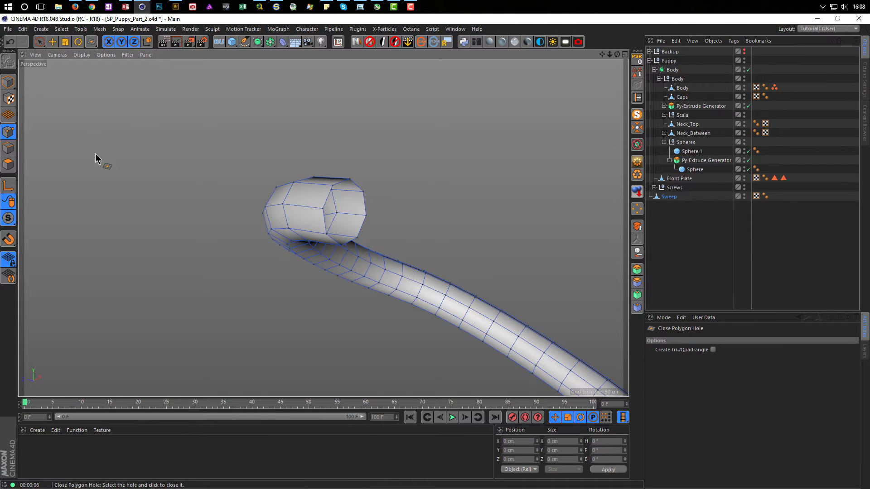
{"action": "left_click", "coordinate": [327, 201]}
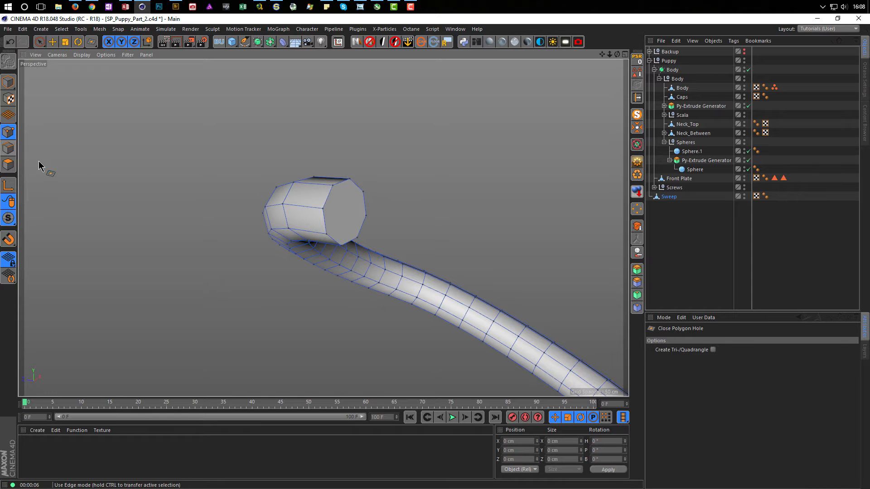
- Divide the tail tip's octagonal cap into four polygons with two crossing Line Cuts between opposite corner points
{"action": "key", "text": "k"}
{"action": "key", "text": "k"}
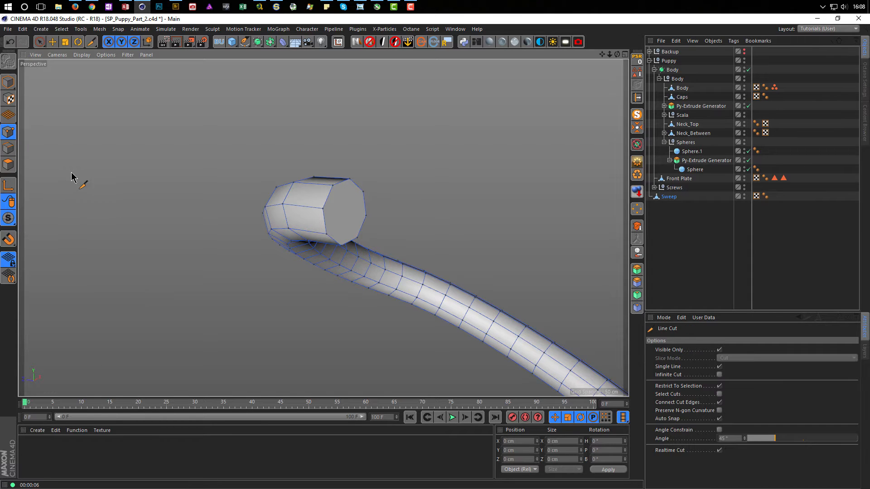
{"action": "left_click_drag", "start_coordinate": [345, 205], "coordinate": [399, 199], "text": "alt"}
{"action": "right_click_drag", "start_coordinate": [338, 196], "coordinate": [366, 191], "text": "alt"}
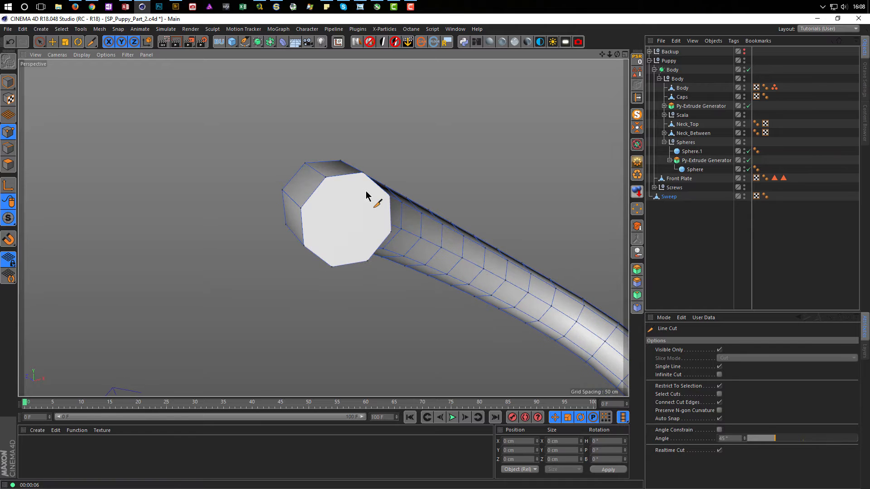
{"action": "left_click", "coordinate": [327, 179]}
{"action": "left_click", "coordinate": [366, 261]}
{"action": "left_click", "coordinate": [303, 246]}
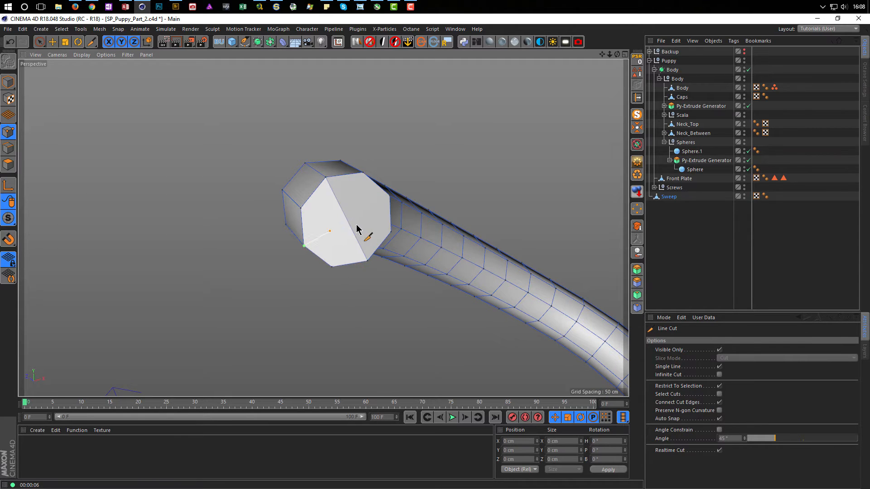
{"action": "left_click", "coordinate": [389, 196]}
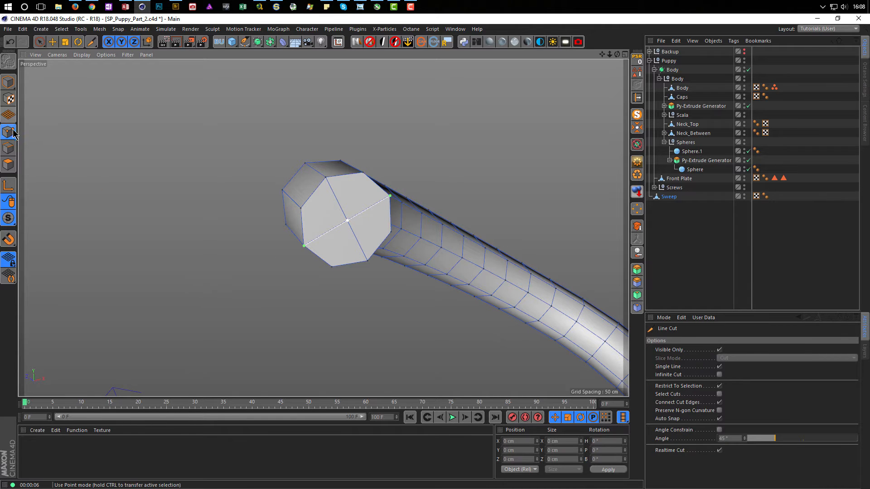
- Select the four cap polygons, inner extrude them with a 1.3 cm offset and pull them outward to round the tip
{"action": "left_click", "coordinate": [8, 165]}
{"action": "key", "text": "space"}
{"action": "left_click_drag", "start_coordinate": [349, 243], "coordinate": [353, 219]}
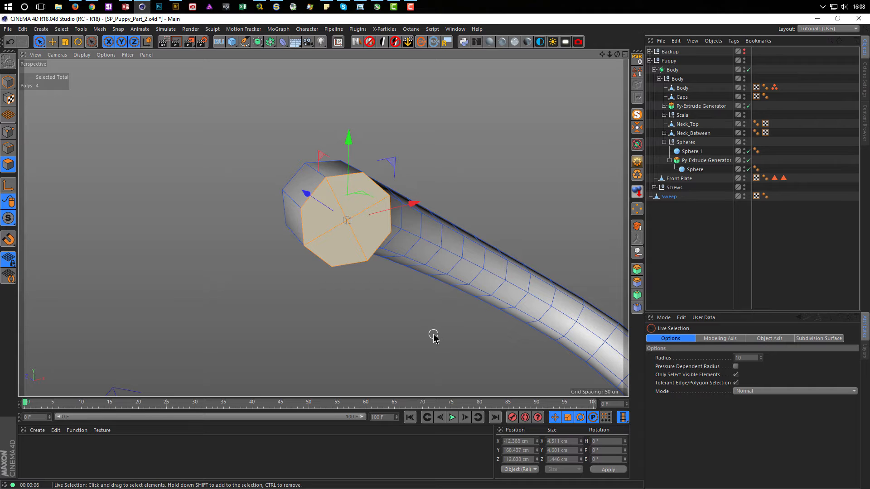
{"action": "key", "text": "i"}
{"action": "left_click_drag", "start_coordinate": [431, 310], "coordinate": [485, 311]}
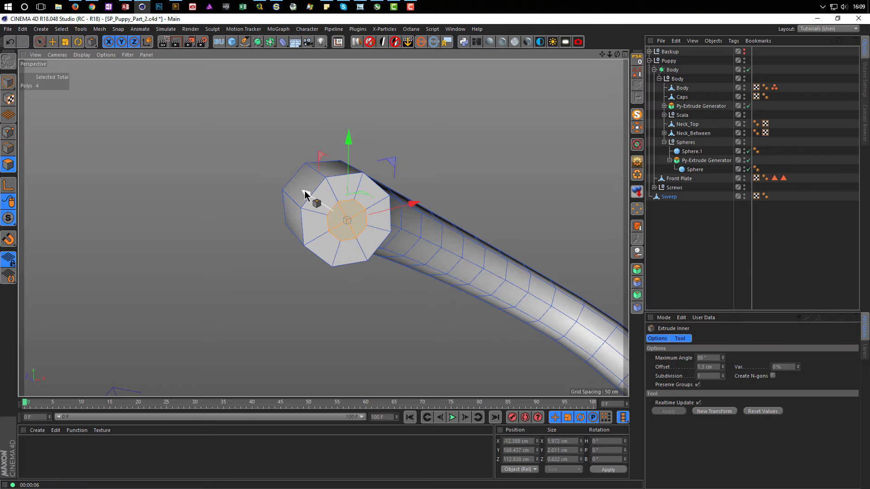
{"action": "left_click_drag", "start_coordinate": [305, 194], "coordinate": [248, 224]}
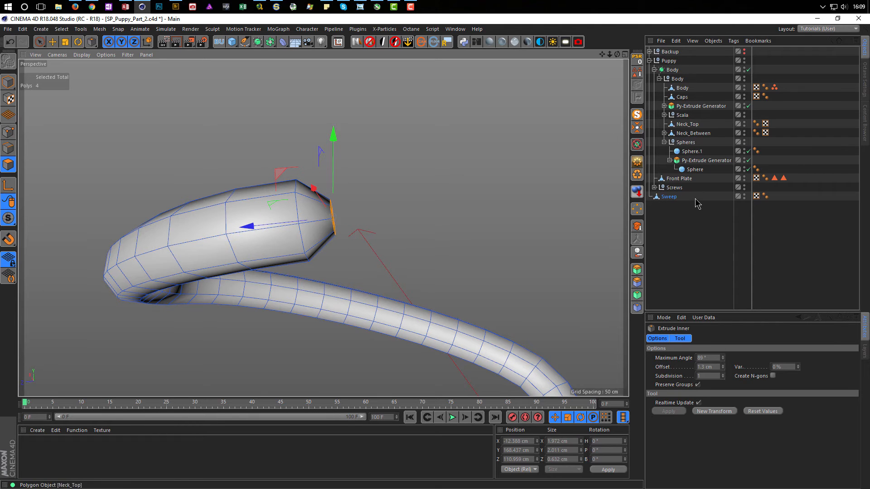
- Rename the Sweep object as Tail and place it inside the Body null of the subdivided body
{"action": "double_click", "coordinate": [669, 198]}
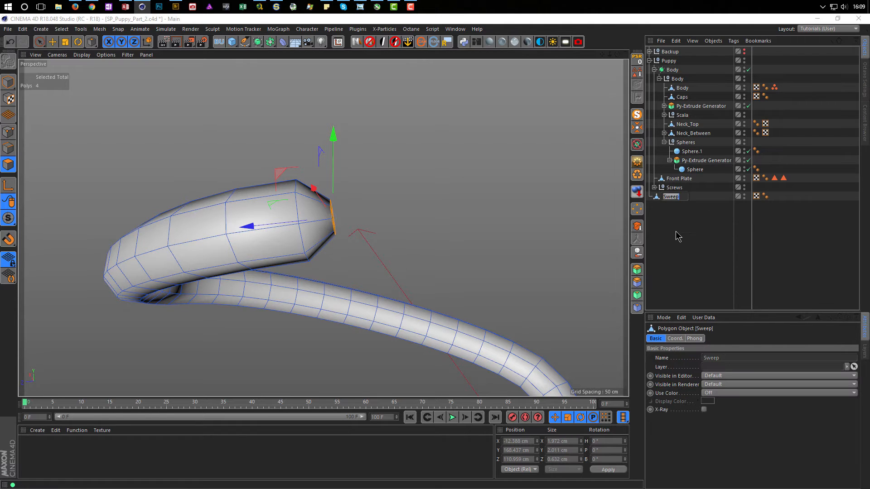
{"action": "type", "text": "Tail"}
{"action": "key", "text": "Return"}
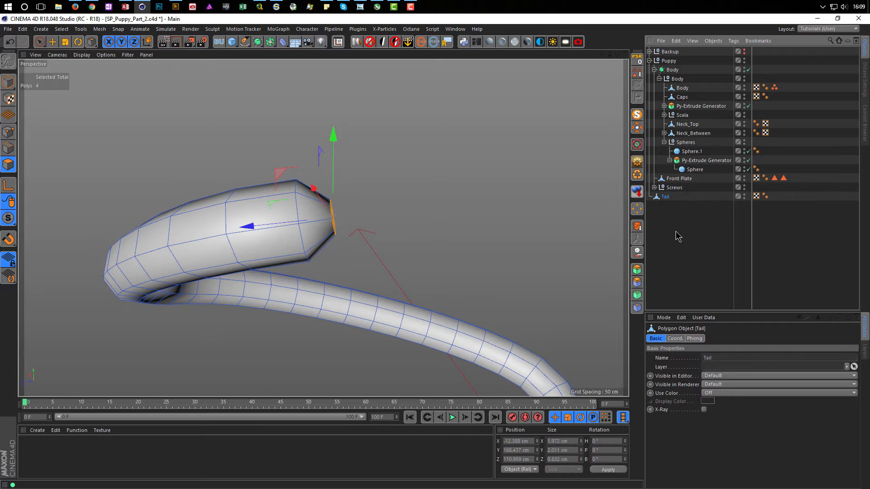
{"action": "left_click", "coordinate": [664, 142]}
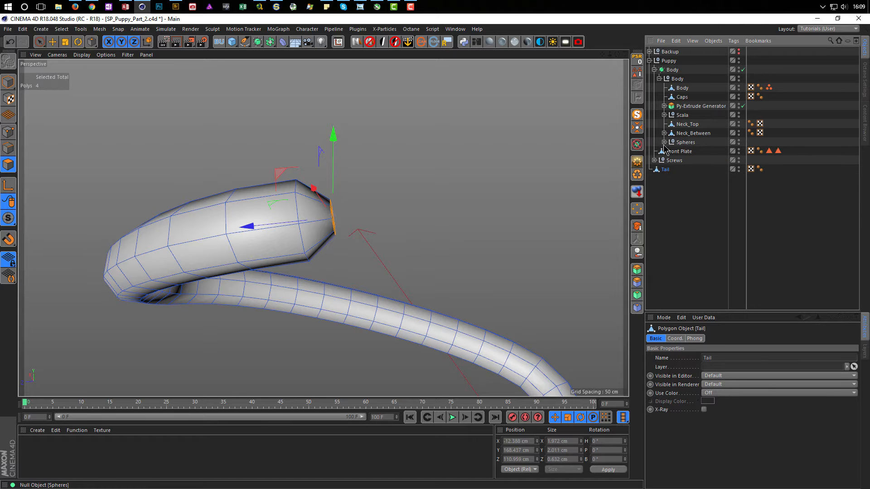
{"action": "left_click_drag", "start_coordinate": [664, 170], "coordinate": [678, 147]}
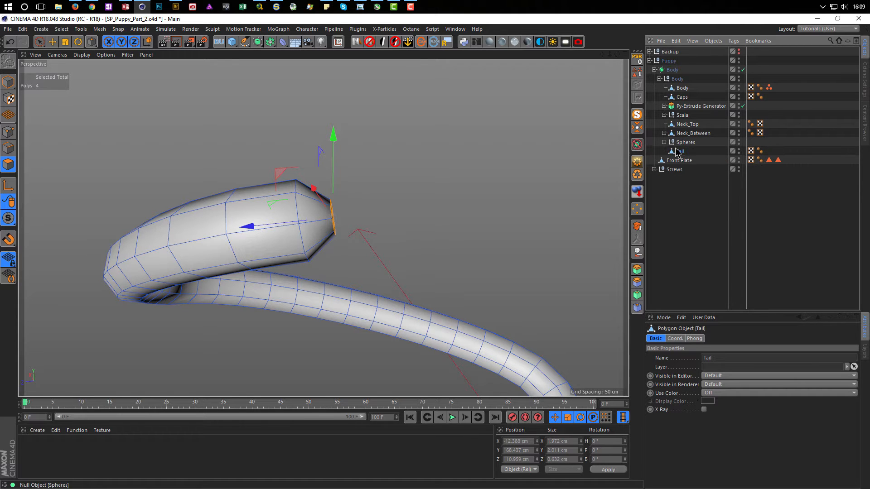
- Check the smoothed tail from its tip to its base, and disable the Body subdivision surface
{"action": "left_click_drag", "start_coordinate": [271, 239], "coordinate": [320, 254], "text": "alt"}
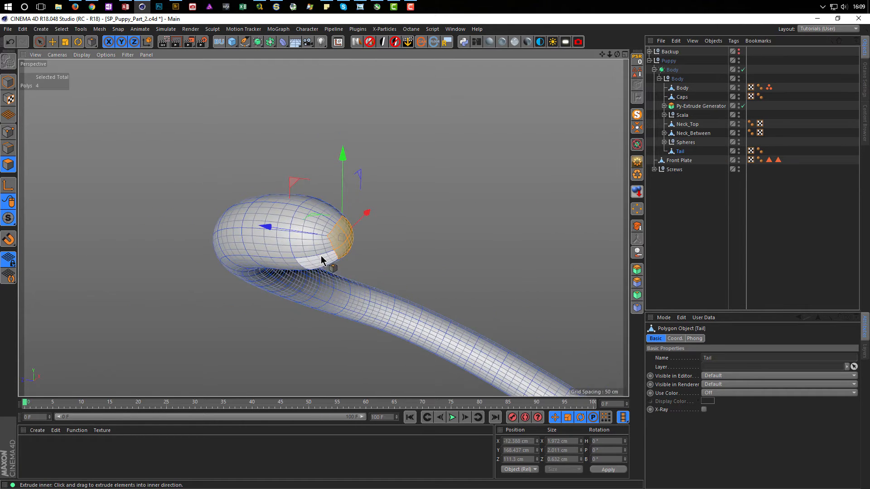
{"action": "right_click_drag", "start_coordinate": [320, 254], "coordinate": [296, 259], "text": "alt"}
{"action": "mouse_move", "coordinate": [297, 262]}
{"action": "left_mouse_down", "text": "alt"}
{"action": "mouse_move", "coordinate": [247, 252]}
{"action": "mouse_move", "coordinate": [287, 252]}
{"action": "left_mouse_up", "text": "alt"}
{"action": "right_click_drag", "start_coordinate": [287, 252], "coordinate": [336, 233], "text": "alt"}
{"action": "left_click_drag", "start_coordinate": [335, 233], "coordinate": [409, 262], "text": "alt"}
{"action": "right_click_drag", "start_coordinate": [409, 262], "coordinate": [362, 306], "text": "alt"}
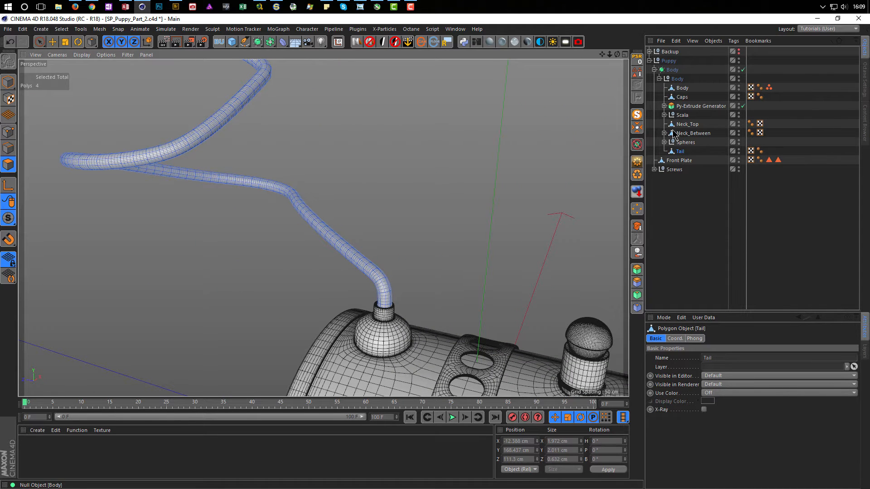
{"action": "key", "text": "q"}
{"action": "key", "text": "i"}
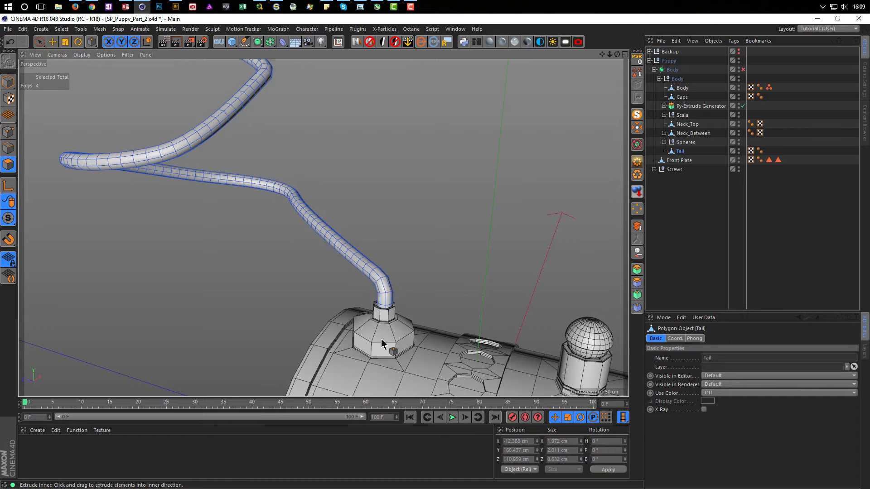
- Select all edges running around the tail's circumference along its whole length using Ring Selection in edge mode
{"action": "scroll", "coordinate": [389, 286], "scroll_direction": "up", "scroll_amount": 3}
{"action": "scroll", "coordinate": [389, 286], "scroll_direction": "up", "scroll_amount": 6}
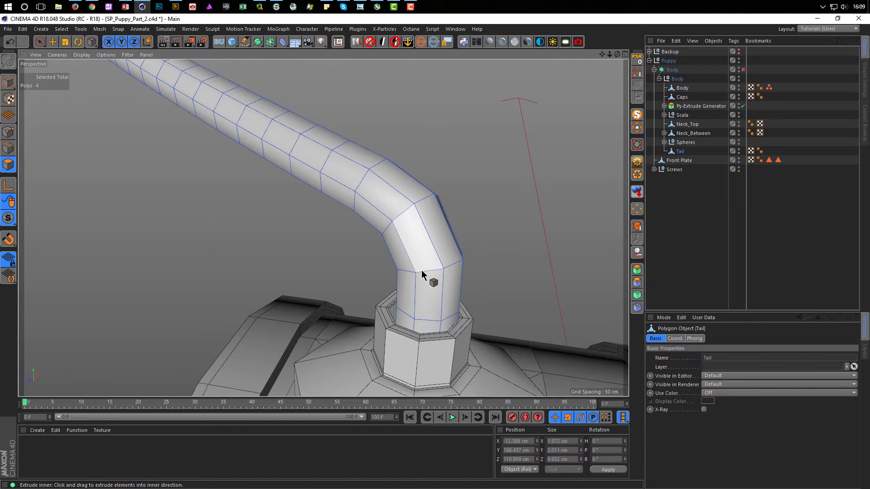
{"action": "scroll", "coordinate": [392, 273], "scroll_direction": "up", "scroll_amount": 1}
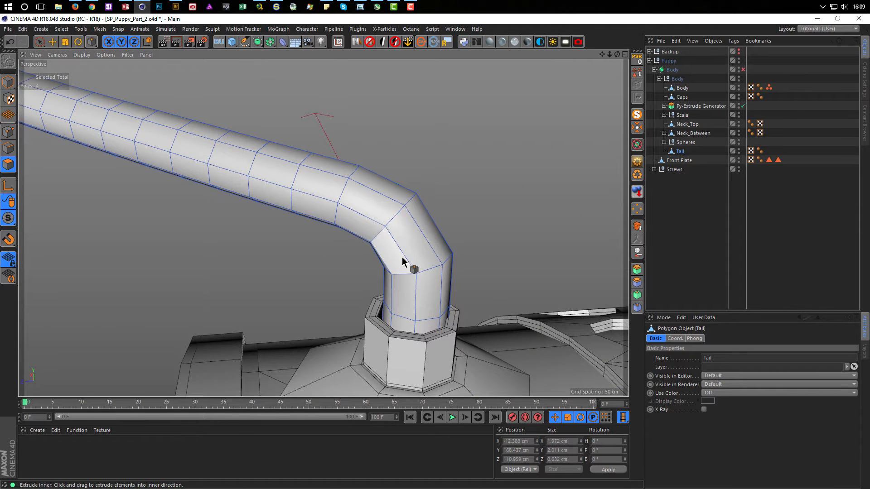
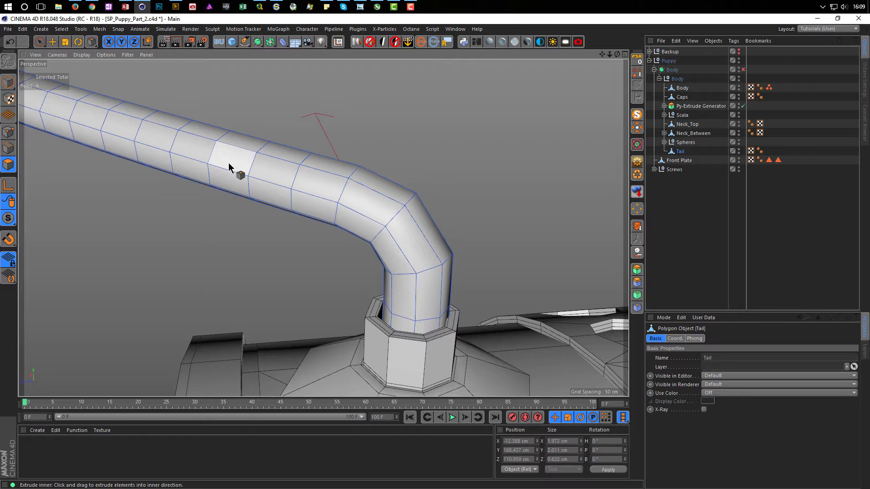
{"action": "key", "text": "u"}
{"action": "key", "text": "b"}
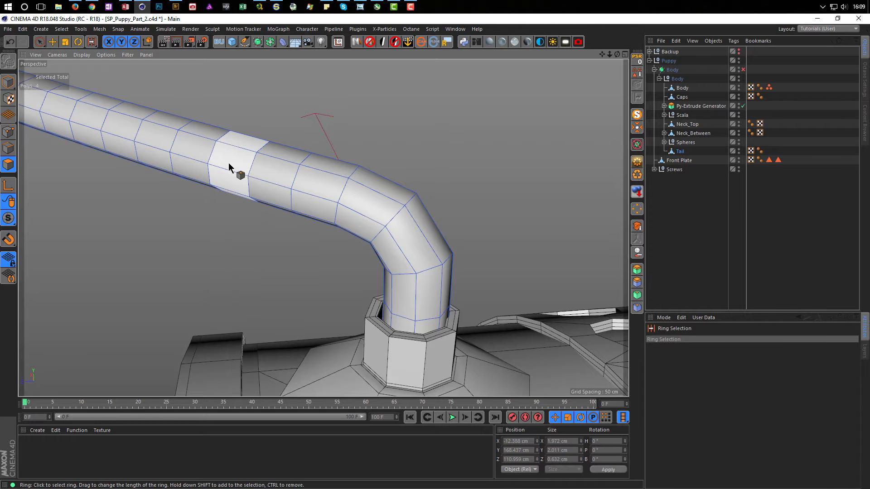
{"action": "left_click", "coordinate": [8, 148]}
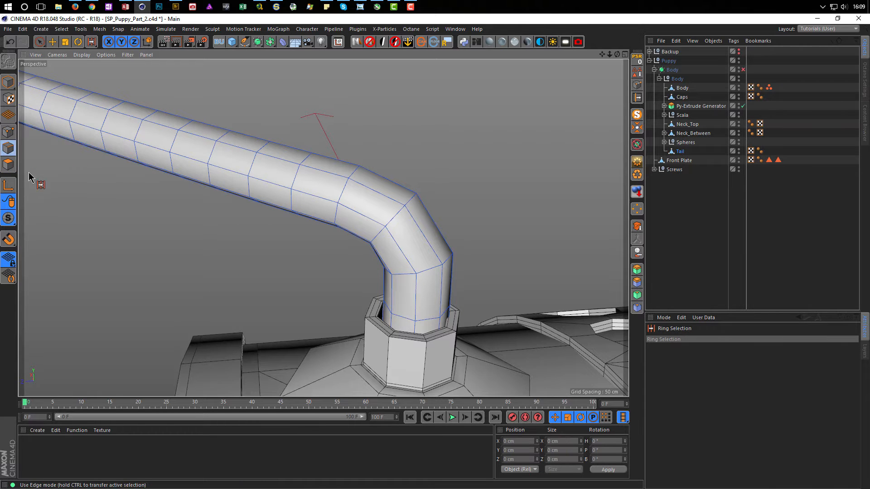
{"action": "left_click", "coordinate": [296, 174]}
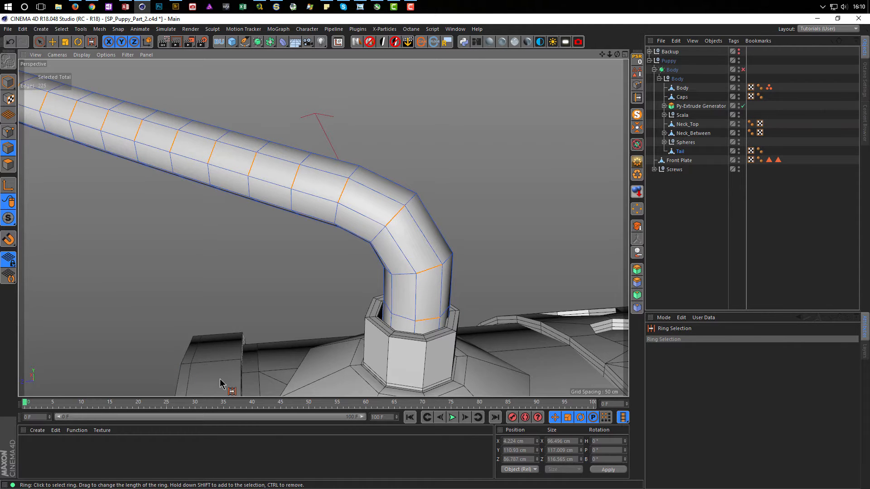
{"action": "left_click", "coordinate": [340, 206], "text": "shift"}
{"action": "left_click", "coordinate": [352, 171], "text": "shift"}
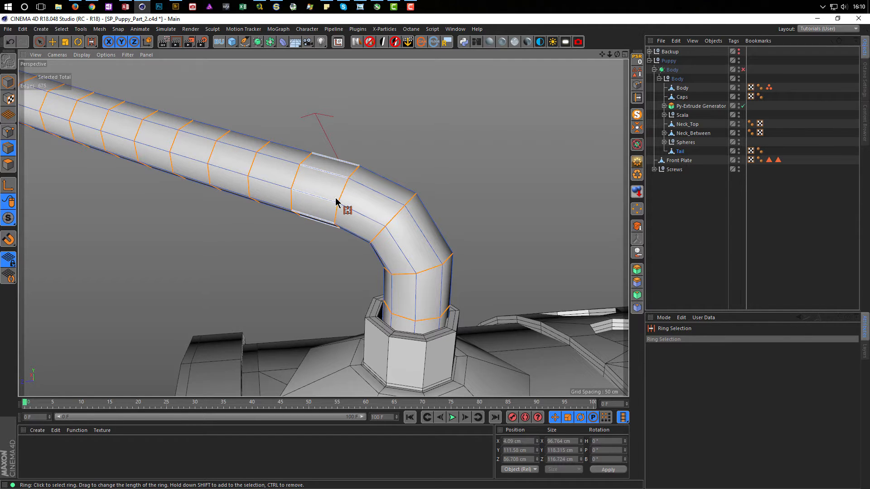
{"action": "left_click_drag", "start_coordinate": [351, 194], "coordinate": [236, 225], "text": "alt"}
{"action": "left_click", "coordinate": [410, 224], "text": "shift"}
{"action": "right_click_drag", "start_coordinate": [328, 230], "coordinate": [295, 293], "text": "alt"}
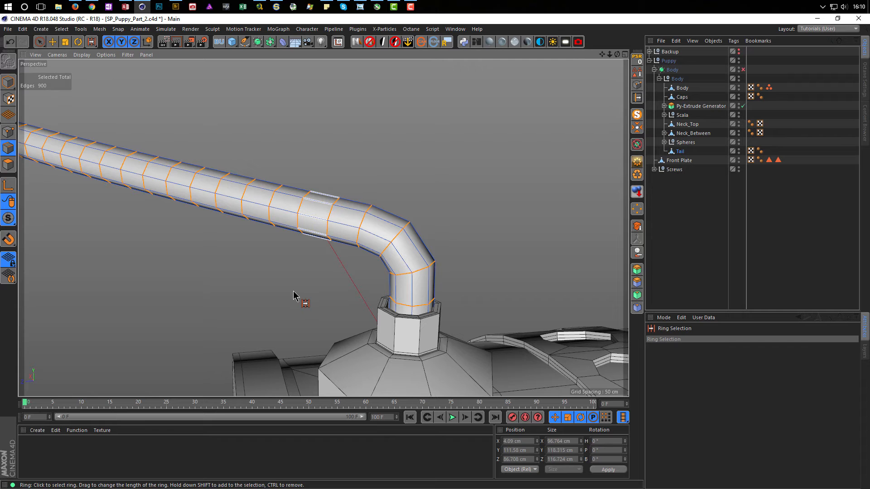
- Bevel the selected circumferential tail edges in Chamfer mode with Limit enabled and an offset of about 1.47 cm
{"action": "right_click", "coordinate": [293, 295]}
{"action": "left_click", "coordinate": [296, 296]}
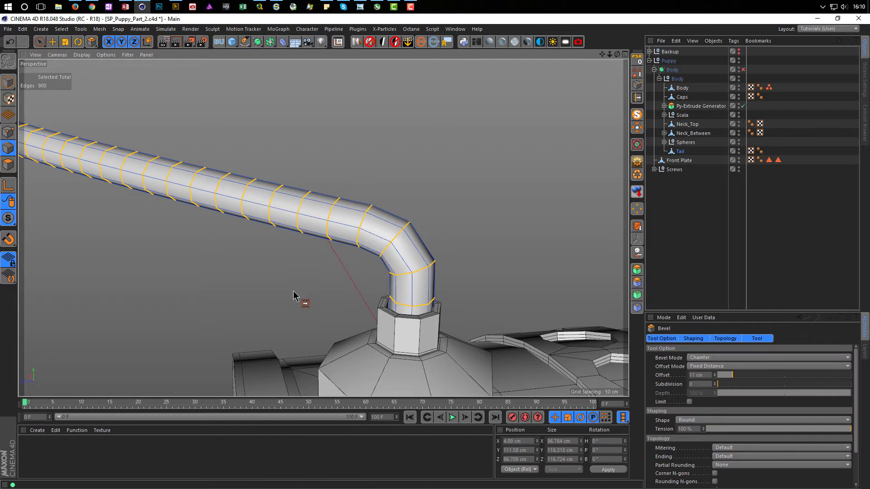
{"action": "left_click_drag", "start_coordinate": [248, 294], "coordinate": [278, 294]}
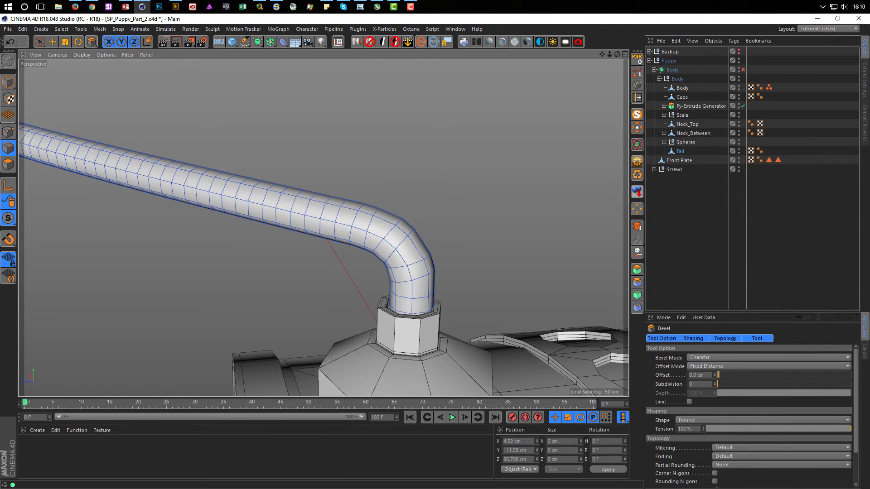
{"action": "key", "text": "ctrl+z"}
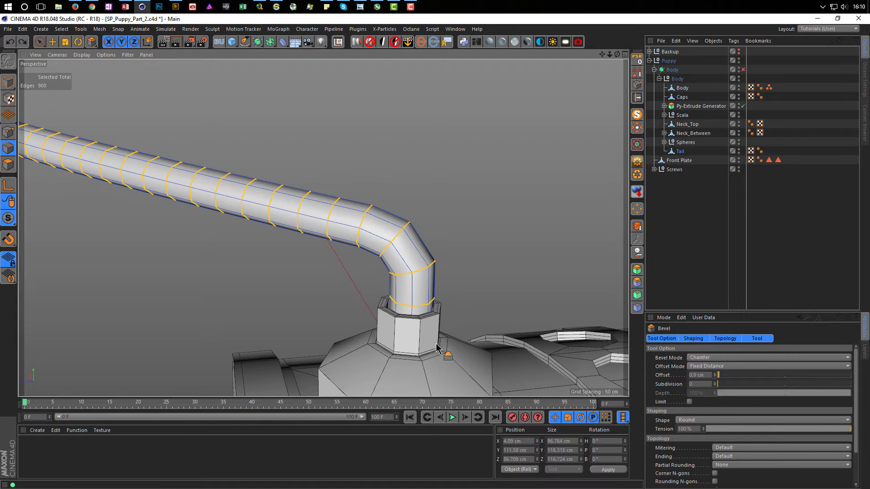
{"action": "left_click", "coordinate": [688, 402]}
{"action": "left_click_drag", "start_coordinate": [247, 294], "coordinate": [261, 294]}
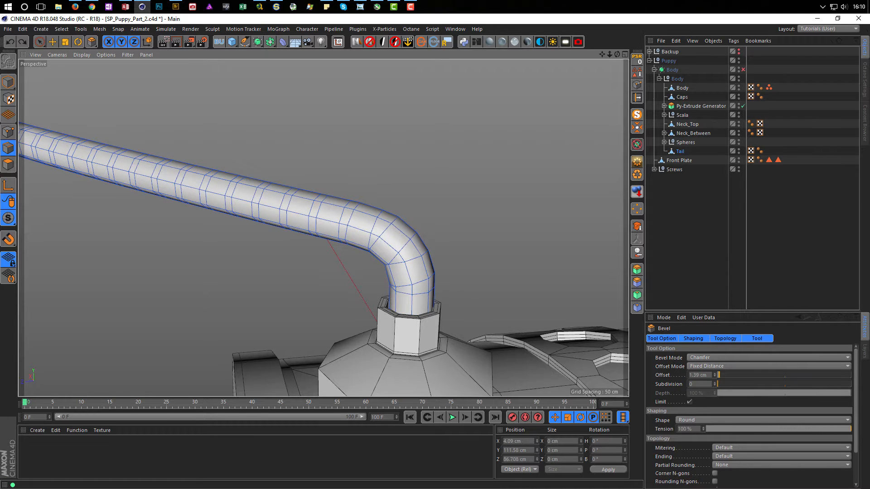
{"action": "left_click_drag", "start_coordinate": [315, 293], "coordinate": [314, 294]}
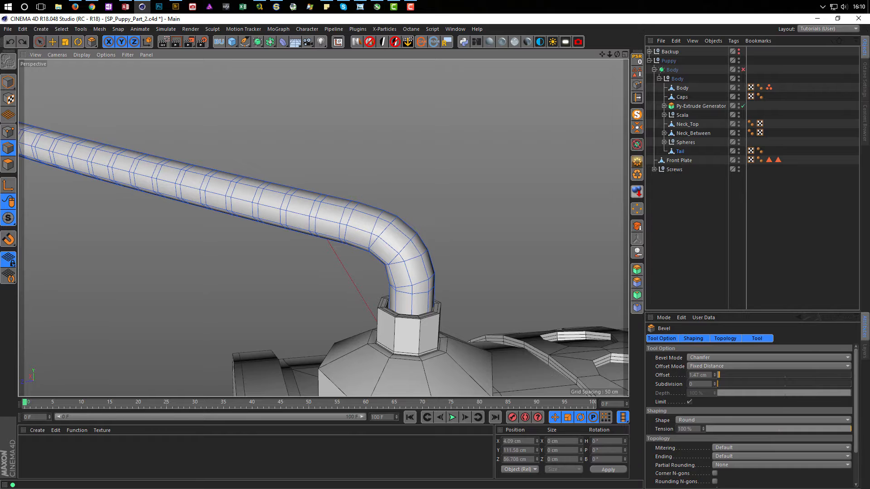
- Select the polygons of the tail segments between the bevelled strips and examine the selection around the bend at the base
{"action": "key", "text": "ctrl+a"}
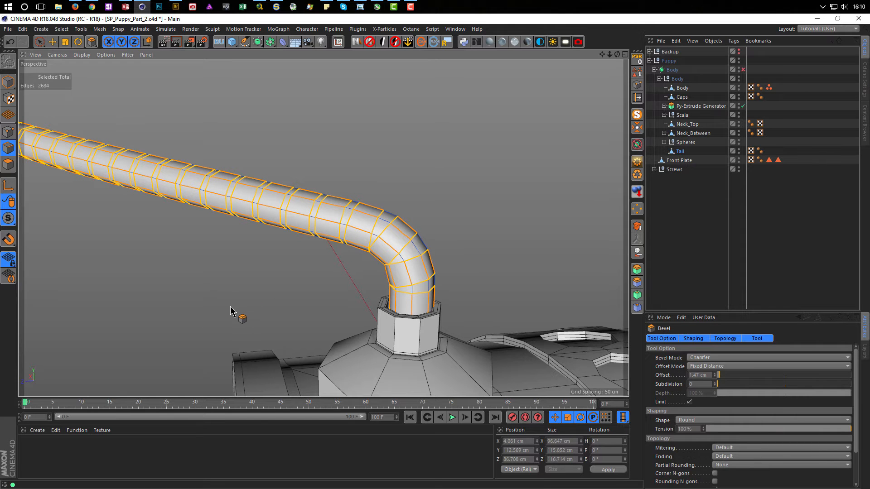
{"action": "left_click", "coordinate": [8, 166]}
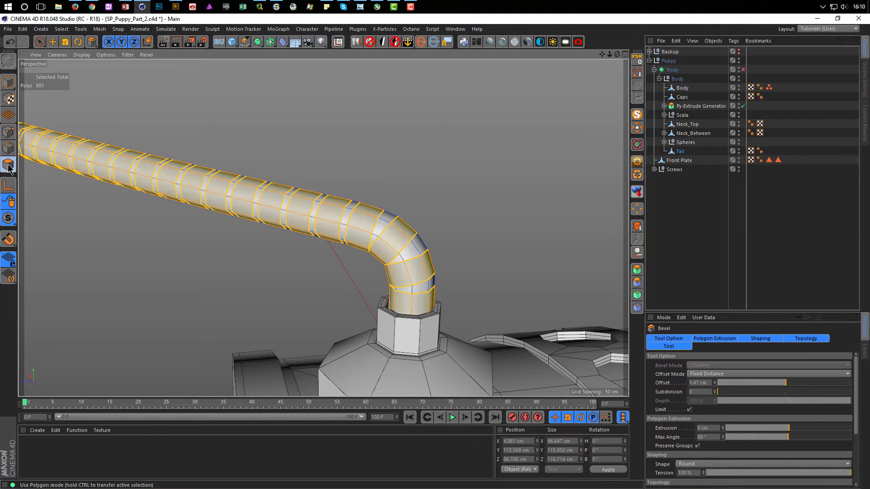
{"action": "left_click_drag", "start_coordinate": [355, 248], "coordinate": [436, 236], "text": "alt"}
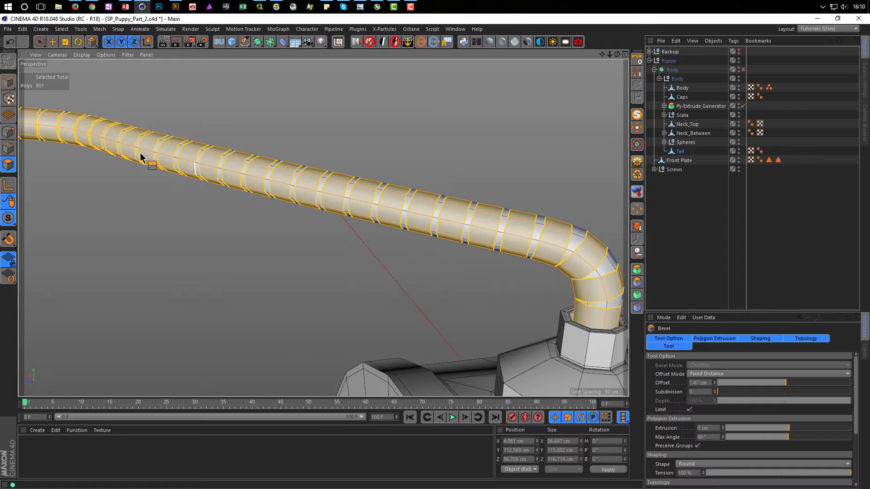
{"action": "left_click_drag", "start_coordinate": [385, 209], "coordinate": [451, 276], "text": "alt"}
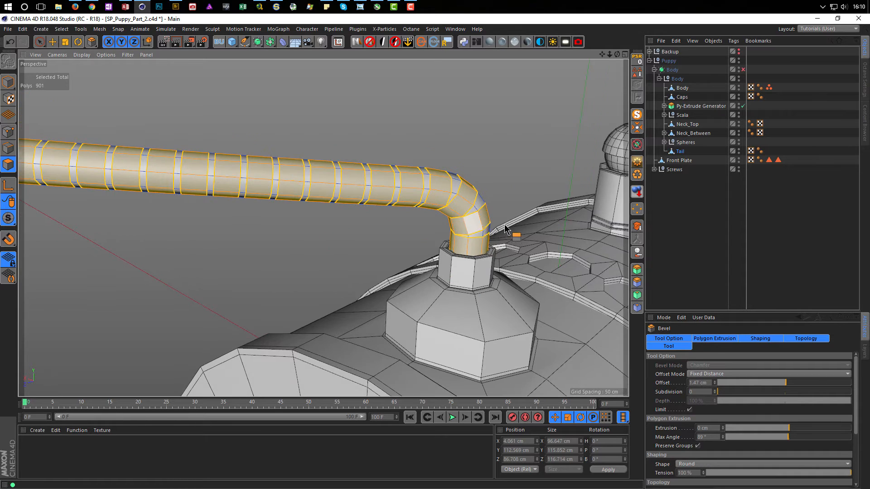
{"action": "right_click_drag", "start_coordinate": [470, 226], "coordinate": [588, 220], "text": "alt"}
{"action": "left_click_drag", "start_coordinate": [589, 220], "coordinate": [447, 230], "text": "alt"}
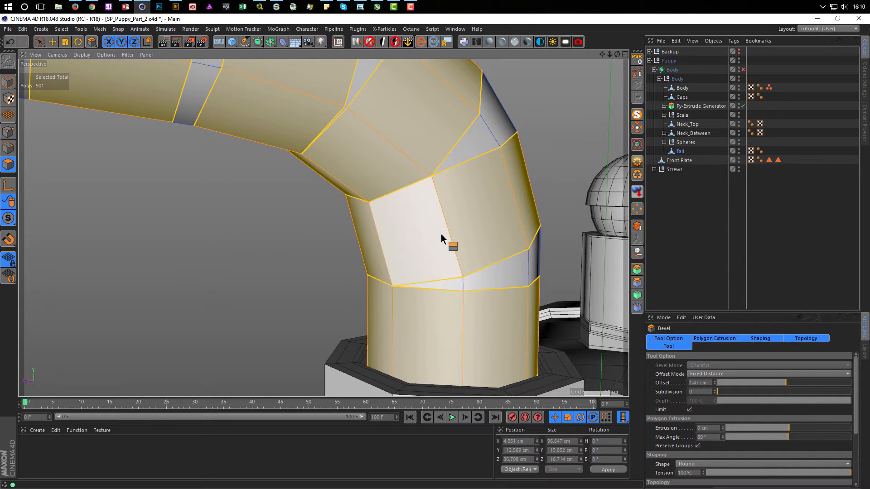
- Deselect the polygon loops around the tail's bend and base from the segment selection using Loop Selection
{"action": "key", "text": "u"}
{"action": "key", "text": "l"}
{"action": "left_click", "coordinate": [406, 157], "text": "ctrl"}
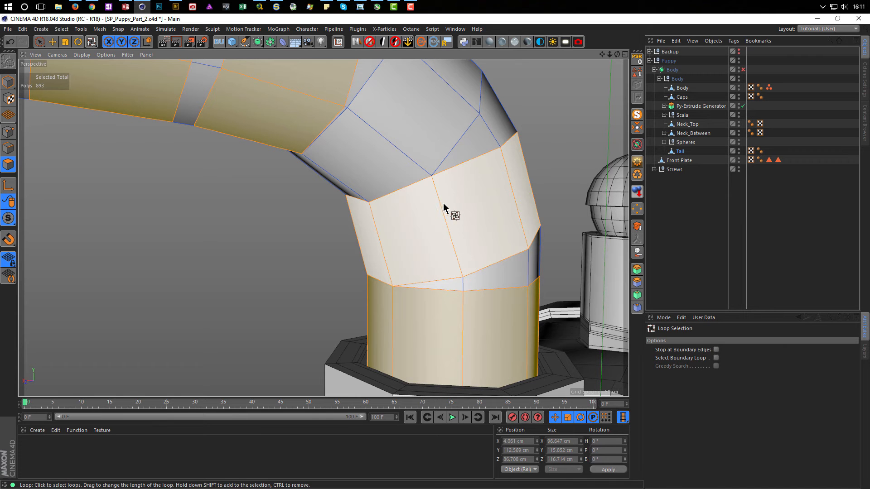
{"action": "left_click", "coordinate": [469, 312], "text": "ctrl"}
{"action": "left_click_drag", "start_coordinate": [439, 256], "coordinate": [479, 281], "text": "alt"}
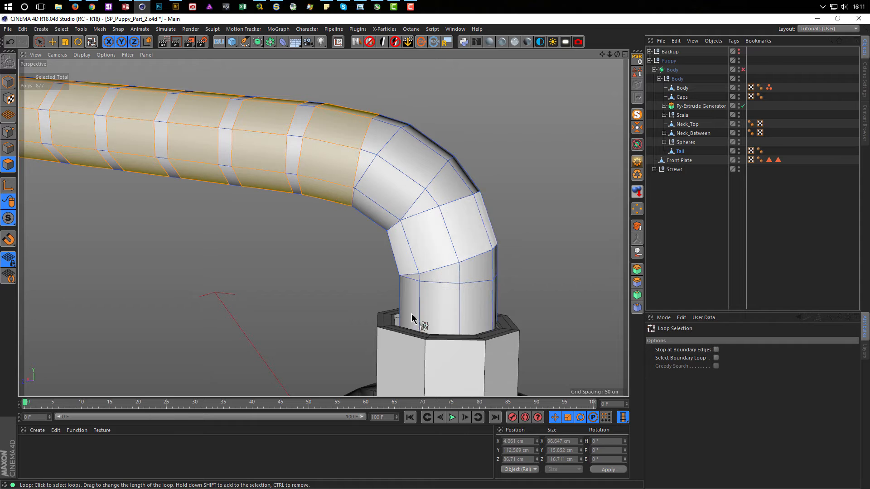
{"action": "right_click_drag", "start_coordinate": [364, 237], "coordinate": [266, 232], "text": "alt"}
{"action": "left_click_drag", "start_coordinate": [312, 191], "coordinate": [351, 194], "text": "alt"}
{"action": "right_click_drag", "start_coordinate": [351, 194], "coordinate": [463, 204], "text": "alt"}
{"action": "left_click_drag", "start_coordinate": [379, 227], "coordinate": [451, 217], "text": "alt"}
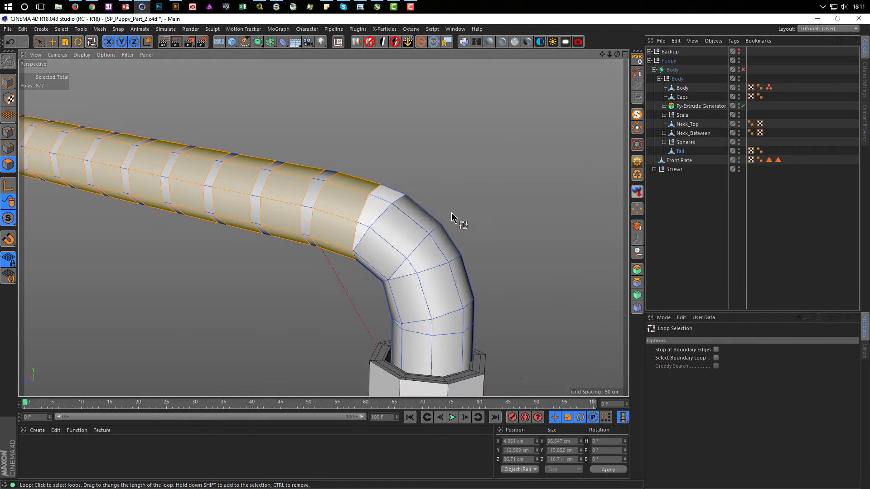
- Try extruding the selected tail segments by about 0.61 cm with Create Caps disabled, and undo the extrusion
{"action": "key", "text": "d"}
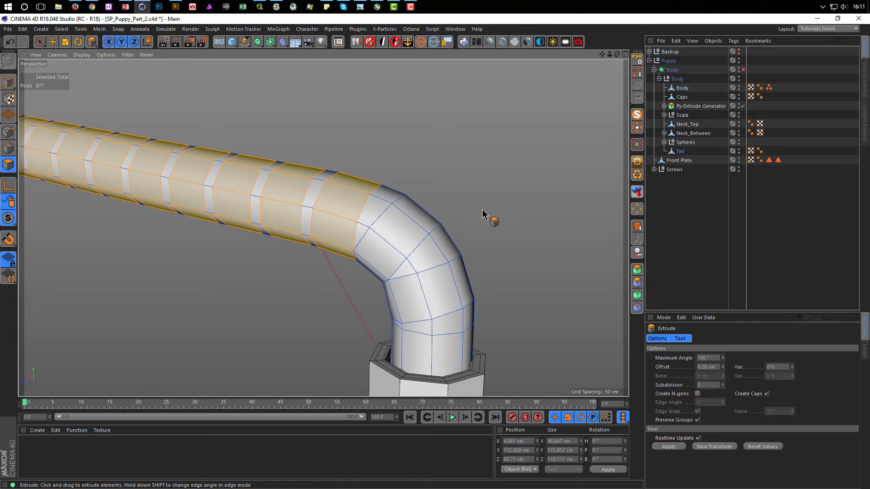
{"action": "left_click", "coordinate": [766, 393]}
{"action": "left_click_drag", "start_coordinate": [493, 210], "coordinate": [531, 211]}
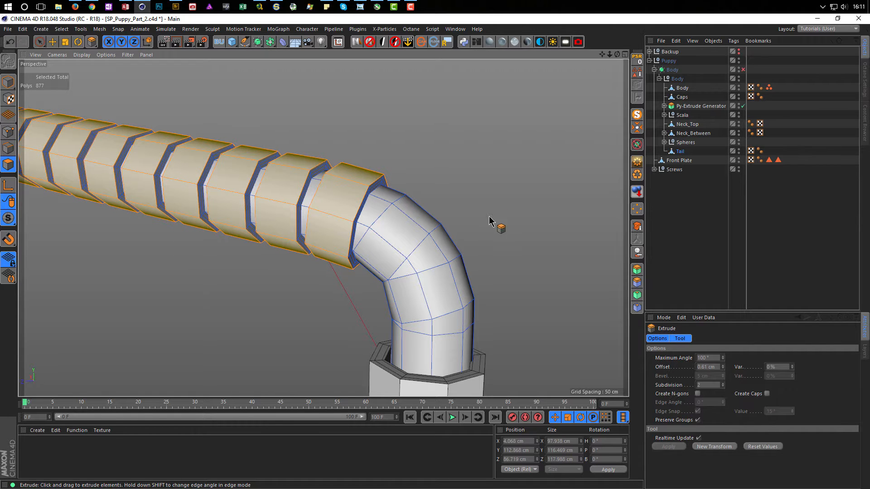
{"action": "left_click_drag", "start_coordinate": [377, 194], "coordinate": [440, 212], "text": "alt"}
{"action": "right_click_drag", "start_coordinate": [372, 222], "coordinate": [262, 249], "text": "alt"}
{"action": "left_click_drag", "start_coordinate": [262, 254], "coordinate": [295, 285], "text": "alt"}
{"action": "right_click_drag", "start_coordinate": [218, 161], "coordinate": [448, 177], "text": "alt"}
{"action": "left_click_drag", "start_coordinate": [267, 188], "coordinate": [236, 181], "text": "alt"}
{"action": "key", "text": "ctrl+z"}
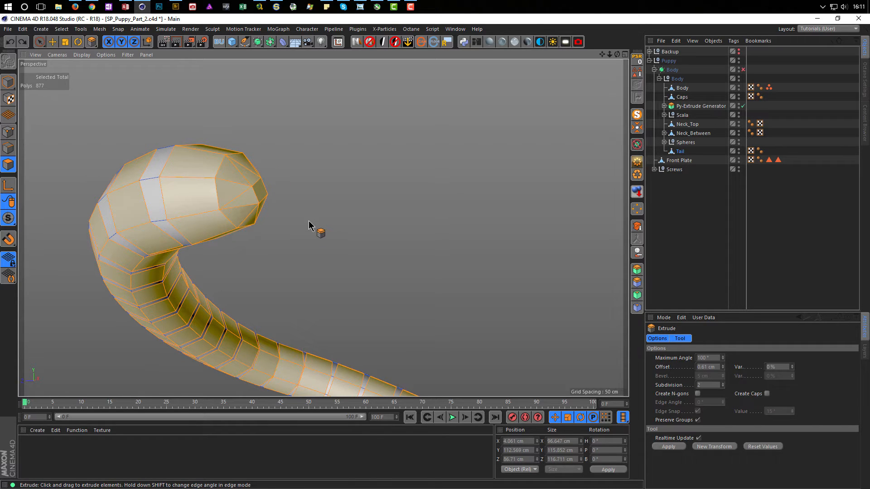
- Deselect the polygon loops around the tail's rounded tip and examine the small end polygon
{"action": "key", "text": "u"}
{"action": "key", "text": "l"}
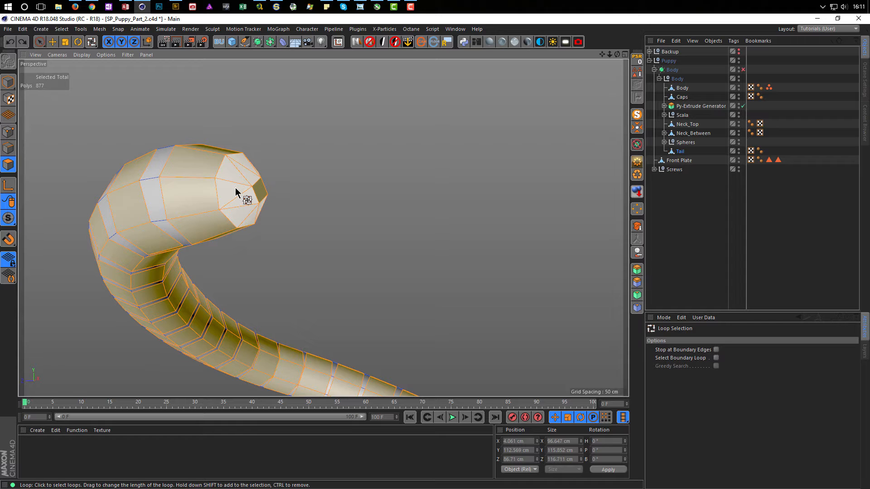
{"action": "left_click", "coordinate": [198, 177], "text": "ctrl"}
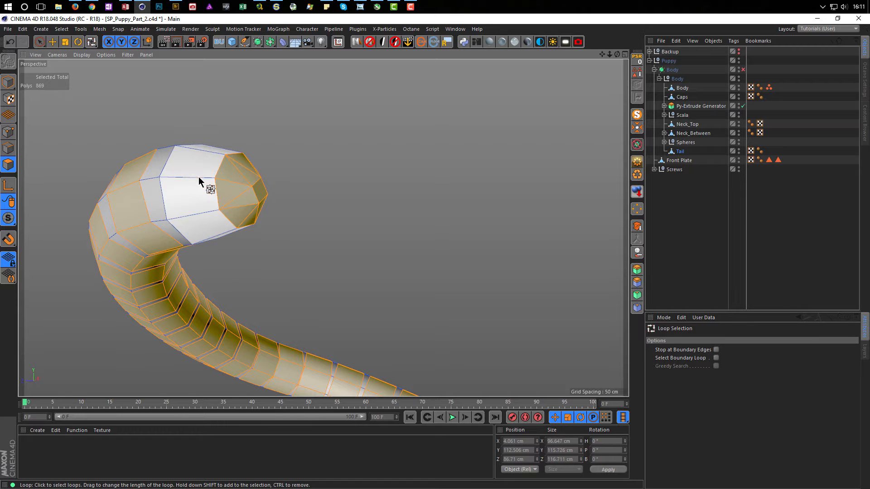
{"action": "left_click", "coordinate": [229, 186], "text": "ctrl"}
{"action": "left_click_drag", "start_coordinate": [245, 196], "coordinate": [292, 178], "text": "alt"}
{"action": "scroll", "coordinate": [292, 178], "scroll_direction": "up", "scroll_amount": 2}
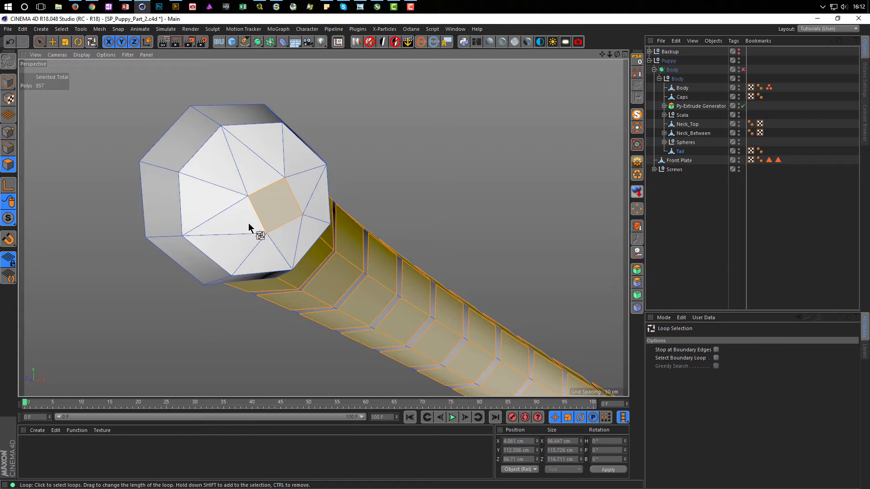
{"action": "left_click_drag", "start_coordinate": [248, 227], "coordinate": [261, 207], "text": "alt"}
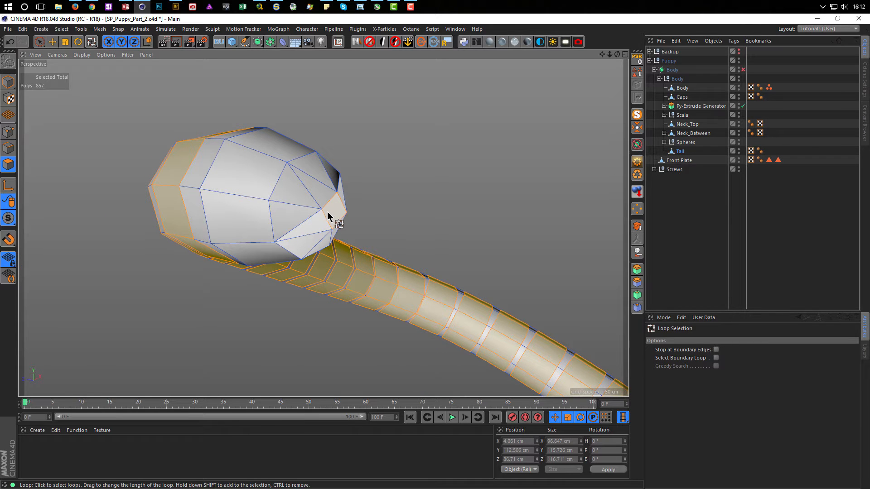
{"action": "key", "text": "space"}
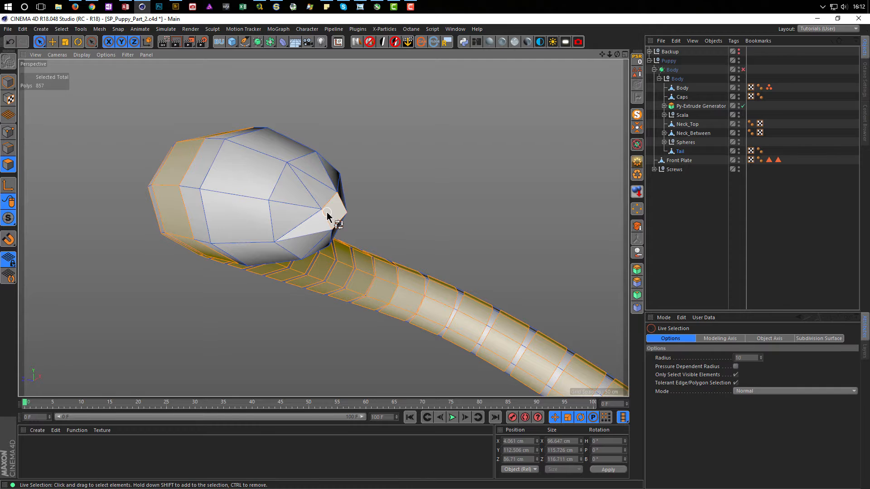
{"action": "left_click_drag", "start_coordinate": [301, 204], "coordinate": [347, 215], "text": "alt"}
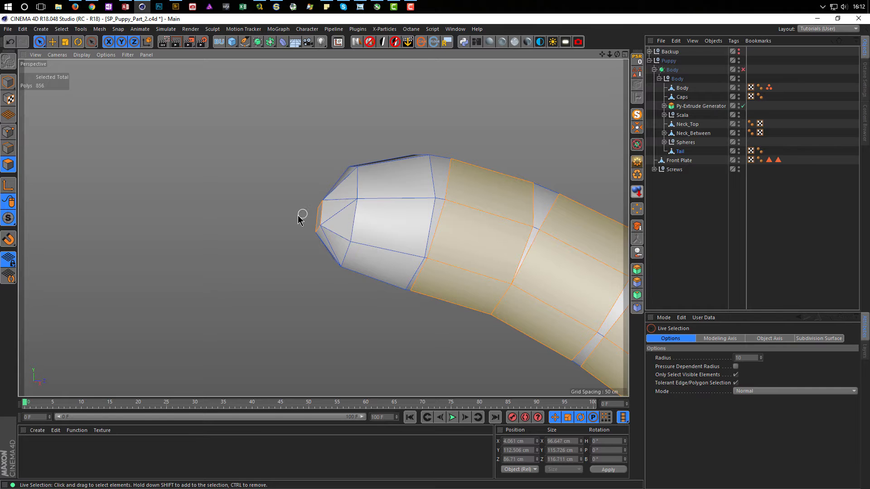
{"action": "left_click_drag", "start_coordinate": [340, 212], "coordinate": [245, 206], "text": "alt"}
{"action": "right_click_drag", "start_coordinate": [327, 208], "coordinate": [521, 212], "text": "alt"}
{"action": "left_click_drag", "start_coordinate": [281, 200], "coordinate": [219, 225], "text": "alt"}
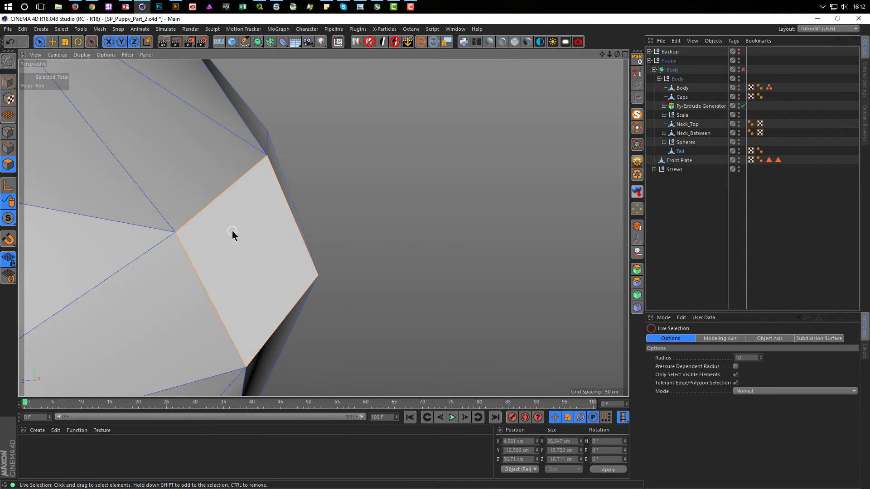
- Try deleting the selected tail segment polygons, undo the deletion and restore the segment selection
{"action": "left_click", "coordinate": [437, 218]}
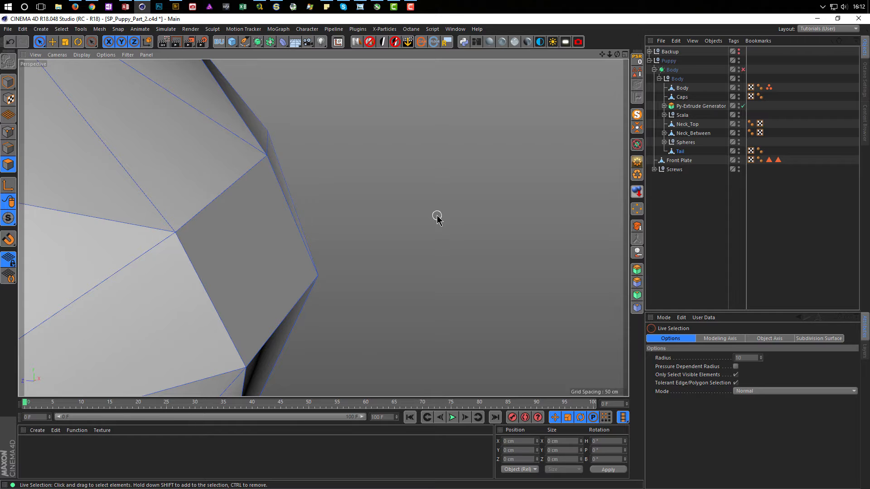
{"action": "right_click", "coordinate": [299, 223]}
{"action": "left_click", "coordinate": [205, 256]}
{"action": "right_click", "coordinate": [226, 246]}
{"action": "left_click", "coordinate": [98, 266]}
{"action": "scroll", "coordinate": [171, 254], "scroll_direction": "down", "scroll_amount": 6}
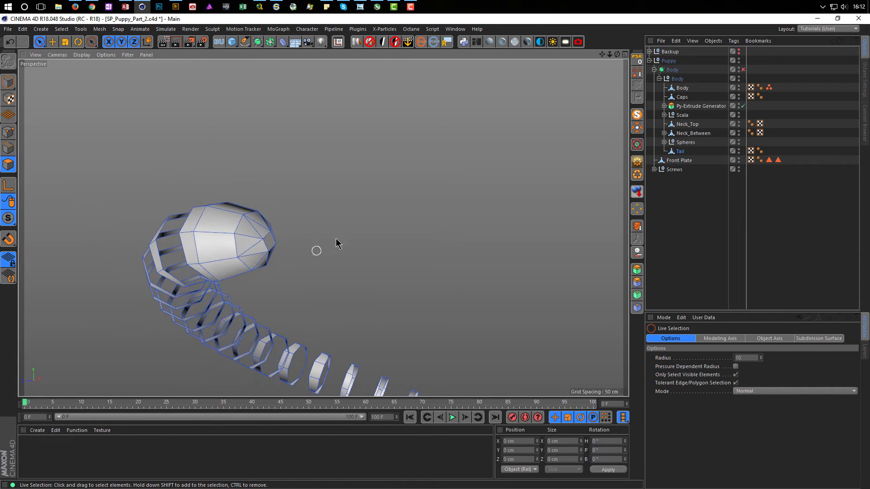
{"action": "key", "text": "ctrl+z"}
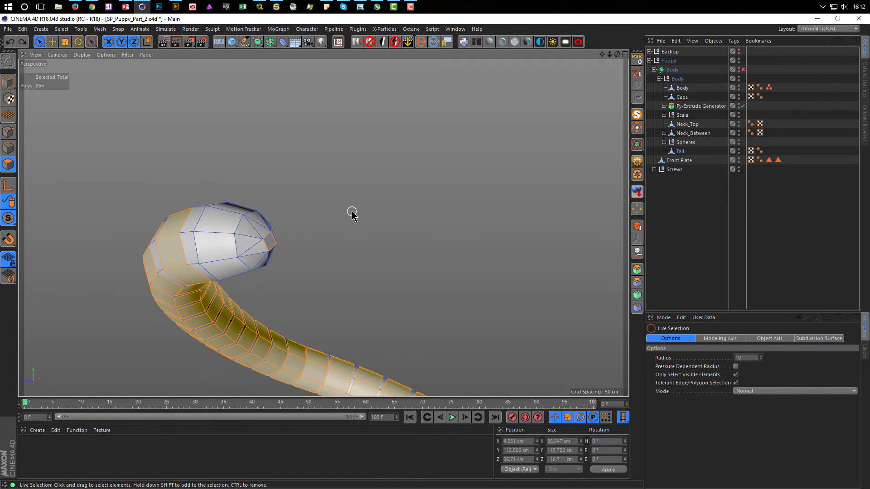
{"action": "left_click", "coordinate": [296, 245]}
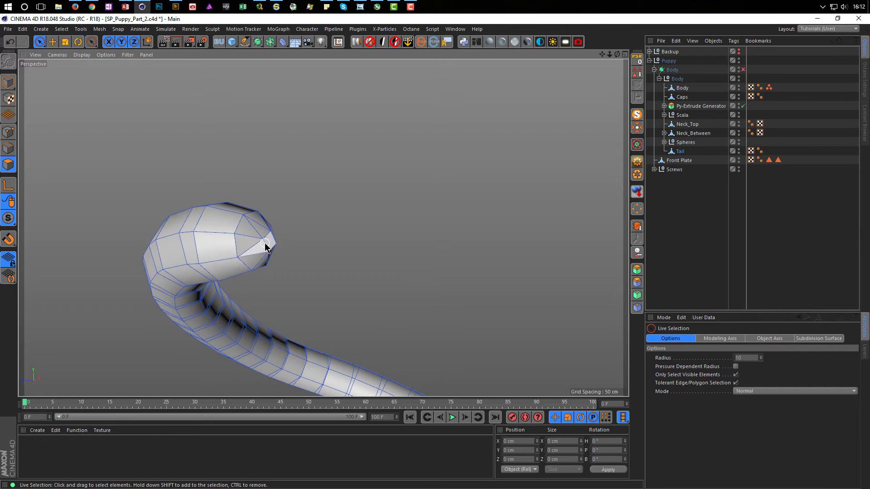
{"action": "key", "text": "ctrl+z"}
- Deselect the first two segment loops behind the tail's tip using Loop Selection
{"action": "left_click_drag", "start_coordinate": [245, 253], "coordinate": [280, 250], "text": "alt"}
{"action": "right_click_drag", "start_coordinate": [300, 244], "coordinate": [336, 239], "text": "alt"}
{"action": "left_click", "coordinate": [209, 245], "text": "ctrl"}
{"action": "left_click_drag", "start_coordinate": [237, 239], "coordinate": [377, 269], "text": "alt"}
{"action": "right_click_drag", "start_coordinate": [378, 269], "coordinate": [422, 281], "text": "alt"}
{"action": "left_click_drag", "start_coordinate": [422, 285], "coordinate": [140, 306], "text": "alt"}
{"action": "right_click_drag", "start_coordinate": [140, 307], "coordinate": [216, 331], "text": "alt"}
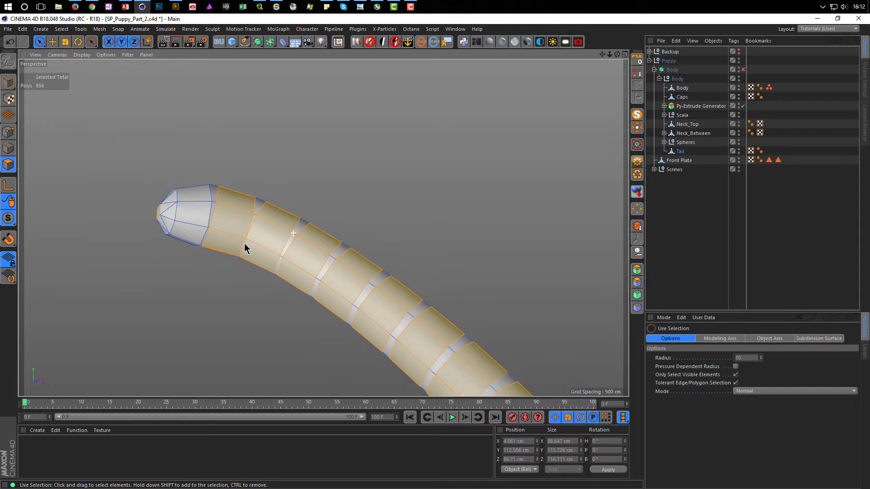
{"action": "left_click_drag", "start_coordinate": [244, 246], "coordinate": [271, 229], "text": "alt"}
{"action": "right_click_drag", "start_coordinate": [265, 228], "coordinate": [358, 219], "text": "alt"}
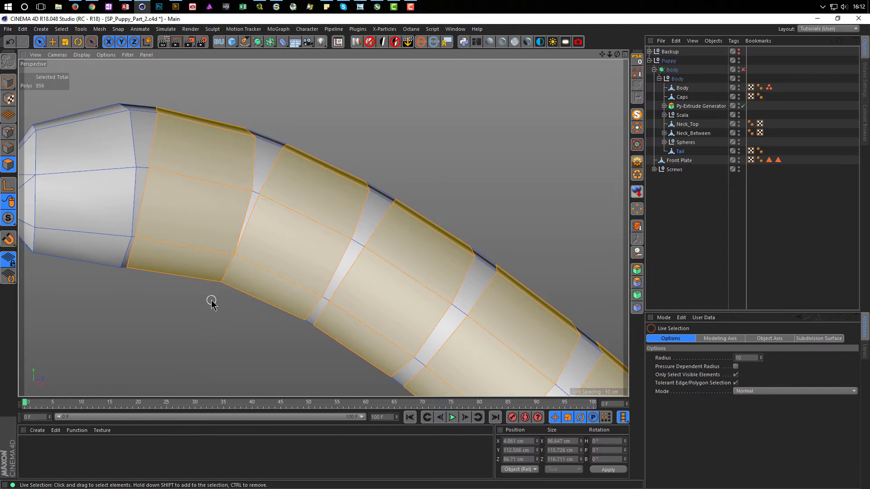
{"action": "key", "text": "u"}
{"action": "key", "text": "l"}
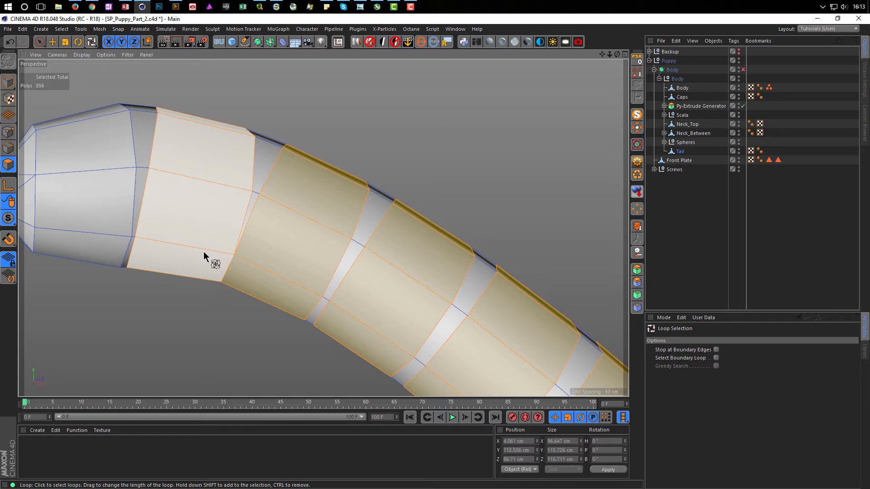
{"action": "left_click", "coordinate": [218, 274], "text": "ctrl"}
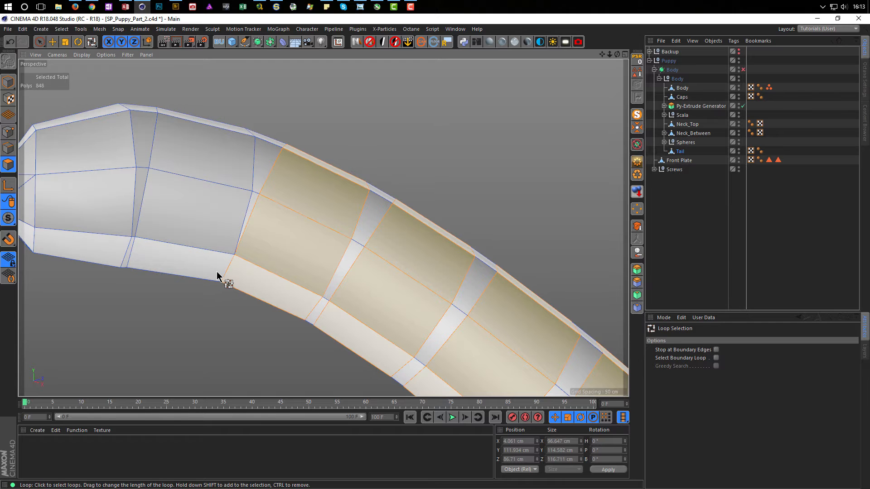
{"action": "left_click", "coordinate": [256, 268], "text": "ctrl"}
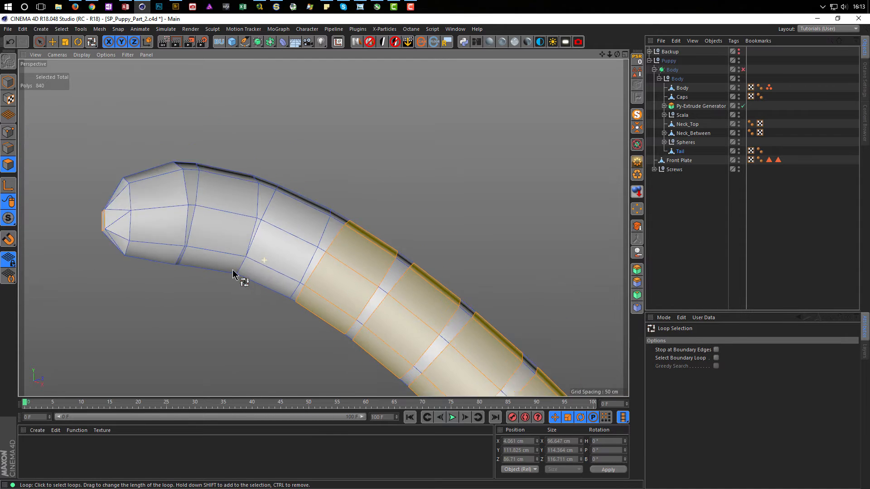
- Extrude the remaining selected tail segments by about 0.32 cm and examine the polygons at the tip
{"action": "scroll", "coordinate": [237, 277], "scroll_direction": "down", "scroll_amount": 3}
{"action": "scroll", "coordinate": [317, 258], "scroll_direction": "up", "scroll_amount": 6}
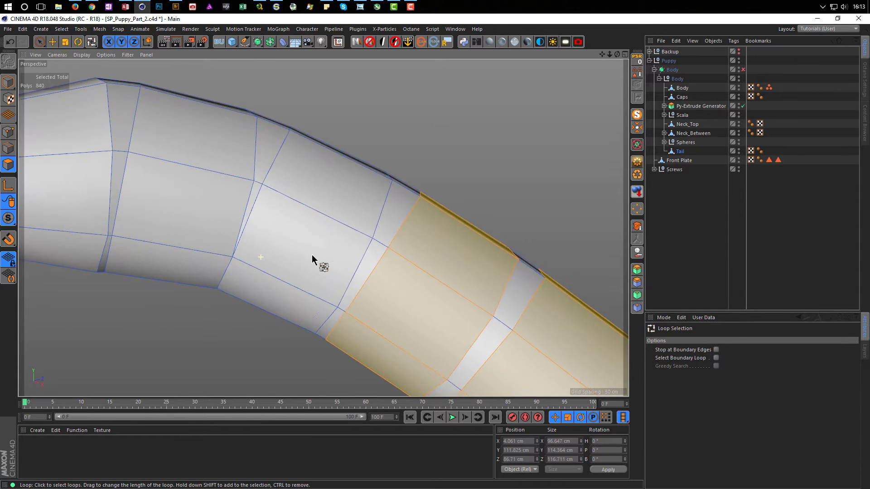
{"action": "scroll", "coordinate": [231, 256], "scroll_direction": "down", "scroll_amount": 5}
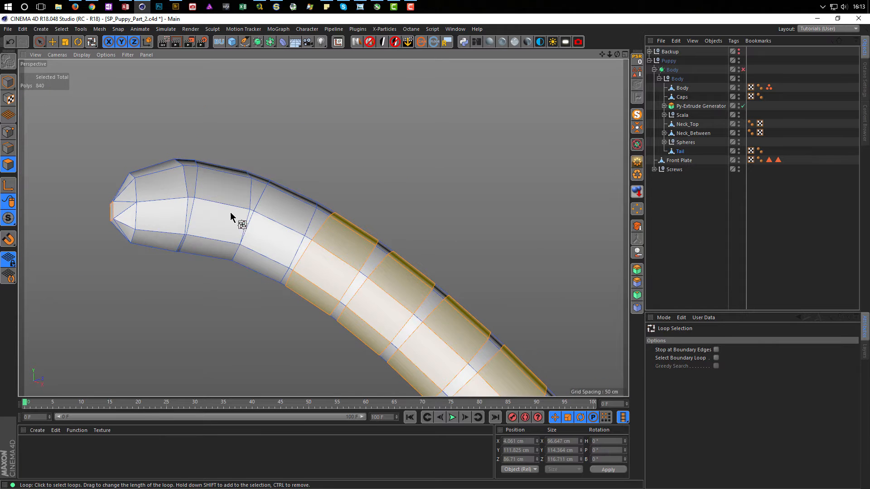
{"action": "scroll", "coordinate": [186, 195], "scroll_direction": "up", "scroll_amount": 2}
{"action": "left_click_drag", "start_coordinate": [172, 190], "coordinate": [184, 209], "text": "alt"}
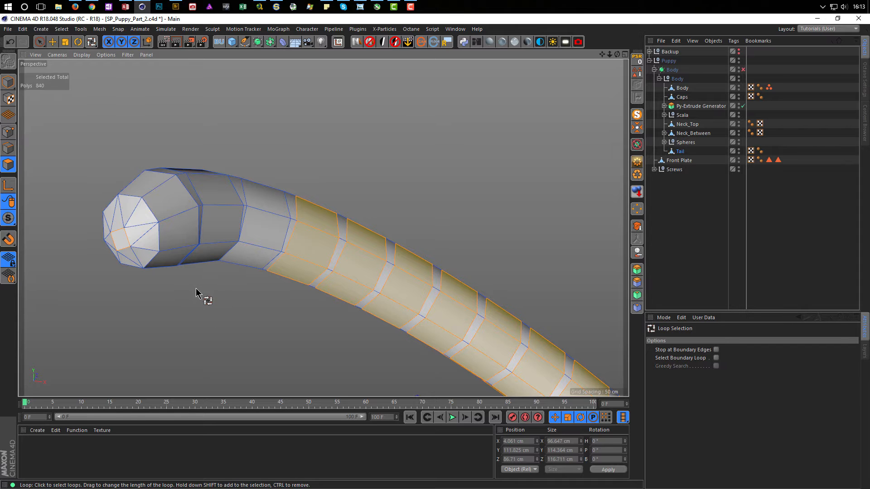
{"action": "key", "text": "d"}
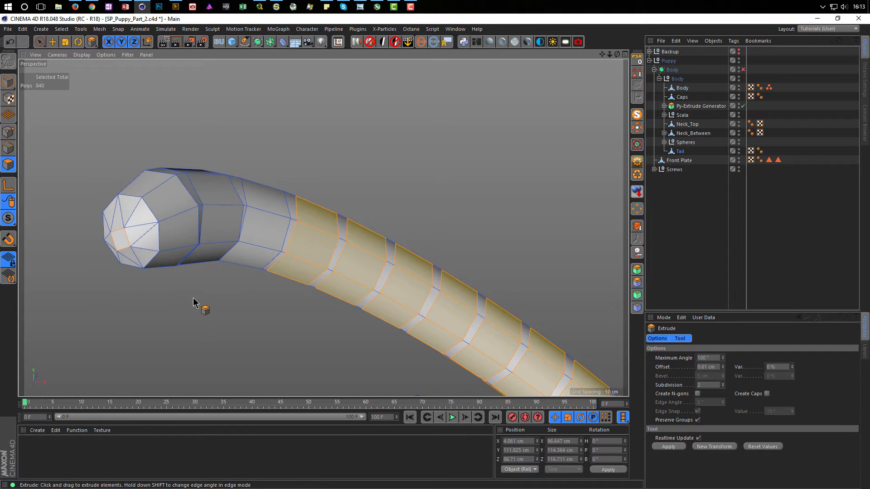
{"action": "left_click_drag", "start_coordinate": [191, 299], "coordinate": [205, 299]}
{"action": "scroll", "coordinate": [159, 247], "scroll_direction": "up", "scroll_amount": 5}
{"action": "left_click_drag", "start_coordinate": [133, 238], "coordinate": [83, 244], "text": "alt"}
{"action": "scroll", "coordinate": [83, 244], "scroll_direction": "up", "scroll_amount": 3}
{"action": "scroll", "coordinate": [82, 257], "scroll_direction": "down", "scroll_amount": 3}
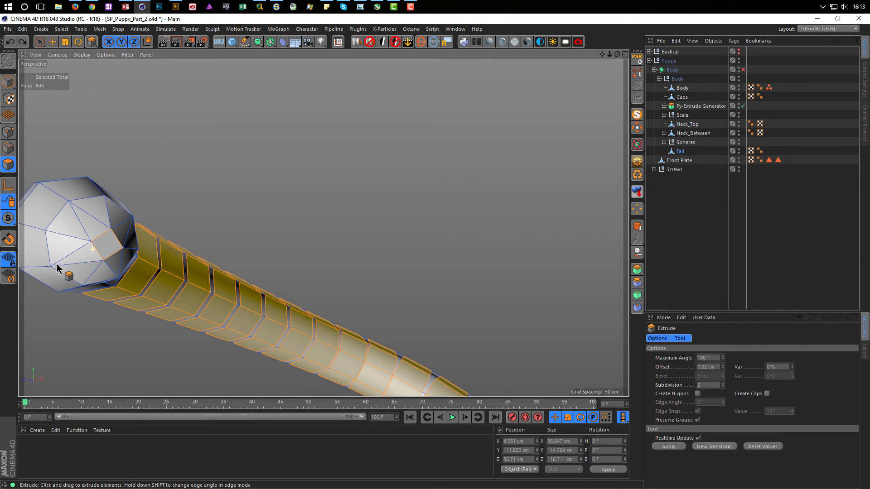
- Undo the segment selections and the bevel of the tail's circumferential edges
{"action": "left_click_drag", "start_coordinate": [145, 247], "coordinate": [178, 239], "text": "alt"}
{"action": "right_click_drag", "start_coordinate": [177, 236], "coordinate": [122, 282], "text": "alt"}
{"action": "left_click_drag", "start_coordinate": [178, 136], "coordinate": [195, 179], "text": "alt"}
{"action": "right_click_drag", "start_coordinate": [375, 293], "coordinate": [464, 284], "text": "alt"}
{"action": "left_click_drag", "start_coordinate": [353, 302], "coordinate": [352, 312], "text": "alt"}
{"action": "right_click_drag", "start_coordinate": [352, 310], "coordinate": [381, 304], "text": "alt"}
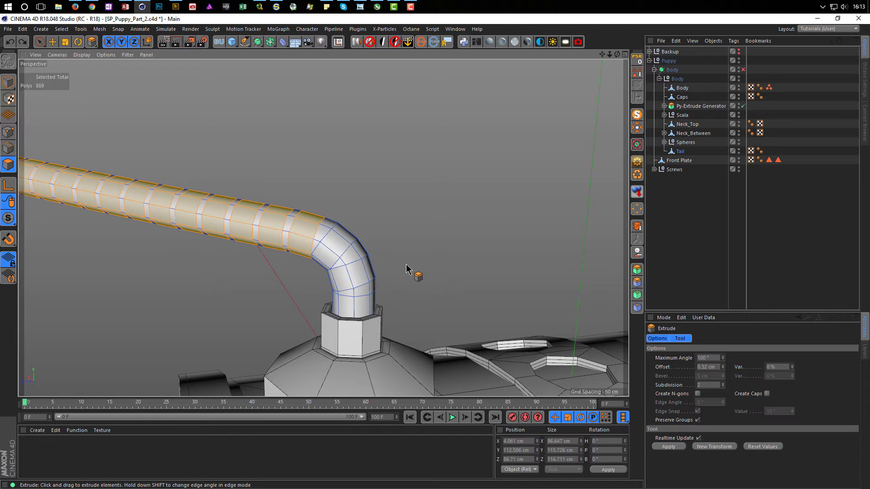
{"action": "key", "text": "ctrl+z"}
{"action": "key", "text": "ctrl+z"}
{"action": "key", "text": "ctrl+z"}
{"action": "key", "text": "ctrl+z"}
{"action": "key", "text": "ctrl+z"}
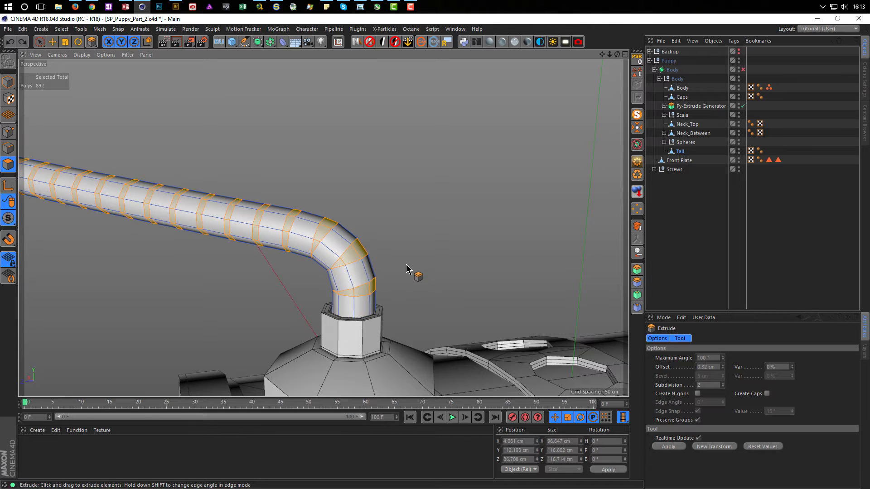
{"action": "right_click_drag", "start_coordinate": [345, 265], "coordinate": [373, 264], "text": "alt"}
{"action": "left_click_drag", "start_coordinate": [368, 264], "coordinate": [398, 277], "text": "alt"}
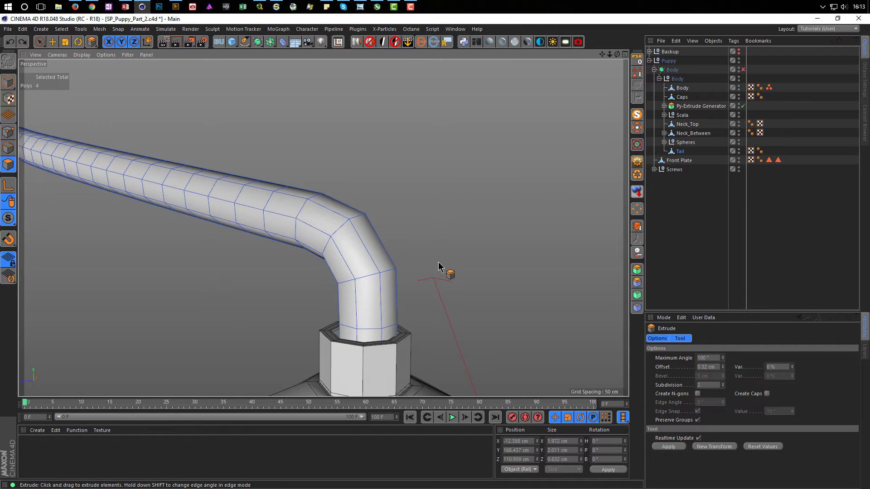
{"action": "right_click_drag", "start_coordinate": [365, 258], "coordinate": [325, 267], "text": "alt"}
{"action": "mouse_move", "coordinate": [349, 261]}
{"action": "left_mouse_down", "text": "alt"}
{"action": "mouse_move", "coordinate": [371, 254]}
{"action": "mouse_move", "coordinate": [349, 250]}
{"action": "mouse_move", "coordinate": [359, 252]}
{"action": "left_mouse_up", "text": "alt"}
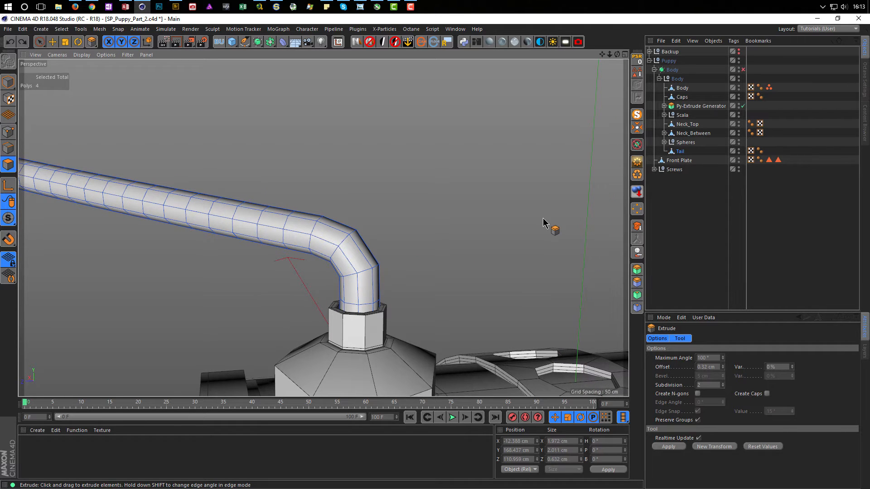
- Undo the earlier tail edits back to the parametric Sweep object outside the Body group
{"action": "key", "text": "q"}
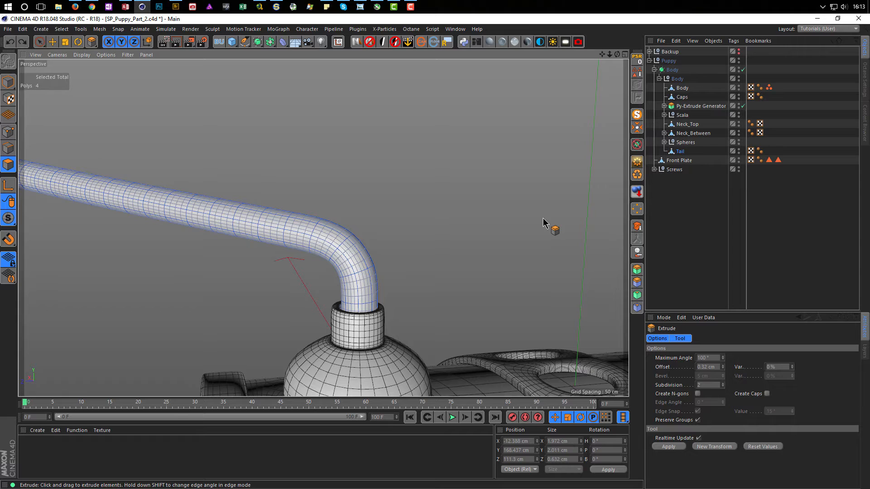
{"action": "key", "text": "ctrl+z"}
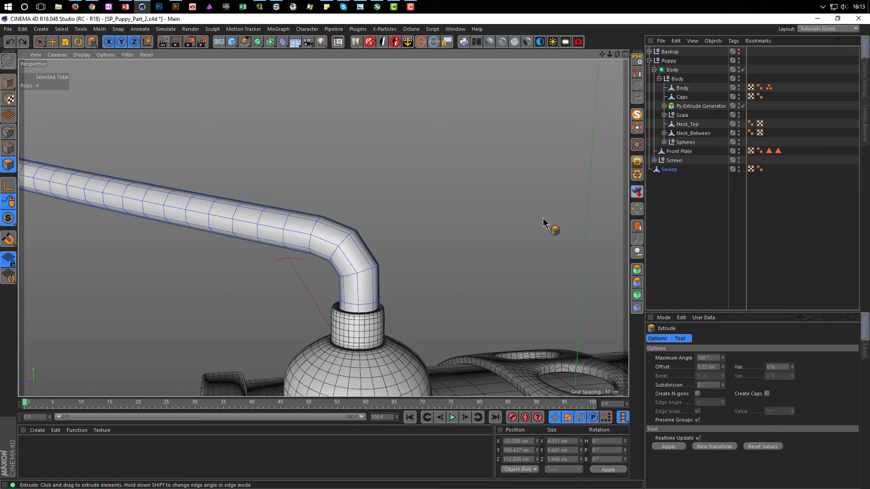
{"action": "key", "text": "ctrl+z"}
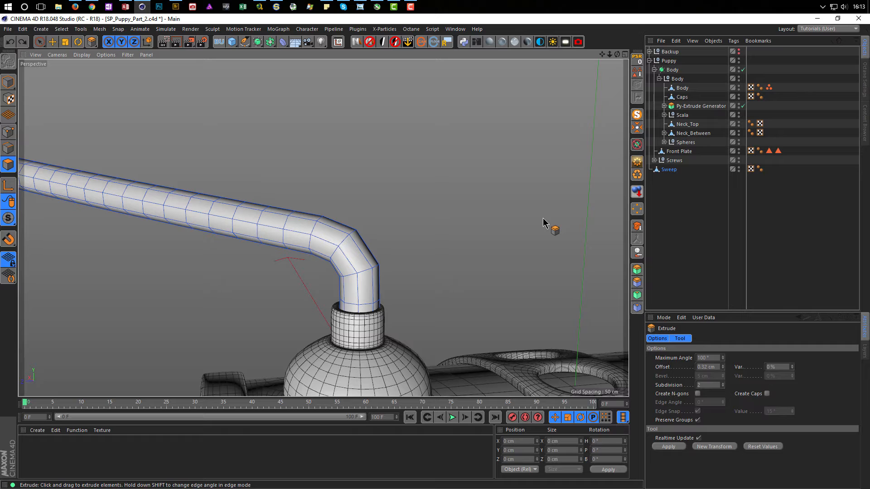
{"action": "key", "text": "ctrl+z"}
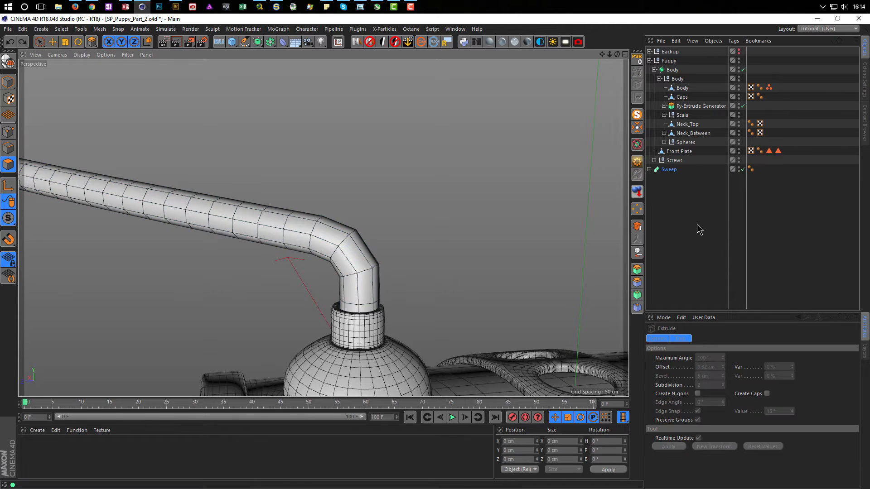
- Expand the Sweep object and check the project undo depth in the Memory preferences
{"action": "left_click", "coordinate": [649, 169]}
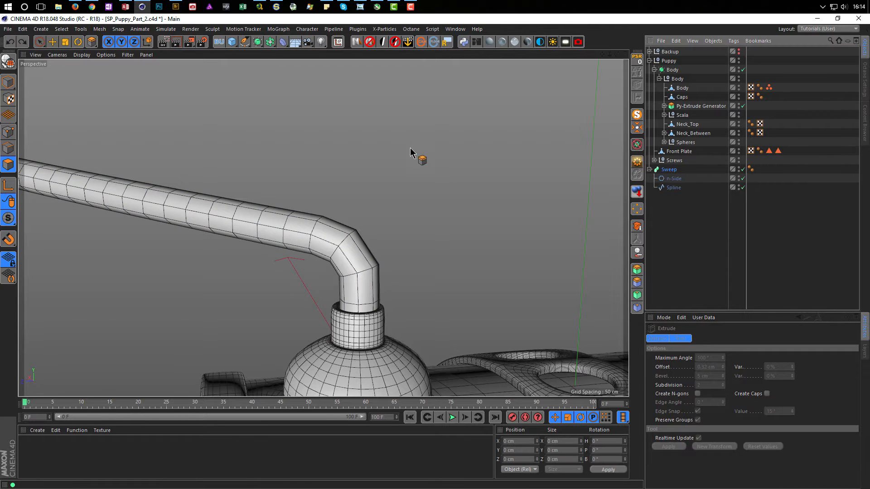
{"action": "left_click", "coordinate": [23, 29]}
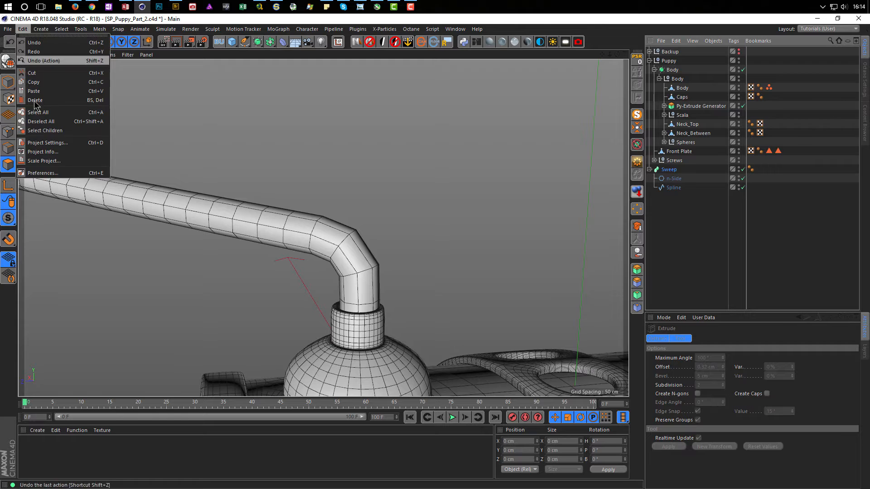
{"action": "left_click", "coordinate": [49, 174]}
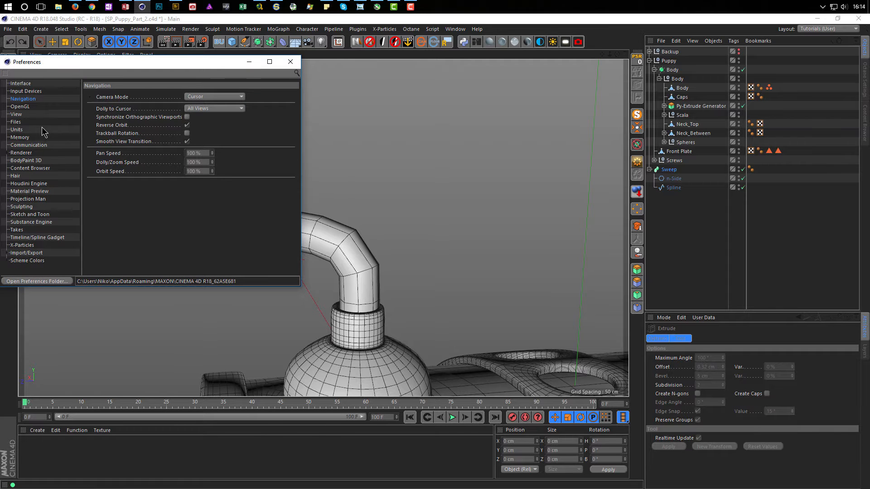
{"action": "left_click", "coordinate": [20, 137]}
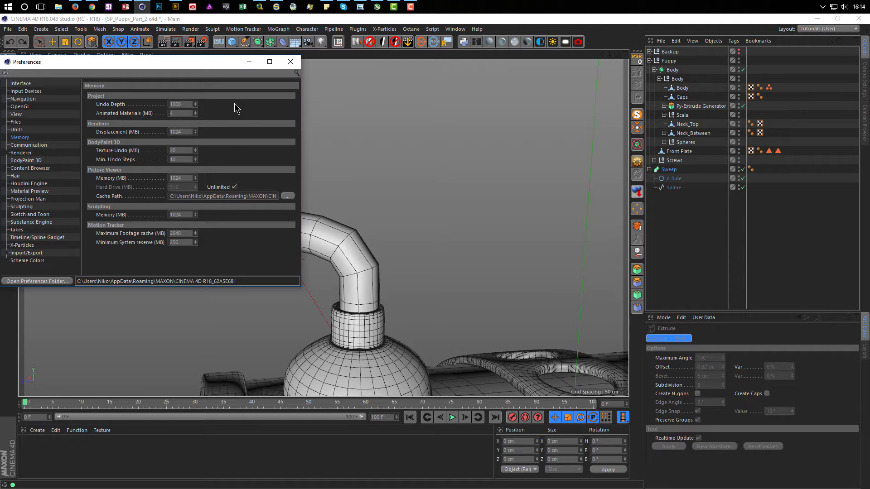
{"action": "left_click", "coordinate": [290, 62]}
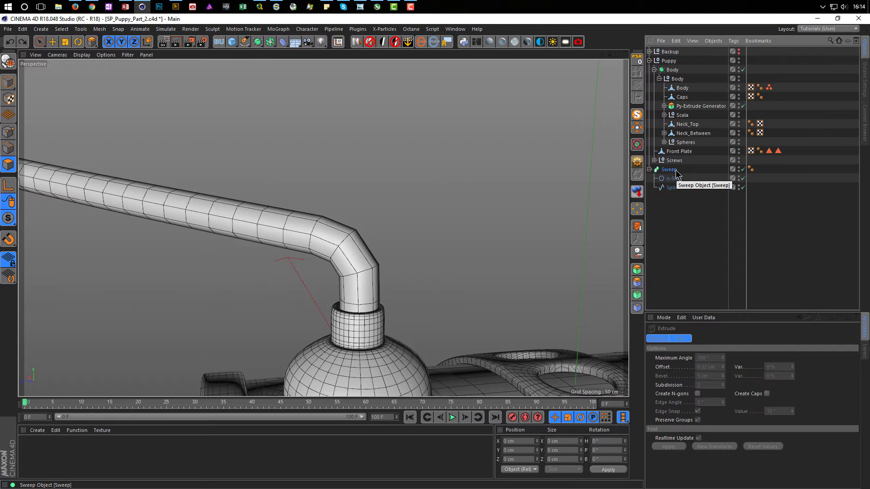
- Lower the tail spline's number of uniform intermediate points to 4
{"action": "left_click", "coordinate": [675, 171]}
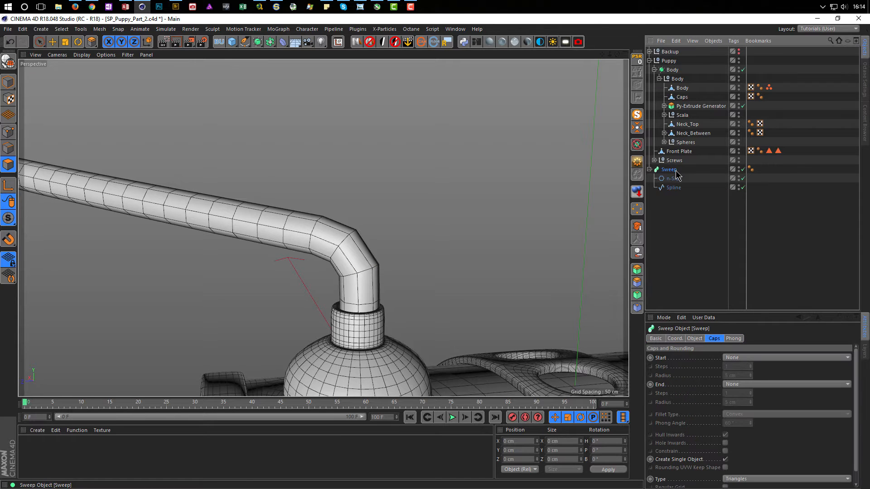
{"action": "left_click", "coordinate": [695, 339]}
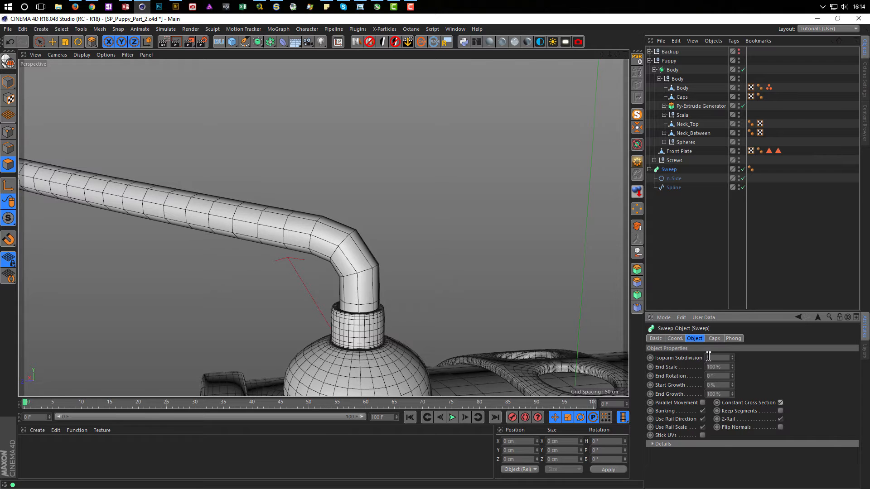
{"action": "left_click", "coordinate": [673, 187]}
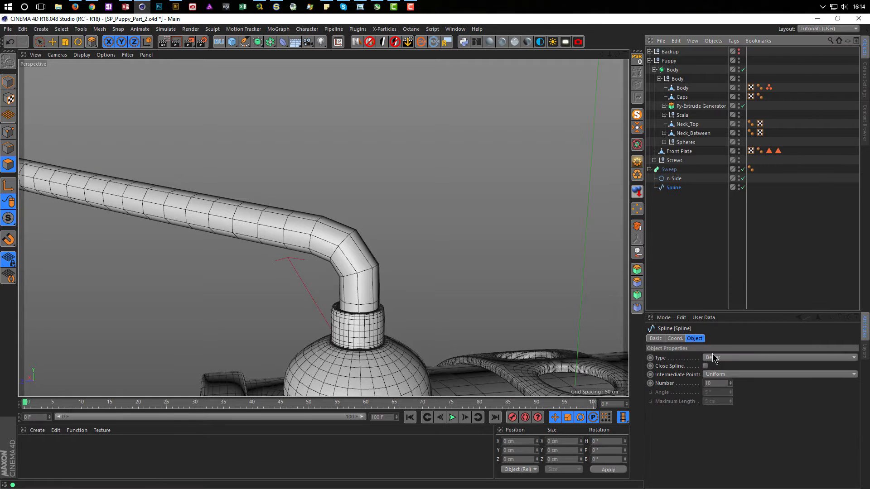
{"action": "left_click", "coordinate": [731, 384]}
{"action": "left_click", "coordinate": [731, 384]}
{"action": "left_click", "coordinate": [731, 384]}
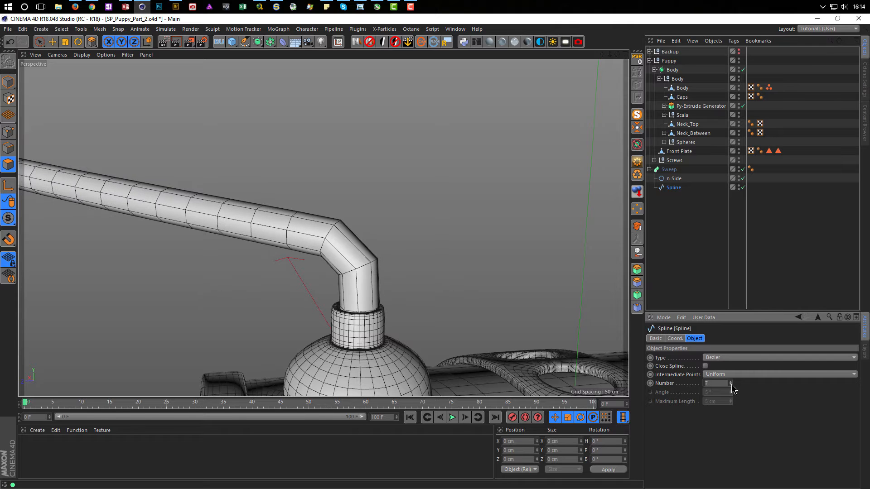
{"action": "left_click", "coordinate": [730, 384]}
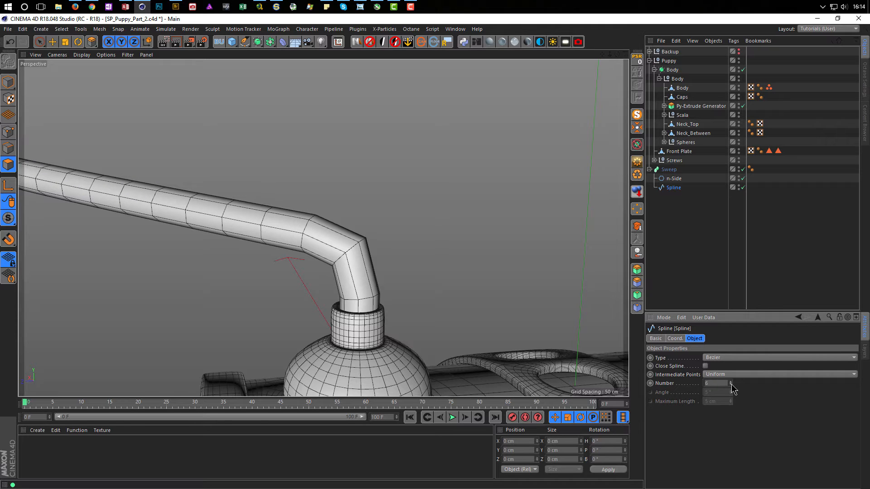
{"action": "left_click", "coordinate": [731, 385]}
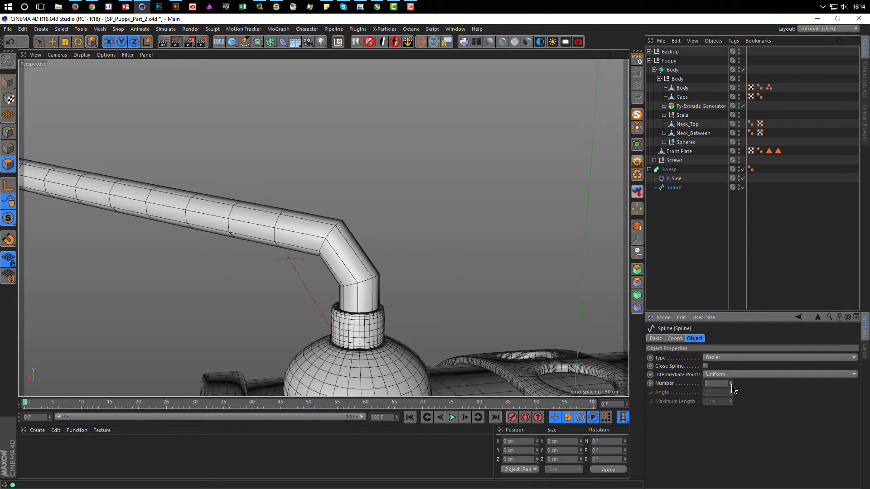
{"action": "left_click", "coordinate": [730, 385]}
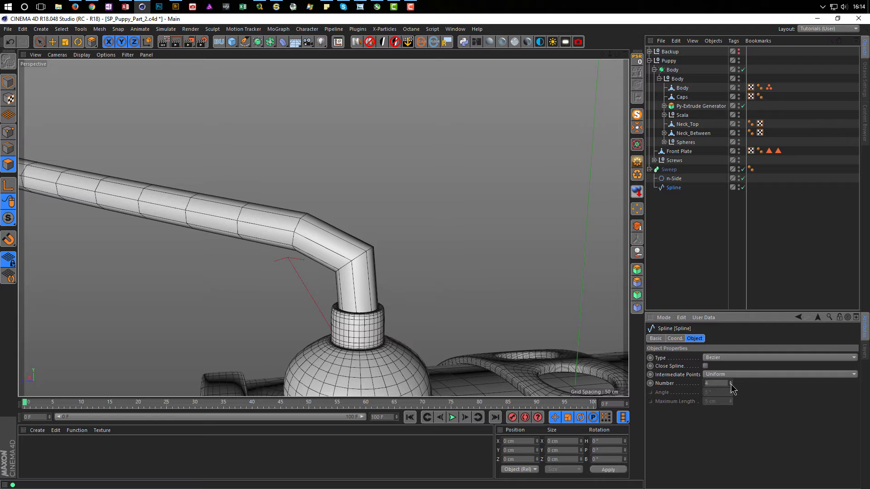
{"action": "mouse_move", "coordinate": [359, 323]}
{"action": "left_mouse_down", "text": "alt"}
{"action": "mouse_move", "coordinate": [429, 326]}
{"action": "mouse_move", "coordinate": [354, 320]}
{"action": "mouse_move", "coordinate": [352, 310]}
{"action": "left_mouse_up", "text": "alt"}
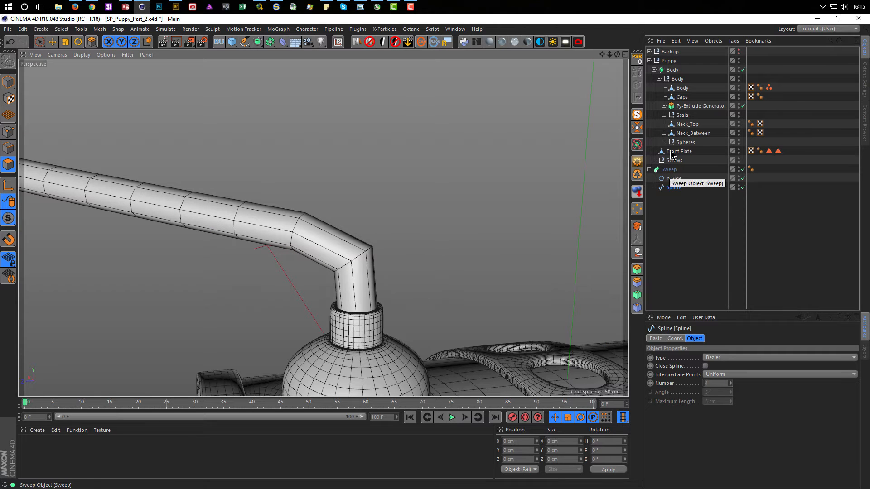
- Convert the tail's Sweep outside the Backup group to an editable polygon object and rename it Tail
{"action": "left_click", "coordinate": [649, 52]}
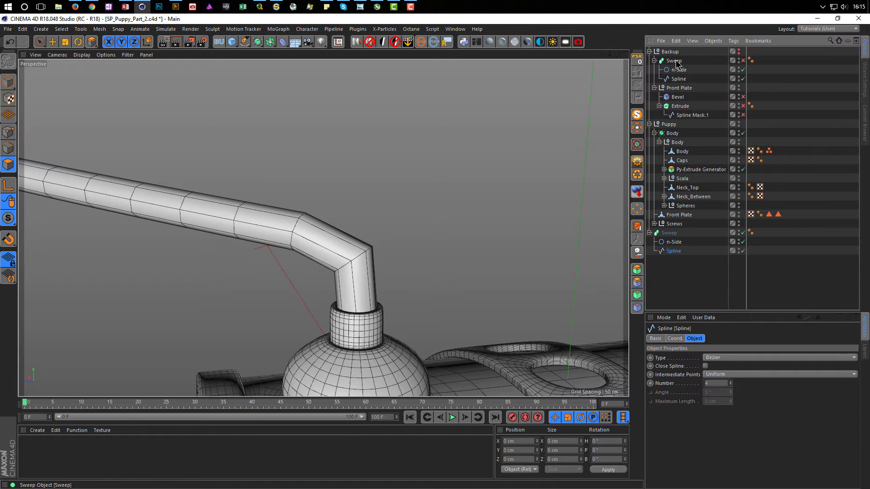
{"action": "left_click", "coordinate": [649, 51]}
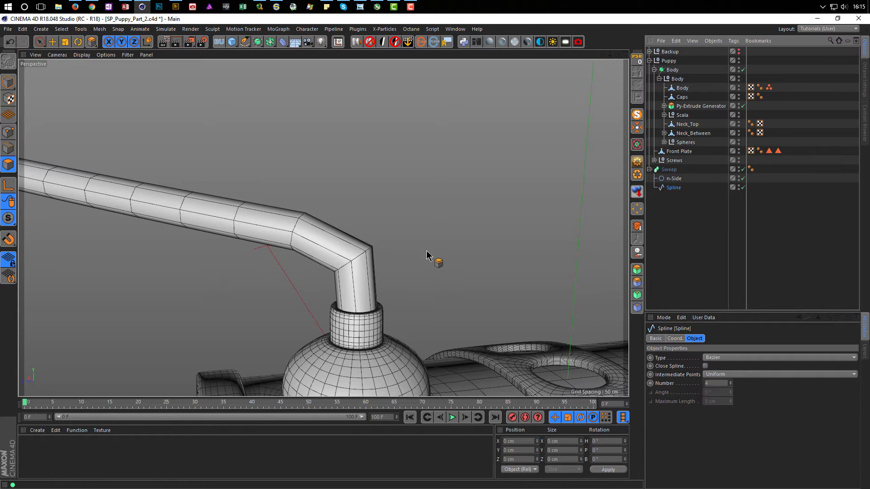
{"action": "left_click", "coordinate": [668, 170]}
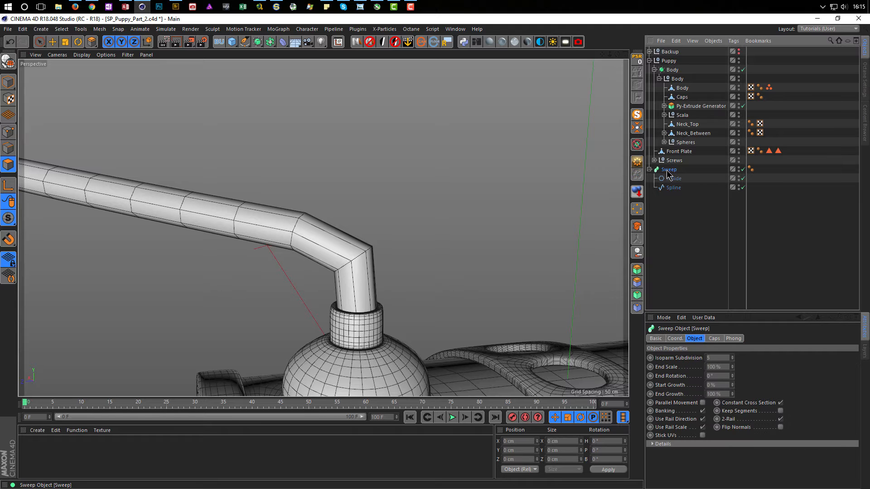
{"action": "left_click_drag", "start_coordinate": [414, 291], "coordinate": [545, 285], "text": "alt"}
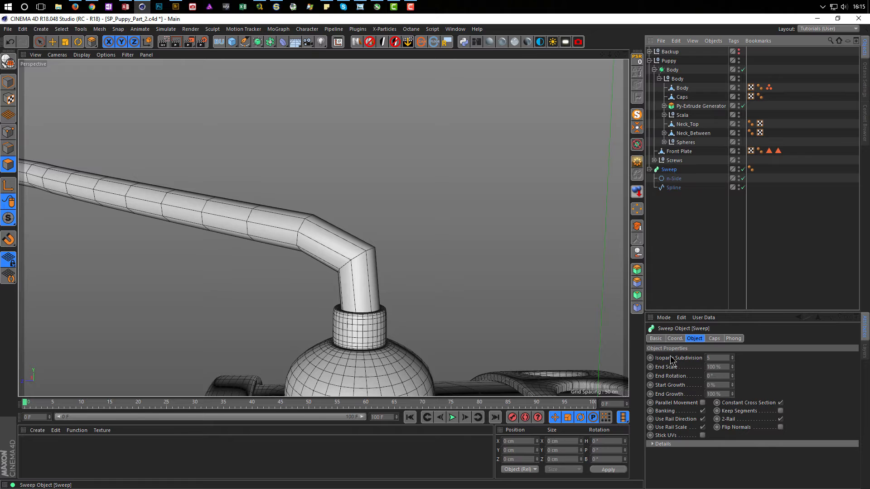
{"action": "left_click", "coordinate": [713, 339]}
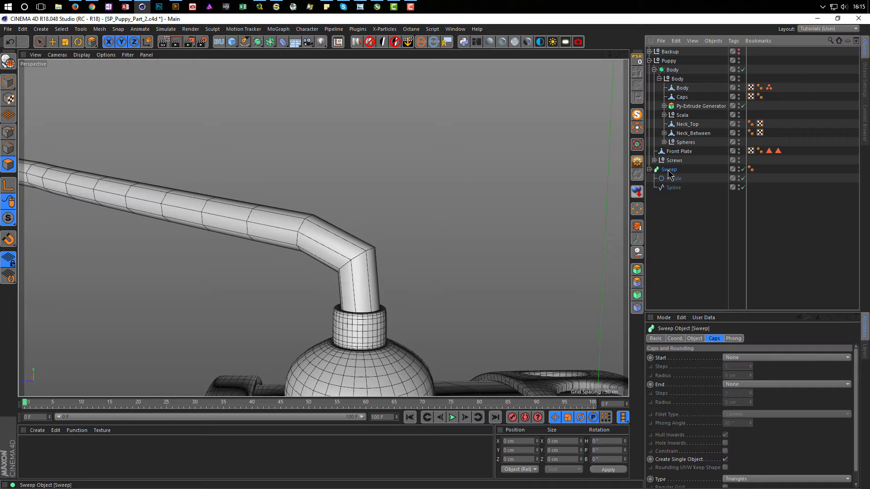
{"action": "key", "text": "c"}
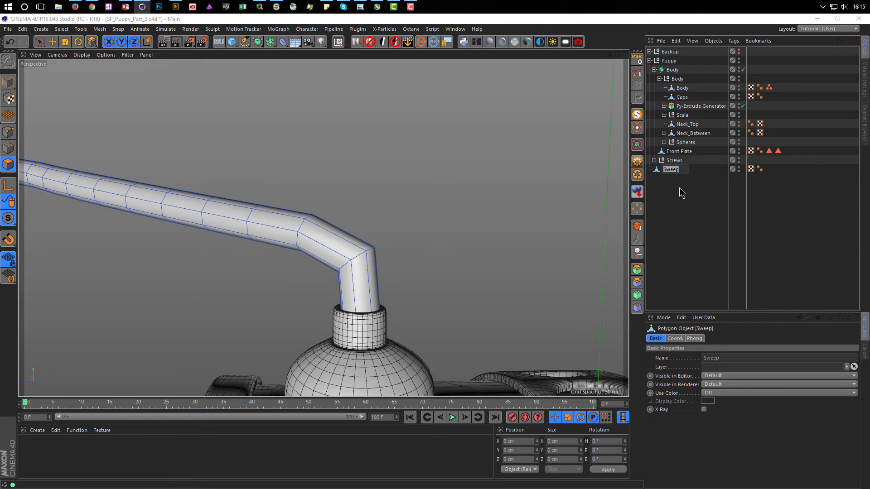
{"action": "type", "text": "il"}
{"action": "key", "text": "Return"}
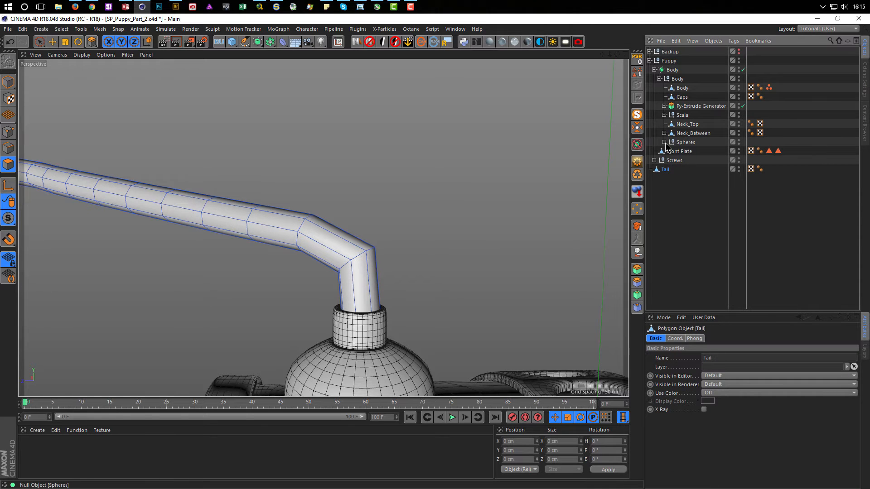
- Place Tail below Spheres in the inner Body group and examine the smoothed tail from its base to the open tip
{"action": "mouse_move", "coordinate": [666, 168]}
{"action": "left_mouse_down"}
{"action": "mouse_move", "coordinate": [688, 142]}
{"action": "mouse_move", "coordinate": [682, 148]}
{"action": "left_mouse_up"}
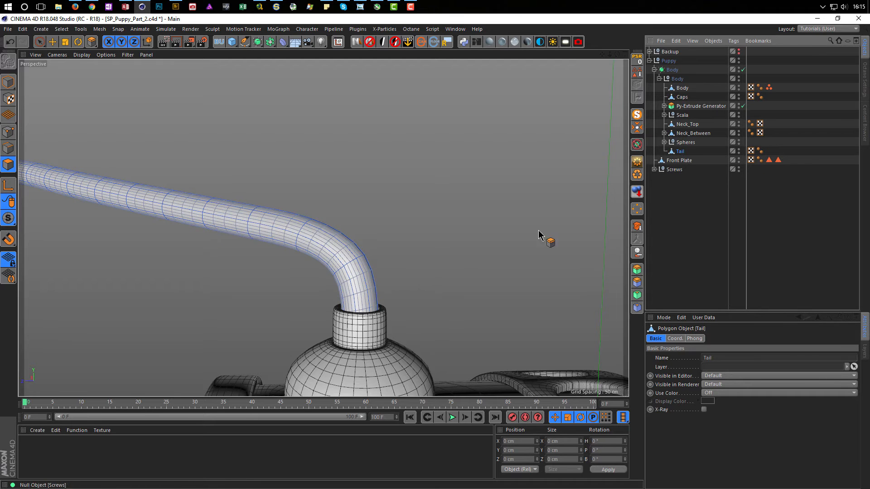
{"action": "scroll", "coordinate": [317, 272], "scroll_direction": "down", "scroll_amount": 6}
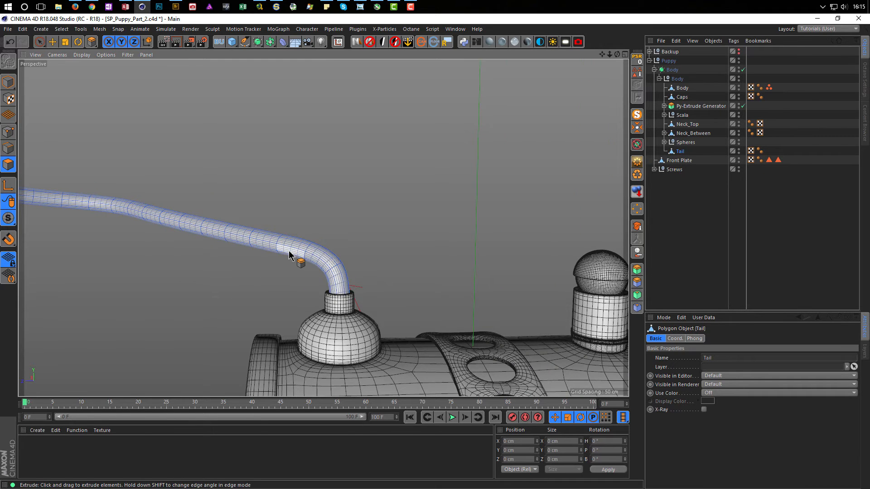
{"action": "scroll", "coordinate": [291, 253], "scroll_direction": "down", "scroll_amount": 5}
{"action": "left_click_drag", "start_coordinate": [272, 249], "coordinate": [219, 246], "text": "alt"}
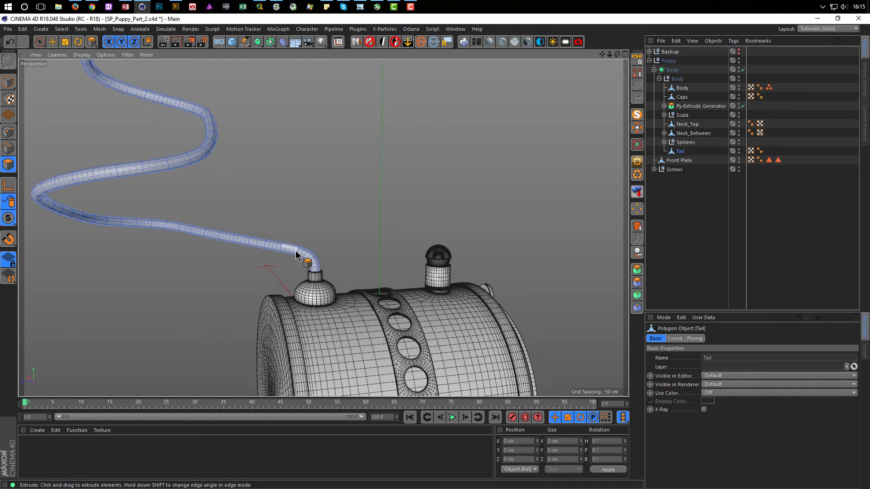
{"action": "right_click_drag", "start_coordinate": [291, 263], "coordinate": [406, 391], "text": "alt"}
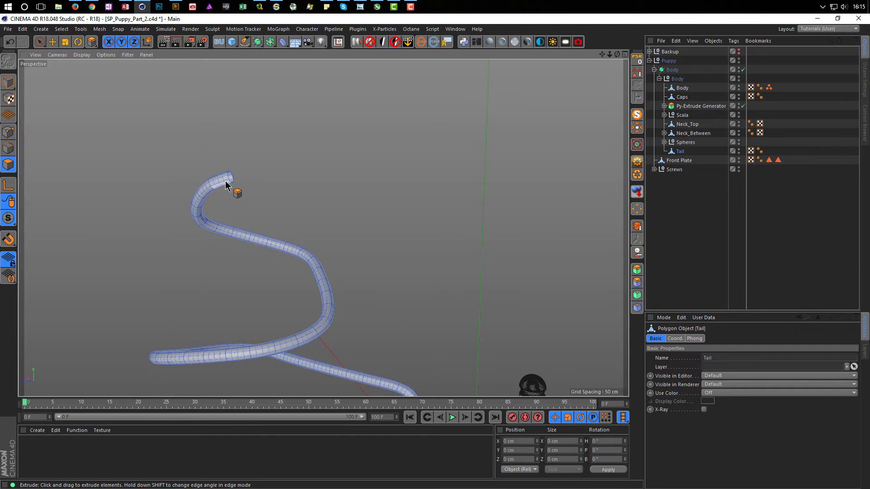
{"action": "right_click_drag", "start_coordinate": [233, 188], "coordinate": [373, 184], "text": "alt"}
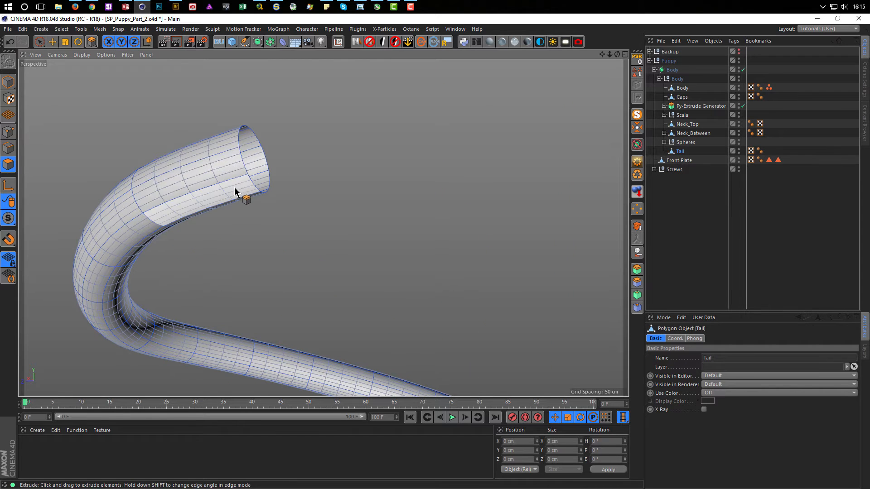
{"action": "right_click_drag", "start_coordinate": [210, 193], "coordinate": [104, 236], "text": "alt"}
{"action": "middle_click_drag", "start_coordinate": [302, 272], "coordinate": [282, 206], "text": "alt"}
{"action": "middle_click_drag", "start_coordinate": [305, 292], "coordinate": [265, 186], "text": "alt"}
{"action": "right_click_drag", "start_coordinate": [399, 338], "coordinate": [679, 247], "text": "alt"}
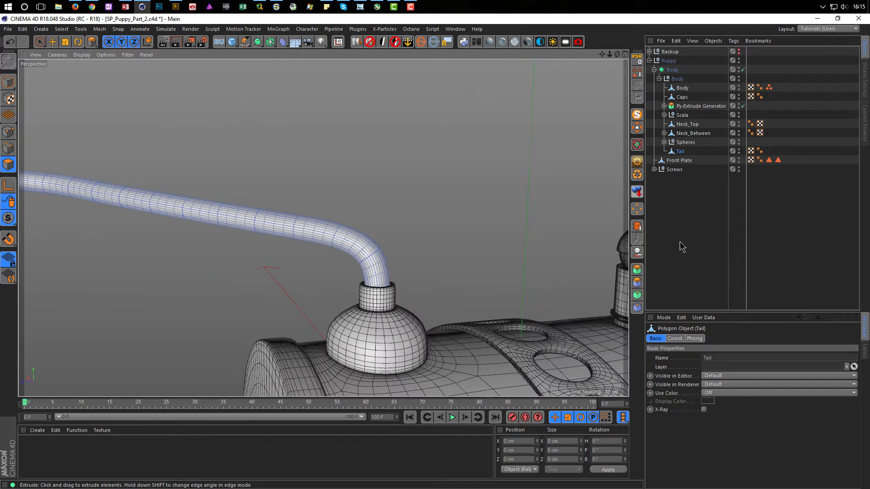
- Disable the Body subdivision and select all the circumferential edges around the tail using Ring Selection in edge mode
{"action": "left_click", "coordinate": [743, 70]}
{"action": "key", "text": "u"}
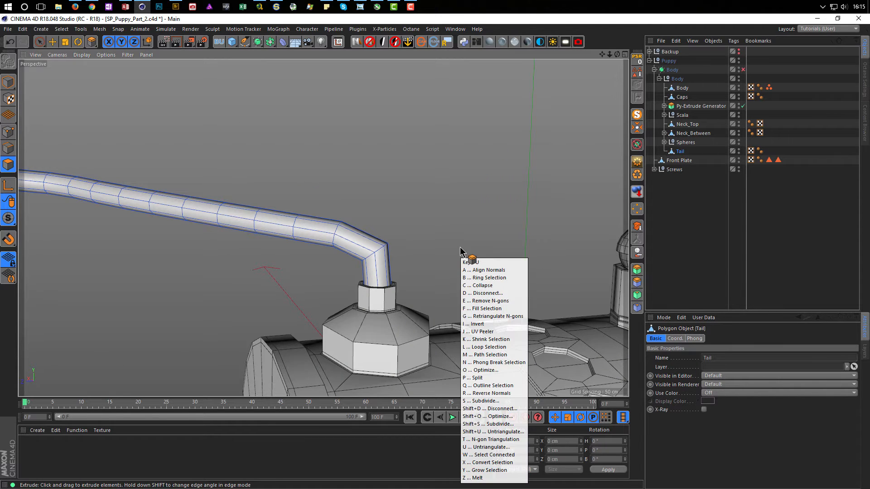
{"action": "key", "text": "b"}
{"action": "right_click_drag", "start_coordinate": [382, 251], "coordinate": [452, 250], "text": "alt"}
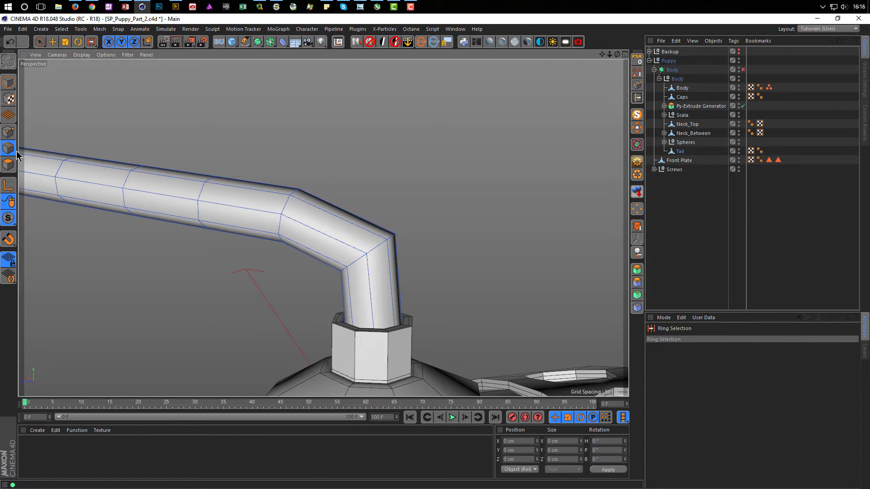
{"action": "left_click", "coordinate": [356, 259]}
{"action": "left_click_drag", "start_coordinate": [372, 255], "coordinate": [402, 239]}
{"action": "left_click", "coordinate": [399, 241], "text": "shift"}
{"action": "left_click", "coordinate": [416, 254], "text": "shift"}
{"action": "left_click", "coordinate": [432, 271], "text": "shift"}
{"action": "left_click_drag", "start_coordinate": [438, 271], "coordinate": [565, 305], "text": "alt"}
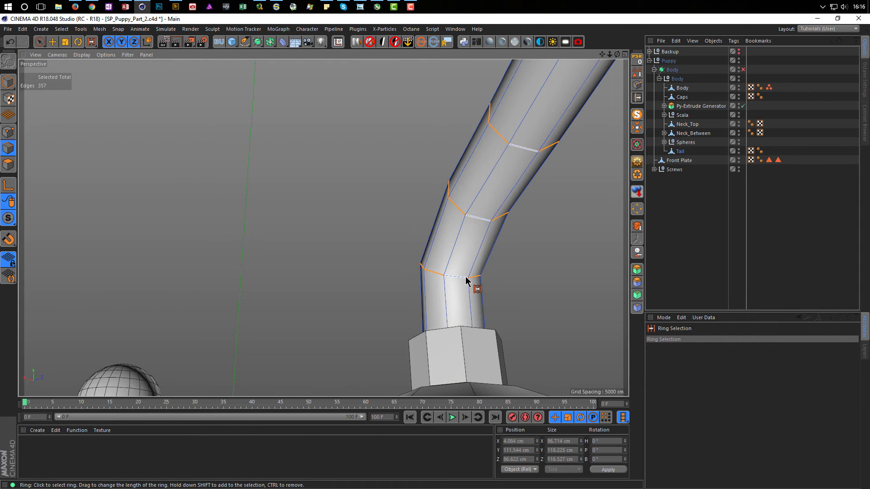
{"action": "left_click_drag", "start_coordinate": [466, 280], "coordinate": [438, 160], "text": "alt"}
{"action": "right_click_drag", "start_coordinate": [438, 160], "coordinate": [461, 161], "text": "alt"}
- Deselect the edge loops at the tail's open tip and at the bend above its base using Loop Selection
{"action": "right_click", "coordinate": [398, 165]}
{"action": "left_click", "coordinate": [412, 180]}
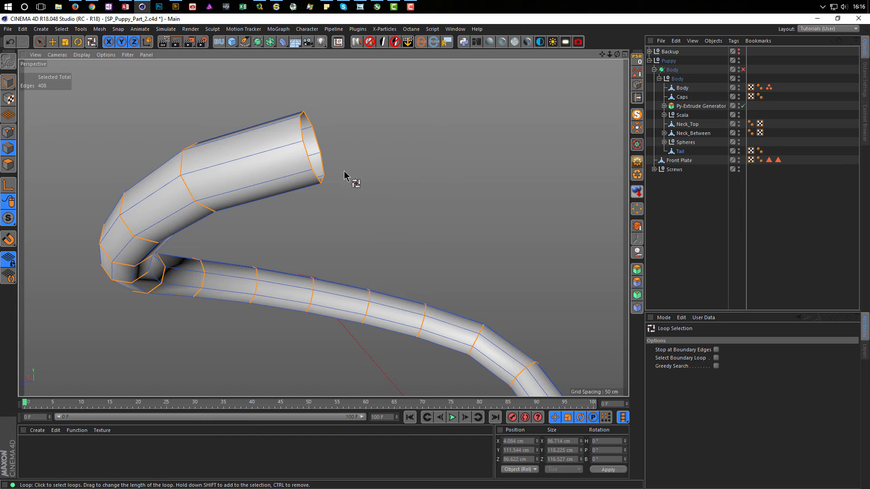
{"action": "left_click", "coordinate": [316, 178], "text": "ctrl"}
{"action": "right_click_drag", "start_coordinate": [270, 197], "coordinate": [204, 186], "text": "alt"}
{"action": "left_click_drag", "start_coordinate": [203, 186], "coordinate": [302, 252], "text": "alt"}
{"action": "middle_click_drag", "start_coordinate": [311, 230], "coordinate": [258, 113], "text": "alt"}
{"action": "middle_click_drag", "start_coordinate": [378, 254], "coordinate": [309, 199], "text": "alt"}
{"action": "right_click_drag", "start_coordinate": [428, 231], "coordinate": [526, 240], "text": "alt"}
{"action": "left_click", "coordinate": [433, 239], "text": "ctrl"}
{"action": "middle_click_drag", "start_coordinate": [431, 256], "coordinate": [532, 299], "text": "alt"}
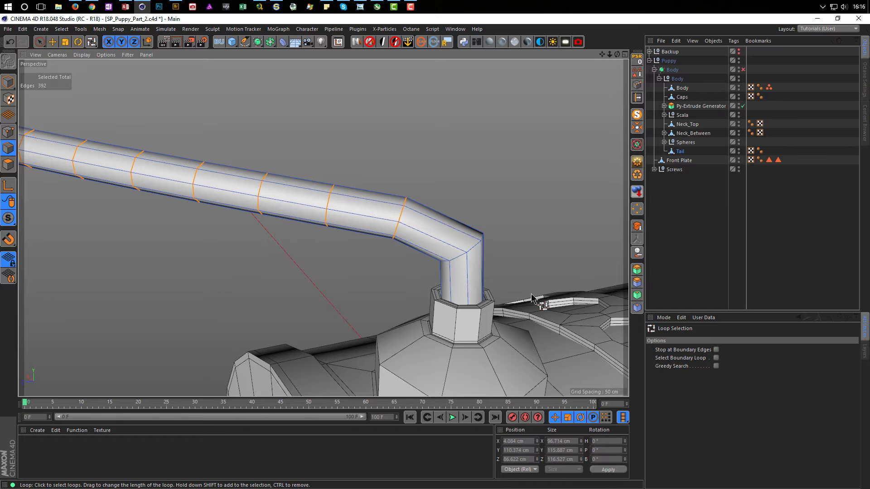
- Try bevelling the selected tail edge loops with an offset of about 2.82 cm and undo the bevel
{"action": "key", "text": "m"}
{"action": "key", "text": "s"}
{"action": "left_click_drag", "start_coordinate": [513, 267], "coordinate": [571, 268]}
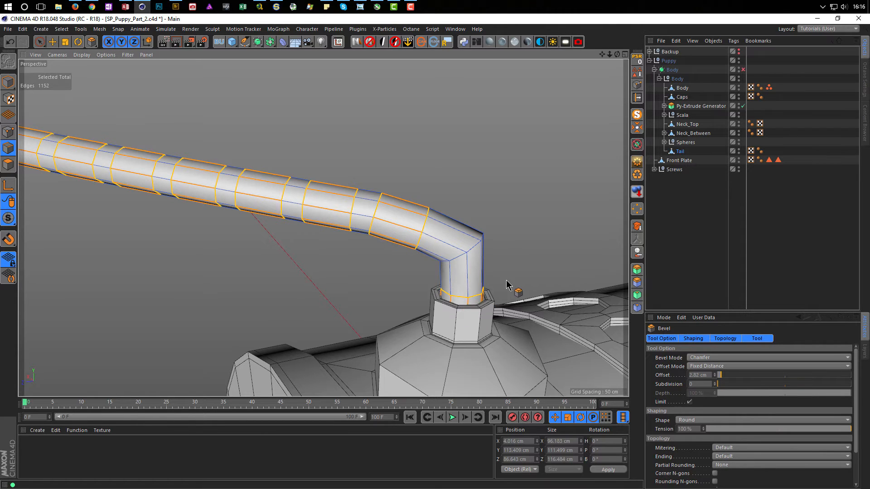
{"action": "key", "text": "ctrl+z"}
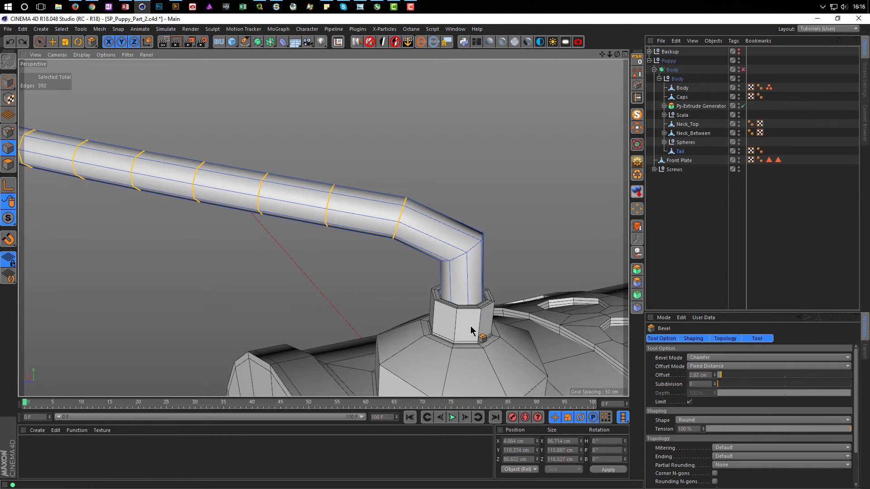
- Isolate the Tail object with Magic Solo to expose the end hidden inside its base
{"action": "left_click", "coordinate": [680, 152]}
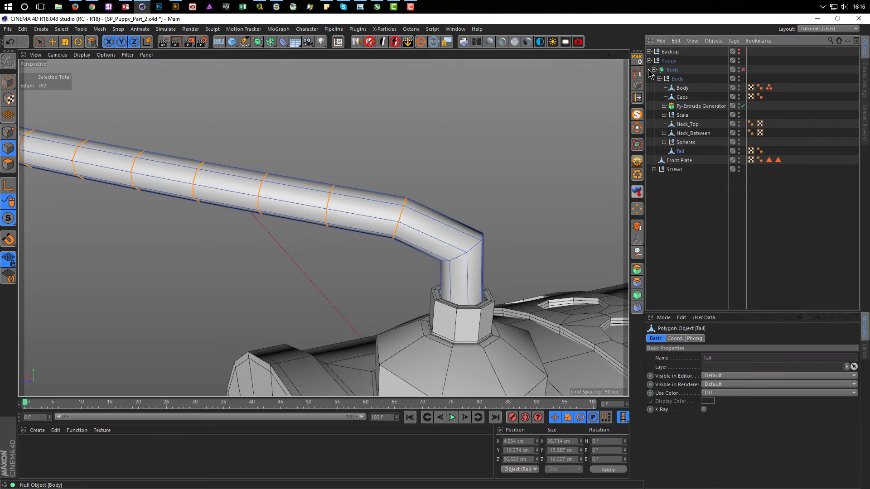
{"action": "left_click", "coordinate": [636, 115]}
{"action": "middle_click_drag", "start_coordinate": [439, 320], "coordinate": [386, 257], "text": "alt"}
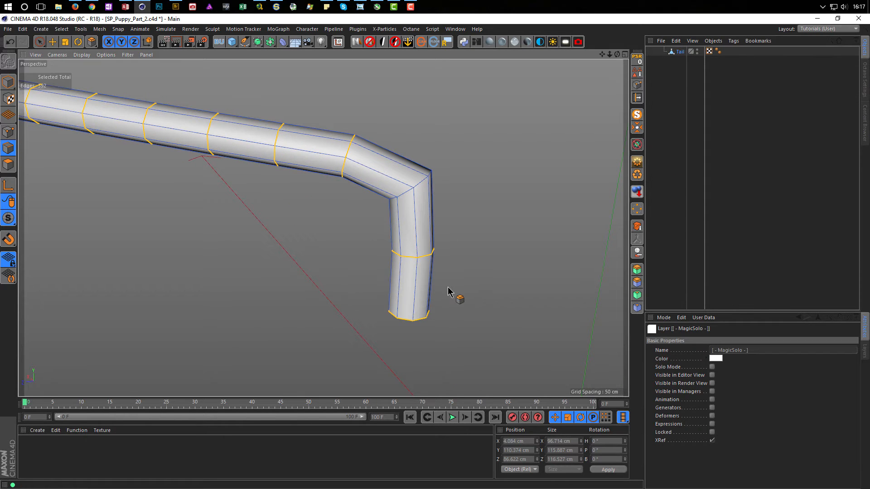
- Deselect the two edge loops at the tail's lower end below the bend using Loop Selection
{"action": "key", "text": "u"}
{"action": "key", "text": "l"}
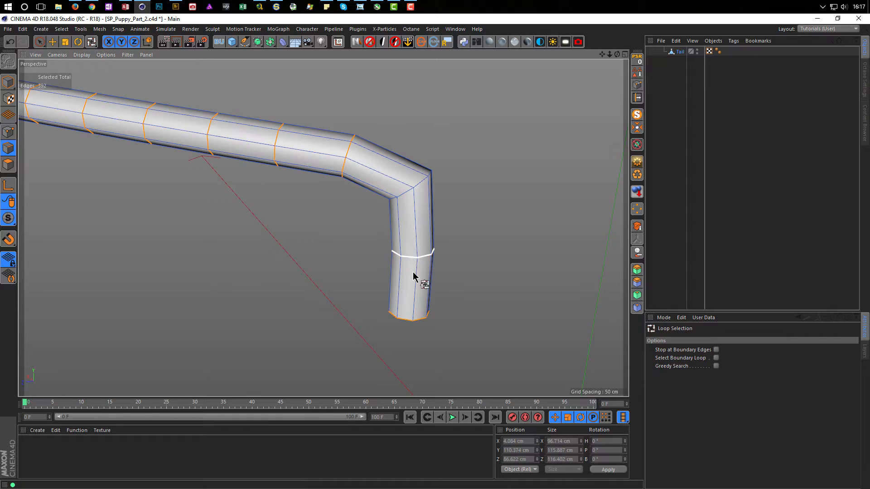
{"action": "left_click", "coordinate": [414, 327], "text": "ctrl"}
{"action": "left_click_drag", "start_coordinate": [449, 305], "coordinate": [428, 283], "text": "alt"}
{"action": "middle_click_drag", "start_coordinate": [428, 283], "coordinate": [492, 335], "text": "alt"}
- Bevel the remaining selected tail edge loops with an offset of about 3.09 cm
{"action": "key", "text": "m"}
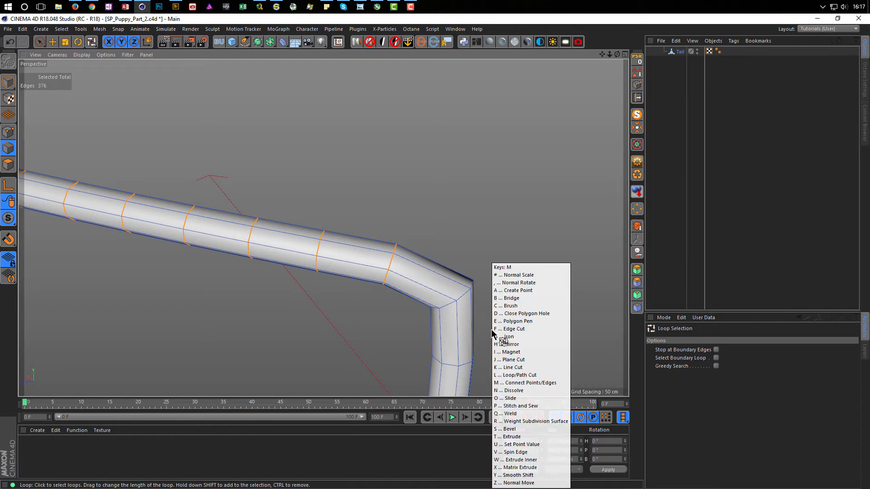
{"action": "key", "text": "s"}
{"action": "left_click_drag", "start_coordinate": [512, 302], "coordinate": [561, 302]}
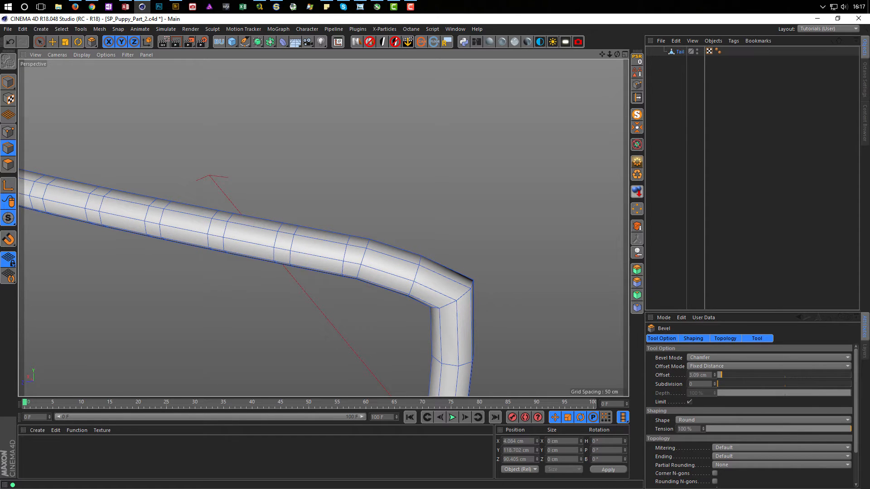
- Convert the edge selection to the polygon bands between the bevelled loops and extrude them outward by about 1.29 cm
{"action": "left_click", "coordinate": [9, 165], "text": "ctrl"}
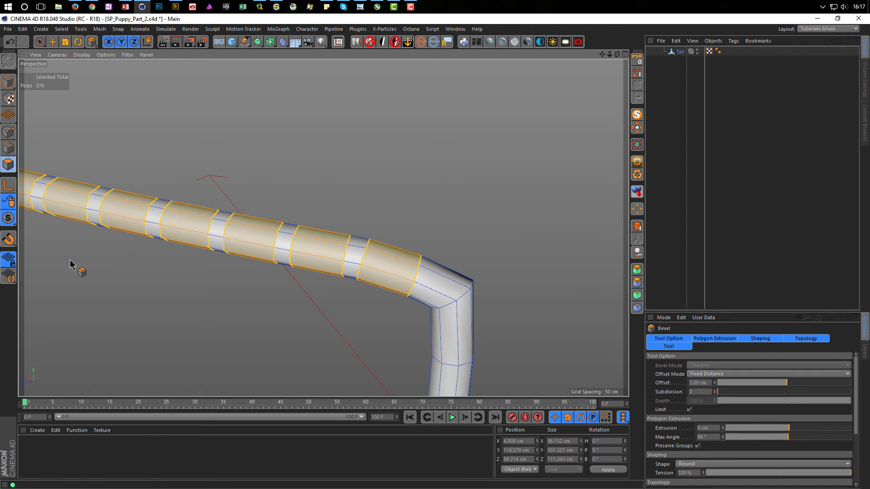
{"action": "key", "text": "d"}
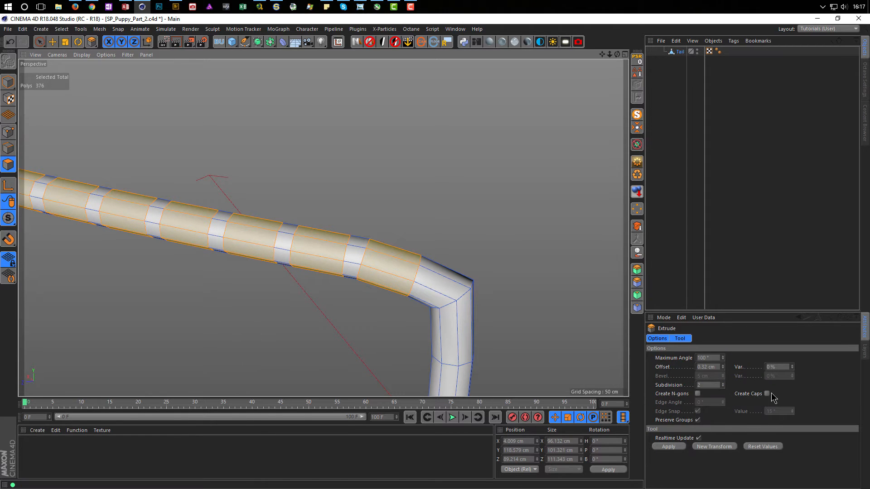
{"action": "left_click_drag", "start_coordinate": [344, 349], "coordinate": [424, 353]}
{"action": "right_click_drag", "start_coordinate": [331, 342], "coordinate": [173, 340], "text": "alt"}
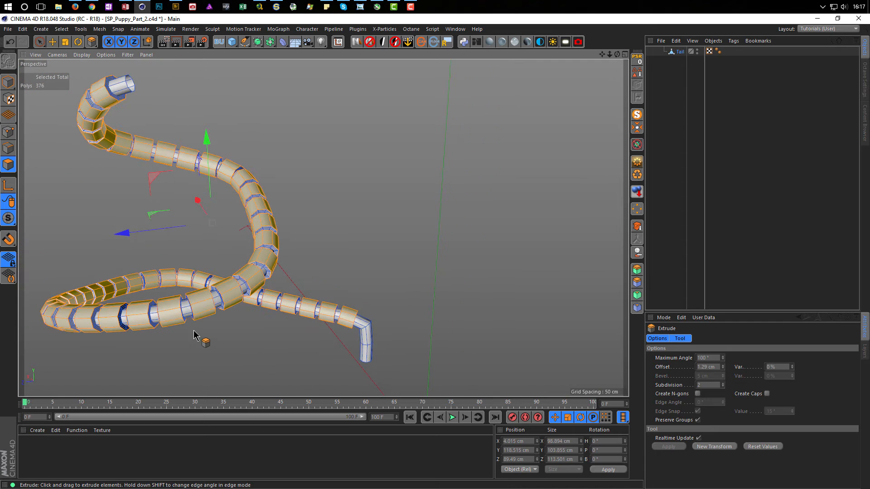
- Leave the Tail's solo view and re-enable the Body subdivision
{"action": "middle_click_drag", "start_coordinate": [187, 249], "coordinate": [311, 371], "text": "alt"}
{"action": "middle_click_drag", "start_coordinate": [240, 236], "coordinate": [299, 330], "text": "alt"}
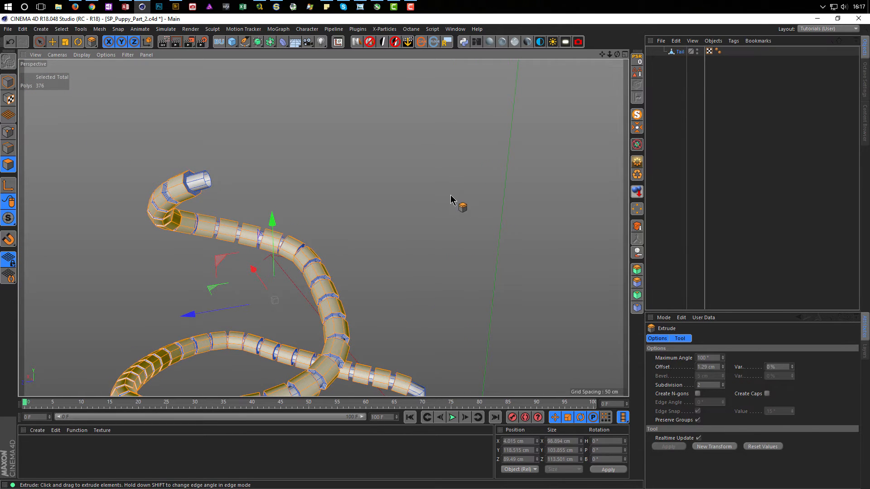
{"action": "left_click", "coordinate": [637, 117]}
{"action": "left_click", "coordinate": [742, 70]}
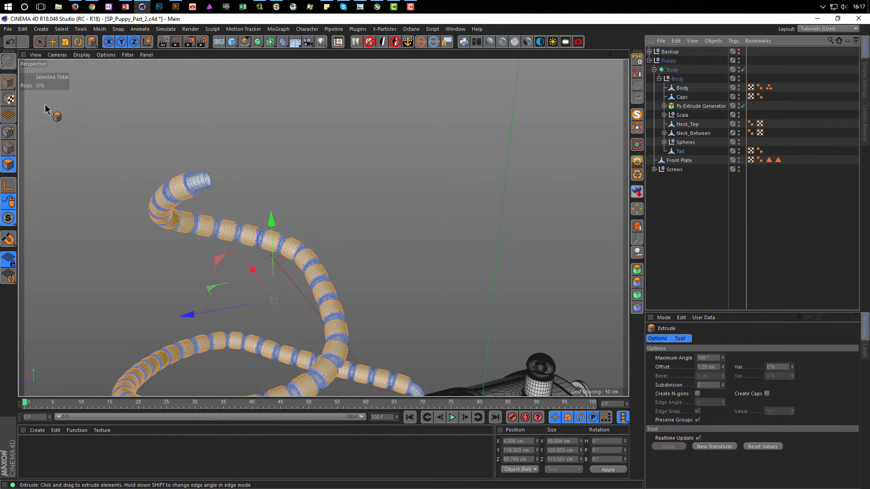
- Return to model mode and display the subdivided puppy with shaded isoparm lines instead of dense wireframe
{"action": "left_click", "coordinate": [8, 82]}
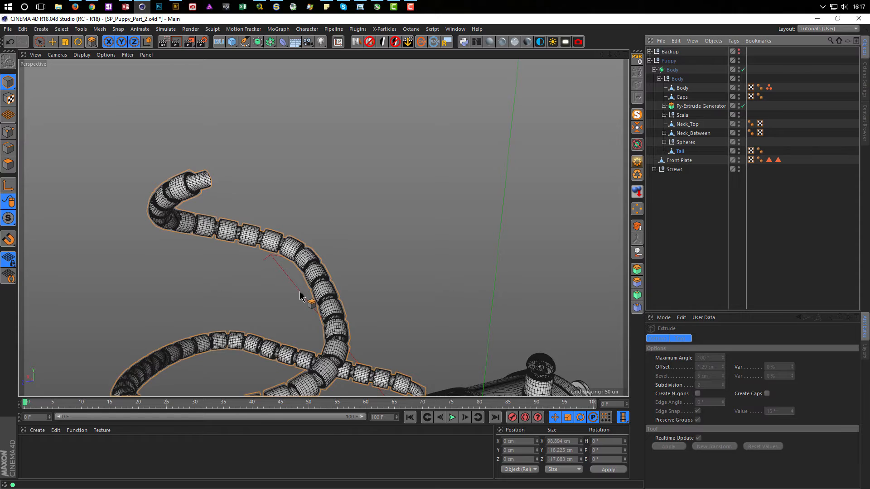
{"action": "key", "text": "n"}
{"action": "key", "text": "b"}
- Examine the segmented tail from several angles, especially the bare bend above the base socket
{"action": "left_click_drag", "start_coordinate": [323, 328], "coordinate": [250, 220], "text": "alt"}
{"action": "middle_click_drag", "start_coordinate": [250, 218], "coordinate": [234, 131], "text": "alt"}
{"action": "right_click_drag", "start_coordinate": [381, 301], "coordinate": [498, 270], "text": "alt"}
{"action": "left_click_drag", "start_coordinate": [295, 234], "coordinate": [345, 242], "text": "alt"}
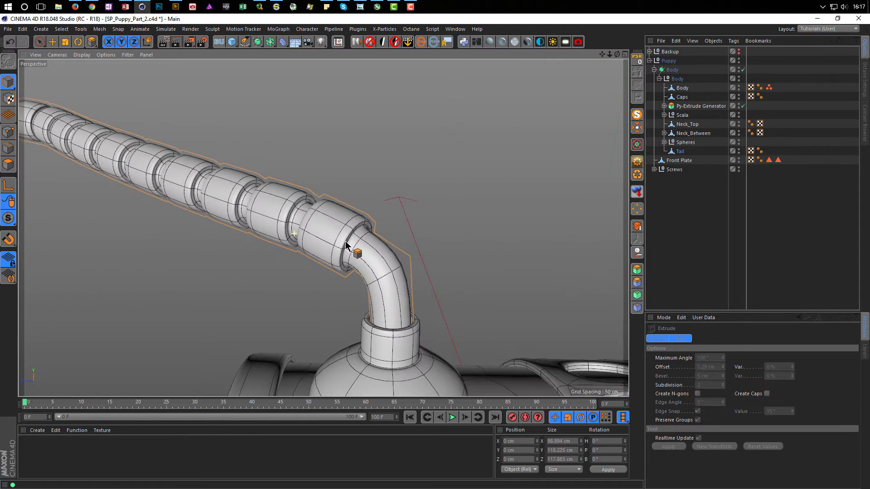
{"action": "left_click_drag", "start_coordinate": [249, 200], "coordinate": [326, 239], "text": "alt"}
{"action": "right_click_drag", "start_coordinate": [326, 239], "coordinate": [246, 265], "text": "alt"}
{"action": "left_click_drag", "start_coordinate": [246, 265], "coordinate": [390, 353], "text": "alt"}
{"action": "scroll", "coordinate": [328, 158], "scroll_direction": "down", "scroll_amount": 5}
{"action": "right_click_drag", "start_coordinate": [390, 353], "coordinate": [470, 330], "text": "alt"}
{"action": "scroll", "coordinate": [365, 345], "scroll_direction": "up", "scroll_amount": 5}
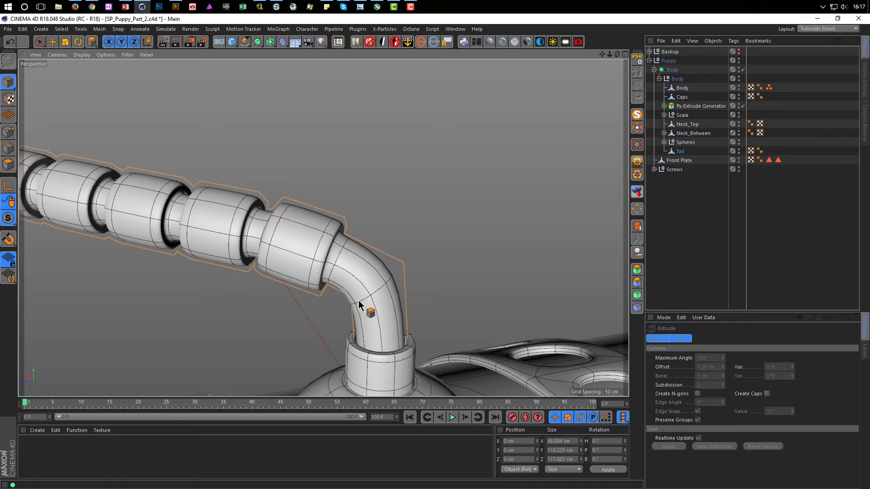
{"action": "right_click_drag", "start_coordinate": [359, 323], "coordinate": [240, 309], "text": "alt"}
{"action": "middle_click_drag", "start_coordinate": [262, 285], "coordinate": [323, 285], "text": "alt"}
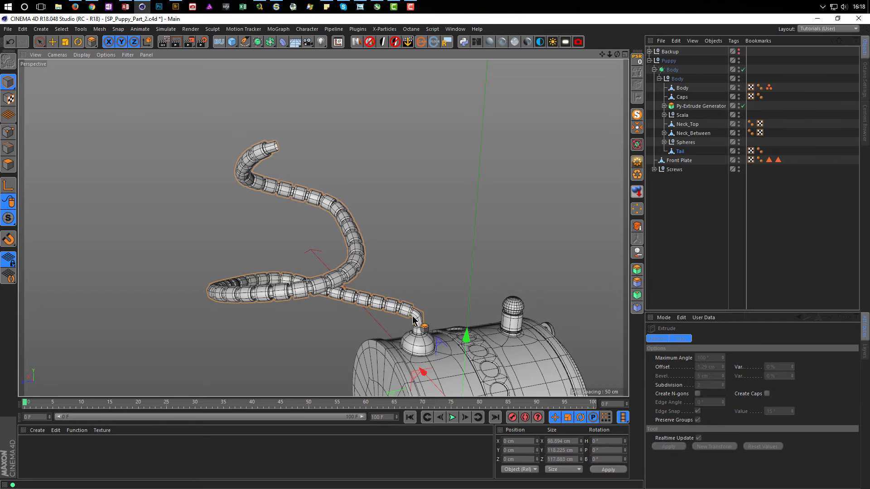
{"action": "right_click_drag", "start_coordinate": [413, 320], "coordinate": [441, 337], "text": "alt"}
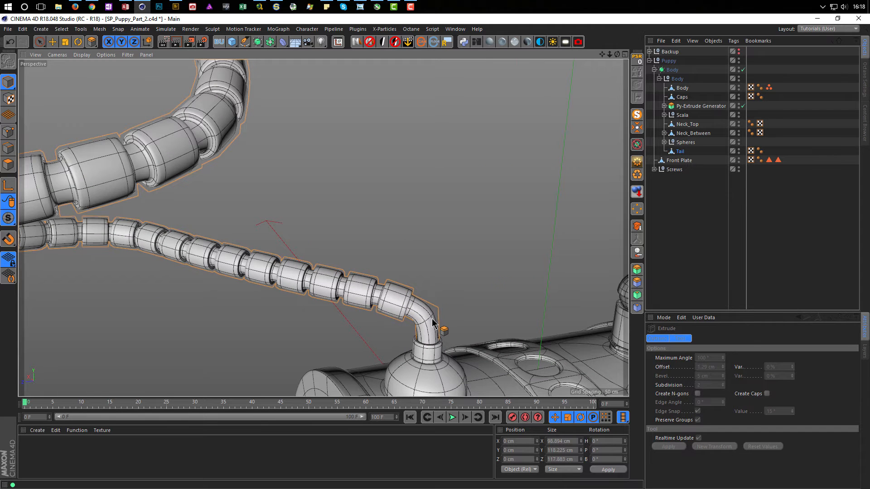
- Disable the Body subdivision and select the Tail's edge loop at the bend above the base using Loop Selection in edge mode
{"action": "left_click", "coordinate": [743, 69]}
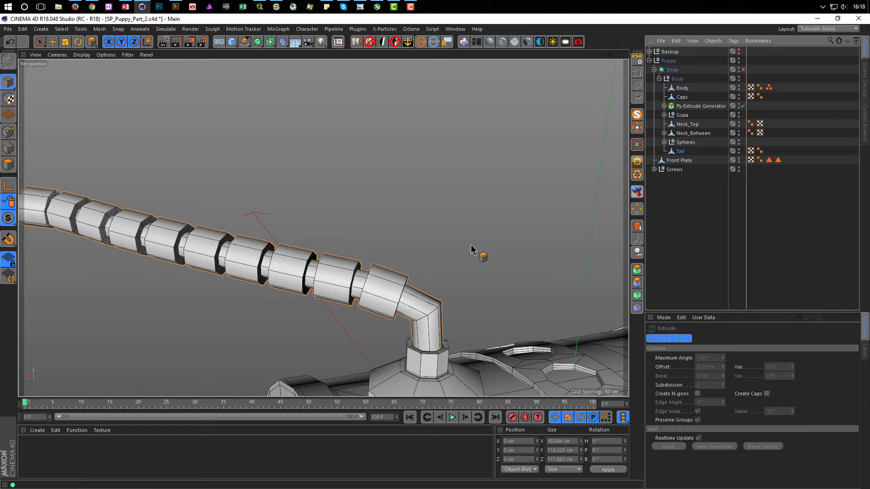
{"action": "key", "text": "u"}
{"action": "key", "text": "l"}
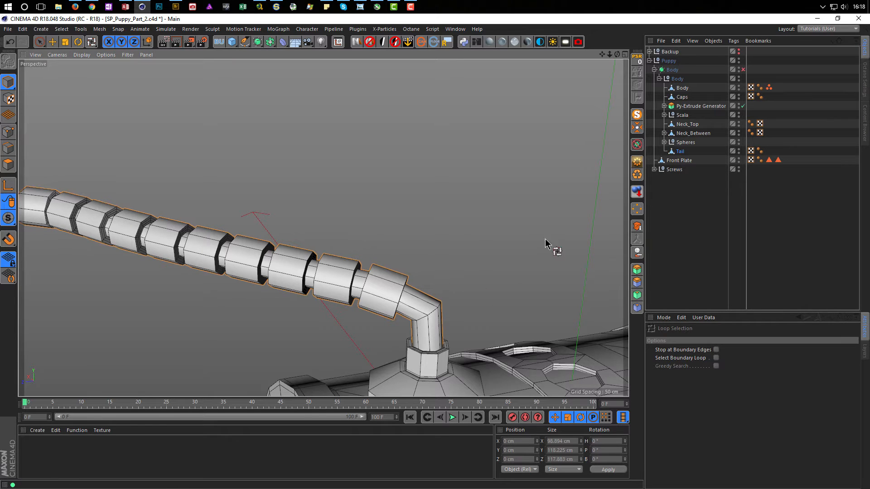
{"action": "left_click", "coordinate": [680, 151]}
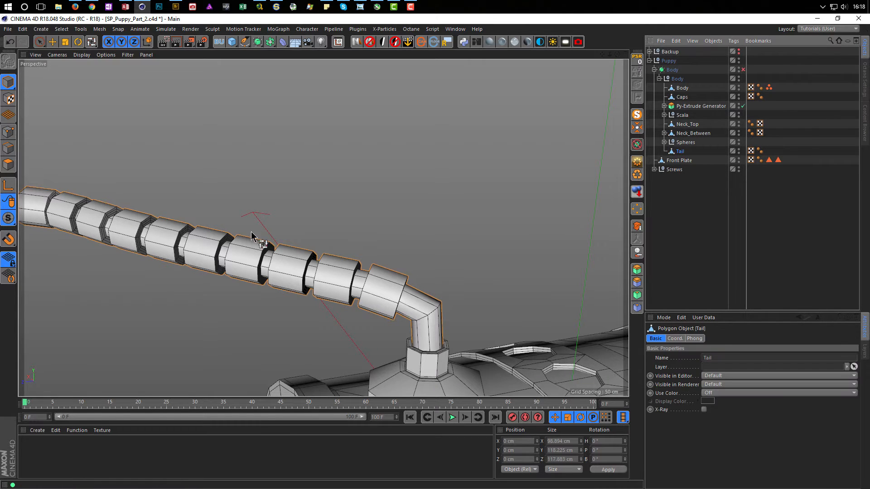
{"action": "left_click", "coordinate": [8, 148]}
{"action": "left_click", "coordinate": [426, 315]}
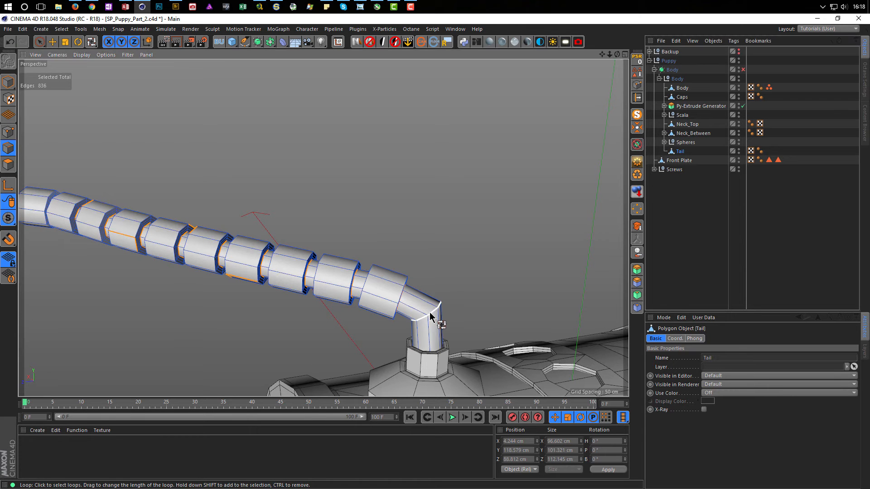
- Bevel the bend's edge loop with an offset of 2.09 cm and convert the resulting selection to polygons
{"action": "key", "text": "m"}
{"action": "key", "text": "s"}
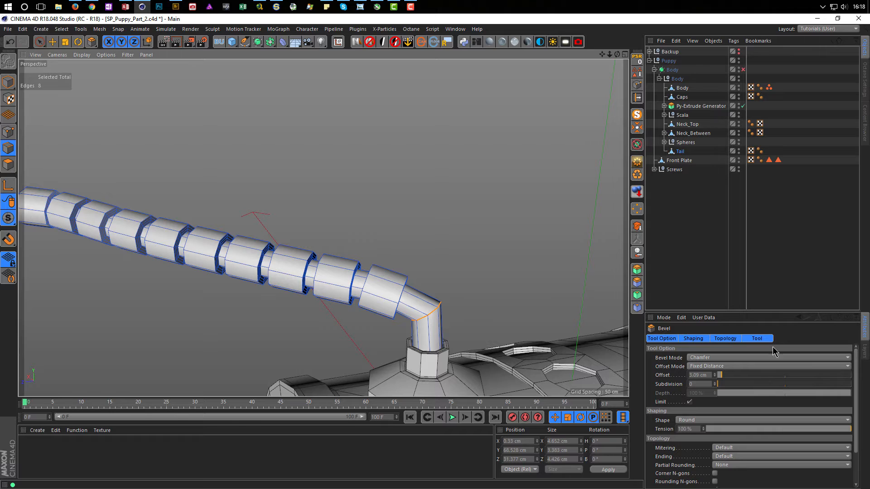
{"action": "left_click_drag", "start_coordinate": [778, 316], "coordinate": [776, 238]}
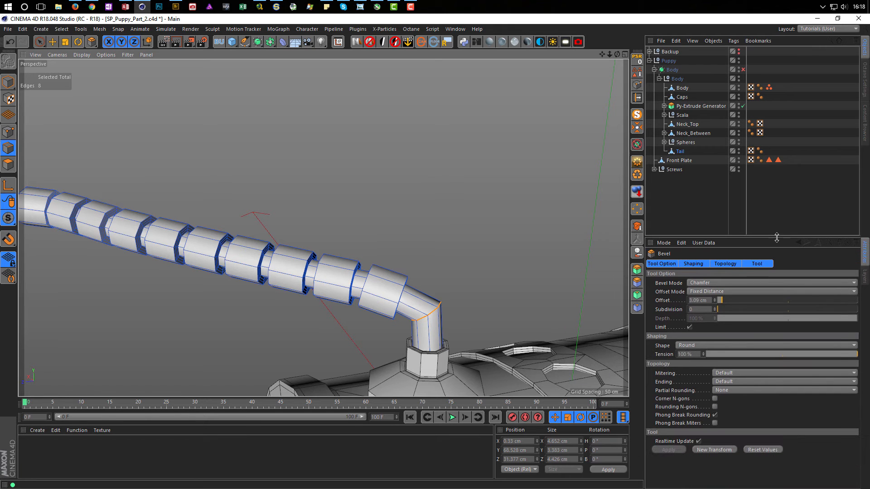
{"action": "left_click", "coordinate": [708, 450]}
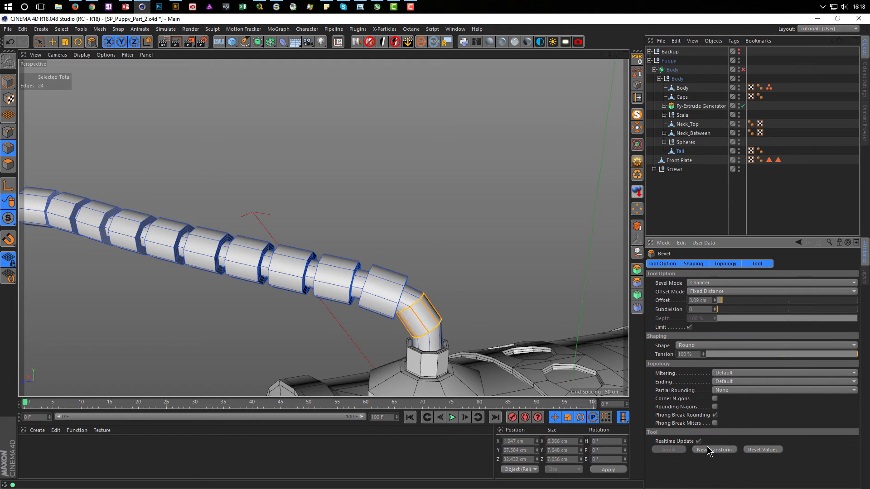
{"action": "right_click_drag", "start_coordinate": [389, 310], "coordinate": [450, 328], "text": "alt"}
{"action": "left_click_drag", "start_coordinate": [449, 328], "coordinate": [426, 339], "text": "alt"}
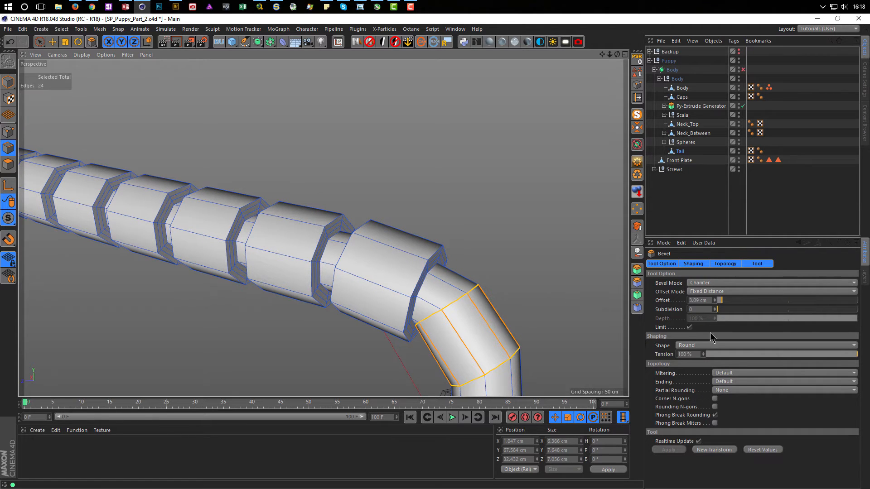
{"action": "left_click", "coordinate": [714, 301]}
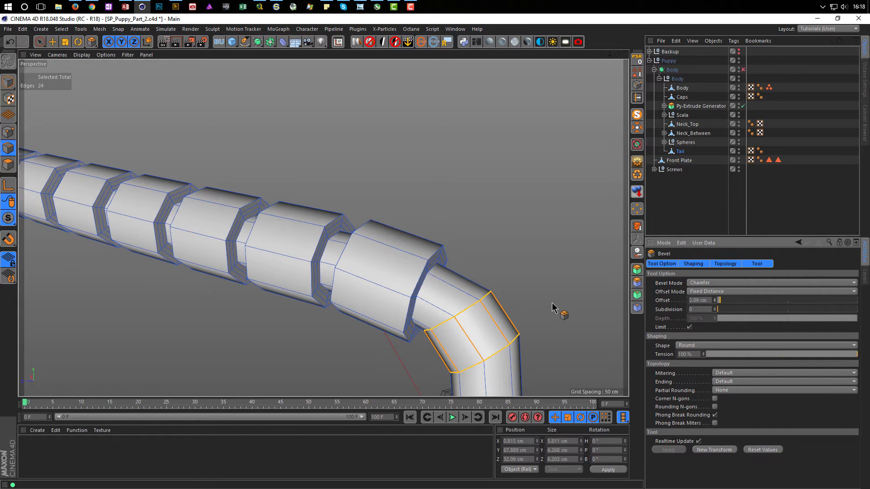
{"action": "left_click", "coordinate": [8, 164]}
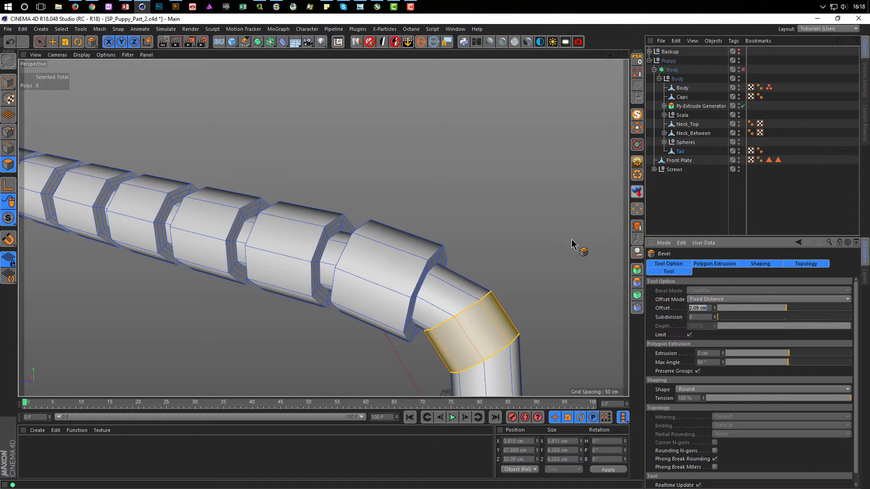
{"action": "type", "text": "d"}
{"action": "key", "text": "Return"}
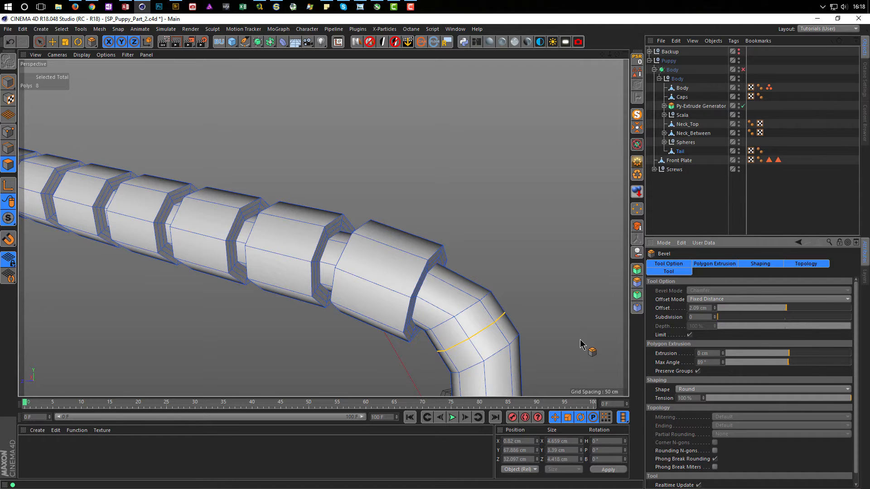
{"action": "key", "text": "ctrl+z"}
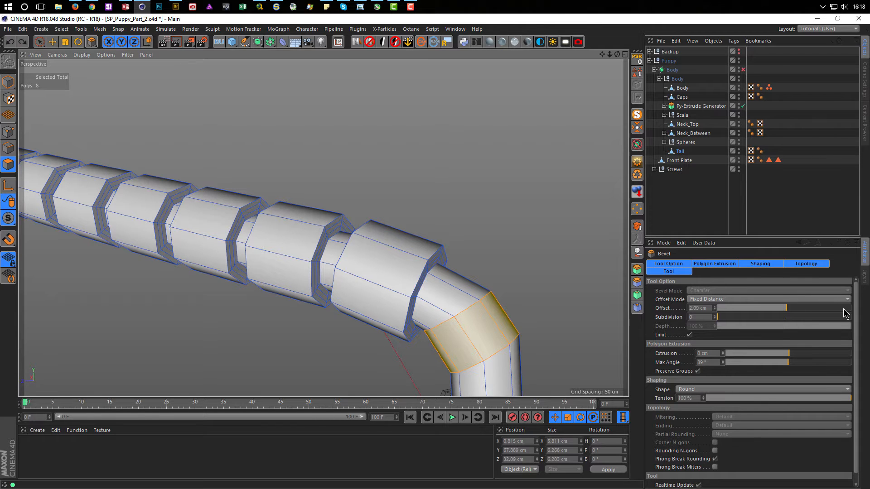
- Extrude the polygon band at the tail's bend with an offset of 1 cm
{"action": "key", "text": "d"}
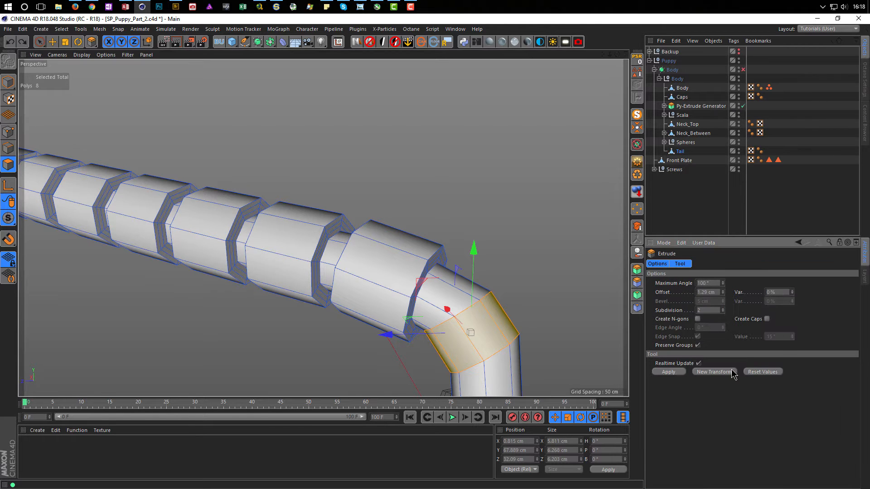
{"action": "left_click", "coordinate": [675, 376]}
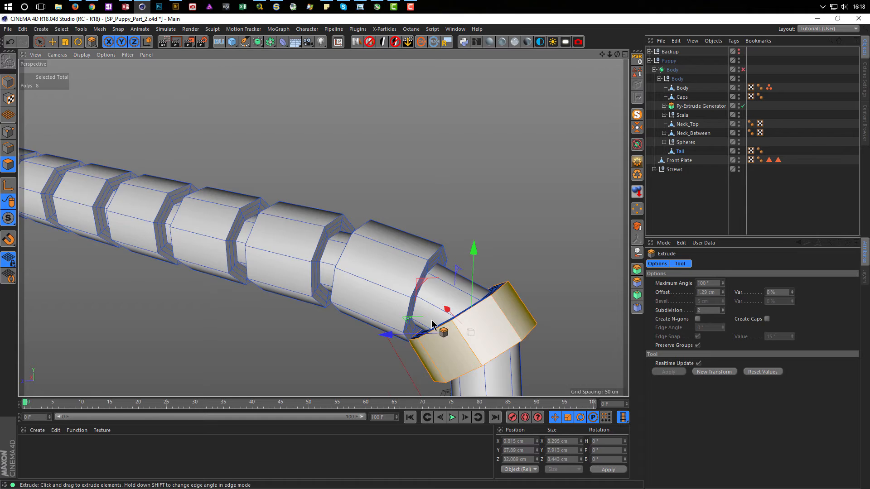
{"action": "scroll", "coordinate": [396, 350], "scroll_direction": "up", "scroll_amount": 3}
{"action": "scroll", "coordinate": [396, 350], "scroll_direction": "up", "scroll_amount": 5}
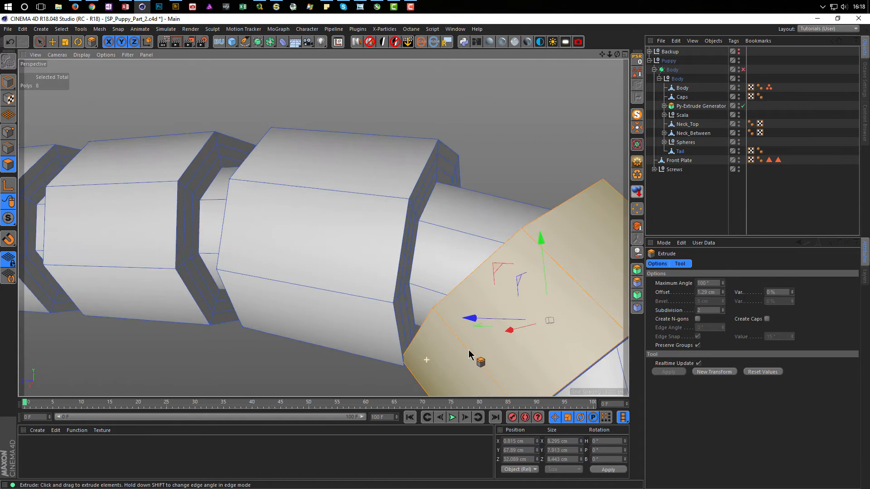
{"action": "scroll", "coordinate": [473, 327], "scroll_direction": "up", "scroll_amount": 1}
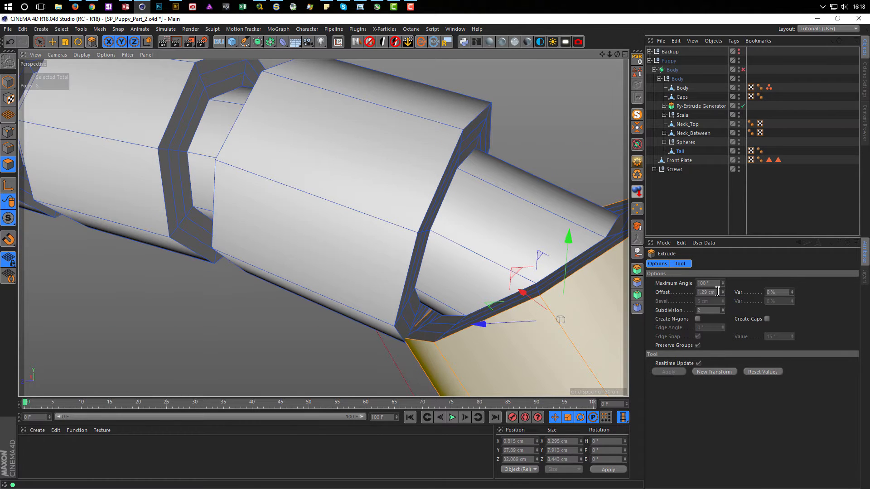
{"action": "left_click", "coordinate": [717, 292]}
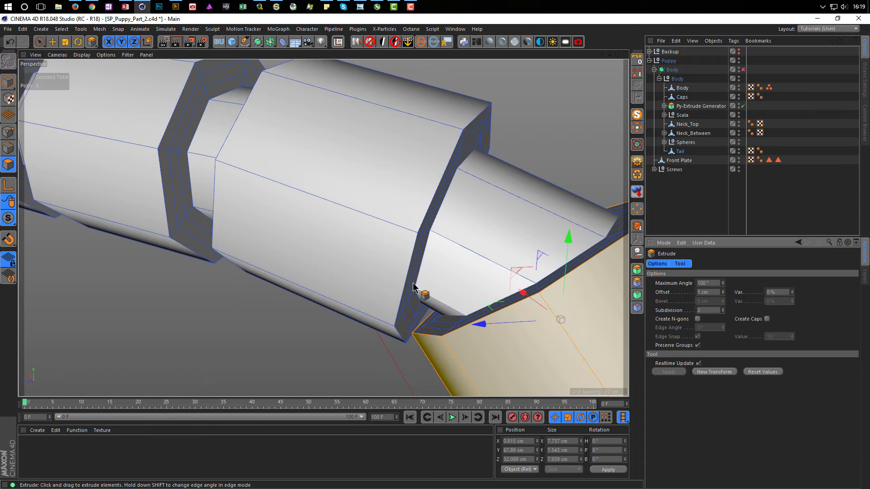
{"action": "scroll", "coordinate": [417, 291], "scroll_direction": "down", "scroll_amount": 8}
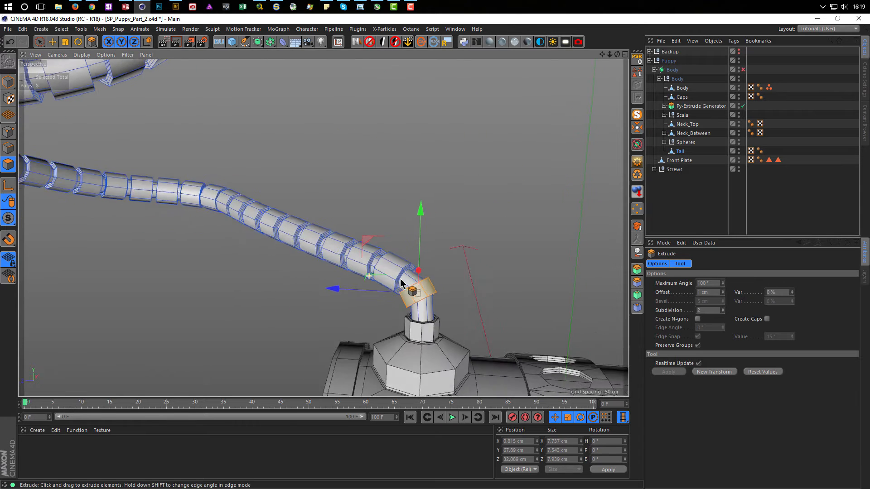
{"action": "left_click_drag", "start_coordinate": [401, 283], "coordinate": [358, 277], "text": "alt"}
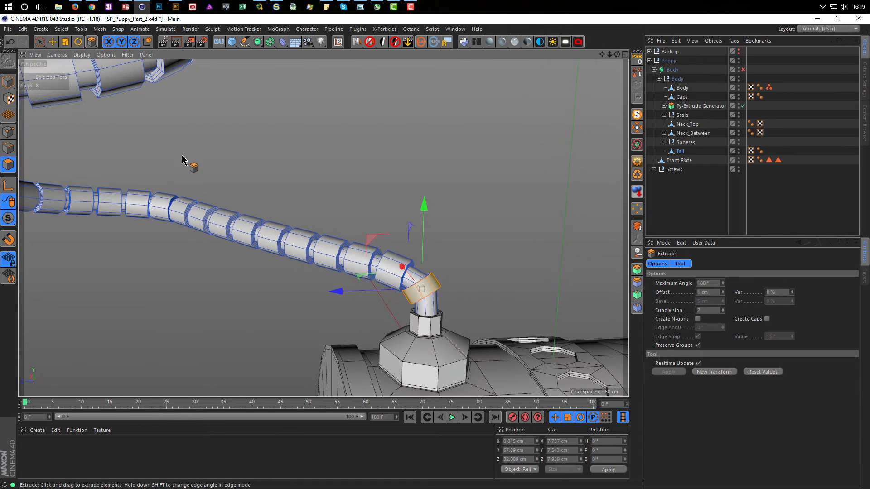
- Return to model mode and re-enable the Body subdivision to check the tail up to its open tip
{"action": "left_click", "coordinate": [8, 82]}
{"action": "left_click", "coordinate": [743, 69]}
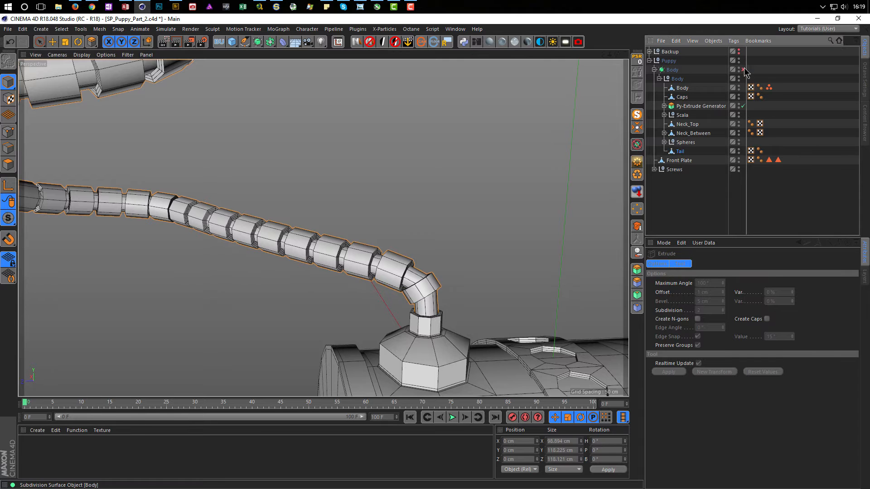
{"action": "left_click_drag", "start_coordinate": [345, 318], "coordinate": [465, 301], "text": "alt"}
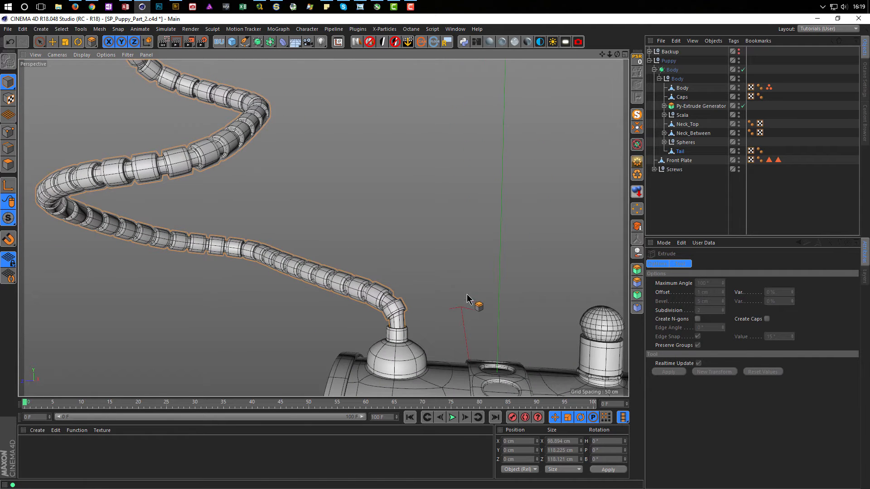
{"action": "mouse_move", "coordinate": [205, 141]}
{"action": "middle_mouse_down", "text": "alt"}
{"action": "mouse_move", "coordinate": [265, 247]}
{"action": "mouse_move", "coordinate": [301, 338]}
{"action": "middle_mouse_up", "text": "alt"}
{"action": "middle_click_drag", "start_coordinate": [185, 157], "coordinate": [250, 281], "text": "alt"}
{"action": "right_click_drag", "start_coordinate": [220, 216], "coordinate": [387, 238], "text": "alt"}
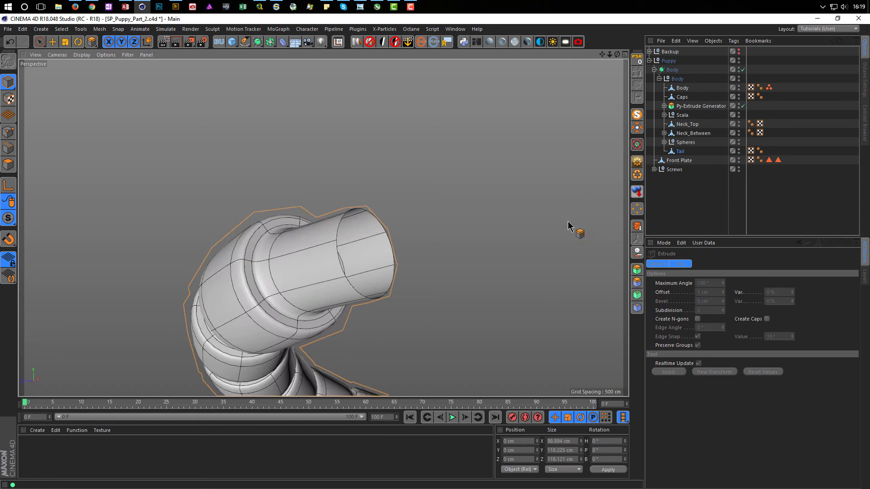
- Disable the Body subdivision and delete the Tail's end section by loop-selecting its point loops beyond the last bend
{"action": "left_click", "coordinate": [744, 70]}
{"action": "left_click_drag", "start_coordinate": [682, 152], "coordinate": [469, 182]}
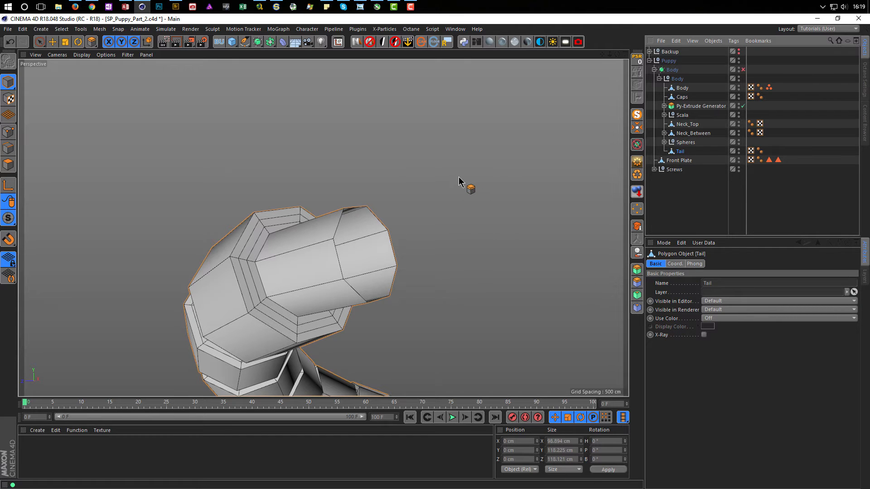
{"action": "left_click", "coordinate": [8, 132]}
{"action": "key", "text": "u"}
{"action": "key", "text": "l"}
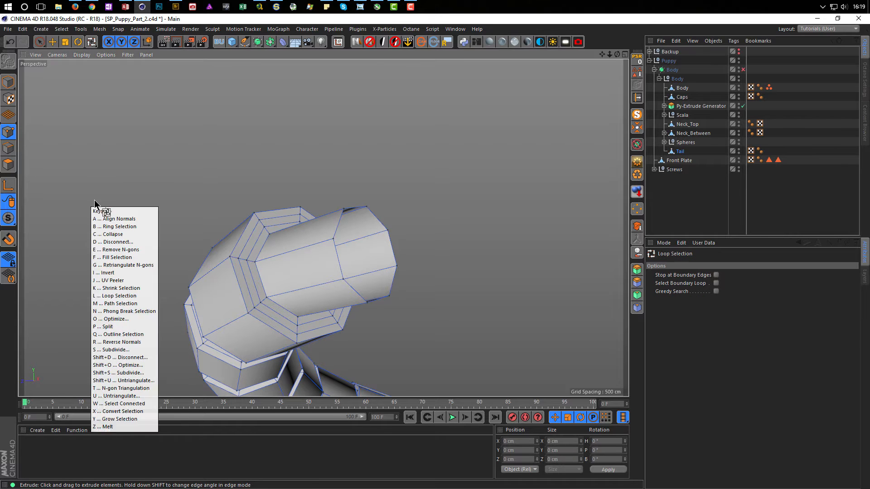
{"action": "left_click", "coordinate": [343, 282]}
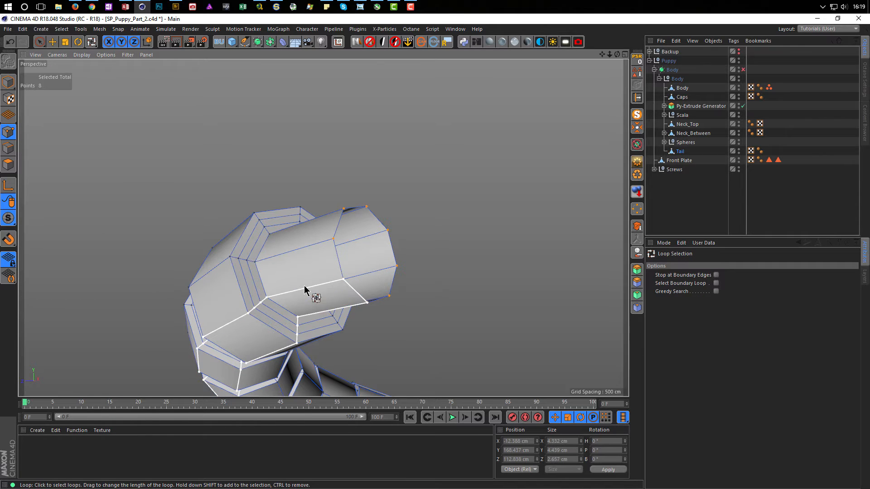
{"action": "left_click", "coordinate": [265, 291], "text": "shift"}
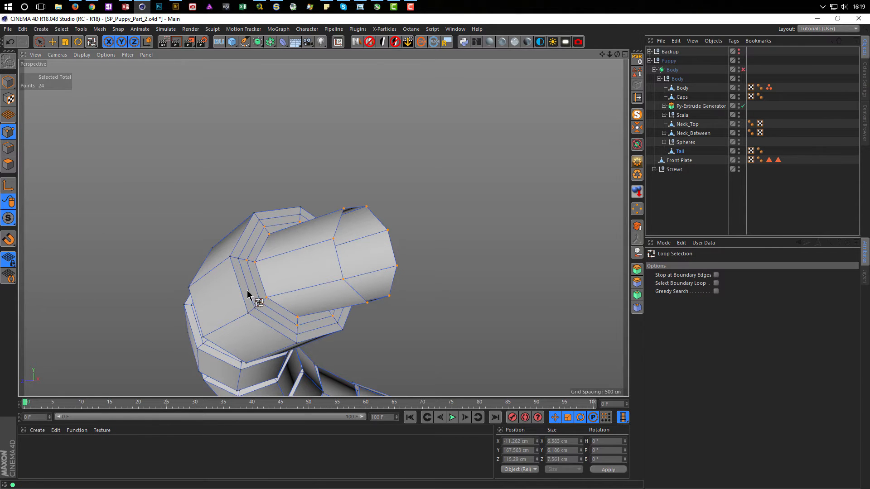
{"action": "key", "text": "Delete"}
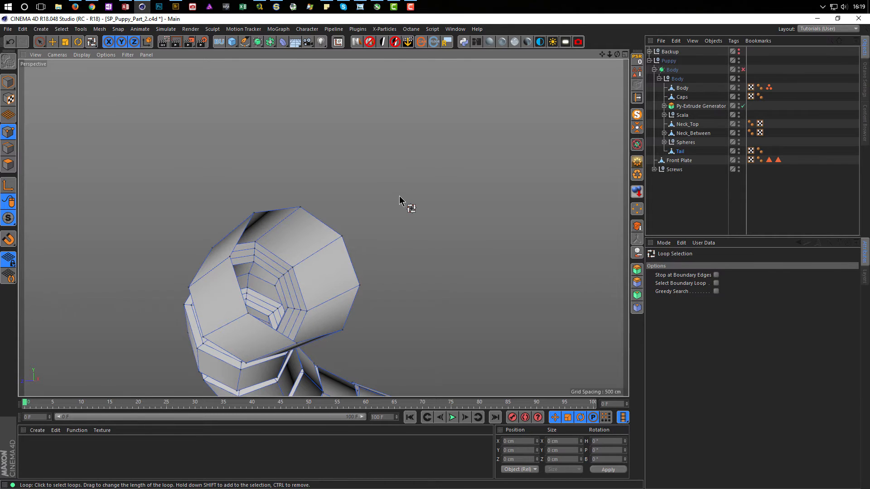
- Cap the Tail's open end with Close Polygon Hole
{"action": "key", "text": "m"}
{"action": "key", "text": "d"}
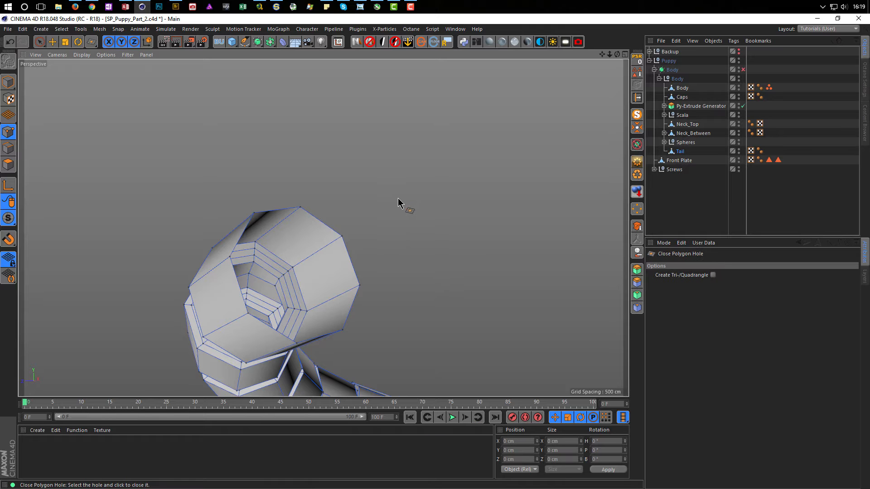
{"action": "left_click", "coordinate": [335, 225]}
{"action": "left_click_drag", "start_coordinate": [319, 243], "coordinate": [373, 216], "text": "alt"}
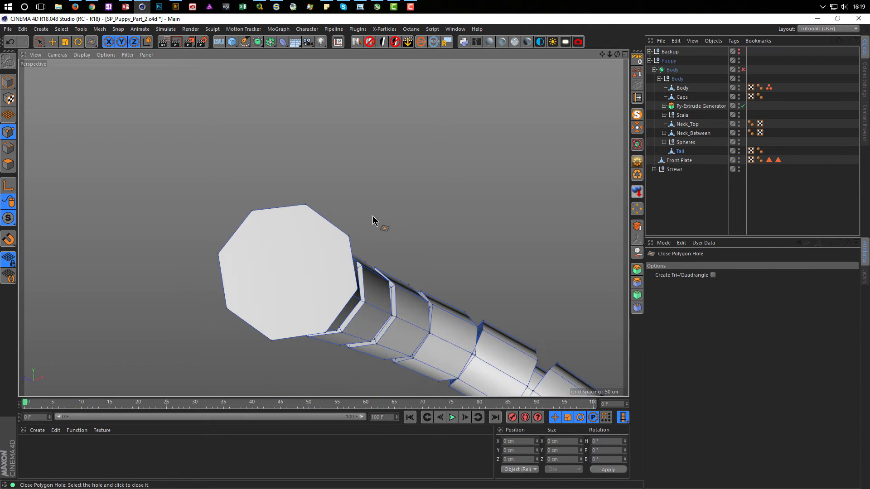
- Select the tail's cap polygon and divide it with two crossing Line Cuts between opposite corners
{"action": "left_click", "coordinate": [8, 164]}
{"action": "key", "text": "9"}
{"action": "left_click", "coordinate": [317, 280]}
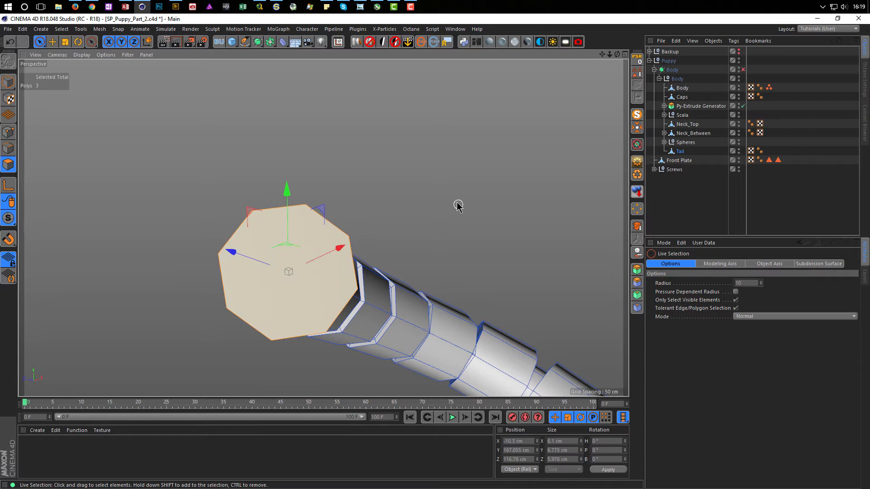
{"action": "key", "text": "k"}
{"action": "key", "text": "k"}
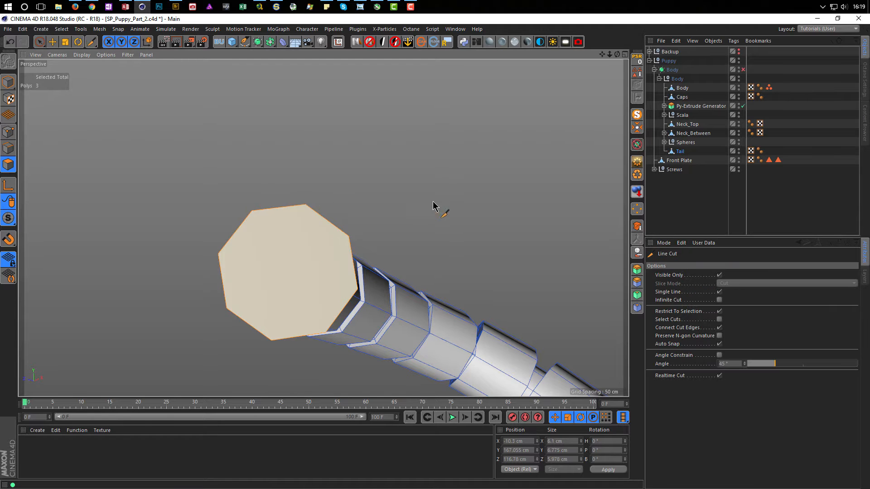
{"action": "left_click", "coordinate": [252, 211]}
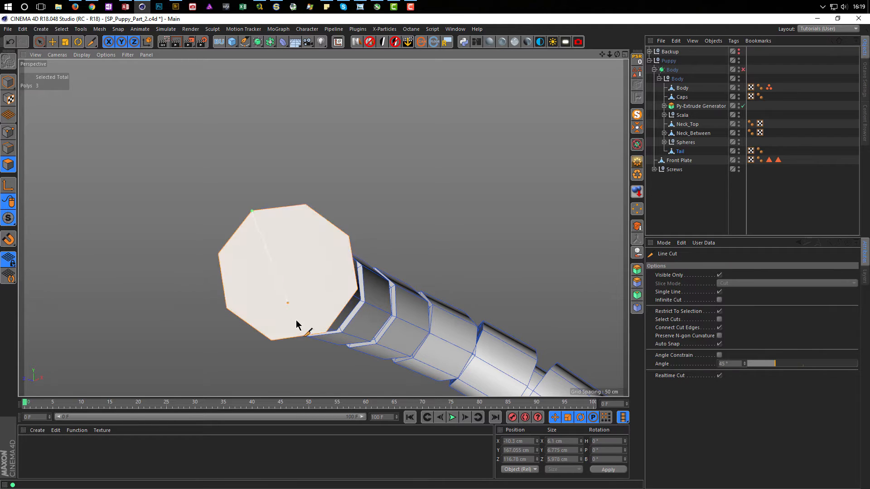
{"action": "left_click", "coordinate": [324, 333]}
{"action": "left_click", "coordinate": [348, 236]}
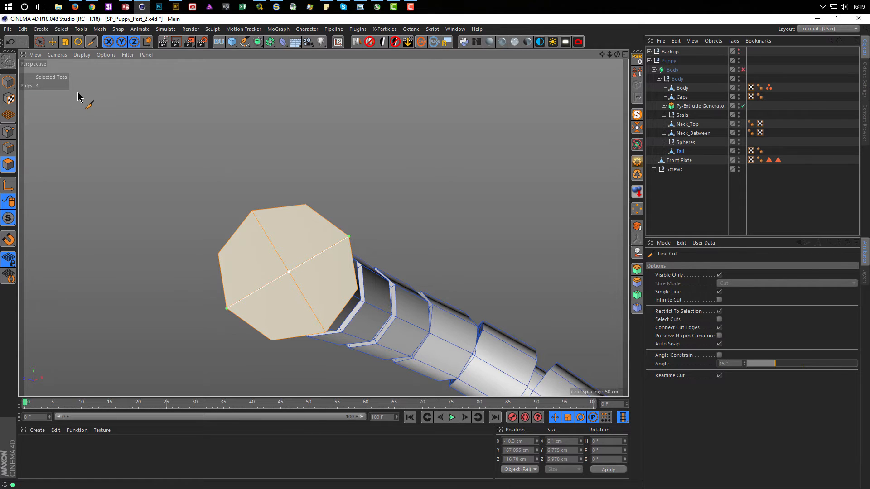
- Inset the tail's cap polygons using Extrude Inner with an offset of about 1.79 cm
{"action": "left_click", "coordinate": [40, 42]}
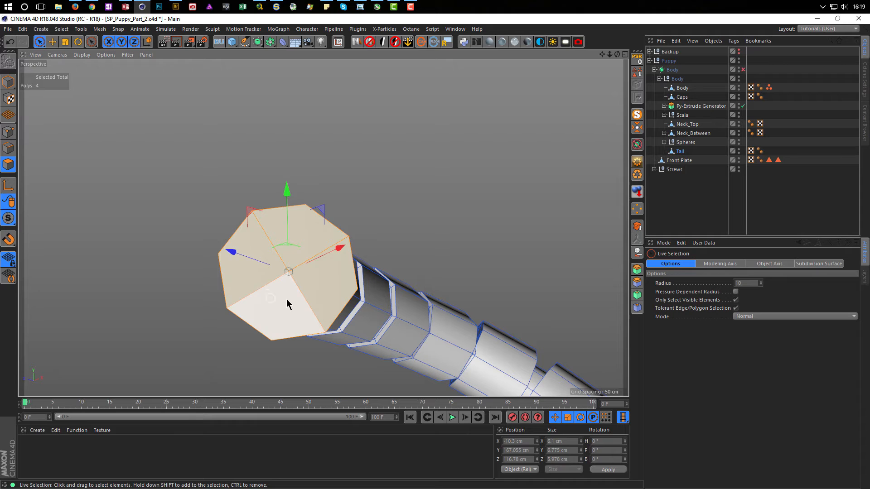
{"action": "key", "text": "i"}
{"action": "left_click_drag", "start_coordinate": [471, 300], "coordinate": [557, 300]}
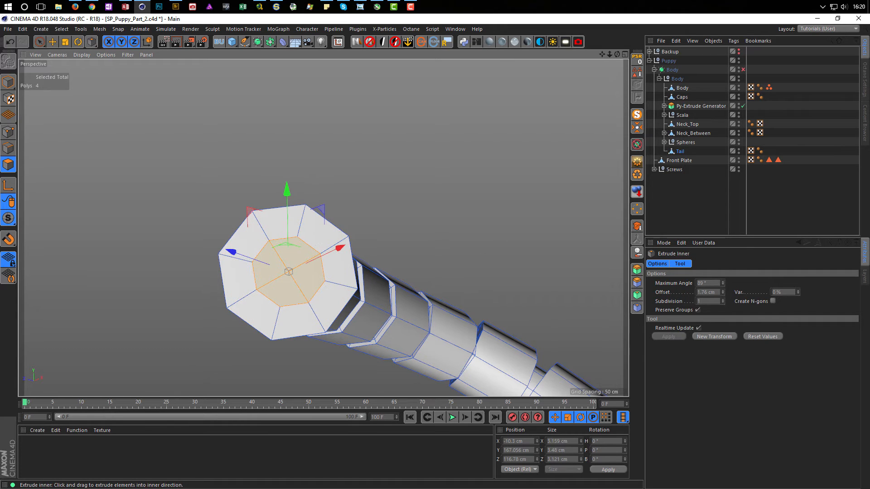
{"action": "left_click_drag", "start_coordinate": [455, 247], "coordinate": [312, 274], "text": "alt"}
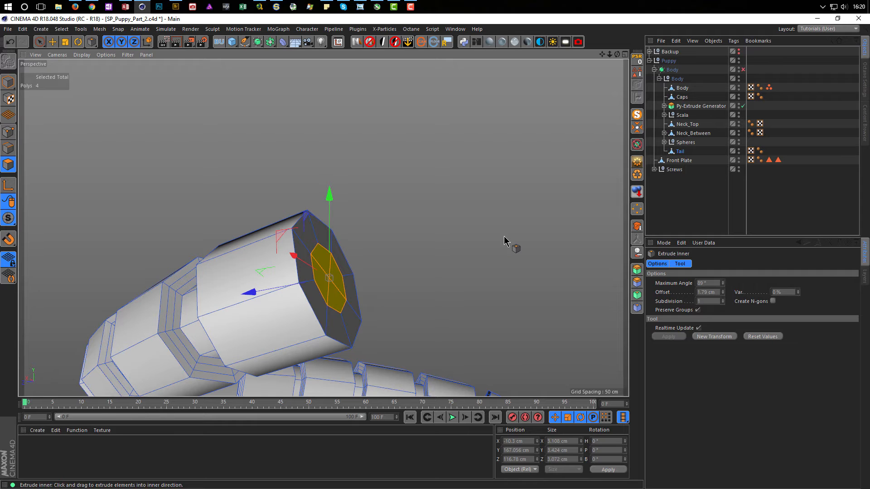
- Set the Move tool's modeling axis orientation to Normal and move the inset cap polygons outward to round the tail tip
{"action": "left_click", "coordinate": [53, 42]}
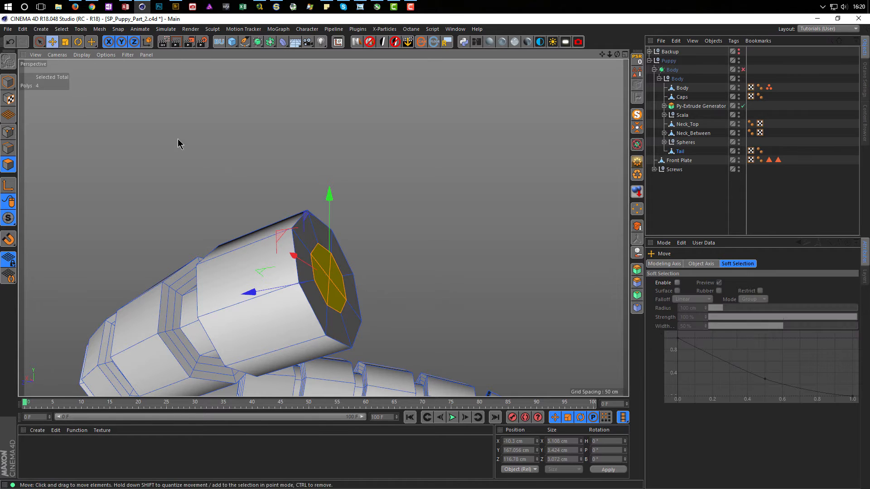
{"action": "left_click", "coordinate": [654, 264]}
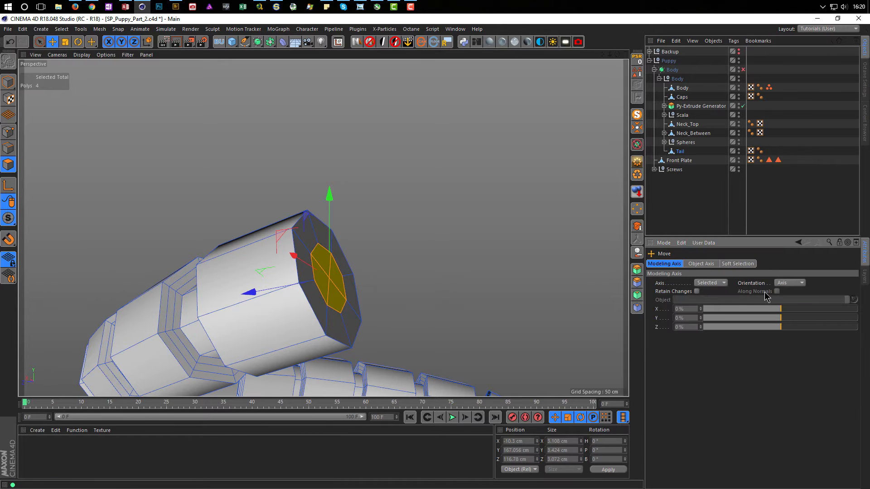
{"action": "left_click", "coordinate": [790, 284]}
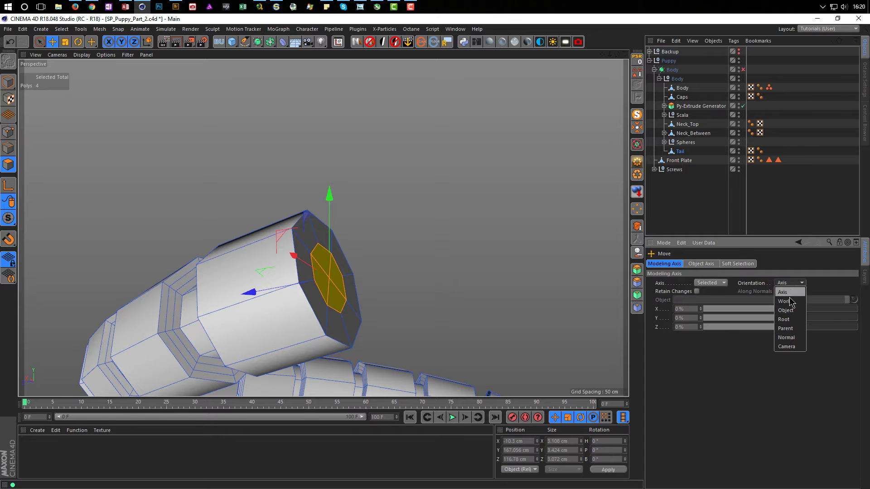
{"action": "left_click", "coordinate": [788, 339]}
{"action": "left_click_drag", "start_coordinate": [313, 308], "coordinate": [325, 293], "text": "alt"}
{"action": "left_click_drag", "start_coordinate": [413, 253], "coordinate": [455, 242]}
- Return to model mode, re-enable the Body subdivision to check the whole tail, and save the project
{"action": "left_click", "coordinate": [10, 81]}
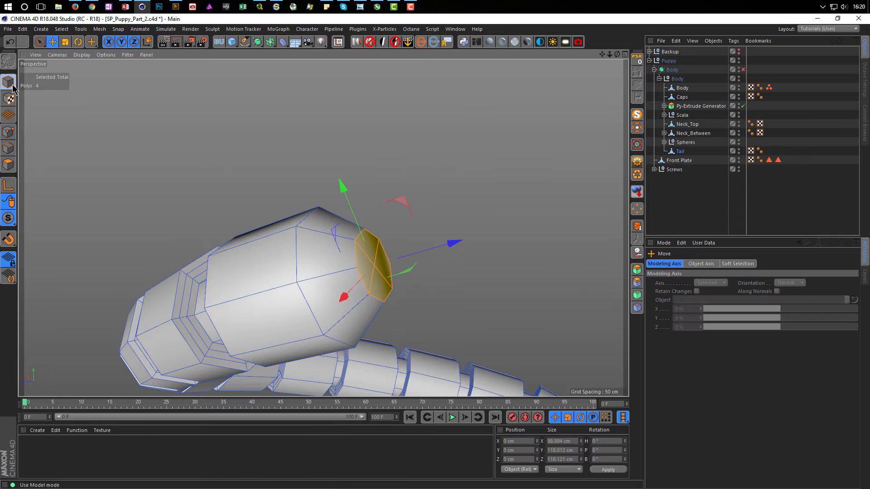
{"action": "left_click", "coordinate": [743, 70]}
{"action": "scroll", "coordinate": [288, 282], "scroll_direction": "down", "scroll_amount": 5}
{"action": "left_click_drag", "start_coordinate": [287, 291], "coordinate": [358, 287], "text": "alt"}
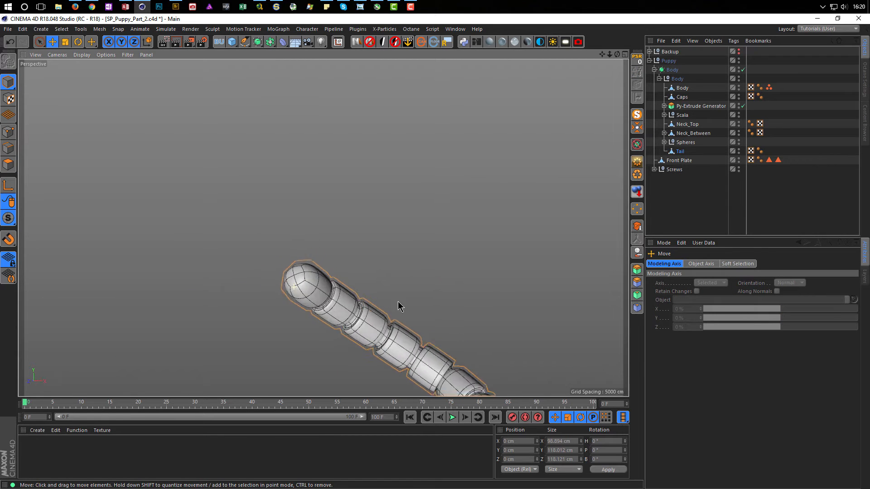
{"action": "right_click_drag", "start_coordinate": [358, 286], "coordinate": [346, 284], "text": "alt"}
{"action": "middle_click_drag", "start_coordinate": [345, 285], "coordinate": [311, 135], "text": "alt"}
{"action": "left_click_drag", "start_coordinate": [343, 245], "coordinate": [452, 292], "text": "alt"}
{"action": "left_click_drag", "start_coordinate": [358, 266], "coordinate": [417, 322], "text": "alt"}
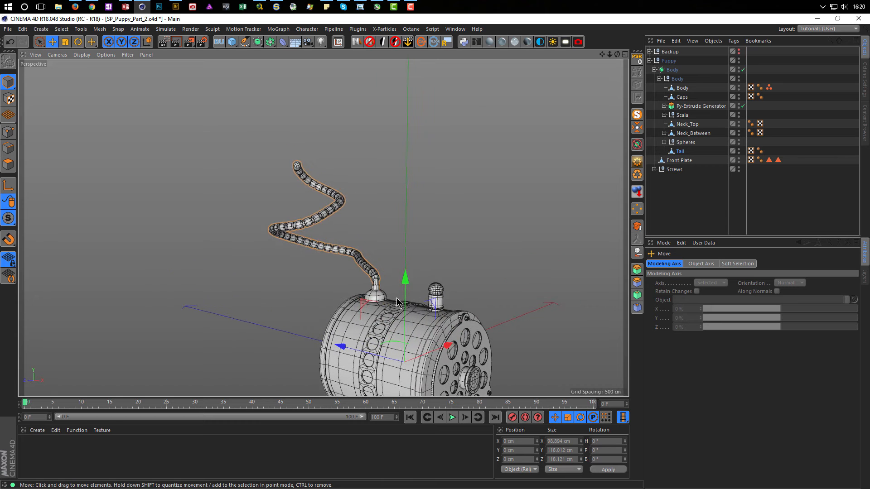
{"action": "middle_click_drag", "start_coordinate": [417, 323], "coordinate": [368, 244], "text": "alt"}
{"action": "key", "text": "ctrl+s"}
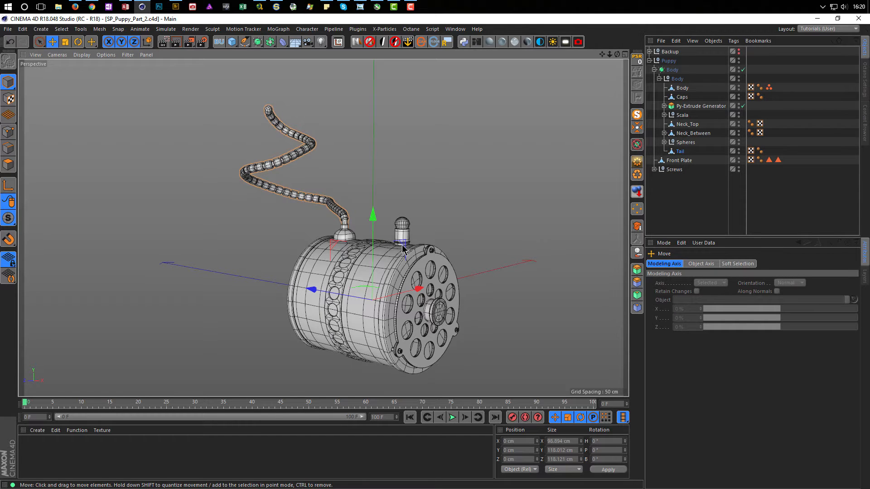
- Switch to the SP_Dog_0003.c4d project and examine the reference dog's head, neck joint and nose from several angles
{"action": "left_click_drag", "start_coordinate": [403, 246], "coordinate": [381, 247], "text": "alt"}
{"action": "key", "text": "v"}
{"action": "mouse_move", "coordinate": [499, 237]}
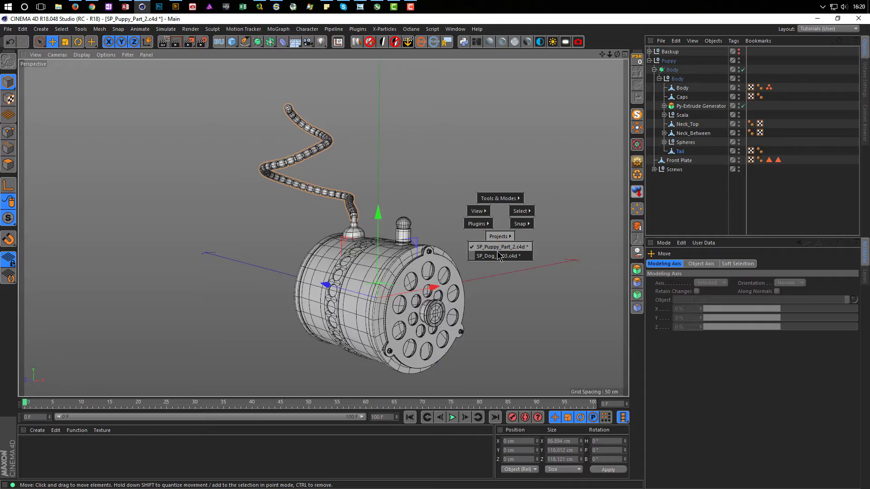
{"action": "left_click", "coordinate": [498, 256]}
{"action": "middle_click_drag", "start_coordinate": [345, 283], "coordinate": [258, 258], "text": "alt"}
{"action": "left_click_drag", "start_coordinate": [385, 276], "coordinate": [386, 244], "text": "alt"}
{"action": "right_click_drag", "start_coordinate": [386, 245], "coordinate": [544, 237], "text": "alt"}
{"action": "left_click_drag", "start_coordinate": [449, 221], "coordinate": [402, 240], "text": "alt"}
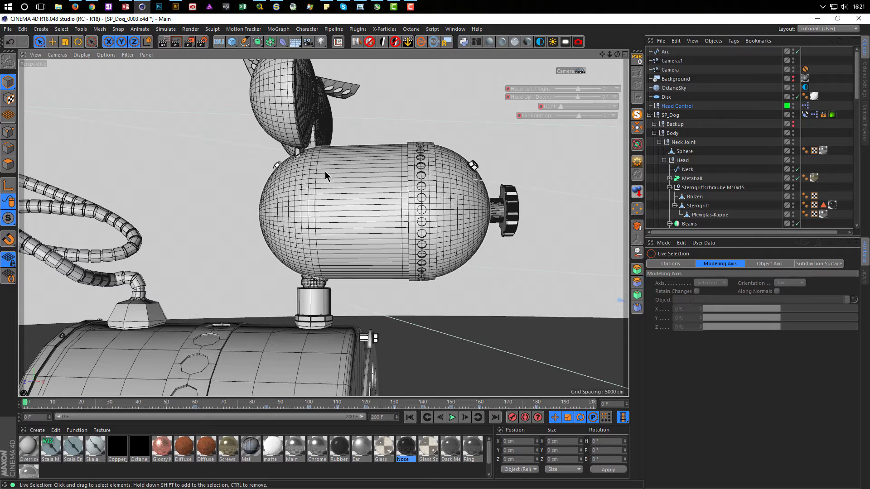
{"action": "mouse_move", "coordinate": [386, 203]}
{"action": "left_mouse_down", "text": "alt"}
{"action": "mouse_move", "coordinate": [437, 184]}
{"action": "mouse_move", "coordinate": [383, 217]}
{"action": "left_mouse_up", "text": "alt"}
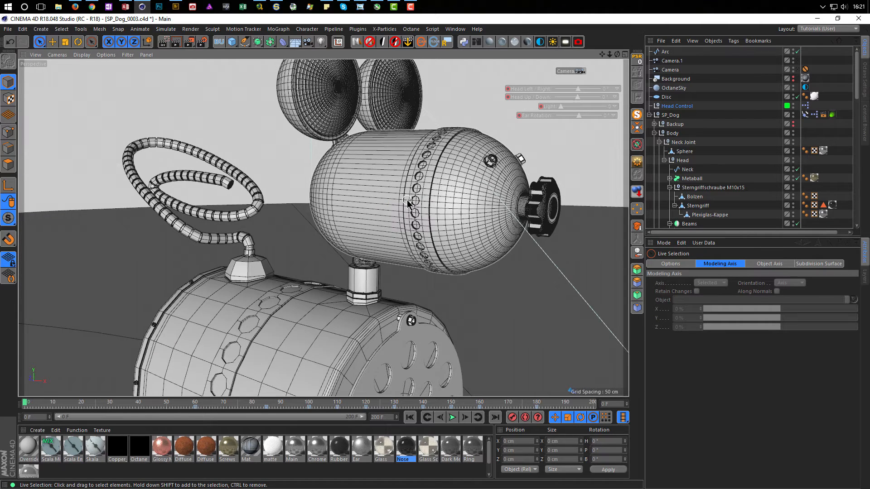
{"action": "middle_click", "coordinate": [384, 219]}
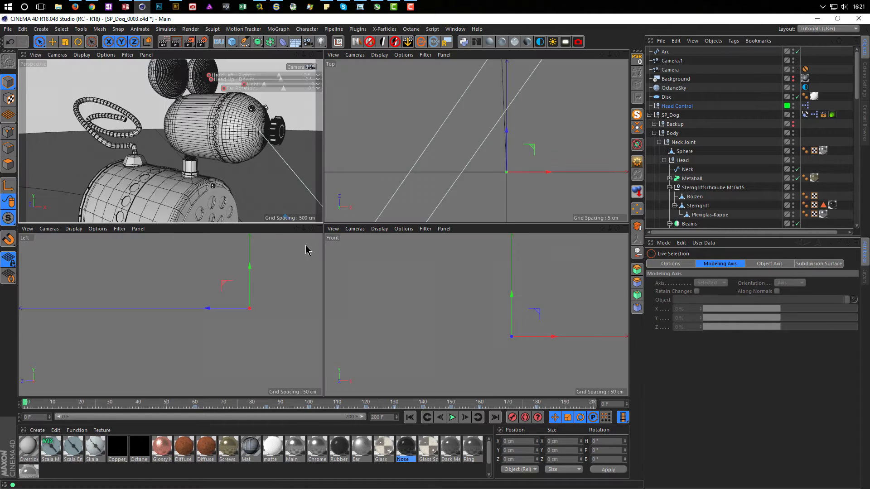
{"action": "middle_click", "coordinate": [283, 189]}
- Switch back to the SP_Puppy_Part_2.c4d project and frame the puppy's body and tail in a maximised Left view
{"action": "key", "text": "v"}
{"action": "left_click", "coordinate": [344, 236]}
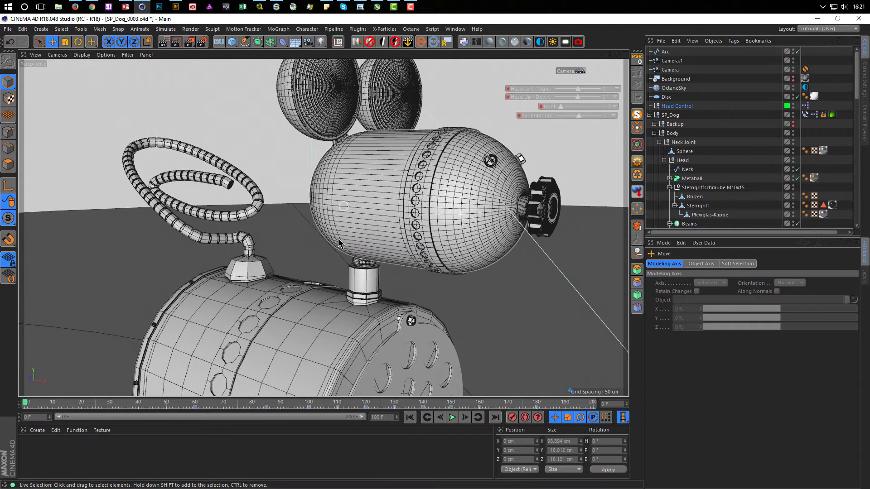
{"action": "middle_click", "coordinate": [381, 265]}
{"action": "middle_click", "coordinate": [395, 300]}
{"action": "right_click_drag", "start_coordinate": [406, 302], "coordinate": [310, 313], "text": "alt"}
{"action": "middle_click", "coordinate": [318, 313]}
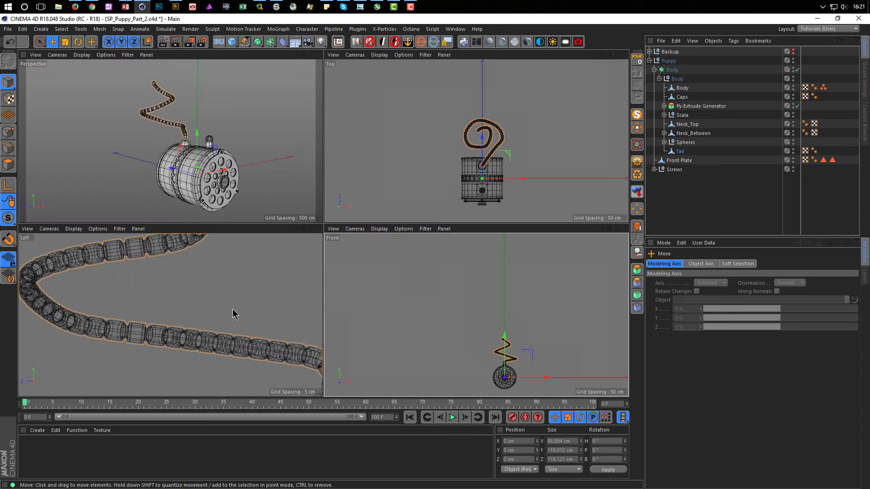
{"action": "middle_click", "coordinate": [233, 311]}
{"action": "right_click_drag", "start_coordinate": [363, 304], "coordinate": [249, 317], "text": "alt"}
{"action": "middle_click_drag", "start_coordinate": [428, 318], "coordinate": [319, 296], "text": "alt"}
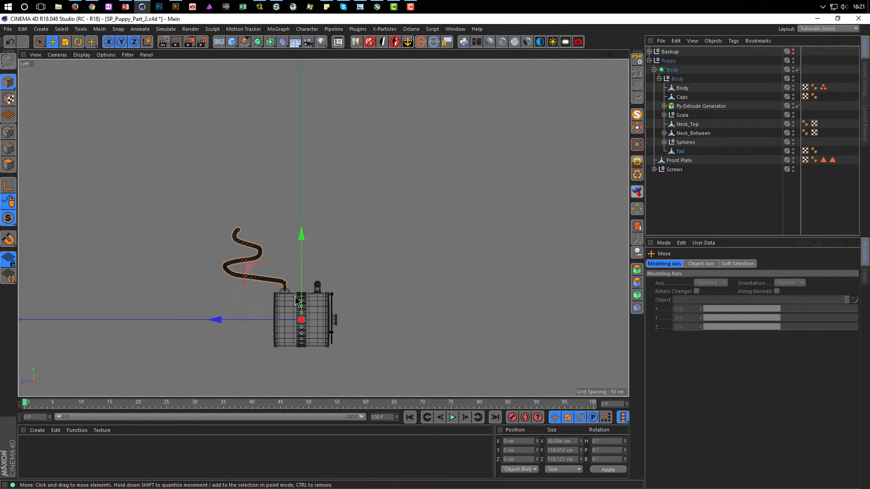
{"action": "right_click_drag", "start_coordinate": [319, 296], "coordinate": [357, 292], "text": "alt"}
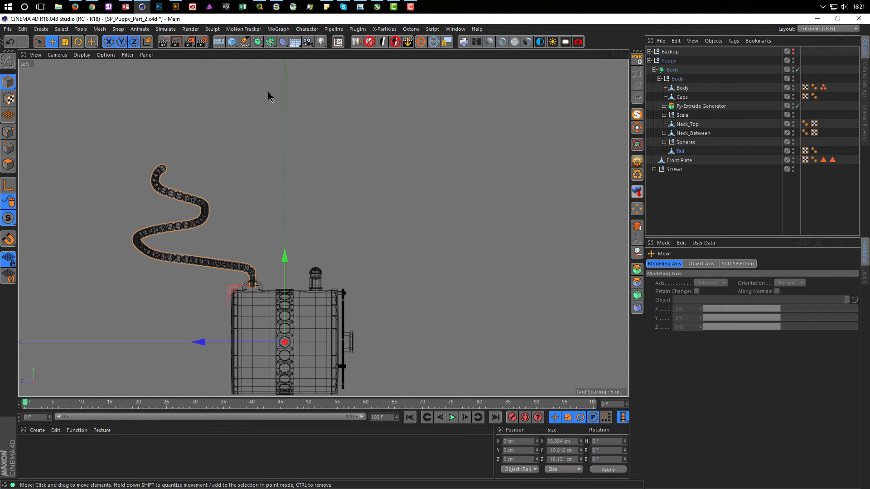
- Add a Capsule primitive and set its orientation to +Z
{"action": "left_click", "coordinate": [232, 41]}
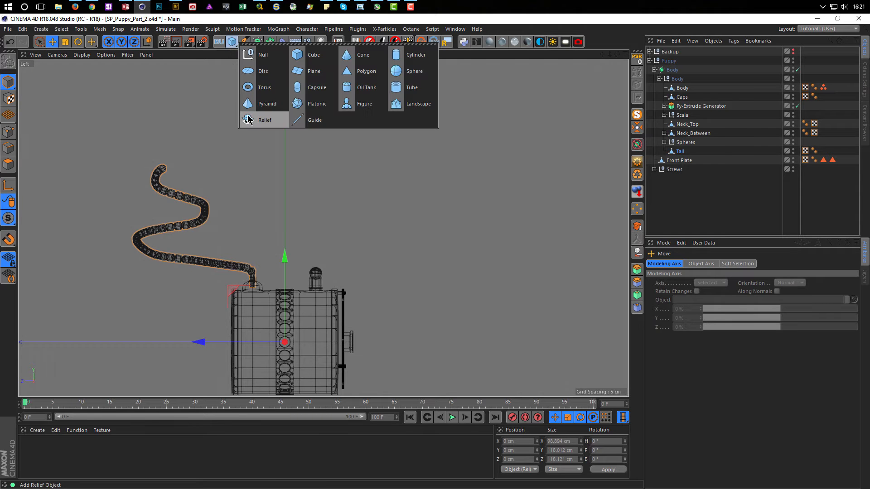
{"action": "left_click", "coordinate": [308, 88]}
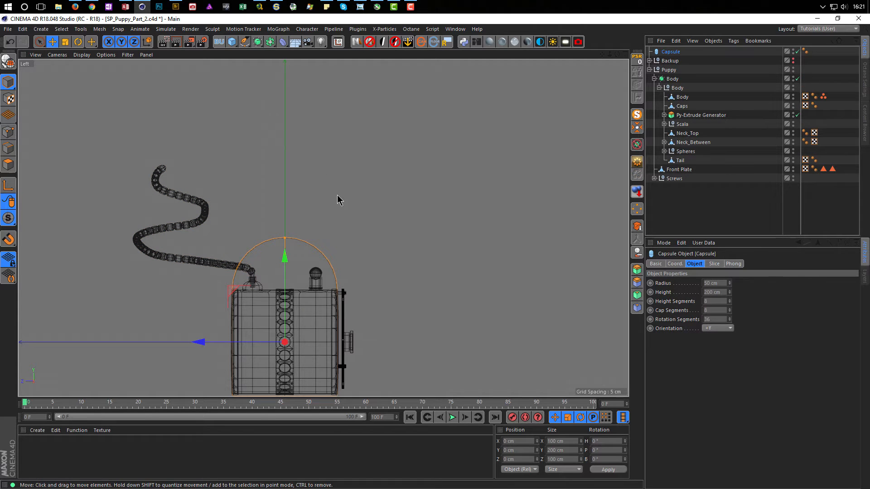
{"action": "left_click", "coordinate": [723, 328]}
{"action": "left_click", "coordinate": [724, 376]}
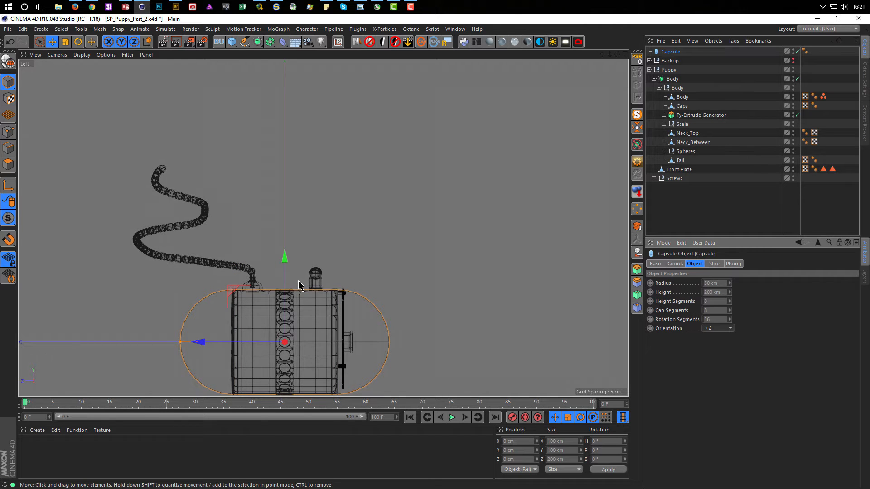
- Scale the capsule to about 51.7 × 51.7 × 103.5 cm and move it above the neck in the Left view
{"action": "key", "text": "t"}
{"action": "left_click_drag", "start_coordinate": [344, 344], "coordinate": [262, 372]}
{"action": "key", "text": "e"}
{"action": "left_click_drag", "start_coordinate": [285, 258], "coordinate": [310, 156]}
{"action": "left_click_drag", "start_coordinate": [232, 195], "coordinate": [290, 199]}
{"action": "scroll", "coordinate": [327, 317], "scroll_direction": "down", "scroll_amount": 2}
{"action": "key", "text": "t"}
{"action": "left_click_drag", "start_coordinate": [385, 330], "coordinate": [420, 321]}
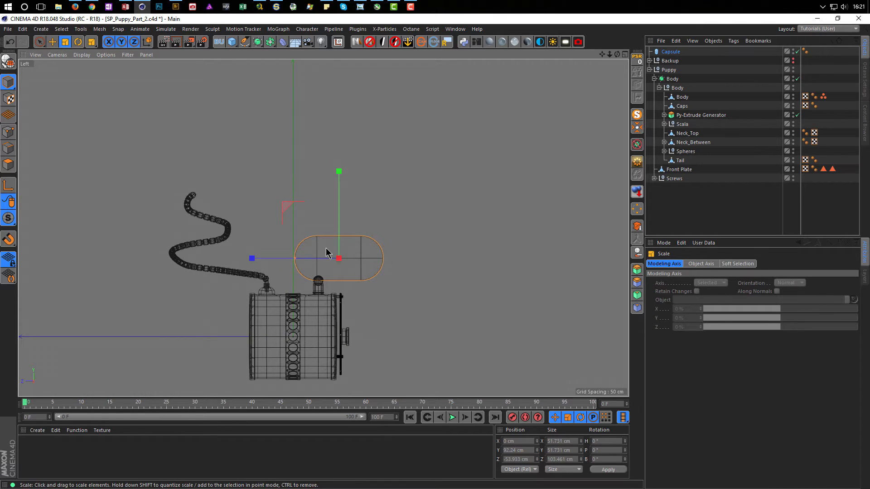
- Adjust the capsule's placement over the neck to about Y 94.9 cm and Z -51.8 cm
{"action": "key", "text": "e"}
{"action": "left_click_drag", "start_coordinate": [288, 207], "coordinate": [287, 211]}
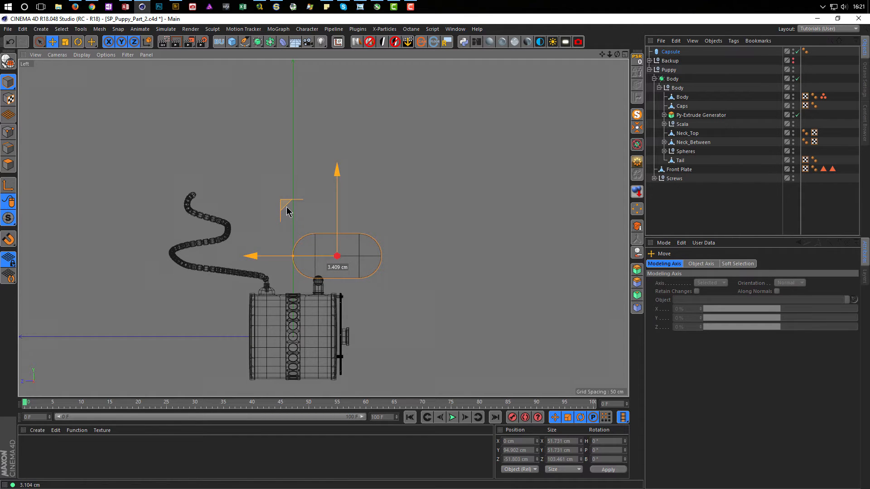
{"action": "right_click_drag", "start_coordinate": [329, 279], "coordinate": [362, 277], "text": "alt"}
{"action": "left_click_drag", "start_coordinate": [358, 275], "coordinate": [366, 272], "text": "alt"}
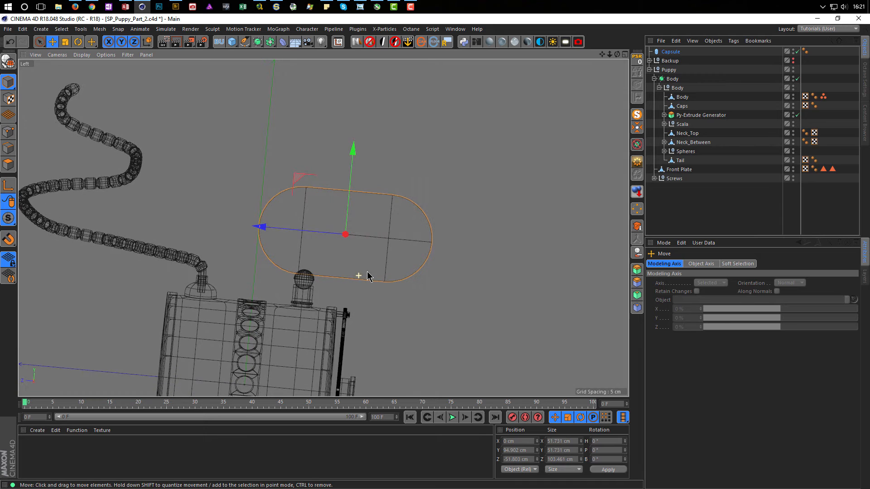
- Reset the tilted Left view and switch to the maximised Perspective view
{"action": "key", "text": "ctrl+shift+z"}
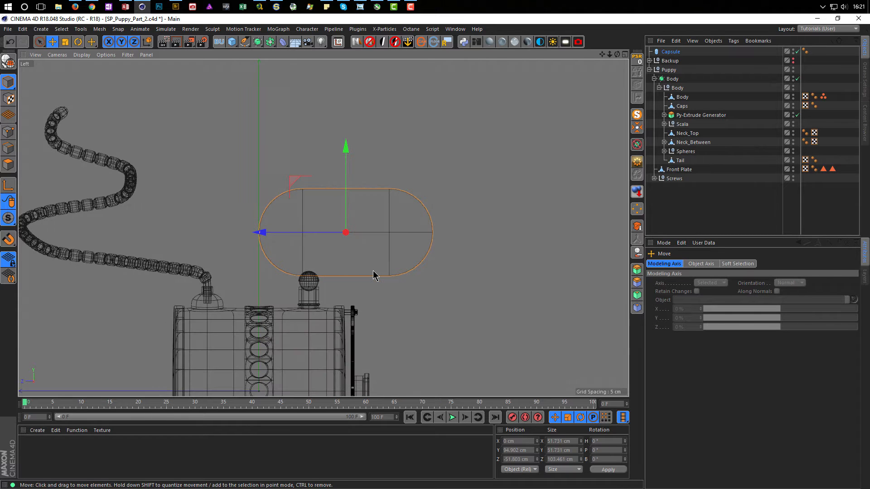
{"action": "left_click_drag", "start_coordinate": [289, 177], "coordinate": [342, 244], "text": "alt"}
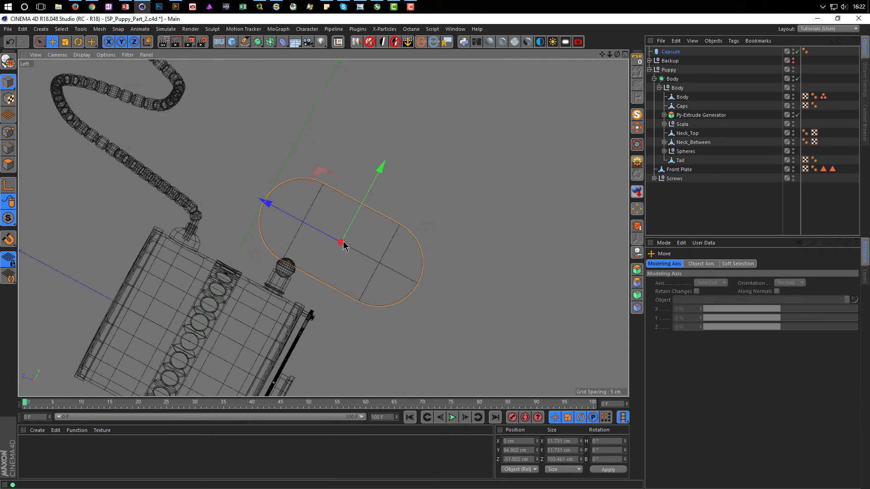
{"action": "key", "text": "ctrl+shift+z"}
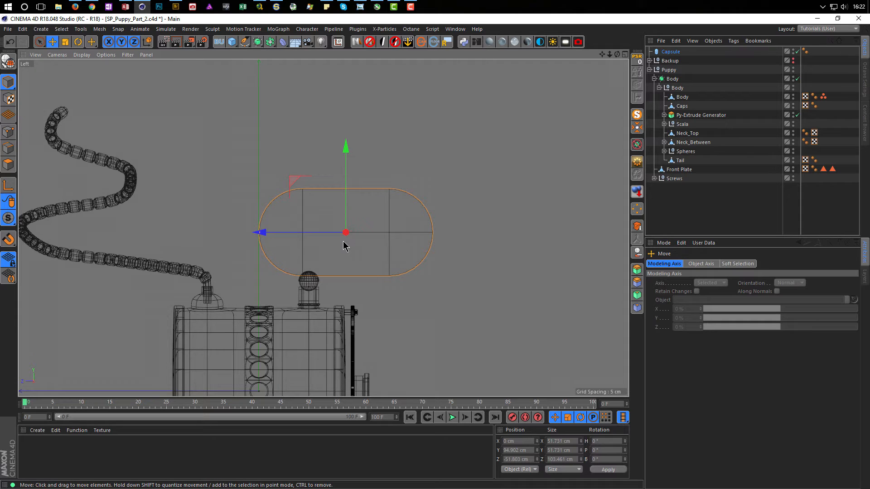
{"action": "middle_click", "coordinate": [346, 258]}
{"action": "middle_click", "coordinate": [261, 183]}
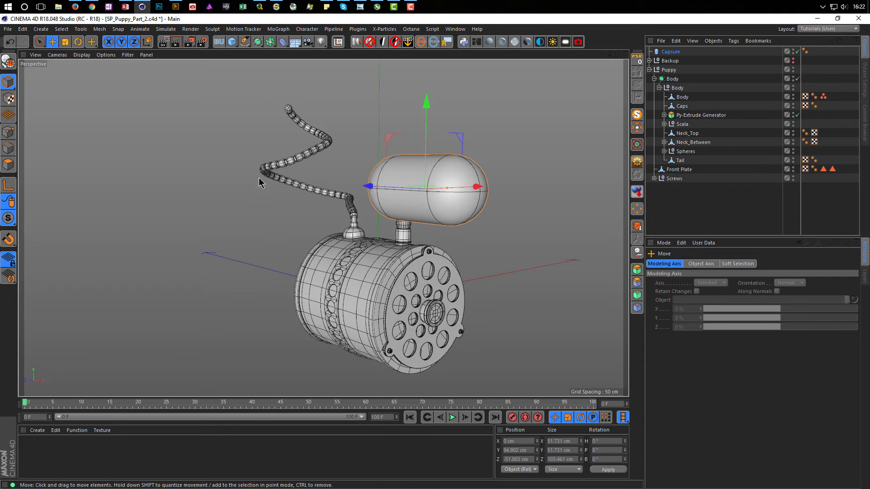
- Check the head shape of the reference dog in SP_Dog_0003.c4d and return to the SP_Puppy_Part_2.c4d project
{"action": "left_click_drag", "start_coordinate": [340, 213], "coordinate": [368, 222], "text": "alt"}
{"action": "key", "text": "v"}
{"action": "mouse_move", "coordinate": [369, 238]}
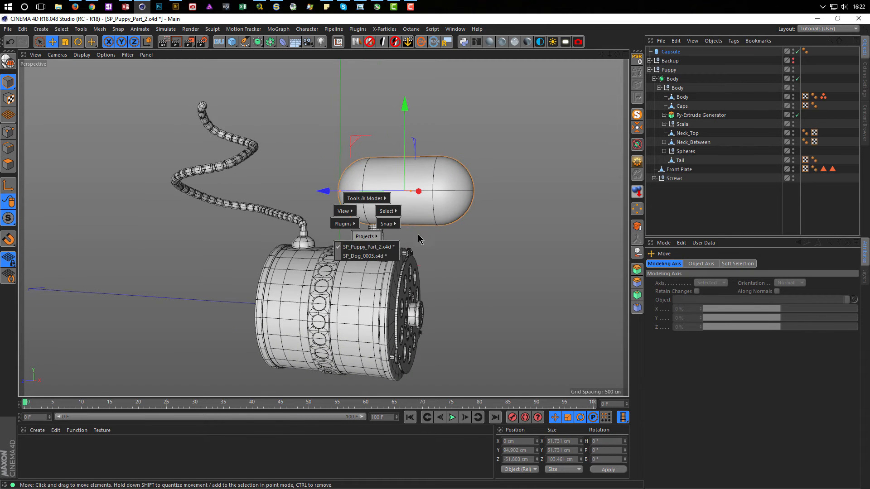
{"action": "left_click", "coordinate": [374, 254]}
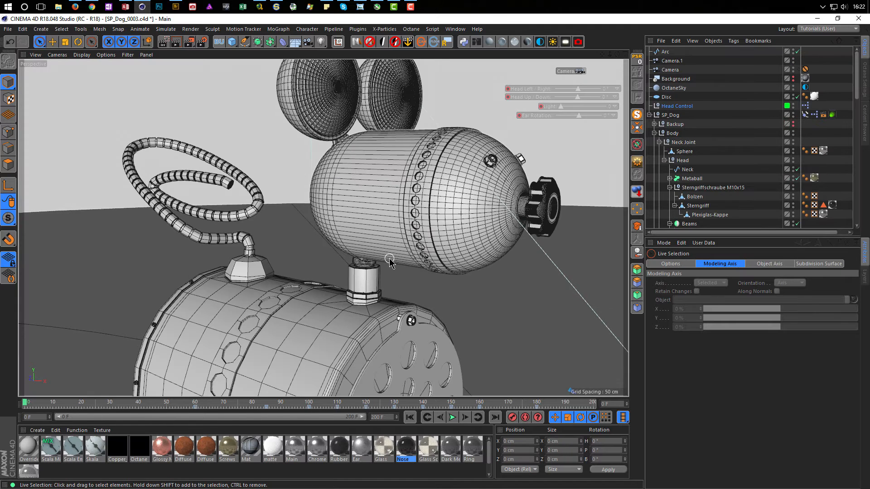
{"action": "key", "text": "v"}
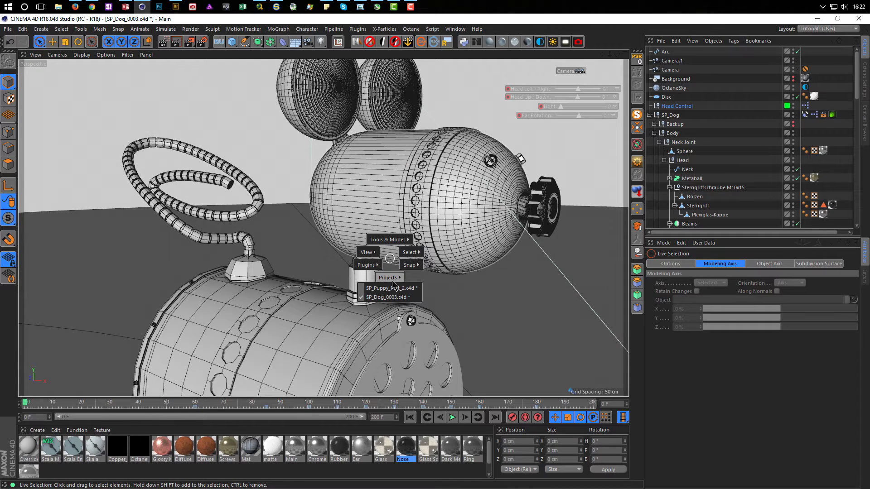
{"action": "left_click", "coordinate": [391, 285]}
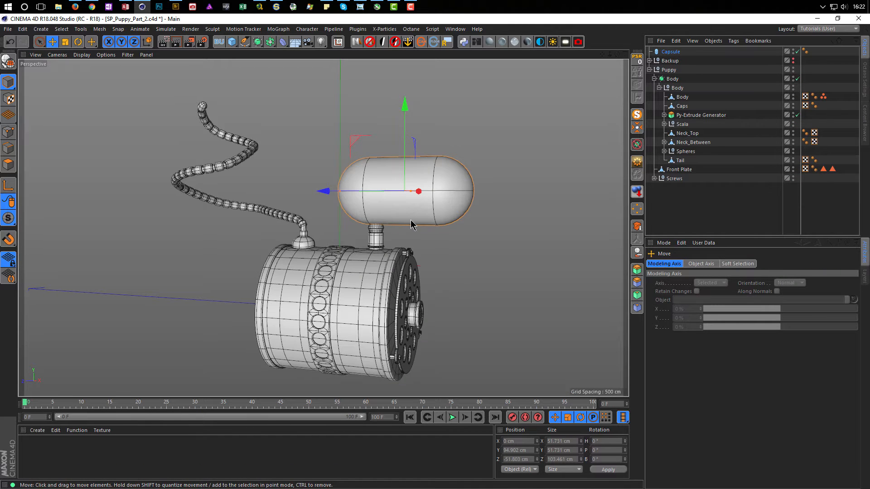
- Select the capsule and set its radius to 25 cm, trying 30 cm first
{"action": "left_click", "coordinate": [674, 52]}
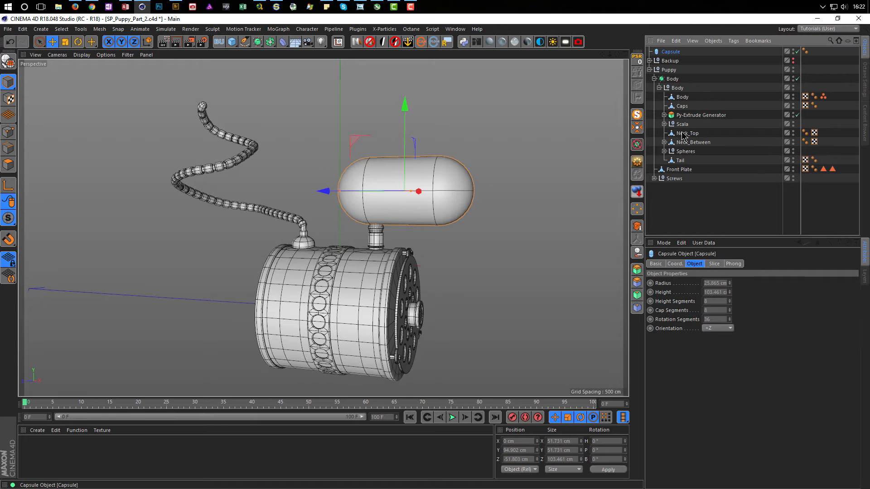
{"action": "left_click", "coordinate": [723, 282]}
{"action": "type", "text": "20"}
{"action": "key", "text": "BackSpace"}
{"action": "key", "text": "BackSpace"}
{"action": "type", "text": "30"}
{"action": "key", "text": "Return"}
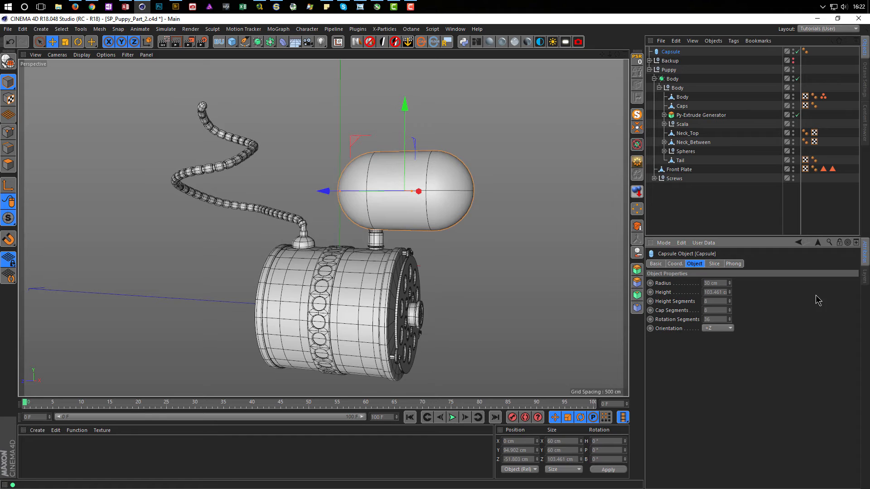
{"action": "mouse_move", "coordinate": [398, 206]}
{"action": "left_mouse_down", "text": "alt"}
{"action": "mouse_move", "coordinate": [517, 220]}
{"action": "mouse_move", "coordinate": [383, 199]}
{"action": "left_mouse_up", "text": "alt"}
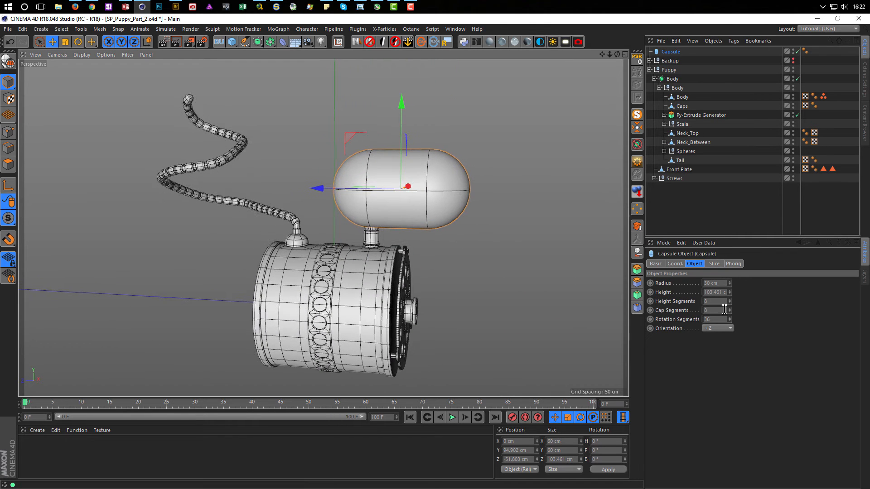
{"action": "left_click", "coordinate": [724, 283]}
{"action": "key", "text": "Return"}
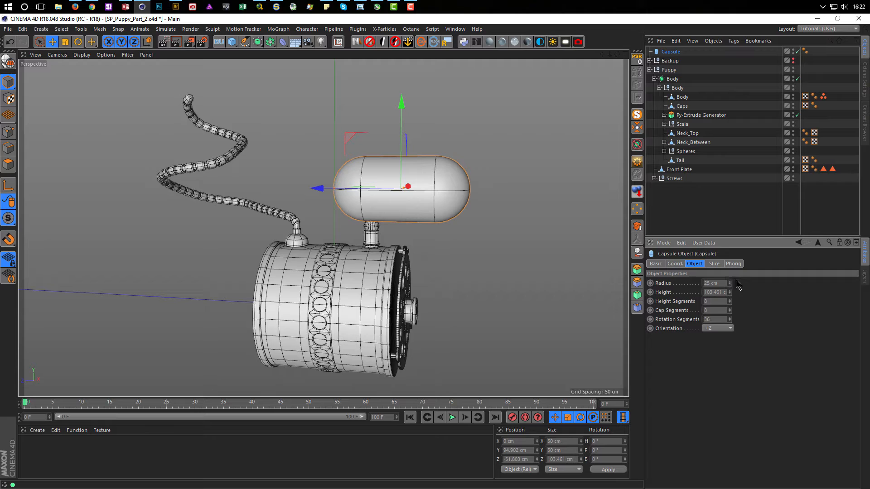
- Set the capsule's height to 90 cm, trying 80 cm first
{"action": "left_click", "coordinate": [719, 292]}
{"action": "type", "text": "80"}
{"action": "key", "text": "Return"}
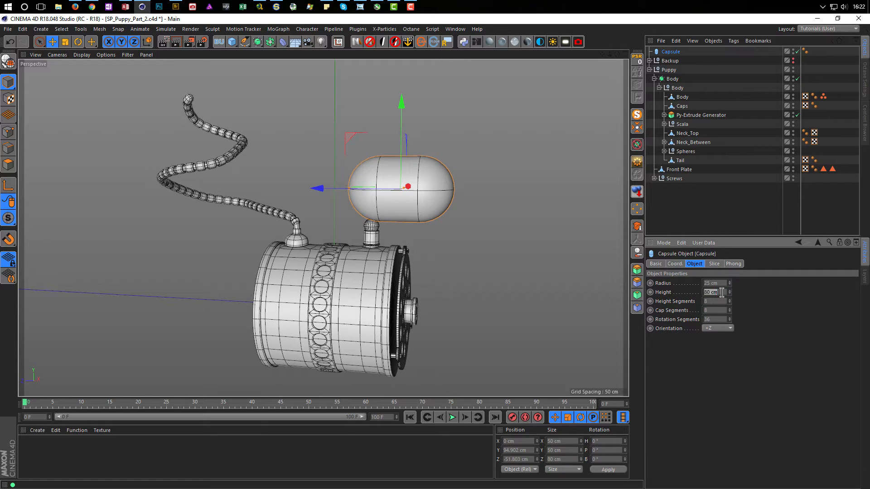
{"action": "type", "text": "90"}
{"action": "key", "text": "Return"}
{"action": "mouse_move", "coordinate": [369, 182]}
{"action": "left_mouse_down", "text": "alt"}
{"action": "mouse_move", "coordinate": [464, 195]}
{"action": "mouse_move", "coordinate": [394, 186]}
{"action": "mouse_move", "coordinate": [343, 203]}
{"action": "mouse_move", "coordinate": [374, 175]}
{"action": "left_mouse_up", "text": "alt"}
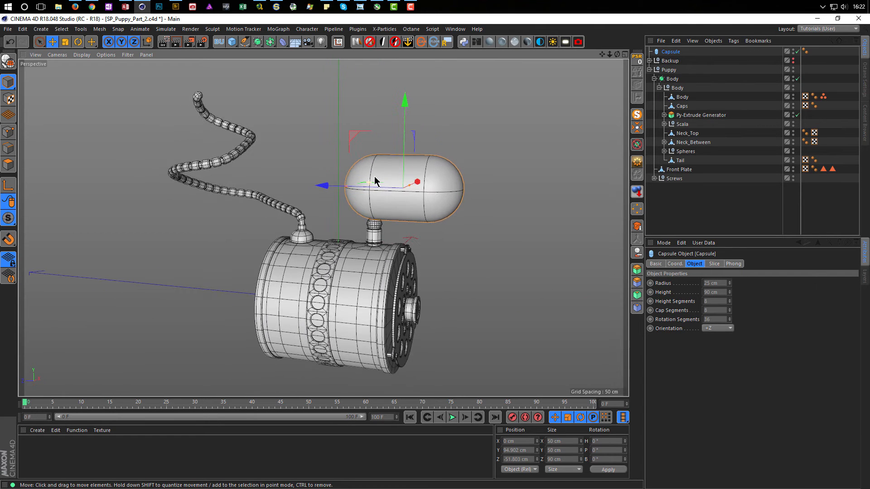
- Check the size of the reference dog's Head.1 object in SP_Dog_0003.c4d and return to the puppy project
{"action": "key", "text": "v"}
{"action": "mouse_move", "coordinate": [372, 196]}
{"action": "left_click", "coordinate": [365, 216]}
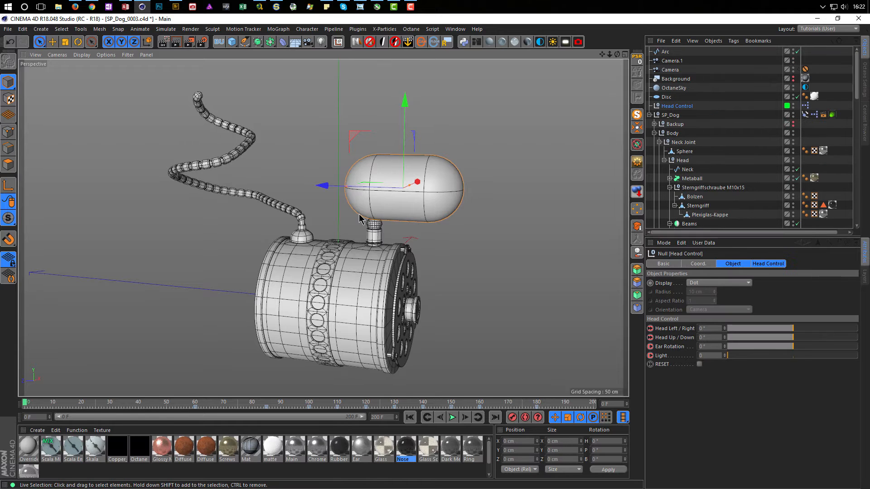
{"action": "left_click", "coordinate": [359, 214]}
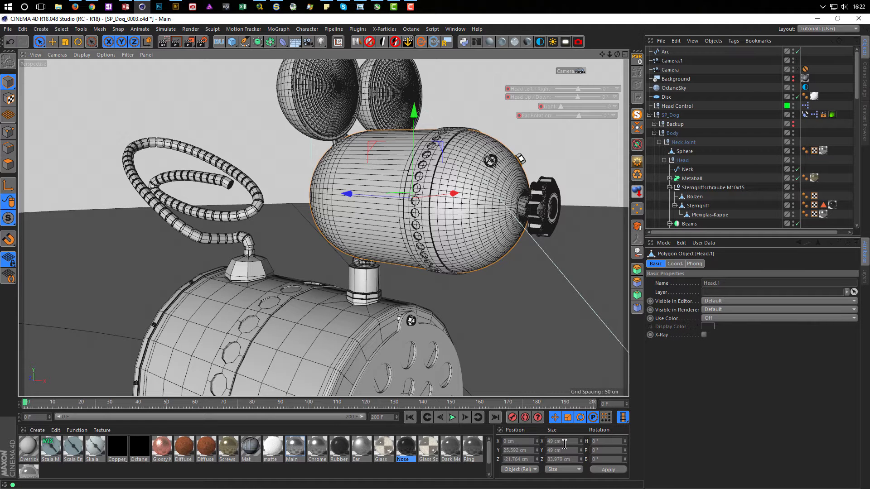
{"action": "key", "text": "v"}
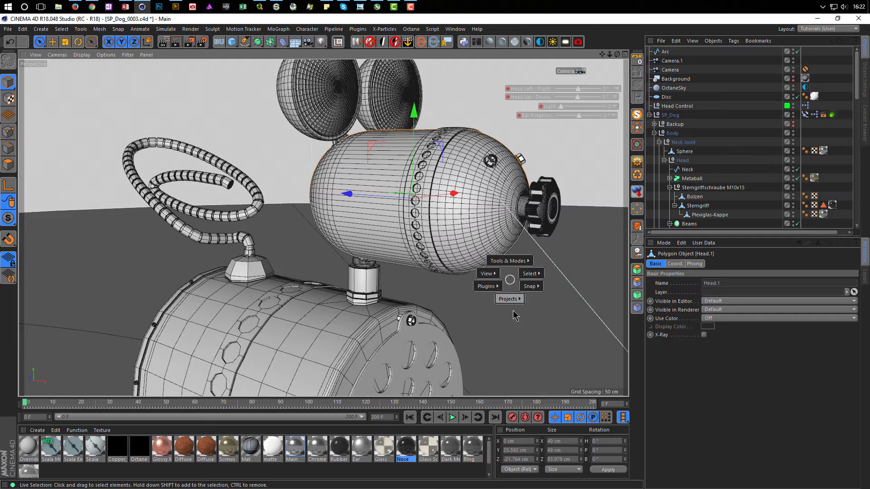
{"action": "left_click", "coordinate": [516, 310]}
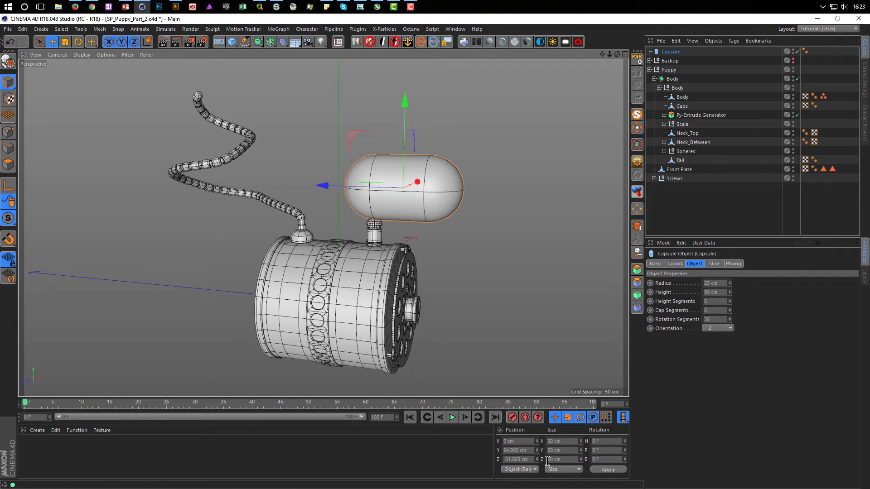
- Examine the capsule from several angles and the star-knob nose of the dog in SP_Dog_0003.c4d, and return to the puppy project
{"action": "left_click_drag", "start_coordinate": [372, 229], "coordinate": [287, 214], "text": "alt"}
{"action": "right_click_drag", "start_coordinate": [310, 227], "coordinate": [363, 211], "text": "alt"}
{"action": "left_click_drag", "start_coordinate": [351, 209], "coordinate": [311, 202], "text": "alt"}
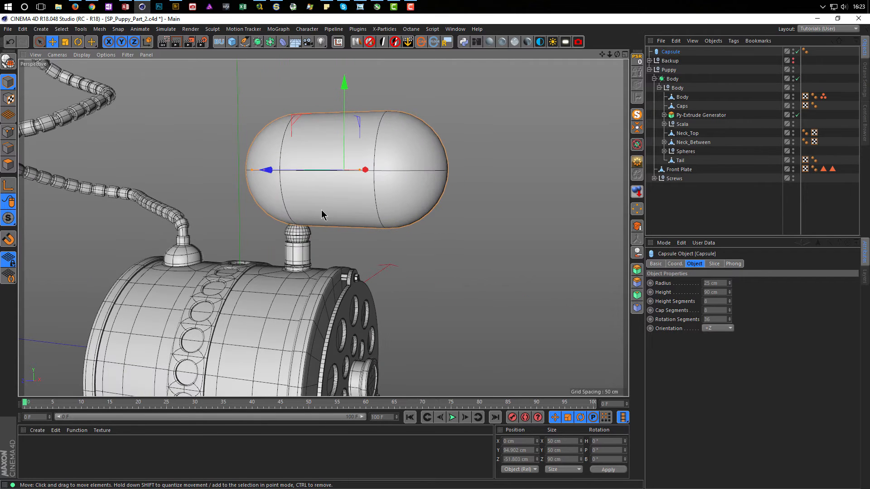
{"action": "left_click_drag", "start_coordinate": [317, 215], "coordinate": [282, 246], "text": "alt"}
{"action": "right_click_drag", "start_coordinate": [282, 246], "coordinate": [163, 255], "text": "alt"}
{"action": "left_click_drag", "start_coordinate": [286, 245], "coordinate": [347, 204], "text": "alt"}
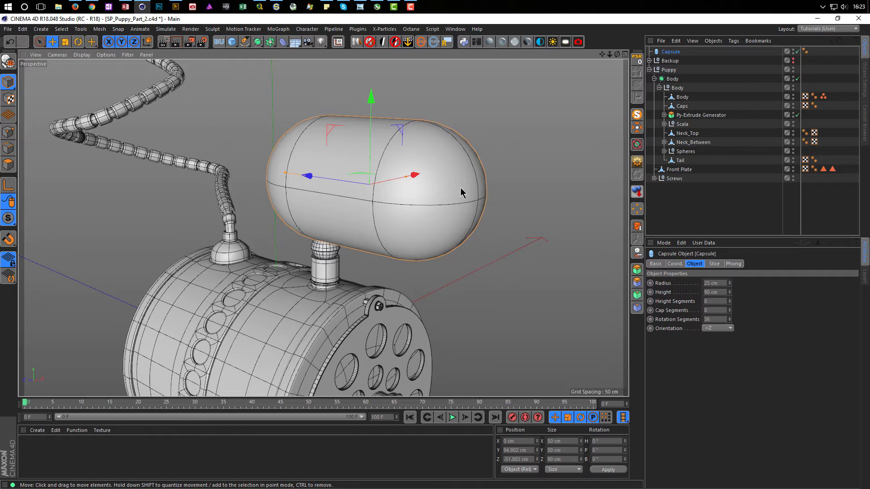
{"action": "key", "text": "v"}
{"action": "mouse_move", "coordinate": [463, 224]}
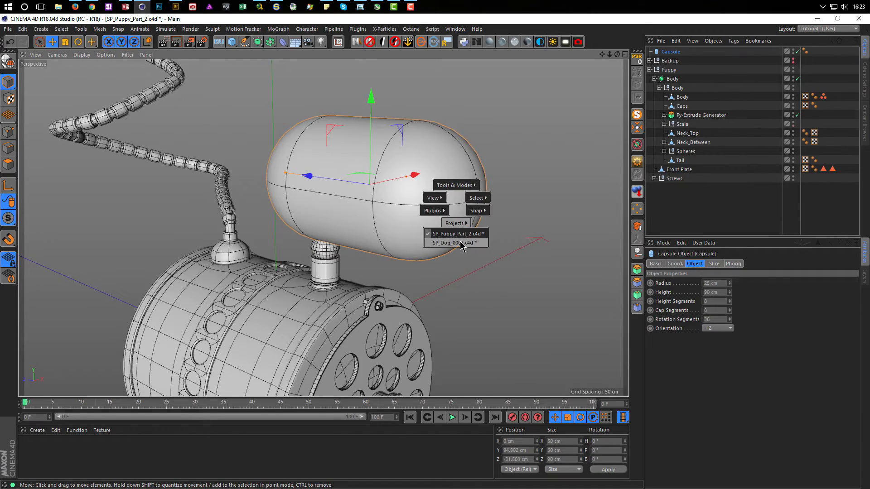
{"action": "left_click", "coordinate": [461, 243]}
{"action": "middle_click_drag", "start_coordinate": [485, 230], "coordinate": [351, 265], "text": "alt"}
{"action": "right_click_drag", "start_coordinate": [390, 240], "coordinate": [490, 241], "text": "alt"}
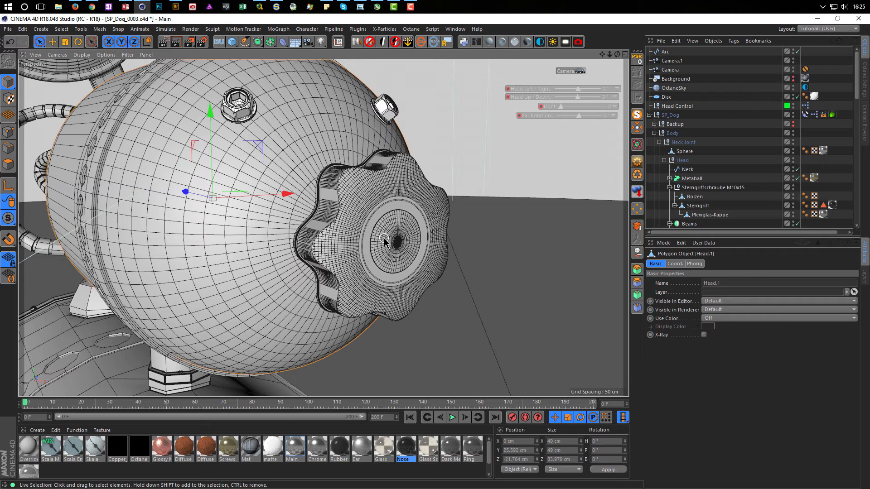
{"action": "key", "text": "v"}
{"action": "left_click", "coordinate": [384, 267]}
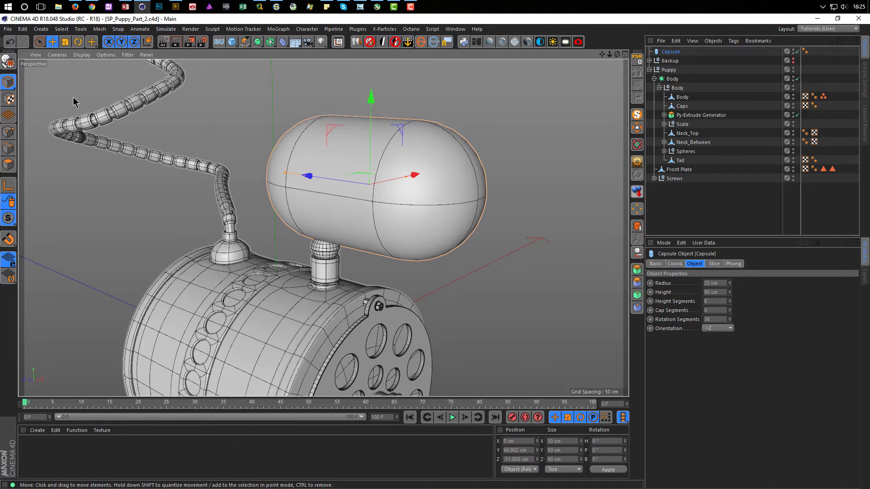
- Create a new project and add a Star spline in the maximised Front view
{"action": "left_click", "coordinate": [8, 29]}
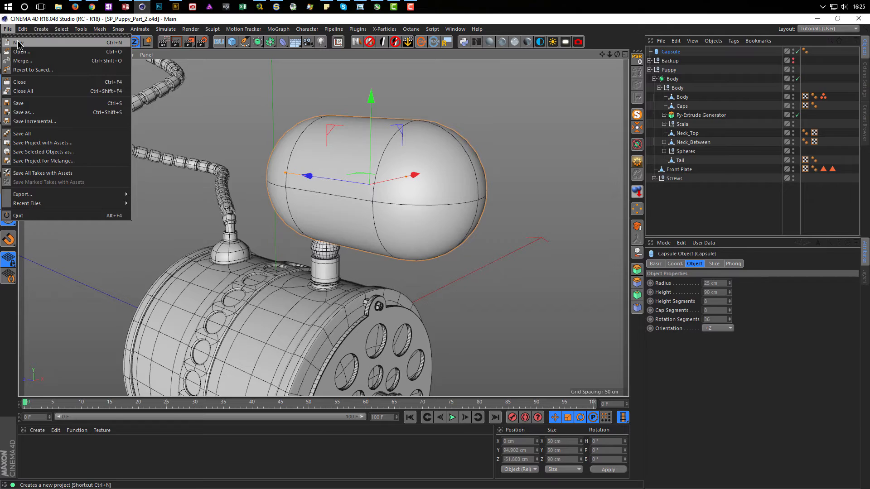
{"action": "left_click", "coordinate": [18, 43]}
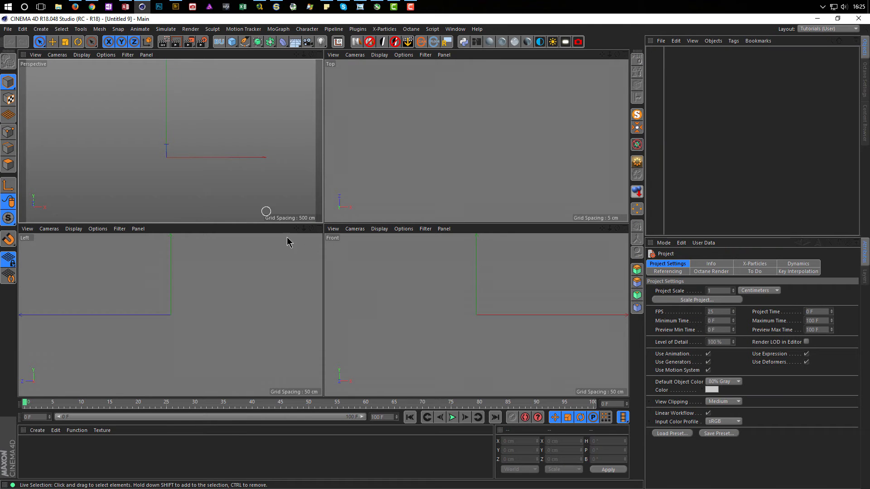
{"action": "middle_click", "coordinate": [369, 289]}
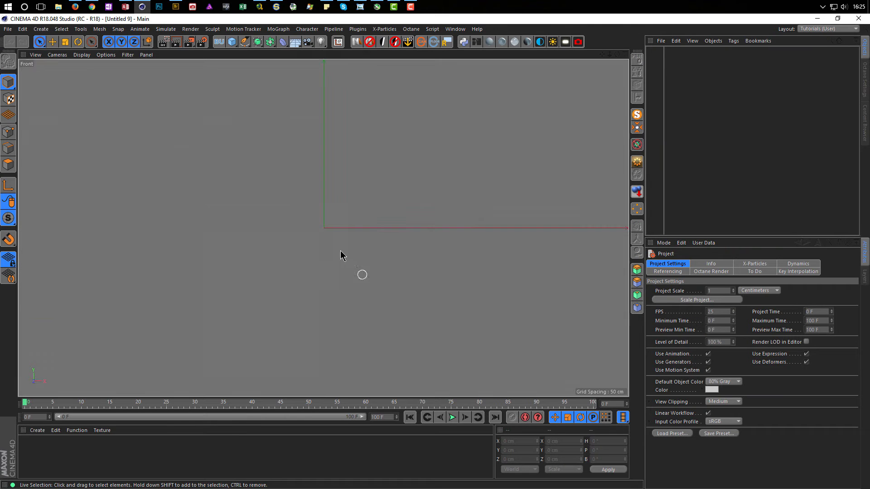
{"action": "left_click", "coordinate": [244, 43]}
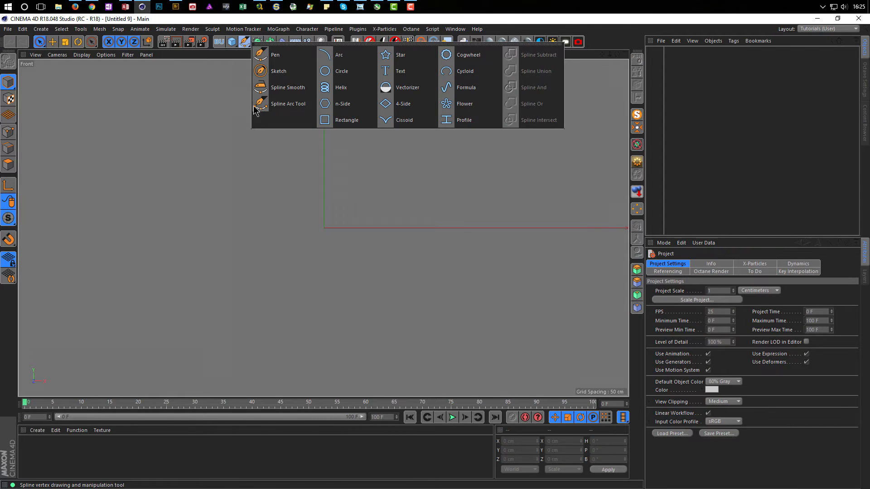
{"action": "left_click", "coordinate": [412, 58]}
- Give the star 7 points, an inner radius of 15 cm and an outer radius of 20 cm
{"action": "left_click", "coordinate": [715, 311]}
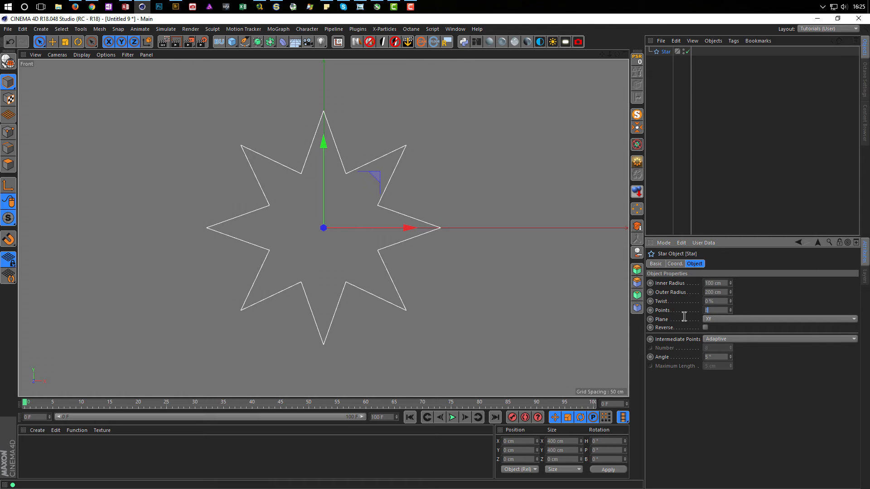
{"action": "type", "text": "7"}
{"action": "key", "text": "Return"}
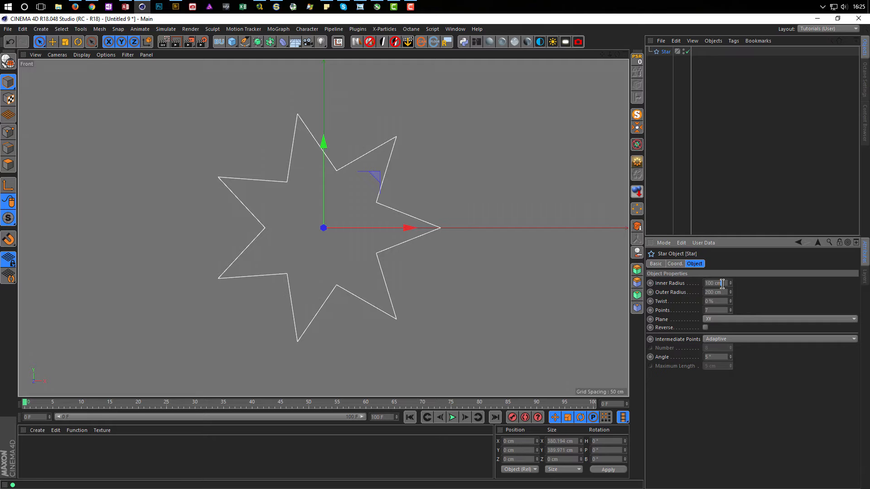
{"action": "type", "text": "15"}
{"action": "key", "text": "Tab"}
{"action": "type", "text": "20"}
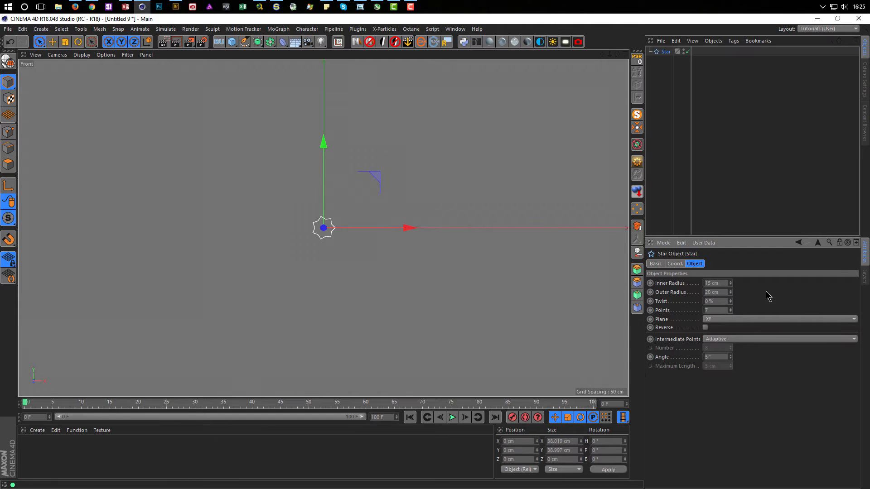
- Make the star editable and chamfer all its points into a wavy outline with a radius of about 21.7 cm
{"action": "scroll", "coordinate": [323, 228], "scroll_direction": "up", "scroll_amount": 8}
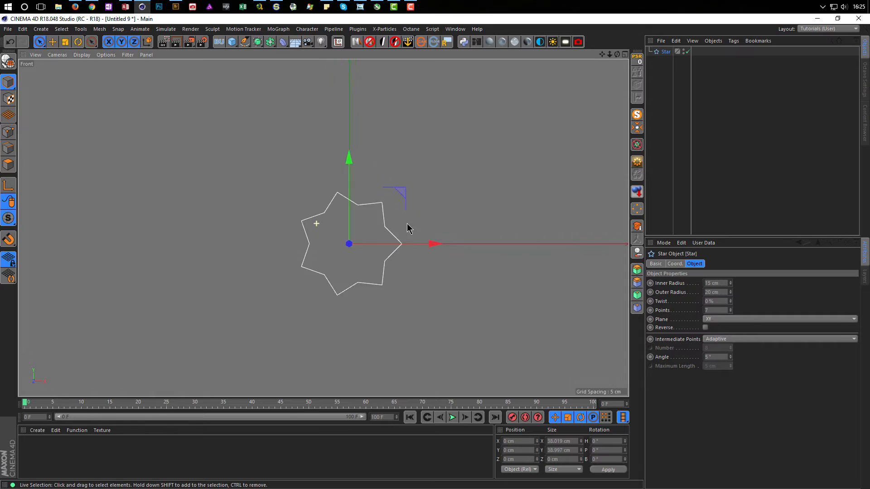
{"action": "middle_click_drag", "start_coordinate": [431, 230], "coordinate": [349, 201]}
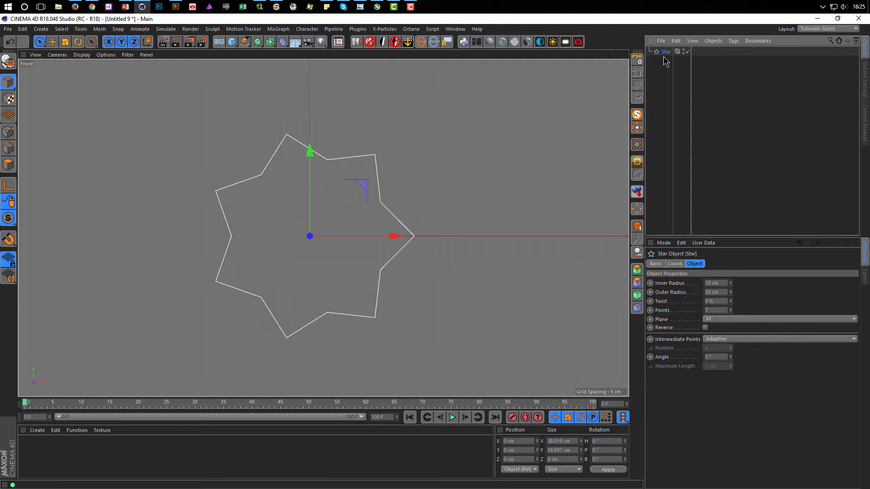
{"action": "key", "text": "c"}
{"action": "left_click", "coordinate": [11, 136]}
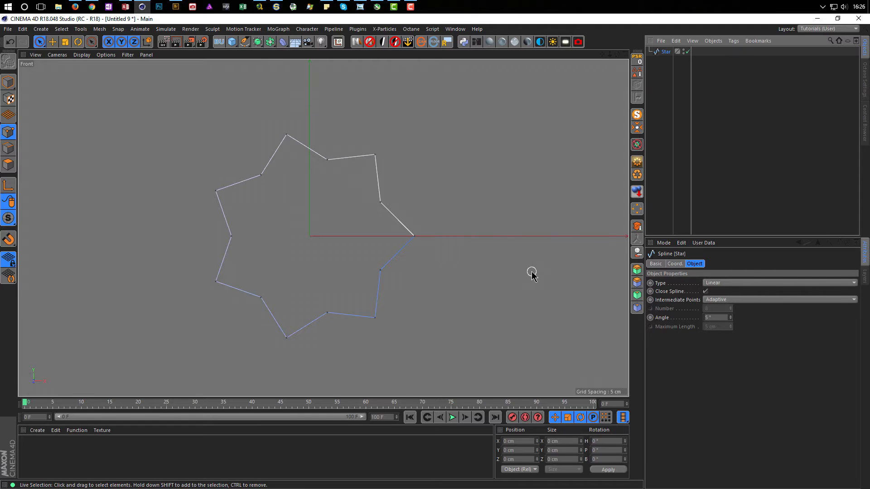
{"action": "key", "text": "ctrl+a"}
{"action": "right_click", "coordinate": [498, 193]}
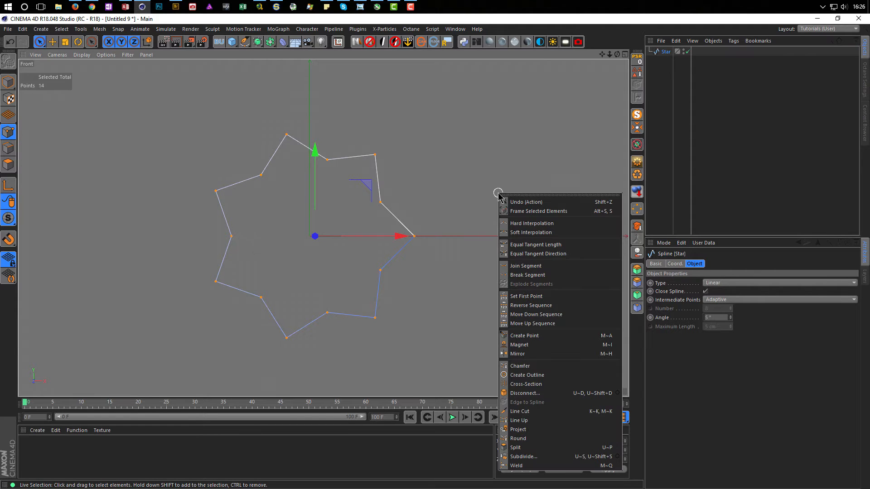
{"action": "left_click", "coordinate": [529, 367]}
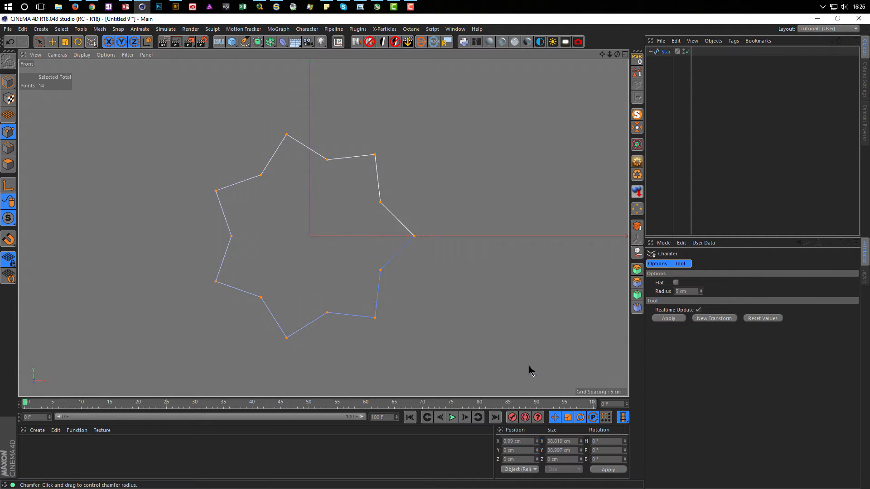
{"action": "left_click_drag", "start_coordinate": [347, 361], "coordinate": [394, 361]}
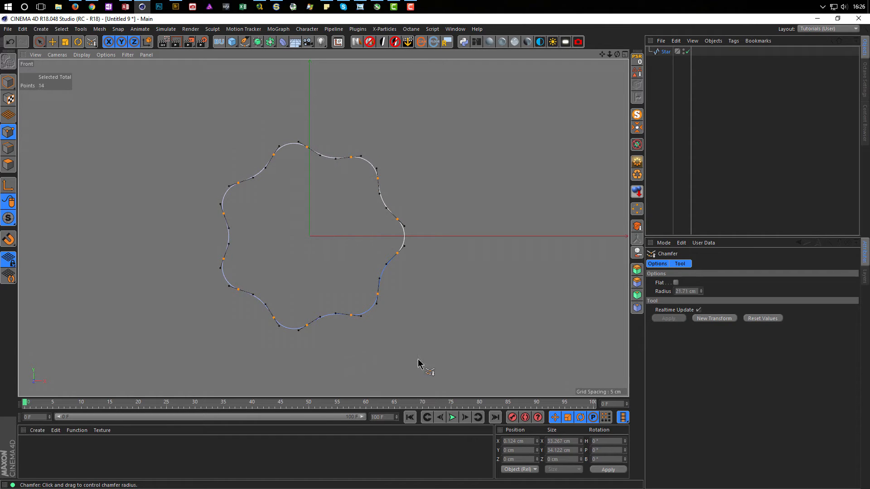
- Frame the rounded star outline at an angle in the maximised Perspective view
{"action": "middle_click", "coordinate": [445, 361]}
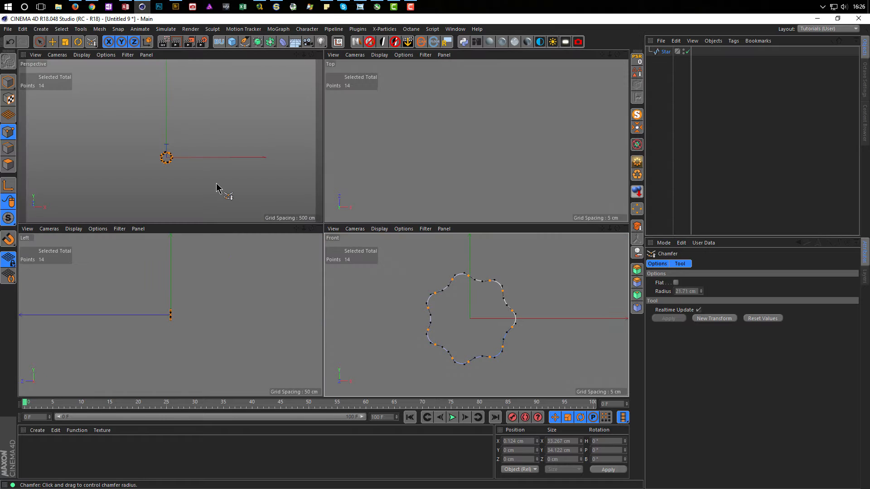
{"action": "middle_click", "coordinate": [219, 191]}
{"action": "right_click_drag", "start_coordinate": [322, 261], "coordinate": [534, 247], "text": "alt"}
{"action": "left_click_drag", "start_coordinate": [319, 237], "coordinate": [409, 237], "text": "alt"}
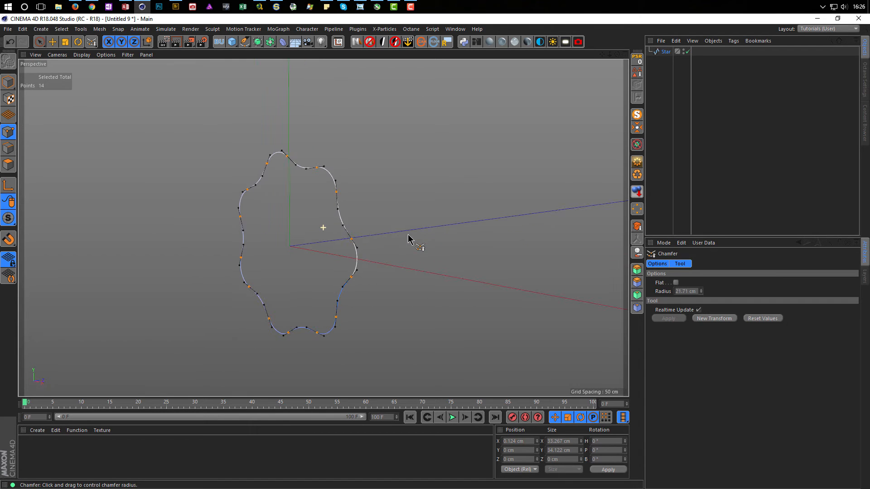
- Place the Star spline inside a new Extrude generator to turn the profile into a solid
{"action": "left_click", "coordinate": [667, 52]}
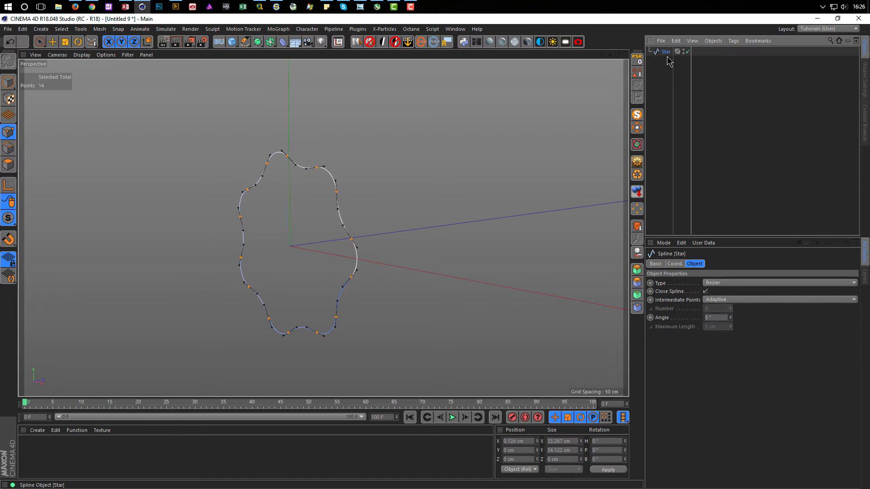
{"action": "left_click", "coordinate": [259, 44]}
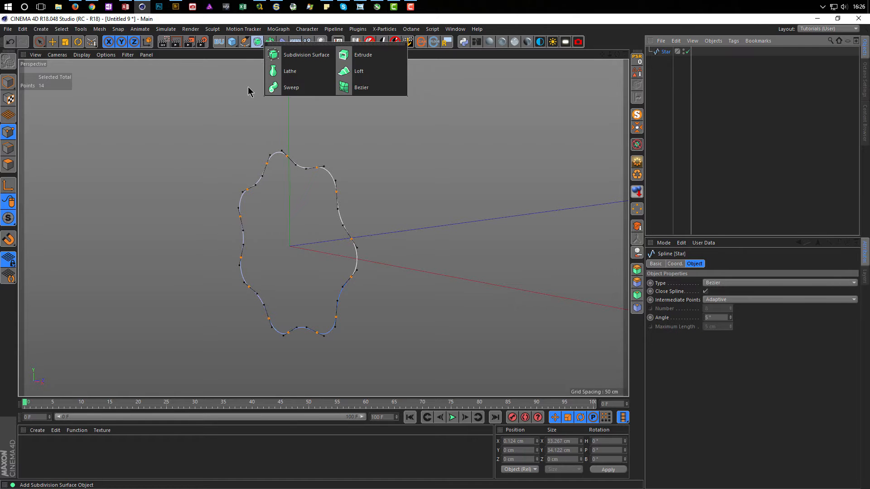
{"action": "left_click", "coordinate": [356, 57]}
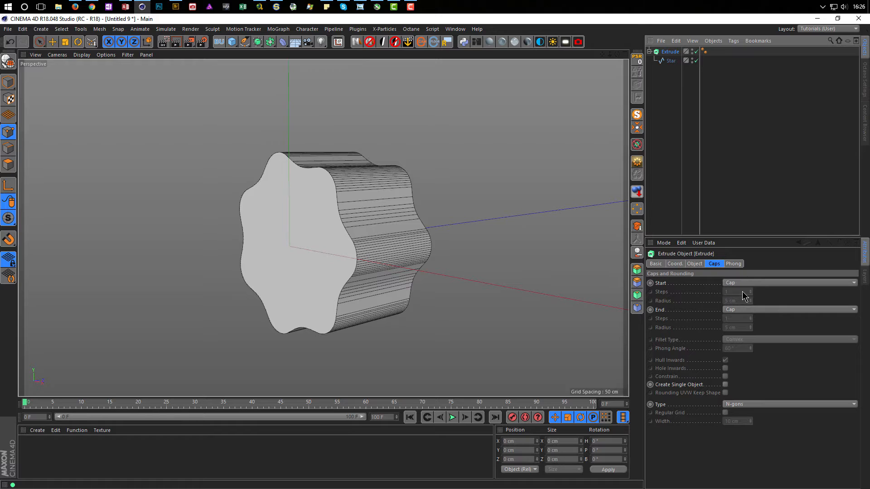
- Set the Extrude object's Z movement to 10 cm
{"action": "left_click", "coordinate": [693, 264]}
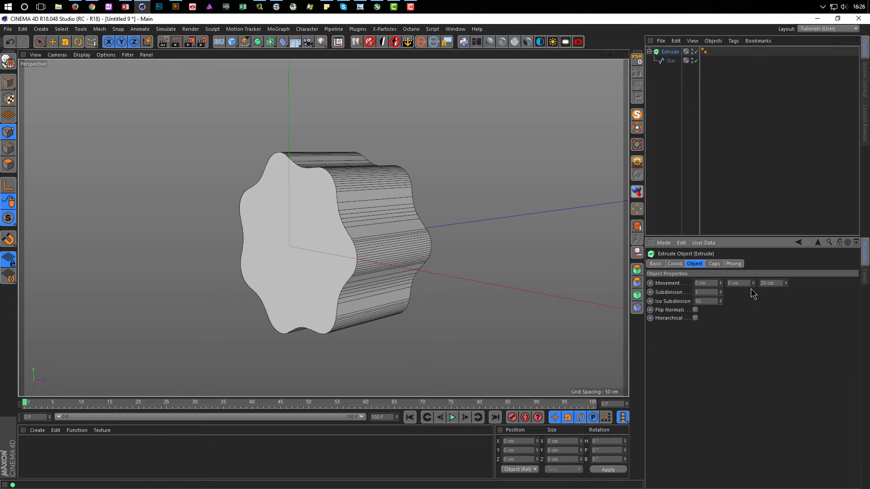
{"action": "type", "text": "5"}
{"action": "key", "text": "Return"}
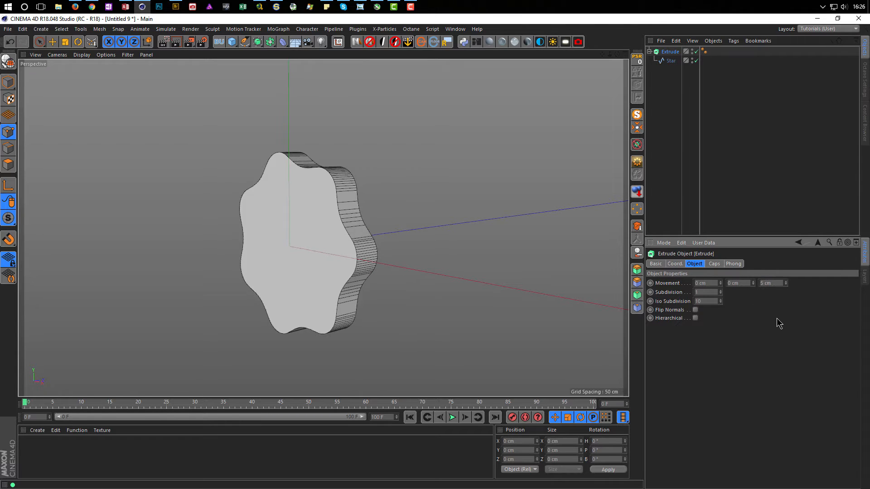
{"action": "left_click", "coordinate": [787, 283]}
{"action": "left_click", "coordinate": [787, 283]}
{"action": "left_click", "coordinate": [787, 282]}
{"action": "left_click", "coordinate": [787, 282]}
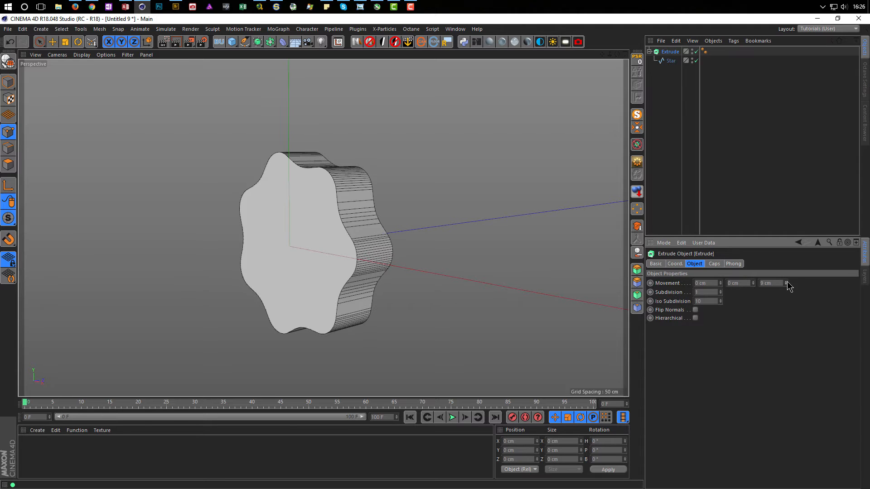
{"action": "left_click", "coordinate": [787, 282]}
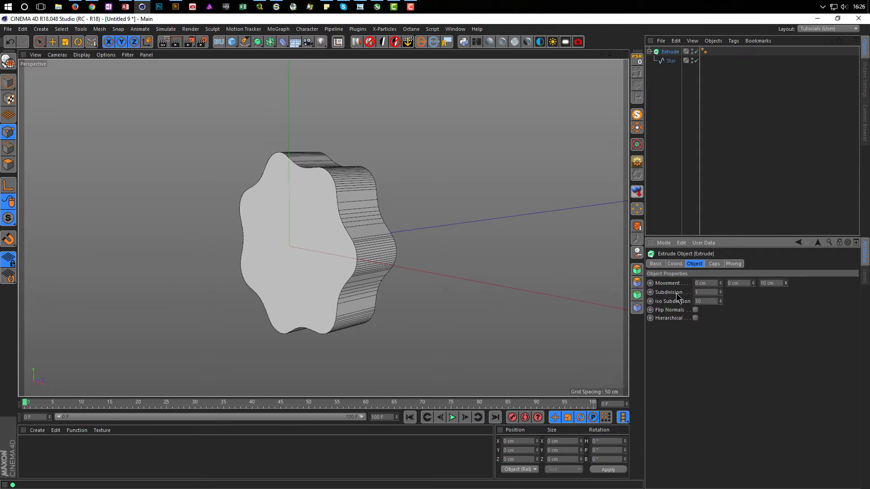
- Change the extrusion's start cap to Fillet Cap and enable Constrain so the fillet keeps the profile's original outline
{"action": "left_click_drag", "start_coordinate": [339, 247], "coordinate": [315, 248], "text": "alt"}
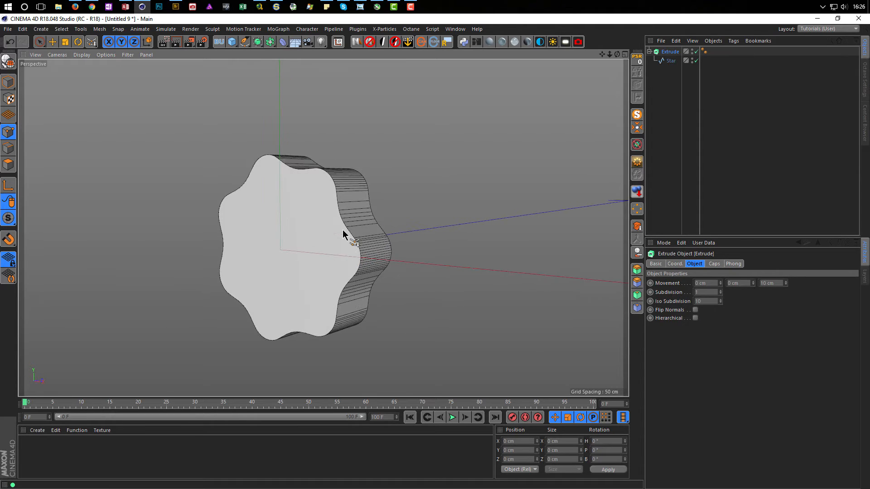
{"action": "right_click_drag", "start_coordinate": [342, 230], "coordinate": [362, 220], "text": "alt"}
{"action": "left_click_drag", "start_coordinate": [362, 220], "coordinate": [374, 177], "text": "alt"}
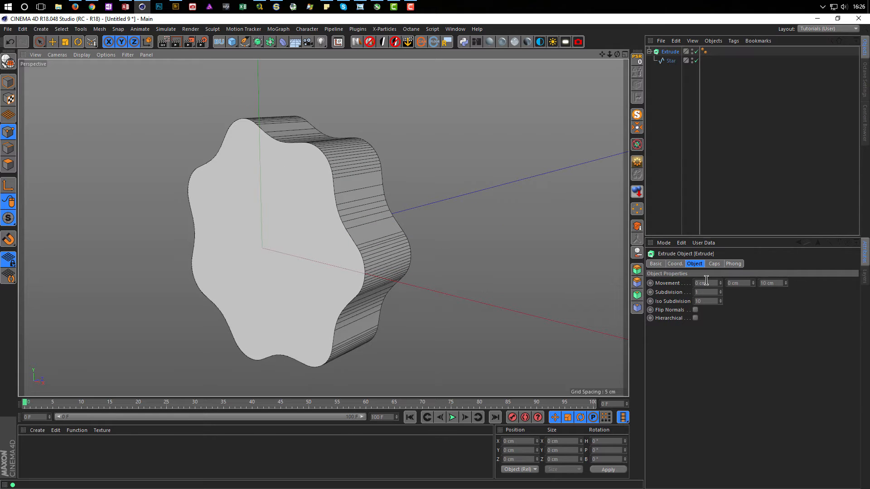
{"action": "left_click", "coordinate": [714, 264]}
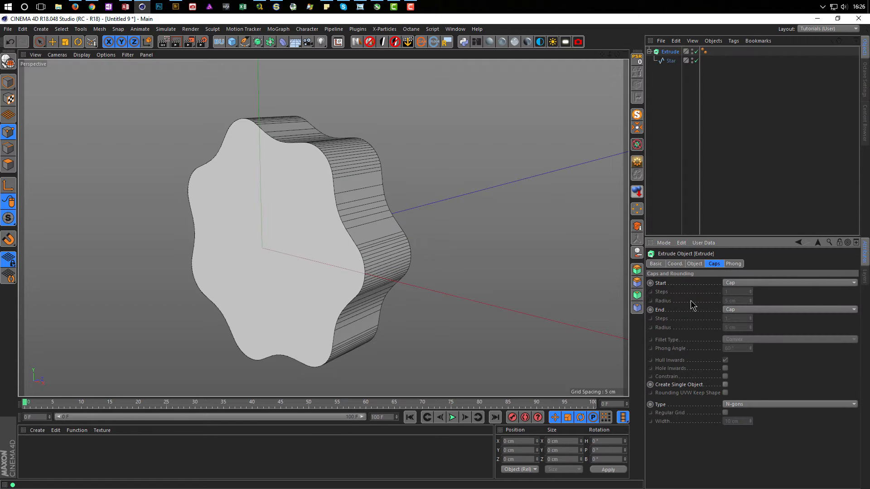
{"action": "left_click", "coordinate": [735, 284]}
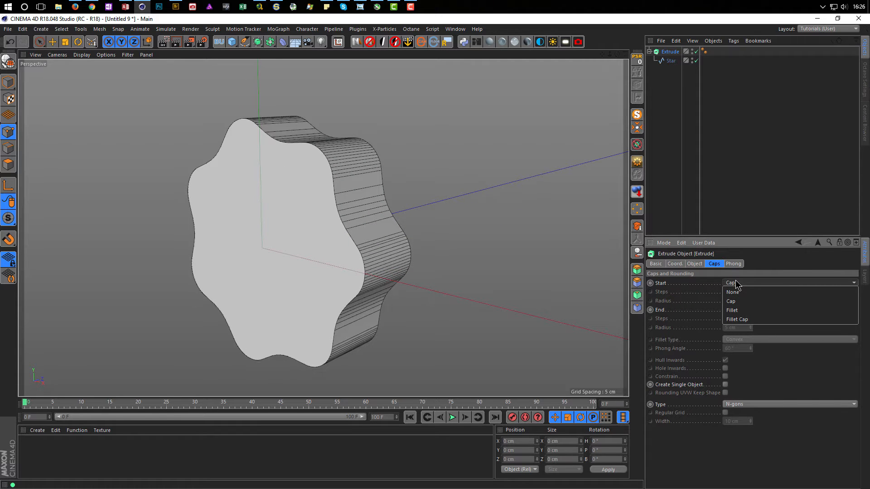
{"action": "left_click", "coordinate": [740, 302]}
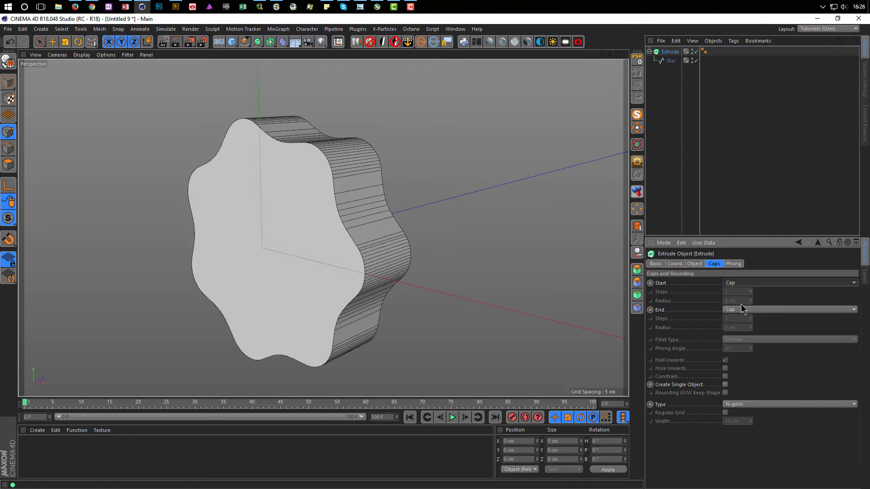
{"action": "left_click", "coordinate": [743, 281]}
{"action": "left_click", "coordinate": [746, 319]}
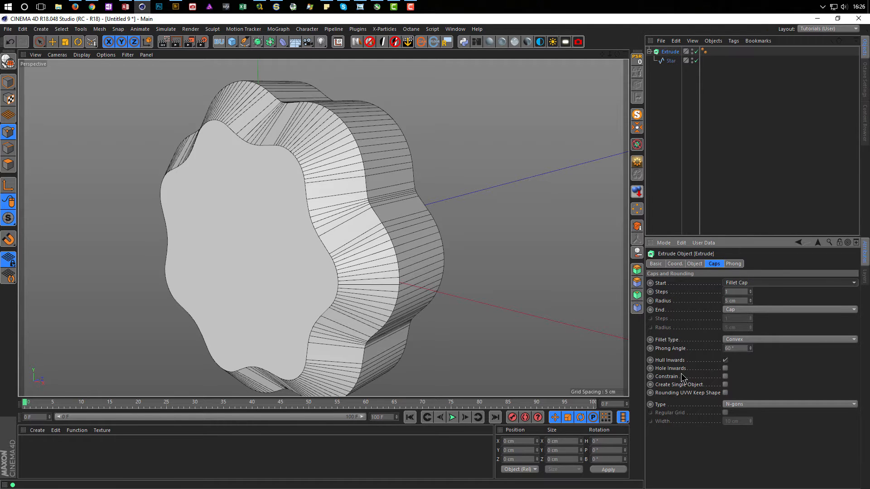
{"action": "left_click", "coordinate": [725, 377]}
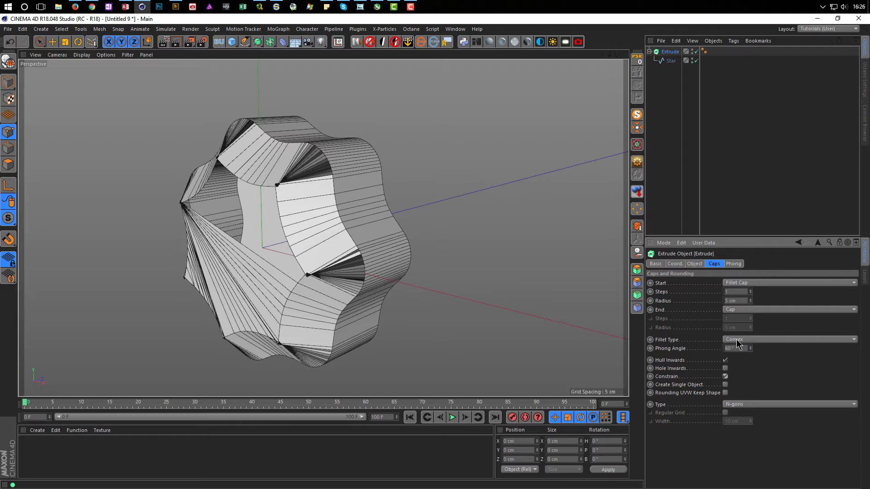
- Set the start cap fillet to a 3 cm radius with 4 steps
{"action": "left_click", "coordinate": [750, 303]}
{"action": "left_click", "coordinate": [750, 302]}
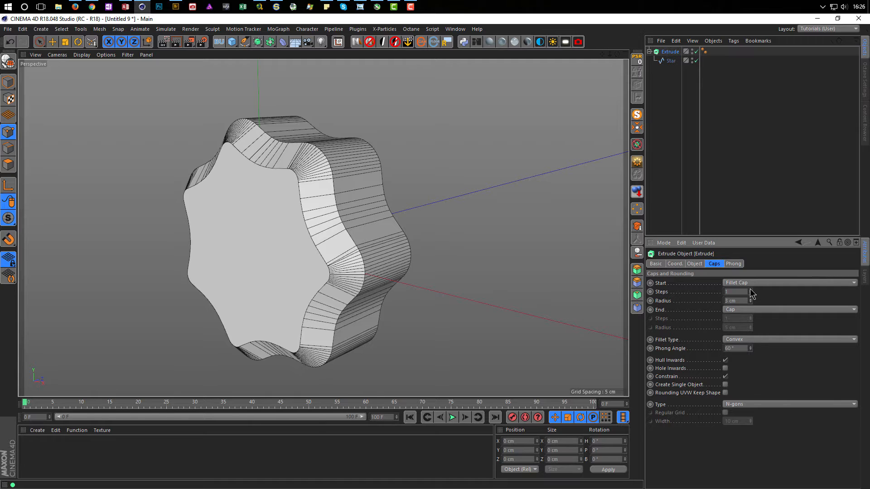
{"action": "left_click", "coordinate": [750, 290]}
{"action": "left_click", "coordinate": [750, 291]}
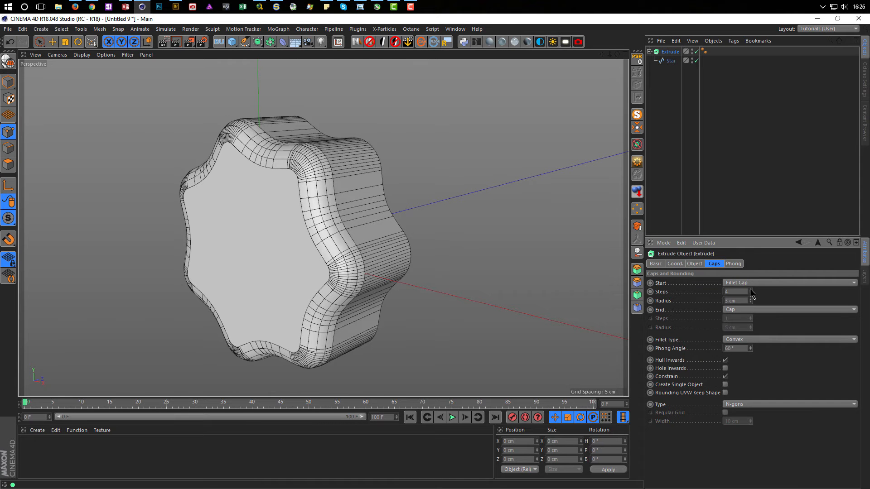
{"action": "mouse_move", "coordinate": [382, 268]}
{"action": "left_mouse_down", "text": "alt"}
{"action": "mouse_move", "coordinate": [483, 294]}
{"action": "mouse_move", "coordinate": [393, 273]}
{"action": "mouse_move", "coordinate": [384, 261]}
{"action": "left_mouse_up", "text": "alt"}
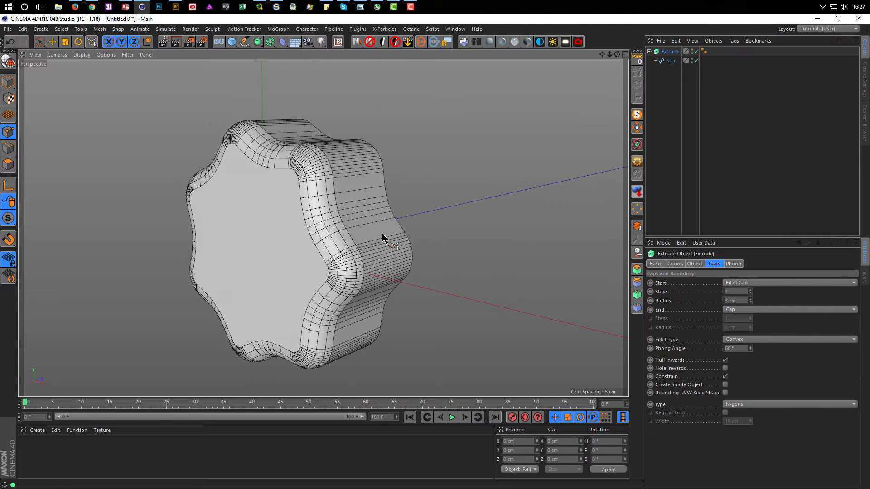
- Set the Star spline's intermediate points to Uniform with a number of 4
{"action": "left_click", "coordinate": [671, 61]}
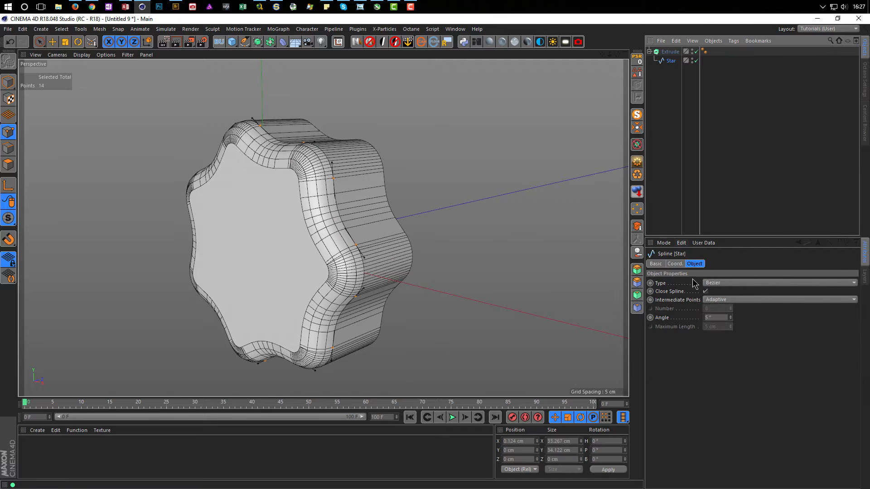
{"action": "left_click", "coordinate": [725, 300]}
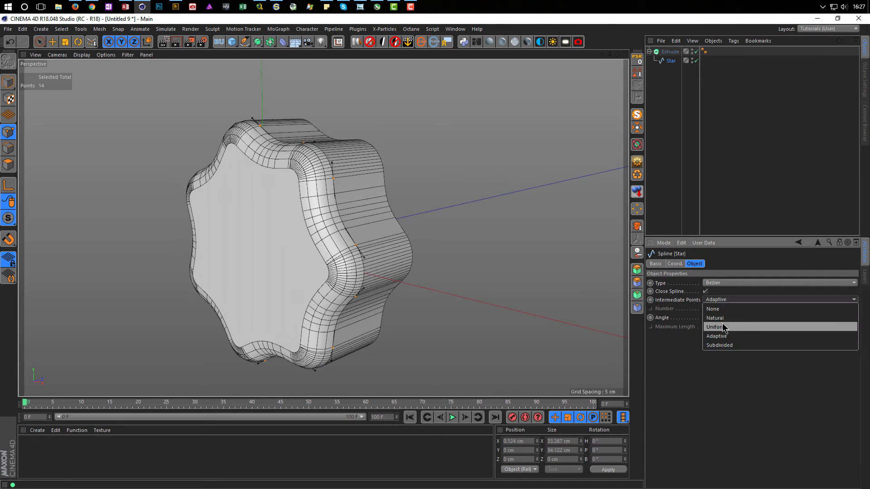
{"action": "left_click", "coordinate": [709, 326]}
{"action": "left_click_drag", "start_coordinate": [368, 236], "coordinate": [354, 232], "text": "alt"}
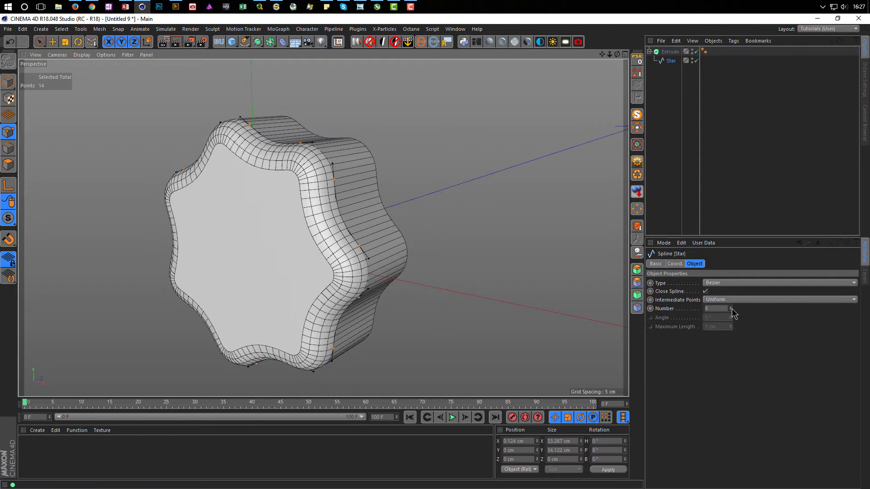
{"action": "left_click", "coordinate": [712, 310]}
{"action": "type", "text": "4"}
{"action": "key", "text": "Return"}
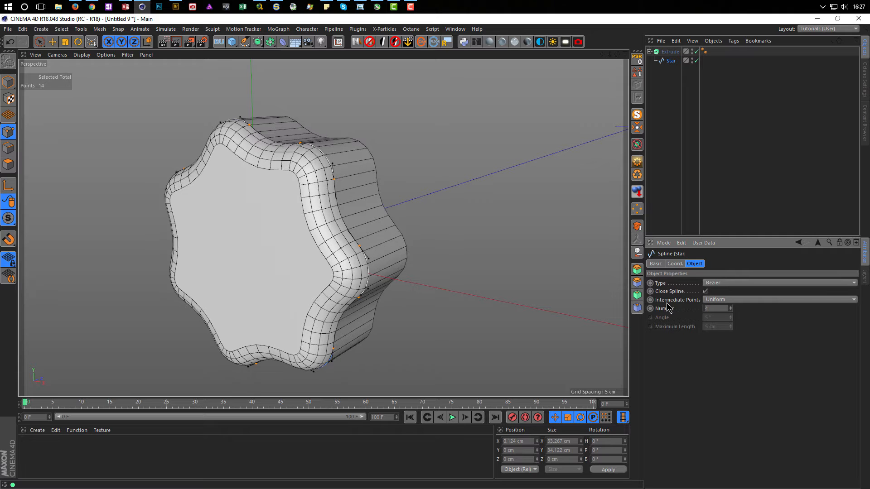
{"action": "left_click_drag", "start_coordinate": [362, 254], "coordinate": [511, 287], "text": "alt"}
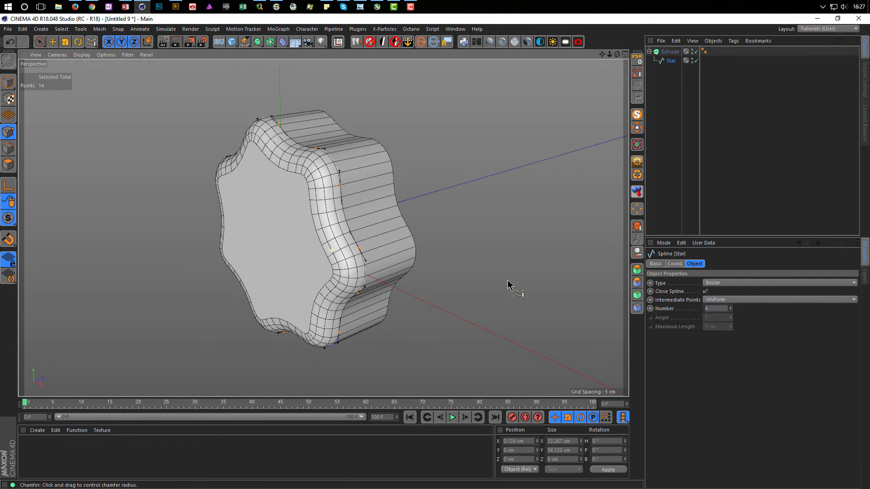
- Enable Create Single Object in the Extrude object's cap settings
{"action": "left_click", "coordinate": [698, 266]}
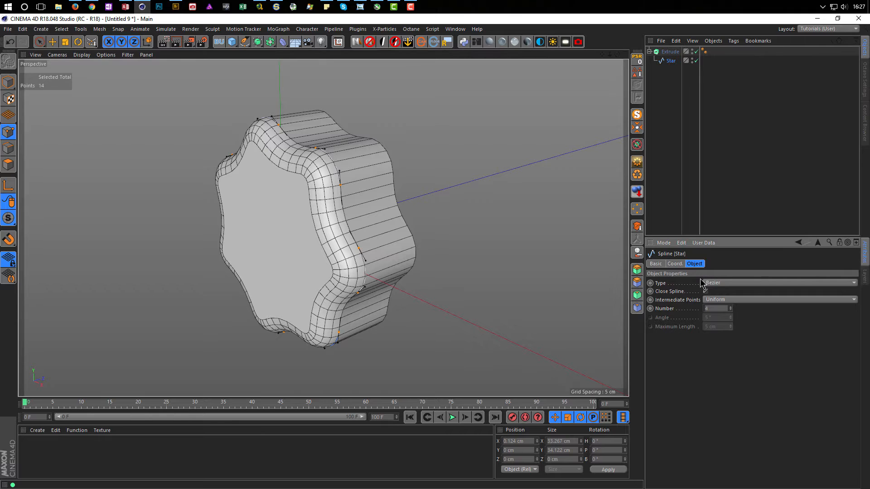
{"action": "left_click", "coordinate": [675, 264]}
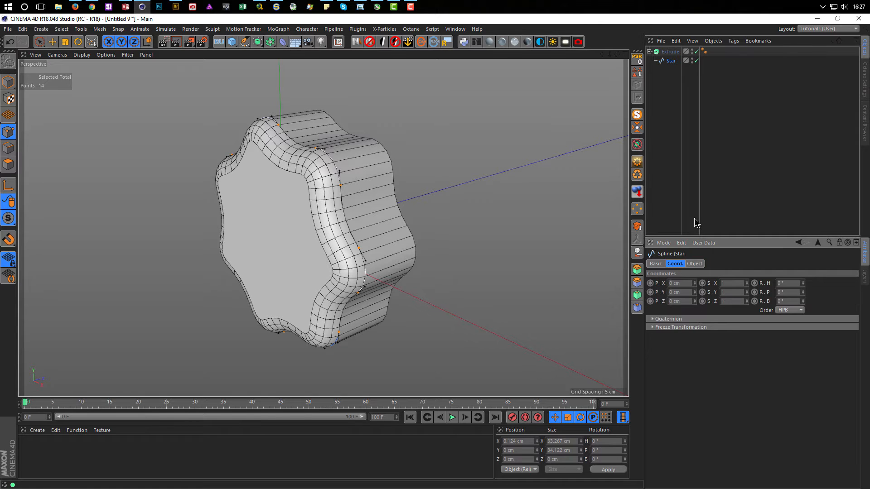
{"action": "left_click", "coordinate": [670, 51]}
{"action": "left_click", "coordinate": [714, 265]}
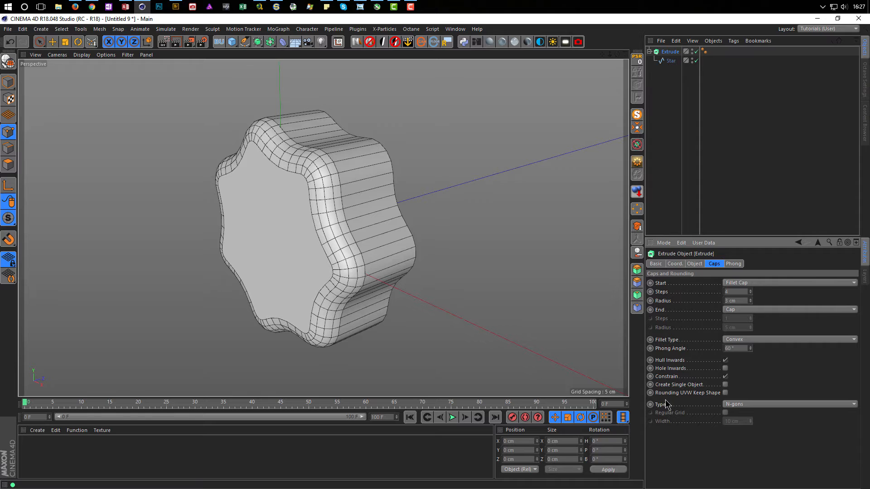
{"action": "left_click", "coordinate": [725, 385]}
{"action": "mouse_move", "coordinate": [423, 287]}
{"action": "left_mouse_down", "text": "alt"}
{"action": "mouse_move", "coordinate": [463, 295]}
{"action": "mouse_move", "coordinate": [363, 244]}
{"action": "left_mouse_up", "text": "alt"}
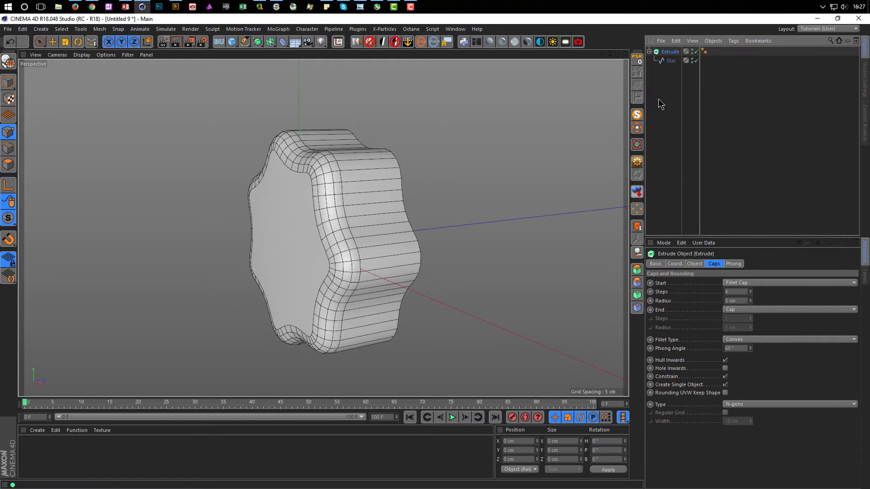
- Make the Extrude object editable and delete its three polygon selection tags
{"action": "key", "text": "c"}
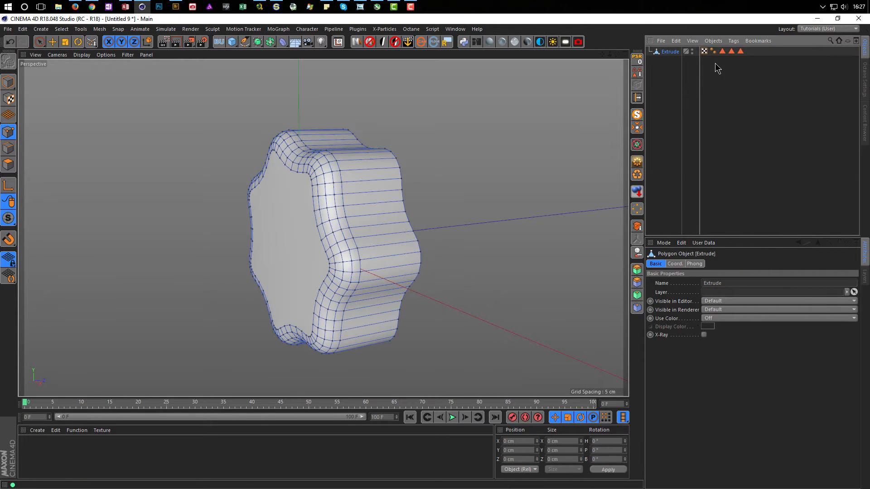
{"action": "left_click_drag", "start_coordinate": [719, 47], "coordinate": [775, 59]}
{"action": "key", "text": "Delete"}
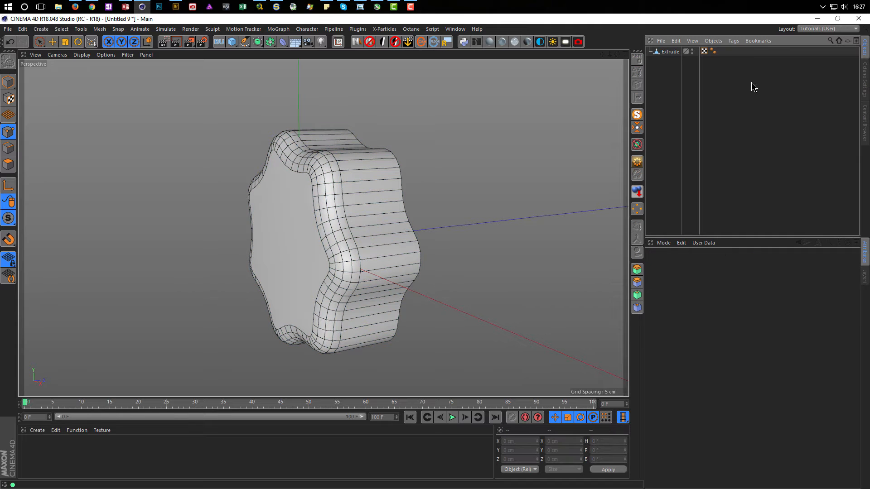
- Rename the polygon object to "Nose"
{"action": "double_click", "coordinate": [671, 51]}
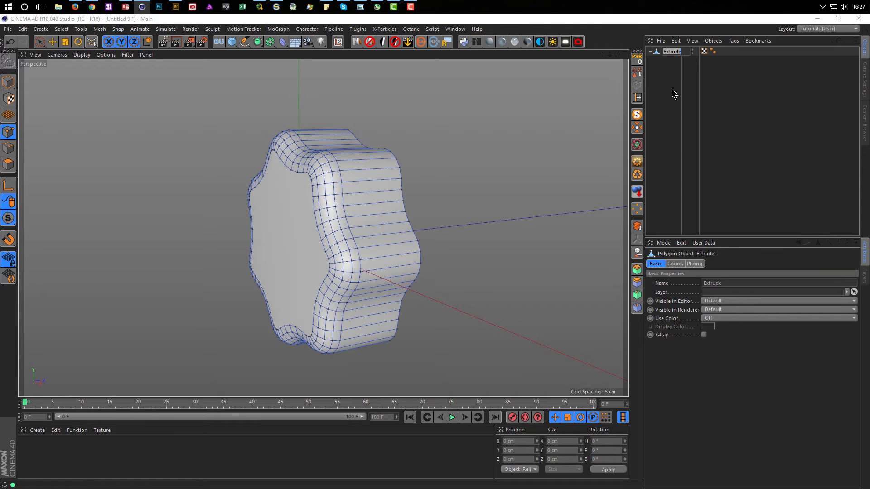
{"action": "type", "text": "Nose"}
{"action": "key", "text": "Return"}
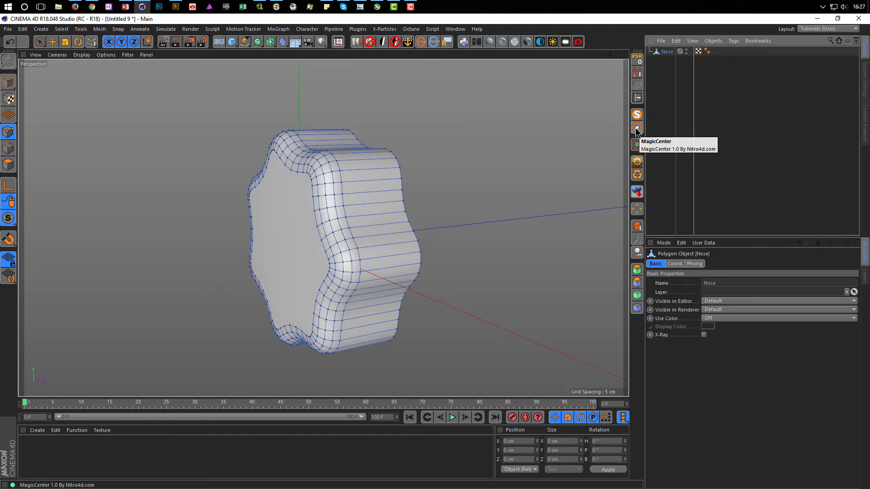
{"action": "left_click_drag", "start_coordinate": [339, 181], "coordinate": [338, 210], "text": "alt"}
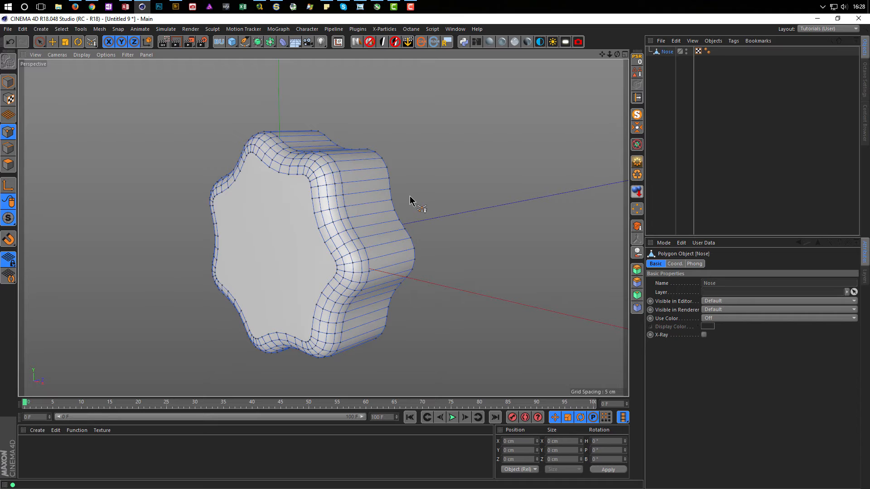
- Save the project under the file name "nose"
{"action": "key", "text": "ctrl+s"}
{"action": "type", "text": "nose"}
{"action": "key", "text": "Return"}
{"action": "left_click_drag", "start_coordinate": [346, 213], "coordinate": [306, 197], "text": "alt"}
{"action": "middle_click_drag", "start_coordinate": [306, 196], "coordinate": [383, 178], "text": "alt"}
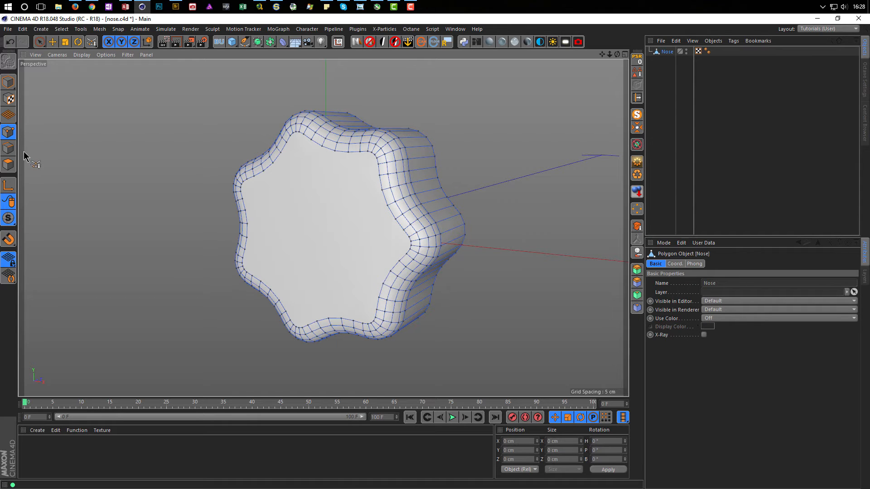
- Select the flat front cap polygons of the Nose object and inner-extrude them with an offset of about 1 cm
{"action": "left_click", "coordinate": [8, 165]}
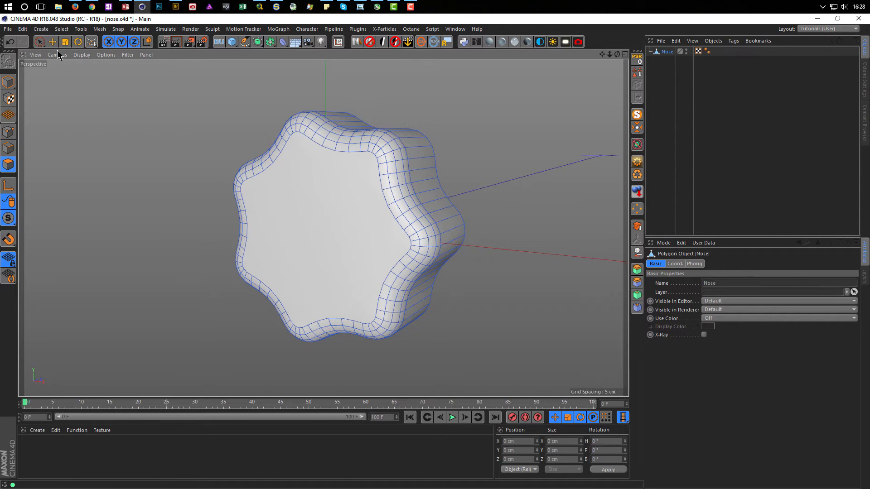
{"action": "left_click", "coordinate": [39, 41]}
{"action": "double_click", "coordinate": [354, 233]}
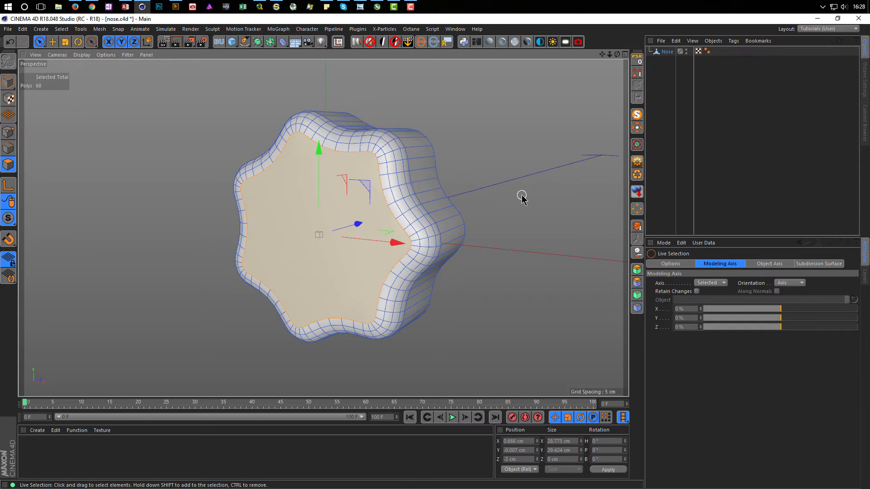
{"action": "key", "text": "i"}
{"action": "left_click_drag", "start_coordinate": [521, 216], "coordinate": [553, 216]}
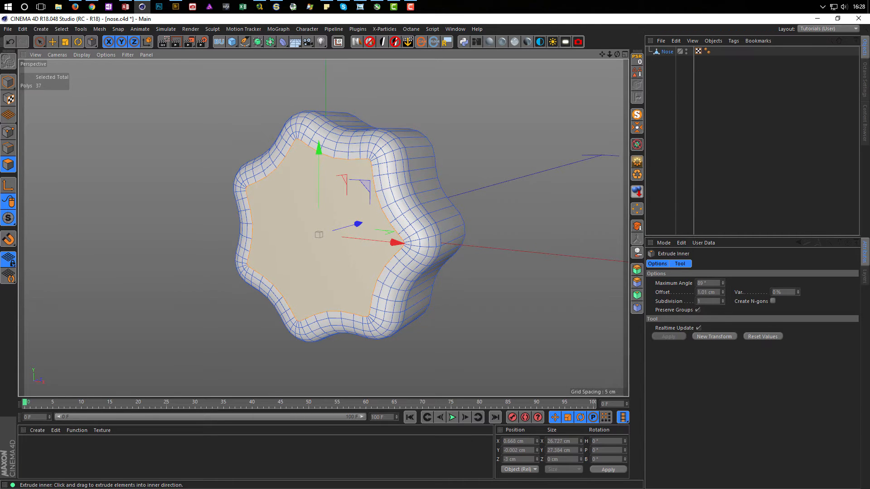
- Inner-extrude the front cap again by about 1 cm, reshape its boundary points into a circle and scale it to about 22 cm across
{"action": "left_click_drag", "start_coordinate": [548, 216], "coordinate": [549, 215]}
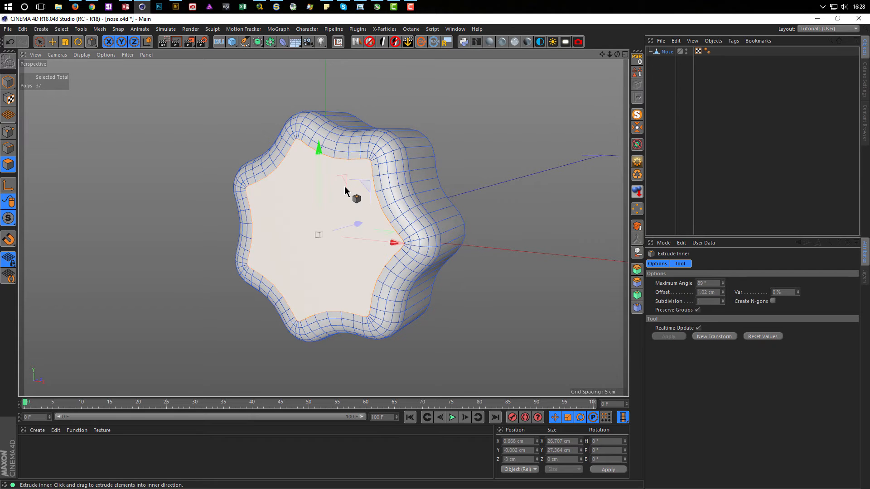
{"action": "left_click", "coordinate": [9, 133]}
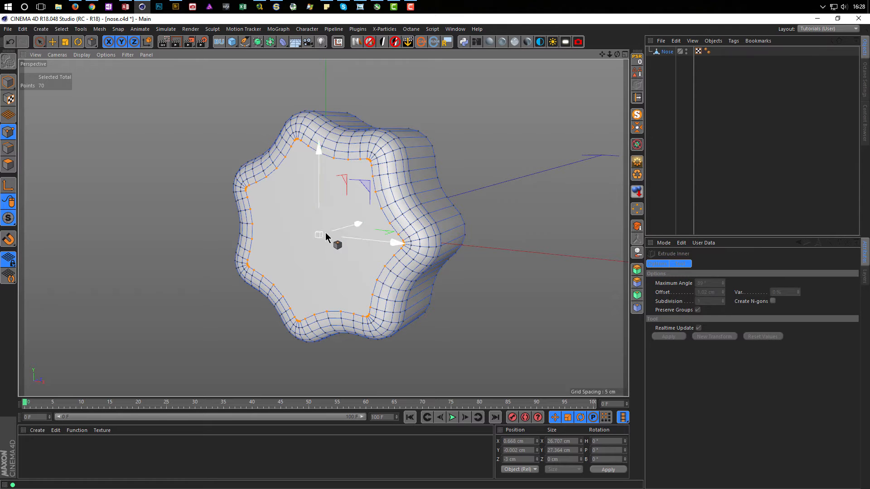
{"action": "left_click", "coordinate": [637, 209]}
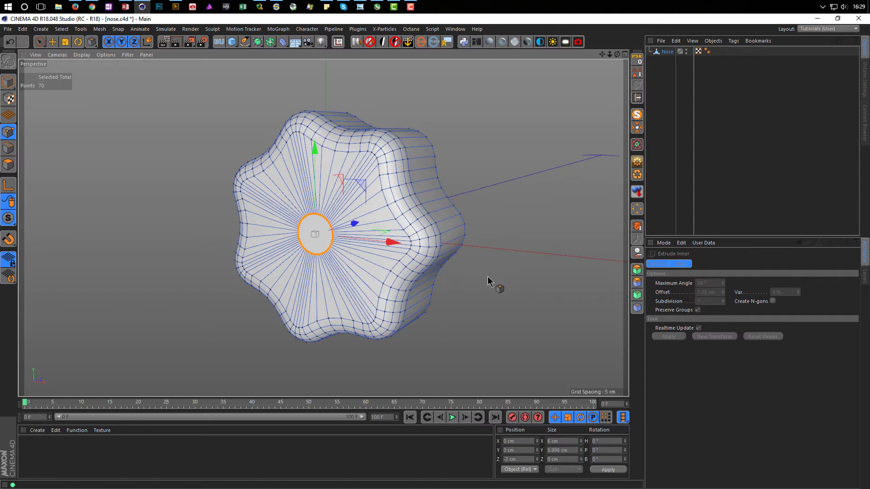
{"action": "key", "text": "t"}
{"action": "left_click_drag", "start_coordinate": [477, 295], "coordinate": [770, 276]}
{"action": "left_click_drag", "start_coordinate": [315, 224], "coordinate": [320, 224]}
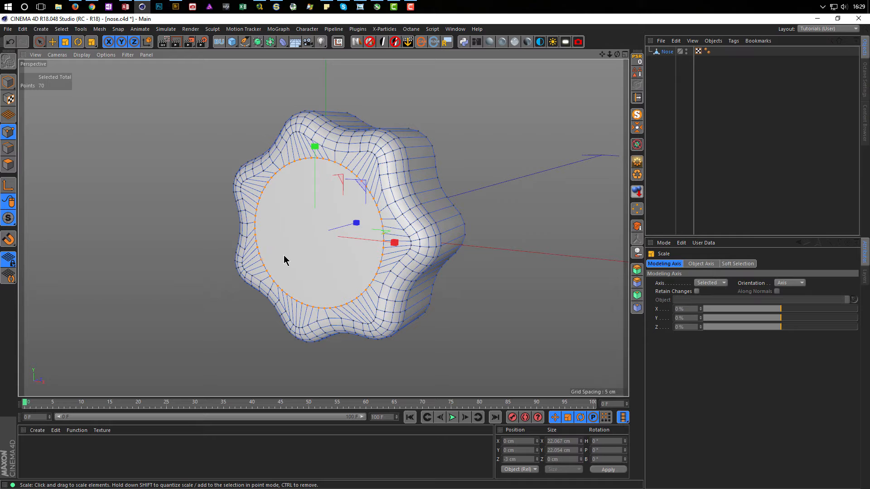
- Inner-extrude the circular front cap polygons by about 7 cm, and once more by about 0.3 cm
{"action": "left_click", "coordinate": [8, 164]}
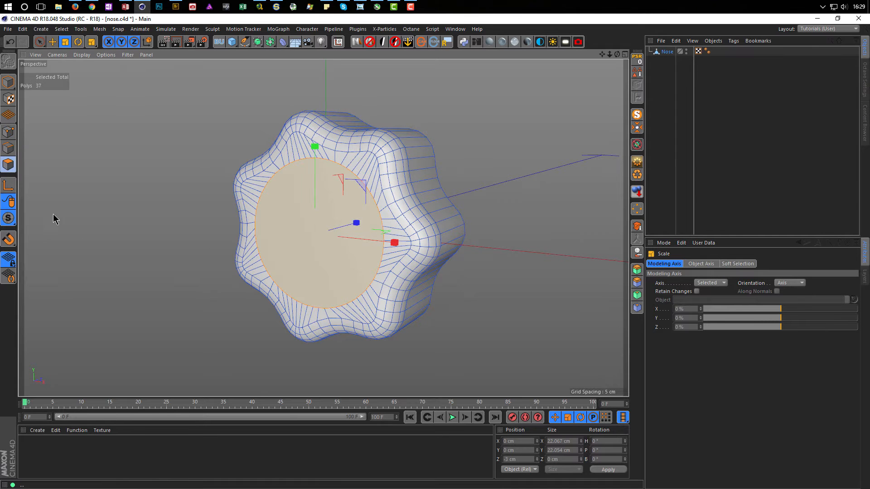
{"action": "key", "text": "i"}
{"action": "left_click_drag", "start_coordinate": [547, 317], "coordinate": [603, 318]}
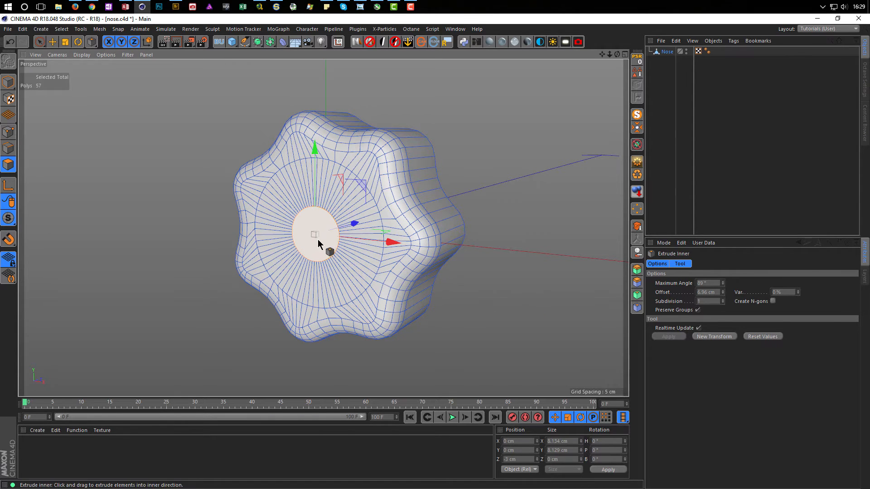
{"action": "scroll", "coordinate": [313, 237], "scroll_direction": "up", "scroll_amount": 5}
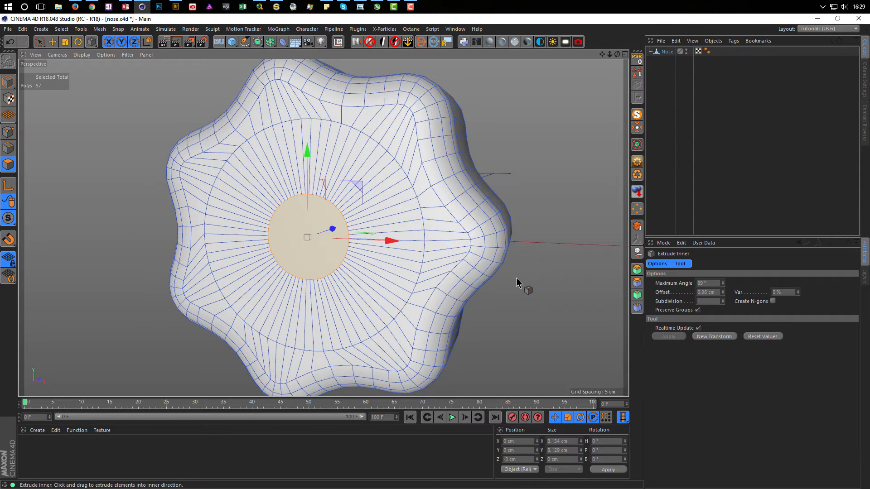
{"action": "left_click_drag", "start_coordinate": [545, 281], "coordinate": [552, 281]}
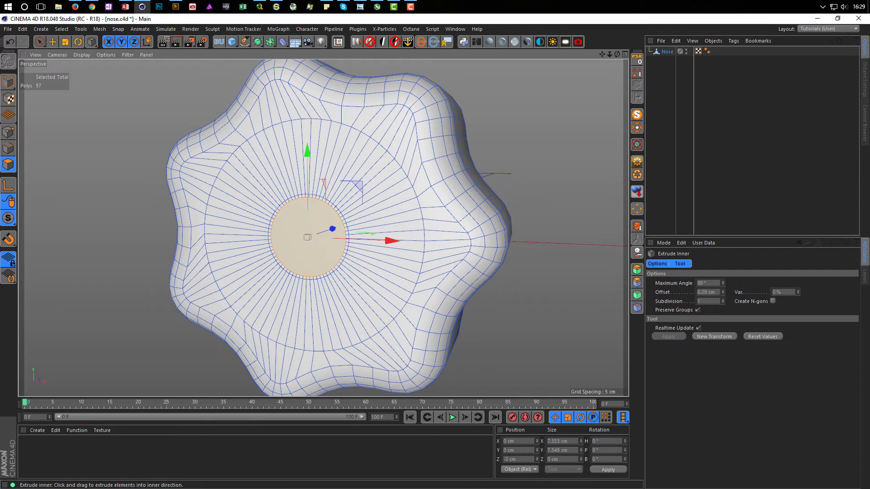
- Push the central disc backward along Z into the part to form a round recess, and clear the selection
{"action": "left_click_drag", "start_coordinate": [350, 282], "coordinate": [381, 272], "text": "alt"}
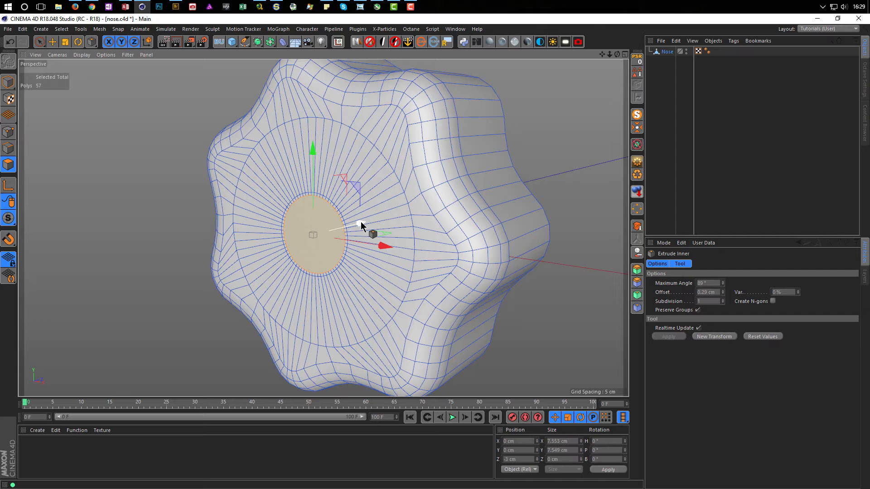
{"action": "left_click_drag", "start_coordinate": [361, 222], "coordinate": [297, 233]}
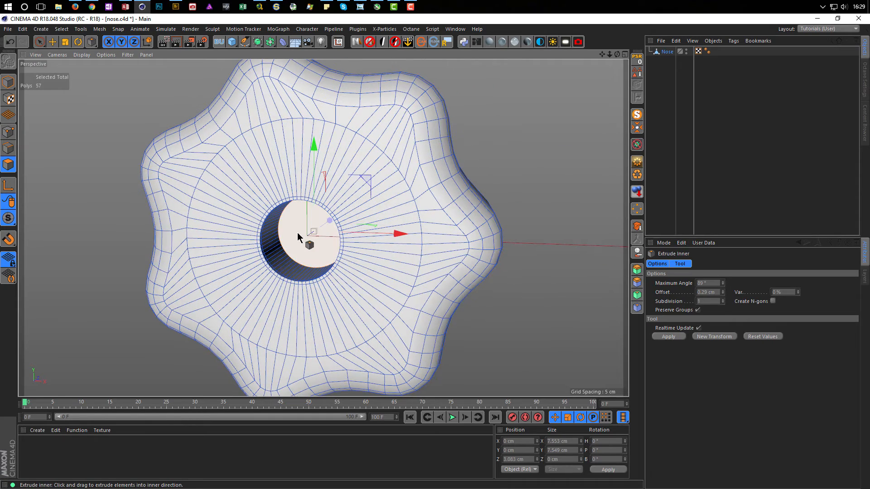
{"action": "key", "text": "ctrl+shift+a"}
- Select the flat back cap polygons of the Nose and inner-extrude them twice, by about 1.6 cm and about 0.9 cm
{"action": "left_click_drag", "start_coordinate": [356, 267], "coordinate": [335, 272], "text": "alt"}
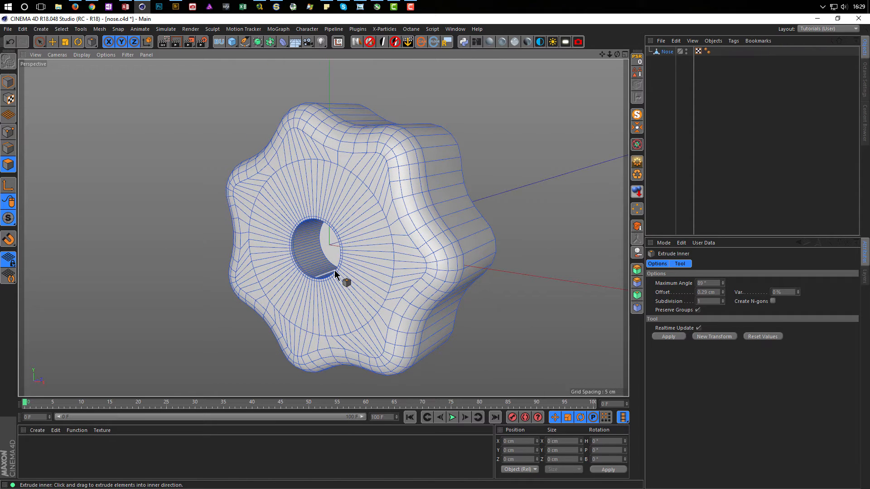
{"action": "left_click_drag", "start_coordinate": [425, 271], "coordinate": [390, 260], "text": "alt"}
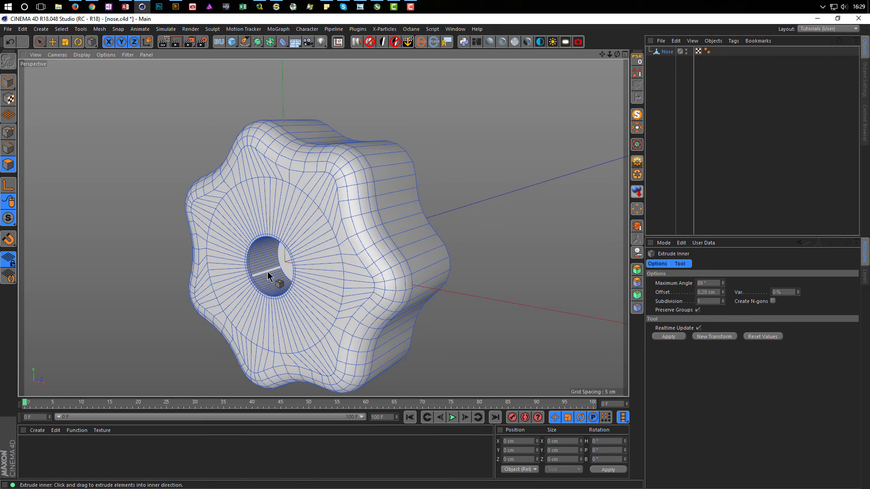
{"action": "scroll", "coordinate": [272, 263], "scroll_direction": "up", "scroll_amount": 3}
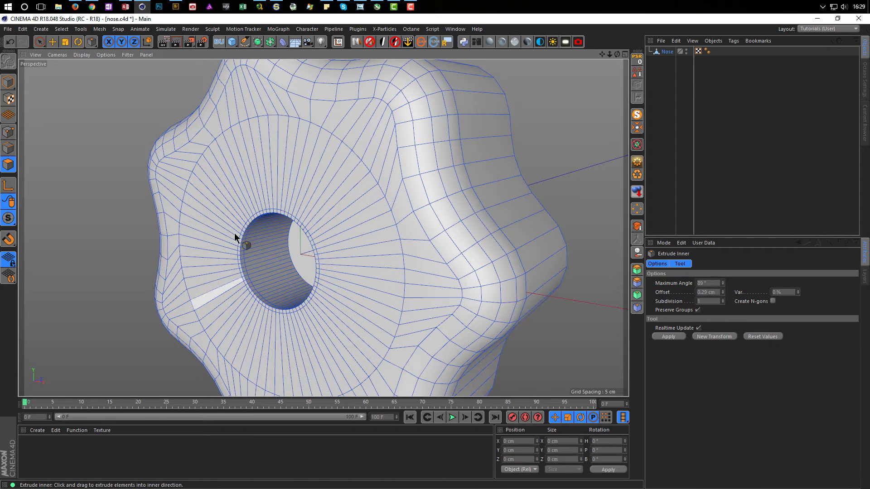
{"action": "scroll", "coordinate": [372, 283], "scroll_direction": "down", "scroll_amount": 3}
{"action": "left_click_drag", "start_coordinate": [375, 285], "coordinate": [269, 287], "text": "alt"}
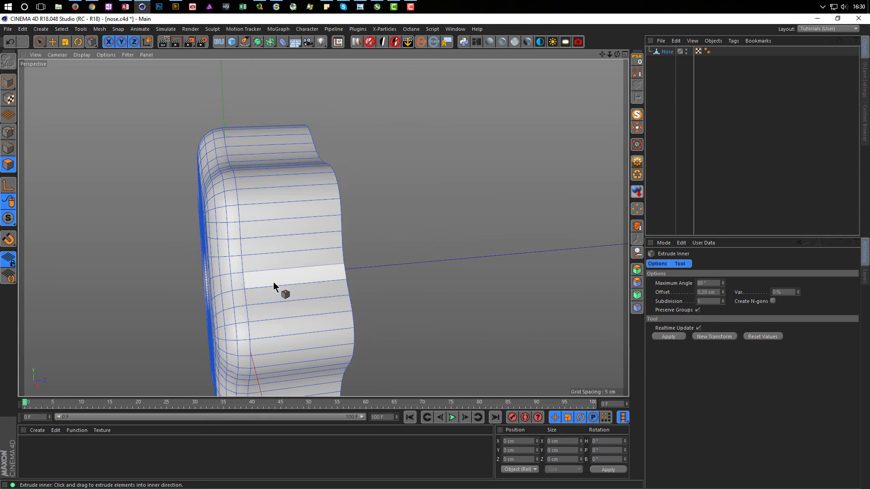
{"action": "left_click_drag", "start_coordinate": [303, 265], "coordinate": [394, 264], "text": "alt"}
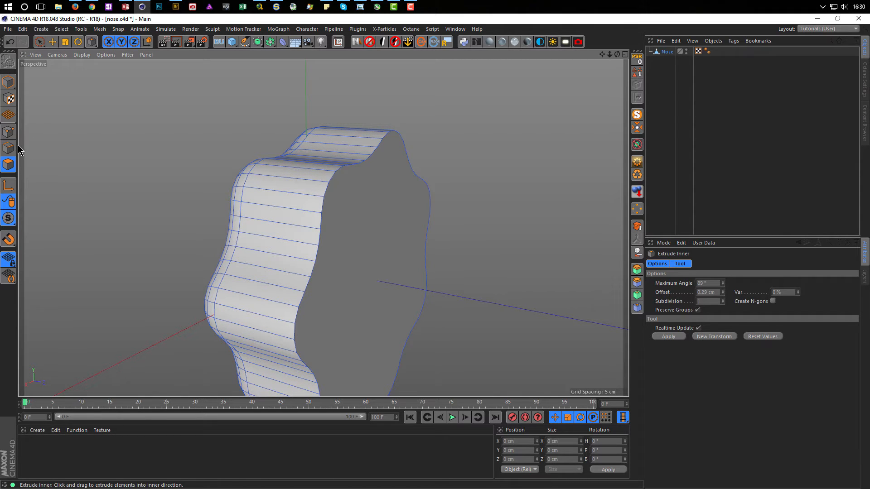
{"action": "key", "text": "space"}
{"action": "left_click", "coordinate": [390, 259]}
{"action": "left_click_drag", "start_coordinate": [390, 259], "coordinate": [533, 277], "text": "alt"}
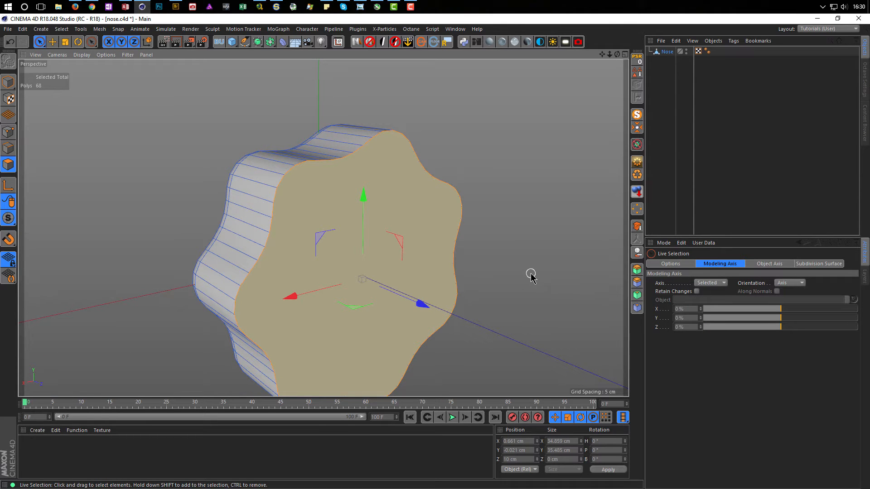
{"action": "key", "text": "space"}
{"action": "left_click_drag", "start_coordinate": [524, 264], "coordinate": [538, 264]}
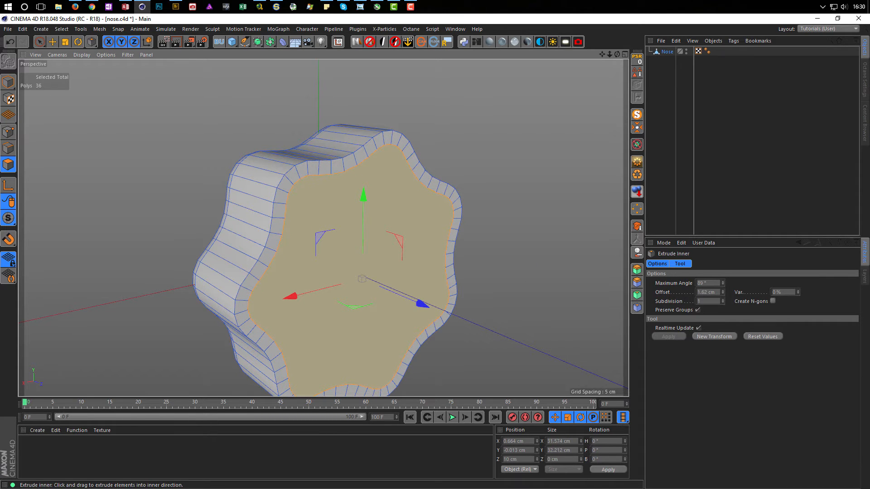
{"action": "left_click_drag", "start_coordinate": [529, 257], "coordinate": [543, 258]}
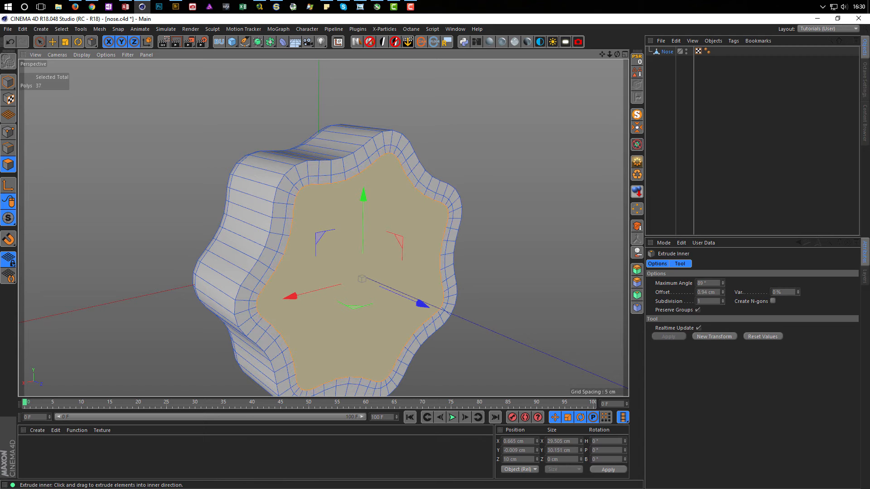
- Reshape the boundary points of the inner back cap into a circle and scale it to about 23.5 cm across
{"action": "left_click", "coordinate": [9, 135]}
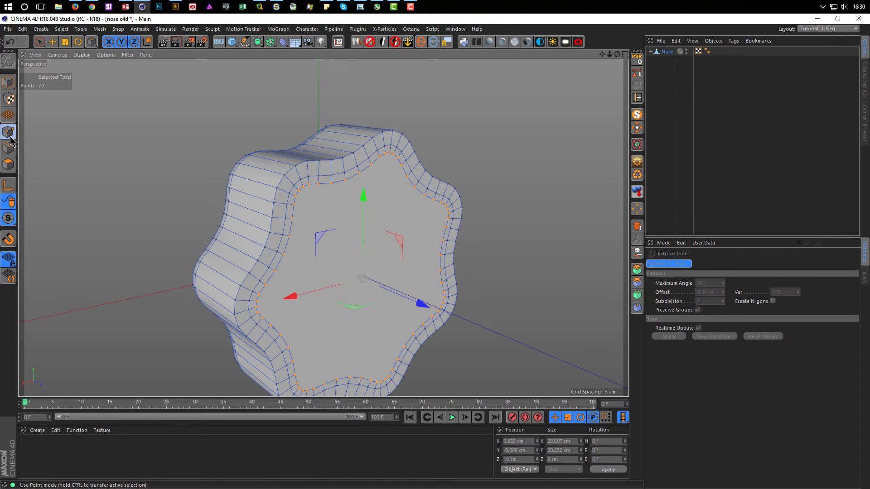
{"action": "left_click", "coordinate": [636, 209]}
{"action": "key", "text": "t"}
{"action": "left_click_drag", "start_coordinate": [516, 290], "coordinate": [644, 289]}
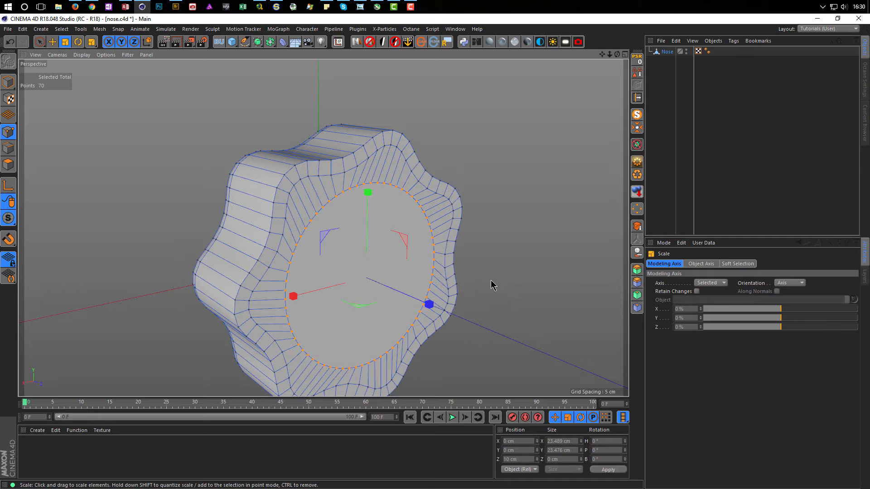
- Inner-extrude the circular back cap polygons by about 7.2 cm and delete the remaining central disc to open a hole
{"action": "left_click", "coordinate": [9, 165]}
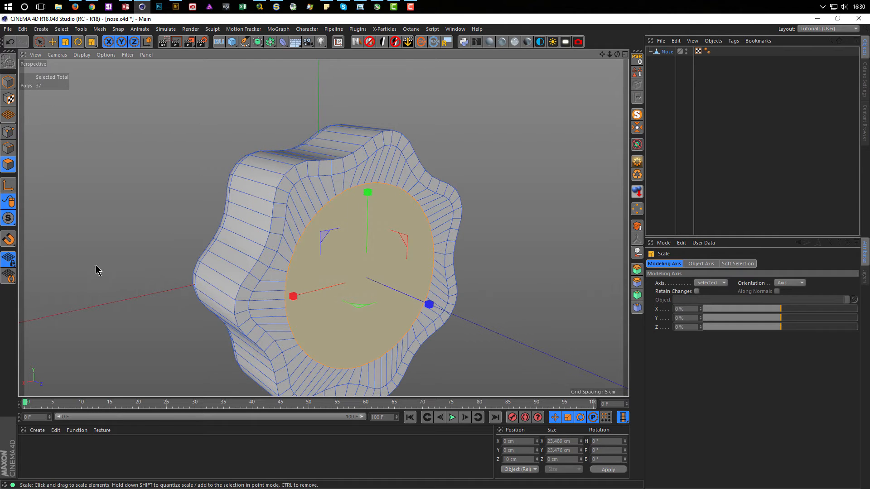
{"action": "key", "text": "i"}
{"action": "left_click_drag", "start_coordinate": [571, 293], "coordinate": [607, 293]}
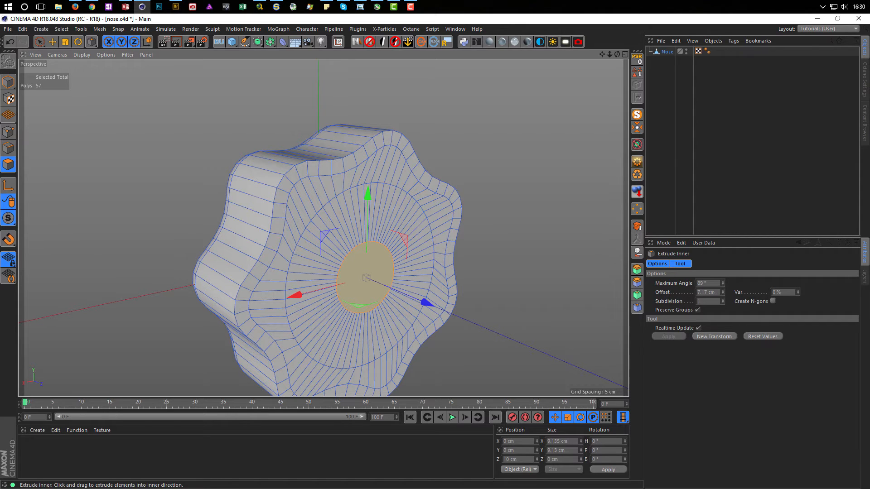
{"action": "key", "text": "Delete"}
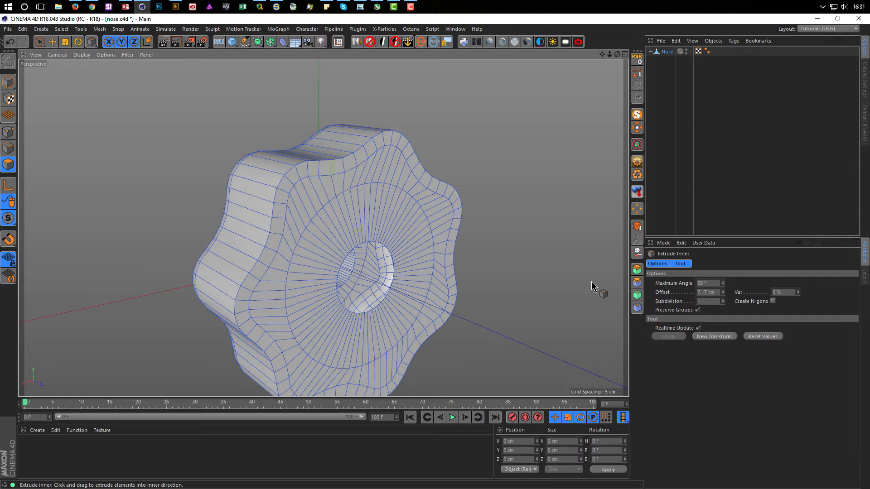
- Select the back hole's rim edge loop, scale it to about 8.8 cm across and extrude it outward to about Z 14.7 cm as a tube
{"action": "left_click", "coordinate": [9, 148]}
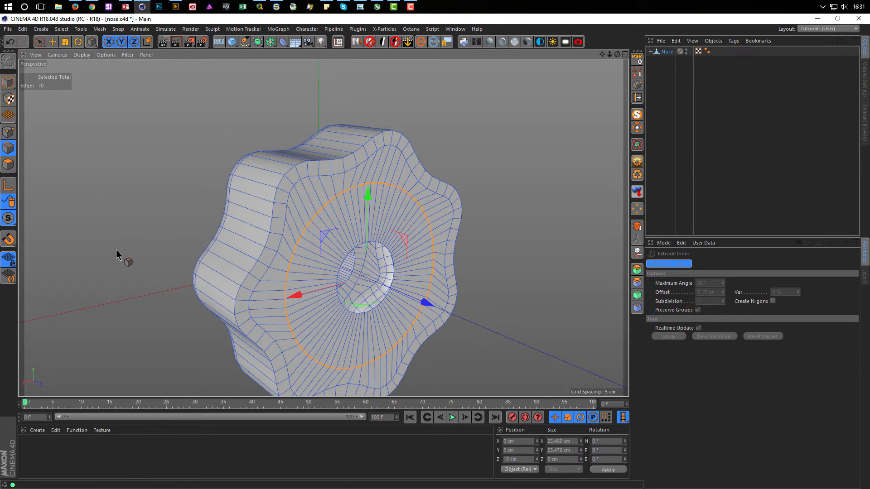
{"action": "key", "text": "u"}
{"action": "key", "text": "l"}
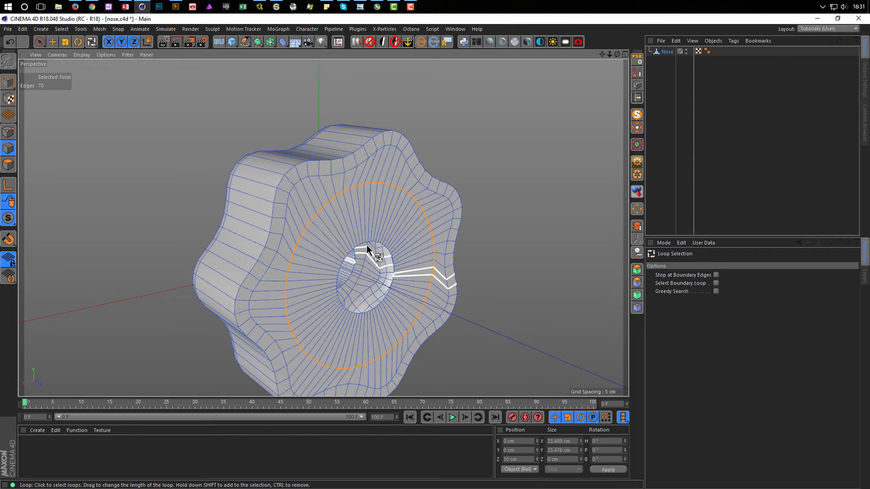
{"action": "scroll", "coordinate": [367, 248], "scroll_direction": "up", "scroll_amount": 5}
{"action": "left_click", "coordinate": [415, 250]}
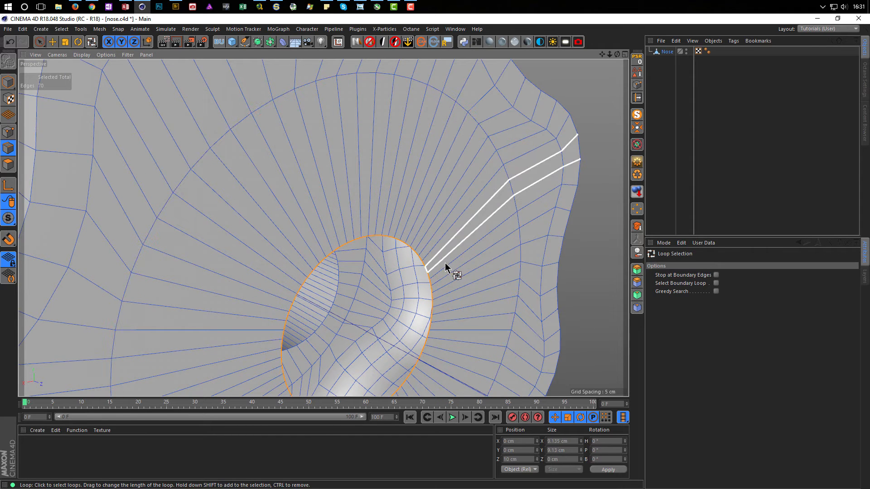
{"action": "scroll", "coordinate": [445, 267], "scroll_direction": "down", "scroll_amount": 5}
{"action": "left_click_drag", "start_coordinate": [402, 287], "coordinate": [378, 295], "text": "alt"}
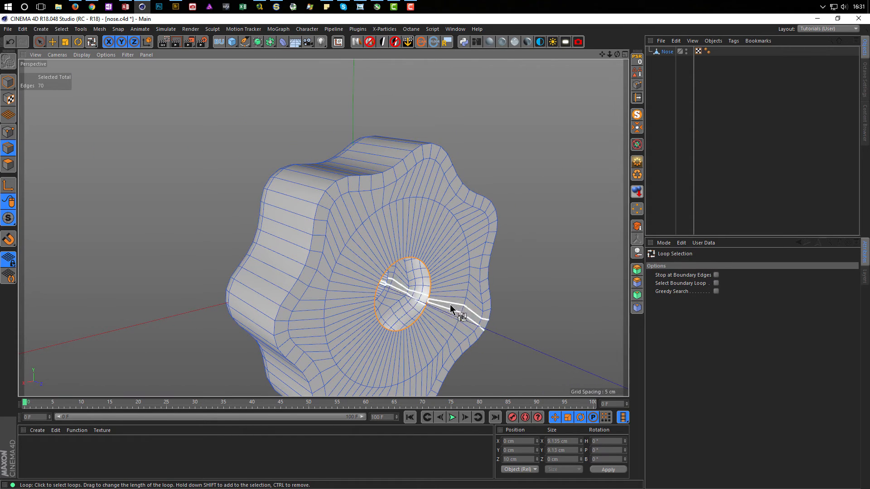
{"action": "key", "text": "t"}
{"action": "left_click_drag", "start_coordinate": [539, 273], "coordinate": [528, 276]}
{"action": "key", "text": "e"}
{"action": "left_click_drag", "start_coordinate": [469, 319], "coordinate": [498, 334]}
- Scale the tube's end rim inward to about 7.5 cm for wall thickness and extend the inner wall back to about Z 1.2 cm
{"action": "key", "text": "t"}
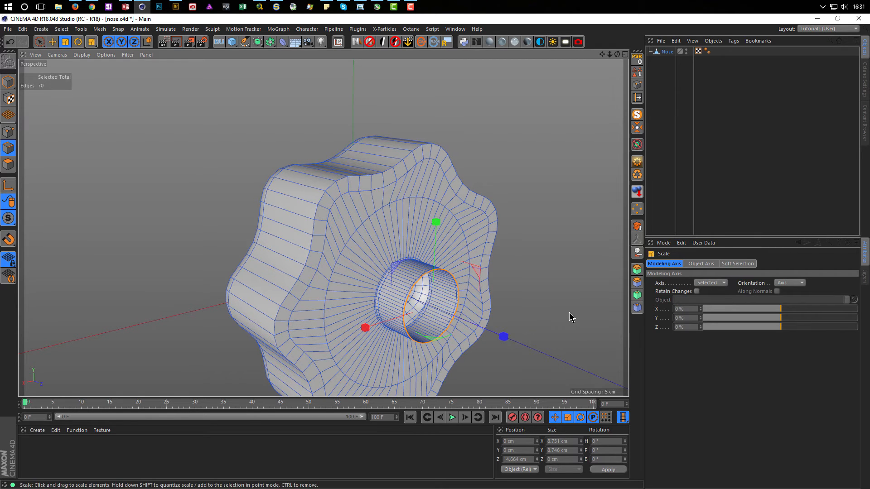
{"action": "left_click_drag", "start_coordinate": [569, 312], "coordinate": [325, 196]}
{"action": "key", "text": "e"}
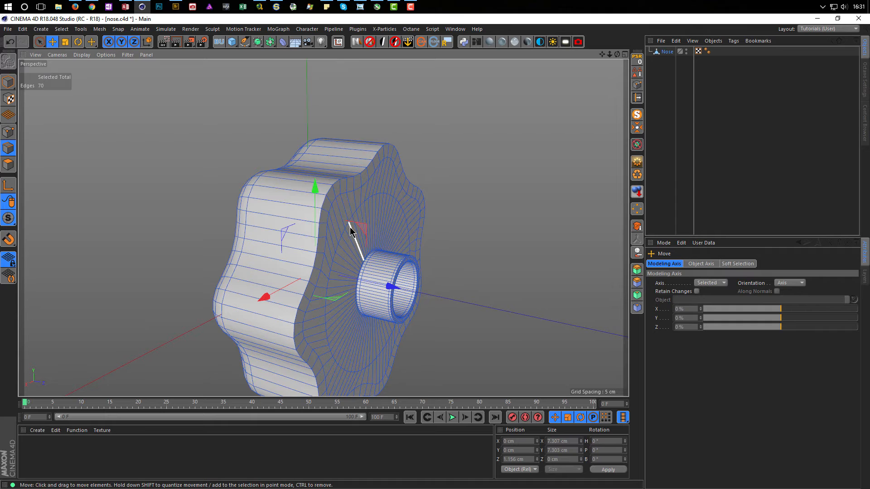
- Add a loop cut around the star-shaped side wall near its back edge, at an offset of about 14%
{"action": "left_click_drag", "start_coordinate": [316, 249], "coordinate": [301, 244], "text": "alt"}
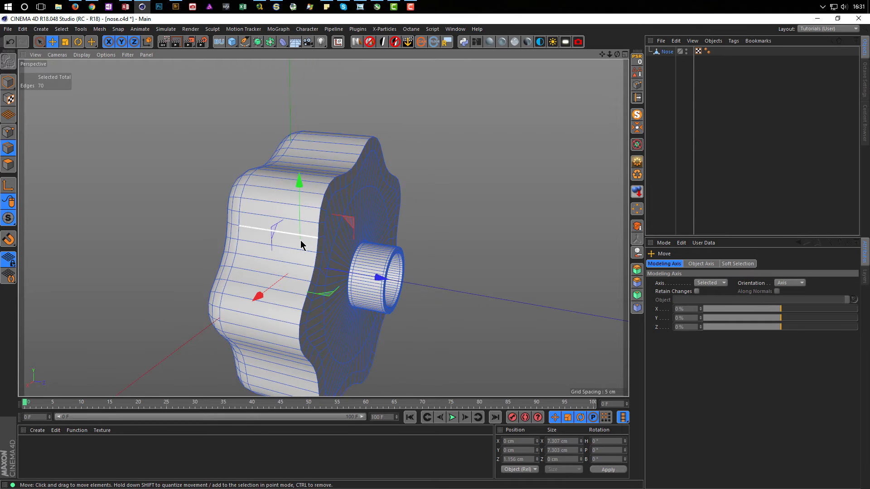
{"action": "key", "text": "k"}
{"action": "key", "text": "l"}
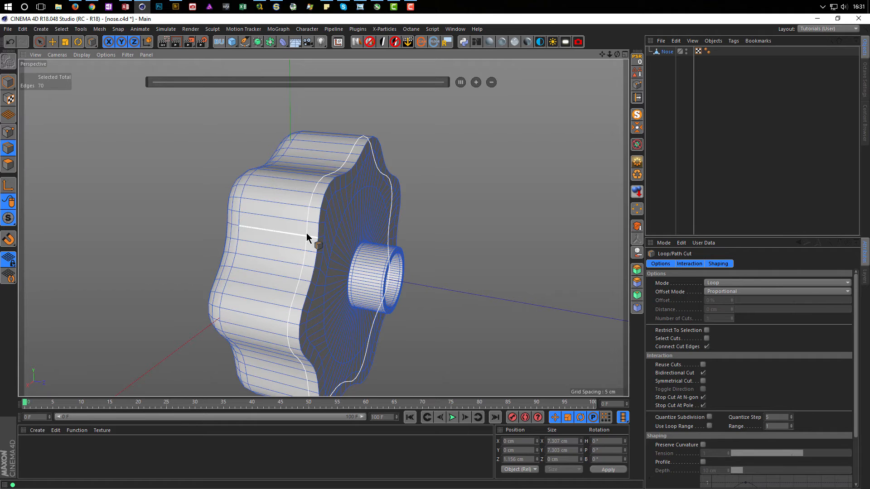
{"action": "left_click", "coordinate": [307, 238]}
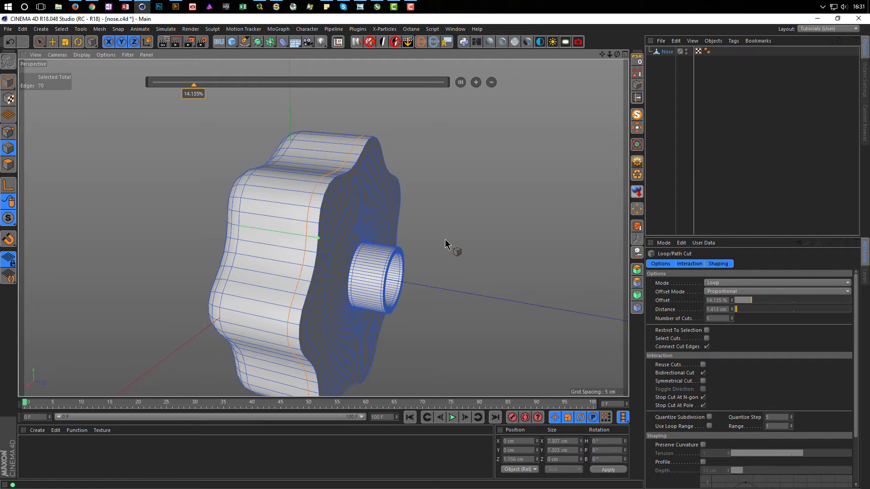
- Select the narrow polygon loop at the back edge of the star-shaped side wall and extrude it outward by 1.24 cm
{"action": "left_click", "coordinate": [9, 164]}
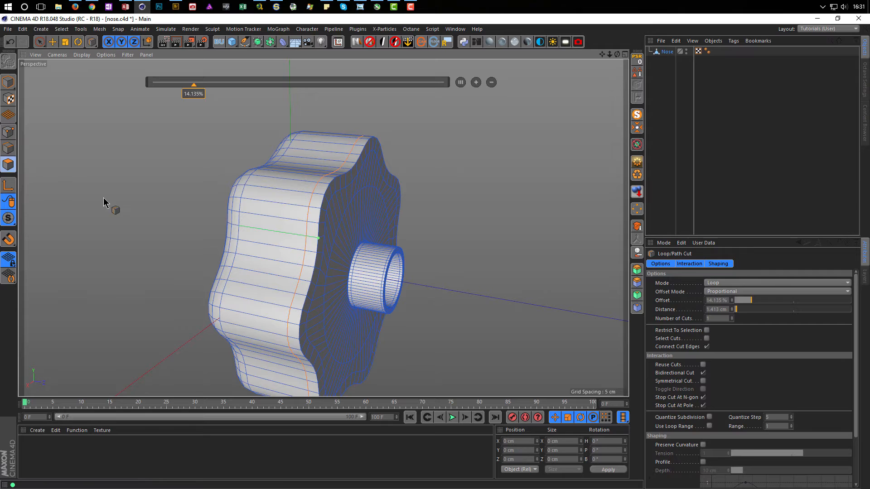
{"action": "key", "text": "u"}
{"action": "key", "text": "l"}
{"action": "left_click", "coordinate": [321, 219]}
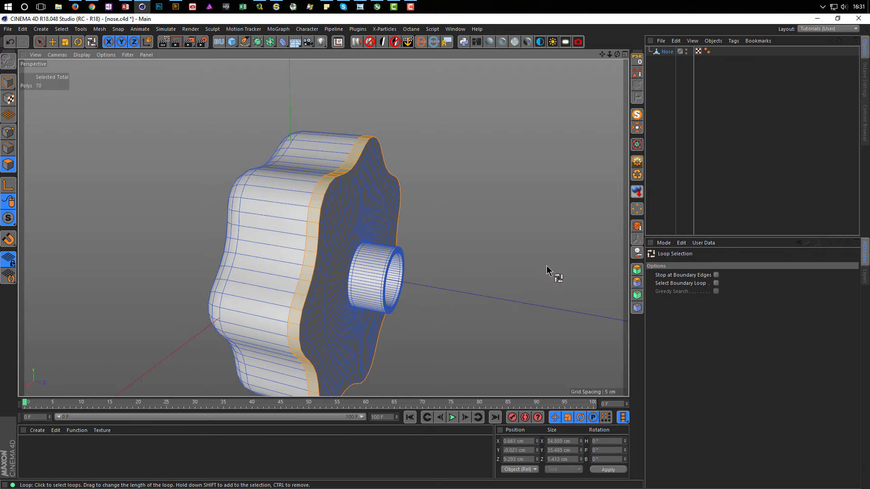
{"action": "key", "text": "d"}
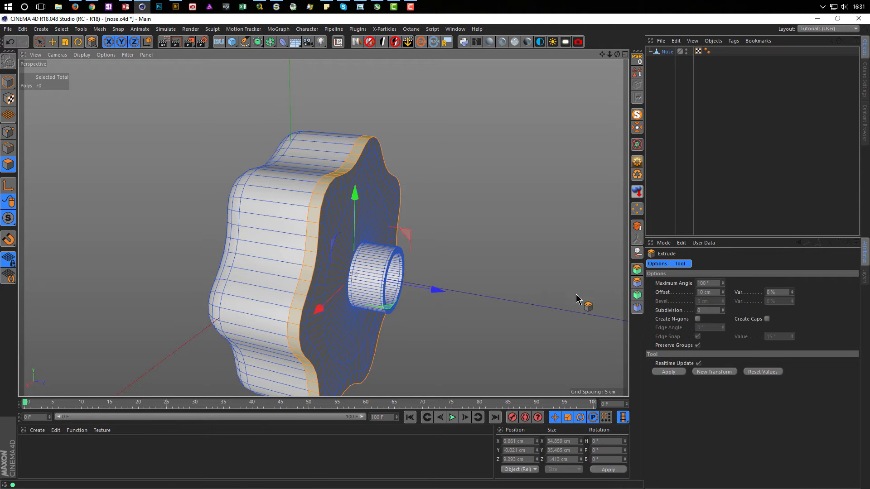
{"action": "left_click_drag", "start_coordinate": [455, 301], "coordinate": [230, 279]}
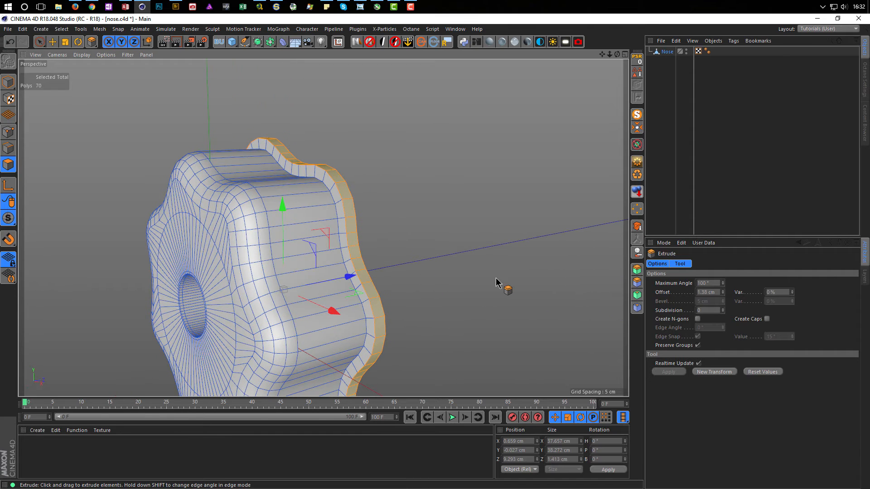
{"action": "left_click_drag", "start_coordinate": [722, 295], "coordinate": [722, 304]}
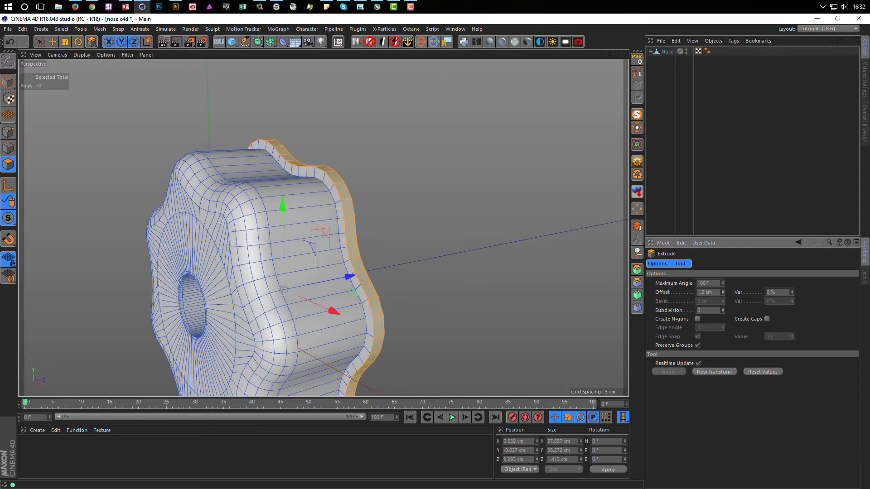
{"action": "left_click_drag", "start_coordinate": [722, 305], "coordinate": [721, 296]}
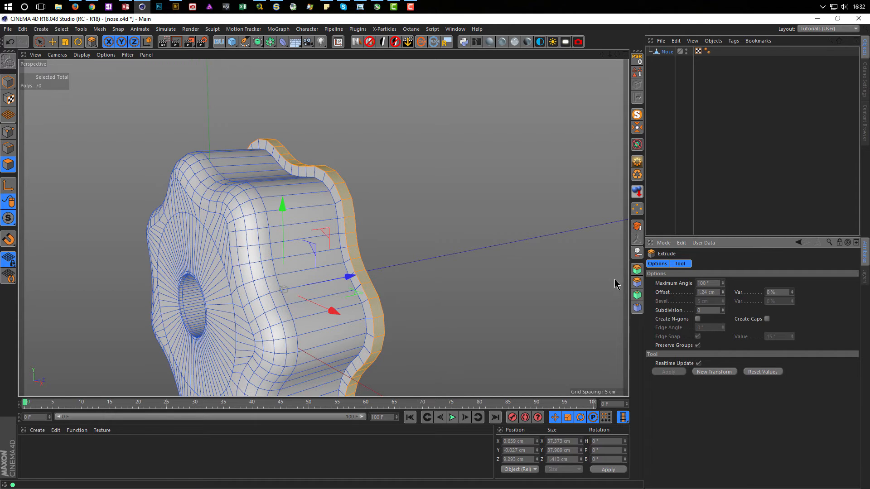
- Select the edge loops bordering the extruded back rim and bevel them in Solid mode with a 0.2 cm offset
{"action": "left_click", "coordinate": [14, 151]}
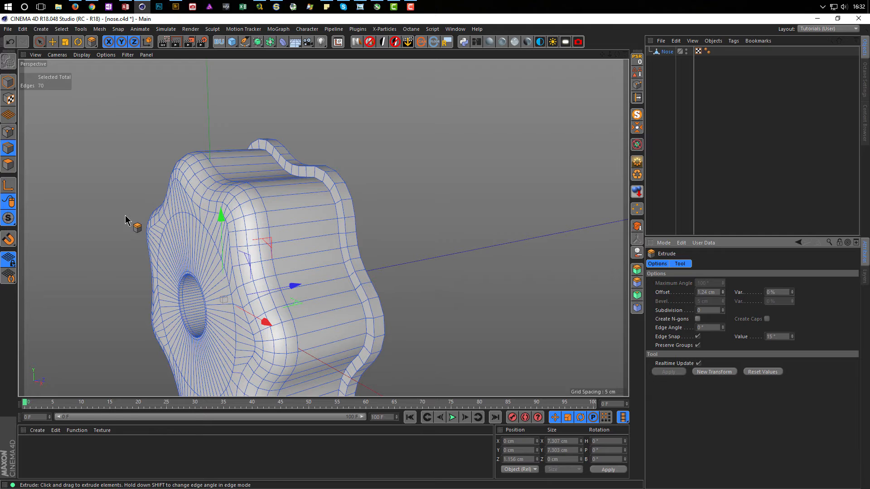
{"action": "key", "text": "u"}
{"action": "key", "text": "l"}
{"action": "left_click", "coordinate": [332, 183]}
{"action": "mouse_move", "coordinate": [333, 186]}
{"action": "left_mouse_down", "text": "alt"}
{"action": "mouse_move", "coordinate": [398, 196]}
{"action": "mouse_move", "coordinate": [415, 188]}
{"action": "mouse_move", "coordinate": [301, 175]}
{"action": "mouse_move", "coordinate": [342, 190]}
{"action": "left_mouse_up", "text": "alt"}
{"action": "left_click", "coordinate": [360, 183], "text": "shift"}
{"action": "left_click_drag", "start_coordinate": [383, 186], "coordinate": [462, 182], "text": "alt"}
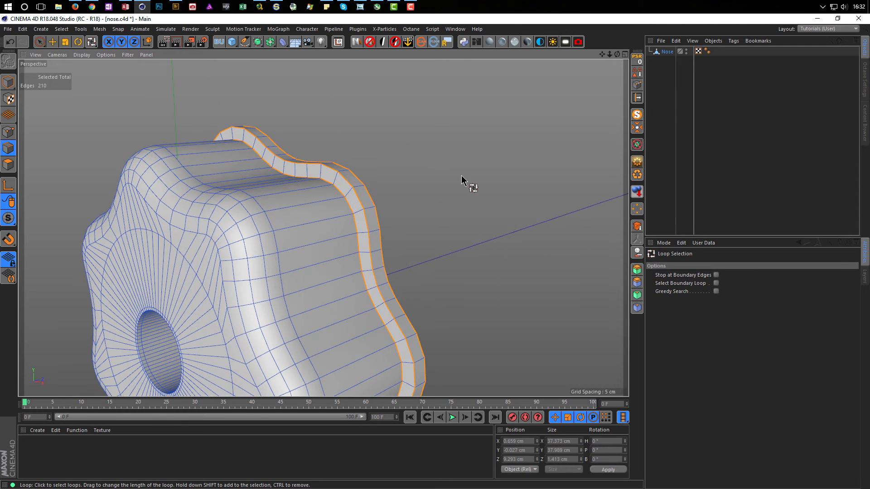
{"action": "key", "text": "m"}
{"action": "key", "text": "s"}
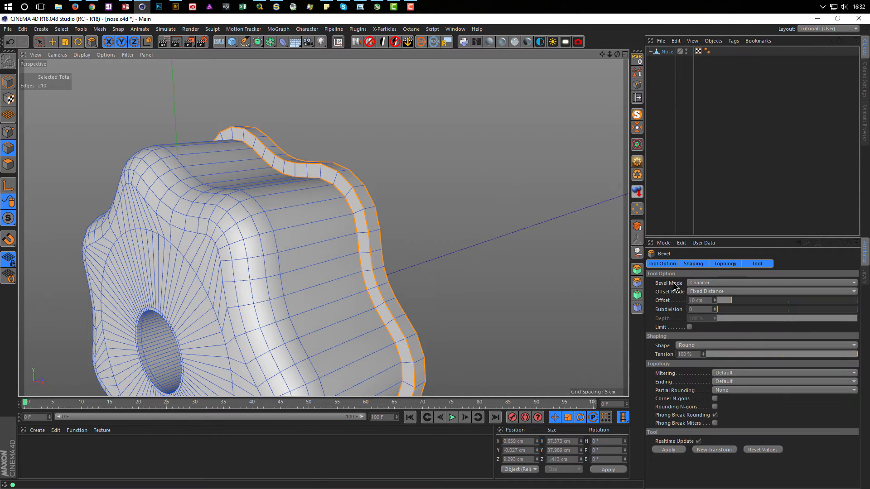
{"action": "left_click", "coordinate": [711, 301]}
{"action": "type", "text": "2"}
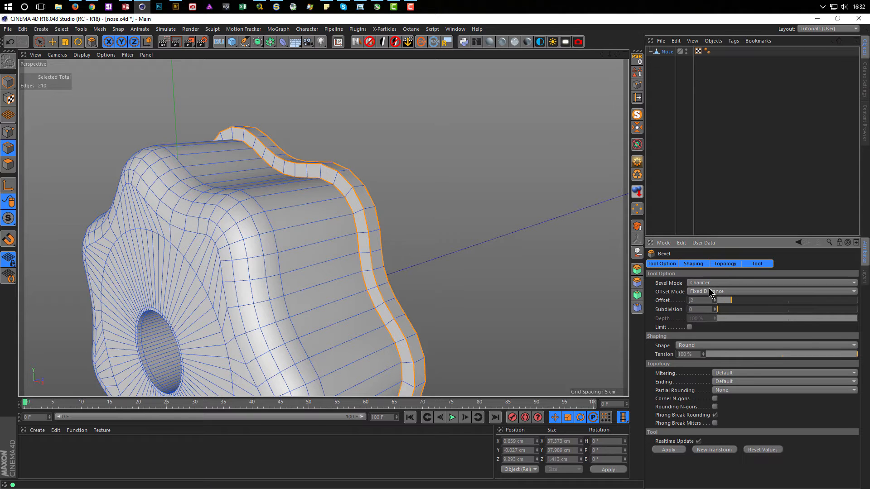
{"action": "left_click", "coordinate": [709, 289]}
{"action": "left_click", "coordinate": [709, 303]}
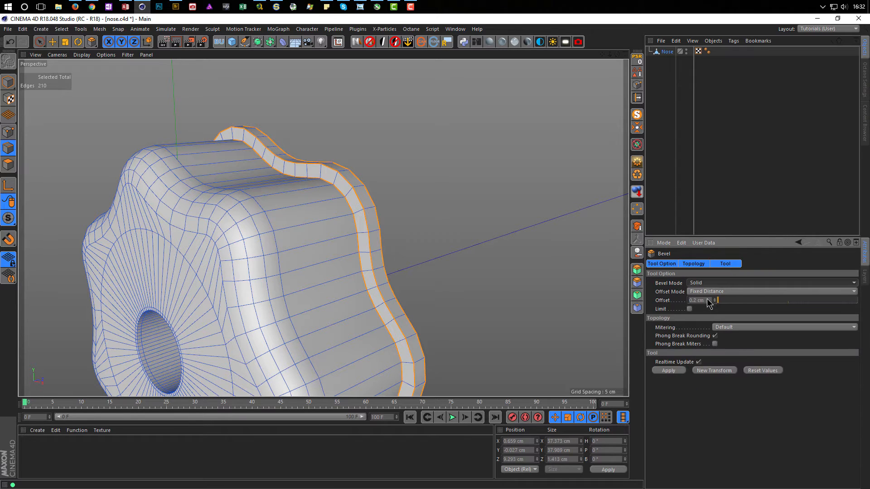
{"action": "left_click", "coordinate": [673, 371]}
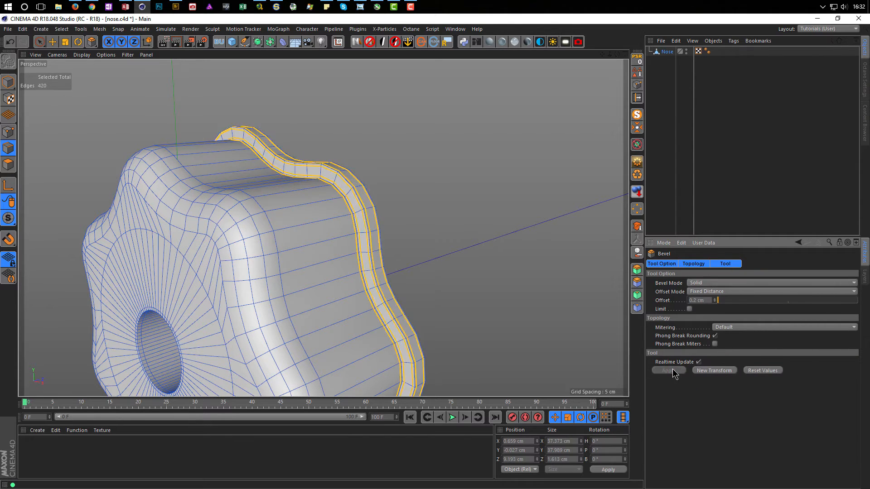
- Place the Nose object under a Subdivision Surface and switch the viewport wireframe to isoparms
{"action": "left_click", "coordinate": [8, 82]}
{"action": "scroll", "coordinate": [399, 236], "scroll_direction": "down", "scroll_amount": 5}
{"action": "left_click_drag", "start_coordinate": [301, 252], "coordinate": [498, 206], "text": "alt"}
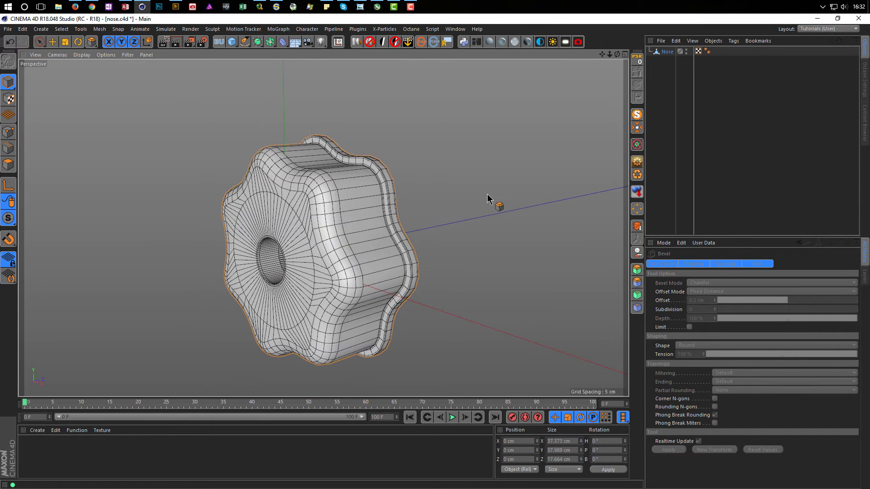
{"action": "left_click", "coordinate": [667, 52]}
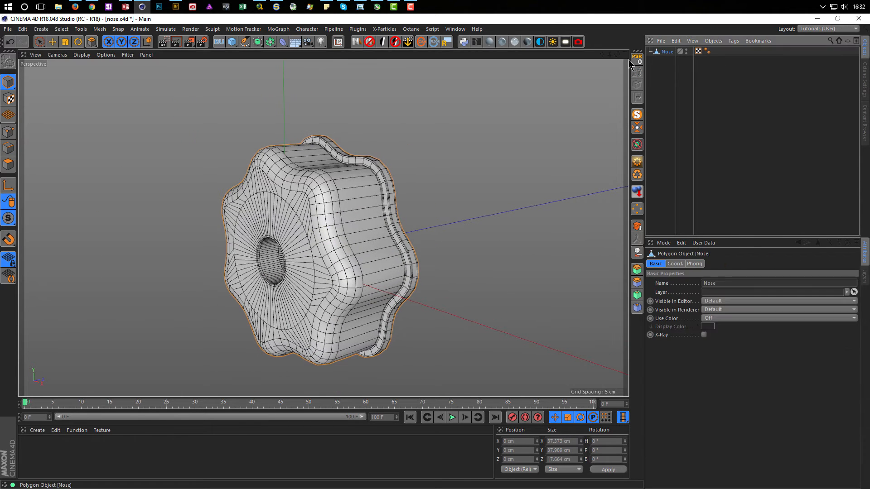
{"action": "left_click", "coordinate": [258, 41], "text": "alt"}
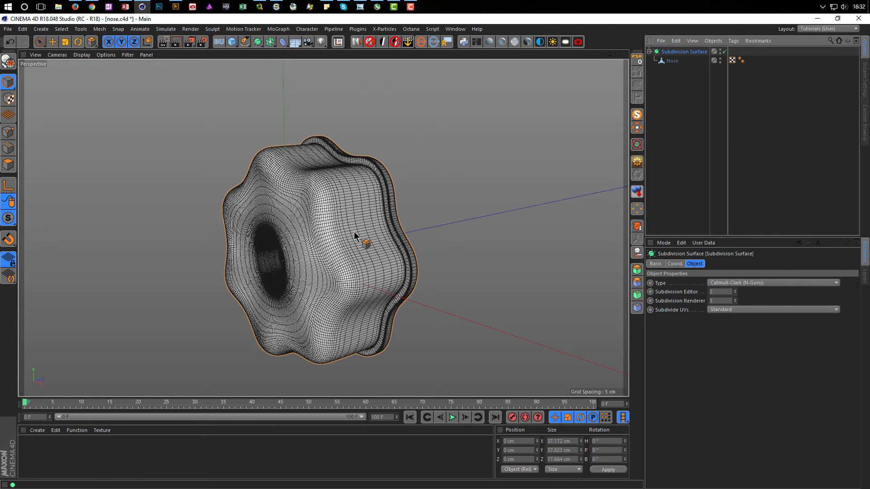
{"action": "key", "text": "n"}
{"action": "key", "text": "i"}
- Inspect the smoothed nose from the back and front, checking the rear tube, rim and central recess
{"action": "left_click_drag", "start_coordinate": [353, 232], "coordinate": [310, 228], "text": "alt"}
{"action": "right_click_drag", "start_coordinate": [347, 220], "coordinate": [431, 218], "text": "alt"}
{"action": "left_click_drag", "start_coordinate": [432, 218], "coordinate": [598, 221], "text": "alt"}
{"action": "right_click_drag", "start_coordinate": [547, 219], "coordinate": [391, 208], "text": "alt"}
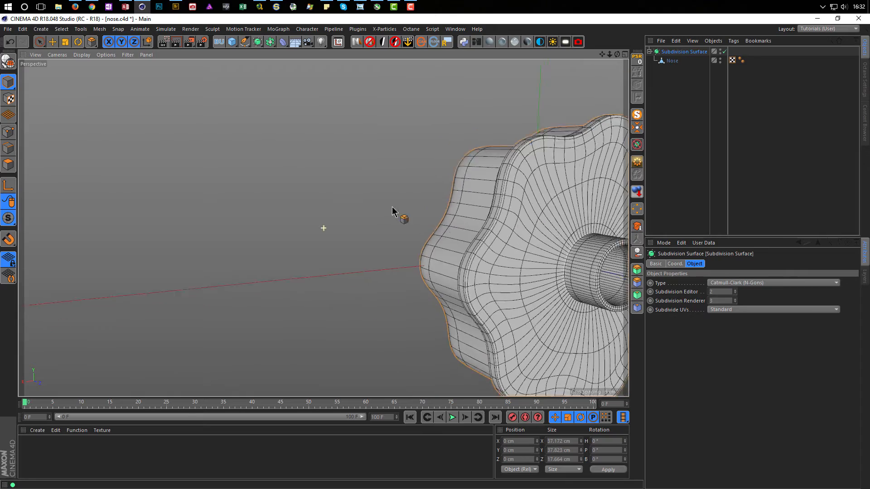
{"action": "middle_click_drag", "start_coordinate": [499, 234], "coordinate": [334, 203], "text": "alt"}
{"action": "left_click_drag", "start_coordinate": [333, 203], "coordinate": [281, 197], "text": "alt"}
{"action": "middle_click_drag", "start_coordinate": [311, 201], "coordinate": [391, 197], "text": "alt"}
{"action": "left_click_drag", "start_coordinate": [391, 200], "coordinate": [316, 206], "text": "alt"}
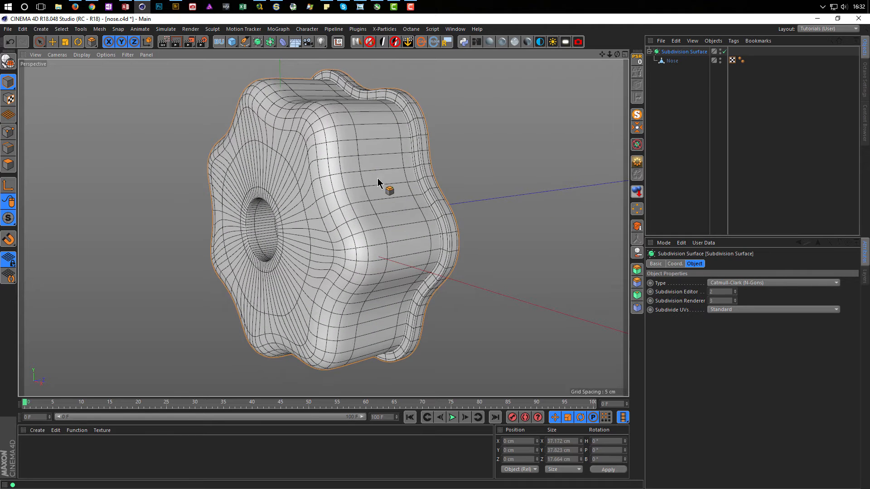
- Maximize the side viewport and change its camera from Left to Right, framing the whole nose
{"action": "middle_click", "coordinate": [368, 208]}
{"action": "middle_click", "coordinate": [237, 306]}
{"action": "right_click_drag", "start_coordinate": [309, 234], "coordinate": [457, 225], "text": "alt"}
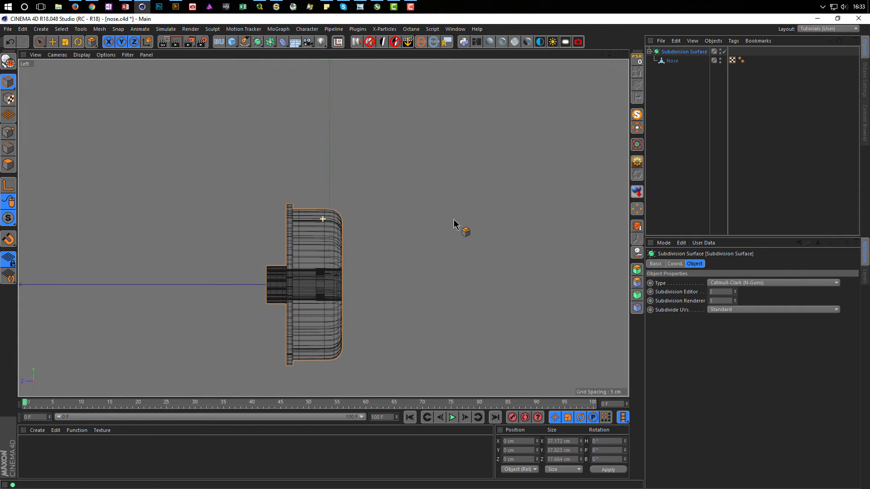
{"action": "left_click", "coordinate": [79, 56]}
{"action": "mouse_move", "coordinate": [58, 55]}
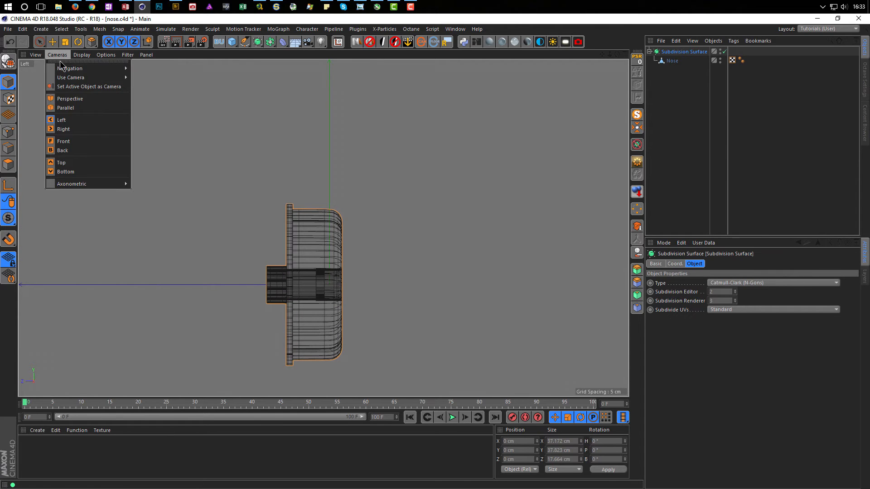
{"action": "left_click", "coordinate": [64, 130]}
{"action": "right_click_drag", "start_coordinate": [331, 232], "coordinate": [471, 204], "text": "alt"}
{"action": "scroll", "coordinate": [338, 251], "scroll_direction": "down", "scroll_amount": 3}
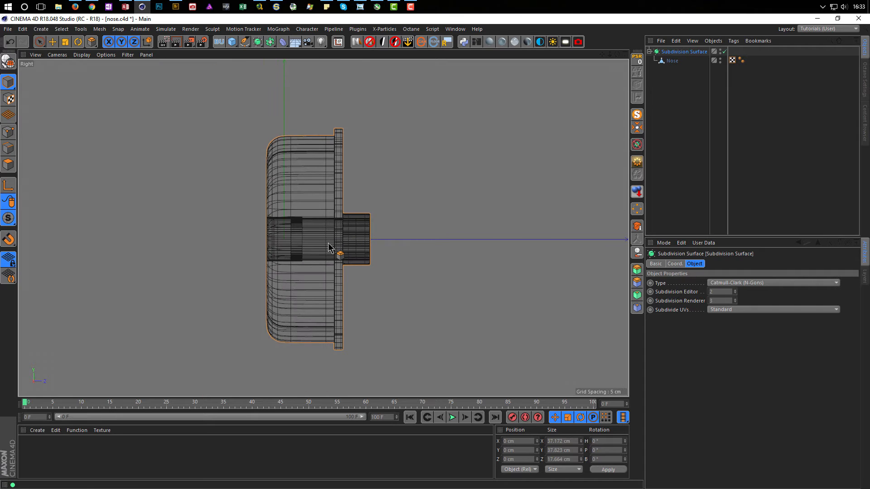
- Select all of the Nose's back points, including the rim and tube, and move them about 3 cm toward the front along Z
{"action": "left_click", "coordinate": [672, 60]}
{"action": "left_click", "coordinate": [8, 132]}
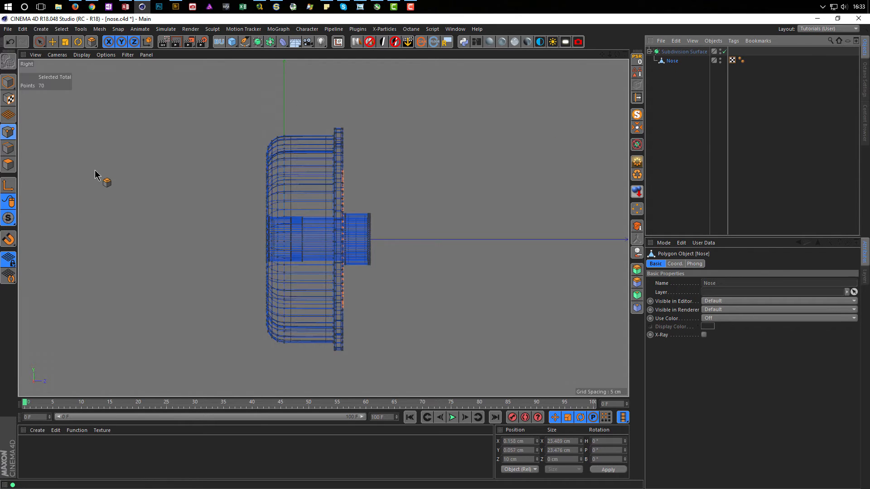
{"action": "key", "text": "0"}
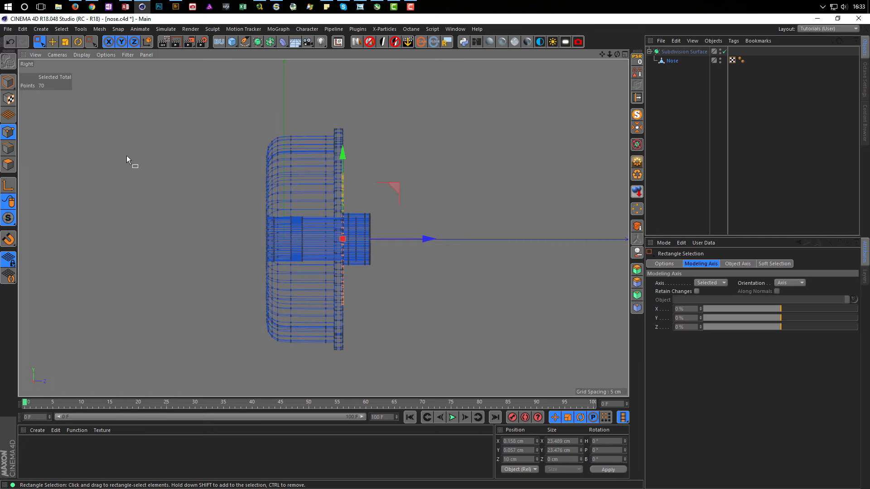
{"action": "left_click_drag", "start_coordinate": [452, 117], "coordinate": [309, 378]}
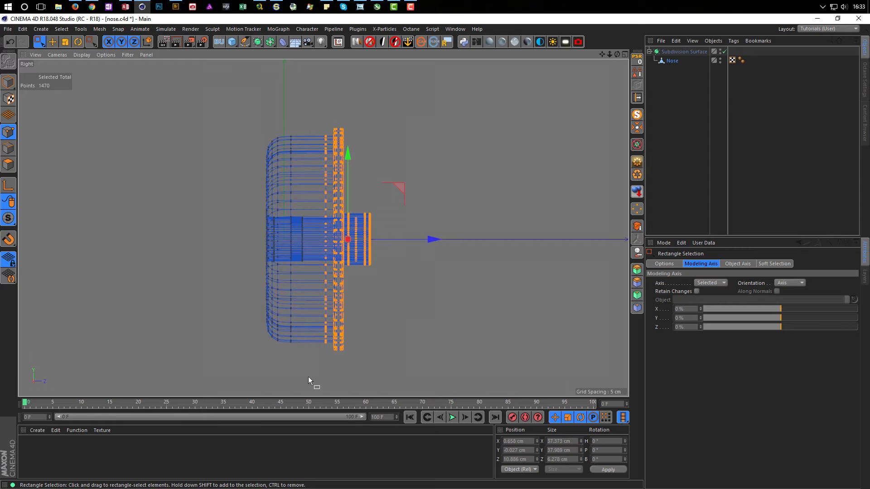
{"action": "left_click_drag", "start_coordinate": [433, 240], "coordinate": [418, 243]}
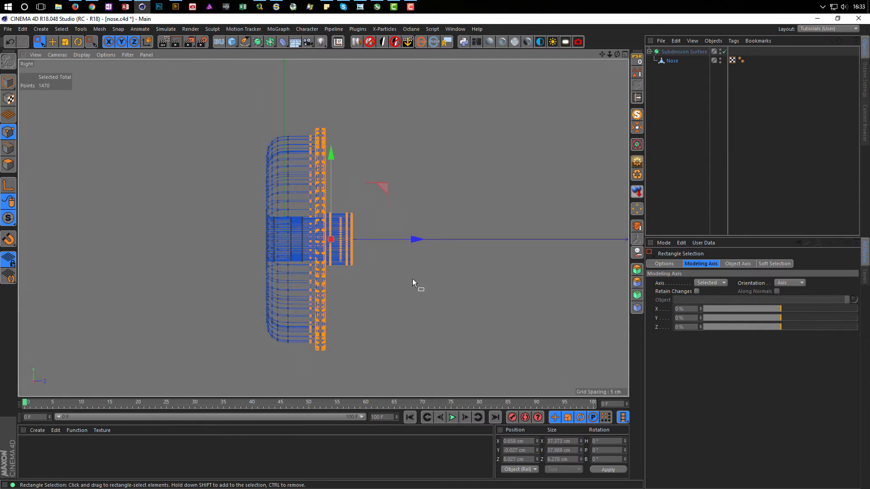
{"action": "middle_click", "coordinate": [412, 279]}
{"action": "middle_click", "coordinate": [275, 218]}
{"action": "left_click_drag", "start_coordinate": [319, 231], "coordinate": [466, 288], "text": "alt"}
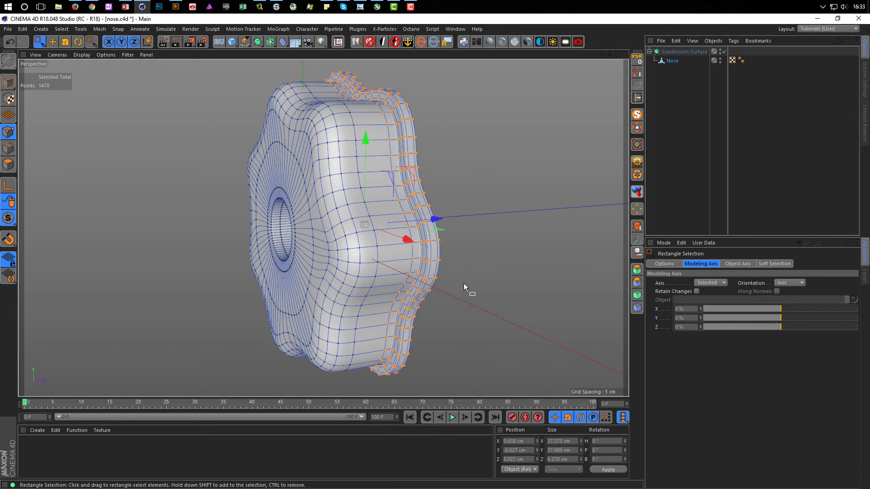
- Return to object-level editing, select the Nose object and disable its Subdivision Surface
{"action": "key", "text": "m"}
{"action": "key", "text": "s"}
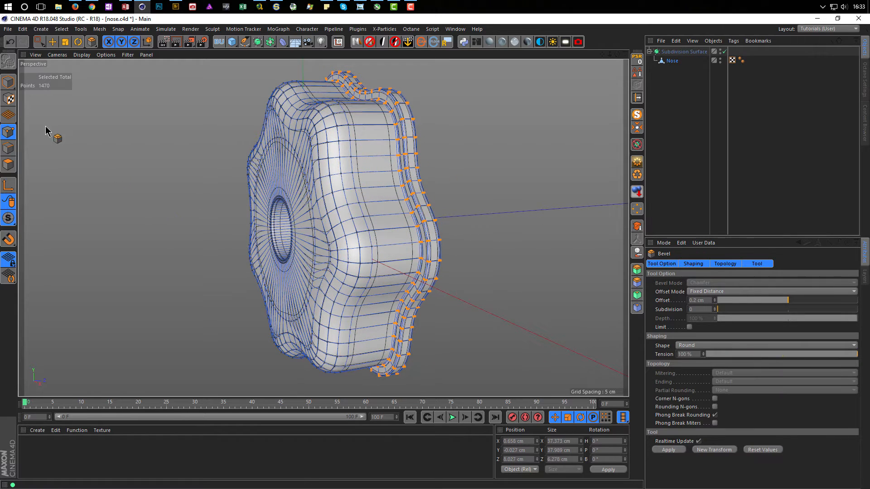
{"action": "left_click", "coordinate": [8, 82]}
{"action": "left_click_drag", "start_coordinate": [340, 223], "coordinate": [319, 197], "text": "alt"}
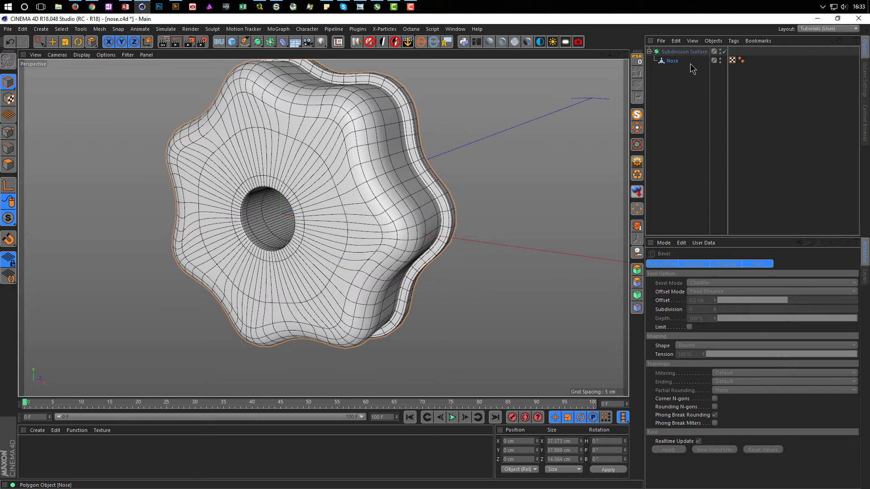
{"action": "left_click", "coordinate": [672, 62]}
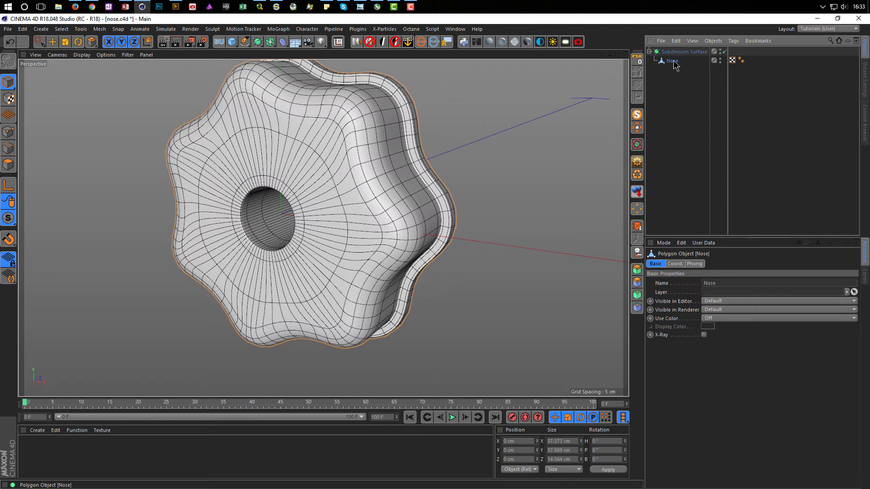
{"action": "left_click", "coordinate": [723, 51]}
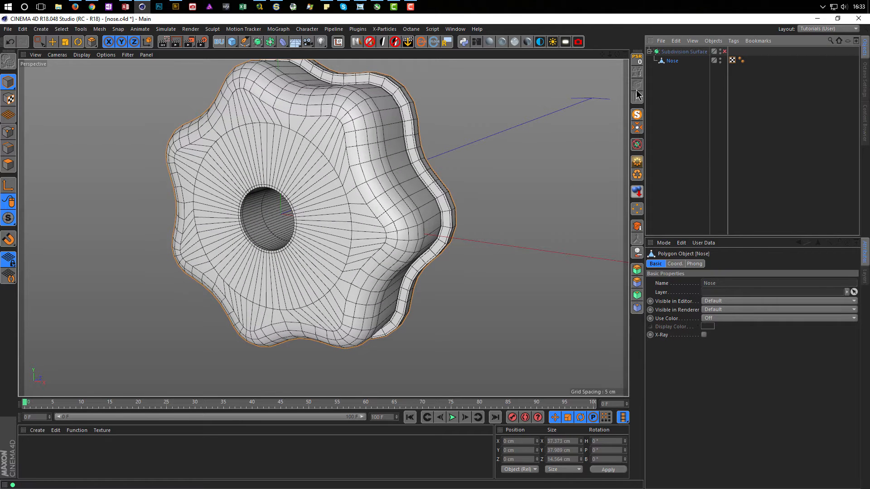
{"action": "left_click_drag", "start_coordinate": [298, 223], "coordinate": [273, 232], "text": "alt"}
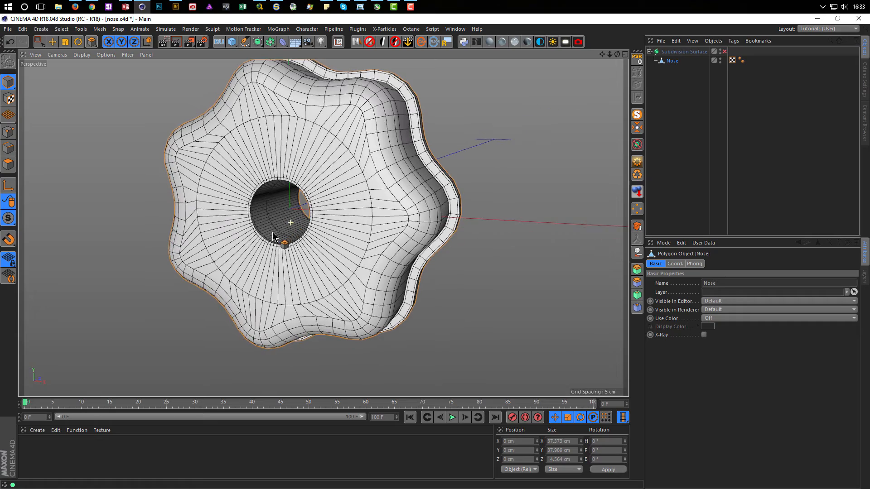
- Select the edge loop around the front hole's rim and convert it to a separate top-level spline, leaving that spline selected
{"action": "left_click", "coordinate": [8, 148]}
{"action": "key", "text": "u"}
{"action": "key", "text": "l"}
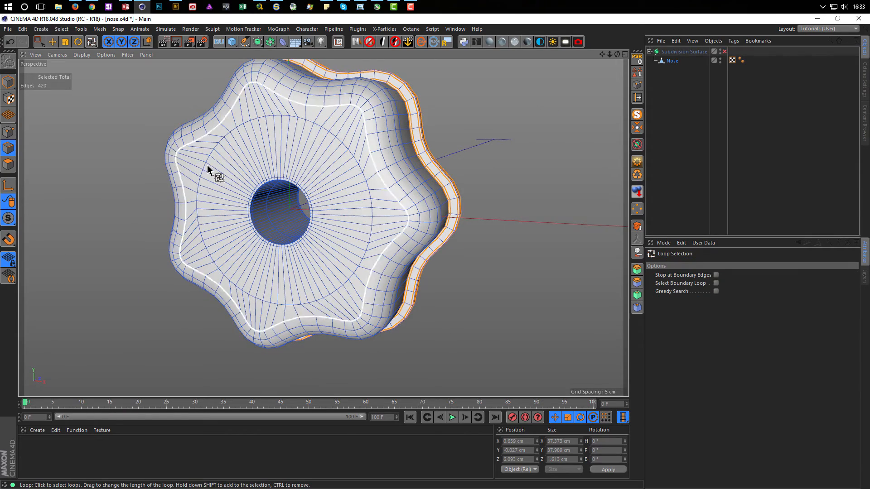
{"action": "scroll", "coordinate": [335, 172], "scroll_direction": "up", "scroll_amount": 8}
{"action": "mouse_move", "coordinate": [309, 197]}
{"action": "left_mouse_down", "text": "alt"}
{"action": "mouse_move", "coordinate": [307, 204]}
{"action": "mouse_move", "coordinate": [324, 205]}
{"action": "mouse_move", "coordinate": [301, 205]}
{"action": "left_mouse_up", "text": "alt"}
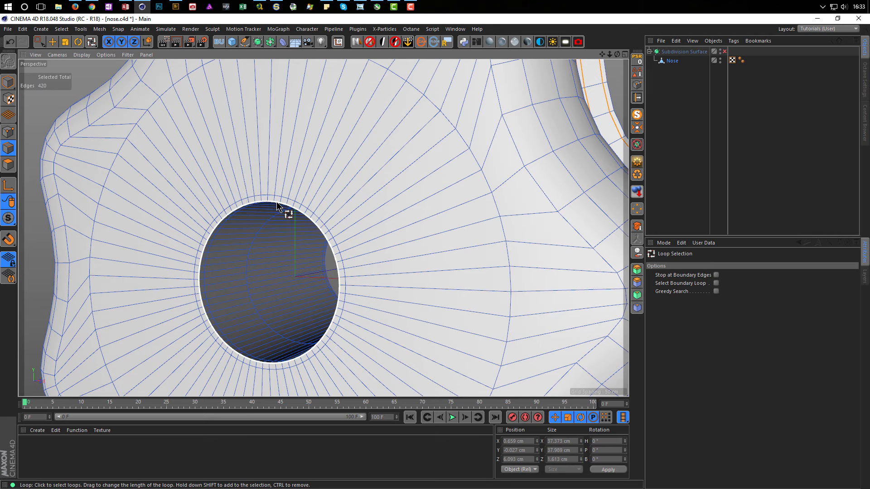
{"action": "left_click", "coordinate": [327, 222]}
{"action": "left_click_drag", "start_coordinate": [360, 227], "coordinate": [335, 233], "text": "alt"}
{"action": "scroll", "coordinate": [317, 240], "scroll_direction": "down", "scroll_amount": 5}
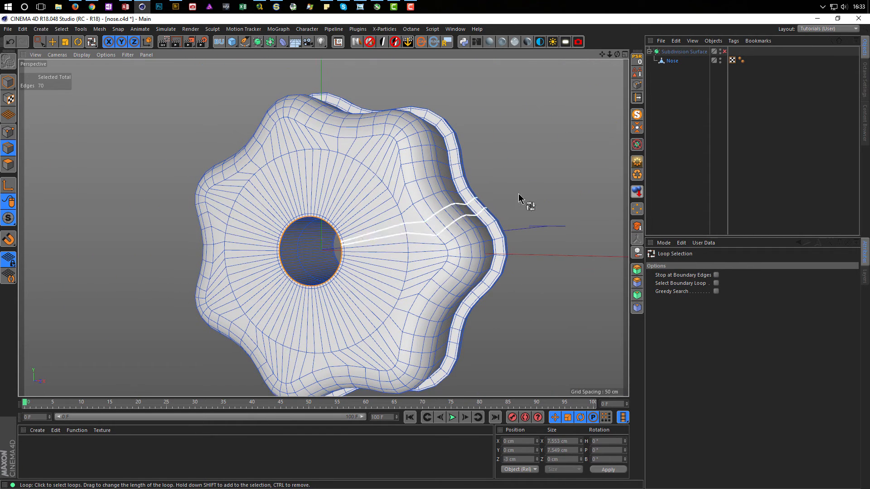
{"action": "left_click", "coordinate": [638, 85]}
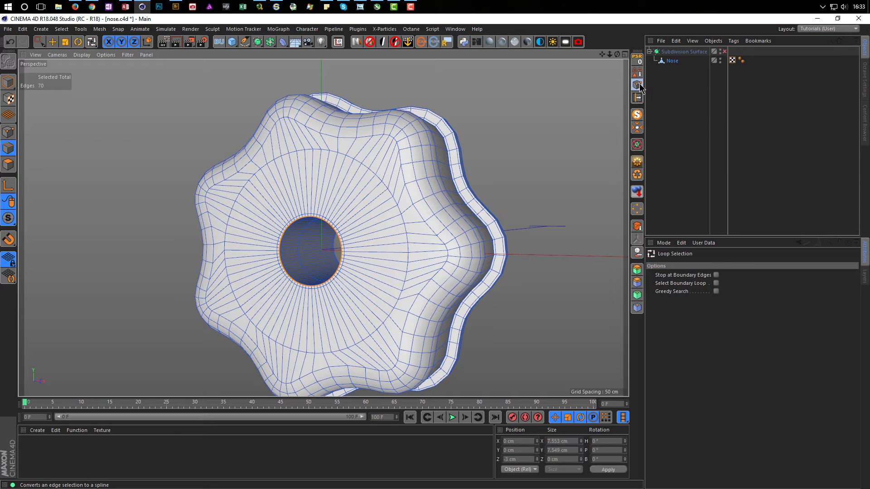
{"action": "left_click", "coordinate": [674, 69]}
{"action": "left_click_drag", "start_coordinate": [427, 216], "coordinate": [352, 233], "text": "alt"}
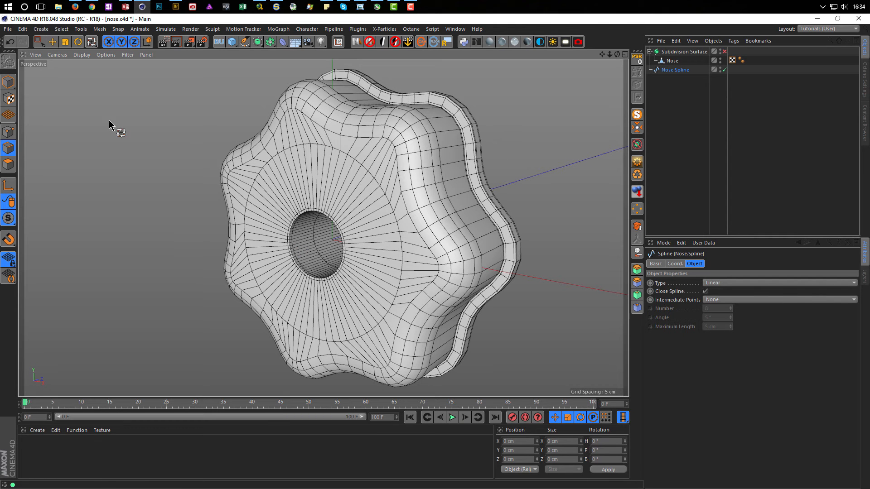
- Create a new empty project
{"action": "left_click", "coordinate": [8, 29]}
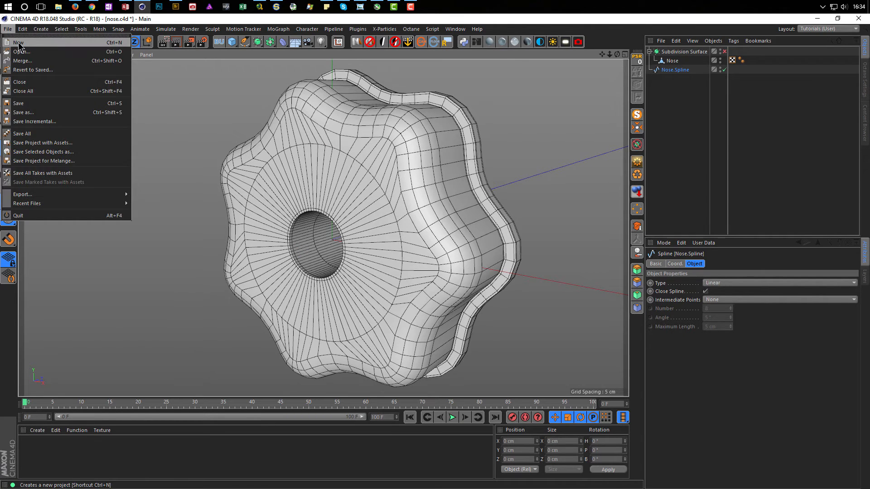
{"action": "left_click", "coordinate": [19, 44]}
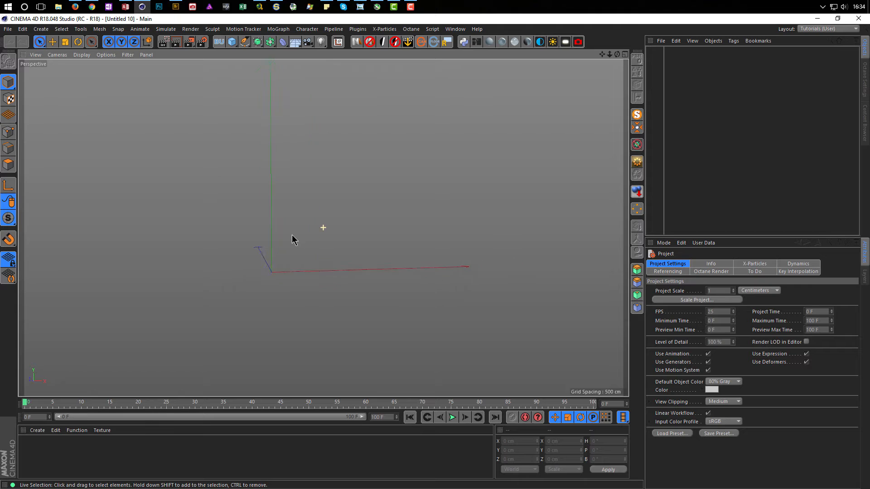
{"action": "left_click", "coordinate": [232, 42]}
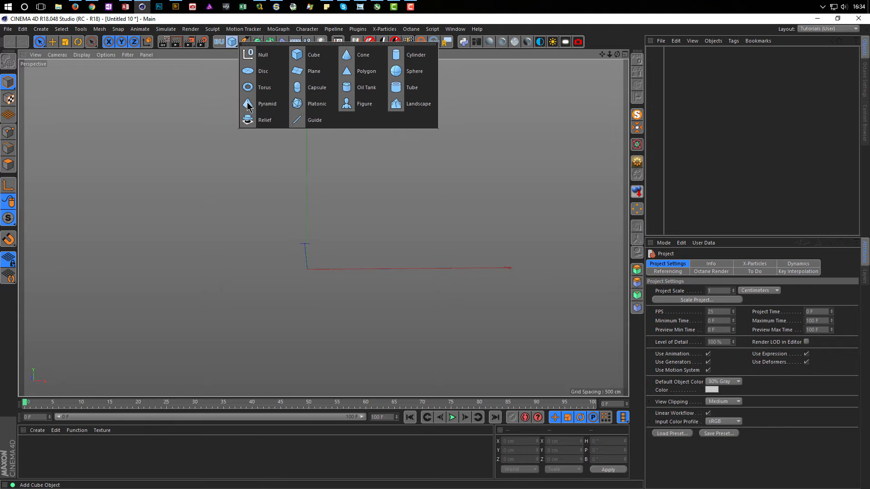
{"action": "left_click", "coordinate": [396, 54]}
{"action": "left_click_drag", "start_coordinate": [374, 184], "coordinate": [335, 202], "text": "alt"}
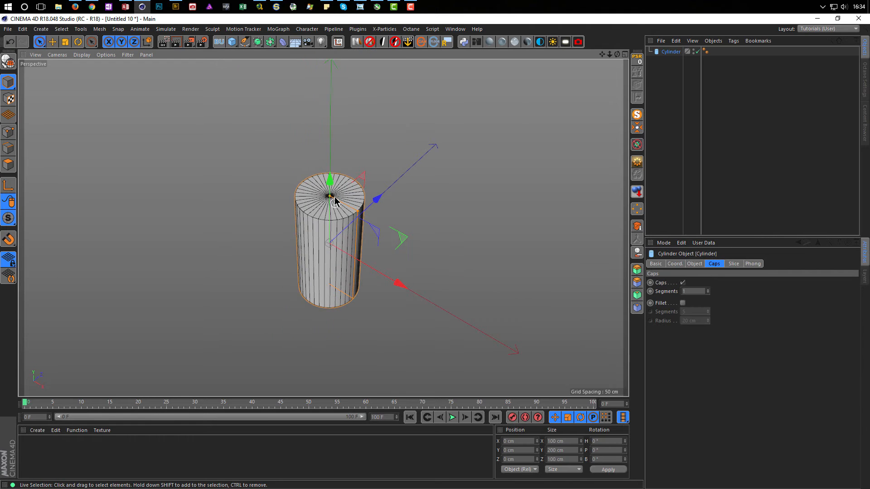
{"action": "scroll", "coordinate": [335, 202], "scroll_direction": "up", "scroll_amount": 3}
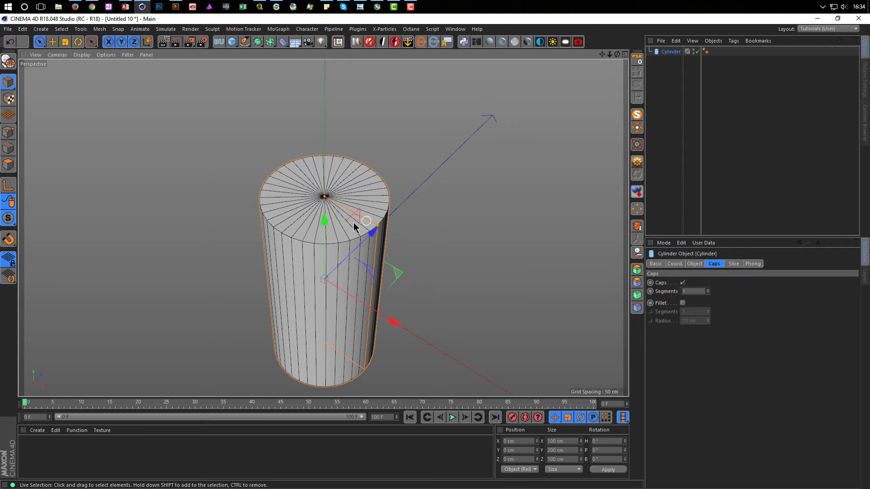
{"action": "scroll", "coordinate": [354, 225], "scroll_direction": "down", "scroll_amount": 3}
{"action": "middle_click_drag", "start_coordinate": [332, 234], "coordinate": [320, 199], "text": "alt"}
{"action": "left_click_drag", "start_coordinate": [320, 199], "coordinate": [319, 206], "text": "alt"}
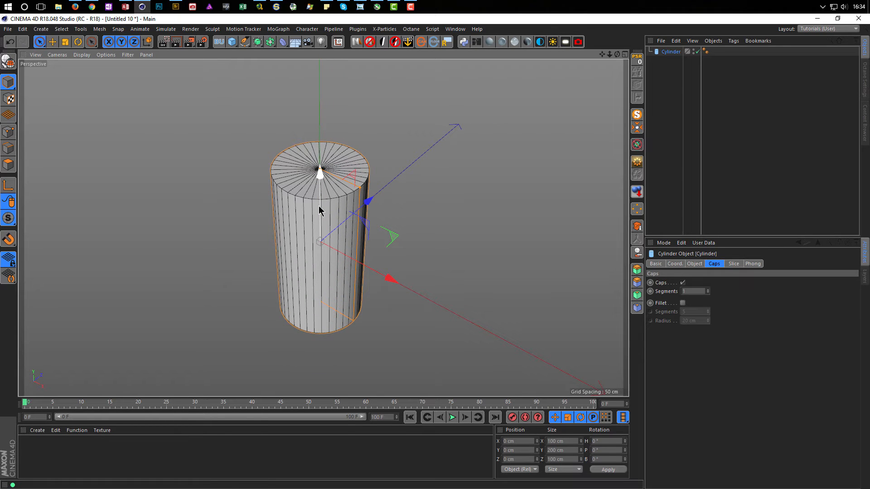
{"action": "key", "text": "Delete"}
{"action": "left_click", "coordinate": [232, 42]}
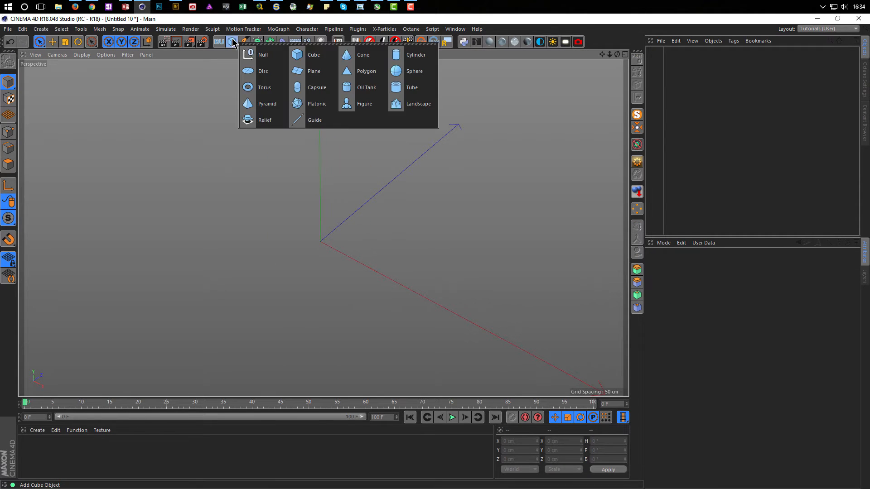
{"action": "left_click", "coordinate": [410, 56]}
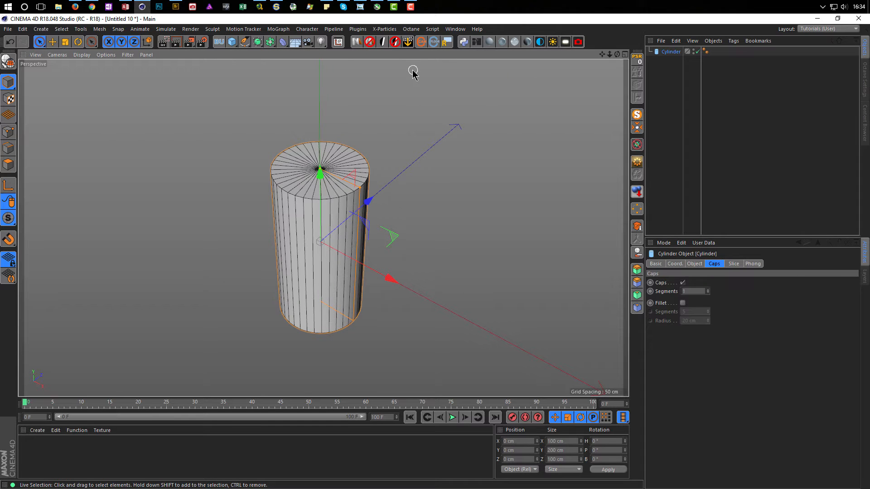
{"action": "key", "text": "Delete"}
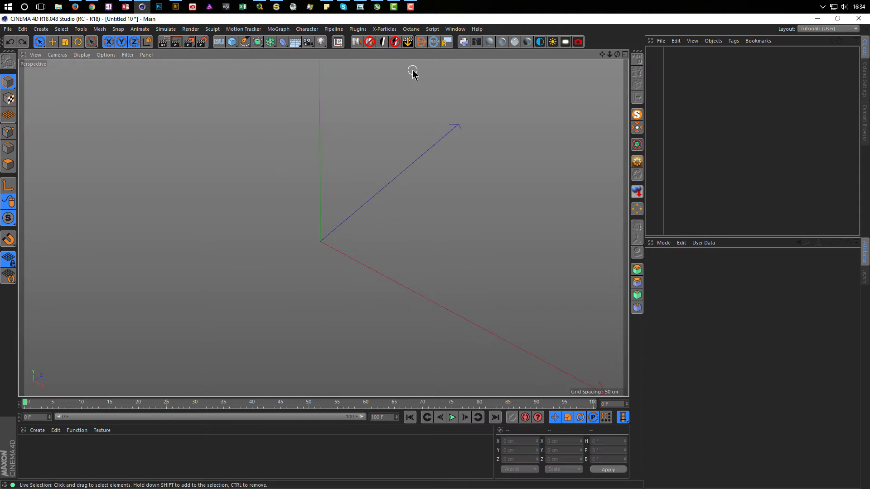
- Add a cube primitive and set its size to 10 cm in X, 50 cm in Y and 10 cm in Z
{"action": "left_click", "coordinate": [232, 42]}
{"action": "left_click", "coordinate": [305, 56]}
{"action": "left_click_drag", "start_coordinate": [371, 203], "coordinate": [358, 242], "text": "alt"}
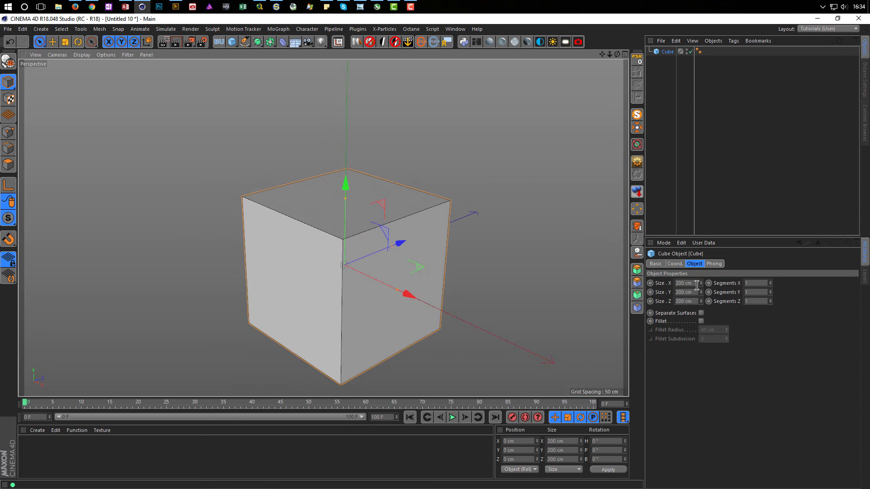
{"action": "left_click", "coordinate": [696, 283]}
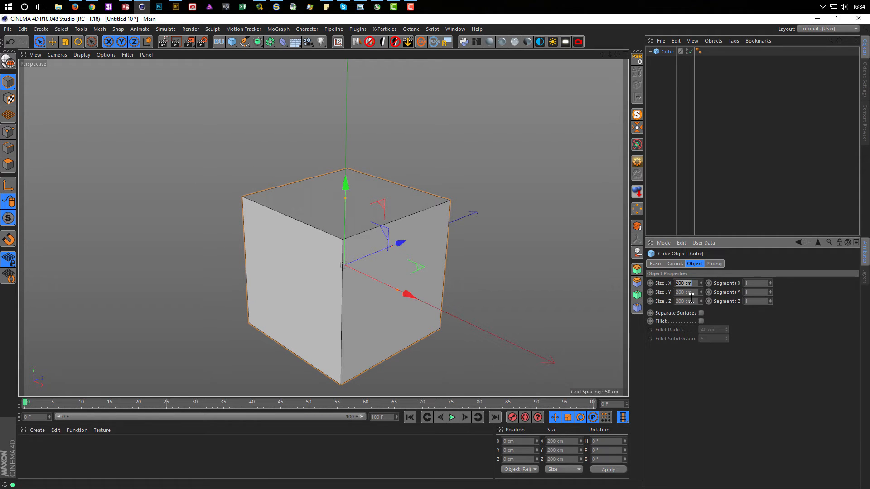
{"action": "key", "text": "Tab"}
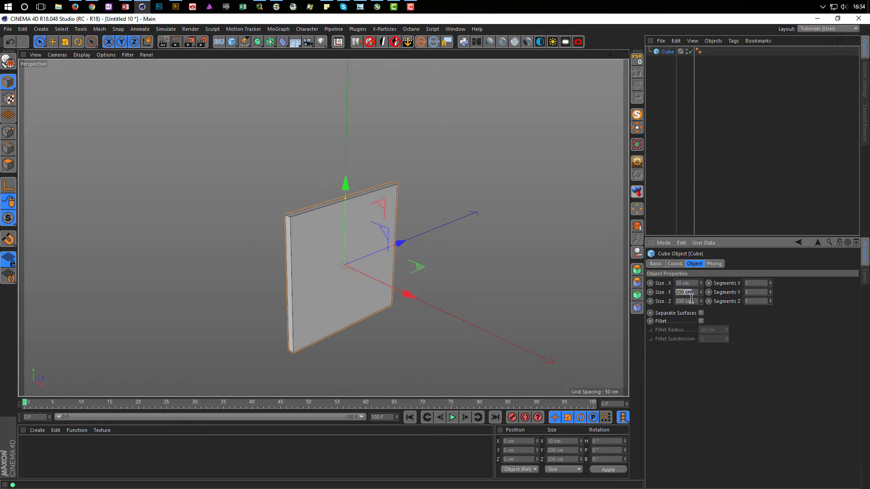
{"action": "type", "text": "50"}
{"action": "key", "text": "Tab"}
{"action": "key", "text": "Return"}
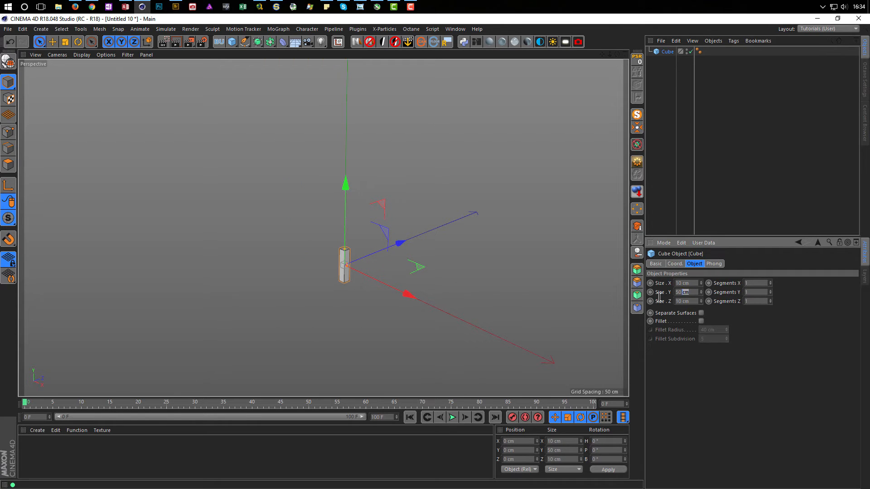
- Reduce the cube's Y size to 20 cm and finally to 15 cm
{"action": "type", "text": "20"}
{"action": "key", "text": "Return"}
{"action": "scroll", "coordinate": [531, 235], "scroll_direction": "up", "scroll_amount": 15}
{"action": "middle_click_drag", "start_coordinate": [324, 228], "coordinate": [359, 219], "text": "alt"}
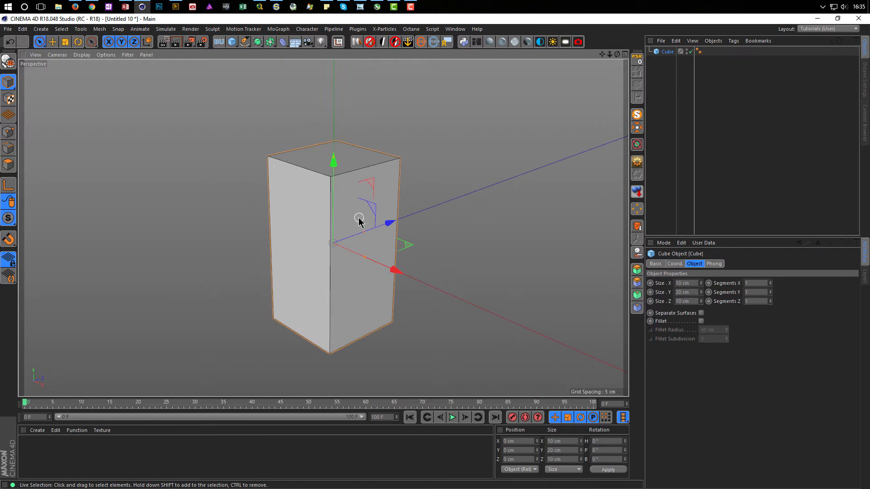
{"action": "left_click", "coordinate": [694, 292]}
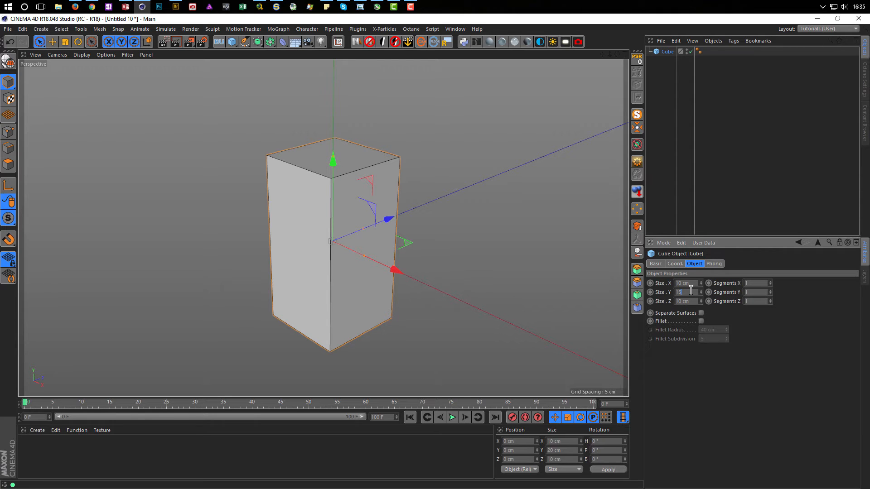
{"action": "key", "text": "Return"}
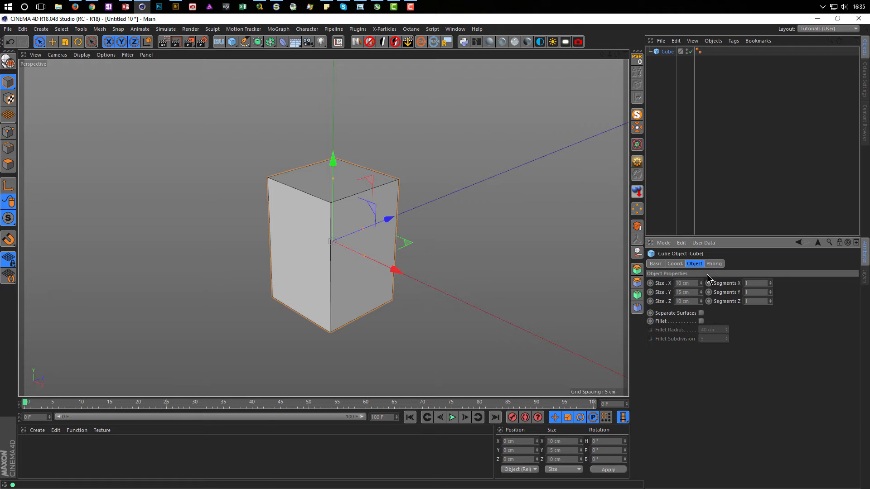
- Set the cube's segments to 3 along both X and Z
{"action": "left_click", "coordinate": [770, 282]}
{"action": "left_click", "coordinate": [771, 281]}
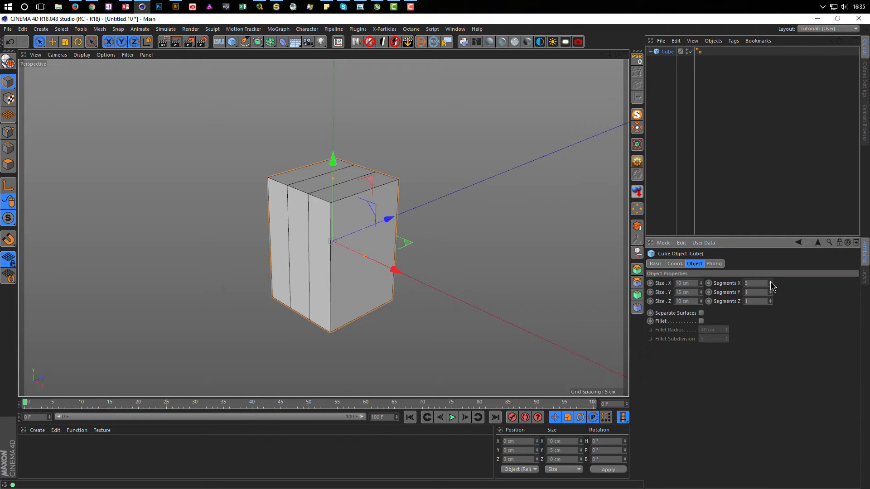
{"action": "left_click", "coordinate": [771, 301]}
{"action": "left_click", "coordinate": [771, 300]}
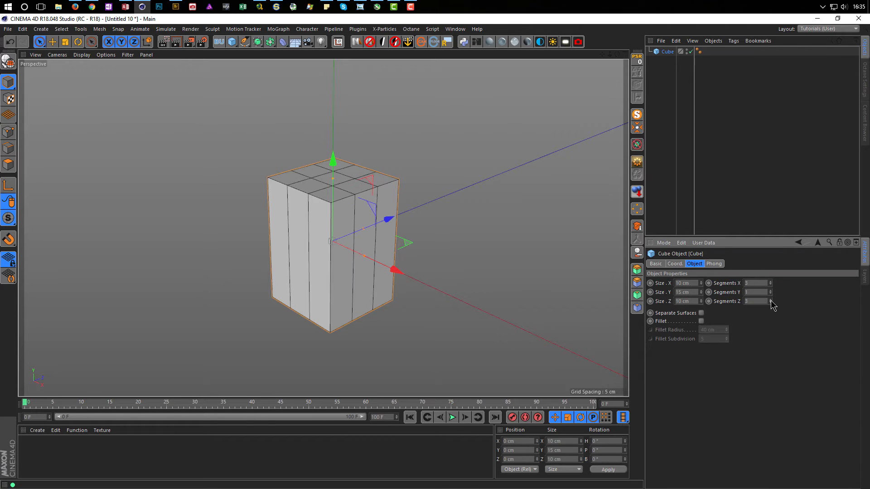
{"action": "left_click_drag", "start_coordinate": [369, 243], "coordinate": [357, 268], "text": "alt"}
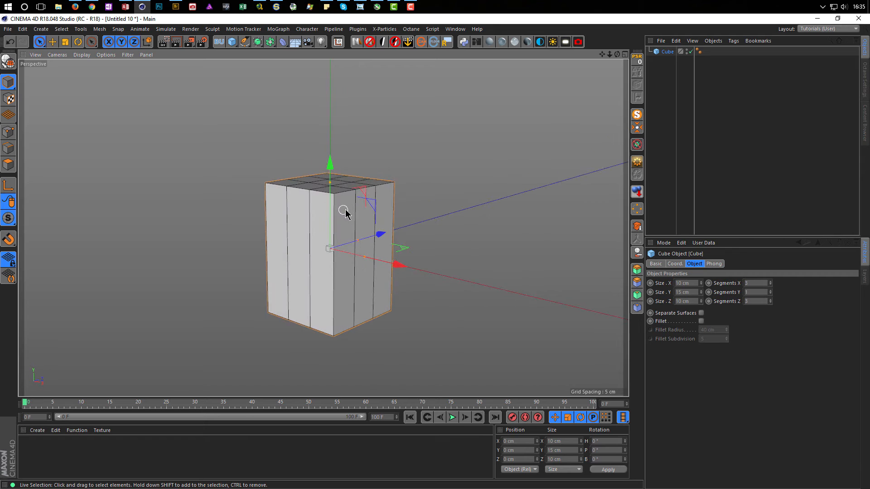
{"action": "scroll", "coordinate": [351, 209], "scroll_direction": "up", "scroll_amount": 2}
{"action": "left_click_drag", "start_coordinate": [353, 208], "coordinate": [352, 196], "text": "alt"}
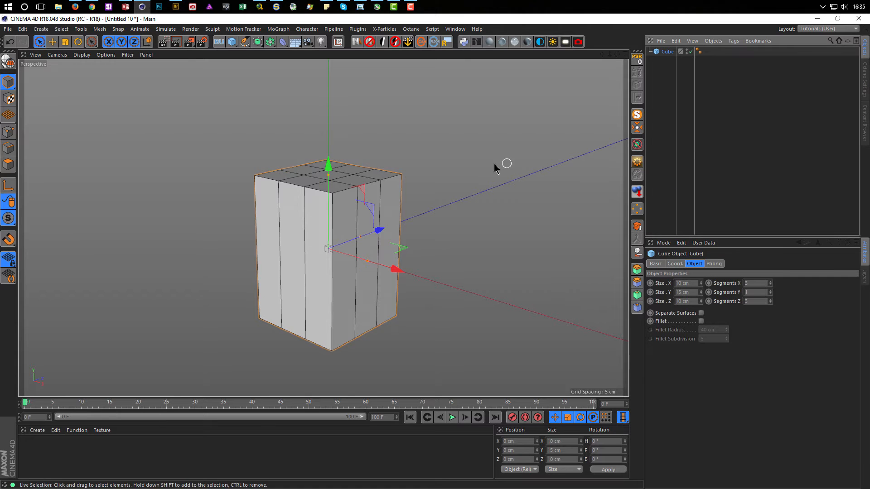
- Collapse the cube into a single polygon object and select the edge loops around its top and bottom faces
{"action": "left_click", "coordinate": [640, 167]}
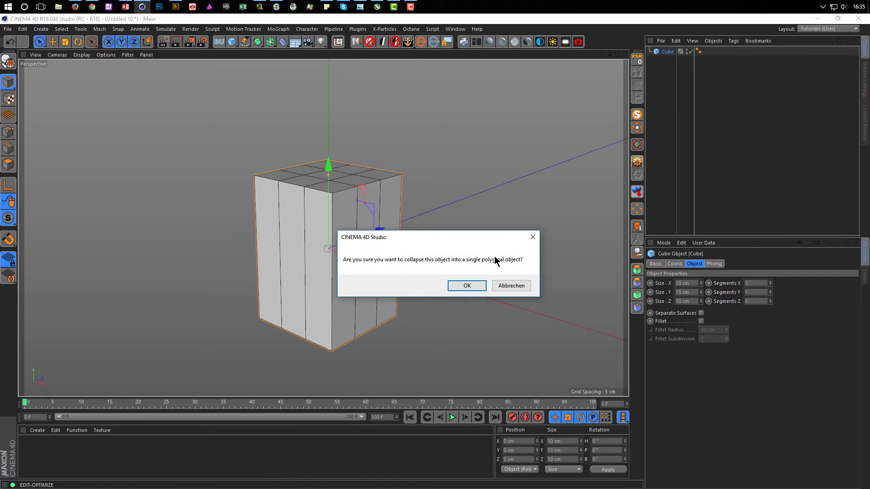
{"action": "left_click", "coordinate": [463, 285]}
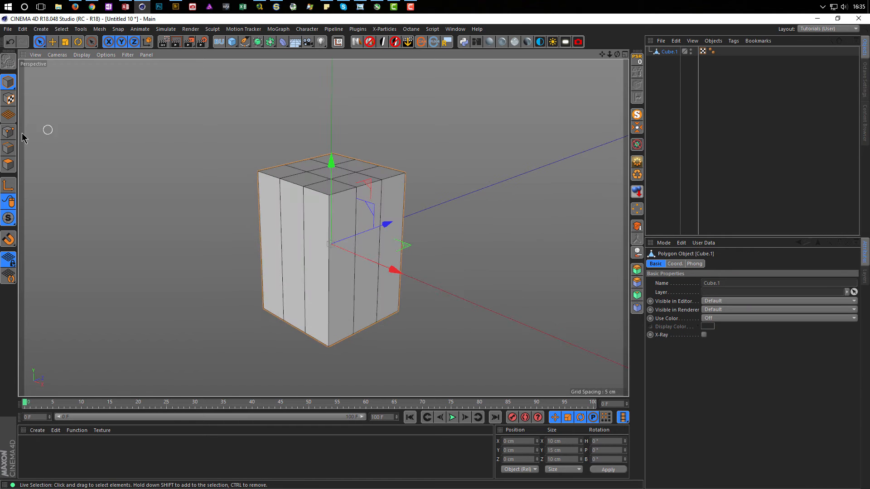
{"action": "left_click", "coordinate": [13, 168]}
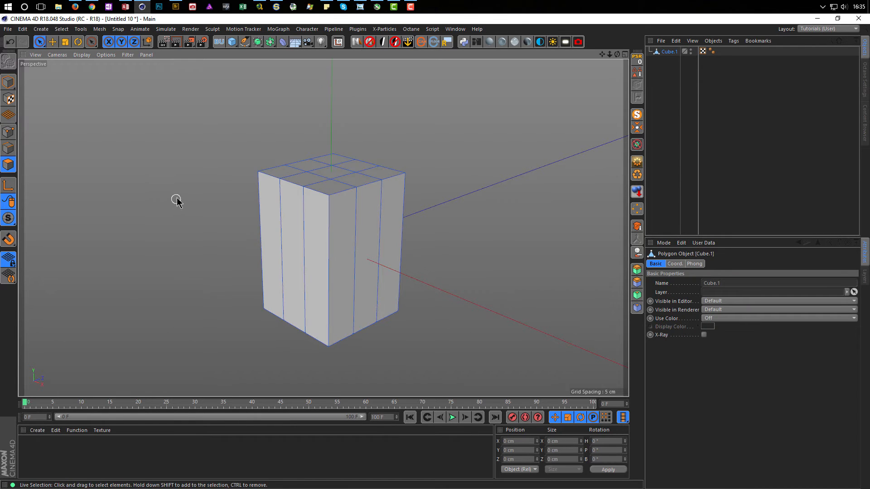
{"action": "key", "text": "u"}
{"action": "key", "text": "l"}
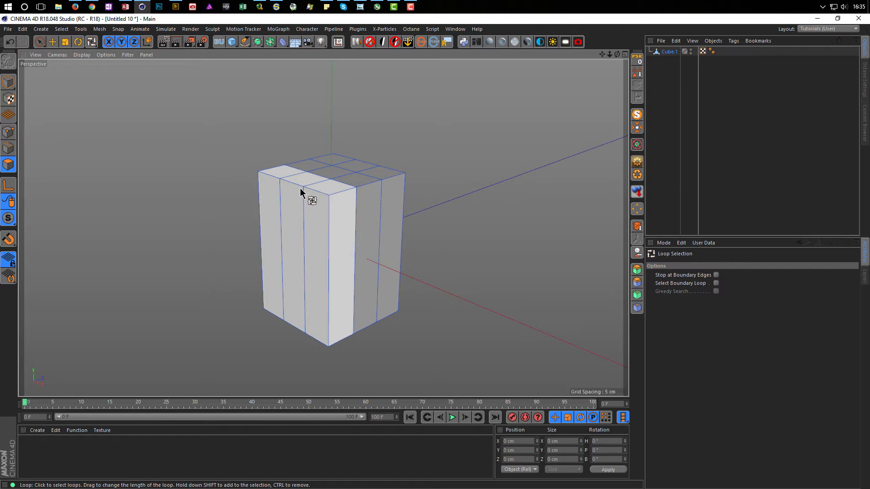
{"action": "left_click", "coordinate": [10, 148]}
{"action": "left_click", "coordinate": [318, 195]}
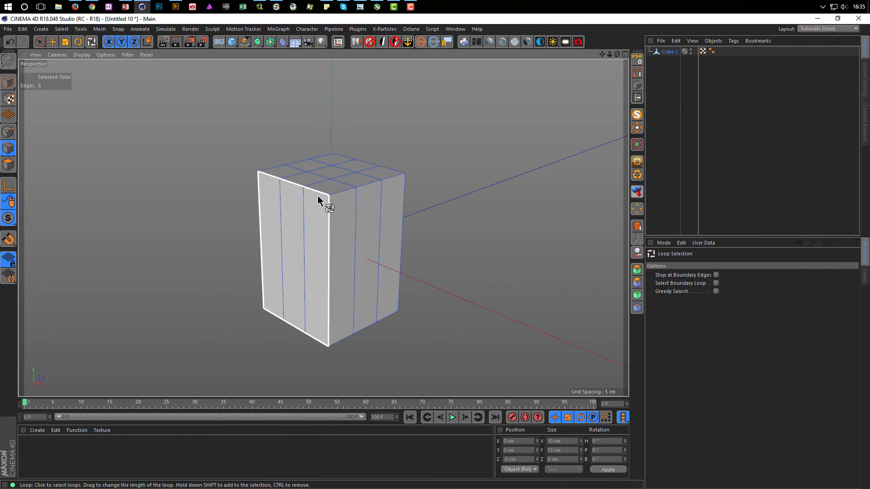
{"action": "left_click", "coordinate": [326, 192]}
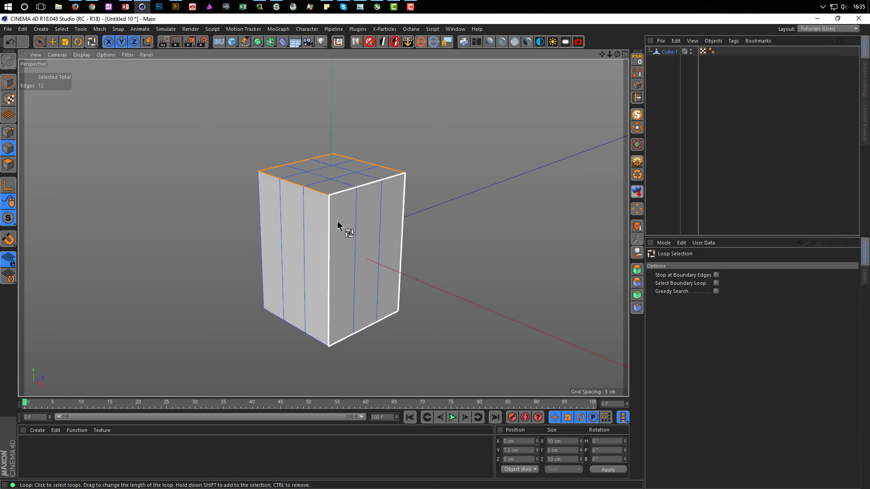
{"action": "mouse_move", "coordinate": [506, 208]}
{"action": "left_mouse_down", "text": "alt"}
{"action": "mouse_move", "coordinate": [374, 346]}
{"action": "mouse_move", "coordinate": [376, 393]}
{"action": "left_mouse_up", "text": "alt"}
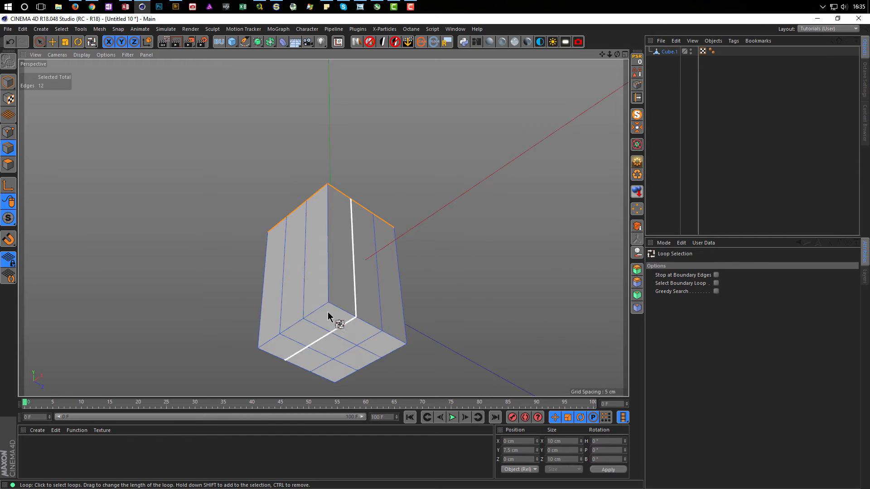
{"action": "left_click", "coordinate": [332, 307], "text": "shift"}
{"action": "left_click_drag", "start_coordinate": [354, 284], "coordinate": [439, 200], "text": "alt"}
- Bevel the selected top and bottom edge loops in Solid mode with an offset of about 0.4 cm
{"action": "key", "text": "m"}
{"action": "key", "text": "s"}
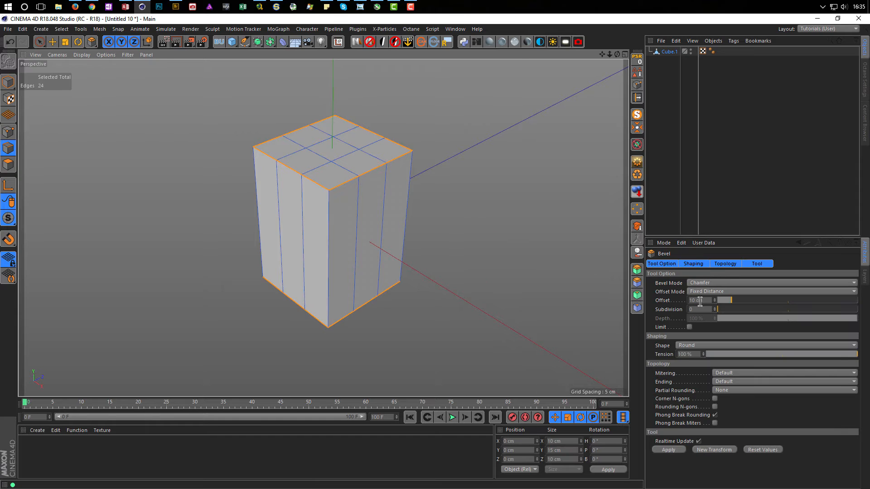
{"action": "left_click", "coordinate": [709, 285]}
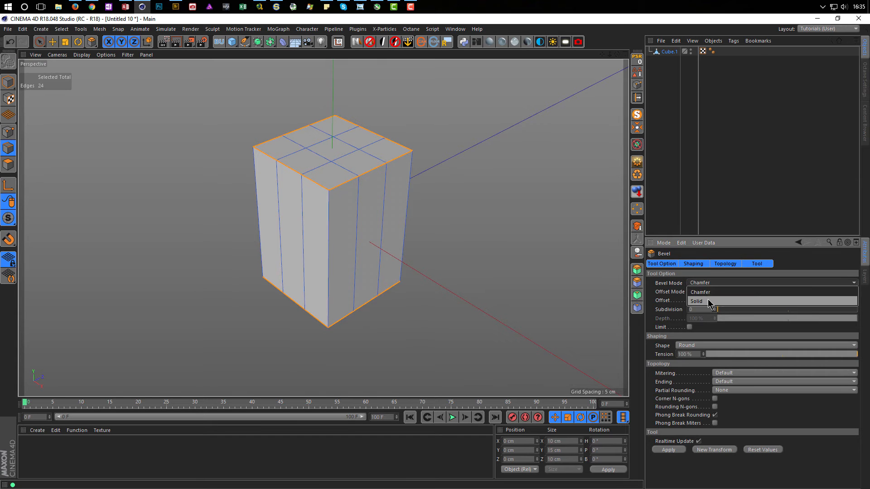
{"action": "left_click", "coordinate": [702, 301]}
{"action": "scroll", "coordinate": [326, 176], "scroll_direction": "up", "scroll_amount": 5}
{"action": "mouse_move", "coordinate": [417, 208]}
{"action": "left_mouse_down"}
{"action": "mouse_move", "coordinate": [432, 211]}
{"action": "mouse_move", "coordinate": [420, 209]}
{"action": "left_mouse_up"}
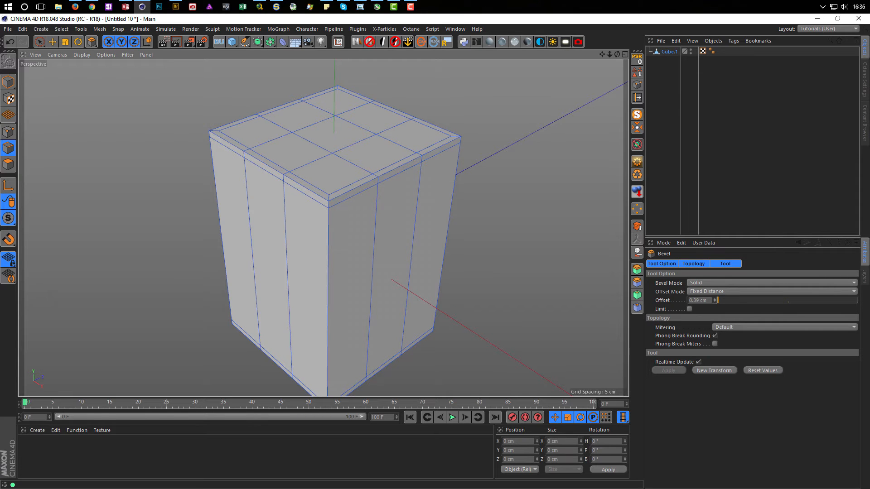
{"action": "left_click_drag", "start_coordinate": [420, 209], "coordinate": [421, 209]}
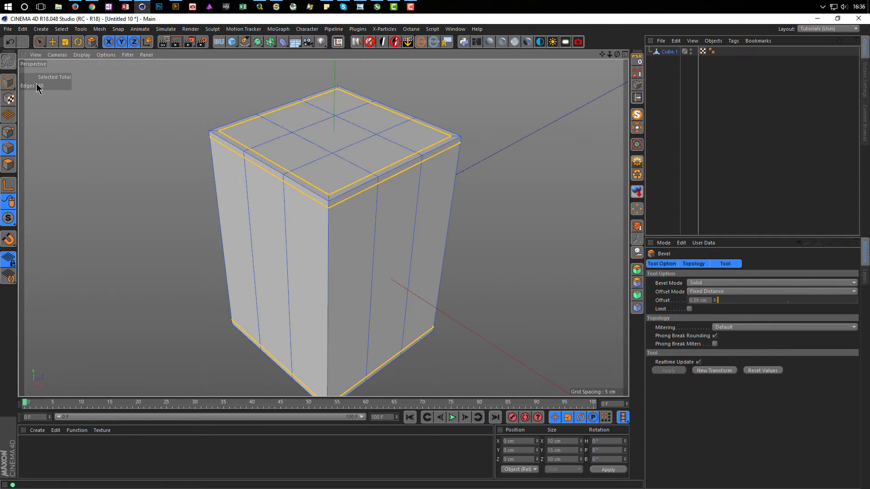
- Return to object-level editing and place the cube under a Subdivision Surface as its parent
{"action": "left_click", "coordinate": [8, 82]}
{"action": "scroll", "coordinate": [432, 231], "scroll_direction": "down", "scroll_amount": 8}
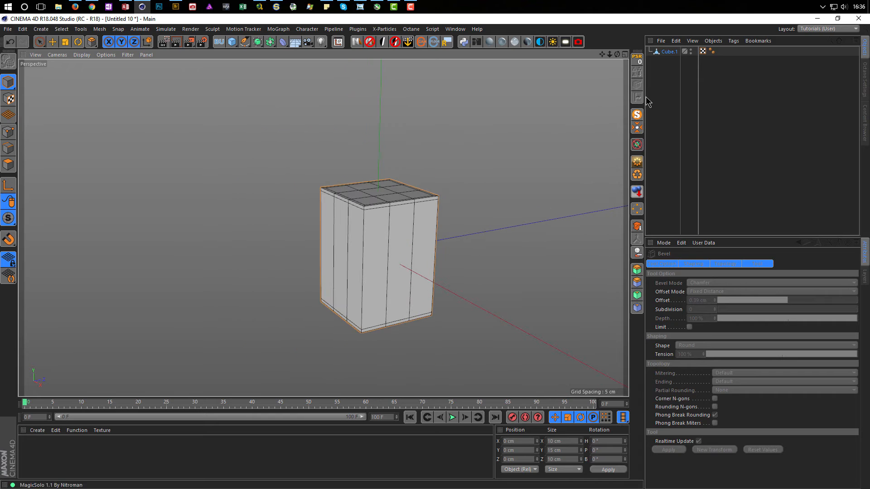
{"action": "left_click", "coordinate": [670, 52]}
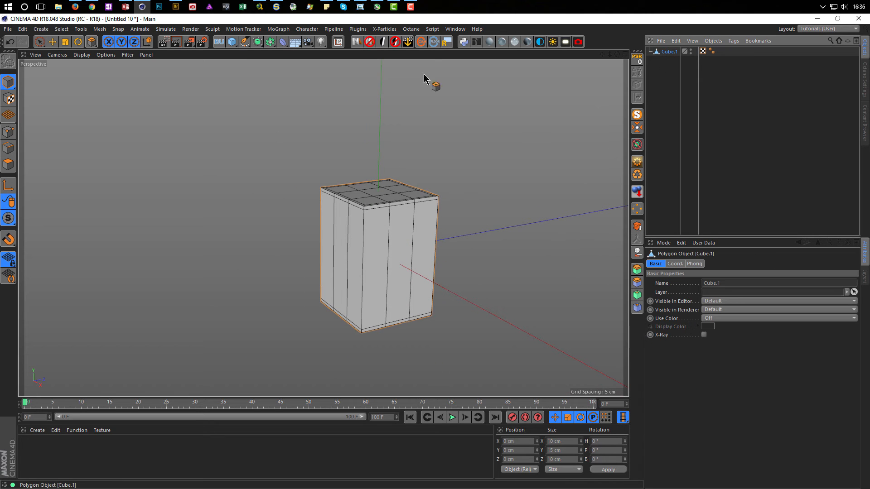
{"action": "left_click", "coordinate": [257, 41], "text": "alt"}
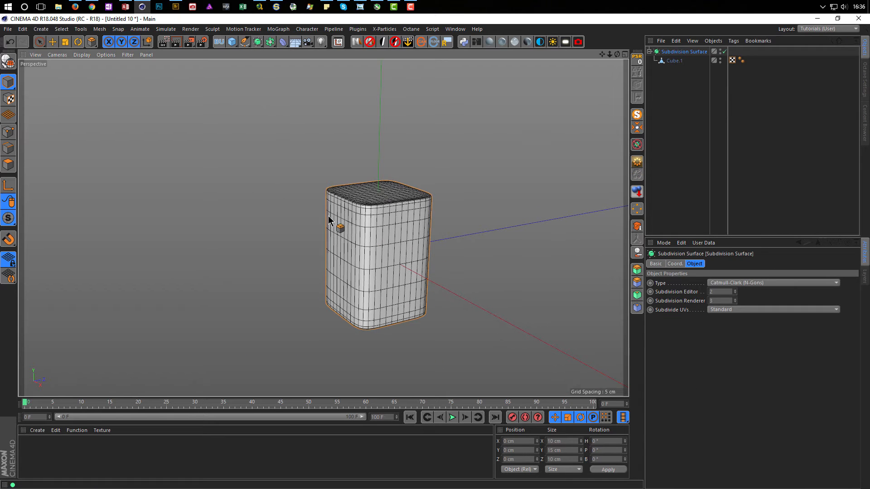
{"action": "left_click_drag", "start_coordinate": [380, 223], "coordinate": [419, 179], "text": "alt"}
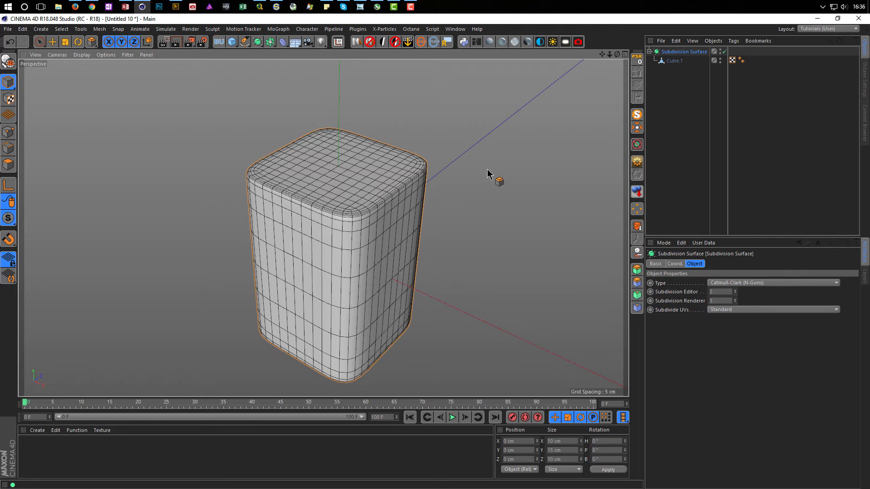
- Turn off the subdivision, undo the Subdivision Surface and the edge bevel, and place the unbeveled cube under a fresh Subdivision Surface
{"action": "left_click", "coordinate": [724, 51]}
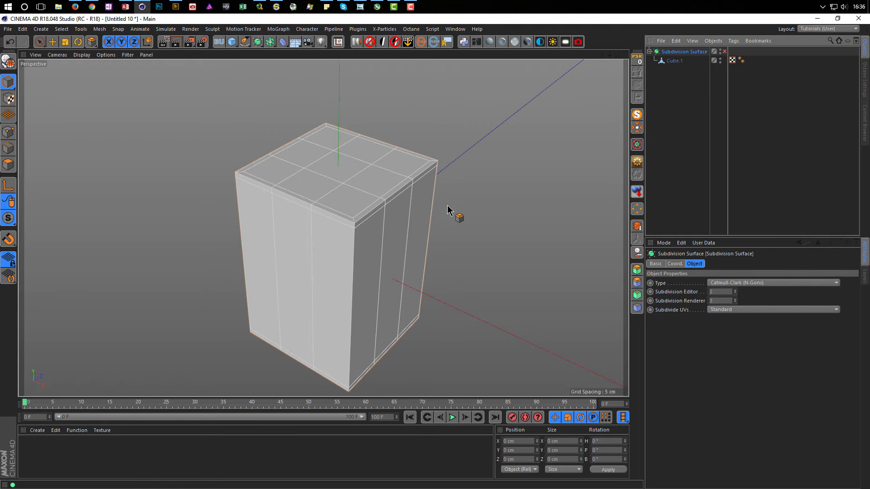
{"action": "left_click_drag", "start_coordinate": [379, 210], "coordinate": [403, 203], "text": "alt"}
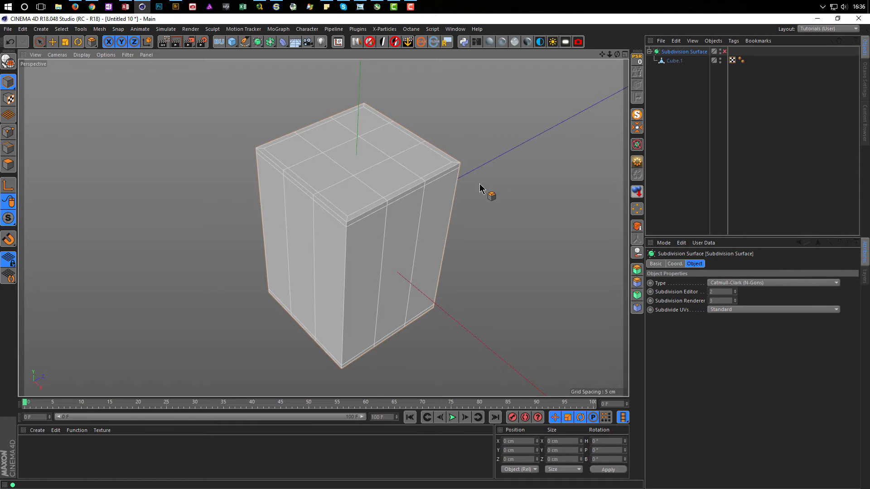
{"action": "key", "text": "ctrl+z"}
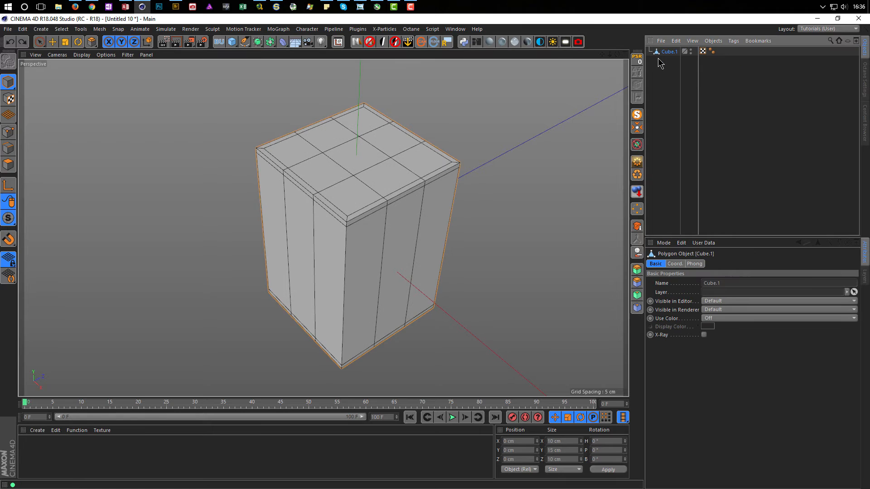
{"action": "key", "text": "ctrl+z"}
{"action": "left_click", "coordinate": [257, 42]}
{"action": "left_click_drag", "start_coordinate": [320, 162], "coordinate": [359, 188], "text": "alt"}
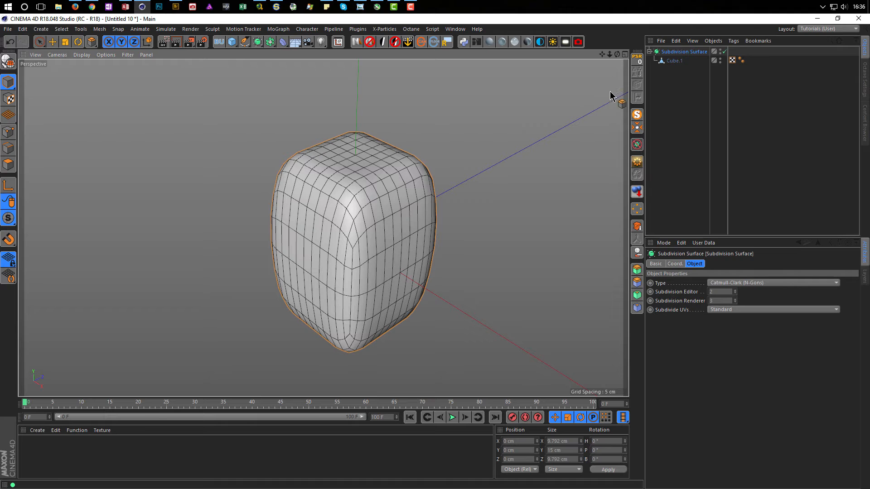
- Turn off the Subdivision Surface and examine the unbeveled cube's three-by-three segment grid from several angles
{"action": "left_click", "coordinate": [724, 51]}
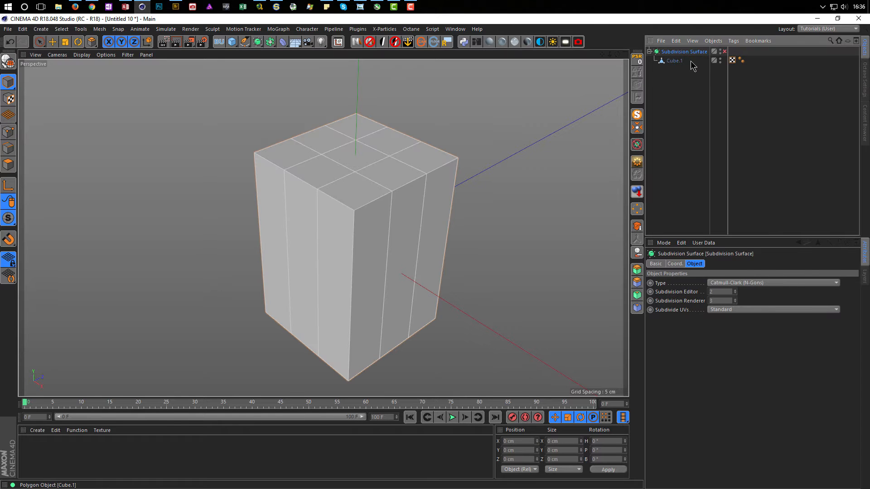
{"action": "left_click", "coordinate": [676, 62]}
{"action": "left_click_drag", "start_coordinate": [388, 210], "coordinate": [365, 199], "text": "alt"}
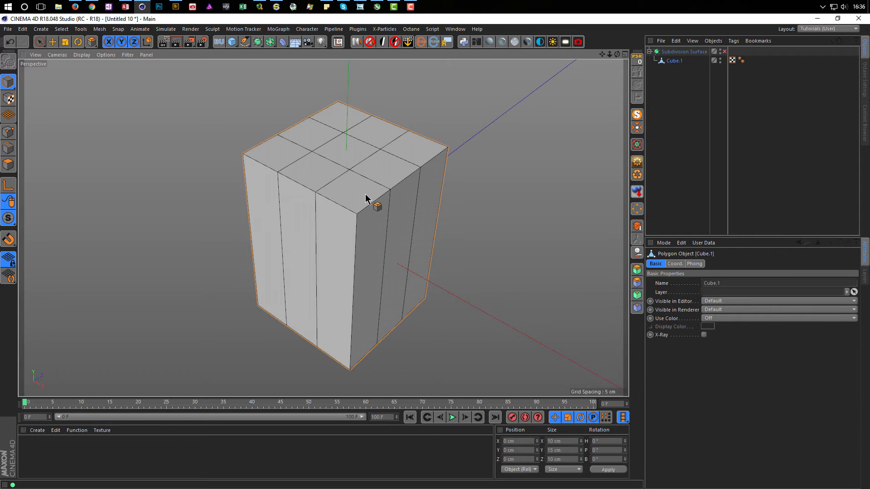
{"action": "left_click_drag", "start_coordinate": [366, 198], "coordinate": [384, 215], "text": "alt"}
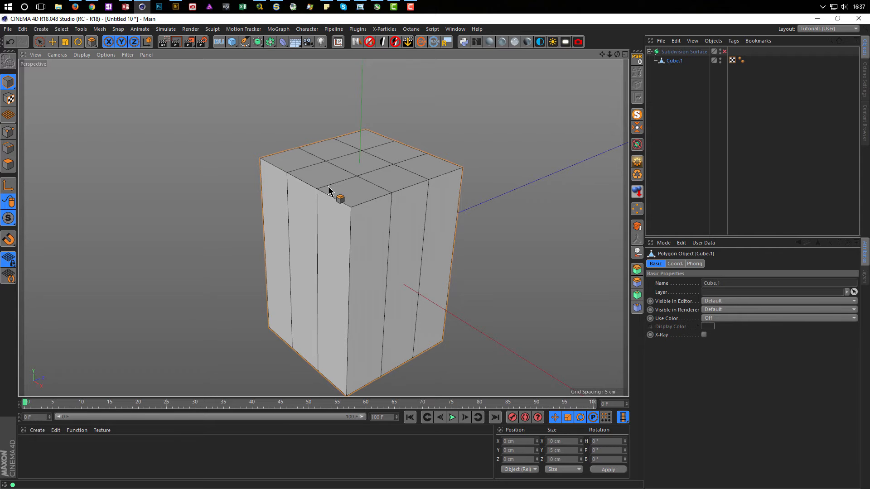
{"action": "mouse_move", "coordinate": [329, 190]}
{"action": "left_mouse_down", "text": "alt"}
{"action": "mouse_move", "coordinate": [316, 232]}
{"action": "mouse_move", "coordinate": [321, 319]}
{"action": "mouse_move", "coordinate": [325, 194]}
{"action": "left_mouse_up", "text": "alt"}
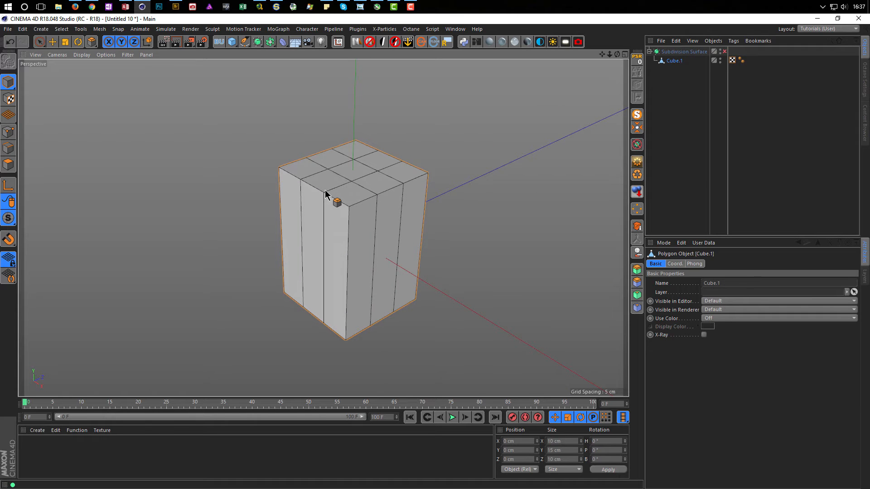
- Close the box project without saving and create a cylinder in a new project
{"action": "key", "text": "ctrl+F4"}
{"action": "key", "text": "n"}
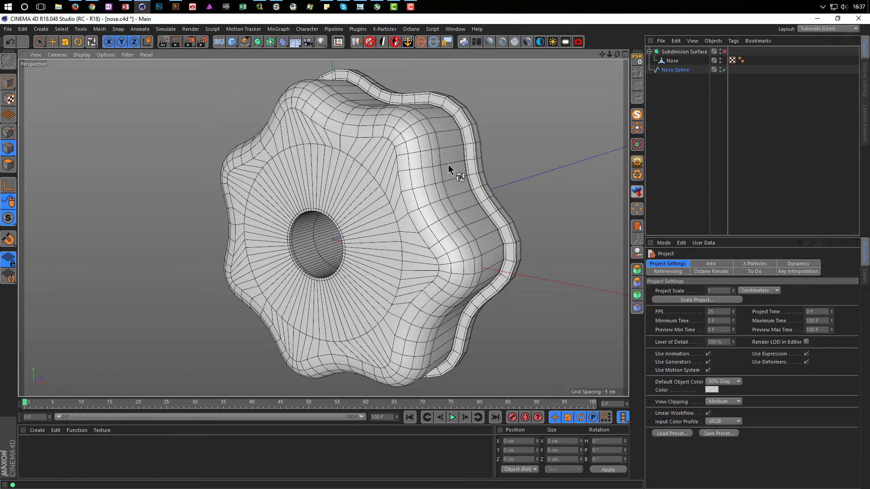
{"action": "left_click", "coordinate": [10, 29]}
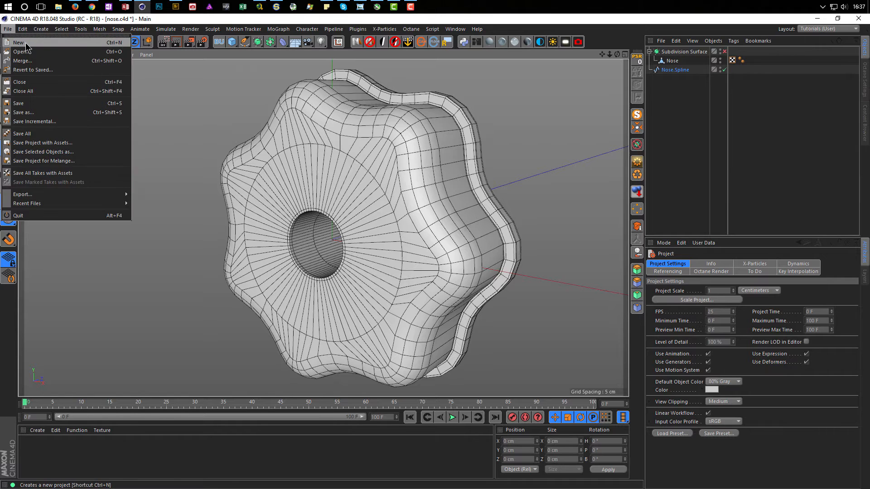
{"action": "left_click", "coordinate": [18, 43]}
{"action": "left_click", "coordinate": [234, 41]}
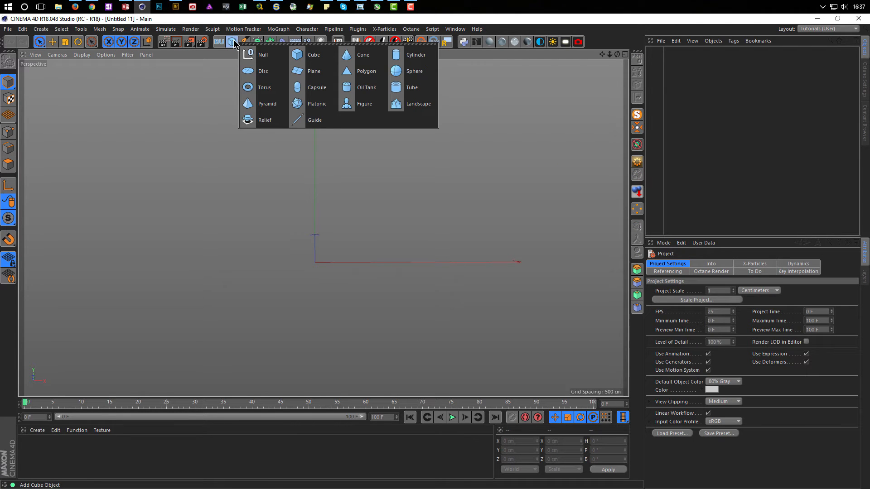
{"action": "left_click_drag", "start_coordinate": [233, 41], "coordinate": [409, 60]}
{"action": "left_click_drag", "start_coordinate": [386, 155], "coordinate": [366, 177], "text": "alt"}
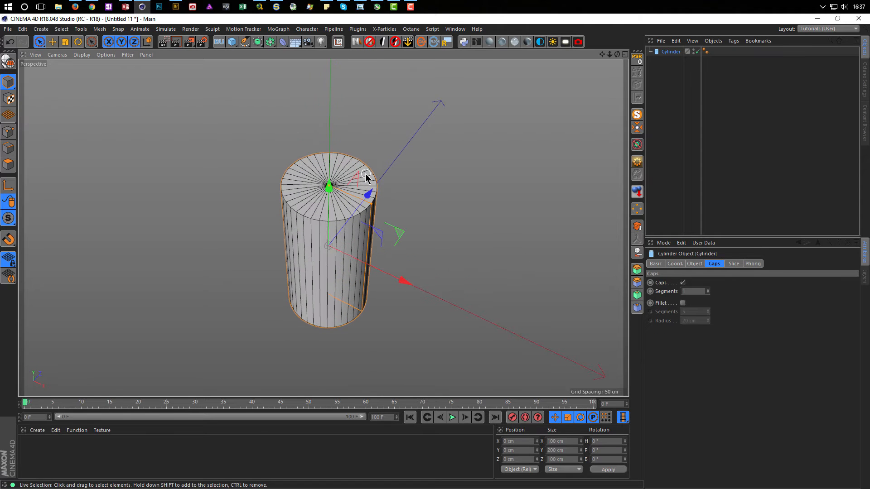
- Remove the cylinder's caps and set its rotation segments to 8
{"action": "left_click", "coordinate": [682, 283]}
{"action": "left_click", "coordinate": [694, 264]}
{"action": "left_click", "coordinate": [717, 311]}
{"action": "type", "text": "8"}
{"action": "key", "text": "Return"}
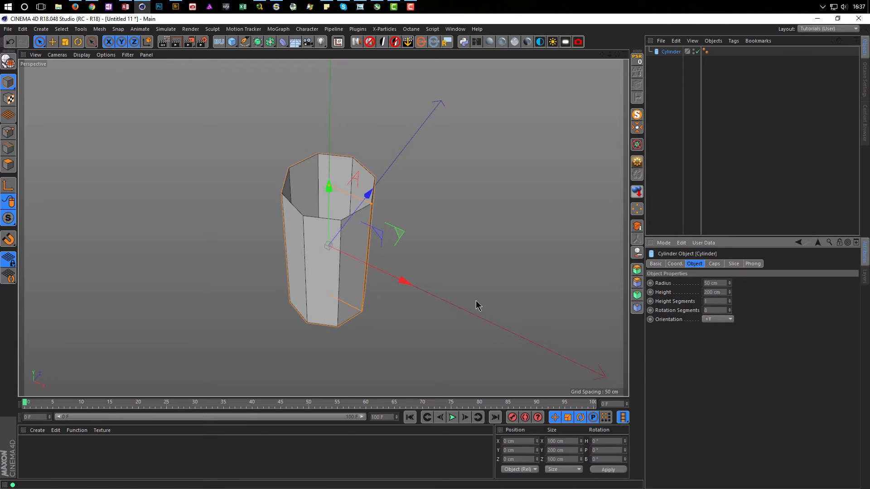
{"action": "left_click_drag", "start_coordinate": [338, 270], "coordinate": [360, 224], "text": "alt"}
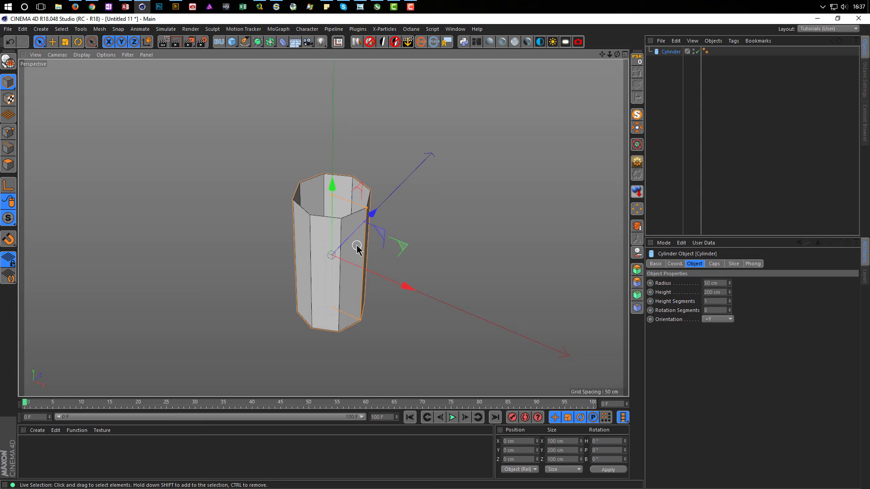
- Switch to the nose.c4d project and add a cylinder to the scene
{"action": "key", "text": "v"}
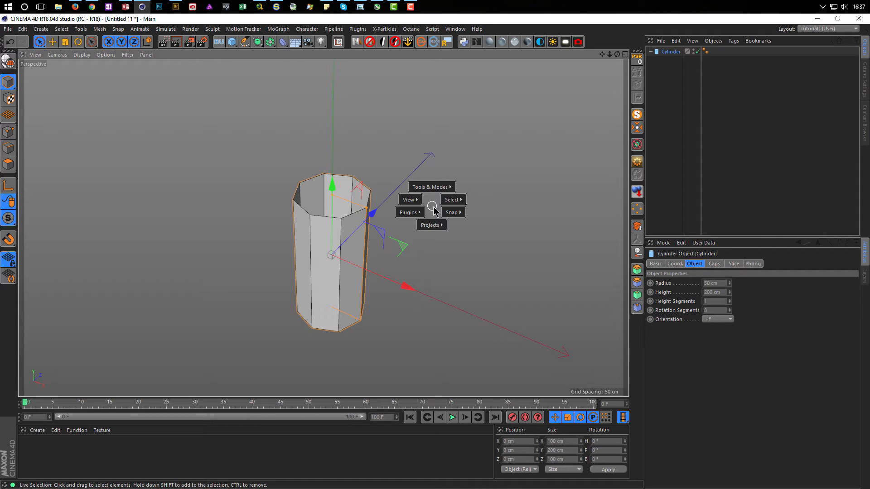
{"action": "mouse_move", "coordinate": [433, 225]}
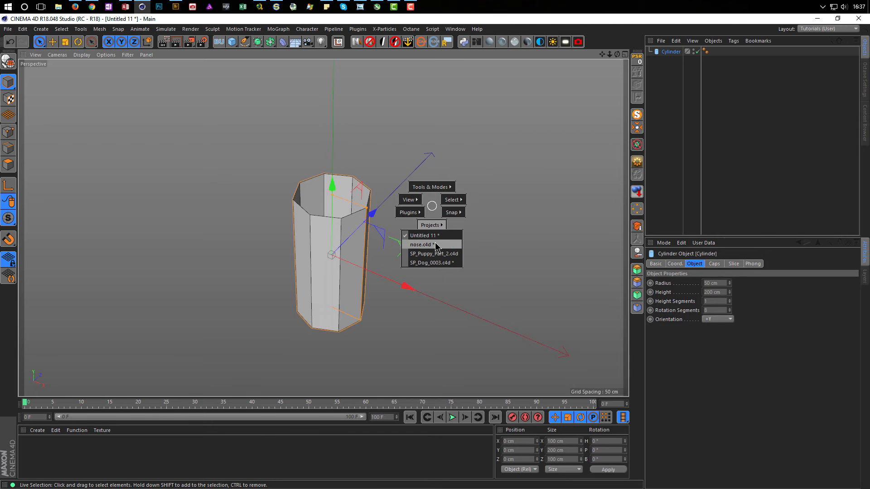
{"action": "left_click", "coordinate": [421, 245]}
{"action": "right_click_drag", "start_coordinate": [389, 236], "coordinate": [344, 245], "text": "alt"}
{"action": "left_click_drag", "start_coordinate": [391, 246], "coordinate": [359, 211], "text": "alt"}
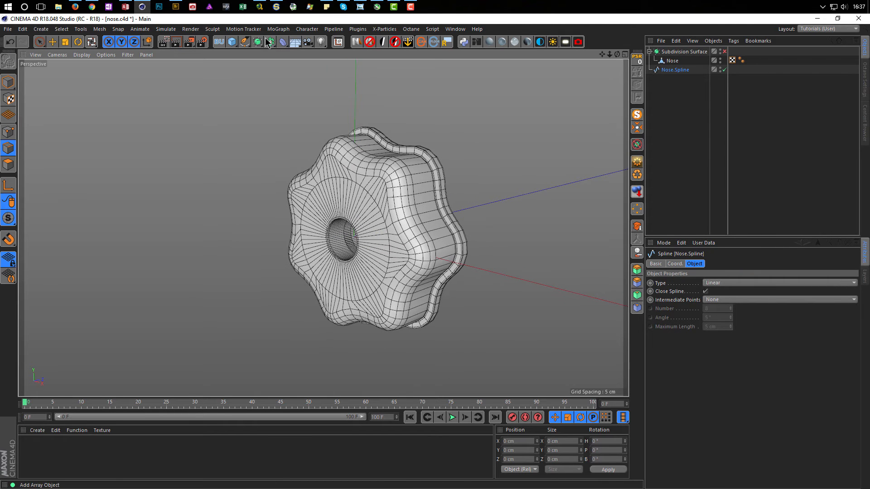
{"action": "left_click", "coordinate": [229, 43]}
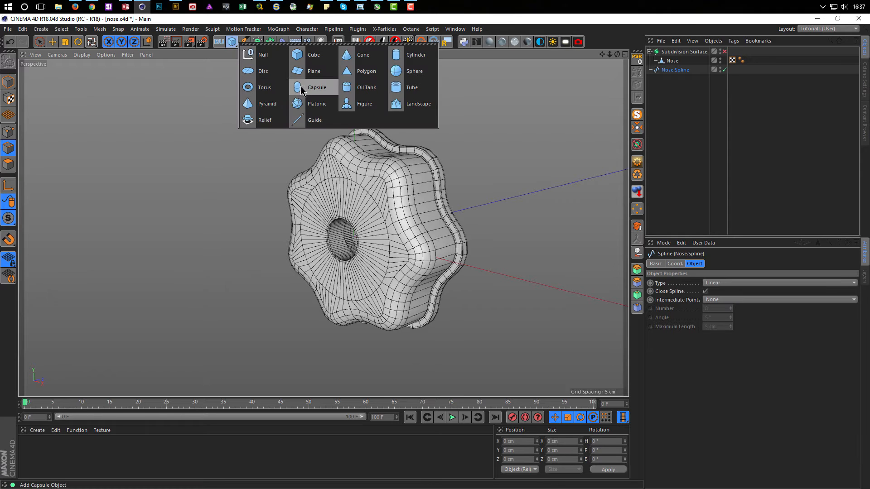
{"action": "left_click", "coordinate": [403, 56]}
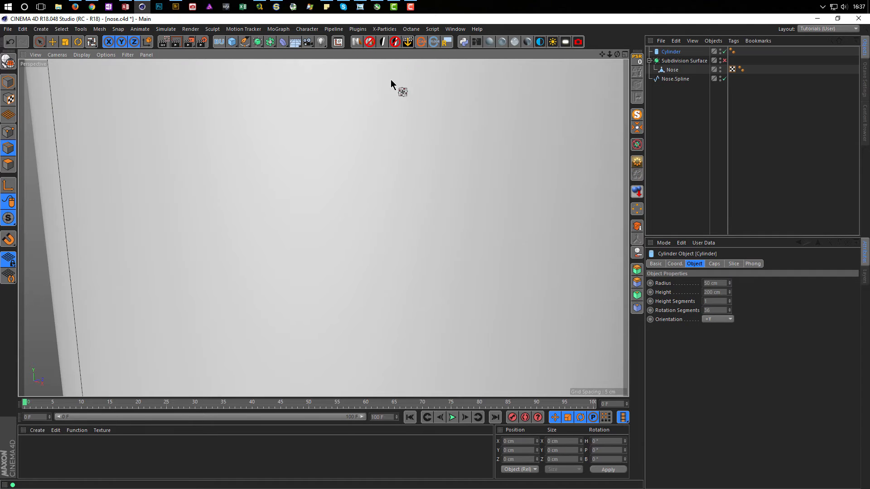
- Scale the oversized cylinder down uniformly to a radius of about 4.45 cm, close to the size of the nose hole
{"action": "right_click_drag", "start_coordinate": [515, 292], "coordinate": [146, 336], "text": "alt"}
{"action": "key", "text": "t"}
{"action": "mouse_move", "coordinate": [146, 336]}
{"action": "left_mouse_down"}
{"action": "mouse_move", "coordinate": [89, 348]}
{"action": "mouse_move", "coordinate": [86, 359]}
{"action": "left_mouse_up"}
{"action": "right_click_drag", "start_coordinate": [531, 253], "coordinate": [595, 243], "text": "alt"}
{"action": "right_click", "coordinate": [556, 242]}
{"action": "left_click", "coordinate": [539, 249]}
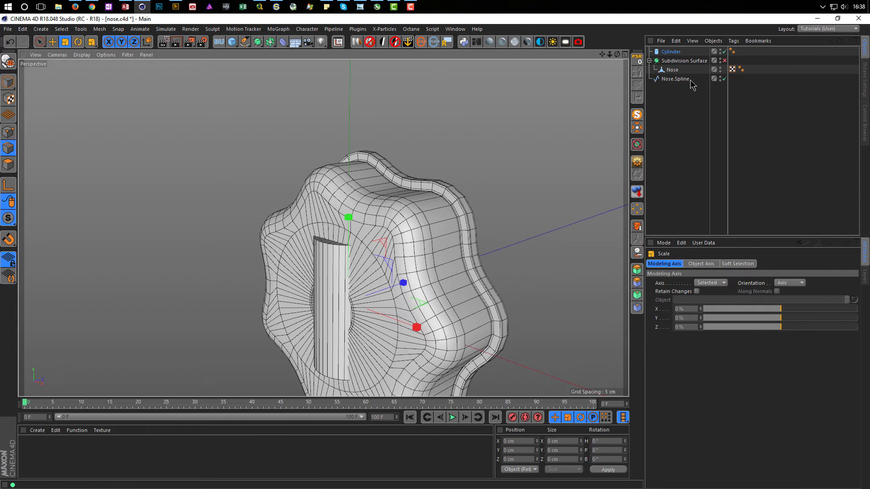
- Set the cylinder's rotation segments to 8 and its orientation to +Z
{"action": "left_click", "coordinate": [672, 53]}
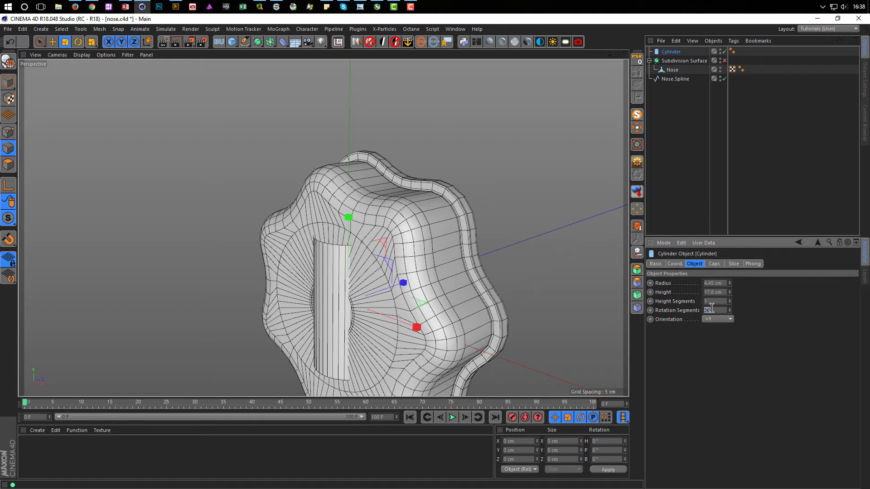
{"action": "type", "text": "8"}
{"action": "key", "text": "Return"}
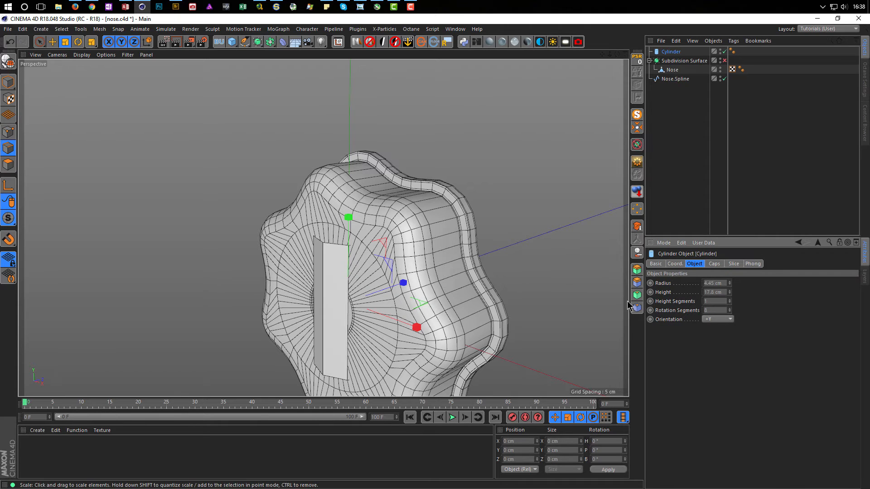
{"action": "left_click", "coordinate": [725, 319]}
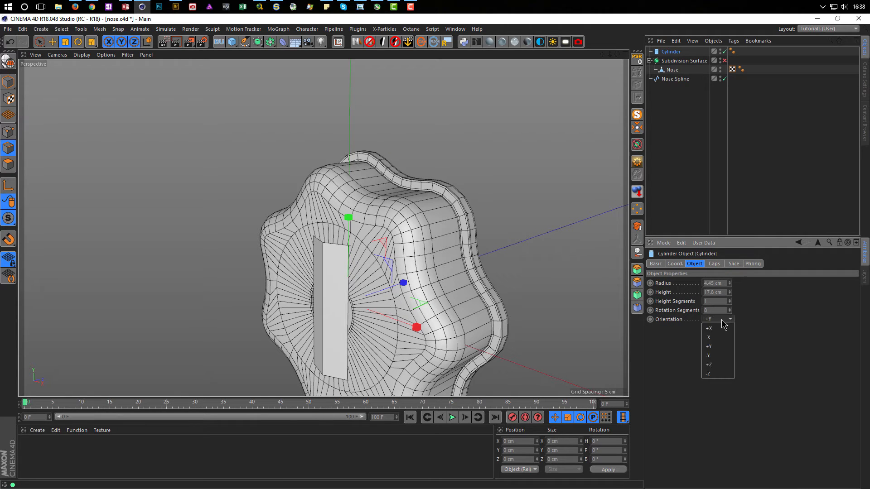
{"action": "left_click", "coordinate": [719, 366]}
- Scale the cylinder down further to a radius of about 3.7 cm so it fits the nose's front hole
{"action": "left_click_drag", "start_coordinate": [394, 307], "coordinate": [459, 300], "text": "alt"}
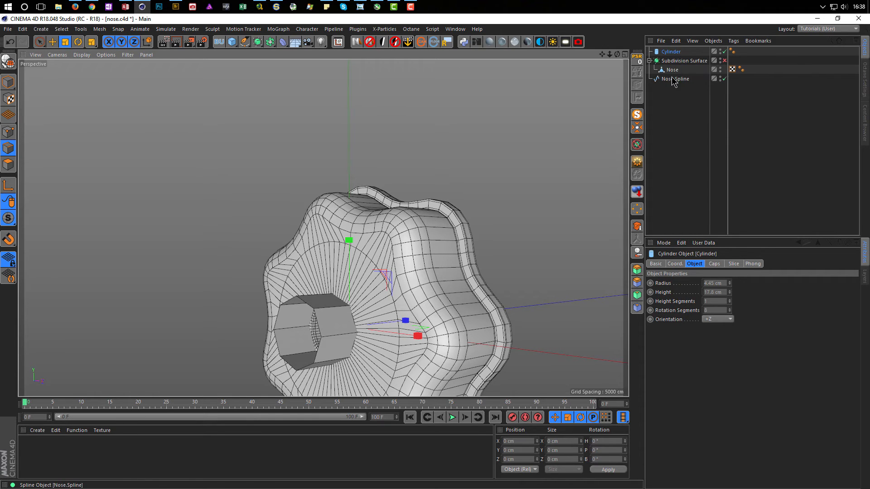
{"action": "scroll", "coordinate": [373, 246], "scroll_direction": "down", "scroll_amount": 1}
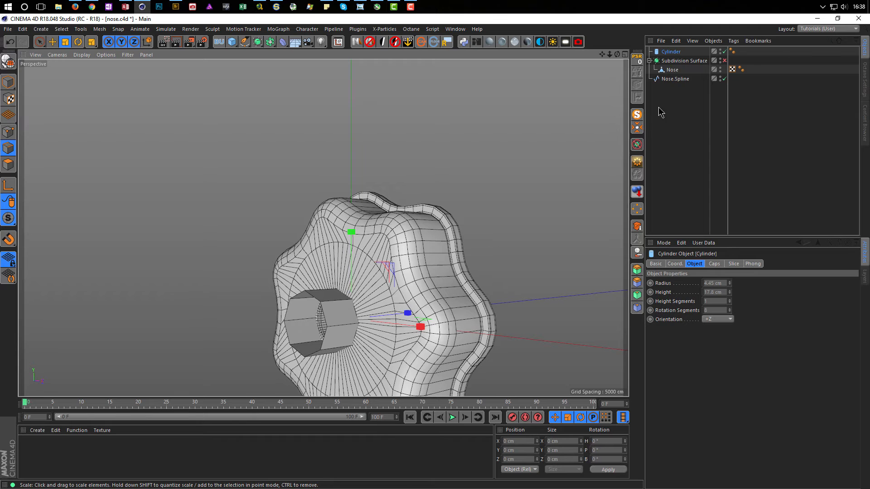
{"action": "left_click", "coordinate": [675, 79]}
{"action": "left_click", "coordinate": [670, 51]}
{"action": "left_click_drag", "start_coordinate": [325, 315], "coordinate": [349, 310], "text": "alt"}
{"action": "scroll", "coordinate": [348, 309], "scroll_direction": "up", "scroll_amount": 4}
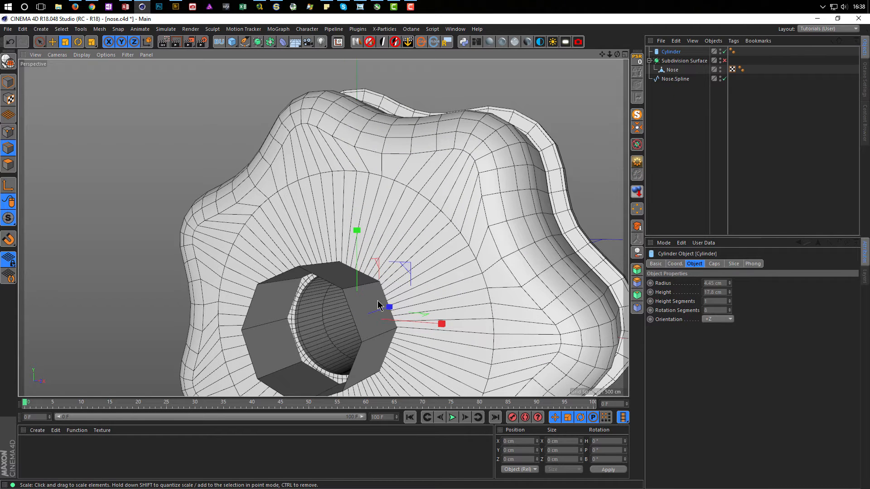
{"action": "left_click_drag", "start_coordinate": [450, 285], "coordinate": [458, 241]}
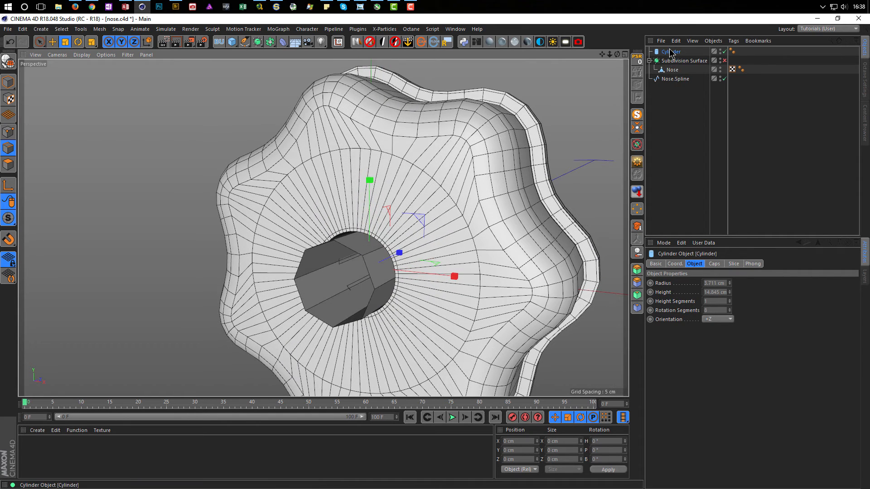
- Move the cylinder below Nose.Spline in the object hierarchy, make it editable, and close its open front end with a polygon
{"action": "left_click_drag", "start_coordinate": [671, 52], "coordinate": [664, 91]}
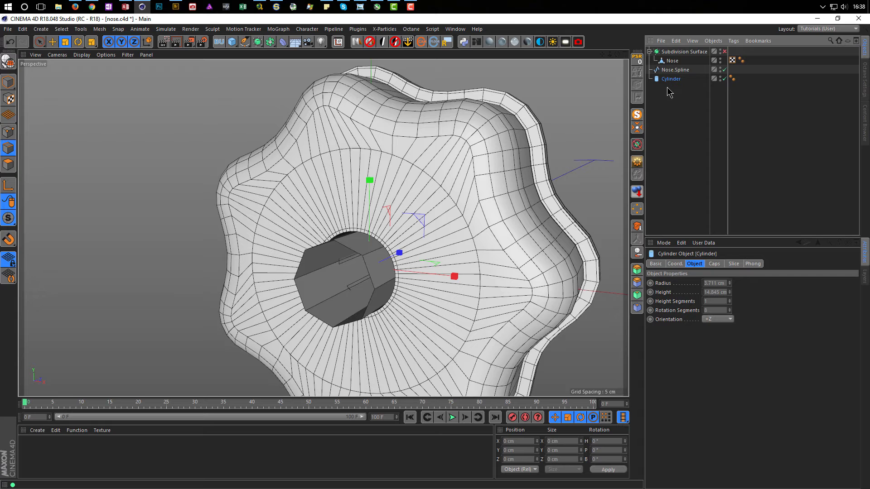
{"action": "key", "text": "c"}
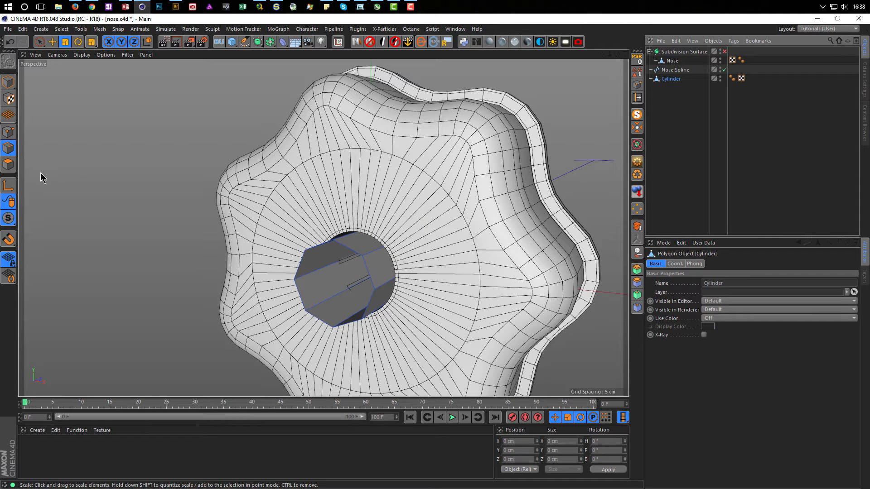
{"action": "key", "text": "m"}
{"action": "key", "text": "d"}
{"action": "left_click", "coordinate": [321, 318]}
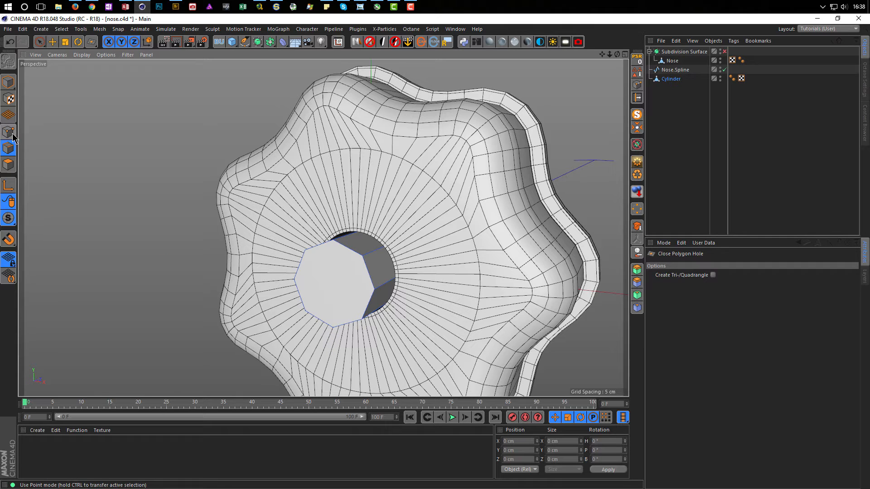
- Select the cylinder's front cap polygon and inset it with Extrude Inner by an offset of about 1.54 cm
{"action": "left_click", "coordinate": [9, 166]}
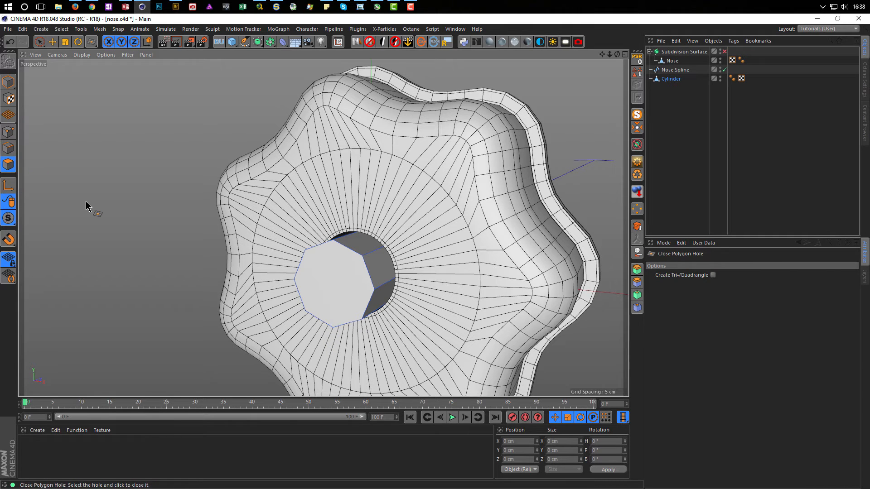
{"action": "key", "text": "0"}
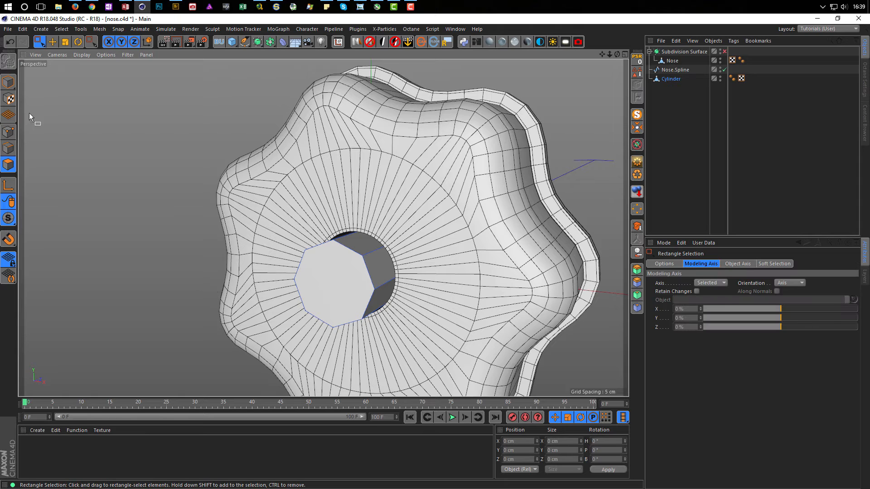
{"action": "left_click_drag", "start_coordinate": [39, 42], "coordinate": [77, 54]}
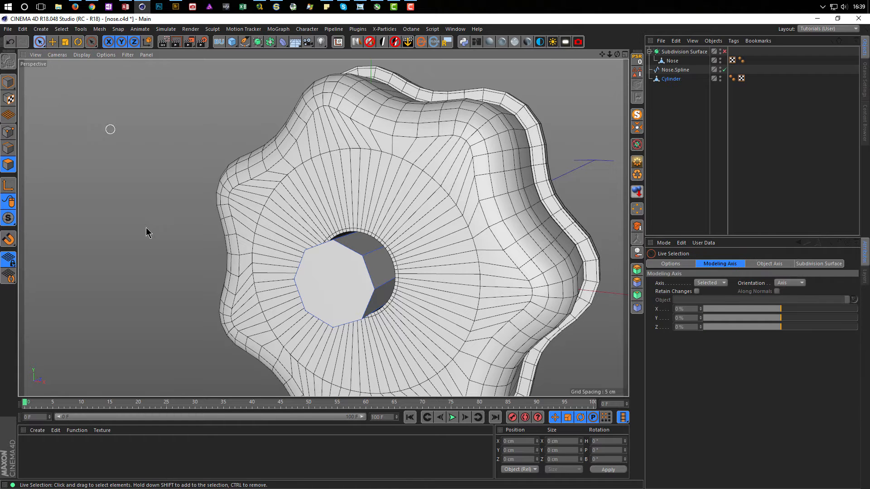
{"action": "left_click", "coordinate": [346, 298]}
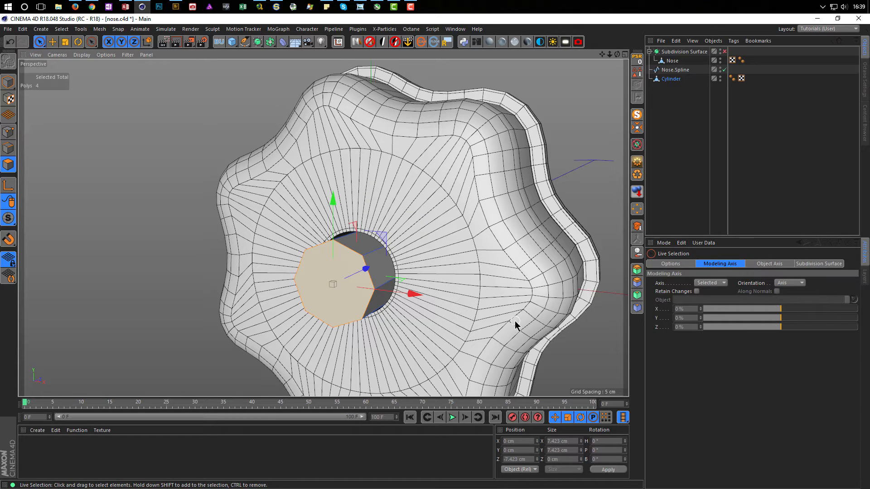
{"action": "key", "text": "i"}
{"action": "left_click_drag", "start_coordinate": [509, 324], "coordinate": [528, 323]}
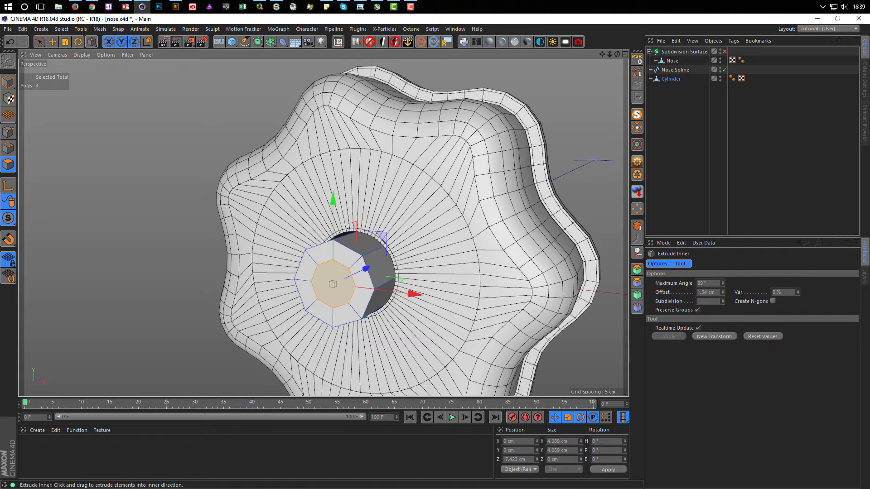
- Increase the front cap's inset to about 1.79 cm and divide its inner octagon with two crossing line cuts, vertical and horizontal
{"action": "left_click_drag", "start_coordinate": [528, 323], "coordinate": [531, 323]}
{"action": "scroll", "coordinate": [358, 306], "scroll_direction": "up", "scroll_amount": 3}
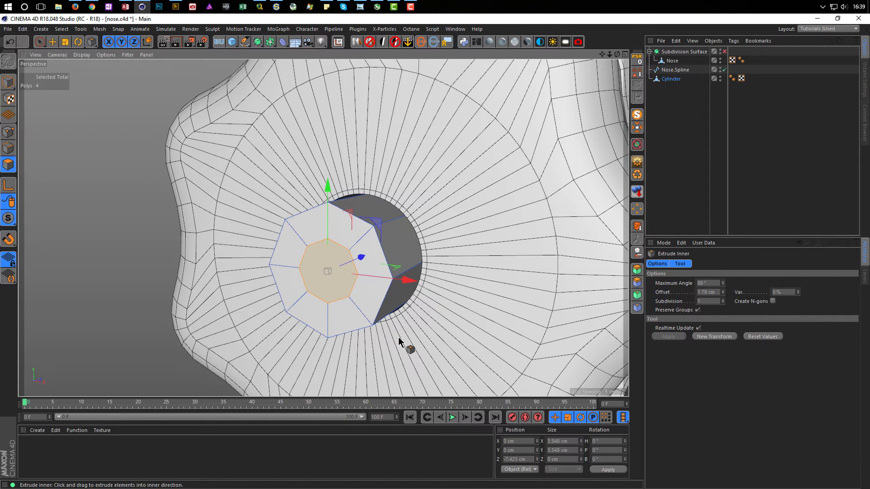
{"action": "key", "text": "k"}
{"action": "key", "text": "k"}
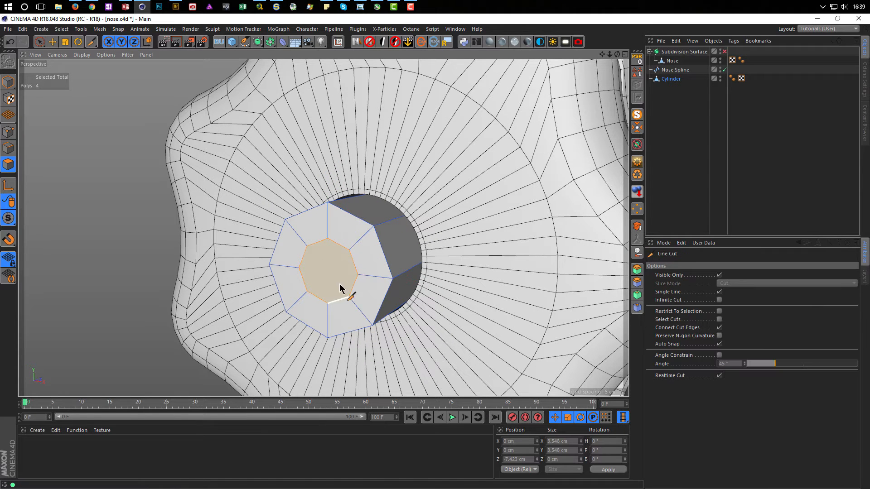
{"action": "left_click", "coordinate": [329, 240]}
{"action": "left_click", "coordinate": [328, 303]}
{"action": "left_click", "coordinate": [299, 269]}
{"action": "left_click", "coordinate": [357, 275]}
{"action": "mouse_move", "coordinate": [191, 202]}
{"action": "left_mouse_down", "text": "alt"}
{"action": "mouse_move", "coordinate": [227, 197]}
{"action": "mouse_move", "coordinate": [203, 196]}
{"action": "left_mouse_up", "text": "alt"}
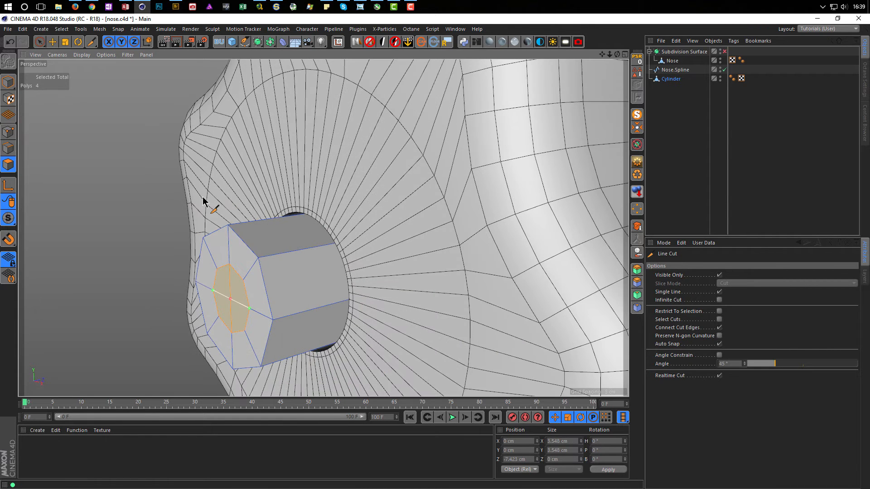
{"action": "key", "text": "space"}
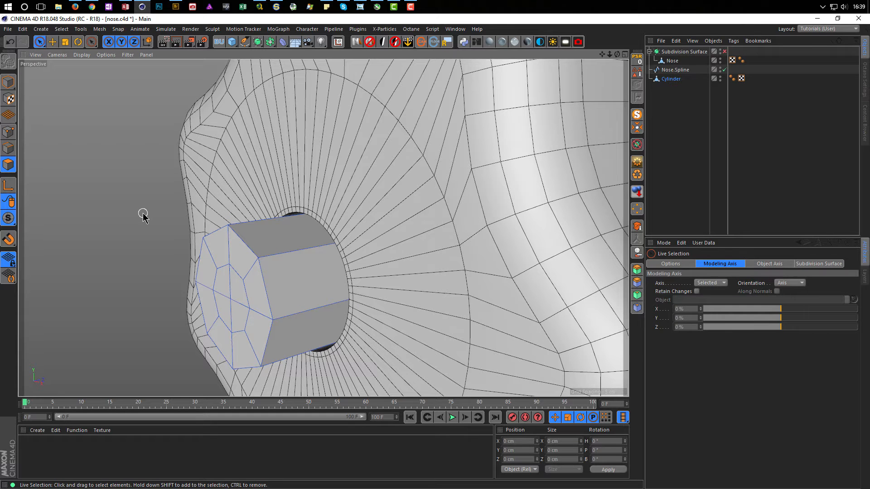
- Add one loop cut on the cap close to its rim and another around the cylinder's side near the front edge at about 98.2%
{"action": "key", "text": "k"}
{"action": "key", "text": "l"}
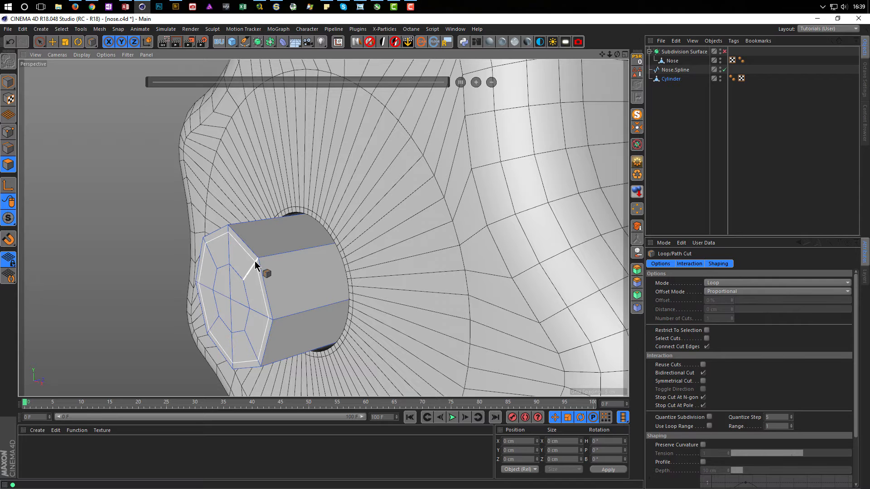
{"action": "mouse_move", "coordinate": [254, 261]}
{"action": "left_mouse_down"}
{"action": "mouse_move", "coordinate": [264, 256]}
{"action": "mouse_move", "coordinate": [266, 267]}
{"action": "left_mouse_up"}
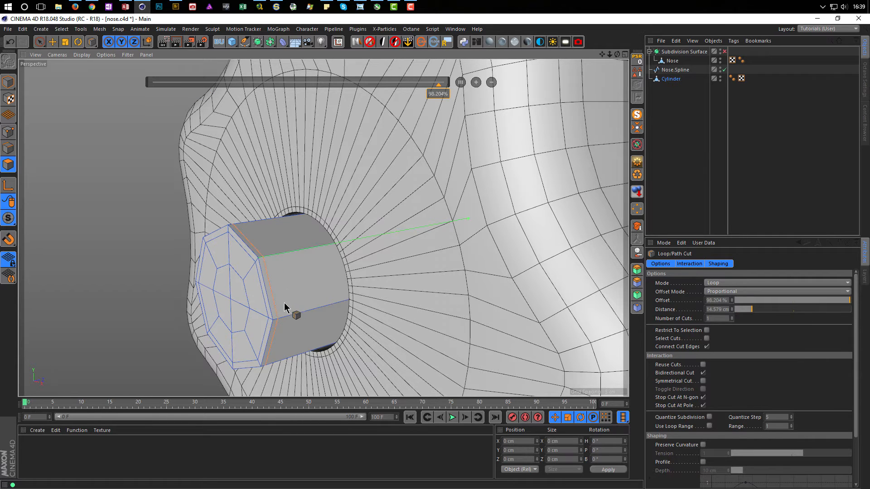
{"action": "scroll", "coordinate": [290, 290], "scroll_direction": "down", "scroll_amount": 2}
{"action": "middle_click_drag", "start_coordinate": [311, 287], "coordinate": [333, 288], "text": "alt"}
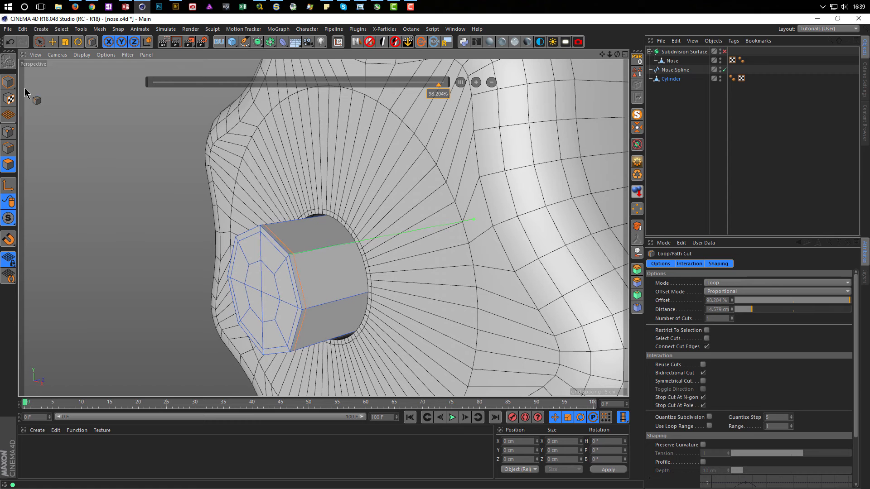
- Move the whole cylinder back into the nose's front hole, to a Z position of about 4.36 cm
{"action": "left_click", "coordinate": [8, 82]}
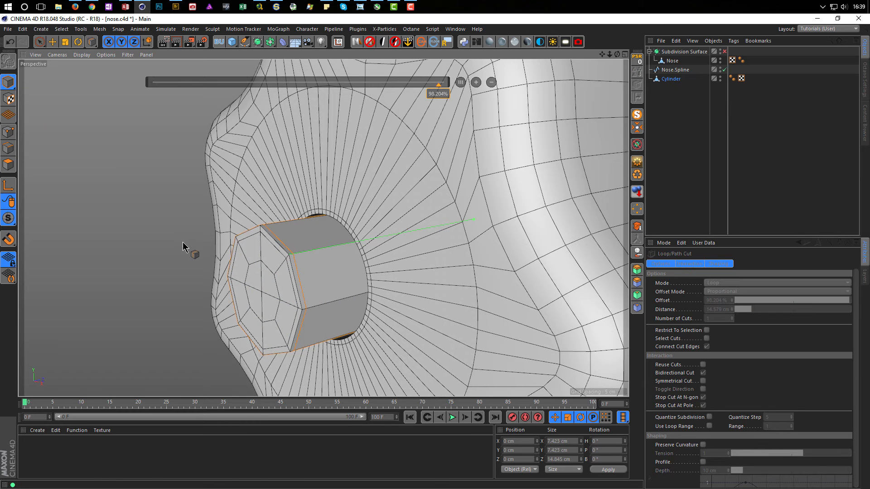
{"action": "key", "text": "e"}
{"action": "left_click_drag", "start_coordinate": [418, 258], "coordinate": [464, 250]}
{"action": "left_click_drag", "start_coordinate": [419, 273], "coordinate": [537, 239], "text": "alt"}
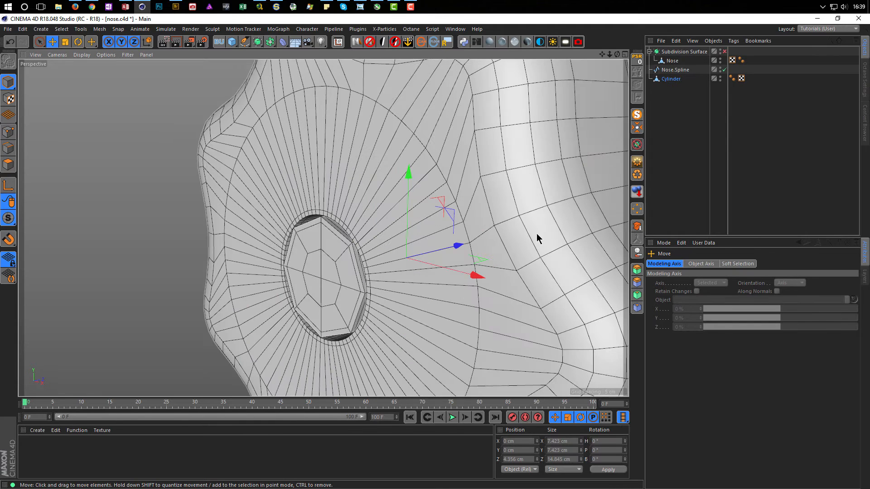
- Delete Nose.Spline, then place the cylinder under the Subdivision Surface and group it with Nose in a null
{"action": "left_click", "coordinate": [670, 69]}
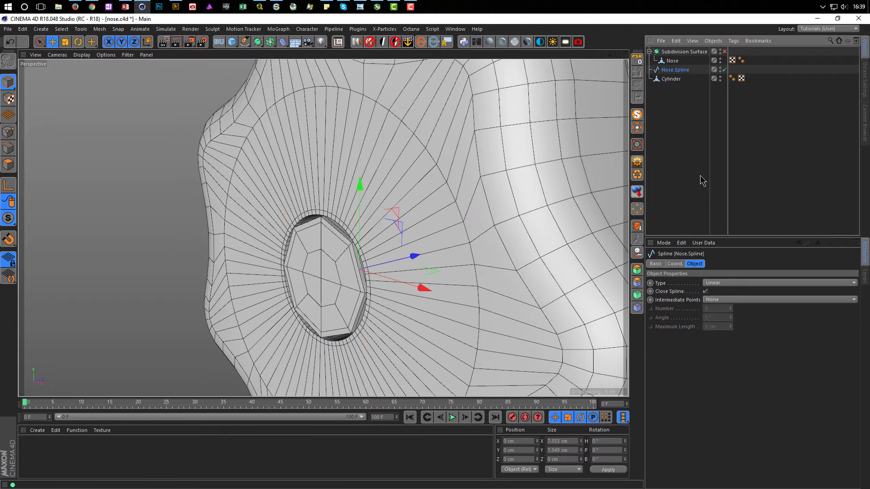
{"action": "key", "text": "Delete"}
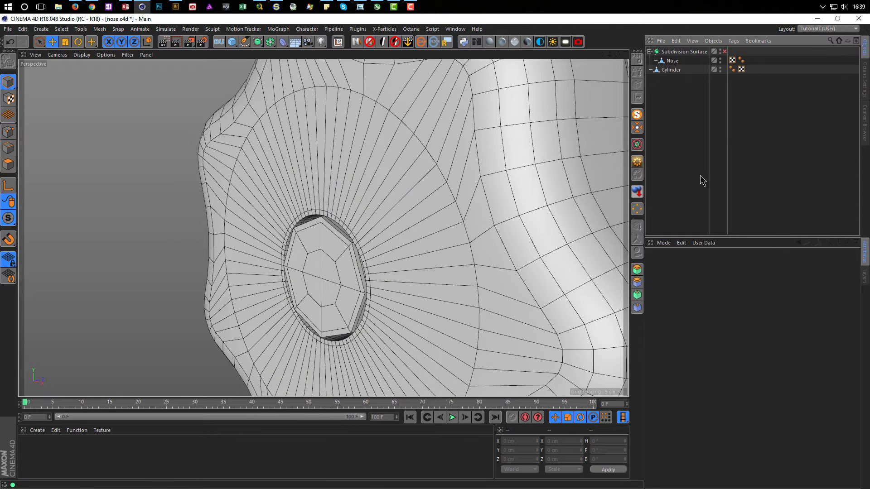
{"action": "left_click", "coordinate": [671, 70]}
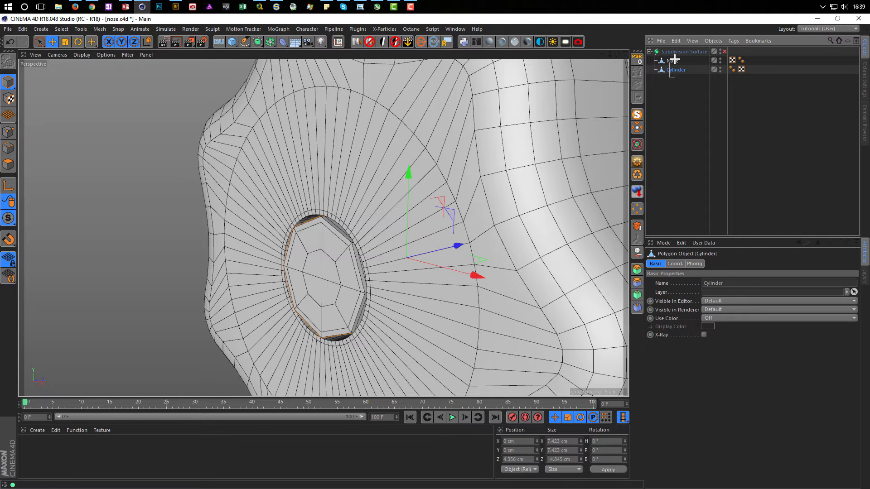
{"action": "left_click", "coordinate": [674, 60], "text": "ctrl"}
{"action": "key", "text": "alt+g"}
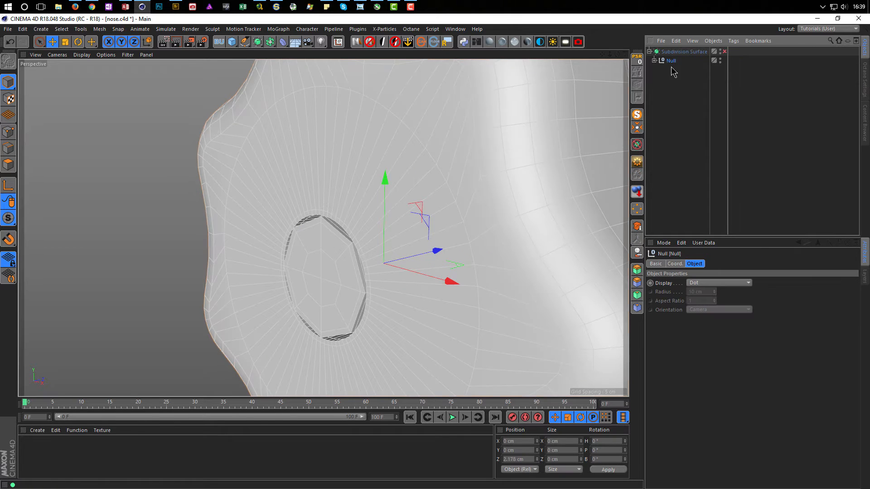
{"action": "left_click", "coordinate": [654, 60]}
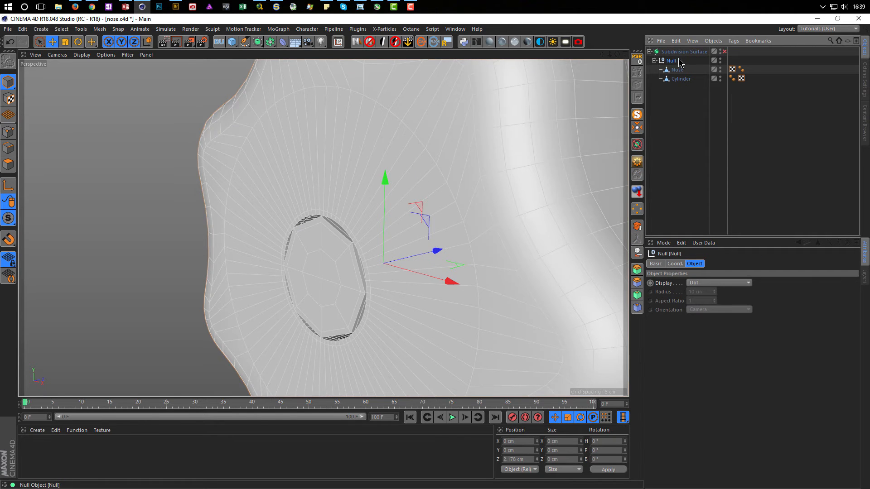
- Enable the Subdivision Surface for the grouped parts and switch the viewport wireframe to isoparms
{"action": "left_click", "coordinate": [724, 51]}
{"action": "scroll", "coordinate": [337, 247], "scroll_direction": "up", "scroll_amount": 5}
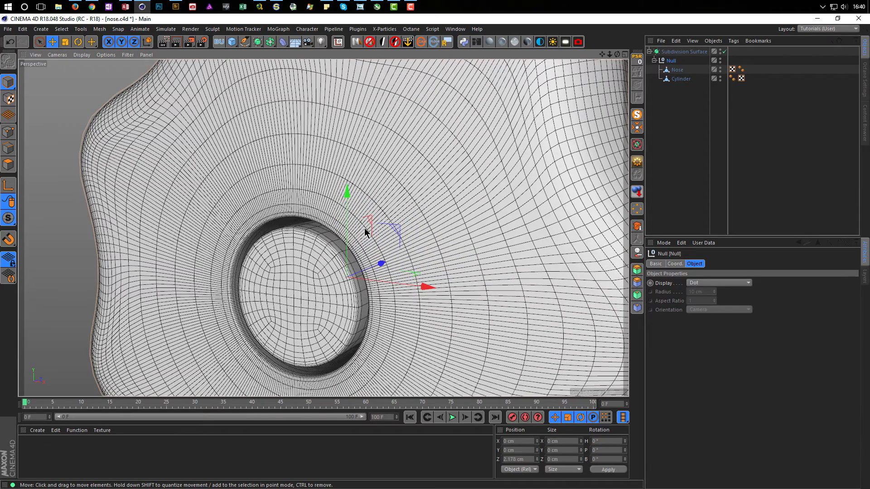
{"action": "key", "text": "n"}
{"action": "key", "text": "i"}
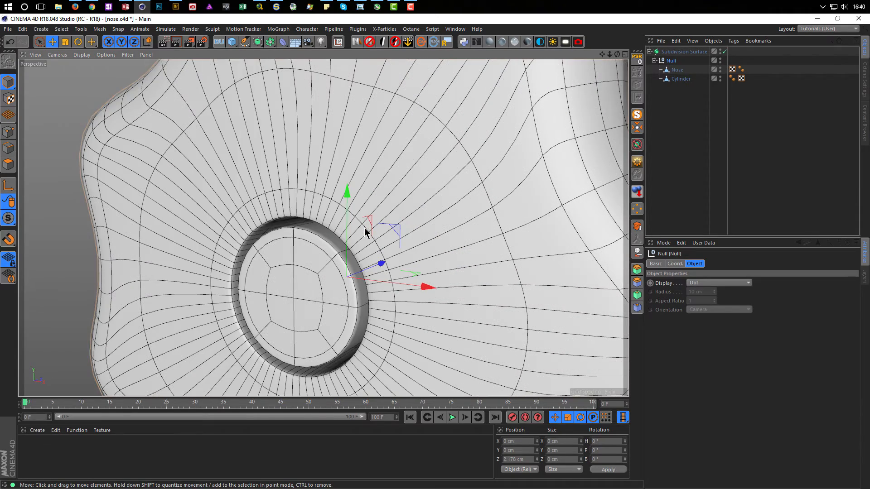
- Scale up the cylinder's cross-section until it fills the nose's hole and shift it along Z to about 2.26 cm
{"action": "left_click", "coordinate": [680, 79]}
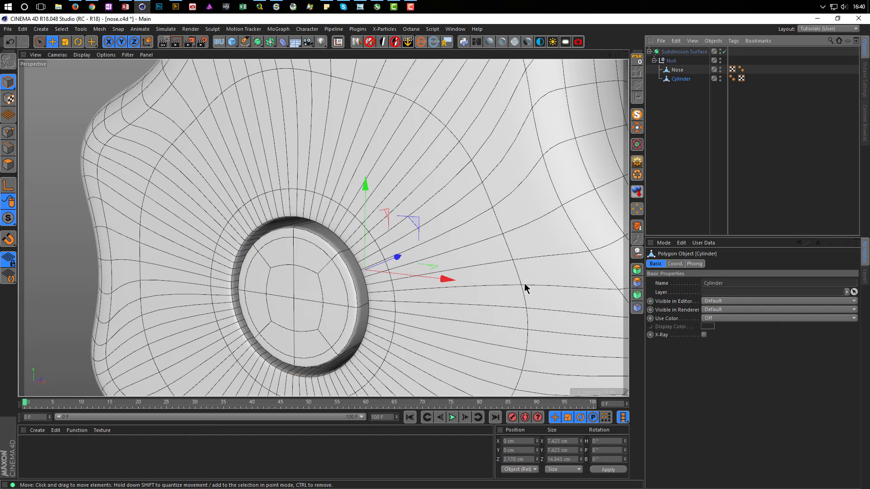
{"action": "key", "text": "t"}
{"action": "left_click_drag", "start_coordinate": [421, 232], "coordinate": [417, 225]}
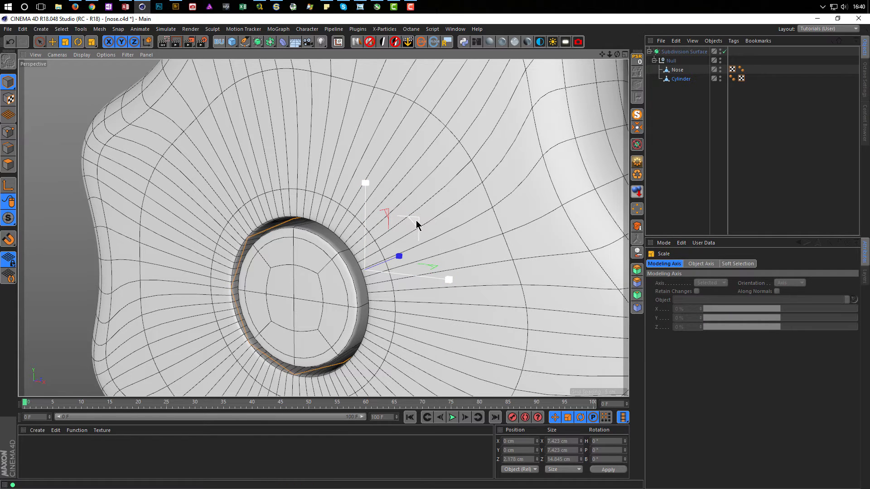
{"action": "left_click_drag", "start_coordinate": [416, 220], "coordinate": [425, 214]}
{"action": "left_click_drag", "start_coordinate": [337, 322], "coordinate": [381, 320], "text": "alt"}
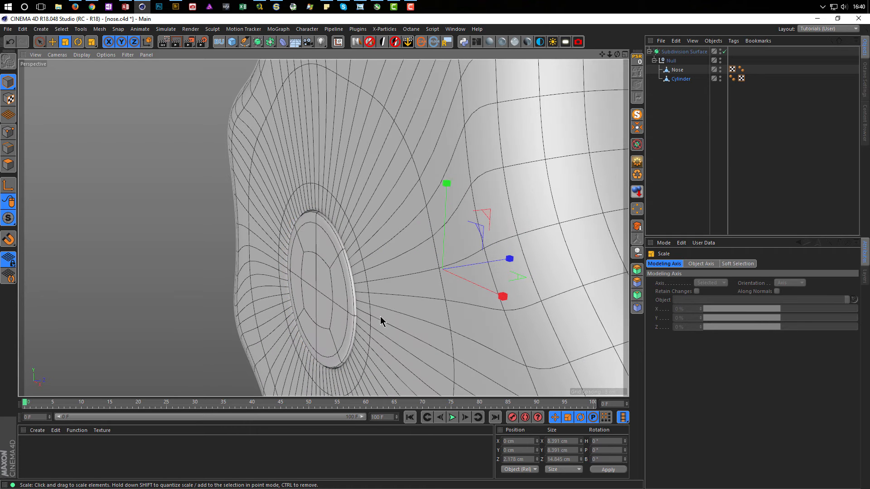
{"action": "key", "text": "e"}
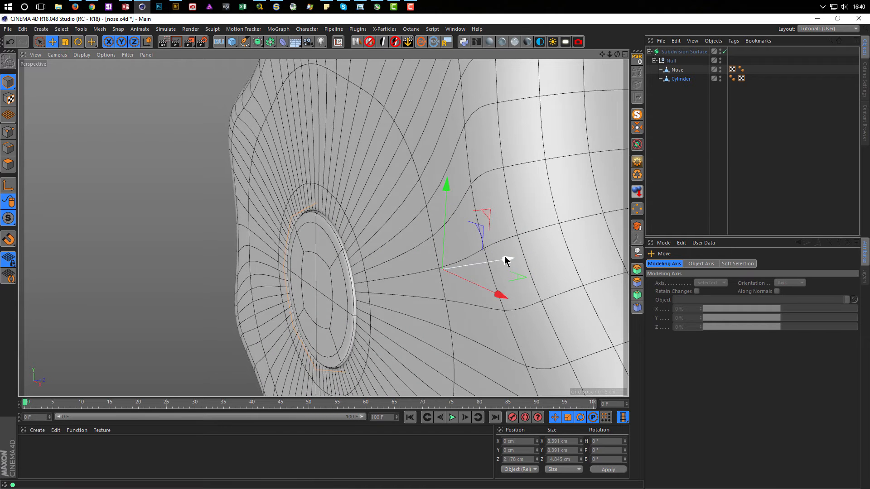
{"action": "left_click_drag", "start_coordinate": [505, 259], "coordinate": [507, 260]}
{"action": "left_click_drag", "start_coordinate": [444, 285], "coordinate": [359, 258], "text": "alt"}
- Select the four inner polygons of the cylinder's cap and pull them about 0.5 cm forward to give the cap a bulge
{"action": "left_click", "coordinate": [8, 164]}
{"action": "key", "text": "9"}
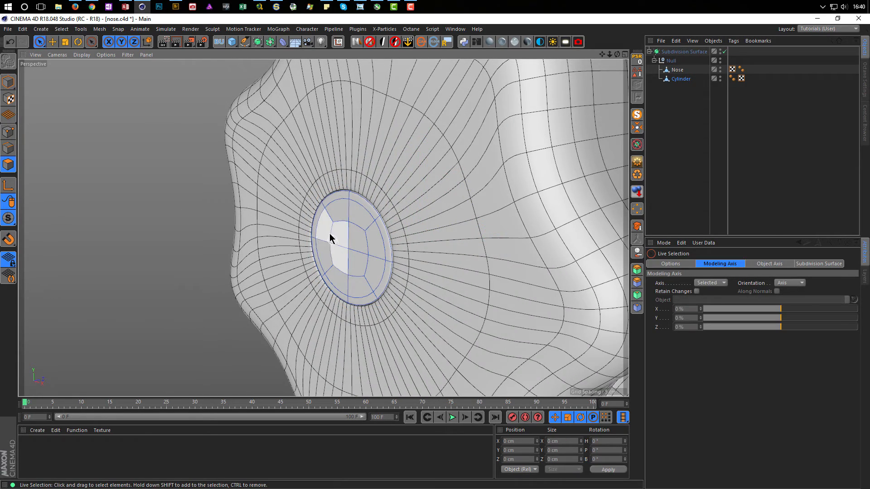
{"action": "left_click", "coordinate": [354, 253]}
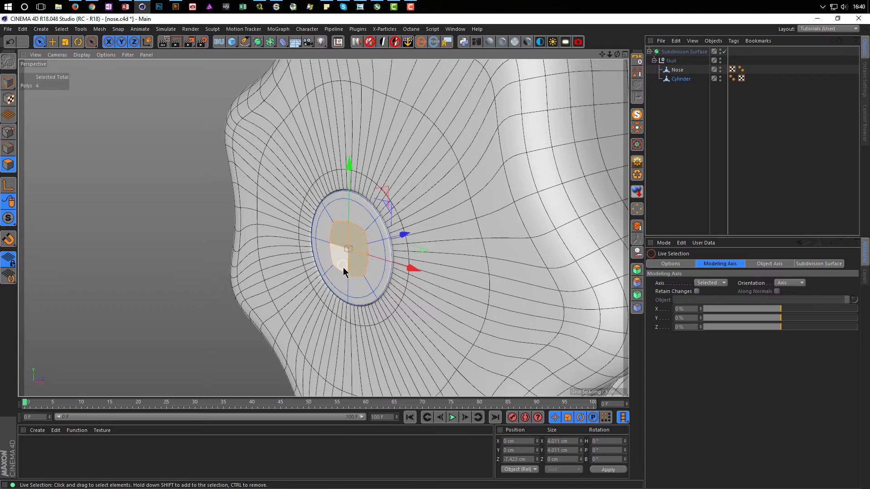
{"action": "left_click_drag", "start_coordinate": [401, 236], "coordinate": [394, 239]}
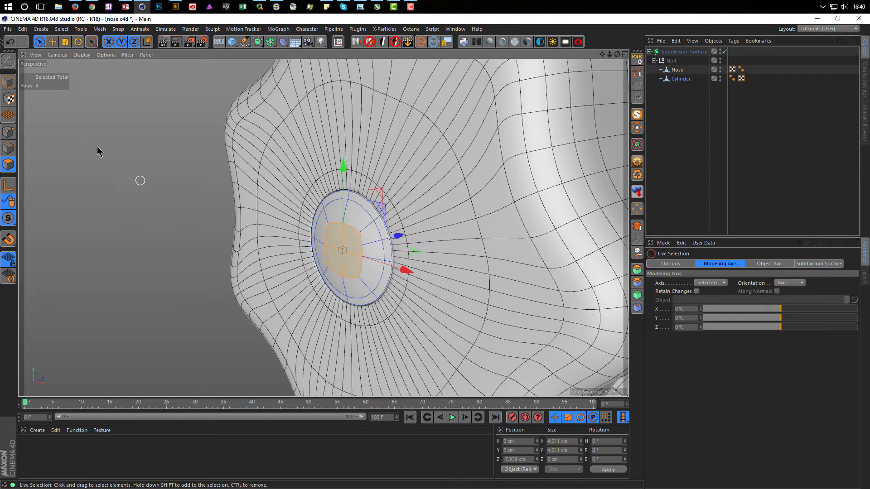
{"action": "left_click", "coordinate": [117, 195]}
- Render a preview of the complete nose in the viewport from an angled front view
{"action": "left_click_drag", "start_coordinate": [387, 253], "coordinate": [321, 259], "text": "alt"}
{"action": "right_click_drag", "start_coordinate": [322, 258], "coordinate": [269, 273], "text": "alt"}
{"action": "left_click_drag", "start_coordinate": [334, 258], "coordinate": [395, 272], "text": "alt"}
{"action": "key", "text": "ctrl+r"}
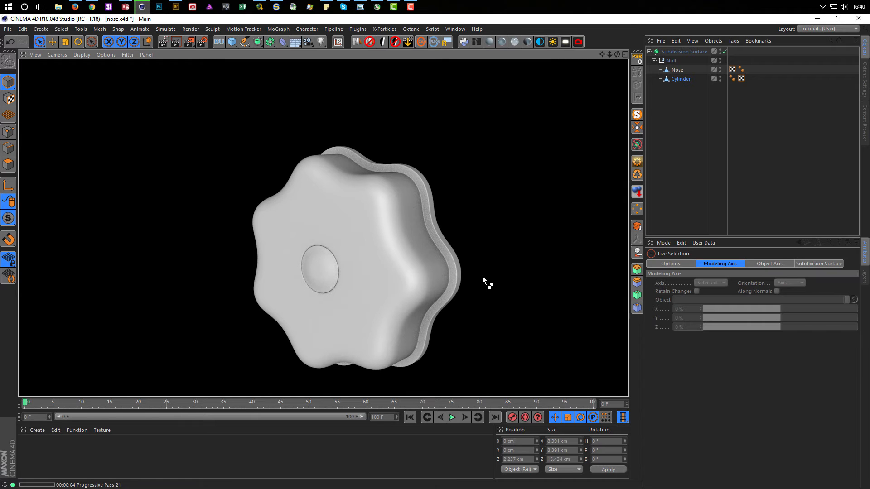
{"action": "key", "text": "e"}
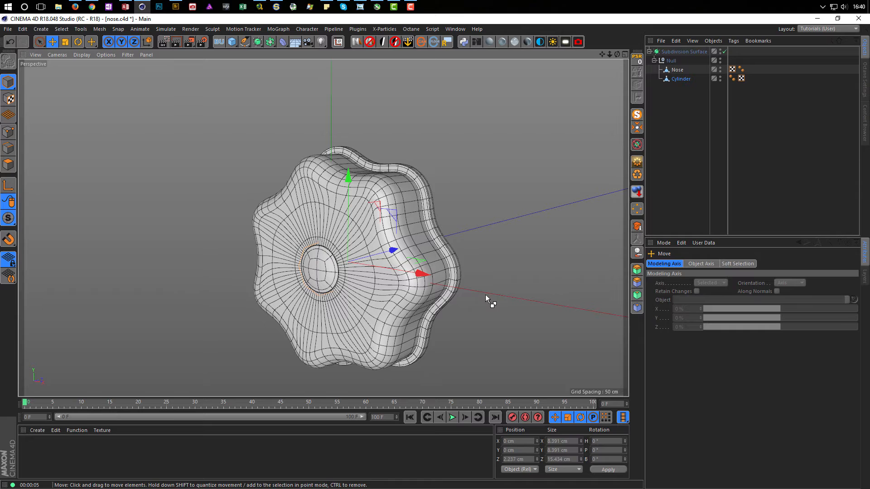
- Rename the null Nose, move it out of the Subdivision Surface, and delete the empty Subdivision Surface
{"action": "left_click", "coordinate": [654, 60]}
{"action": "double_click", "coordinate": [671, 61]}
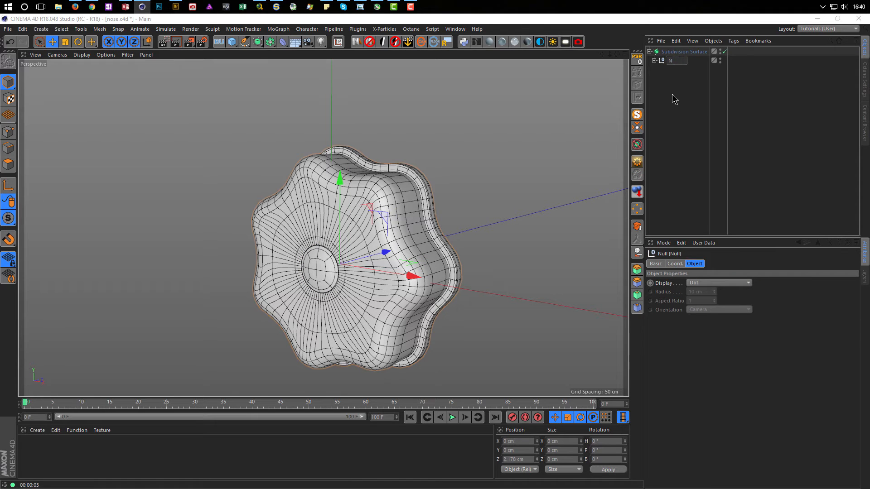
{"action": "key", "text": "Return"}
{"action": "left_click_drag", "start_coordinate": [672, 59], "coordinate": [673, 81]}
{"action": "left_click", "coordinate": [672, 52]}
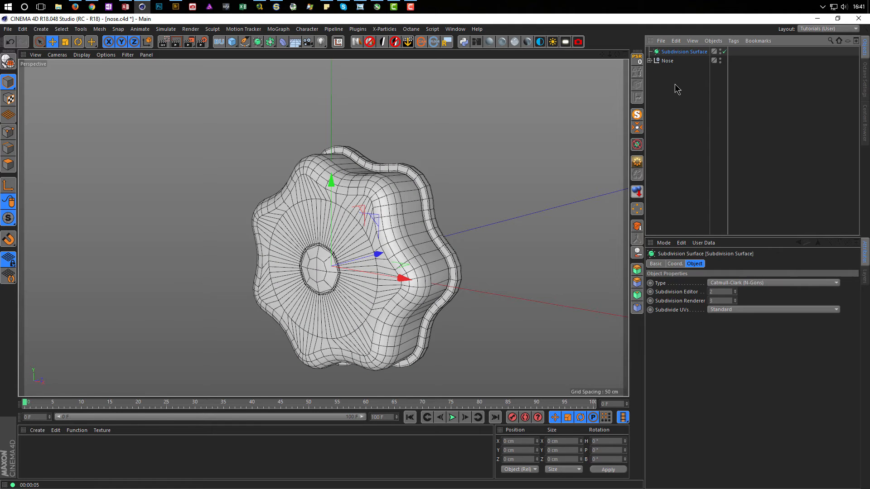
{"action": "key", "text": "Delete"}
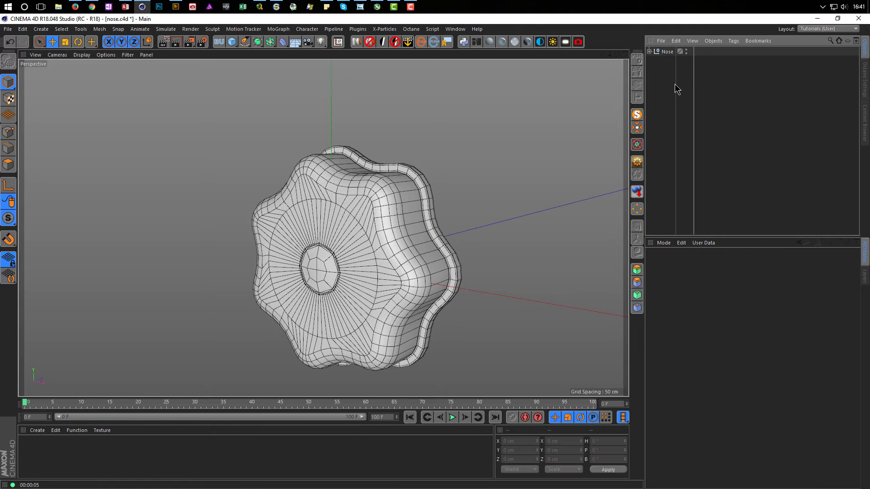
- Copy the Nose group from nose.c4d into the SP_Puppy_Part_2.c4d project
{"action": "left_click", "coordinate": [668, 52]}
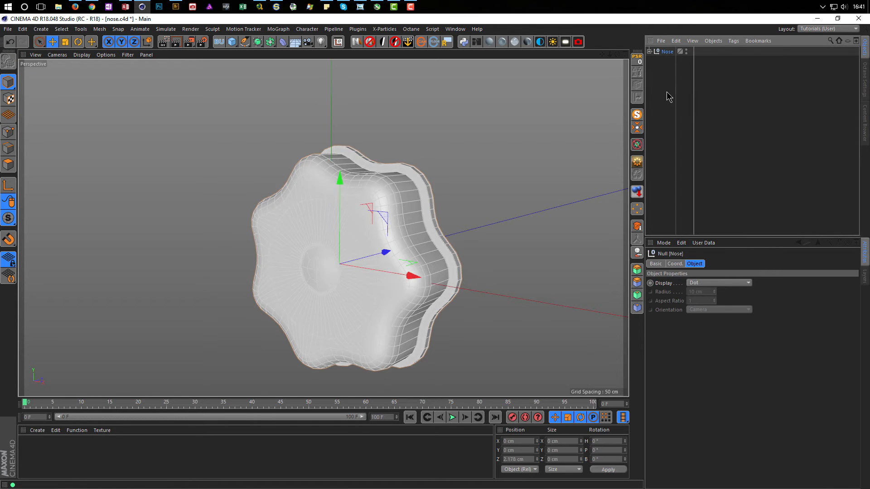
{"action": "key", "text": "v"}
{"action": "mouse_move", "coordinate": [458, 125]}
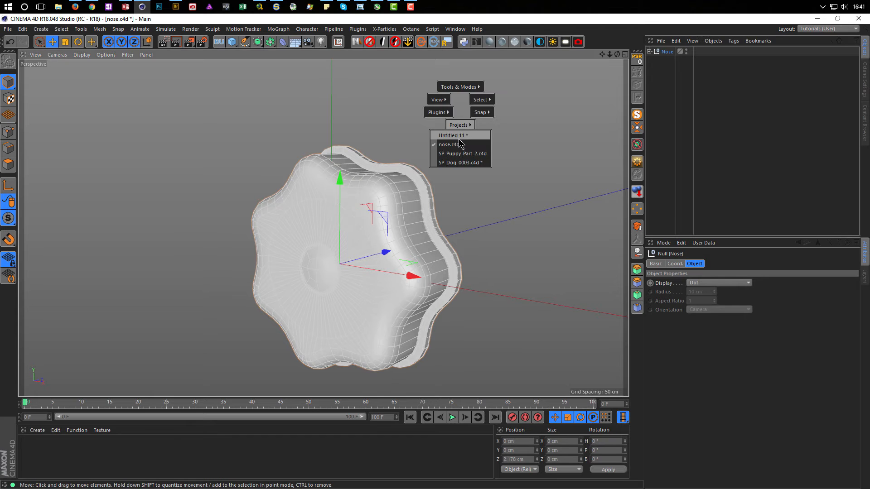
{"action": "left_click", "coordinate": [463, 153]}
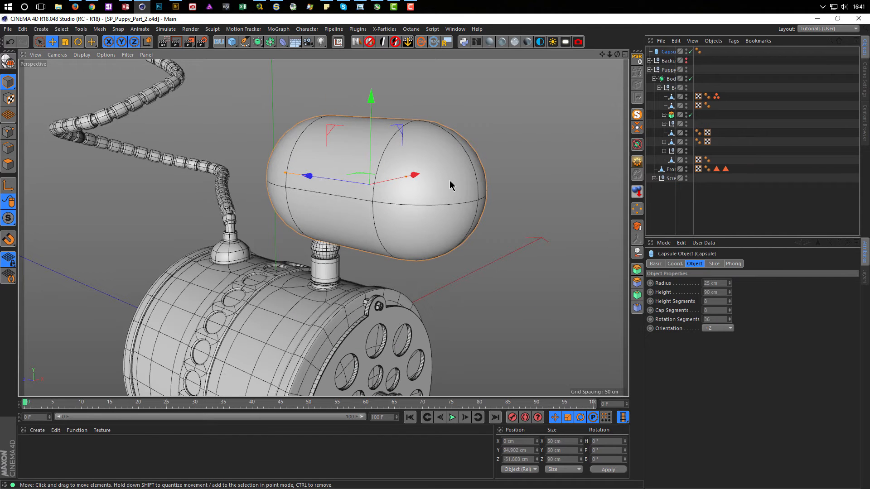
{"action": "key", "text": "ctrl+v"}
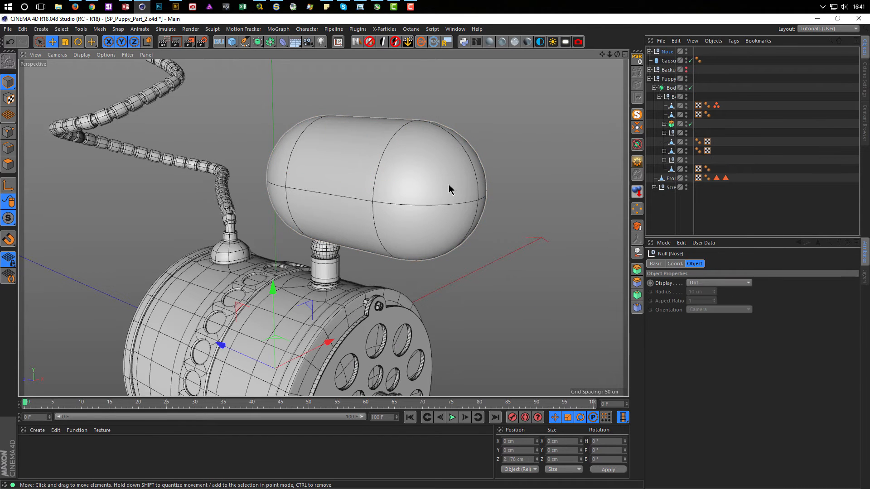
- Move the pasted nose along Z to about -111.24 cm, in front of the body, and widen the object name column to show full names
{"action": "scroll", "coordinate": [395, 281], "scroll_direction": "down", "scroll_amount": 5}
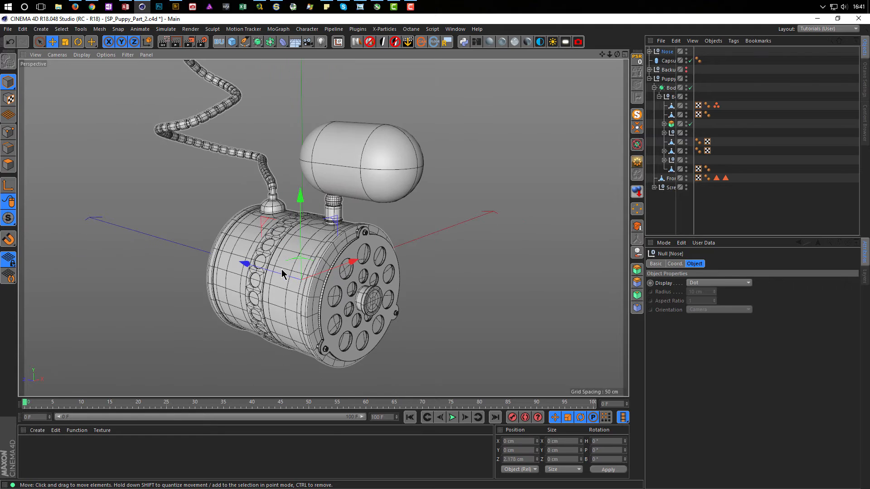
{"action": "left_click_drag", "start_coordinate": [249, 267], "coordinate": [496, 267]}
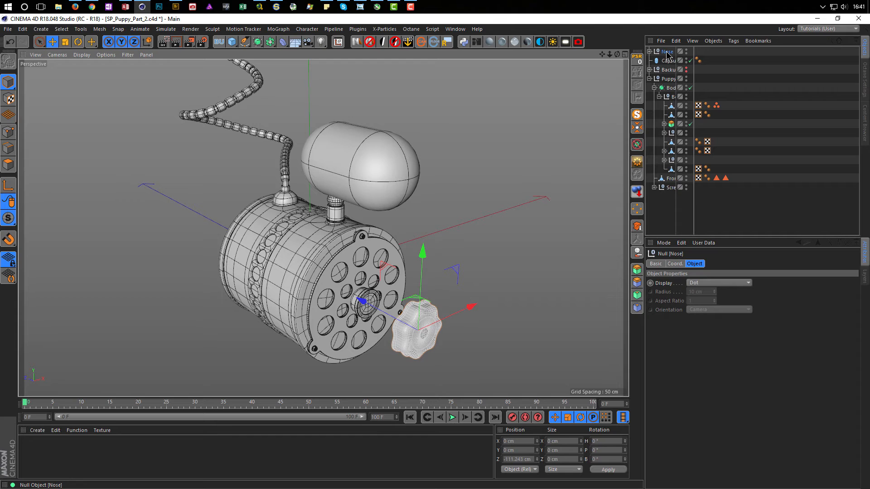
{"action": "double_click", "coordinate": [694, 128]}
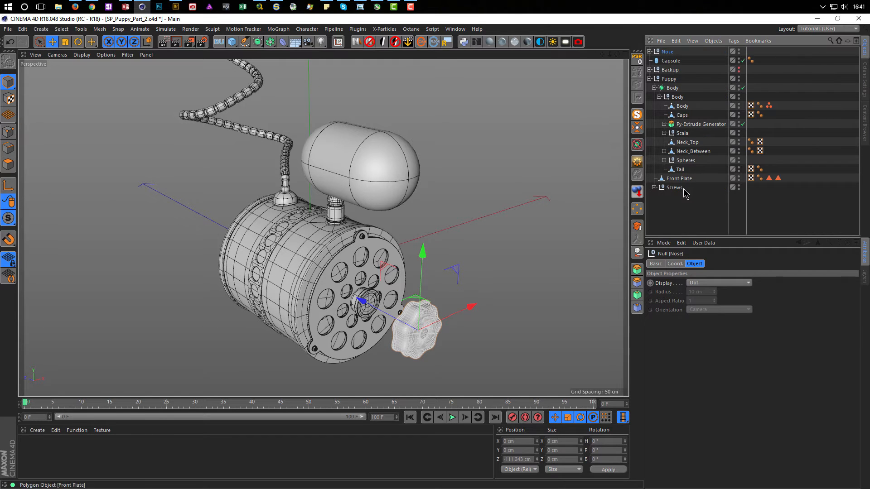
- Rename the capsule Head and place it in the Puppy group, directly below Front Plate
{"action": "left_click", "coordinate": [669, 61]}
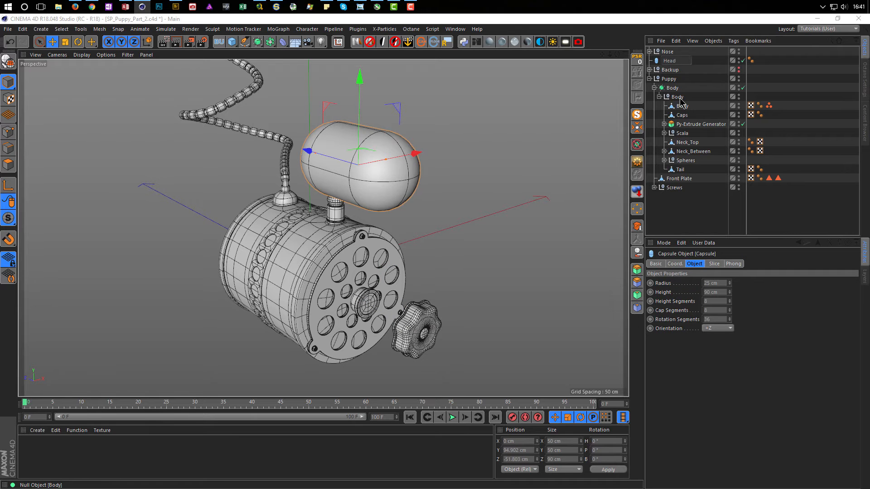
{"action": "key", "text": "Return"}
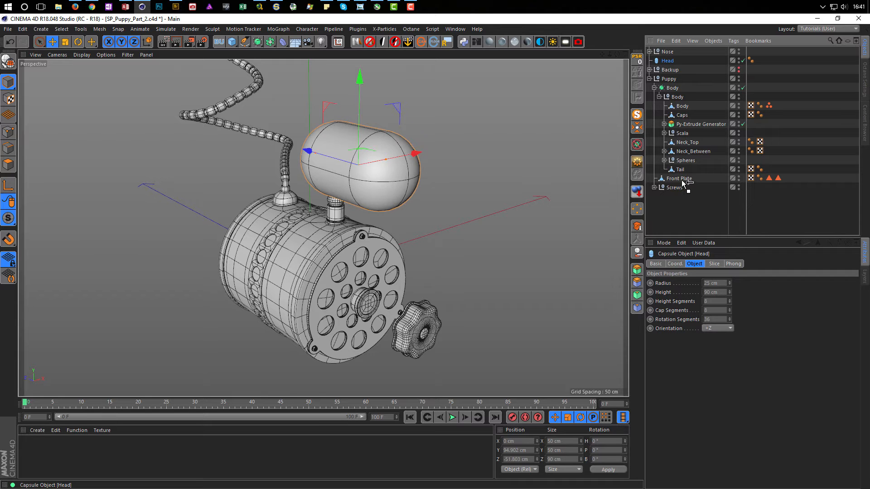
{"action": "left_click_drag", "start_coordinate": [679, 183], "coordinate": [680, 183]}
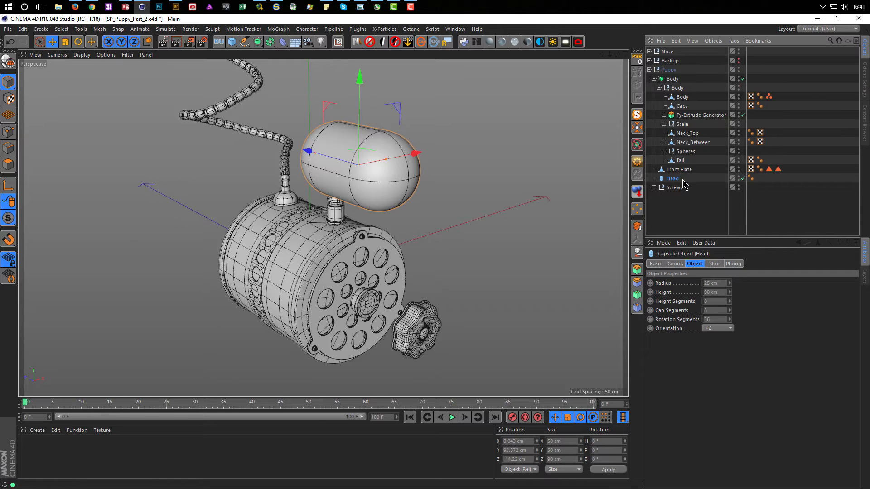
- Align the Nose to the Head by nesting it there and resetting its PSR, and place it beside the Head in the Puppy group
{"action": "left_click", "coordinate": [667, 51]}
{"action": "left_click_drag", "start_coordinate": [667, 51], "coordinate": [676, 183]}
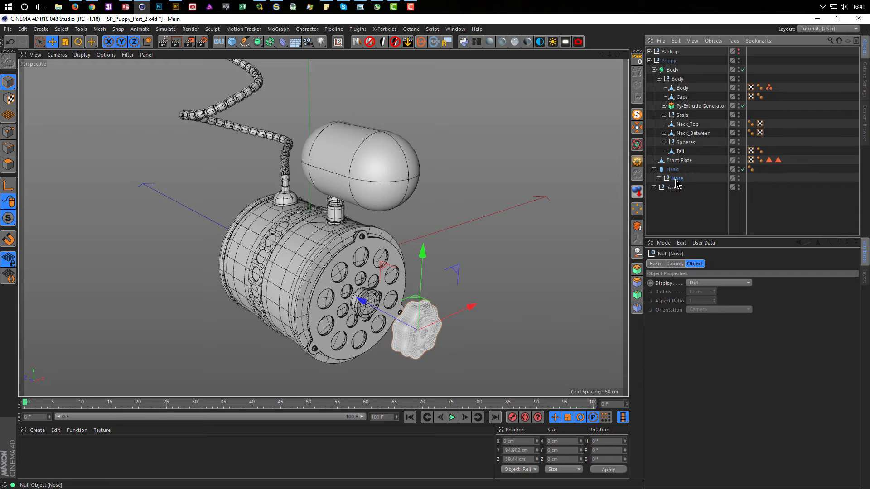
{"action": "left_click", "coordinate": [637, 58]}
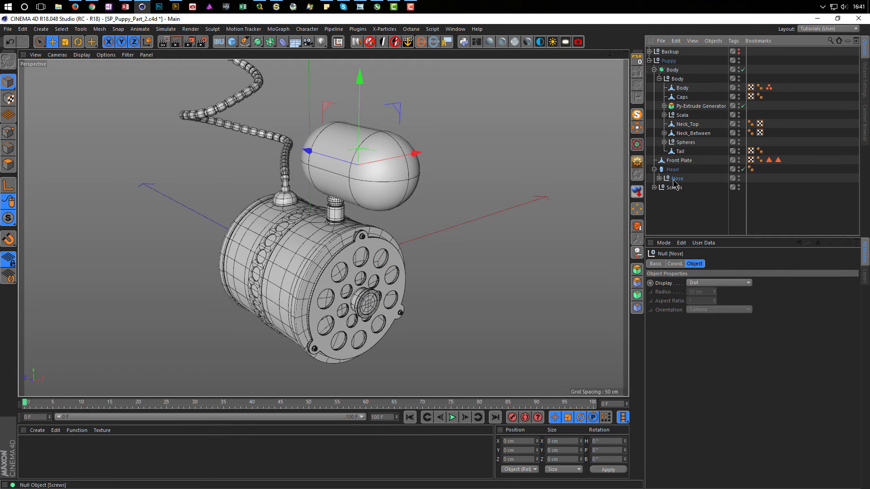
{"action": "left_click_drag", "start_coordinate": [673, 187], "coordinate": [674, 186]}
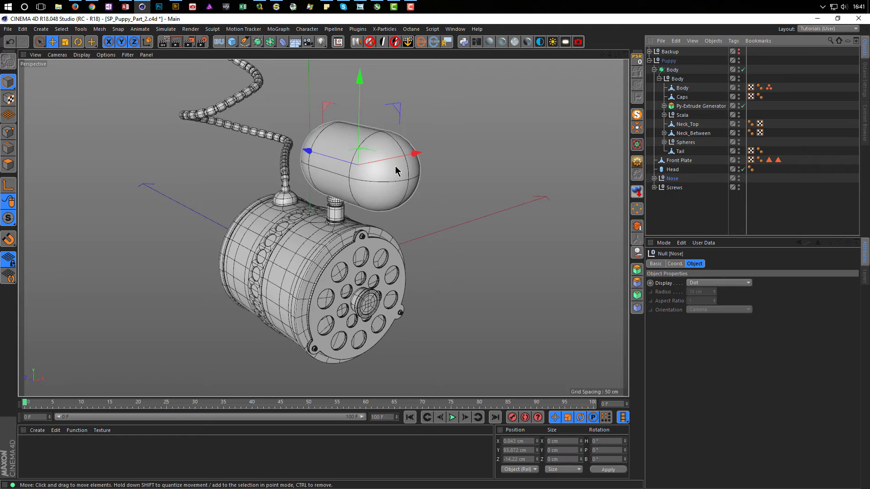
- Move the nose in front of the head to about -72.6 cm on Z and scale it down uniformly to about 55 percent
{"action": "left_click_drag", "start_coordinate": [309, 151], "coordinate": [324, 191]}
{"action": "scroll", "coordinate": [442, 177], "scroll_direction": "up", "scroll_amount": 6}
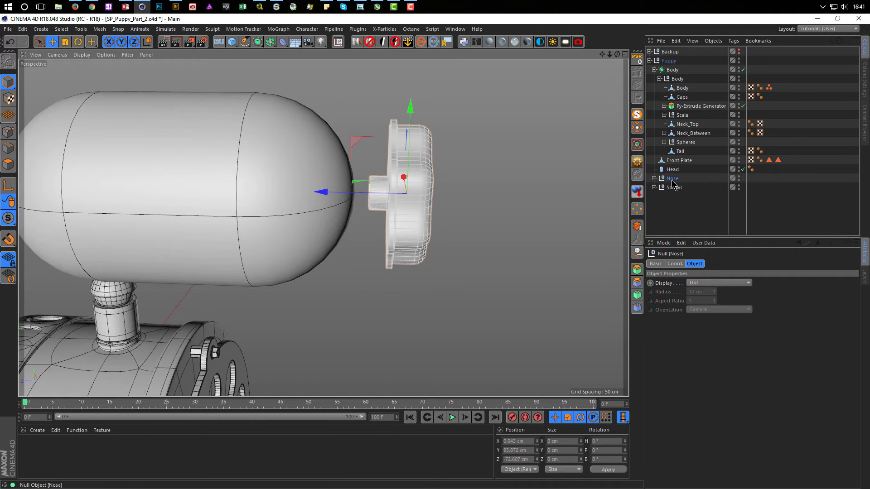
{"action": "left_click", "coordinate": [63, 44]}
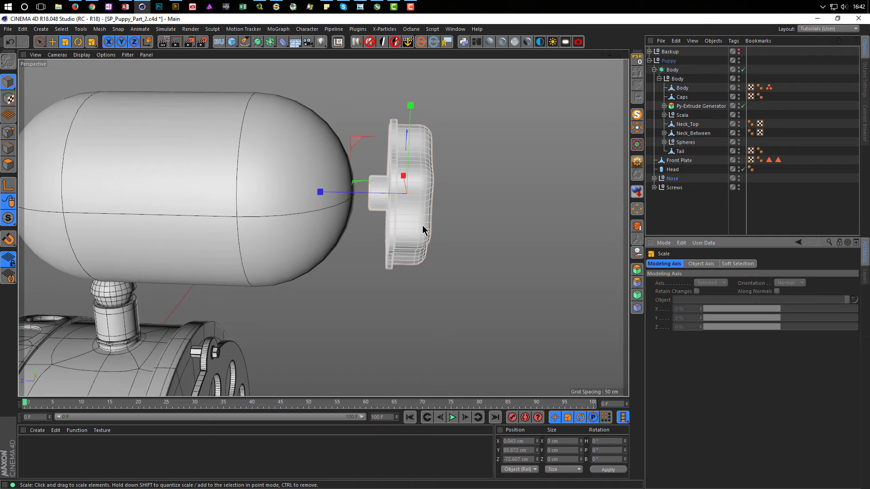
{"action": "left_click_drag", "start_coordinate": [474, 253], "coordinate": [348, 270]}
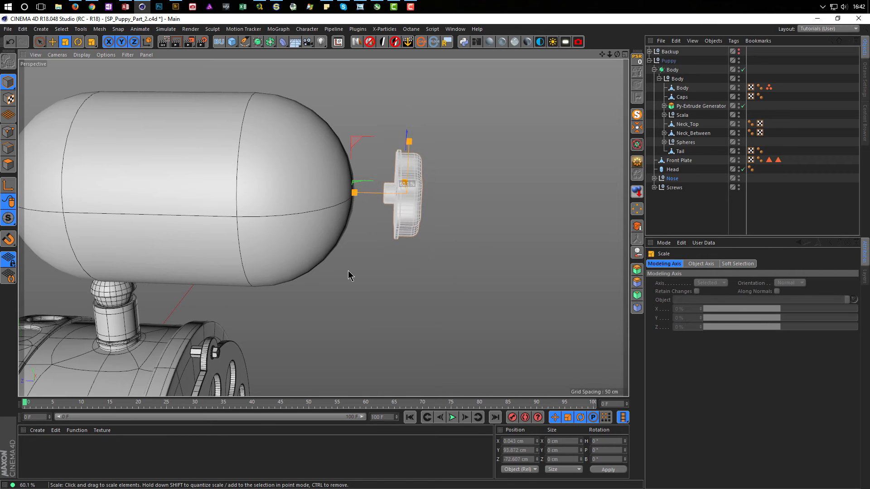
{"action": "middle_click", "coordinate": [379, 242]}
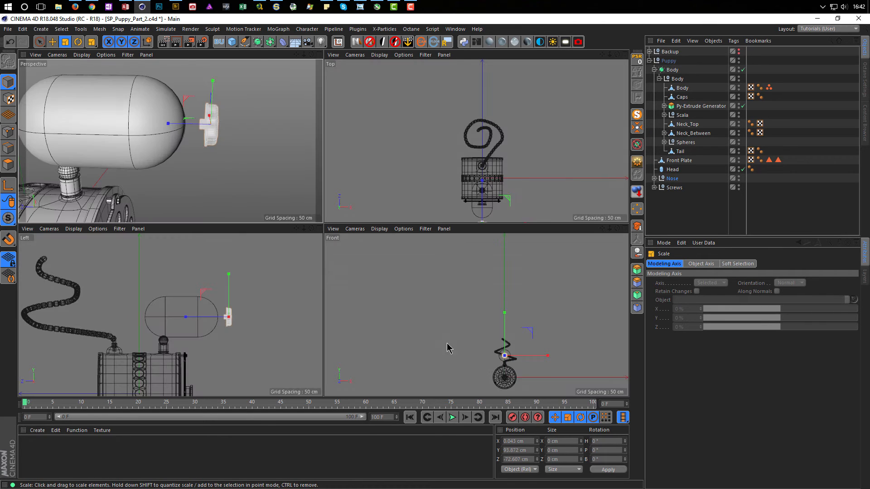
{"action": "middle_click", "coordinate": [227, 316]}
{"action": "scroll", "coordinate": [485, 222], "scroll_direction": "up", "scroll_amount": 8}
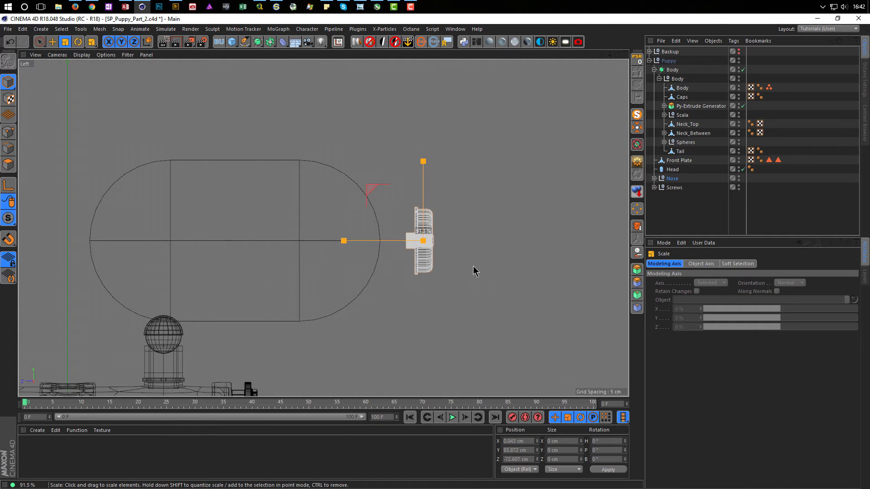
- Move the nose back along Z to about -63 cm, against the tip of the head capsule
{"action": "middle_click", "coordinate": [501, 259]}
{"action": "middle_click", "coordinate": [265, 161]}
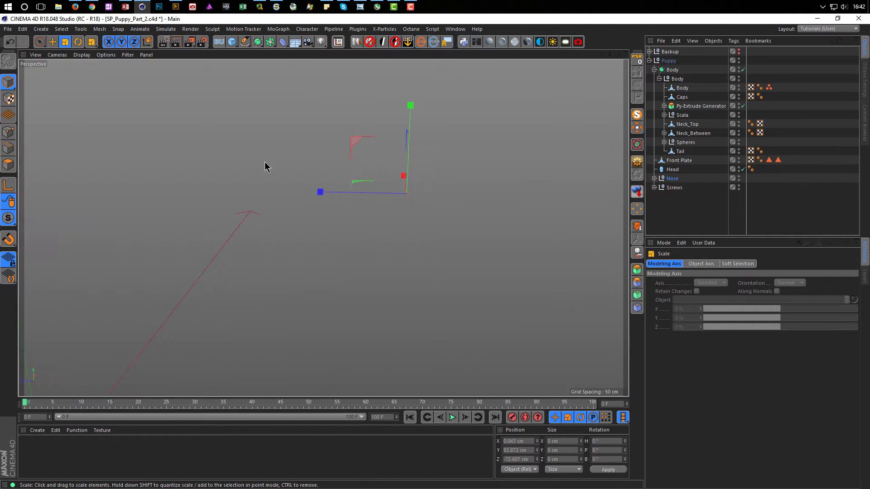
{"action": "key", "text": "e"}
{"action": "left_click_drag", "start_coordinate": [334, 189], "coordinate": [436, 235]}
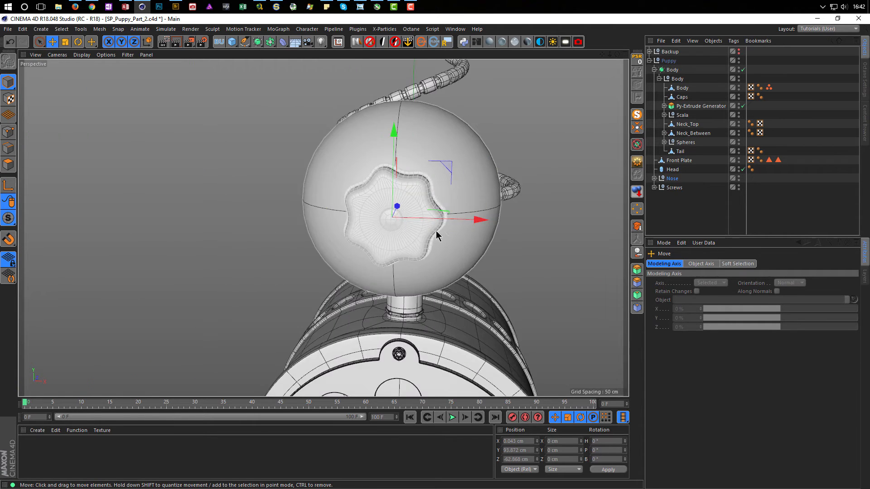
- Render a viewport preview of the head with its nose from an angled front view
{"action": "right_click_drag", "start_coordinate": [437, 235], "coordinate": [402, 240], "text": "alt"}
{"action": "left_click_drag", "start_coordinate": [401, 240], "coordinate": [322, 251], "text": "alt"}
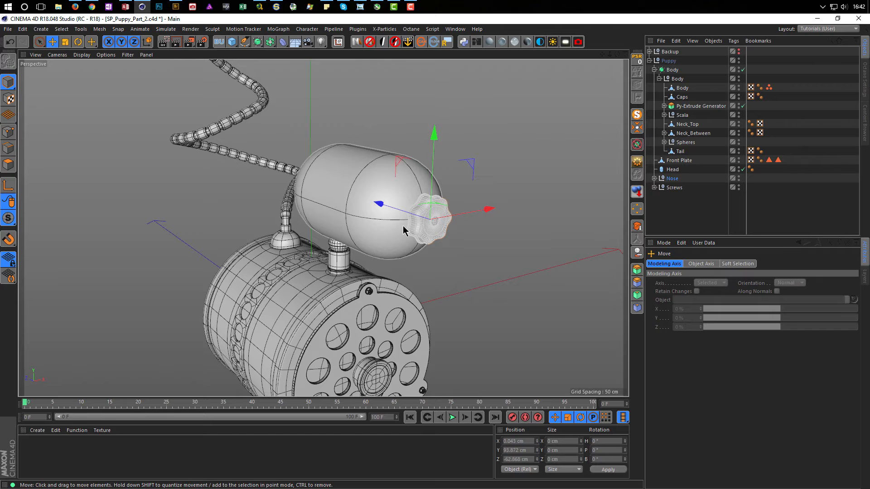
{"action": "scroll", "coordinate": [403, 230], "scroll_direction": "up", "scroll_amount": 5}
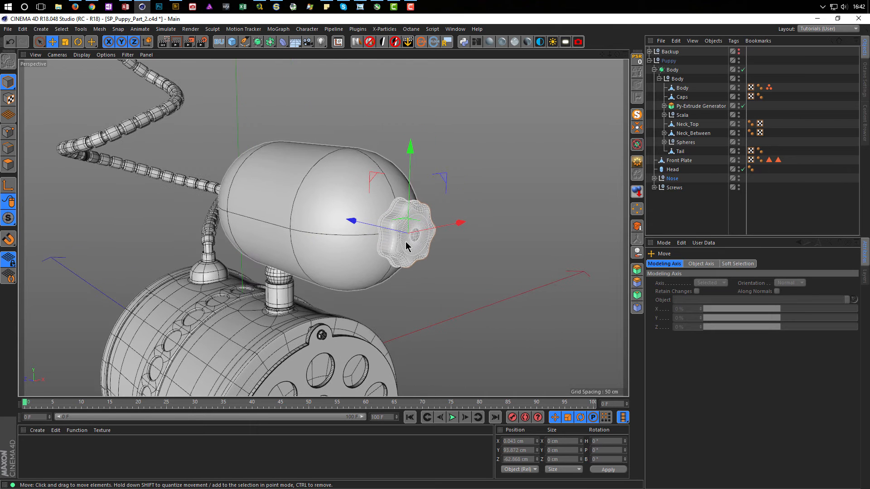
{"action": "left_click_drag", "start_coordinate": [406, 246], "coordinate": [401, 247], "text": "alt"}
{"action": "key", "text": "ctrl+r"}
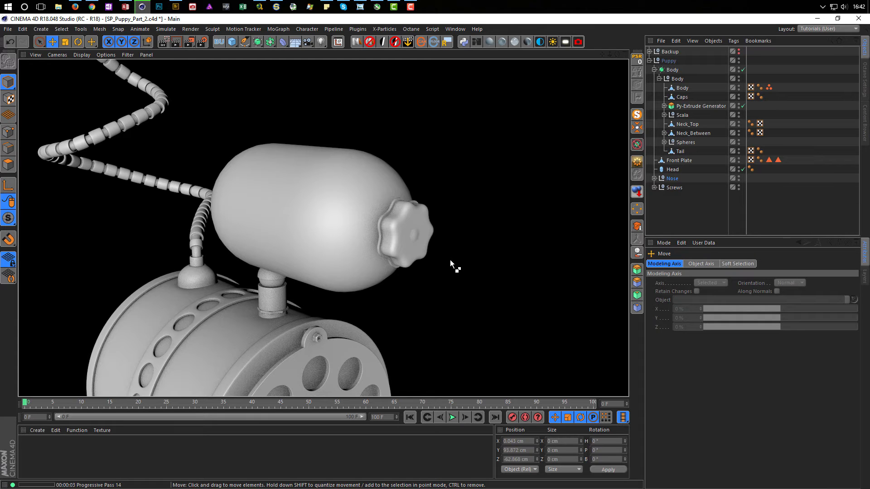
{"action": "left_click", "coordinate": [451, 261]}
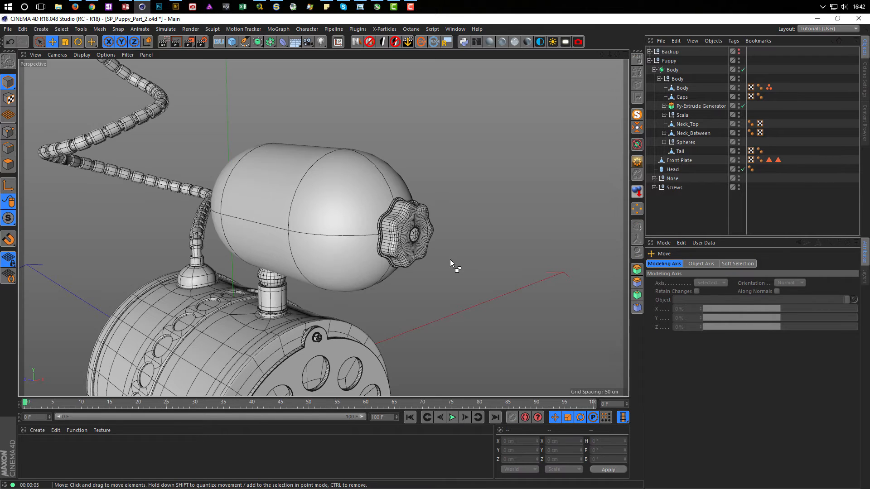
- Examine the finished head and nose in the SP_Dog_0003.c4d project for comparison and return to SP_Puppy_Part_2.c4d
{"action": "key", "text": "v"}
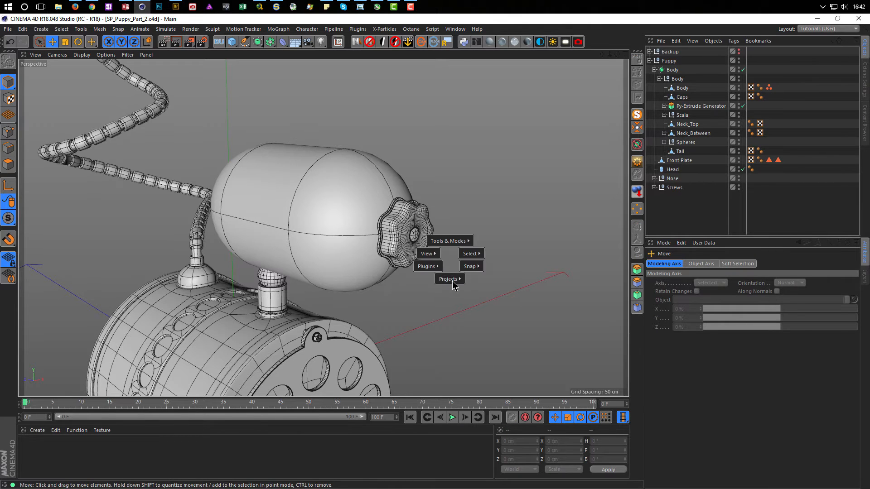
{"action": "mouse_move", "coordinate": [448, 278]}
{"action": "left_click", "coordinate": [448, 316]}
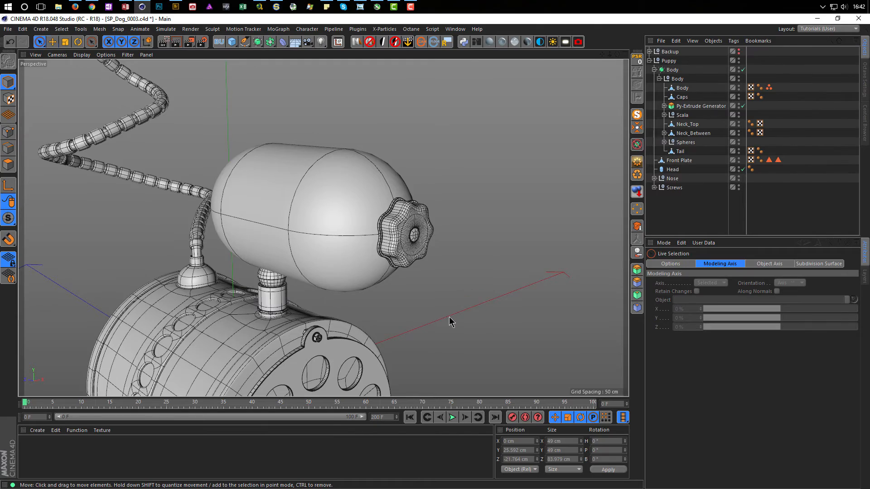
{"action": "right_click_drag", "start_coordinate": [388, 268], "coordinate": [281, 290], "text": "alt"}
{"action": "left_click_drag", "start_coordinate": [348, 273], "coordinate": [311, 276], "text": "alt"}
{"action": "right_click_drag", "start_coordinate": [311, 277], "coordinate": [539, 252], "text": "alt"}
{"action": "left_click_drag", "start_coordinate": [539, 252], "coordinate": [312, 194], "text": "alt"}
{"action": "right_click_drag", "start_coordinate": [346, 272], "coordinate": [253, 303], "text": "alt"}
{"action": "key", "text": "v"}
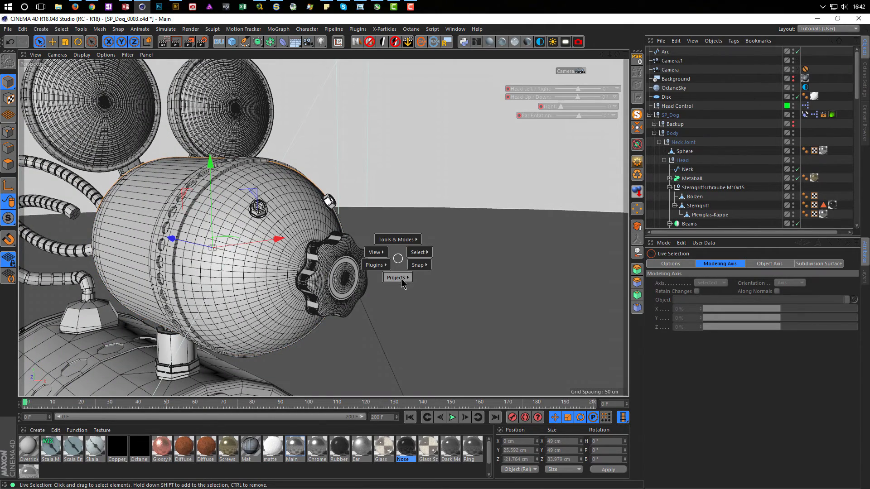
{"action": "mouse_move", "coordinate": [396, 278]}
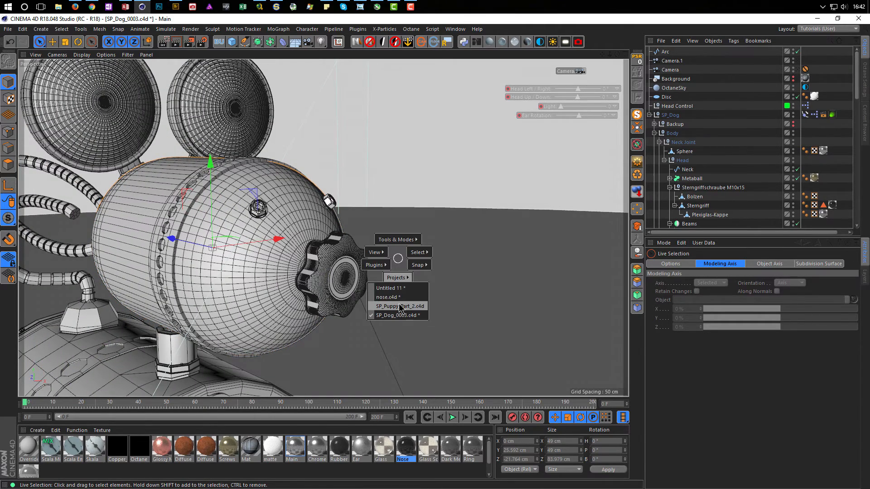
{"action": "left_click", "coordinate": [398, 305]}
- Move the nose slightly away from the head along Z to about -64.3 cm
{"action": "scroll", "coordinate": [411, 221], "scroll_direction": "up", "scroll_amount": 5}
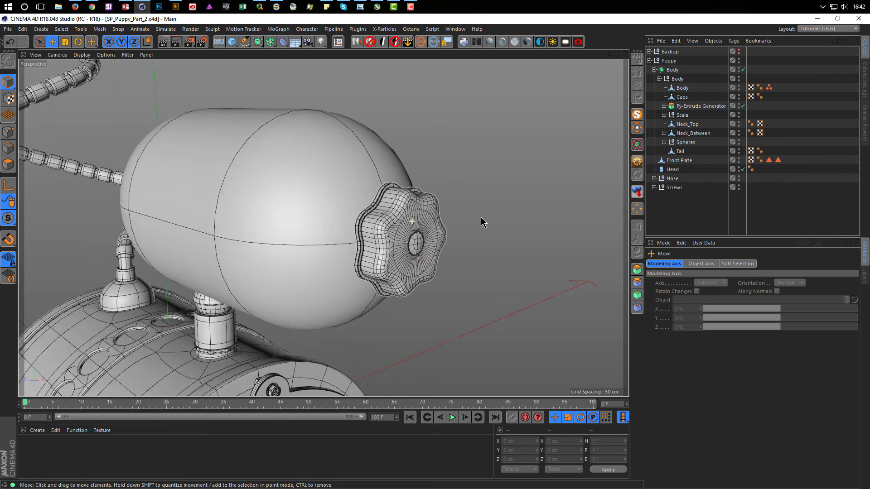
{"action": "scroll", "coordinate": [407, 231], "scroll_direction": "down", "scroll_amount": 5}
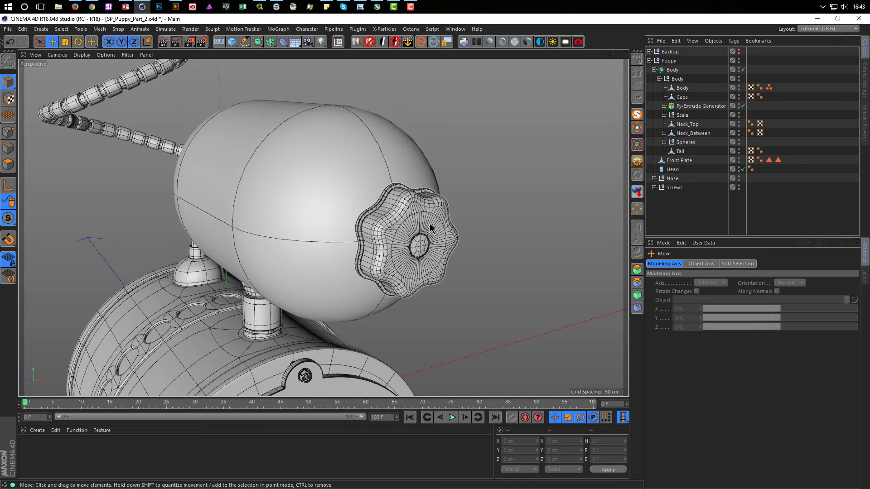
{"action": "left_click_drag", "start_coordinate": [380, 235], "coordinate": [312, 244], "text": "alt"}
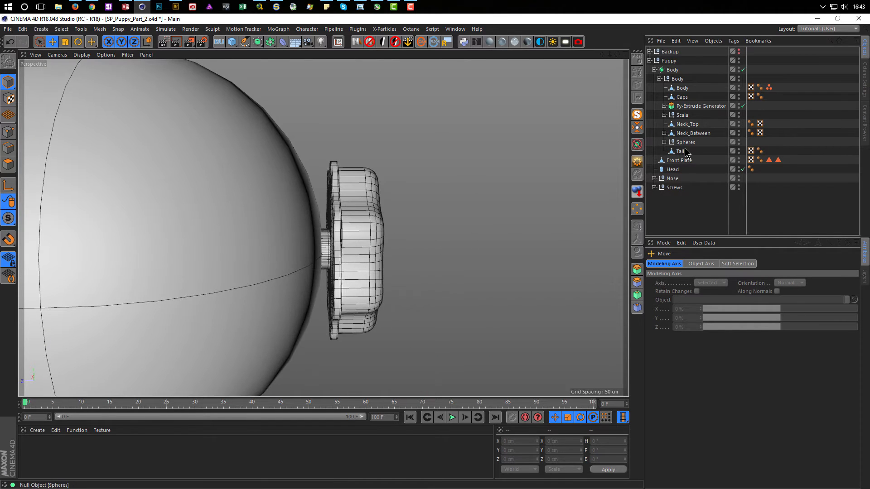
{"action": "left_click", "coordinate": [677, 178]}
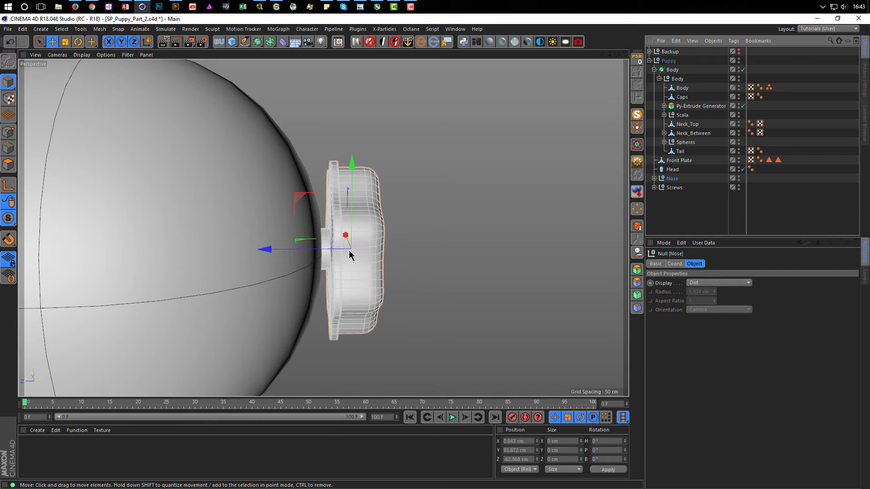
{"action": "left_click_drag", "start_coordinate": [268, 249], "coordinate": [280, 252]}
{"action": "left_click_drag", "start_coordinate": [363, 250], "coordinate": [454, 259], "text": "alt"}
{"action": "right_click_drag", "start_coordinate": [454, 259], "coordinate": [410, 281], "text": "alt"}
{"action": "left_click_drag", "start_coordinate": [452, 253], "coordinate": [388, 269], "text": "alt"}
{"action": "left_click_drag", "start_coordinate": [370, 241], "coordinate": [348, 254], "text": "alt"}
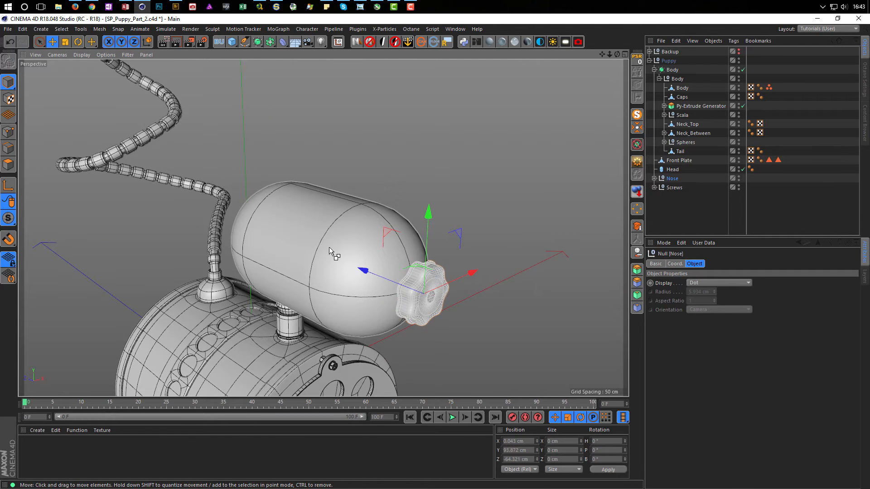
- Switch to the SP_Dog_0003.c4d project and examine how the eyes are mounted on top of the head
{"action": "key", "text": "v"}
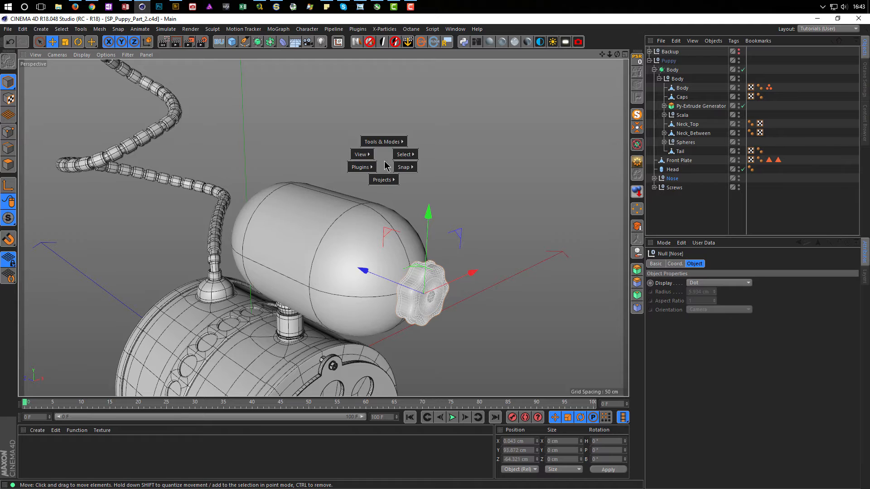
{"action": "key", "text": "v"}
{"action": "mouse_move", "coordinate": [513, 156]}
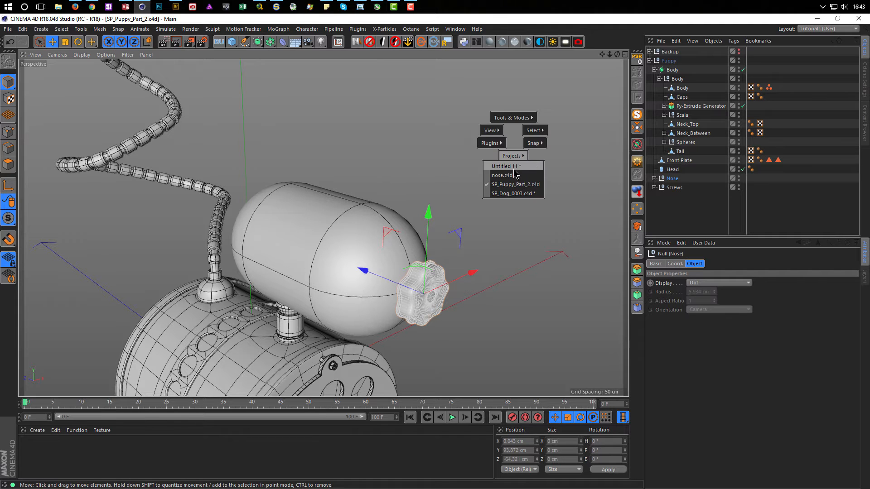
{"action": "left_click", "coordinate": [515, 194]}
{"action": "middle_click_drag", "start_coordinate": [340, 339], "coordinate": [352, 352], "text": "alt"}
{"action": "right_click_drag", "start_coordinate": [286, 241], "coordinate": [386, 237], "text": "alt"}
{"action": "left_click_drag", "start_coordinate": [274, 247], "coordinate": [317, 215], "text": "alt"}
{"action": "right_click_drag", "start_coordinate": [322, 240], "coordinate": [369, 251], "text": "alt"}
{"action": "left_click_drag", "start_coordinate": [365, 253], "coordinate": [271, 267], "text": "alt"}
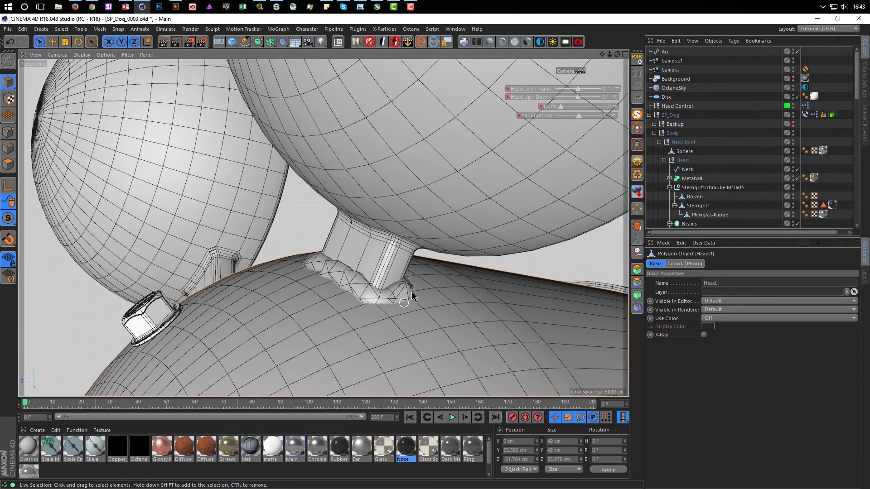
{"action": "scroll", "coordinate": [271, 277], "scroll_direction": "down", "scroll_amount": 5}
{"action": "left_click_drag", "start_coordinate": [316, 273], "coordinate": [393, 260], "text": "alt"}
- Examine the finished dog's body, wheels and front bolts, and look closely at its eyes and perforated ears
{"action": "scroll", "coordinate": [258, 284], "scroll_direction": "down", "scroll_amount": 5}
{"action": "right_click_drag", "start_coordinate": [394, 260], "coordinate": [339, 272], "text": "alt"}
{"action": "left_click_drag", "start_coordinate": [340, 274], "coordinate": [370, 240], "text": "alt"}
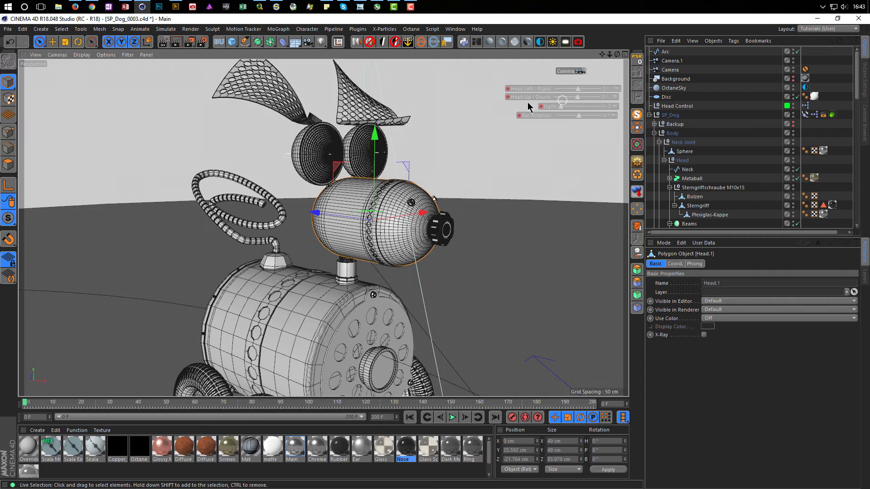
{"action": "middle_click_drag", "start_coordinate": [321, 319], "coordinate": [326, 223], "text": "alt"}
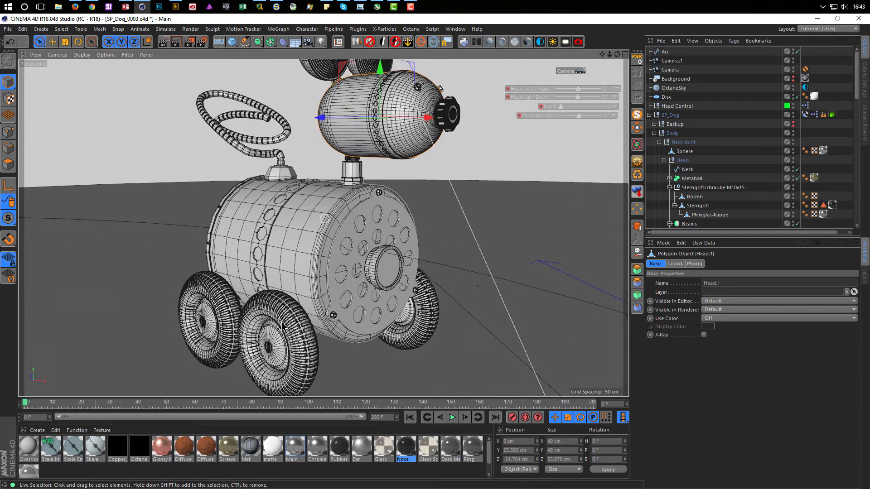
{"action": "middle_click_drag", "start_coordinate": [343, 280], "coordinate": [309, 375], "text": "alt"}
{"action": "middle_click_drag", "start_coordinate": [295, 333], "coordinate": [336, 253], "text": "alt"}
{"action": "right_click_drag", "start_coordinate": [331, 295], "coordinate": [445, 273], "text": "alt"}
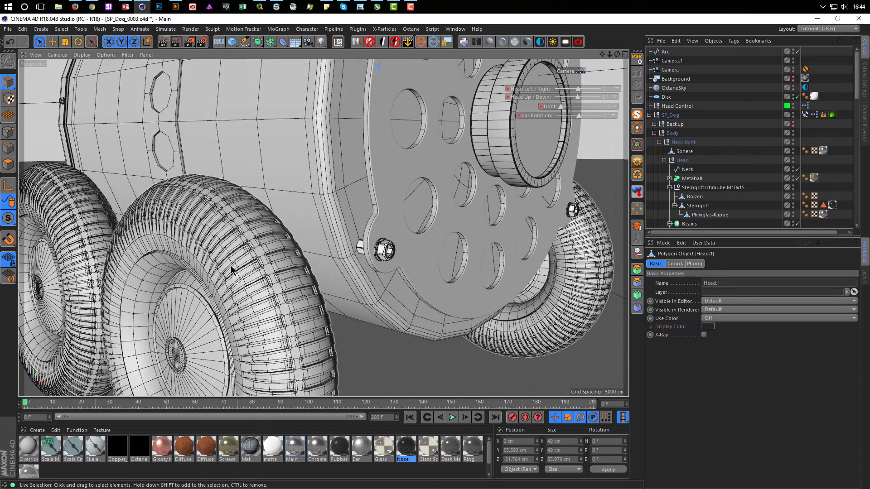
{"action": "scroll", "coordinate": [185, 279], "scroll_direction": "down", "scroll_amount": 5}
{"action": "middle_click_drag", "start_coordinate": [301, 205], "coordinate": [363, 298], "text": "alt"}
{"action": "scroll", "coordinate": [362, 249], "scroll_direction": "down", "scroll_amount": 5}
{"action": "left_click_drag", "start_coordinate": [403, 252], "coordinate": [399, 290], "text": "alt"}
{"action": "scroll", "coordinate": [379, 163], "scroll_direction": "up", "scroll_amount": 3}
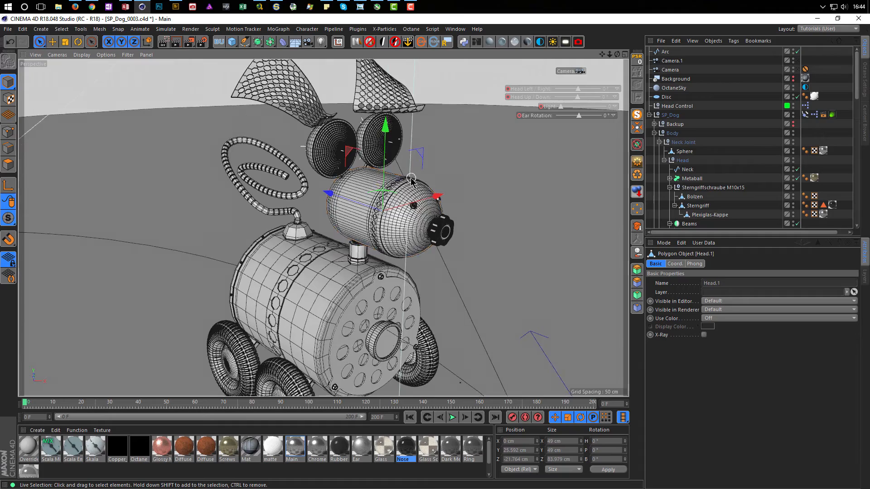
{"action": "middle_click_drag", "start_coordinate": [378, 164], "coordinate": [379, 233], "text": "alt"}
{"action": "scroll", "coordinate": [379, 231], "scroll_direction": "up", "scroll_amount": 8}
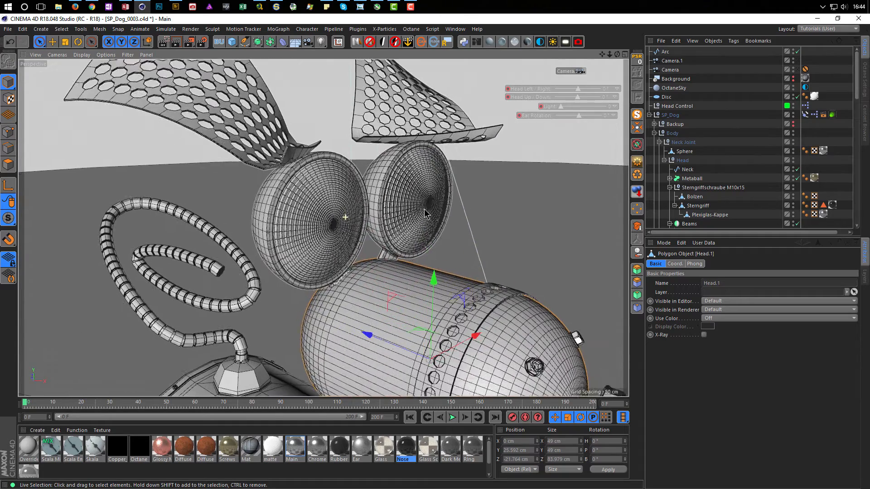
{"action": "middle_click", "coordinate": [379, 245]}
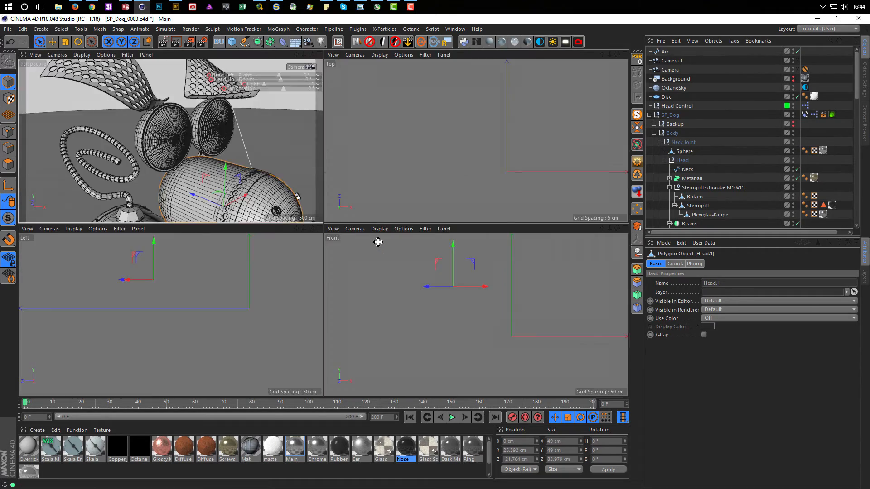
- Examine the finished dog's eyes up close, looking at the rounded shell, rim and inner dish from several angles
{"action": "middle_click", "coordinate": [253, 172]}
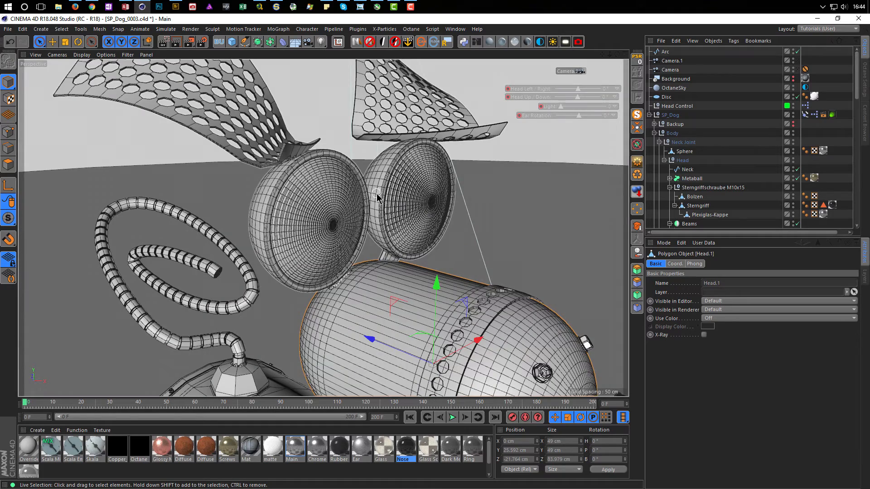
{"action": "right_click_drag", "start_coordinate": [293, 208], "coordinate": [327, 199], "text": "alt"}
{"action": "mouse_move", "coordinate": [327, 199]}
{"action": "left_mouse_down", "text": "alt"}
{"action": "mouse_move", "coordinate": [210, 223]}
{"action": "mouse_move", "coordinate": [335, 207]}
{"action": "left_mouse_up", "text": "alt"}
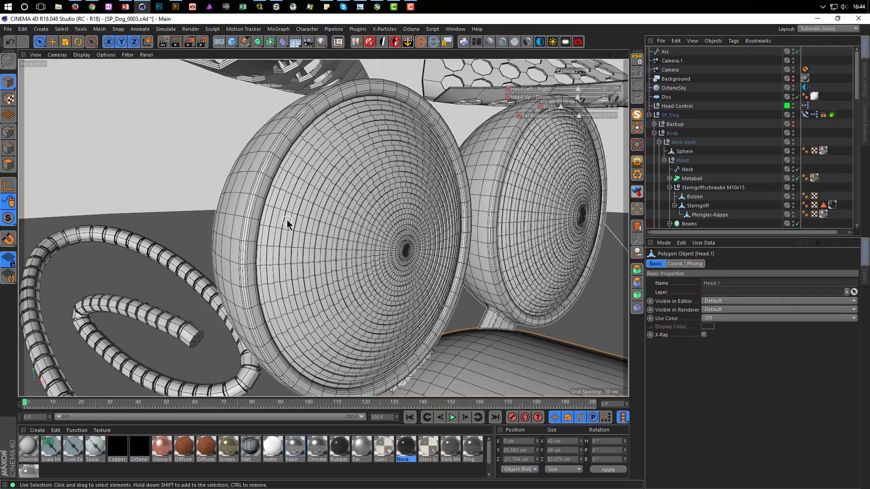
{"action": "scroll", "coordinate": [388, 232], "scroll_direction": "up", "scroll_amount": 5}
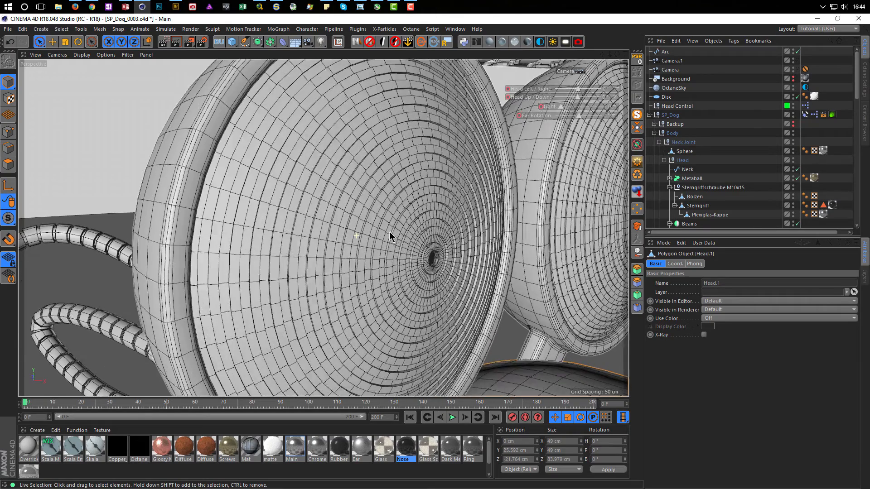
{"action": "left_click_drag", "start_coordinate": [358, 236], "coordinate": [303, 232], "text": "alt"}
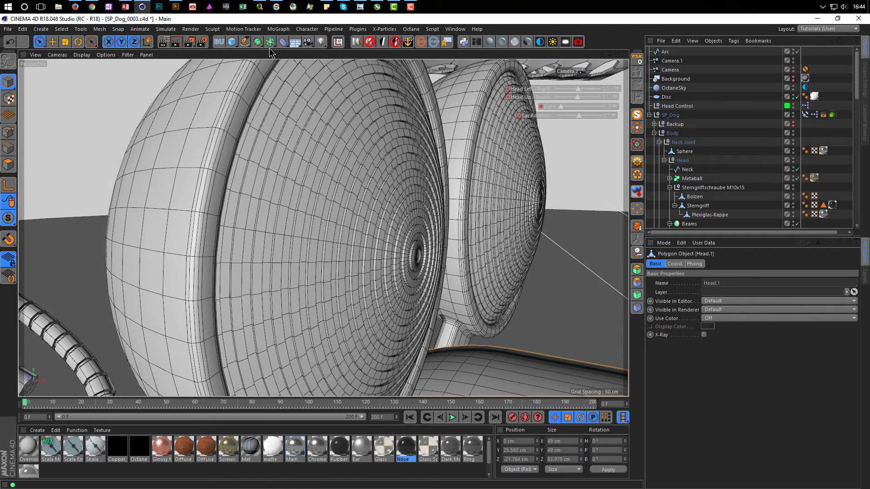
{"action": "left_click", "coordinate": [232, 41]}
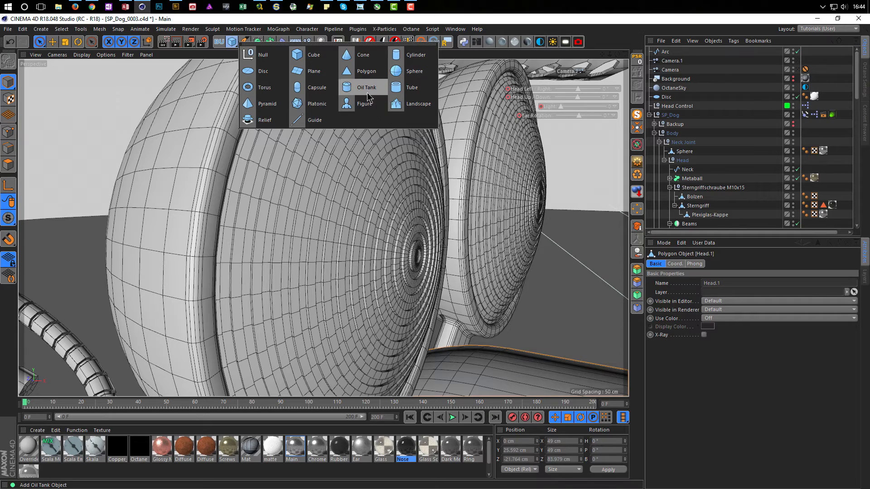
{"action": "scroll", "coordinate": [427, 183], "scroll_direction": "down", "scroll_amount": 10}
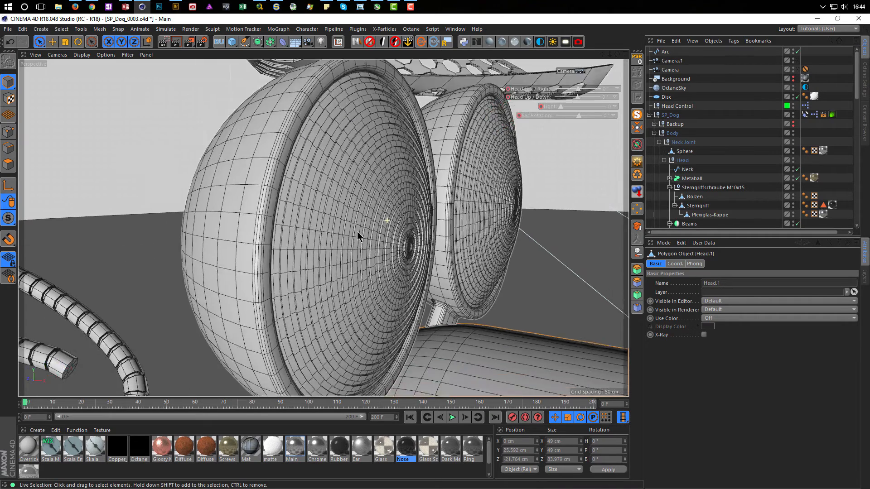
- Switch to the SP_Puppy_Part_2.c4d project and add a sphere primitive
{"action": "key", "text": "v"}
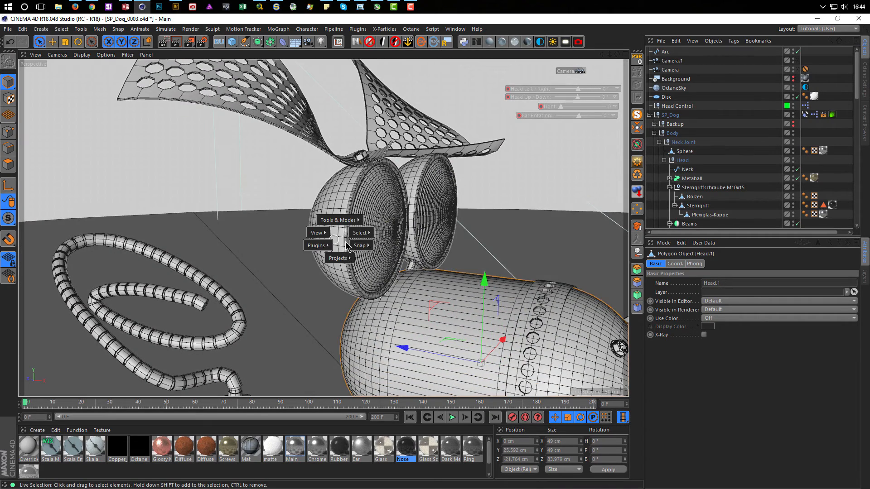
{"action": "mouse_move", "coordinate": [339, 258]}
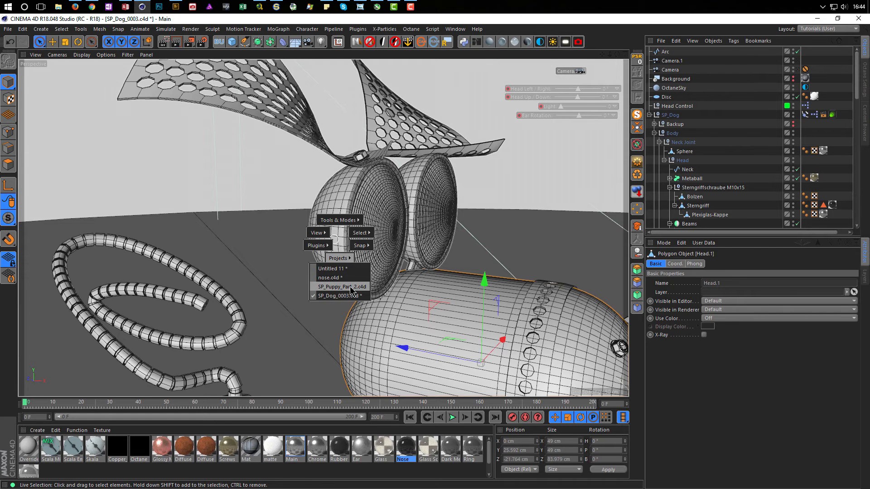
{"action": "left_click", "coordinate": [351, 287]}
{"action": "scroll", "coordinate": [352, 235], "scroll_direction": "down", "scroll_amount": 5}
{"action": "middle_click_drag", "start_coordinate": [319, 224], "coordinate": [320, 200], "text": "alt"}
{"action": "left_click_drag", "start_coordinate": [300, 219], "coordinate": [339, 229], "text": "alt"}
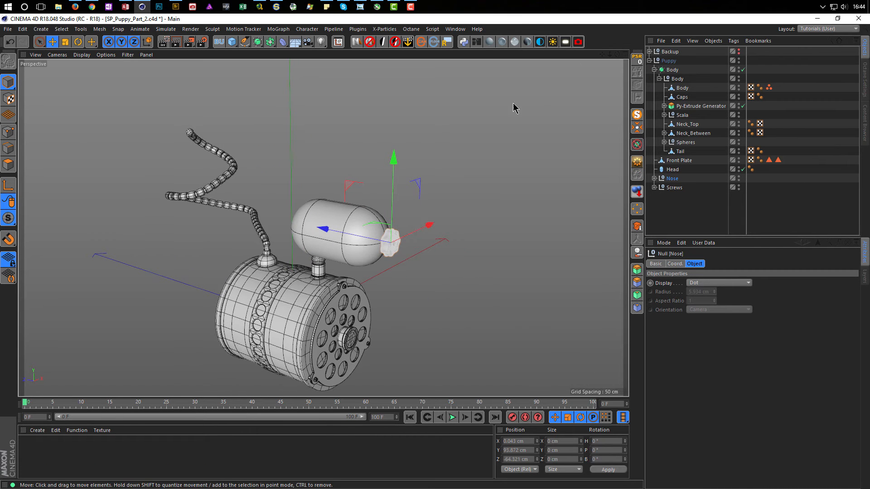
{"action": "left_click", "coordinate": [232, 42]}
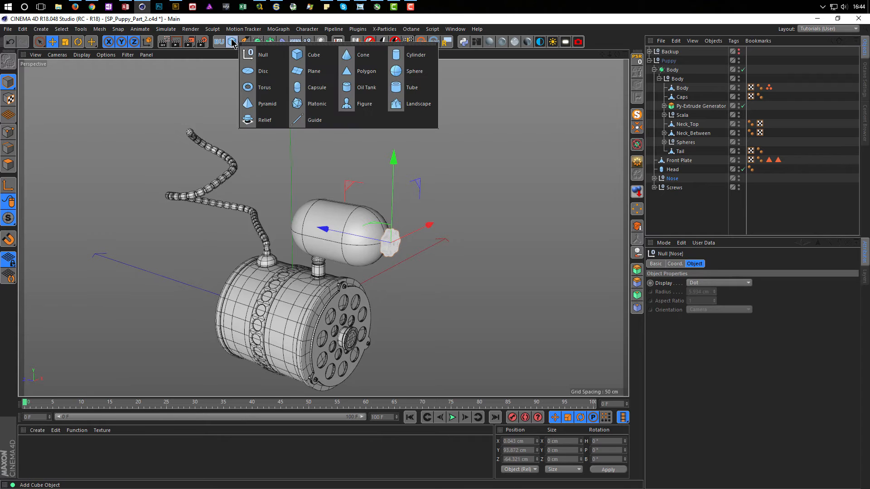
{"action": "left_click", "coordinate": [409, 71]}
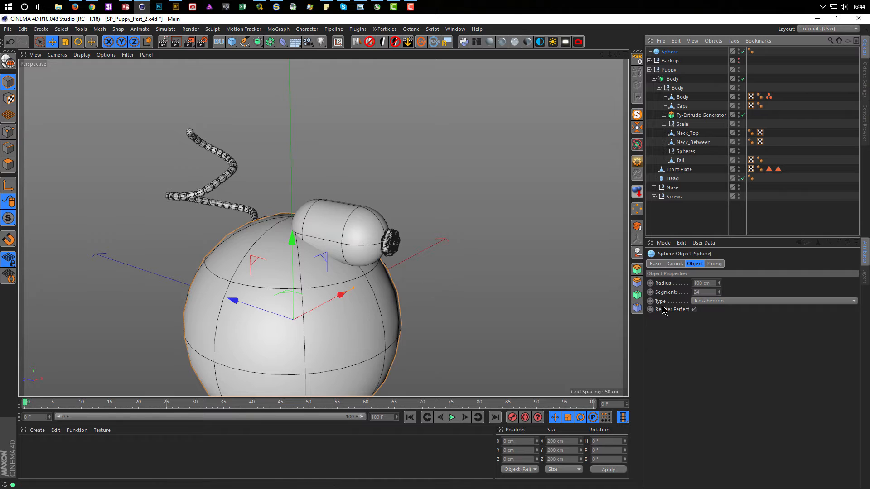
- Undo a trial upward move of the sphere, isolate it with solo mode and display its full wireframe
{"action": "left_click_drag", "start_coordinate": [292, 240], "coordinate": [306, 92]}
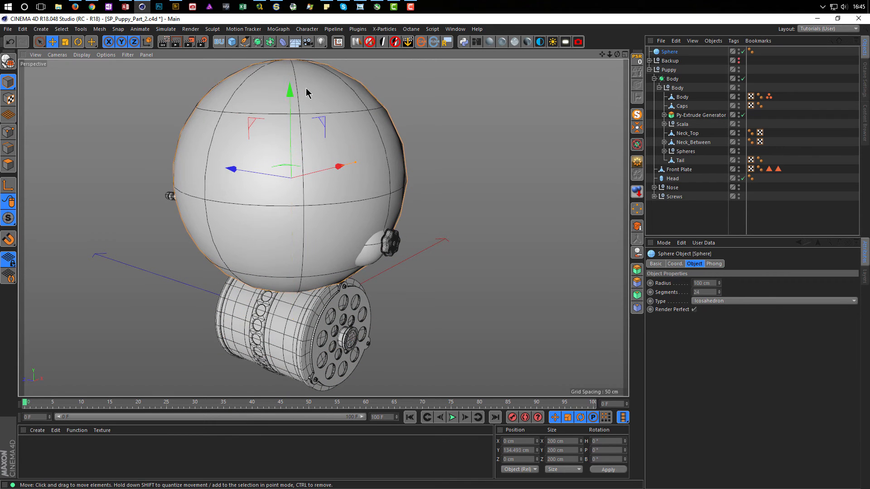
{"action": "key", "text": "ctrl+z"}
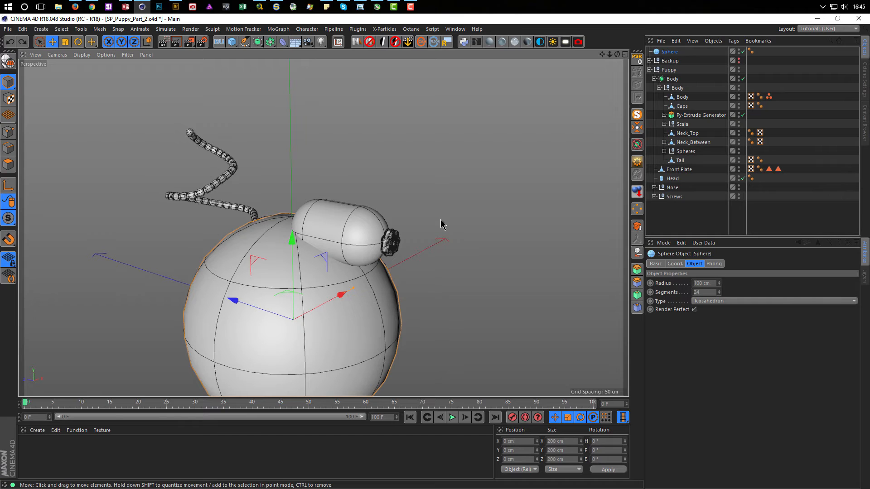
{"action": "key", "text": "ctrl+s"}
{"action": "left_click", "coordinate": [670, 52]}
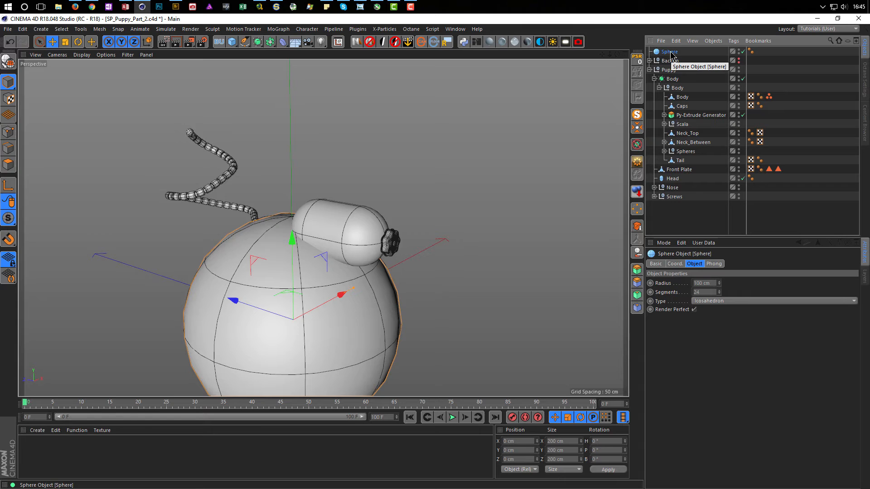
{"action": "left_click", "coordinate": [637, 115]}
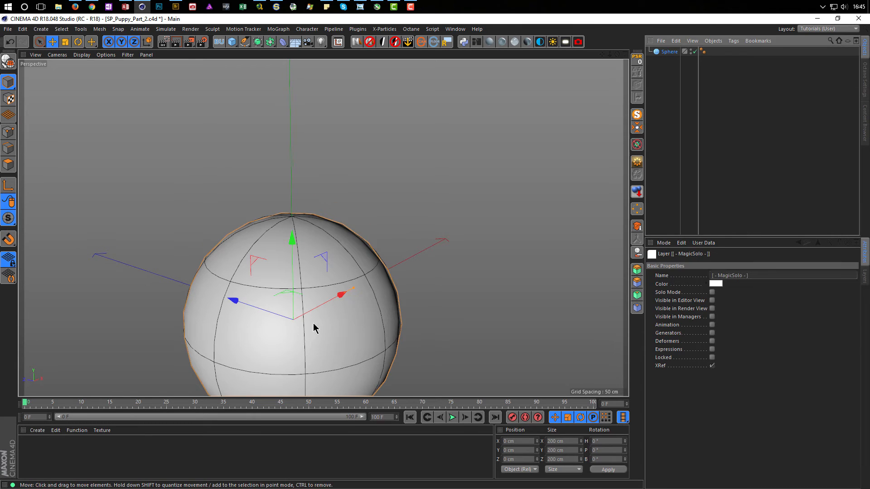
{"action": "key", "text": "h"}
{"action": "key", "text": "n"}
{"action": "key", "text": "g"}
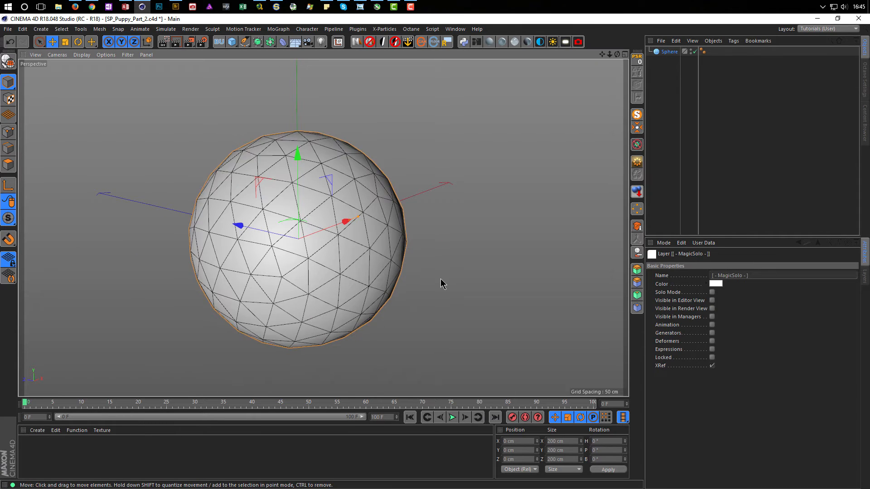
- Set the sphere's type to Hemisphere and rotate its pitch to -90°
{"action": "left_click", "coordinate": [670, 52]}
{"action": "left_click", "coordinate": [701, 301]}
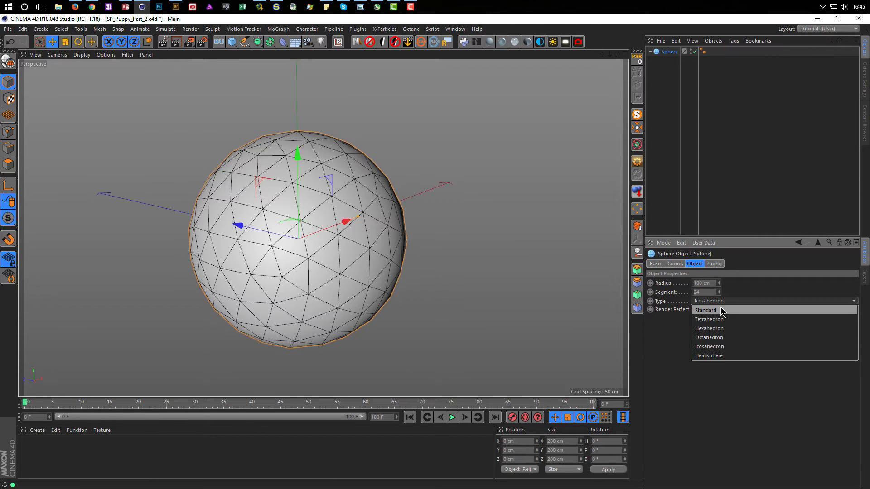
{"action": "left_click", "coordinate": [719, 356]}
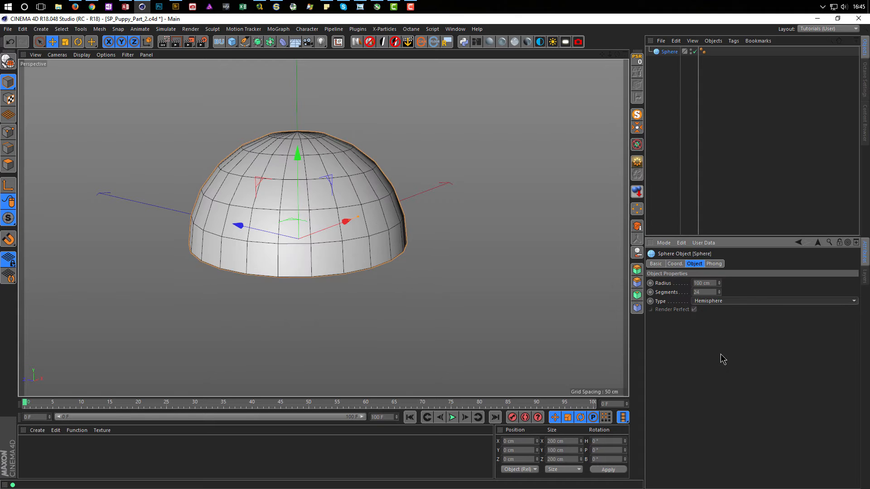
{"action": "key", "text": "r"}
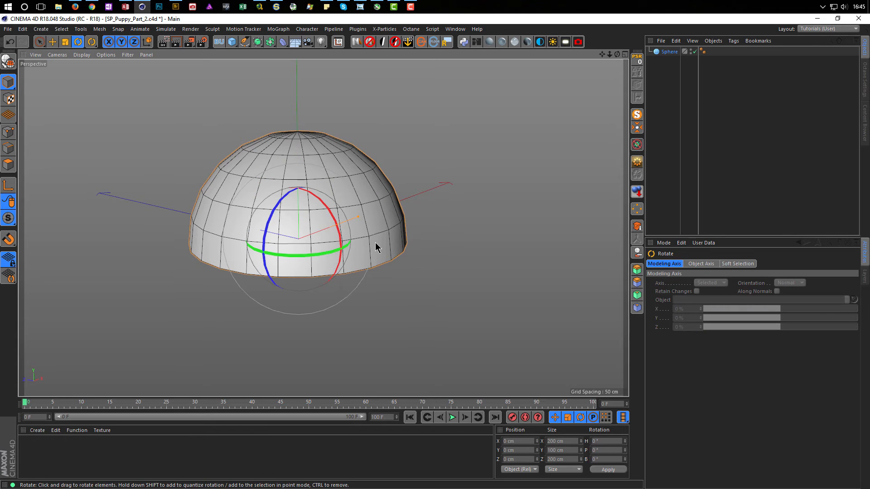
{"action": "left_click_drag", "start_coordinate": [340, 240], "coordinate": [286, 182]}
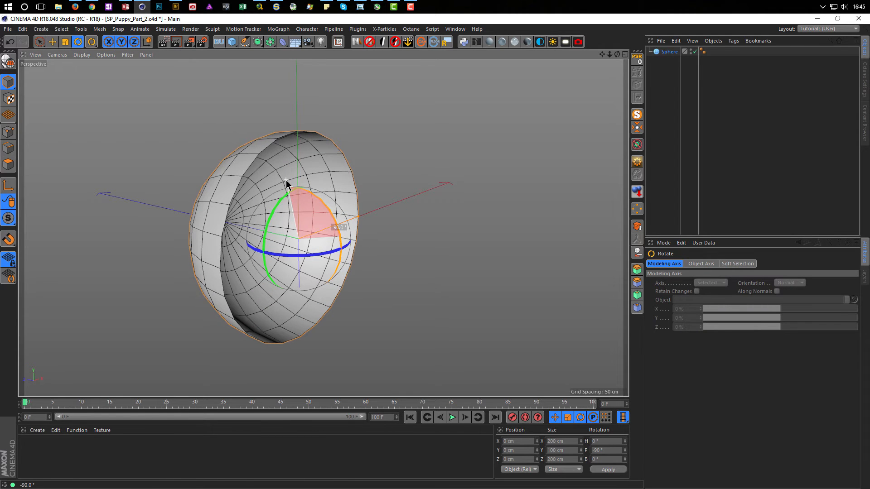
{"action": "middle_click_drag", "start_coordinate": [256, 244], "coordinate": [361, 220], "text": "alt"}
{"action": "mouse_move", "coordinate": [361, 220]}
{"action": "left_mouse_down", "text": "alt"}
{"action": "mouse_move", "coordinate": [312, 224]}
{"action": "mouse_move", "coordinate": [349, 223]}
{"action": "left_mouse_up", "text": "alt"}
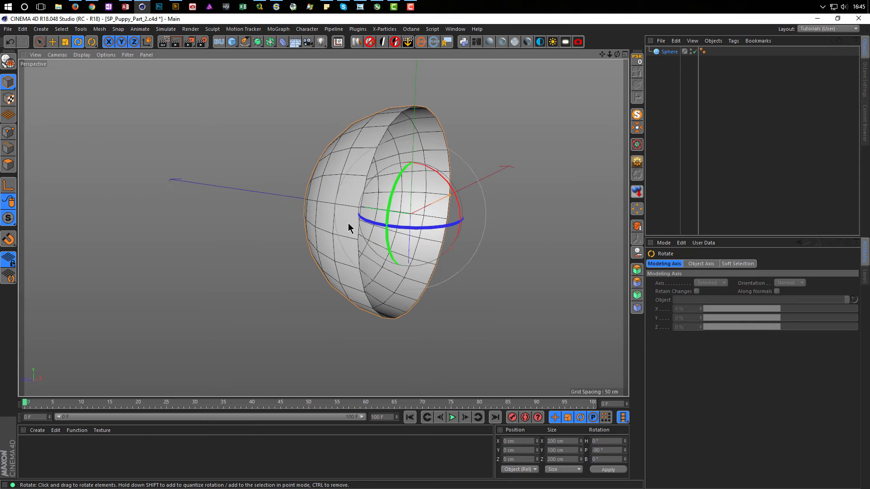
{"action": "middle_click_drag", "start_coordinate": [349, 228], "coordinate": [253, 267], "text": "alt"}
- Set the hemisphere's radius to 20 cm
{"action": "left_click", "coordinate": [662, 104]}
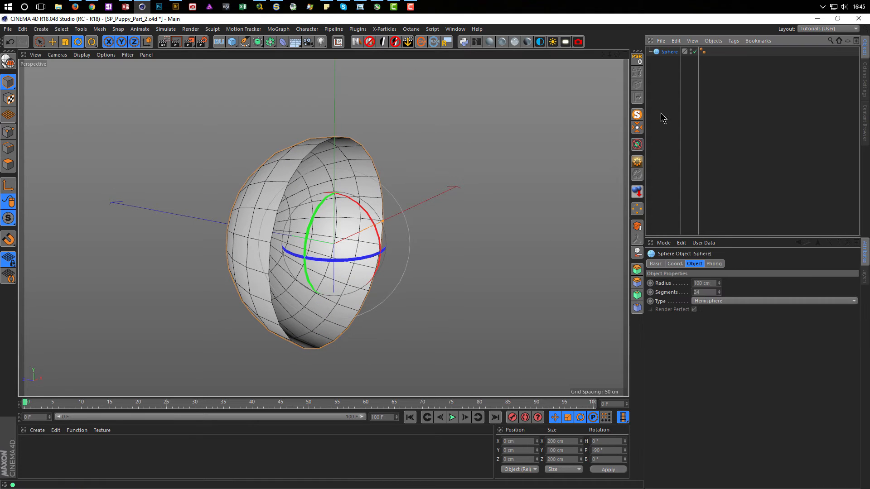
{"action": "left_click", "coordinate": [701, 284]}
{"action": "type", "text": "203"}
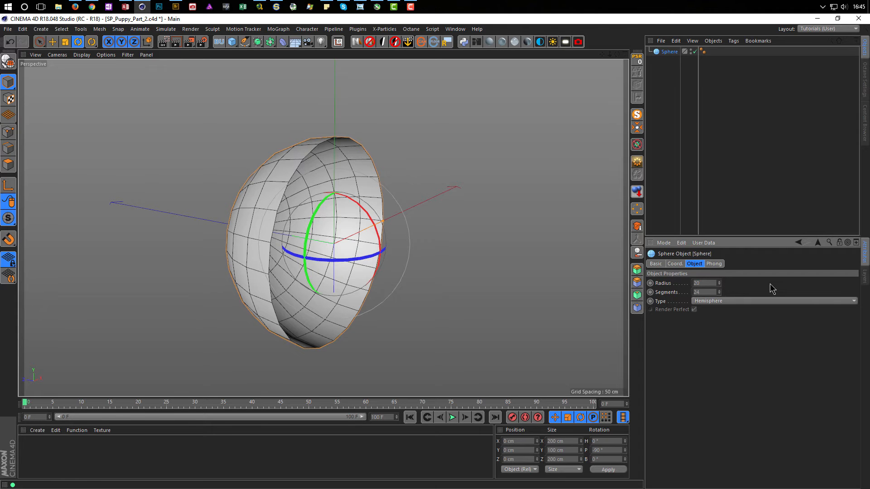
{"action": "key", "text": "Return"}
{"action": "right_click_drag", "start_coordinate": [322, 243], "coordinate": [484, 230], "text": "alt"}
{"action": "middle_click_drag", "start_coordinate": [324, 234], "coordinate": [273, 229], "text": "alt"}
{"action": "left_click_drag", "start_coordinate": [345, 238], "coordinate": [376, 260], "text": "alt"}
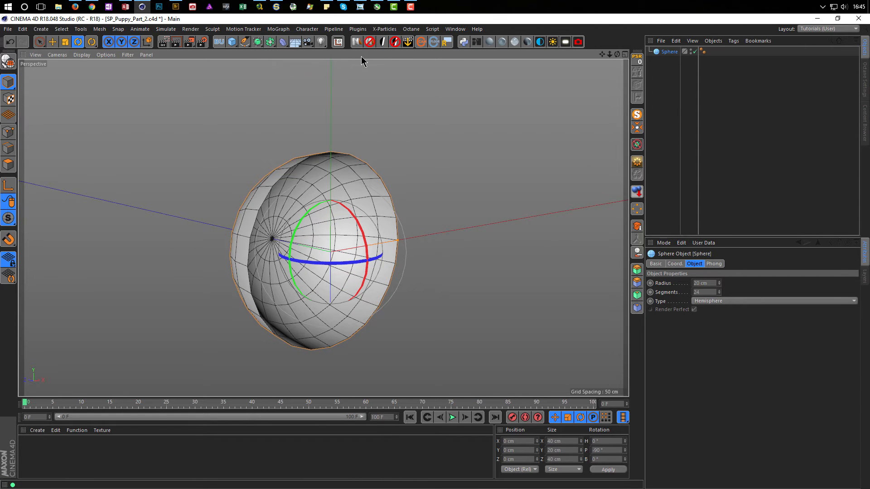
- Leave solo mode to show the whole puppy and raise the hemisphere above the head to a Y position of about 143 cm
{"action": "left_click", "coordinate": [637, 114]}
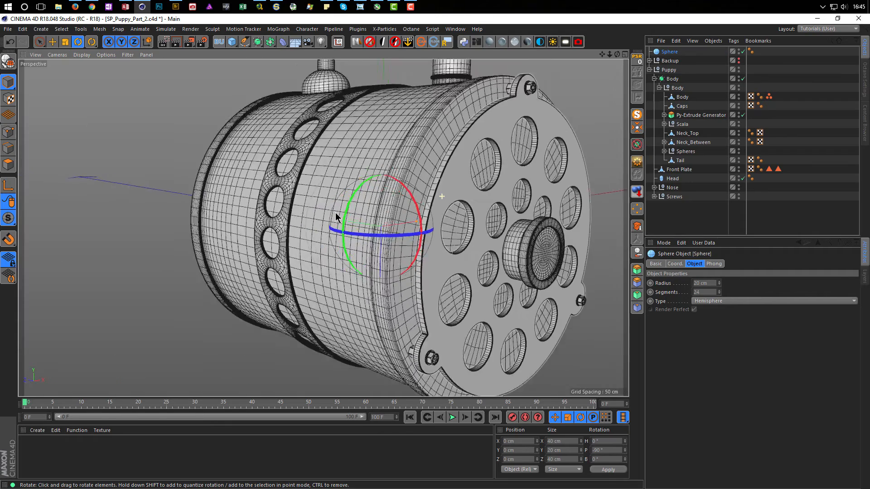
{"action": "right_click_drag", "start_coordinate": [336, 218], "coordinate": [290, 222], "text": "alt"}
{"action": "middle_click_drag", "start_coordinate": [363, 238], "coordinate": [293, 363], "text": "alt"}
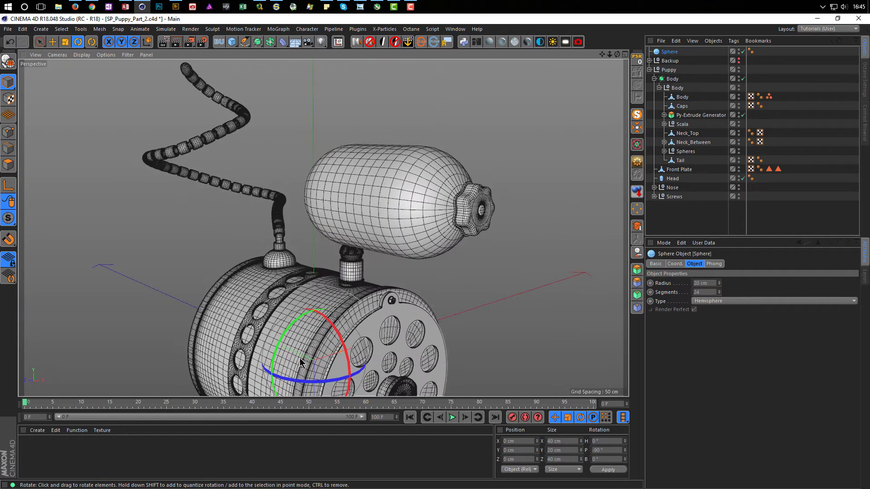
{"action": "key", "text": "e"}
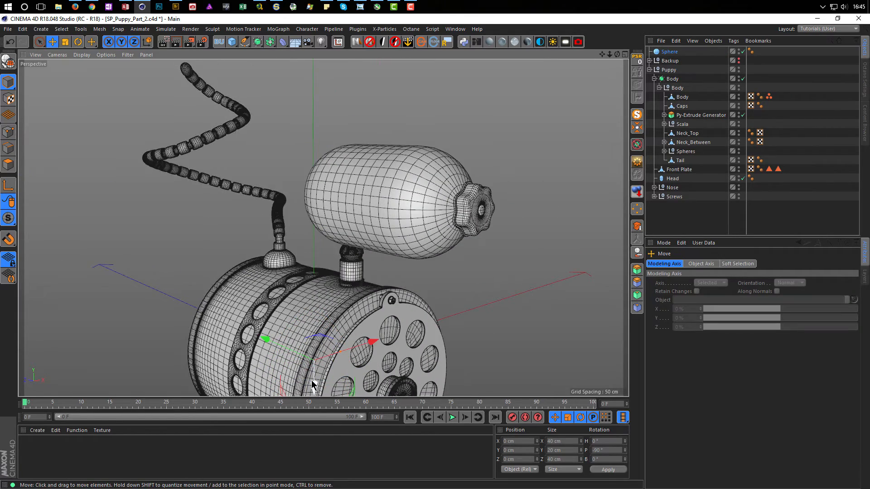
{"action": "middle_click_drag", "start_coordinate": [322, 356], "coordinate": [320, 274], "text": "alt"}
{"action": "left_click_drag", "start_coordinate": [319, 387], "coordinate": [267, 281]}
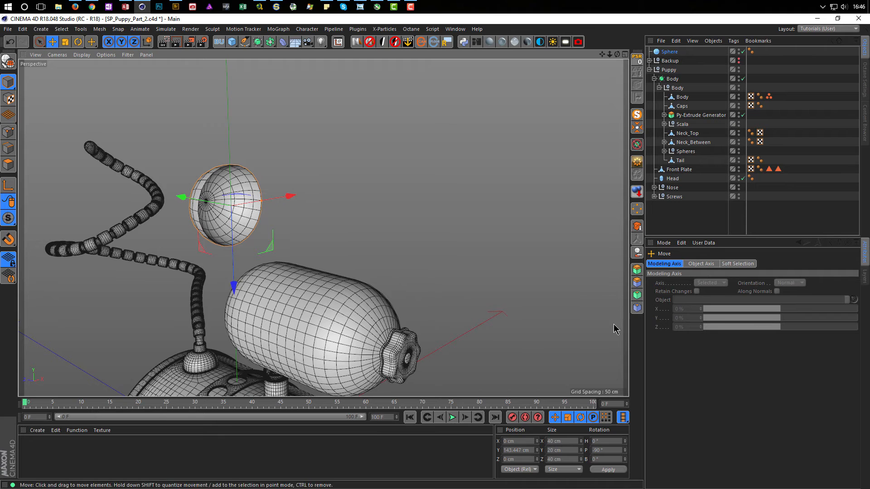
- Set the hemisphere's Y position to 0 cm and cut it out of the puppy project
{"action": "left_click", "coordinate": [511, 450]}
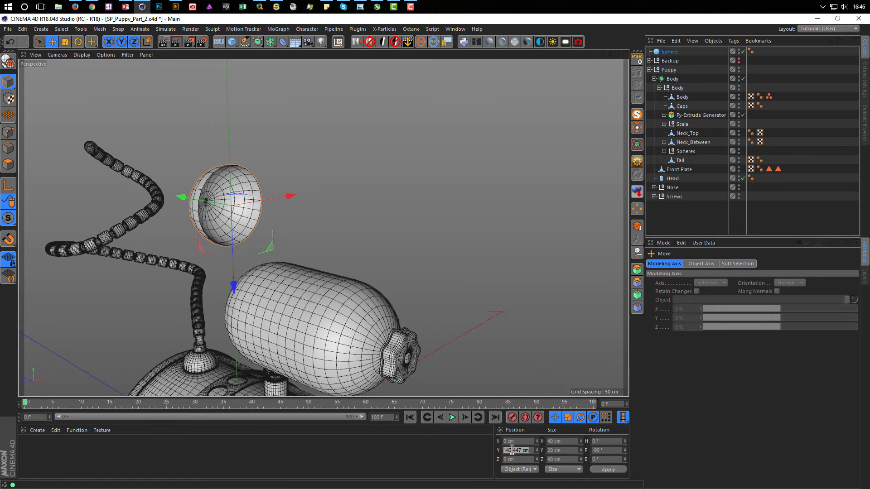
{"action": "type", "text": "0"}
{"action": "key", "text": "Return"}
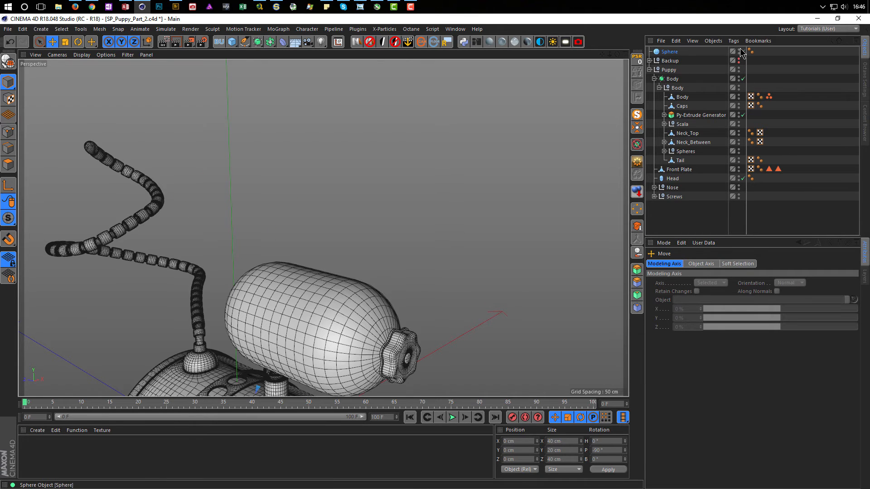
{"action": "left_click", "coordinate": [670, 52]}
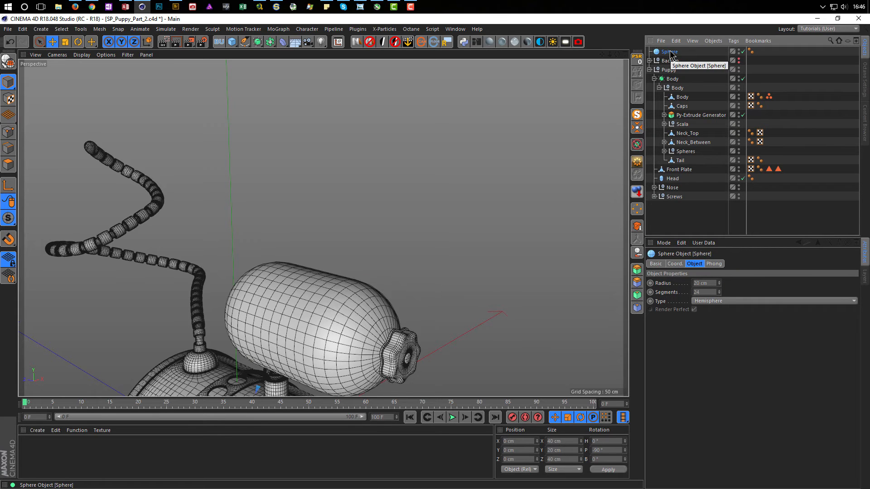
{"action": "key", "text": "ctrl+z"}
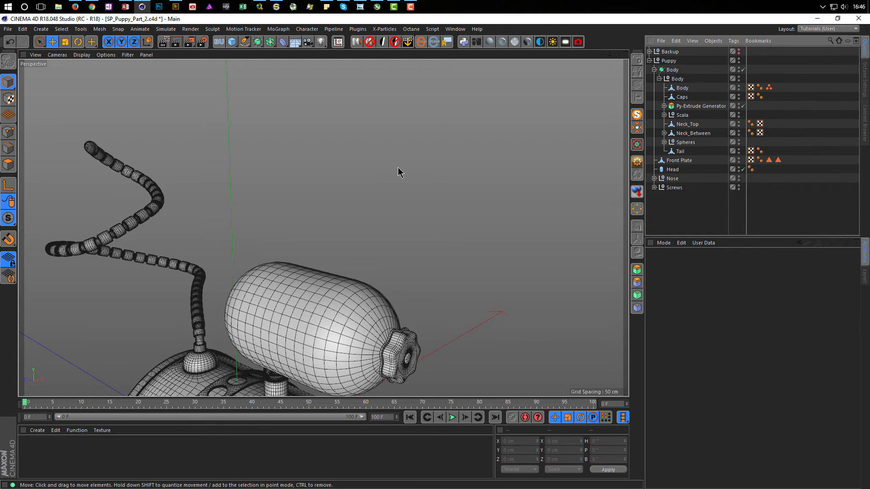
- Create a new project and paste the hemisphere into it
{"action": "left_click", "coordinate": [8, 28]}
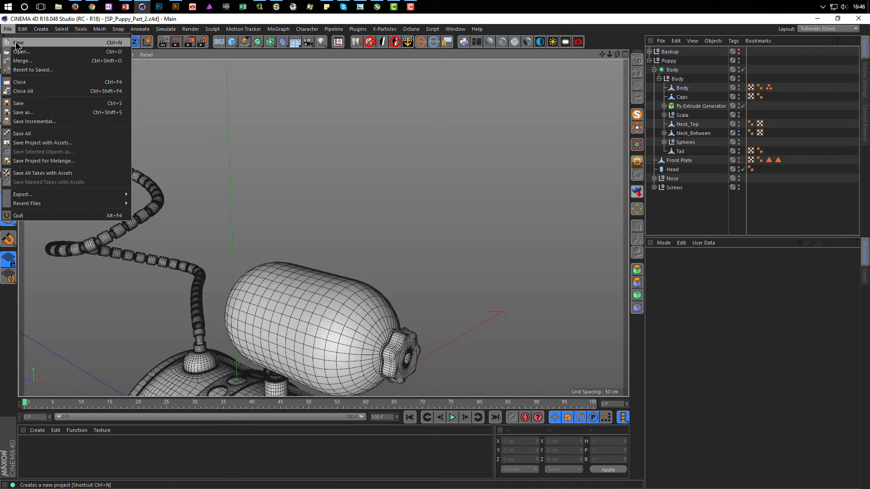
{"action": "left_click", "coordinate": [17, 43]}
{"action": "key", "text": "ctrl+v"}
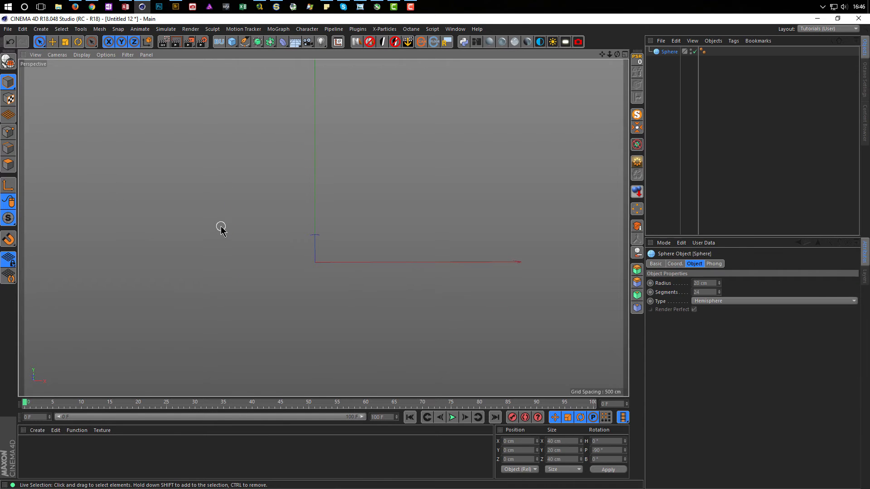
{"action": "right_click_drag", "start_coordinate": [311, 266], "coordinate": [403, 254], "text": "alt"}
{"action": "left_click_drag", "start_coordinate": [305, 249], "coordinate": [420, 249], "text": "alt"}
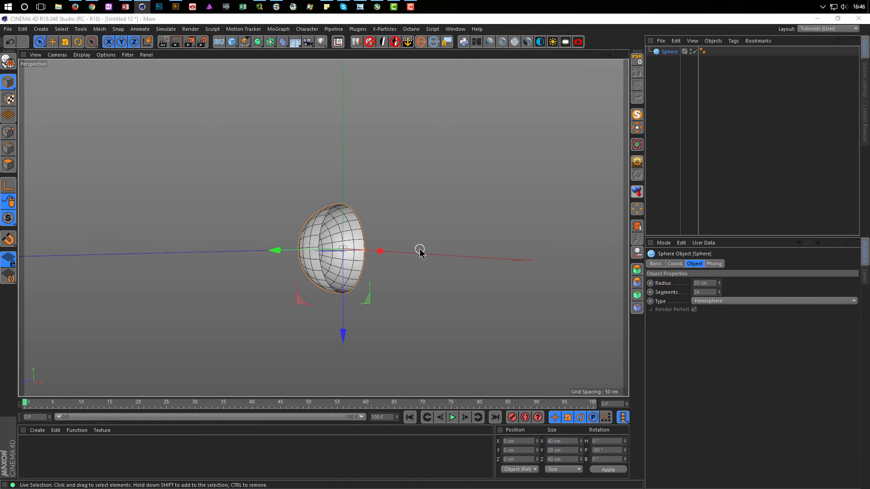
- Save the new project to the Desktop under the file name Eyes
{"action": "key", "text": "ctrl+s"}
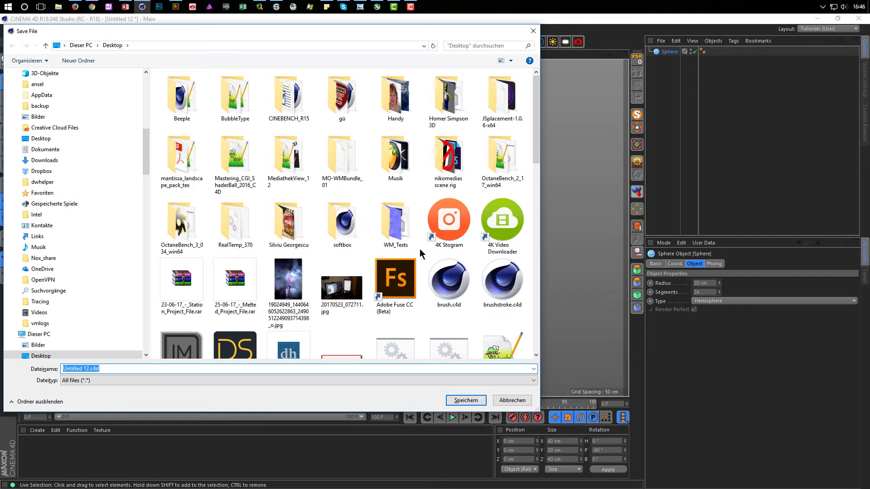
{"action": "type", "text": "Eyes"}
{"action": "key", "text": "Return"}
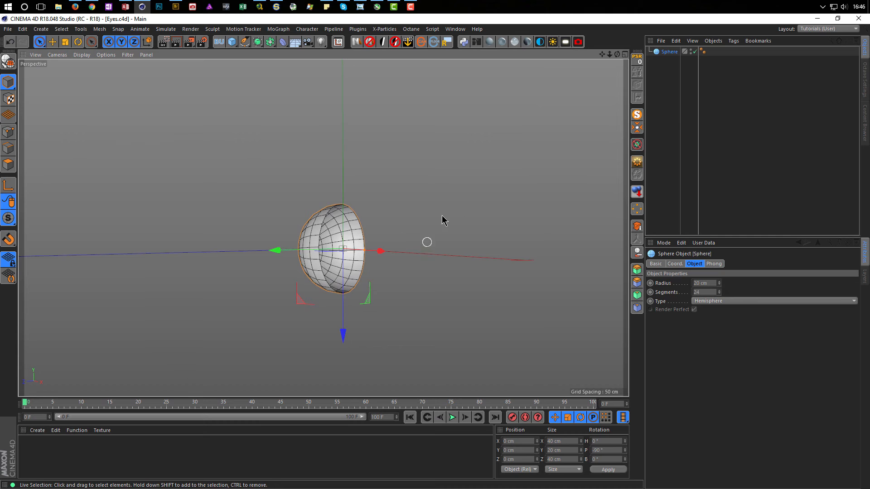
- Convert the hemisphere into an editable polygon object and select all of its polygons
{"action": "right_click_drag", "start_coordinate": [329, 253], "coordinate": [383, 241], "text": "alt"}
{"action": "left_click_drag", "start_coordinate": [382, 241], "coordinate": [405, 228], "text": "alt"}
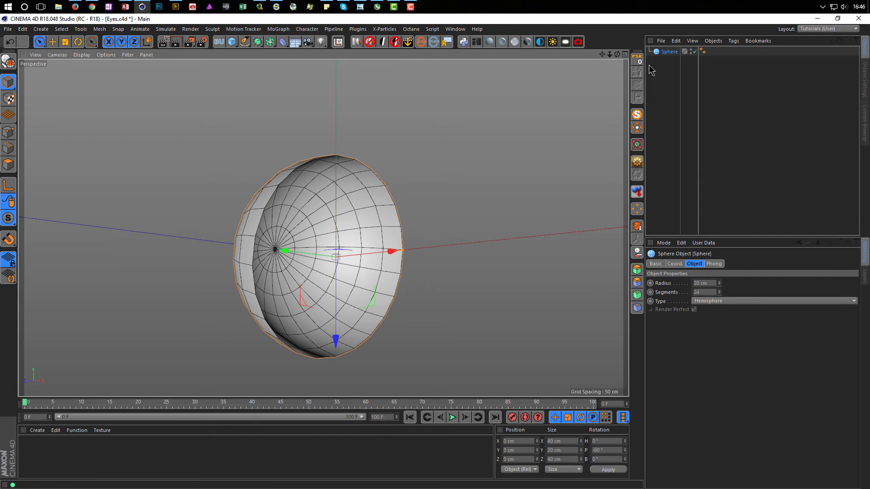
{"action": "left_click_drag", "start_coordinate": [287, 178], "coordinate": [281, 203], "text": "alt"}
{"action": "left_click_drag", "start_coordinate": [307, 175], "coordinate": [317, 182], "text": "alt"}
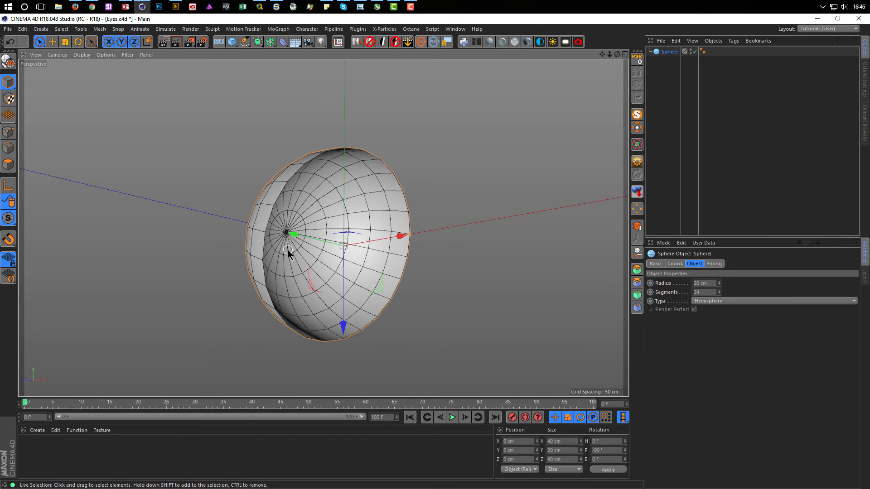
{"action": "key", "text": "c"}
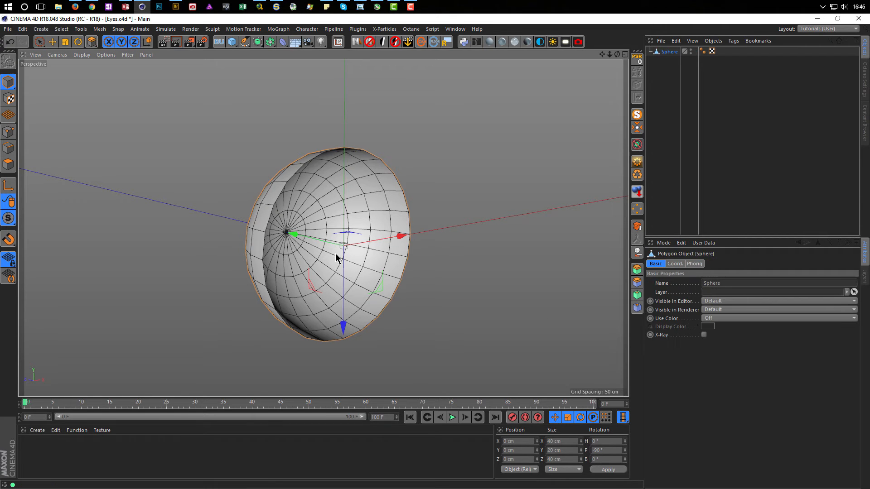
{"action": "left_click", "coordinate": [9, 164]}
{"action": "key", "text": "d"}
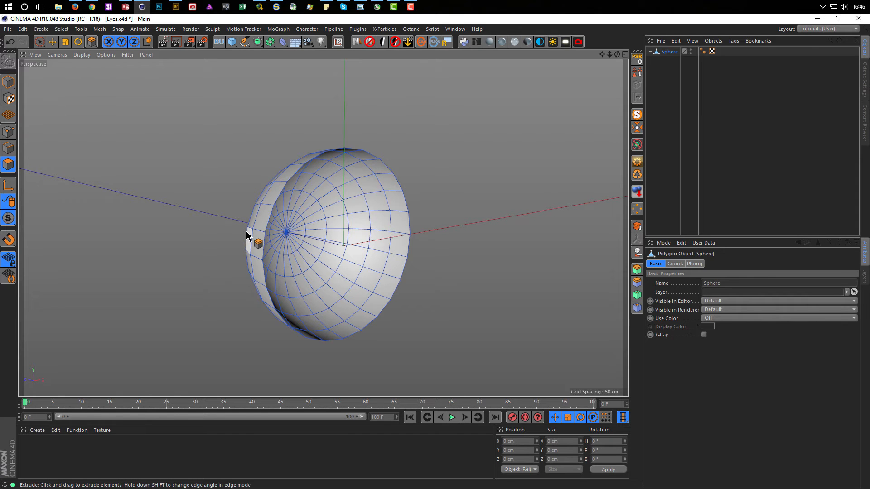
{"action": "key", "text": "ctrl+a"}
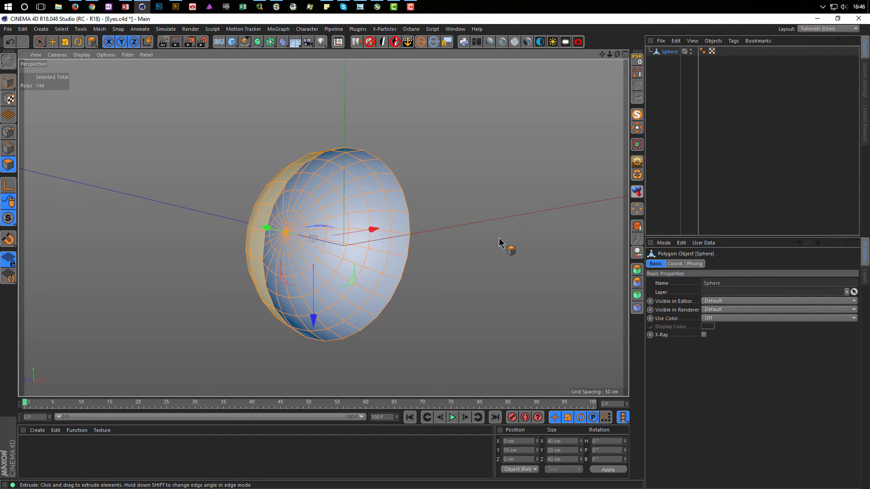
- Extrude all selected polygons inward by about 1 cm with caps and subdivisions to give the hemisphere wall thickness
{"action": "key", "text": "d"}
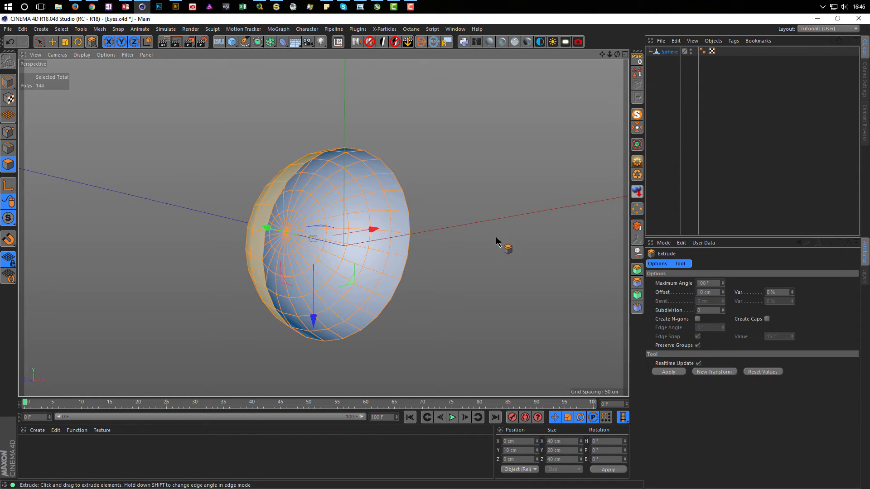
{"action": "left_click", "coordinate": [766, 318]}
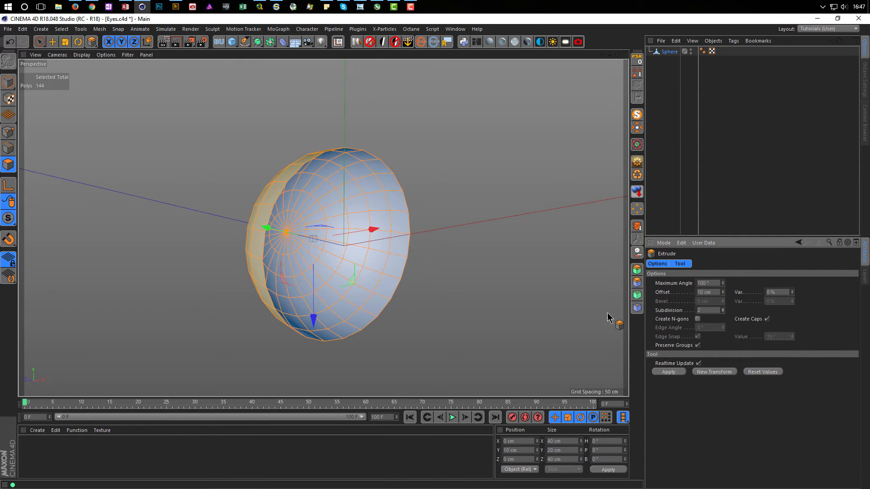
{"action": "left_click", "coordinate": [723, 308]}
{"action": "scroll", "coordinate": [444, 256], "scroll_direction": "up", "scroll_amount": 2}
{"action": "left_click_drag", "start_coordinate": [502, 235], "coordinate": [474, 236]}
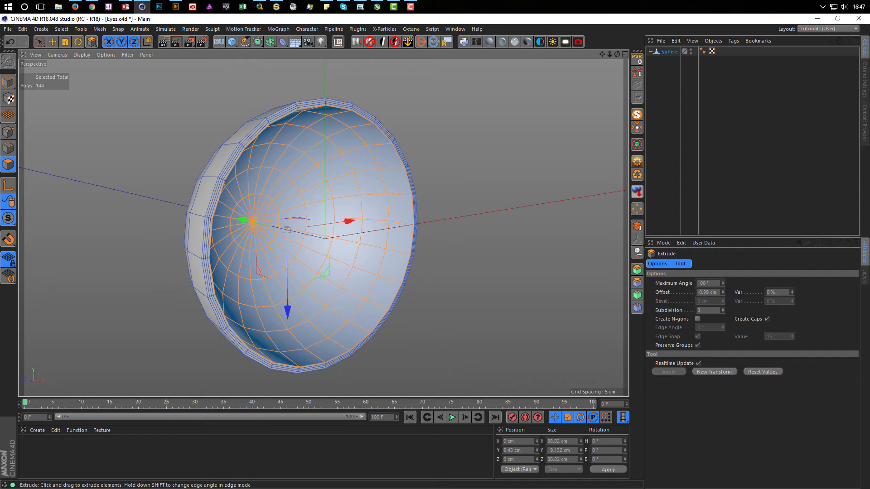
{"action": "left_click_drag", "start_coordinate": [408, 274], "coordinate": [378, 283], "text": "alt"}
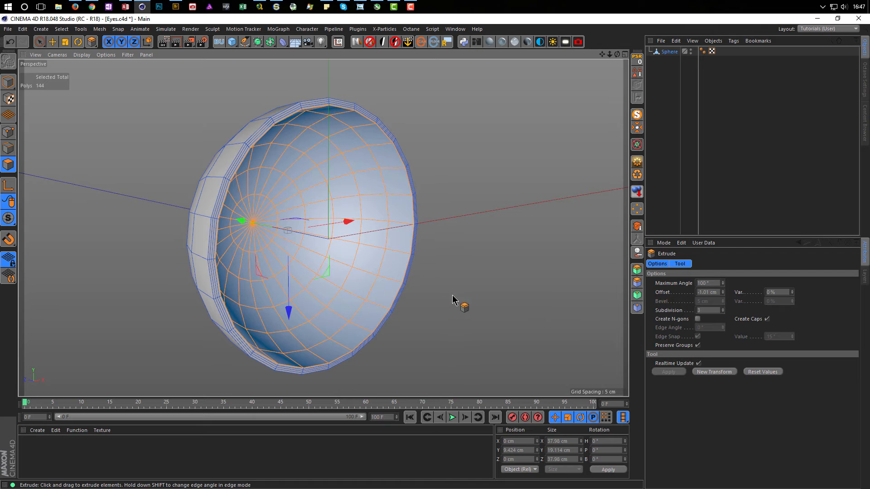
- Try extrusion offsets of -1.5 cm and -1 cm for the hemisphere's wall thickness
{"action": "left_click_drag", "start_coordinate": [717, 292], "coordinate": [662, 299]}
{"action": "type", "text": "-1"}
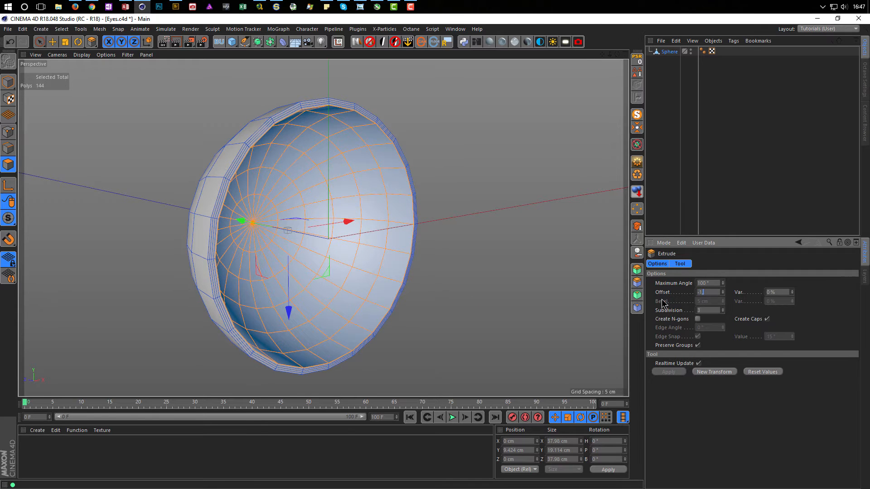
{"action": "type", "text": ".5"}
{"action": "key", "text": "Return"}
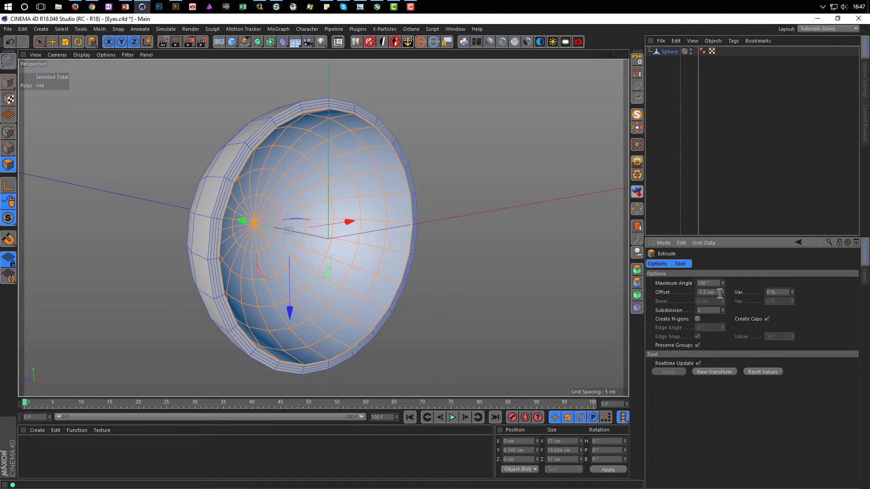
{"action": "type", "text": "-1"}
{"action": "key", "text": "Return"}
- Switch to the SP_Dog_0003.c4d project, examine the rim thickness of the finished eye up close, and return to Eyes.c4d
{"action": "key", "text": "v"}
{"action": "mouse_move", "coordinate": [451, 251]}
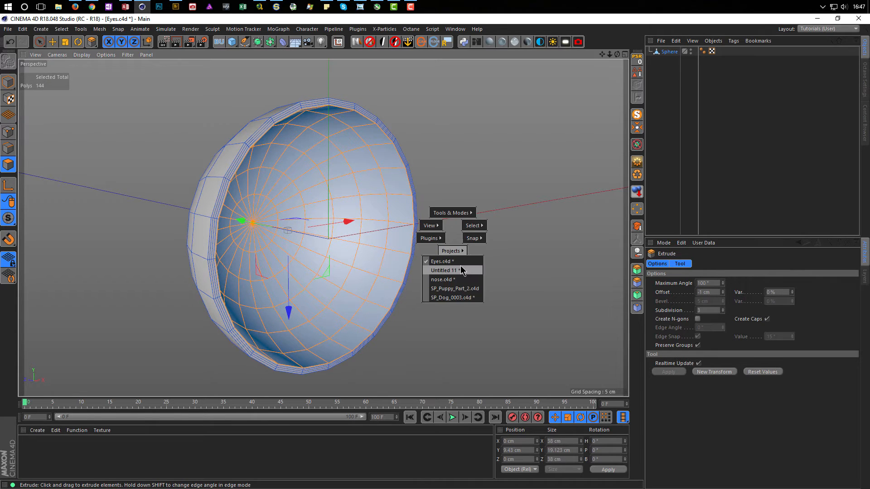
{"action": "left_click", "coordinate": [451, 297]}
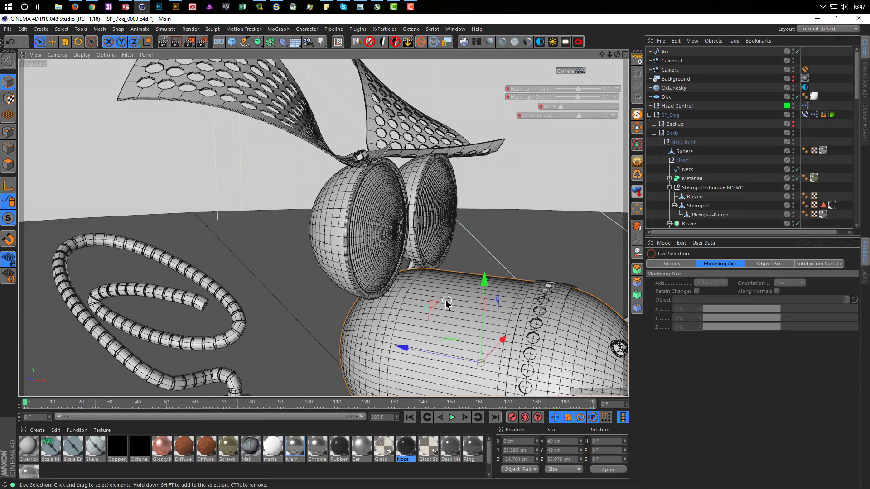
{"action": "scroll", "coordinate": [381, 231], "scroll_direction": "up", "scroll_amount": 10}
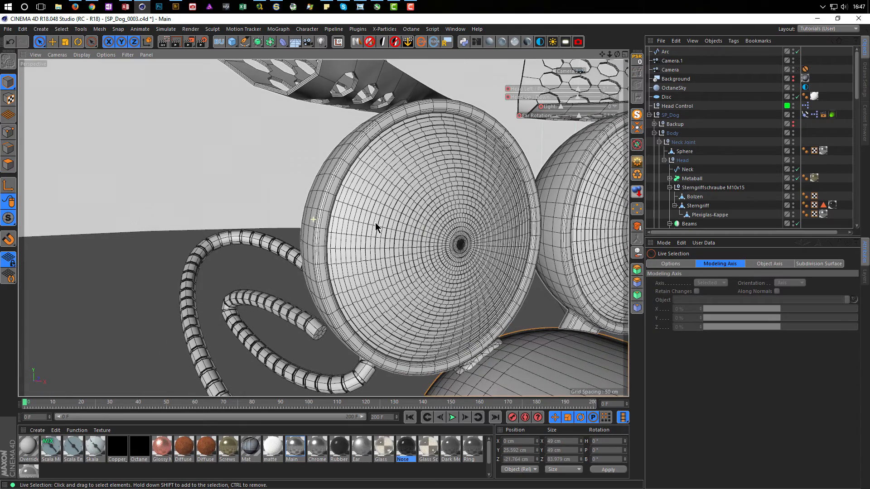
{"action": "key", "text": "v"}
{"action": "mouse_move", "coordinate": [373, 245]}
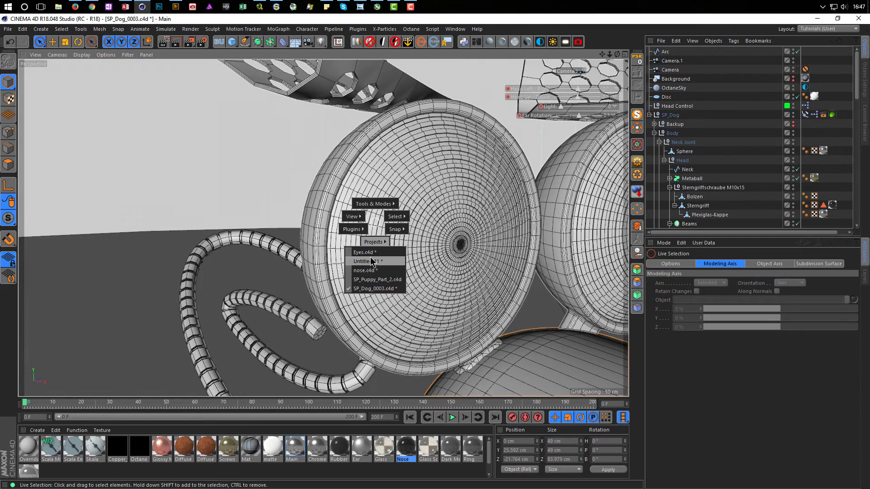
{"action": "left_click", "coordinate": [360, 283]}
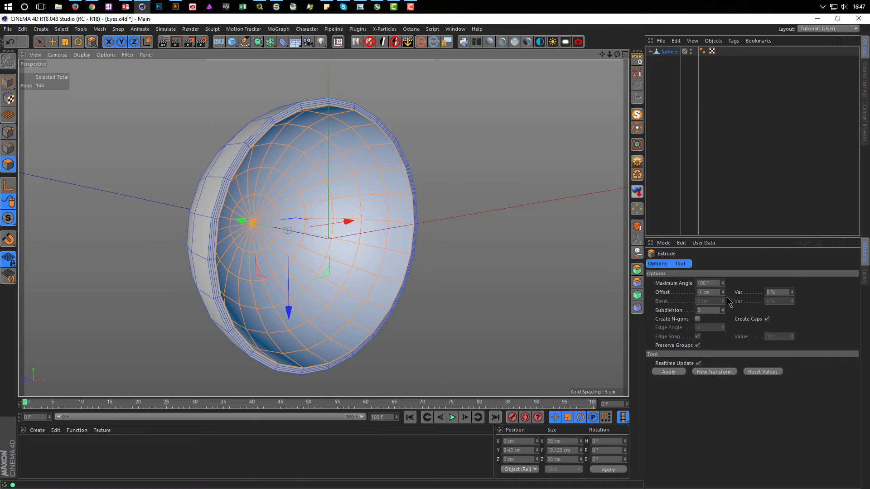
- Set the hemisphere's extrusion offset to -1.5 cm and its subdivision to 0
{"action": "left_click", "coordinate": [714, 291]}
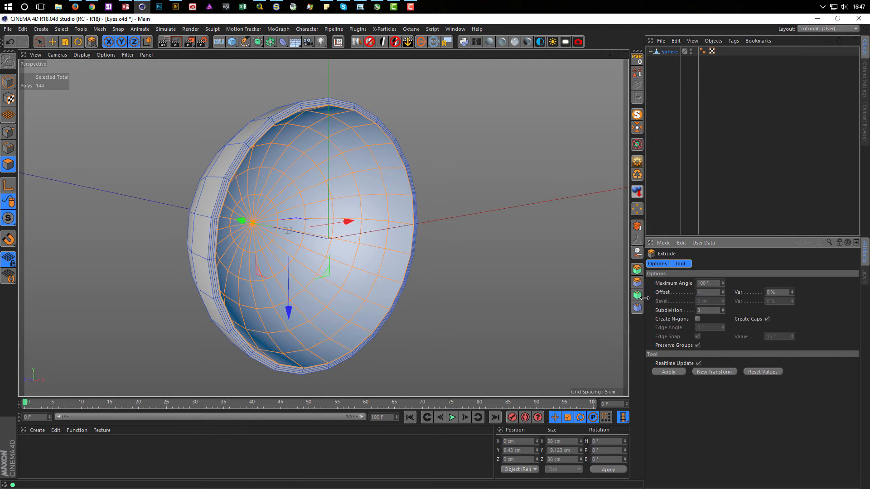
{"action": "key", "text": "Return"}
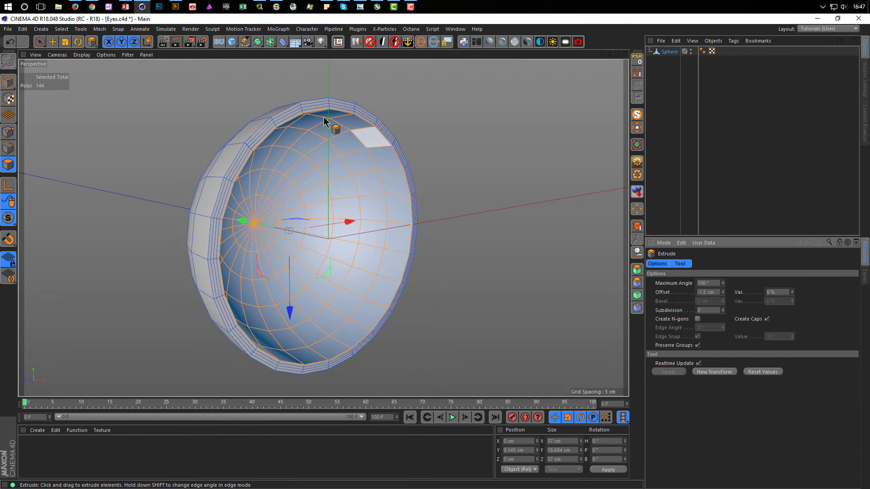
{"action": "left_click_drag", "start_coordinate": [287, 64], "coordinate": [263, 113], "text": "alt"}
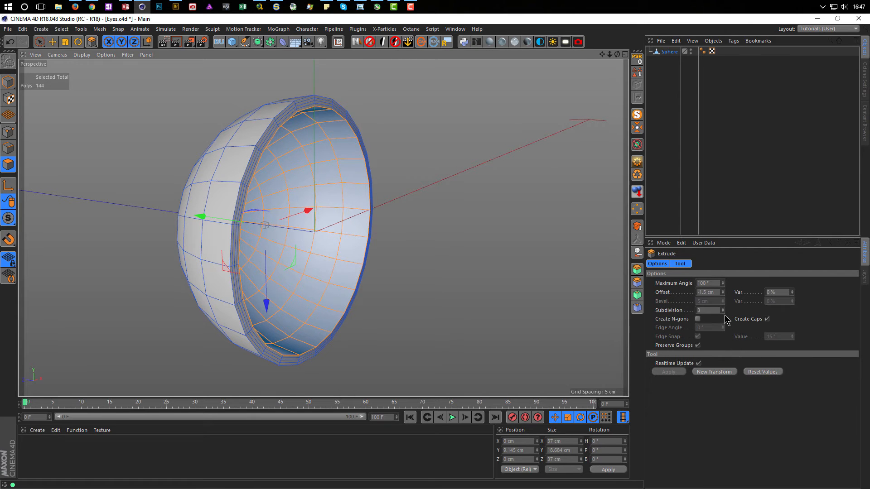
{"action": "type", "text": "0"}
{"action": "key", "text": "Return"}
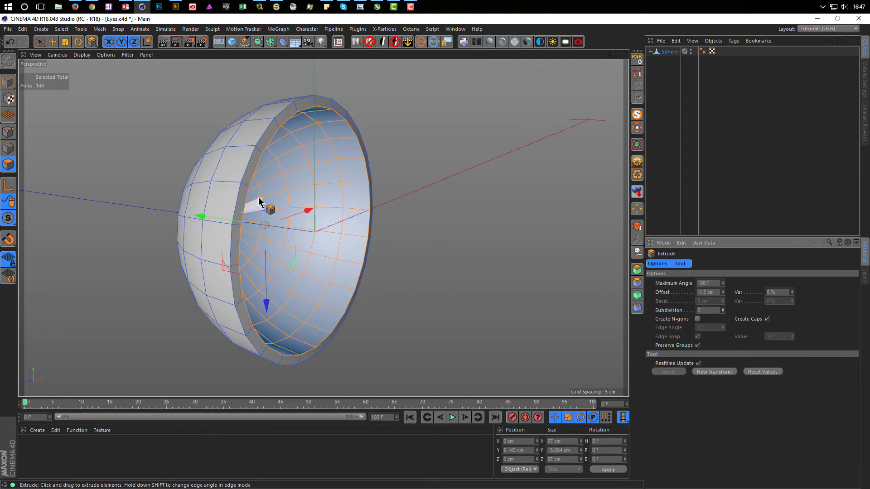
- Select the outer and inner edge loops around the open rim of the hemisphere shell
{"action": "left_click_drag", "start_coordinate": [249, 155], "coordinate": [252, 138], "text": "alt"}
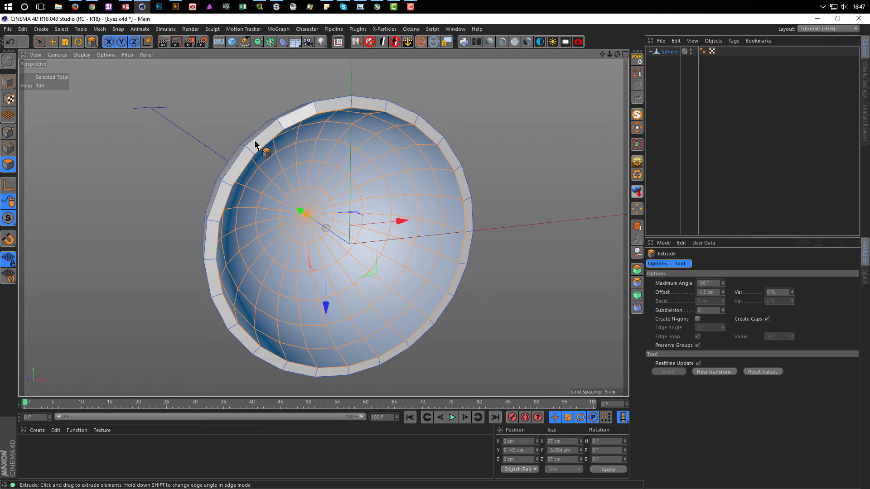
{"action": "left_click_drag", "start_coordinate": [222, 240], "coordinate": [188, 245], "text": "alt"}
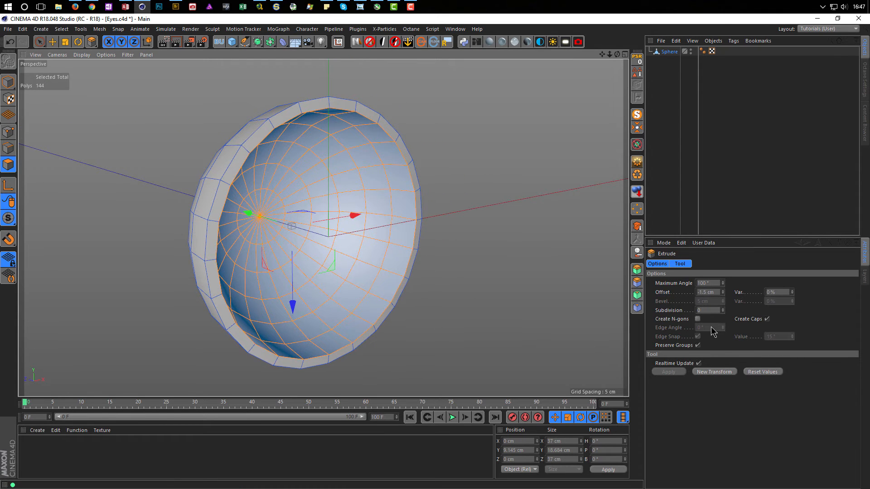
{"action": "left_click", "coordinate": [671, 53]}
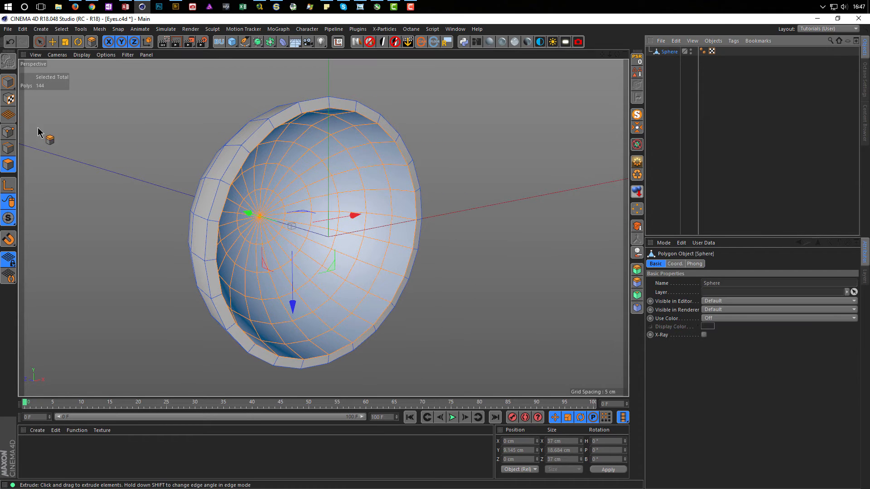
{"action": "left_click", "coordinate": [9, 148]}
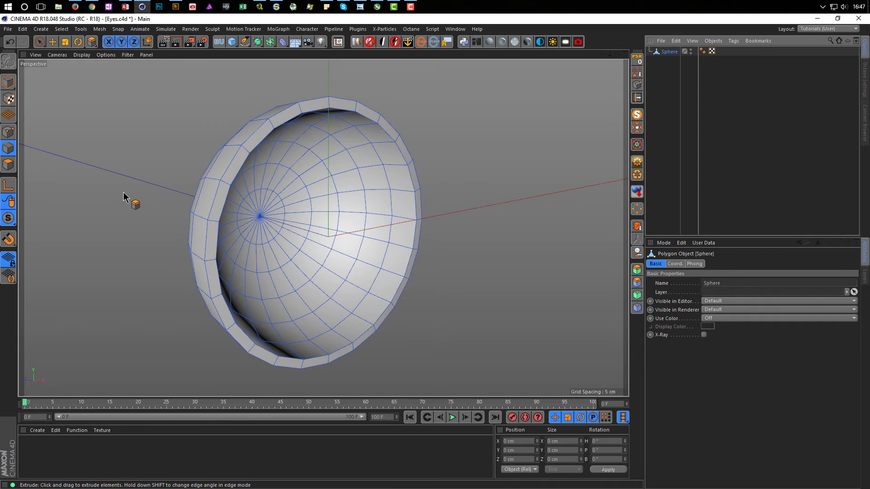
{"action": "key", "text": "u"}
{"action": "key", "text": "l"}
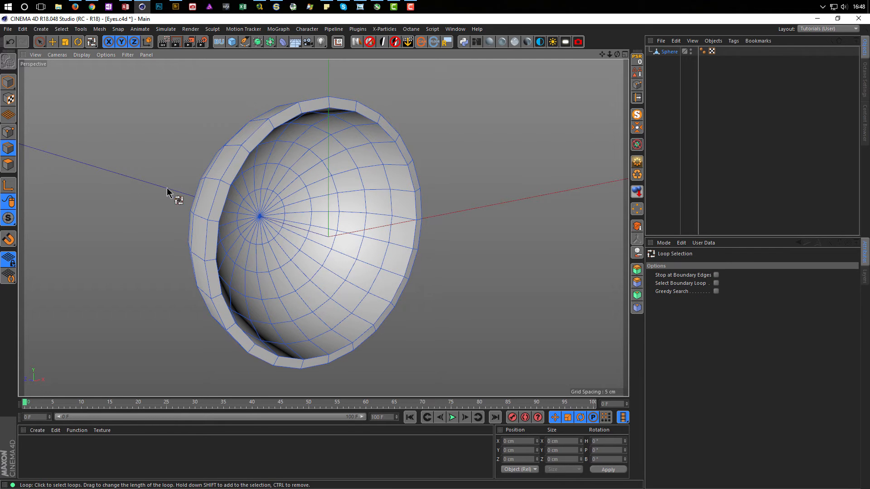
{"action": "left_click", "coordinate": [229, 173]}
{"action": "left_click_drag", "start_coordinate": [227, 172], "coordinate": [349, 237], "text": "alt"}
{"action": "left_click", "coordinate": [250, 184], "text": "shift"}
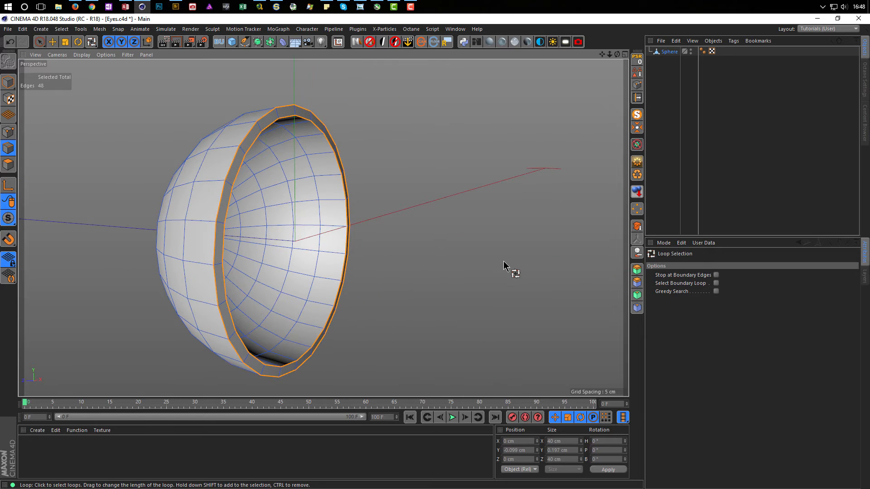
- Bevel the two selected rim loops in Solid mode with an offset of 0.5 cm
{"action": "key", "text": "m"}
{"action": "key", "text": "s"}
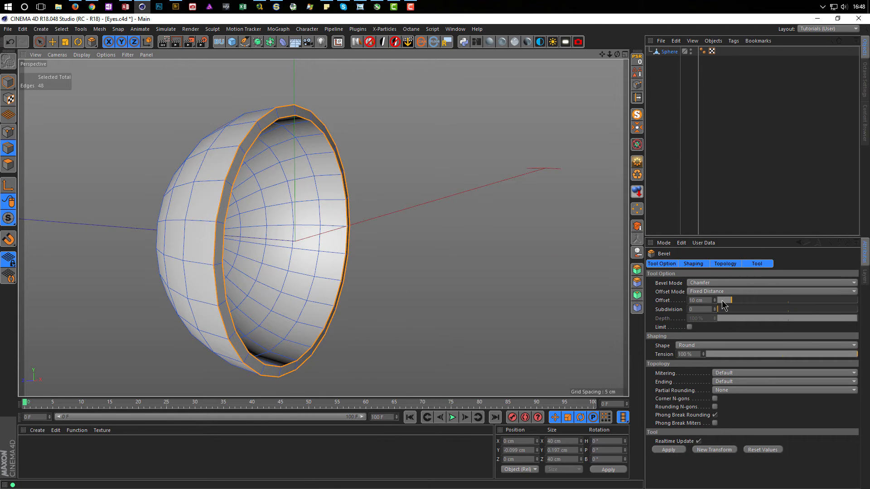
{"action": "left_click", "coordinate": [721, 284]}
{"action": "left_click", "coordinate": [709, 302]}
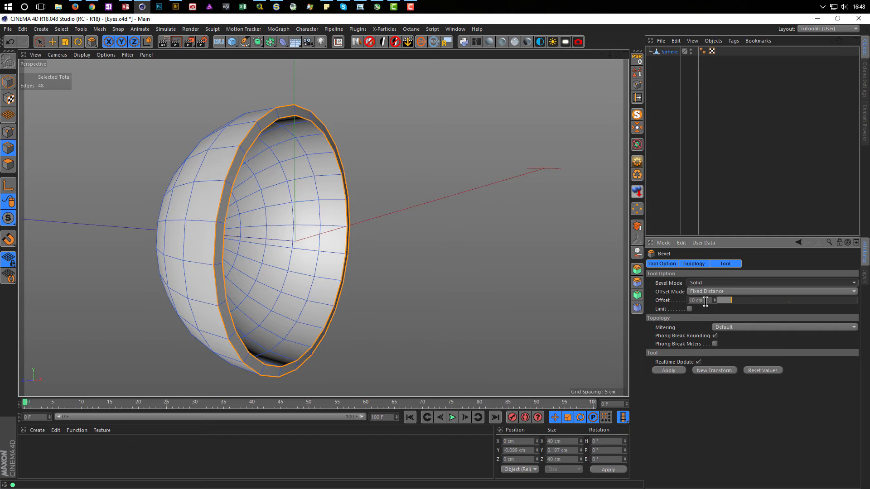
{"action": "left_click", "coordinate": [705, 301]}
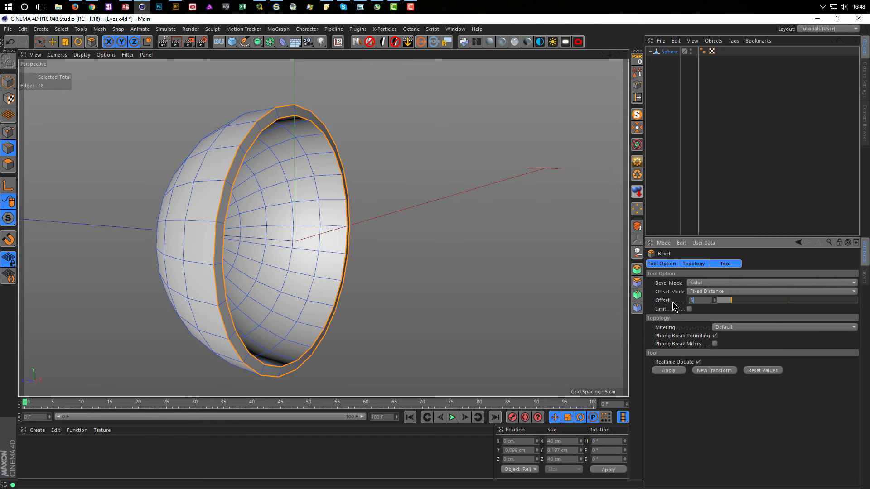
{"action": "key", "text": "Return"}
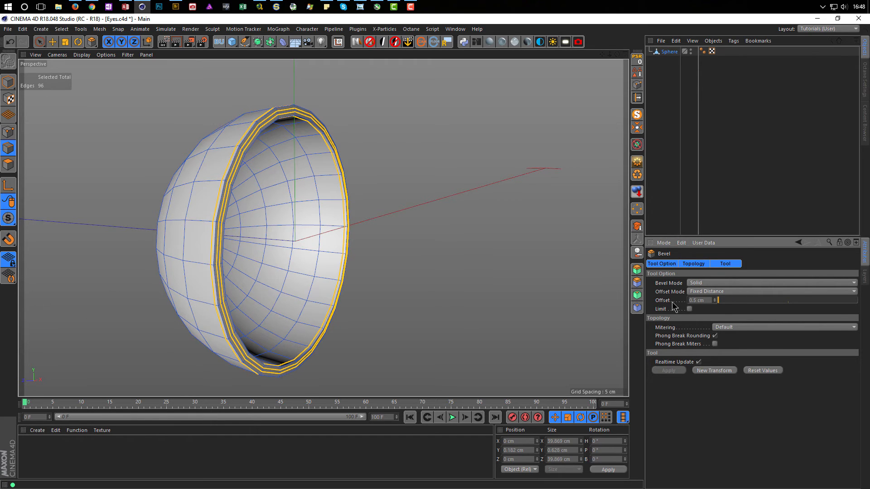
- Reduce the offset of the rim bevel to 0.3 cm
{"action": "scroll", "coordinate": [284, 184], "scroll_direction": "up", "scroll_amount": 8}
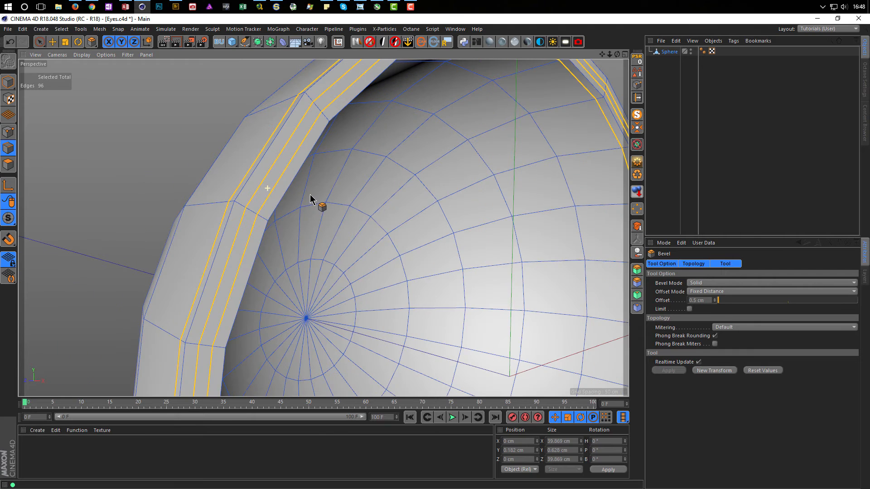
{"action": "left_click", "coordinate": [714, 302]}
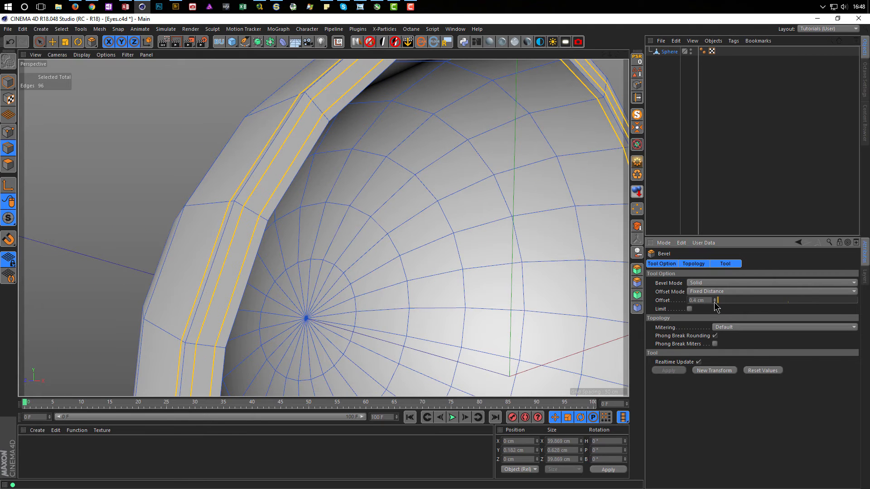
{"action": "left_click", "coordinate": [714, 302]}
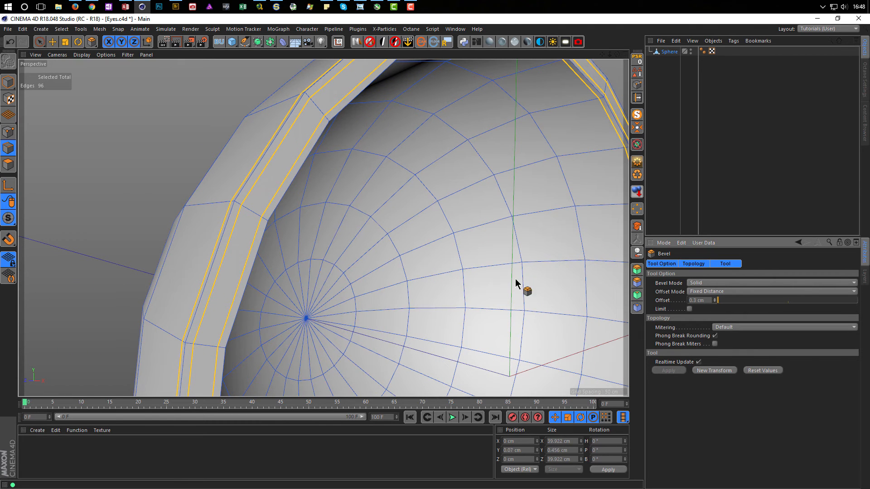
- Add an Oil Tank primitive to the scene with the hemisphere shell
{"action": "scroll", "coordinate": [227, 256], "scroll_direction": "down", "scroll_amount": 4}
{"action": "mouse_move", "coordinate": [201, 264]}
{"action": "left_mouse_down", "text": "alt"}
{"action": "mouse_move", "coordinate": [144, 264]}
{"action": "mouse_move", "coordinate": [206, 266]}
{"action": "left_mouse_up", "text": "alt"}
{"action": "right_click_drag", "start_coordinate": [200, 268], "coordinate": [153, 289], "text": "alt"}
{"action": "middle_click_drag", "start_coordinate": [183, 267], "coordinate": [204, 209], "text": "alt"}
{"action": "left_click_drag", "start_coordinate": [218, 240], "coordinate": [265, 230], "text": "alt"}
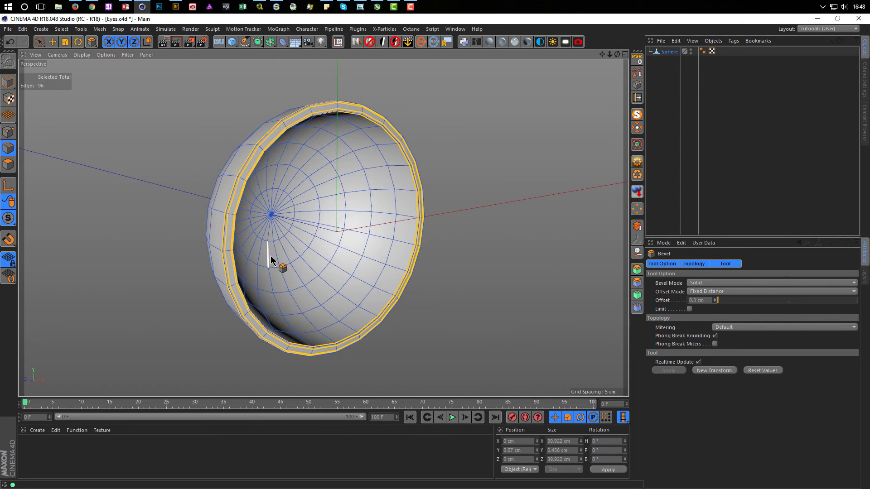
{"action": "middle_click_drag", "start_coordinate": [288, 265], "coordinate": [259, 292], "text": "alt"}
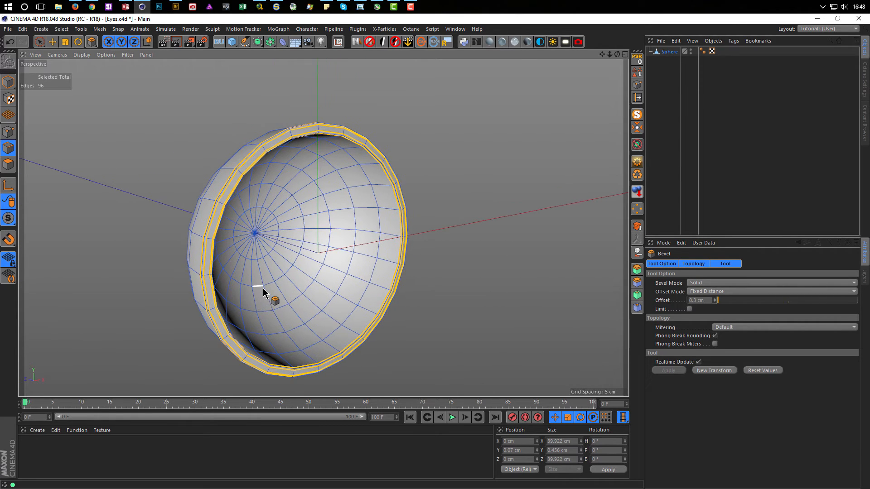
{"action": "left_click", "coordinate": [231, 43]}
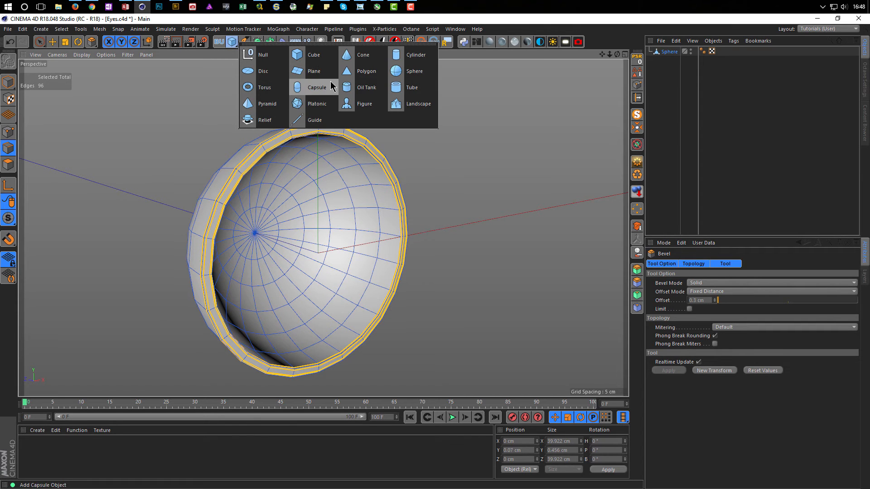
{"action": "left_click", "coordinate": [351, 88]}
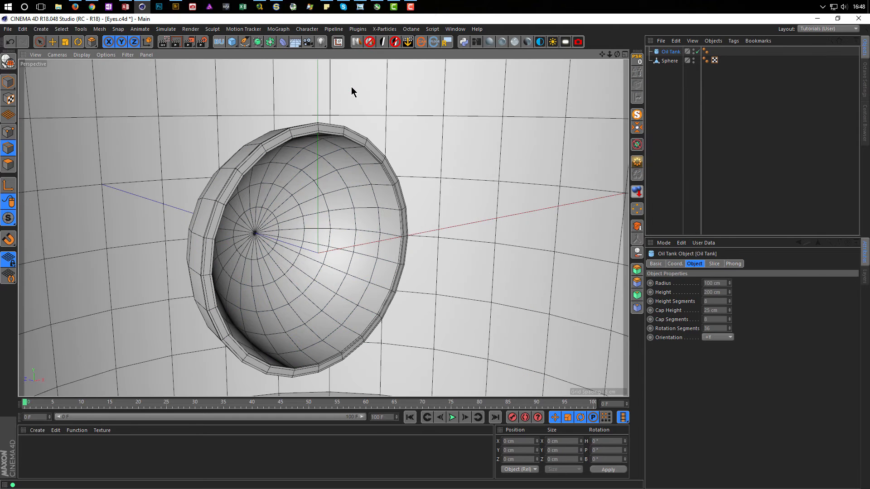
{"action": "right_click_drag", "start_coordinate": [357, 196], "coordinate": [229, 237], "text": "alt"}
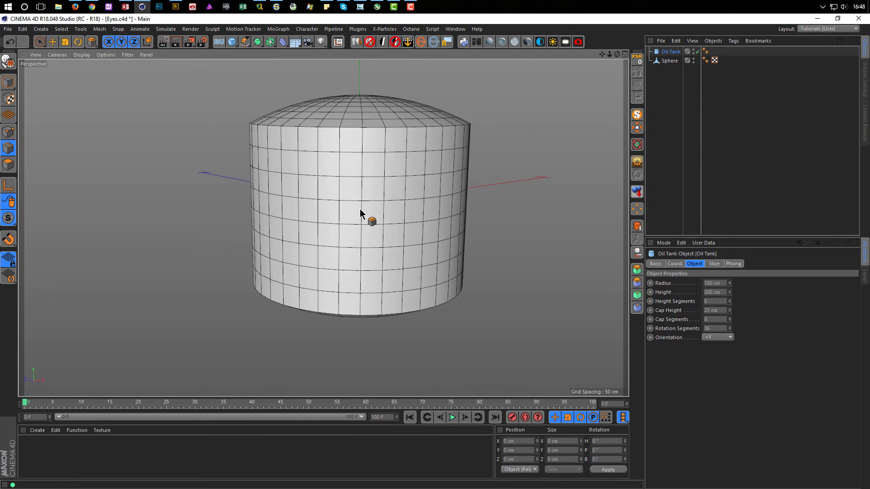
- Reduce the oil tank's height segments to 1 and convert it to an editable polygon object
{"action": "middle_click_drag", "start_coordinate": [349, 217], "coordinate": [312, 319], "text": "alt"}
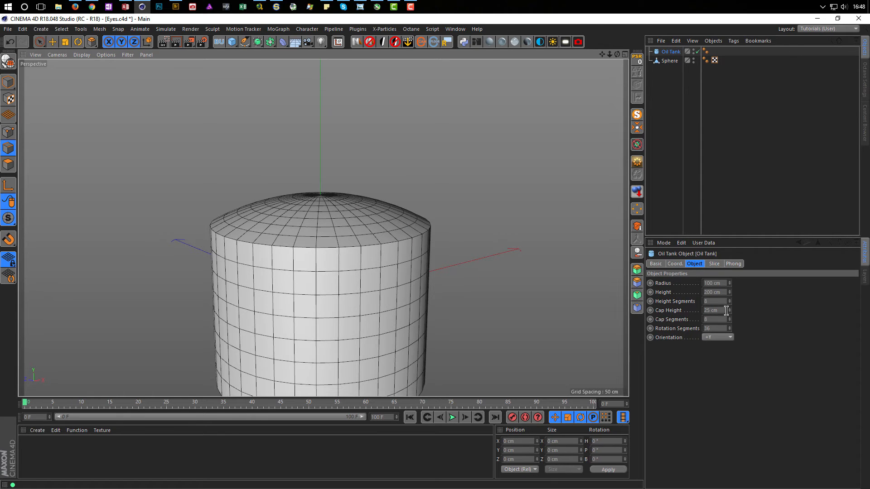
{"action": "left_click_drag", "start_coordinate": [729, 301], "coordinate": [711, 303]}
{"action": "middle_click_drag", "start_coordinate": [396, 225], "coordinate": [274, 159], "text": "alt"}
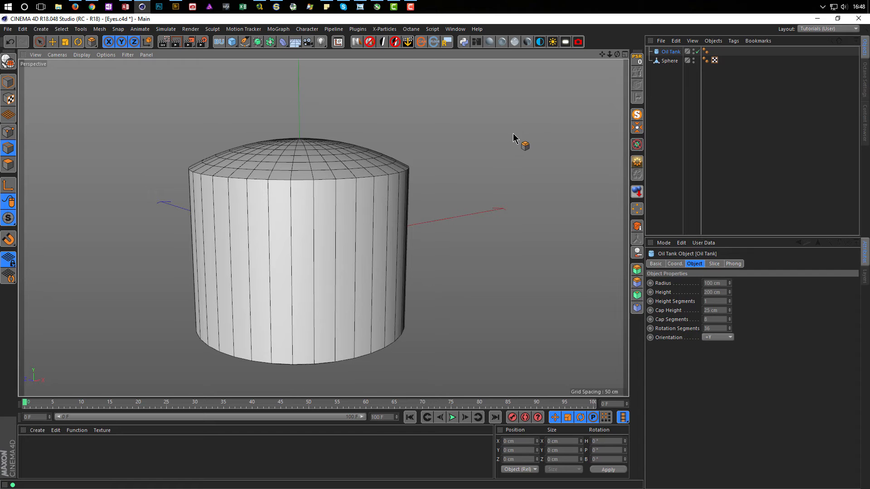
{"action": "key", "text": "c"}
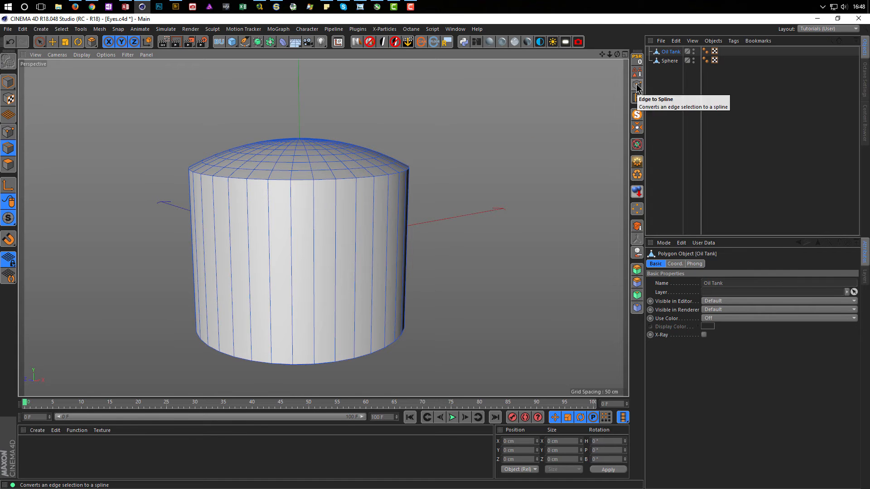
- Delete the oil tank's lower points in the front view, leaving only the domed top cap
{"action": "middle_click", "coordinate": [539, 161]}
{"action": "middle_click", "coordinate": [439, 317]}
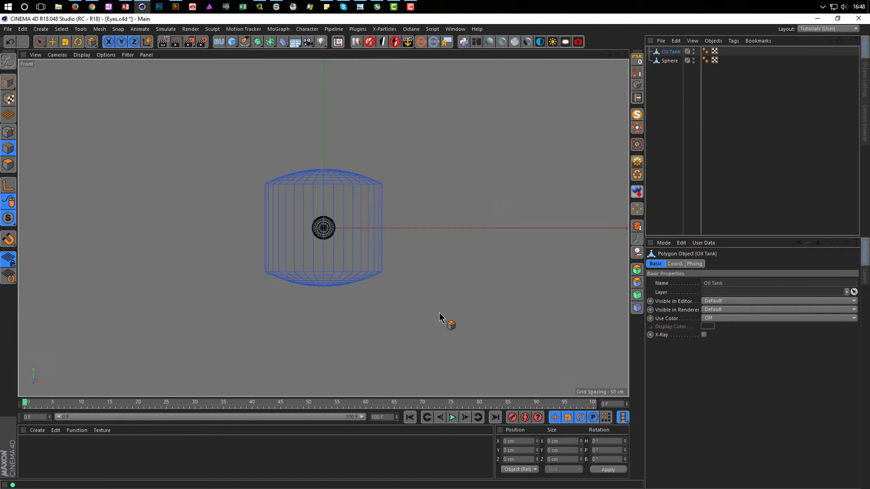
{"action": "left_click", "coordinate": [14, 133]}
{"action": "key", "text": "0"}
{"action": "left_click_drag", "start_coordinate": [204, 247], "coordinate": [509, 348]}
{"action": "key", "text": "Delete"}
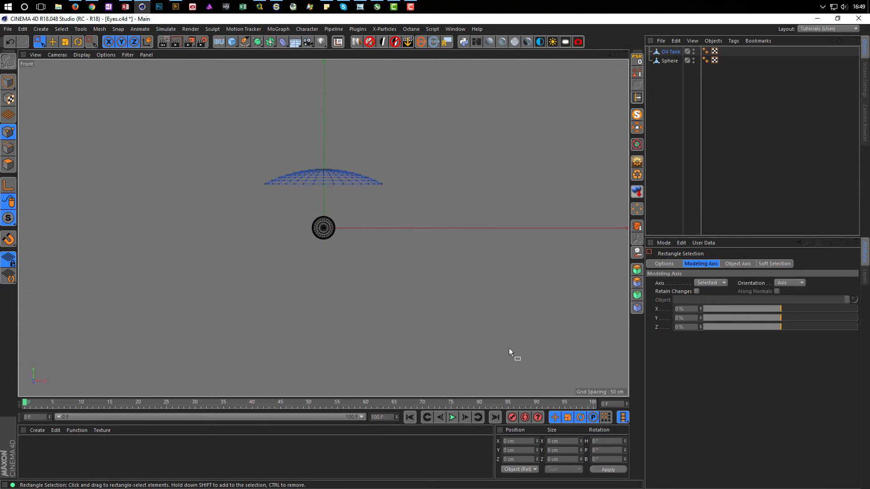
- Rotate the whole domed cap to a 90° pitch so it stands upright in the perspective view
{"action": "middle_click", "coordinate": [499, 324]}
{"action": "middle_click", "coordinate": [259, 207]}
{"action": "left_click", "coordinate": [7, 86]}
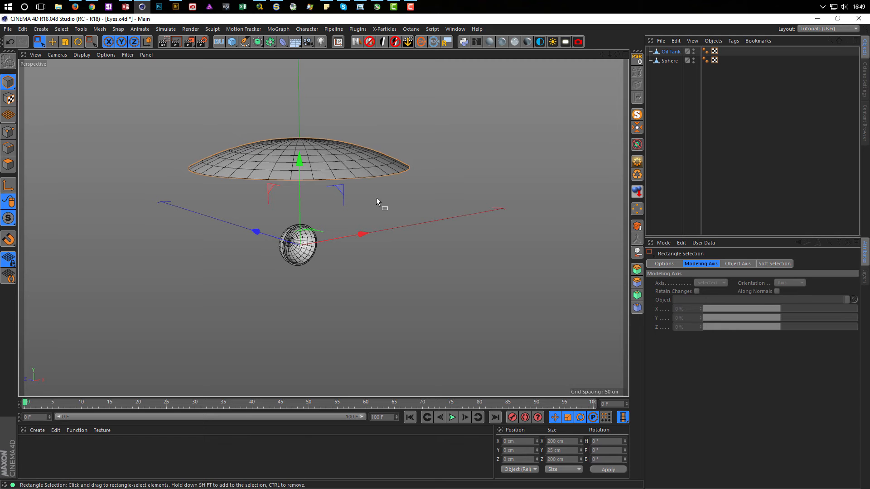
{"action": "left_click", "coordinate": [670, 51]}
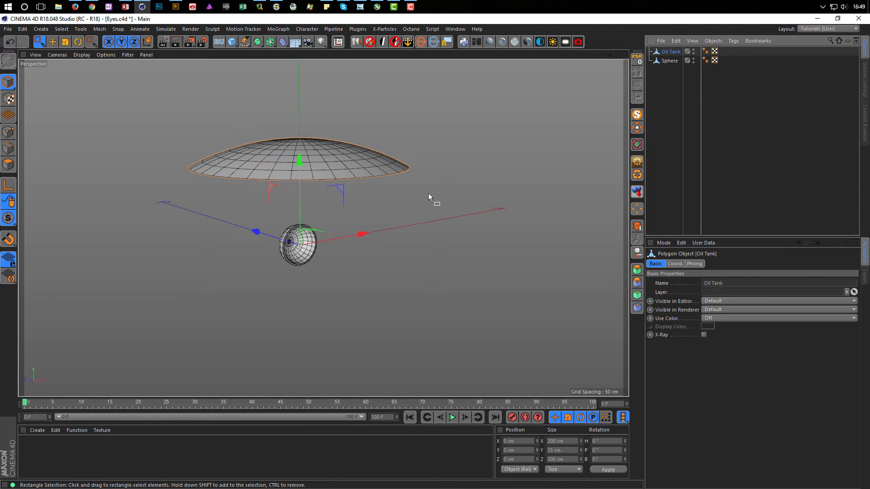
{"action": "key", "text": "r"}
{"action": "left_click_drag", "start_coordinate": [329, 219], "coordinate": [319, 293]}
{"action": "left_click_drag", "start_coordinate": [361, 240], "coordinate": [301, 247], "text": "alt"}
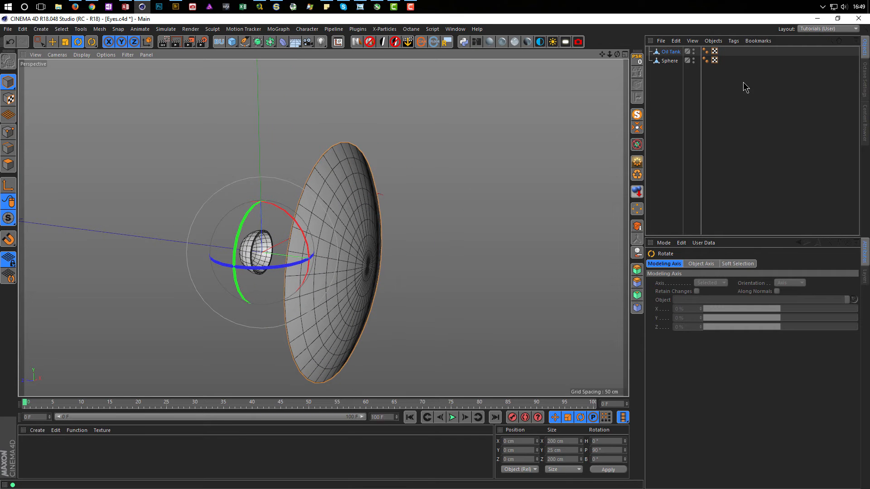
- Centre the cap's axis on its geometry and scale it uniformly down to about 39.2 cm across
{"action": "left_click", "coordinate": [671, 53]}
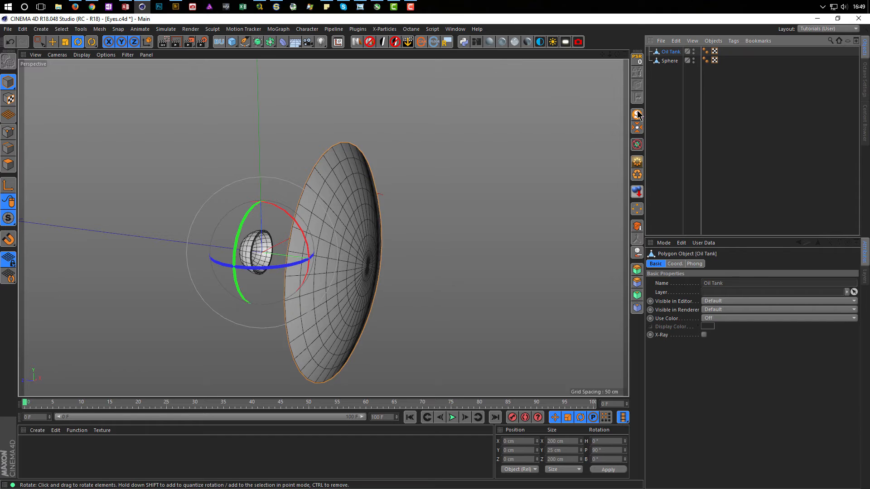
{"action": "left_click", "coordinate": [637, 127]}
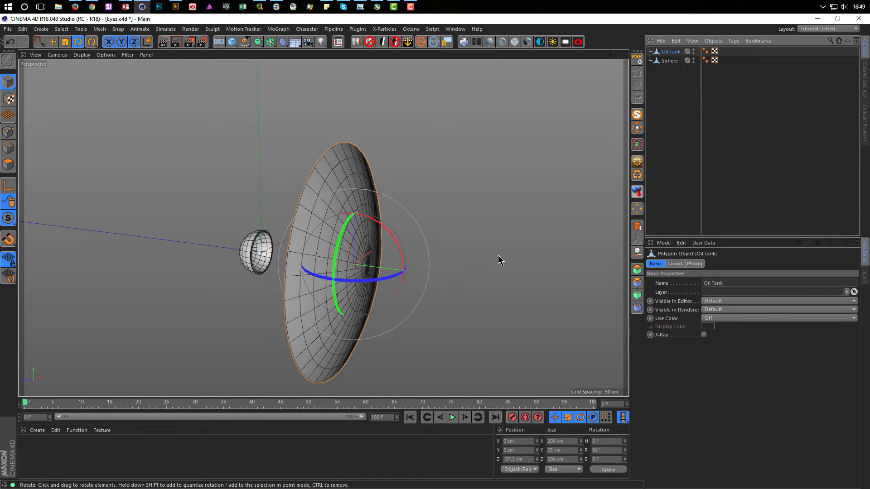
{"action": "key", "text": "t"}
{"action": "left_click_drag", "start_coordinate": [489, 258], "coordinate": [200, 328]}
- Make the Oil Tank cap a child of the Sphere and reset its PSR to align it with the shell
{"action": "left_click_drag", "start_coordinate": [671, 52], "coordinate": [672, 61]}
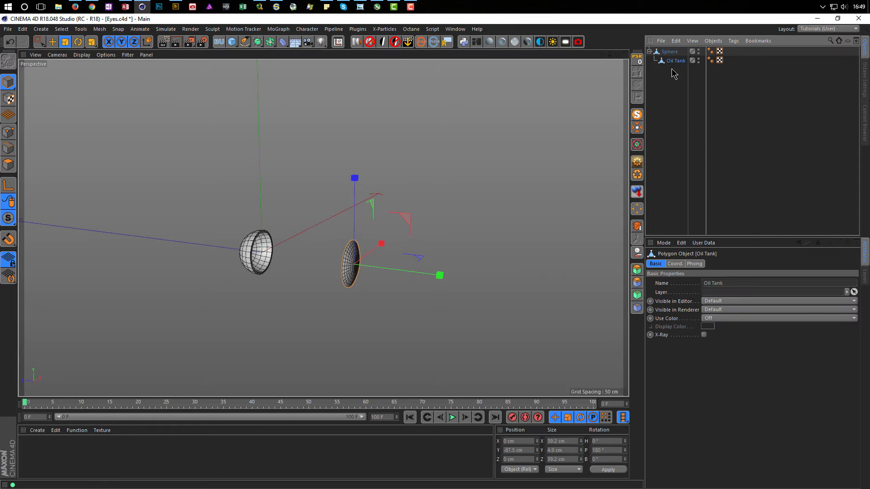
{"action": "left_click", "coordinate": [636, 62]}
{"action": "key", "text": "h"}
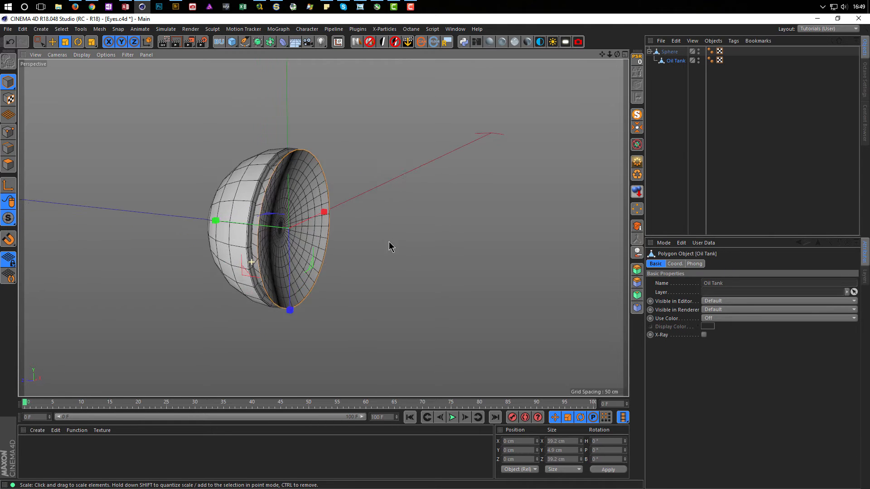
{"action": "left_click_drag", "start_coordinate": [338, 226], "coordinate": [358, 224], "text": "alt"}
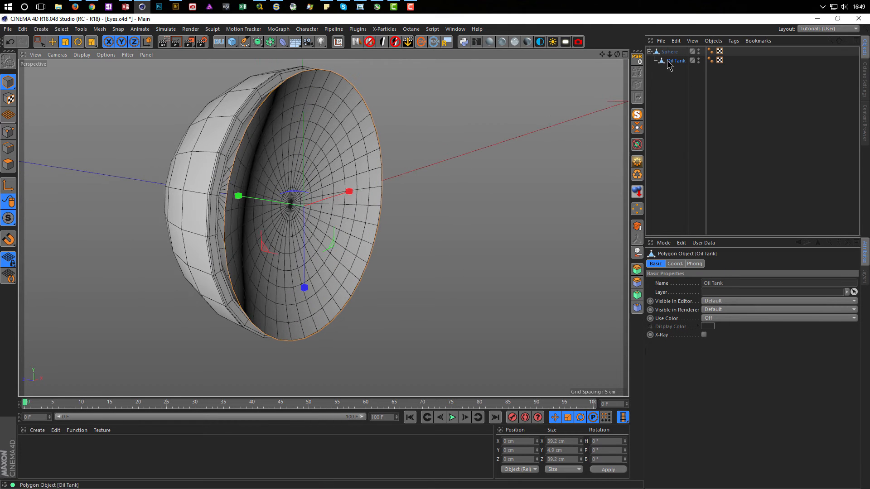
- Flip the cap, taken out of the Sphere hierarchy, to bulge outward from the shell and move it to about -1.182 cm in Z
{"action": "key", "text": "r"}
{"action": "left_click_drag", "start_coordinate": [345, 213], "coordinate": [267, 253]}
{"action": "scroll", "coordinate": [334, 201], "scroll_direction": "up", "scroll_amount": 3}
{"action": "left_click_drag", "start_coordinate": [334, 201], "coordinate": [347, 201], "text": "alt"}
{"action": "key", "text": "e"}
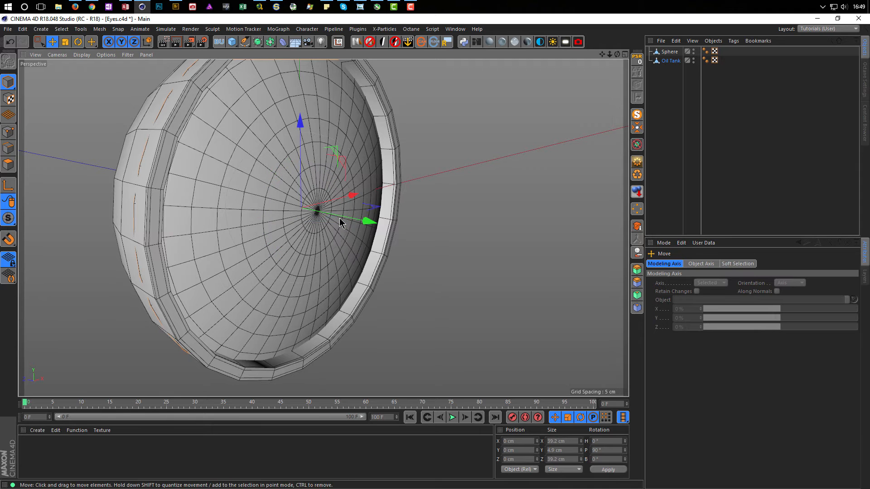
{"action": "left_click_drag", "start_coordinate": [367, 219], "coordinate": [328, 263]}
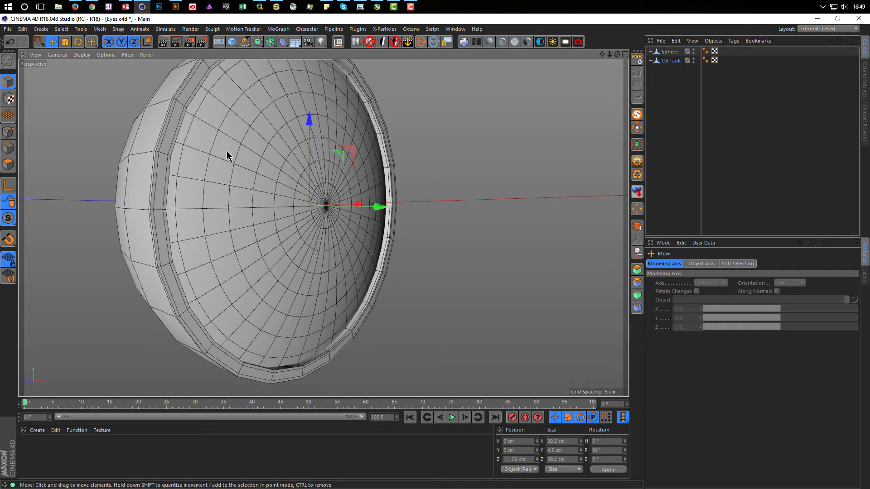
- Ring-select all radial edges of the domed cap in edge mode
{"action": "key", "text": "u"}
{"action": "key", "text": "b"}
{"action": "left_click", "coordinate": [8, 148]}
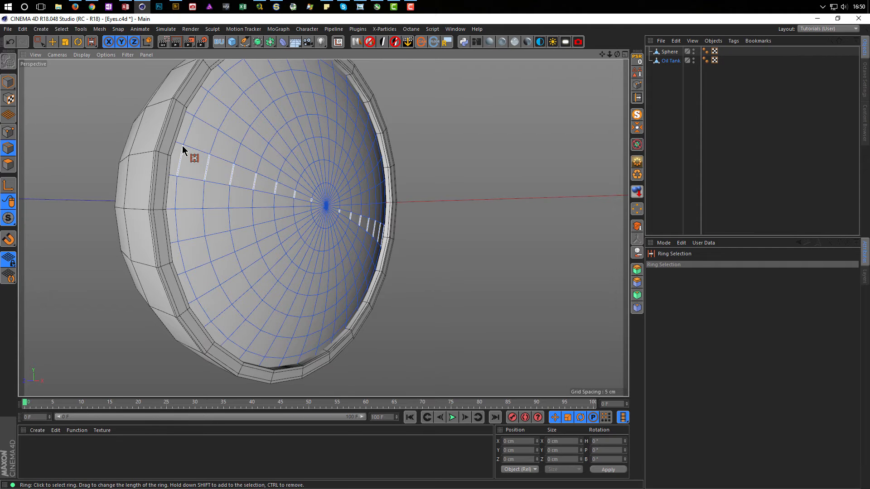
{"action": "left_click_drag", "start_coordinate": [180, 148], "coordinate": [316, 199]}
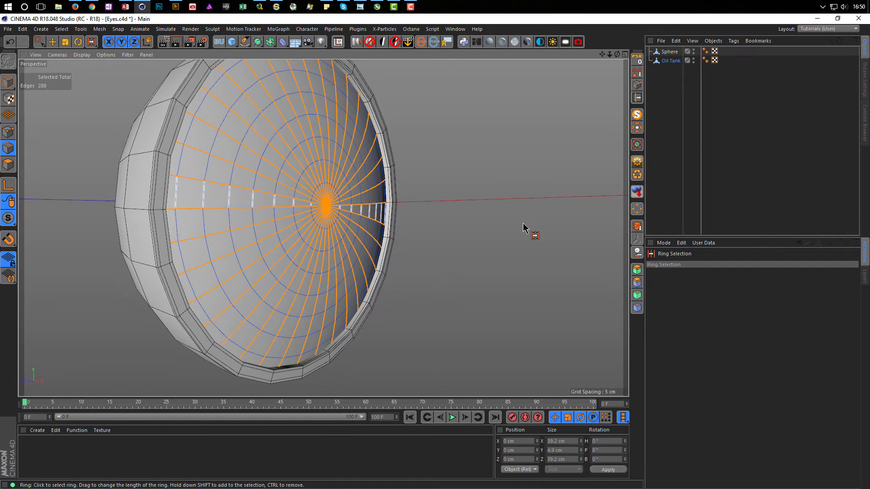
{"action": "scroll", "coordinate": [384, 213], "scroll_direction": "up", "scroll_amount": 3}
{"action": "scroll", "coordinate": [384, 212], "scroll_direction": "down", "scroll_amount": 5}
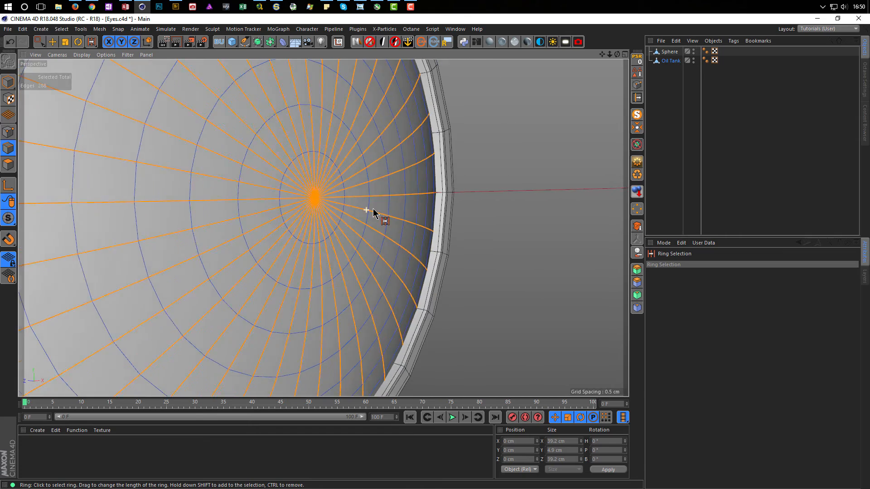
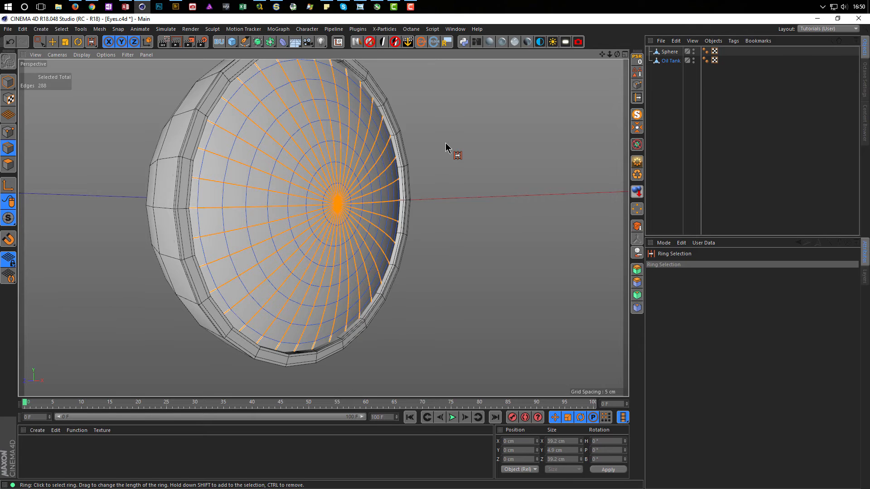
- Cut the selected radial edges with Edge Cut, using a subdivision of 2 and N-gon creation turned off
{"action": "key", "text": "m"}
{"action": "key", "text": "f"}
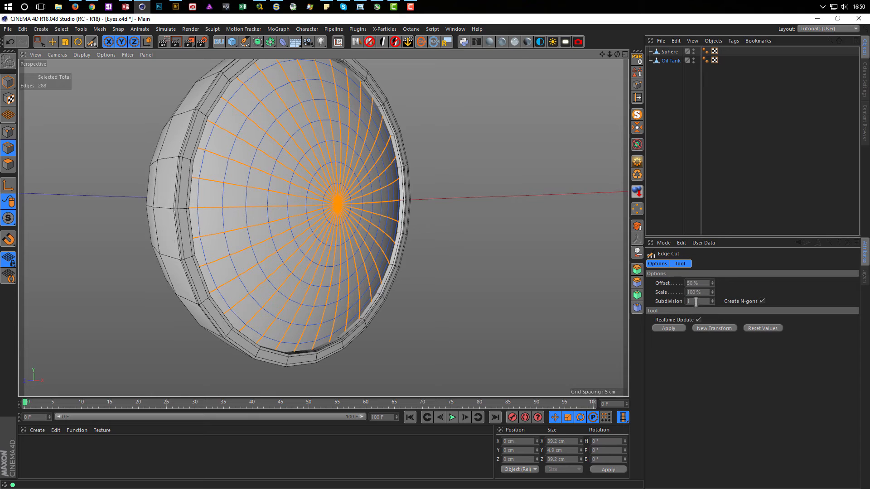
{"action": "left_click", "coordinate": [712, 300]}
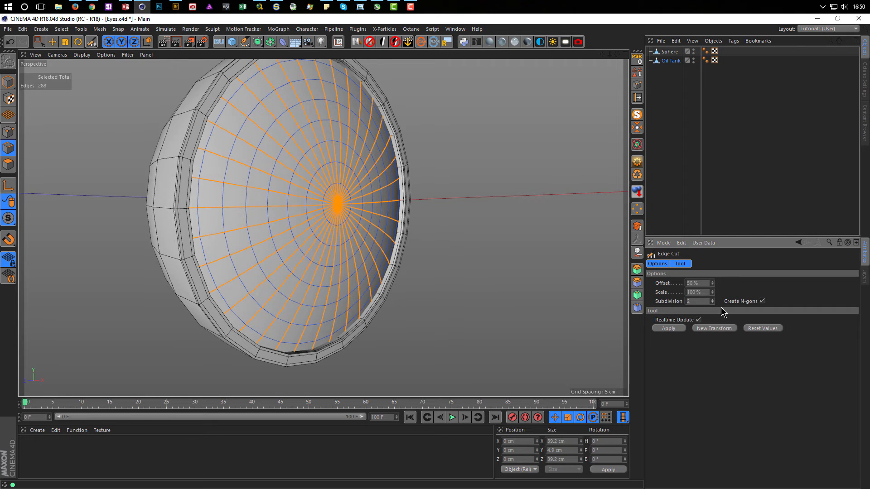
{"action": "left_click", "coordinate": [670, 329]}
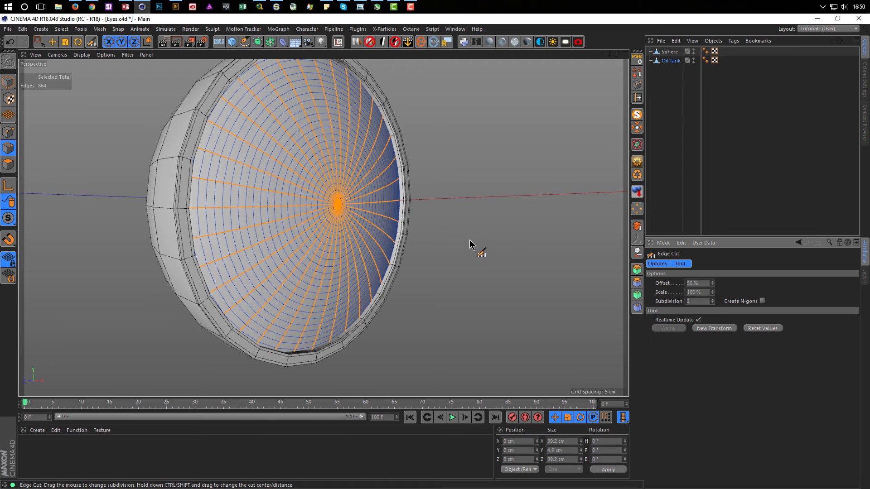
- Select all polygons of the domed cap in polygon mode
{"action": "right_click_drag", "start_coordinate": [227, 164], "coordinate": [248, 167], "text": "alt"}
{"action": "left_click_drag", "start_coordinate": [249, 170], "coordinate": [240, 170], "text": "alt"}
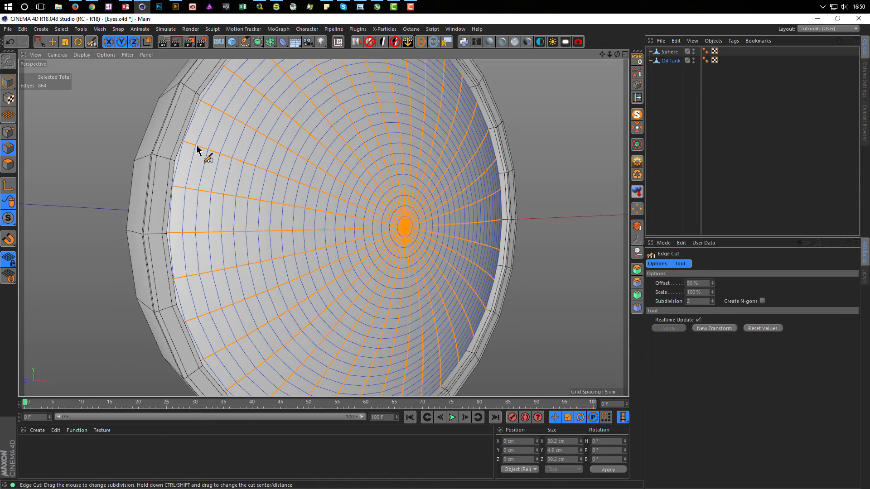
{"action": "key", "text": "u"}
{"action": "key", "text": "l"}
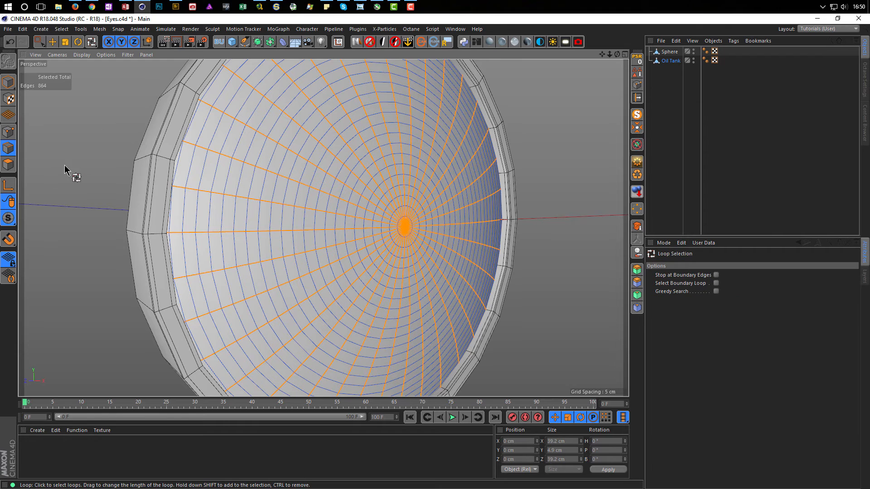
{"action": "left_click", "coordinate": [8, 164]}
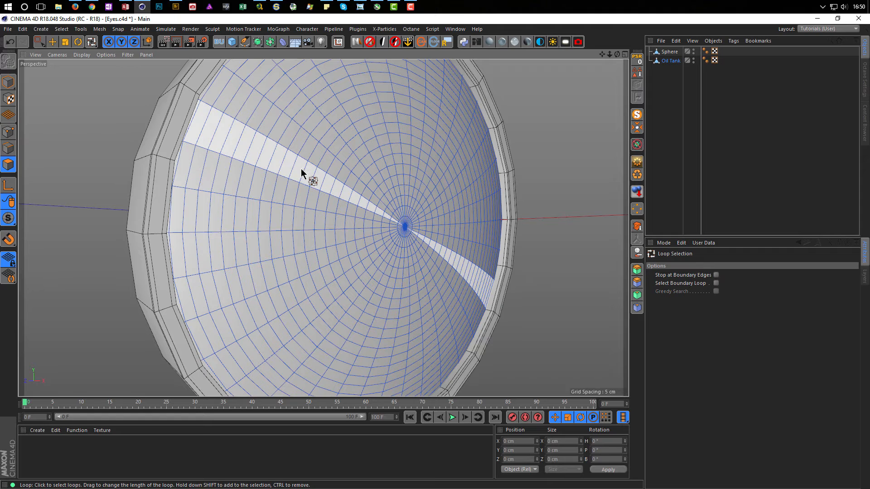
{"action": "key", "text": "ctrl+a"}
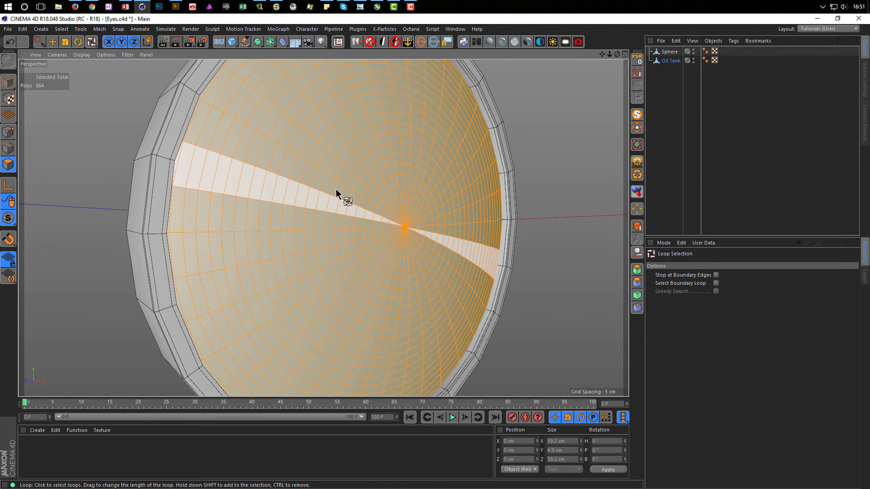
- Isolate the Oil Tank cap with MagicSolo and view it from the side
{"action": "left_click", "coordinate": [687, 61]}
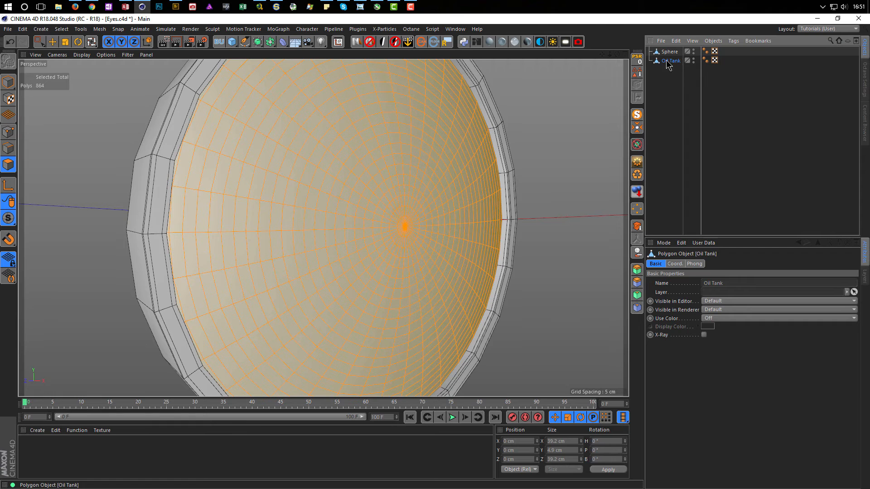
{"action": "left_click", "coordinate": [637, 114]}
{"action": "left_click_drag", "start_coordinate": [243, 181], "coordinate": [320, 217], "text": "alt"}
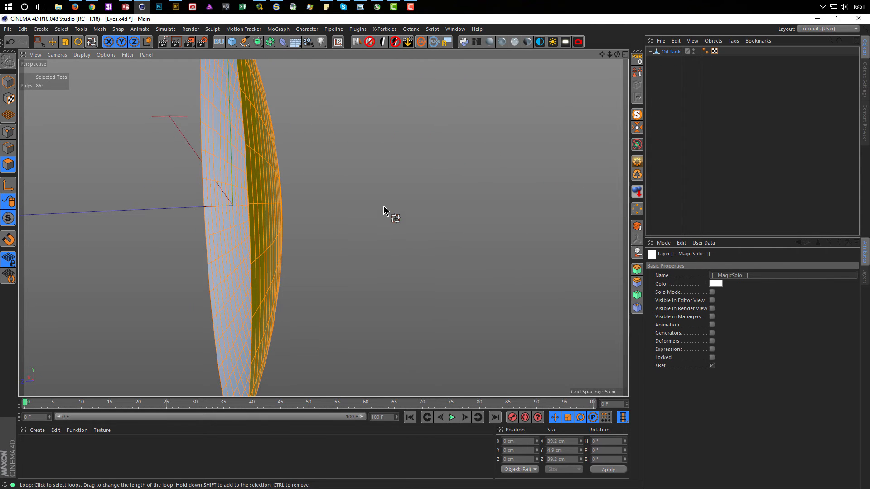
- Extrude the cap's polygons inward by about -0.34 cm with a subdivision of 2
{"action": "key", "text": "d"}
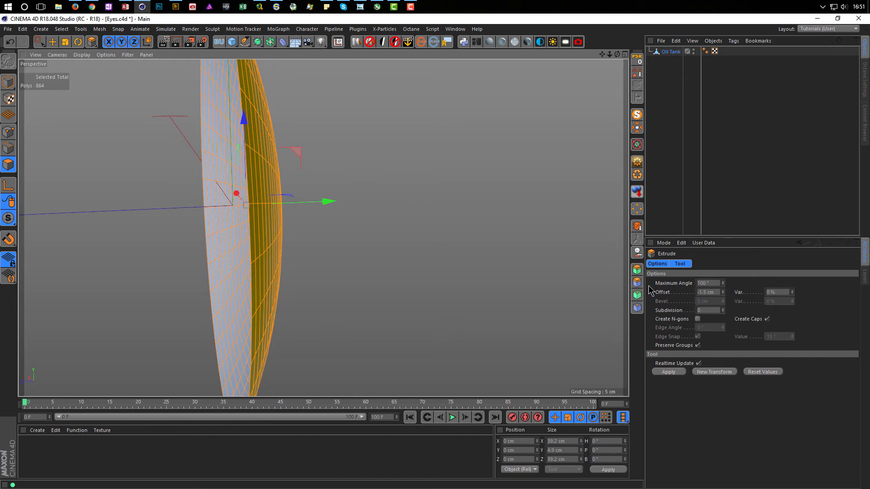
{"action": "left_click", "coordinate": [722, 309]}
{"action": "left_click_drag", "start_coordinate": [421, 267], "coordinate": [402, 267]}
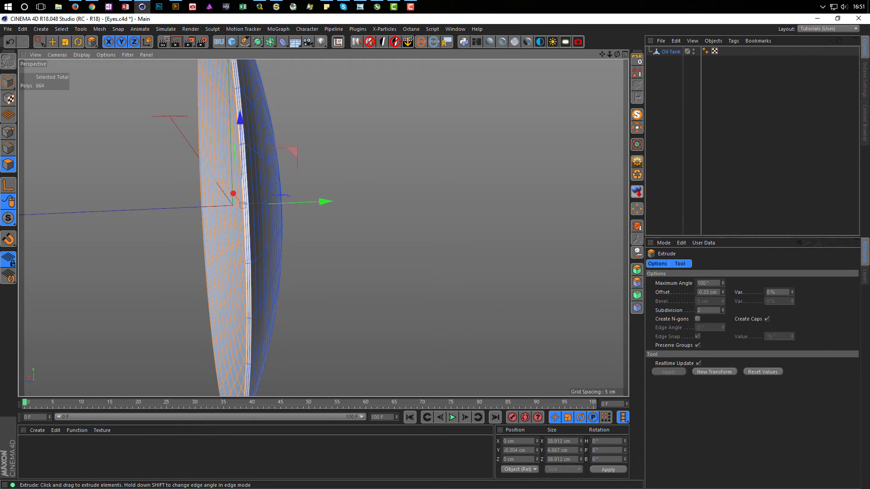
{"action": "left_click_drag", "start_coordinate": [402, 267], "coordinate": [402, 267]}
{"action": "left_click_drag", "start_coordinate": [252, 242], "coordinate": [354, 252], "text": "alt"}
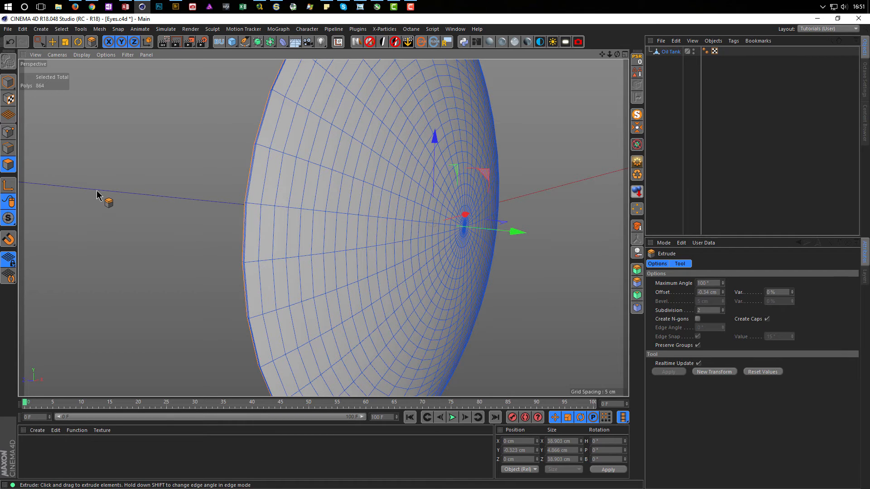
- Activate Loop Selection for the polygons of the thickened cap
{"action": "key", "text": "u"}
{"action": "key", "text": "l"}
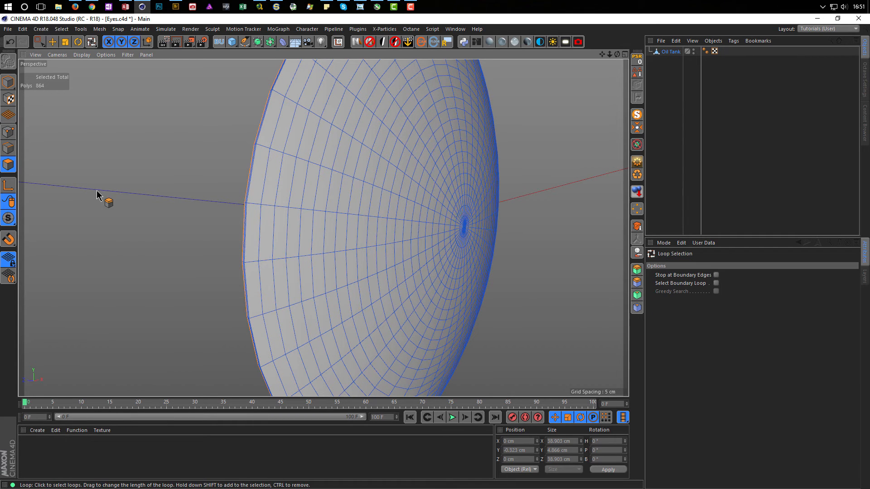
- Turn off the solo display and loop-select every second polygon ring of the Oil Tank lens, from the outer edge to the centre
{"action": "left_click", "coordinate": [637, 115]}
{"action": "left_click_drag", "start_coordinate": [287, 205], "coordinate": [305, 210], "text": "alt"}
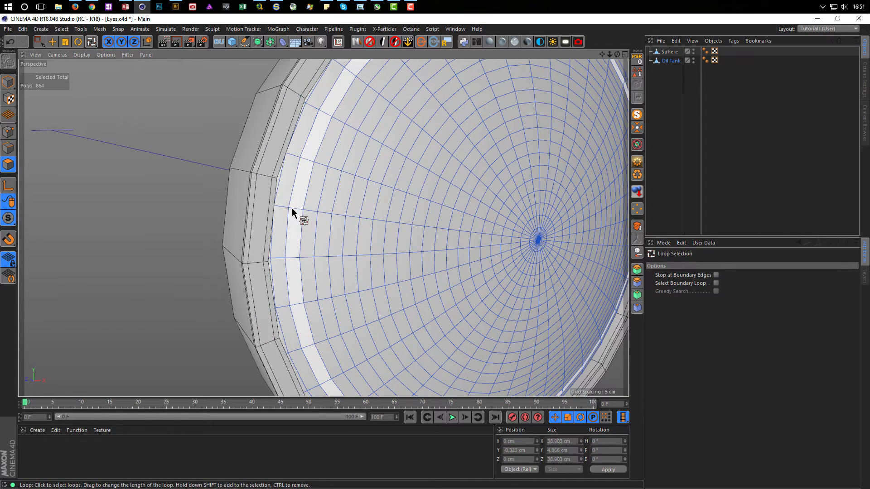
{"action": "left_click", "coordinate": [294, 212]}
{"action": "left_click", "coordinate": [321, 214], "text": "shift"}
{"action": "left_click", "coordinate": [353, 223], "text": "shift"}
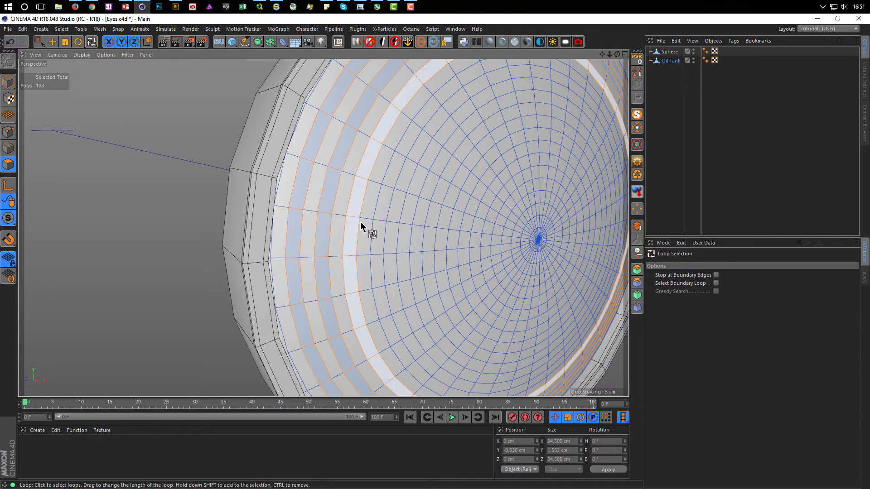
{"action": "left_click", "coordinate": [385, 228], "text": "shift"}
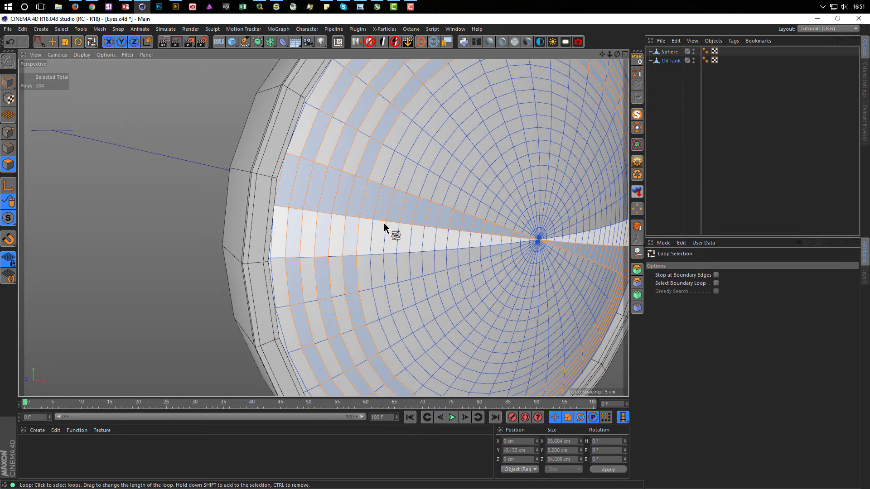
{"action": "key", "text": "ctrl+z"}
{"action": "left_click", "coordinate": [380, 220], "text": "shift"}
{"action": "left_click", "coordinate": [407, 225], "text": "shift"}
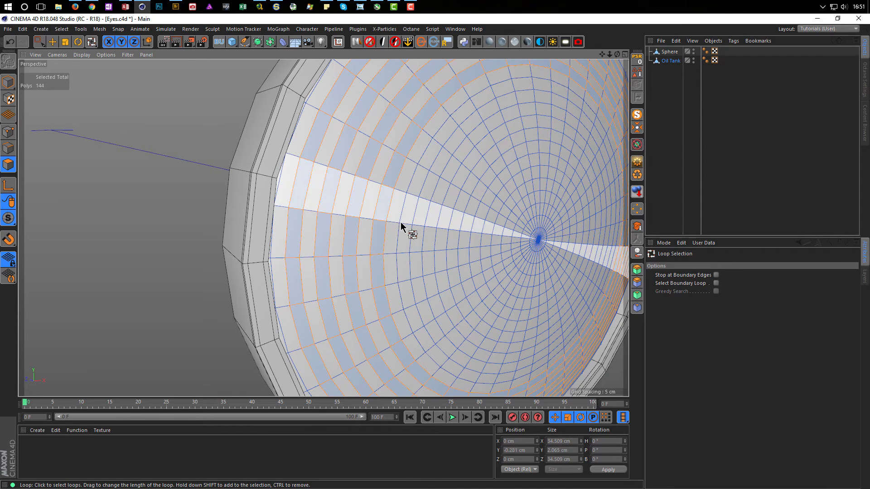
{"action": "left_click", "coordinate": [431, 227], "text": "shift"}
{"action": "left_click", "coordinate": [459, 237], "text": "shift"}
{"action": "left_click", "coordinate": [477, 238], "text": "shift"}
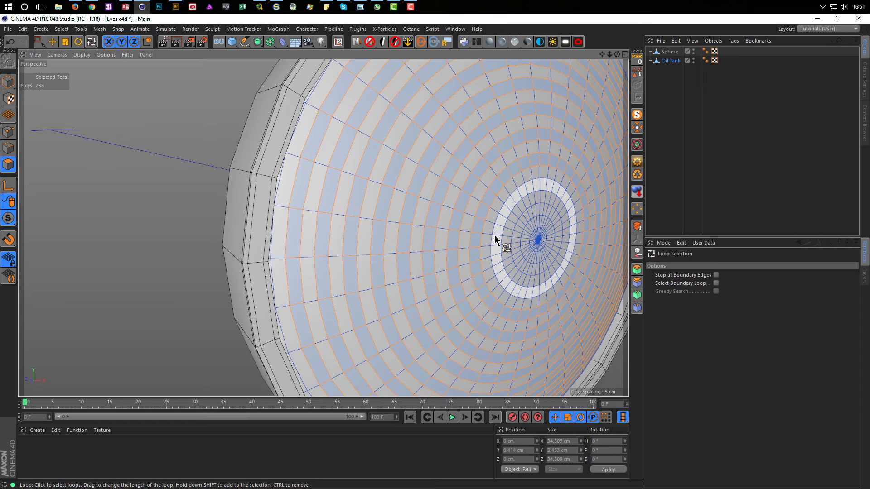
{"action": "left_click", "coordinate": [495, 237], "text": "shift"}
{"action": "left_click", "coordinate": [515, 238], "text": "shift"}
- Extrude the selected rings with an offset of about -0.56 cm and set the extrusion's subdivision to 1
{"action": "right_click_drag", "start_coordinate": [482, 275], "coordinate": [456, 276], "text": "alt"}
{"action": "left_click_drag", "start_coordinate": [457, 276], "coordinate": [469, 282], "text": "alt"}
{"action": "right_click_drag", "start_coordinate": [265, 241], "coordinate": [275, 246], "text": "alt"}
{"action": "middle_click_drag", "start_coordinate": [307, 245], "coordinate": [266, 258], "text": "alt"}
{"action": "right_click_drag", "start_coordinate": [266, 258], "coordinate": [272, 257], "text": "alt"}
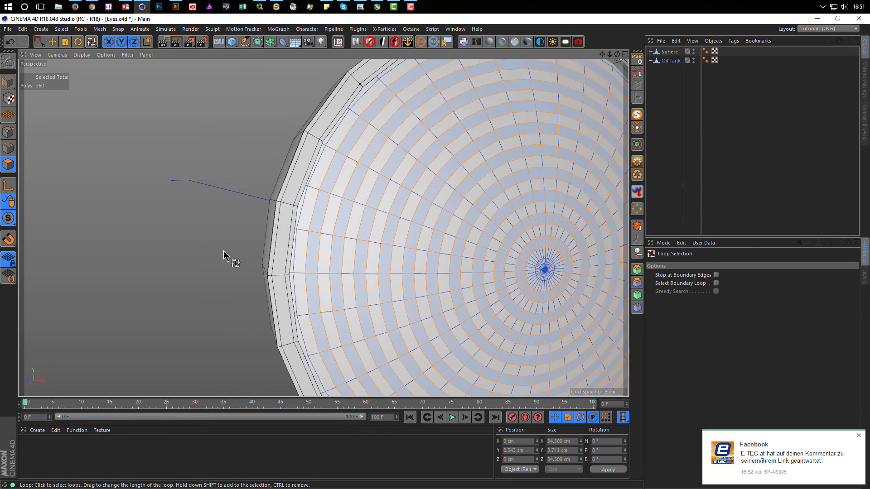
{"action": "left_click", "coordinate": [858, 436]}
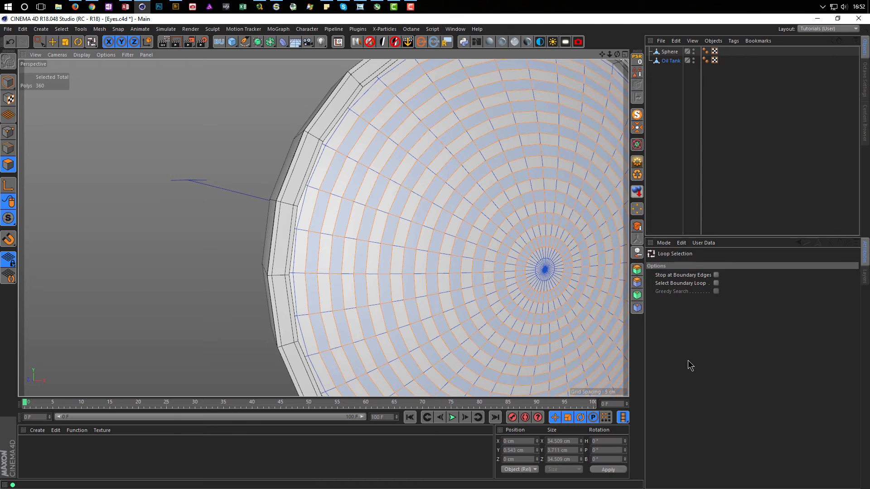
{"action": "key", "text": "d"}
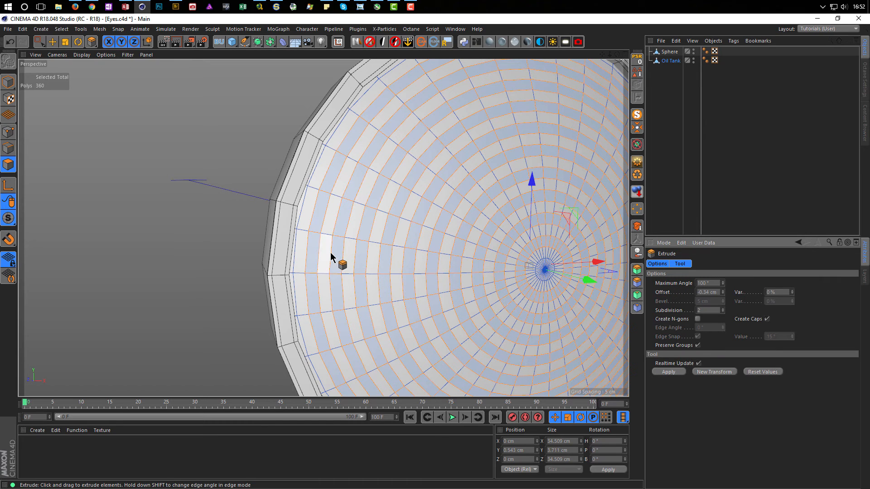
{"action": "mouse_move", "coordinate": [332, 256]}
{"action": "left_mouse_down"}
{"action": "mouse_move", "coordinate": [363, 262]}
{"action": "mouse_move", "coordinate": [336, 254]}
{"action": "mouse_move", "coordinate": [325, 272]}
{"action": "mouse_move", "coordinate": [312, 273]}
{"action": "mouse_move", "coordinate": [311, 260]}
{"action": "mouse_move", "coordinate": [314, 266]}
{"action": "left_mouse_up"}
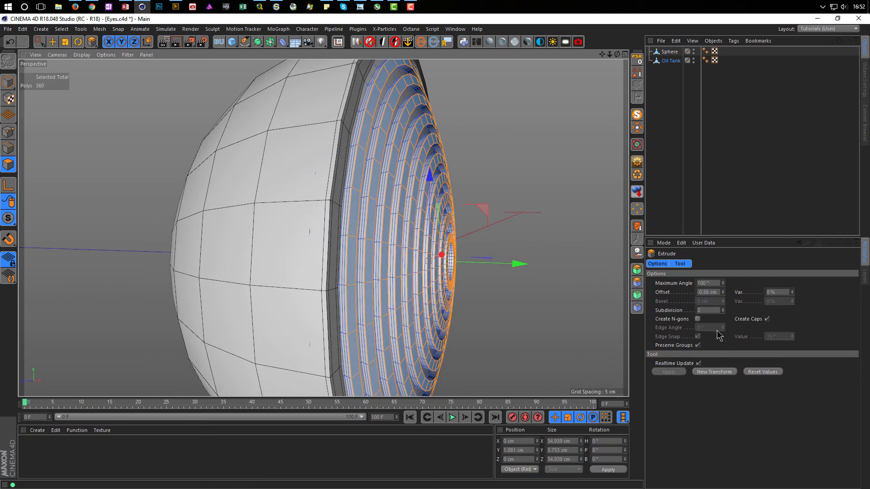
{"action": "left_click", "coordinate": [723, 312]}
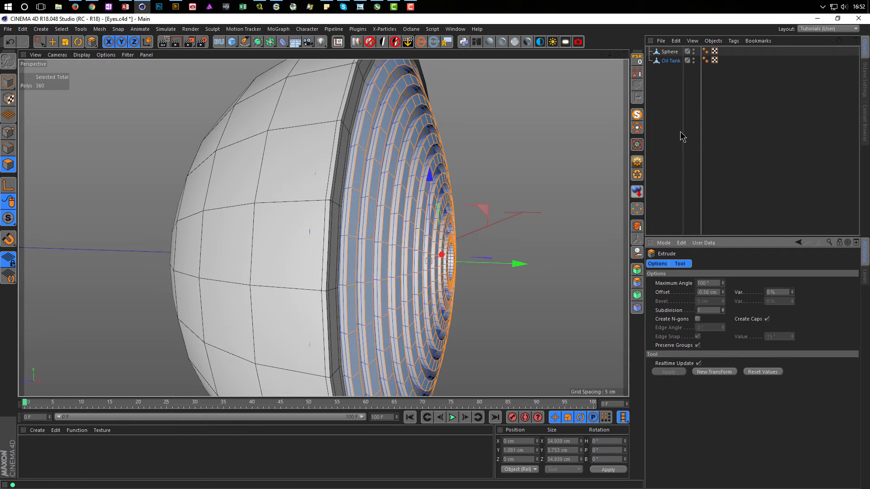
- Try smoothing the Oil Tank with a Subdivision Surface, and undo both the smoothing and the ring extrusion
{"action": "left_click", "coordinate": [669, 62]}
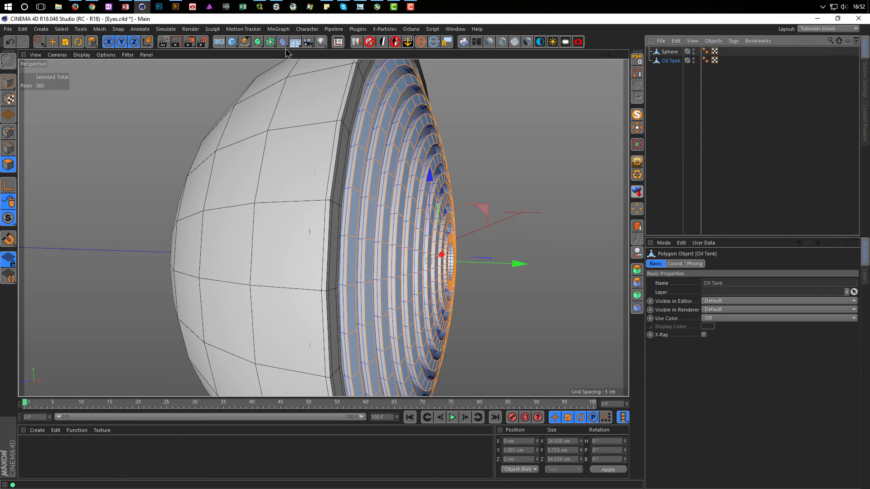
{"action": "left_click", "coordinate": [256, 42], "text": "alt"}
{"action": "left_click_drag", "start_coordinate": [431, 206], "coordinate": [397, 204], "text": "alt"}
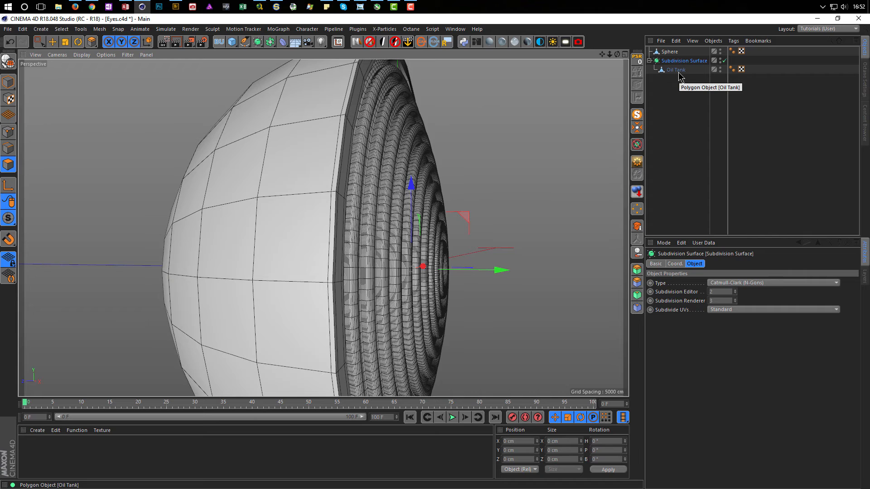
{"action": "key", "text": "ctrl+z"}
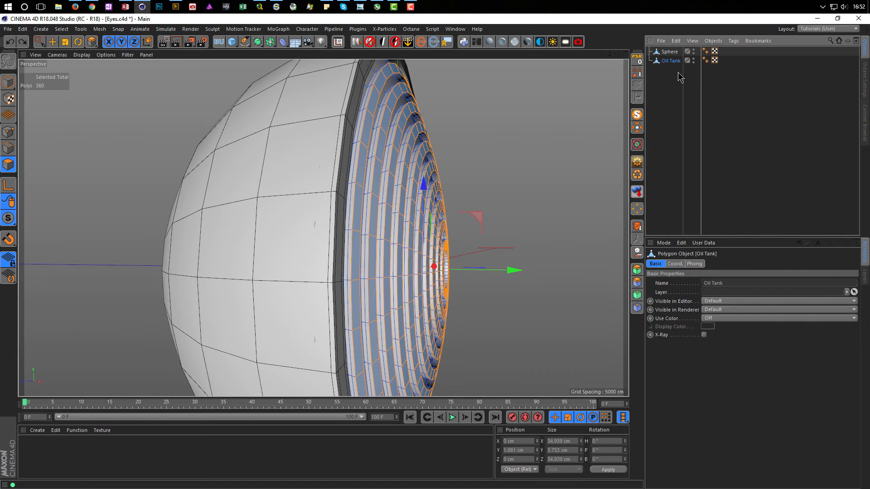
{"action": "key", "text": "ctrl+z"}
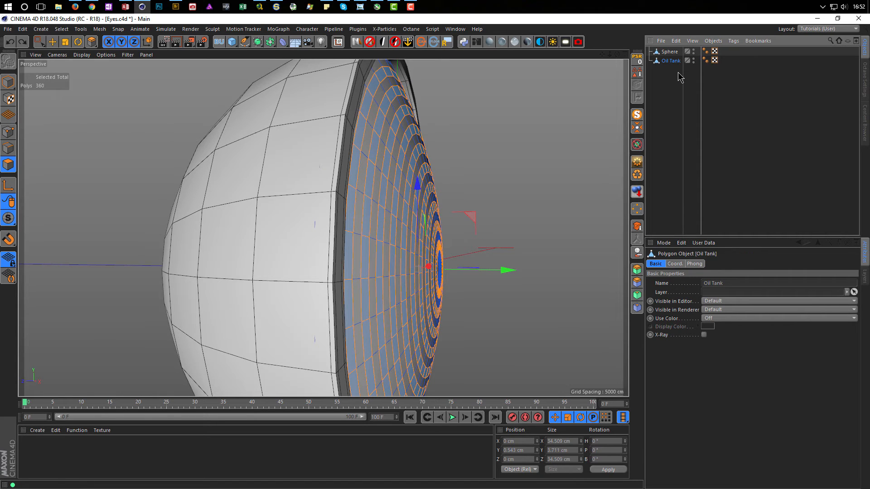
- Extrude the selected rings of the Oil Tank again with an offset of -0.4 cm
{"action": "key", "text": "d"}
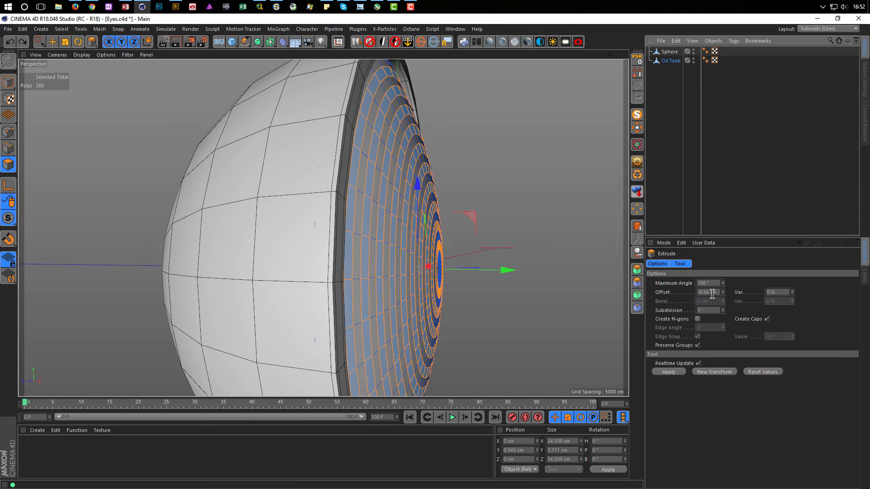
{"action": "left_click_drag", "start_coordinate": [485, 310], "coordinate": [487, 311]}
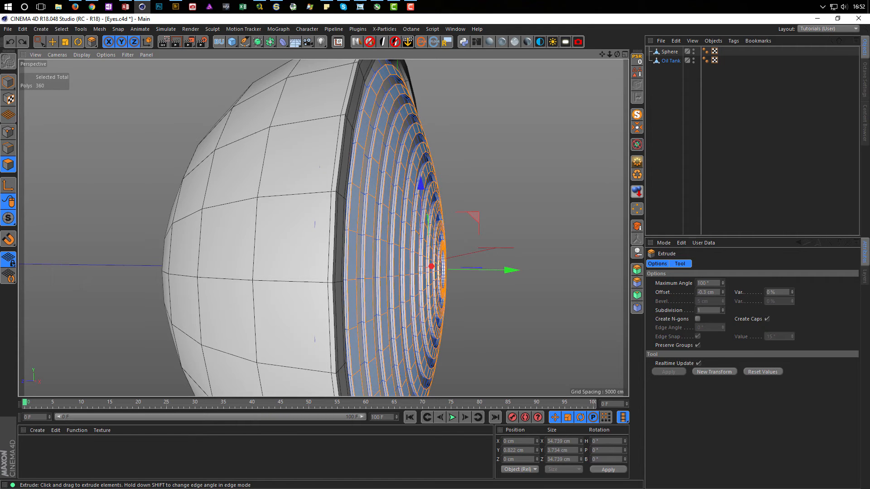
{"action": "left_click_drag", "start_coordinate": [487, 311], "coordinate": [484, 310]}
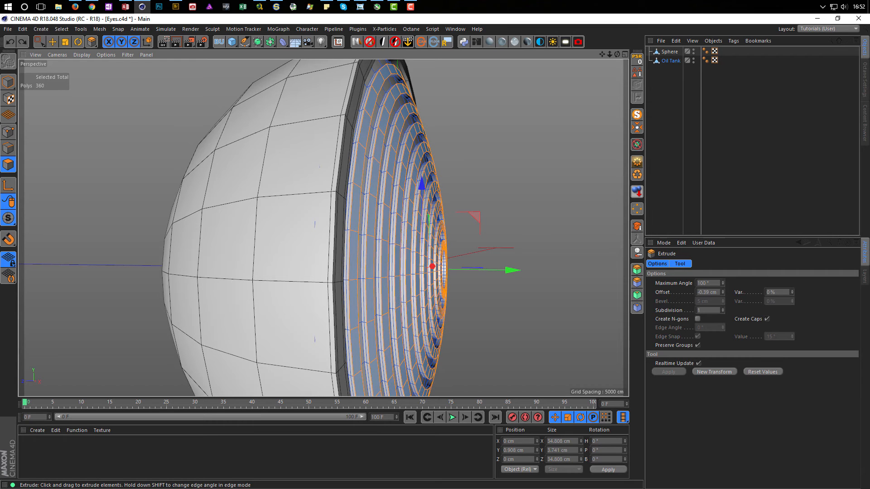
{"action": "mouse_move", "coordinate": [394, 228]}
{"action": "left_mouse_down", "text": "alt"}
{"action": "mouse_move", "coordinate": [376, 229]}
{"action": "mouse_move", "coordinate": [392, 231]}
{"action": "left_mouse_up", "text": "alt"}
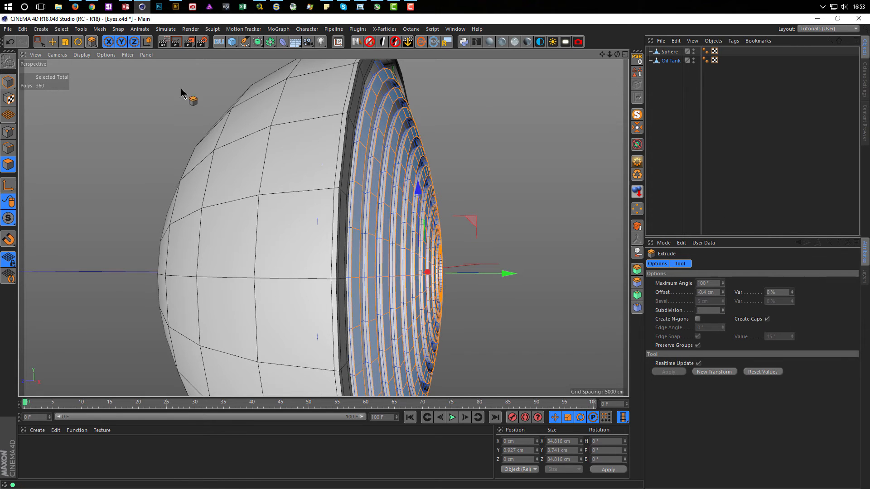
- Add a Subdivision Surface as the parent of the Oil Tank
{"action": "left_click", "coordinate": [673, 63]}
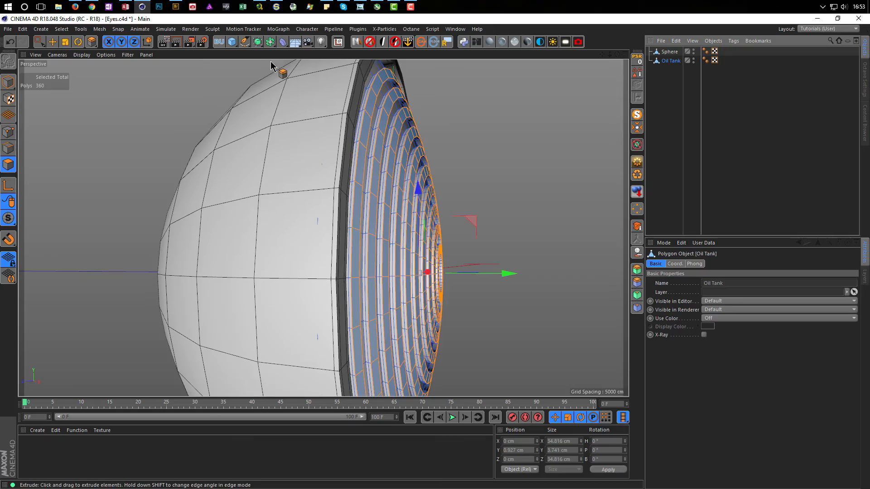
{"action": "left_click", "coordinate": [258, 42], "text": "alt"}
{"action": "left_click_drag", "start_coordinate": [359, 210], "coordinate": [609, 184], "text": "alt"}
- Move the Sphere into the Subdivision Surface and group it with the Oil Tank
{"action": "left_click", "coordinate": [666, 70]}
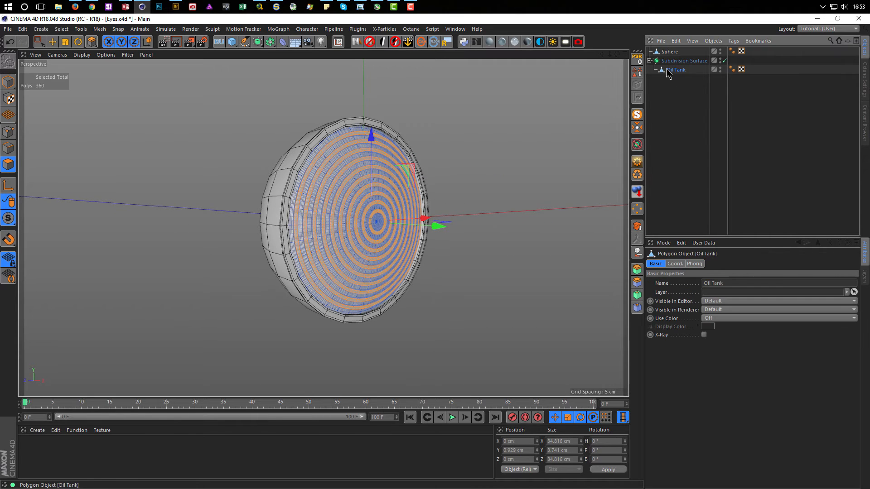
{"action": "left_click_drag", "start_coordinate": [672, 52], "coordinate": [673, 65]}
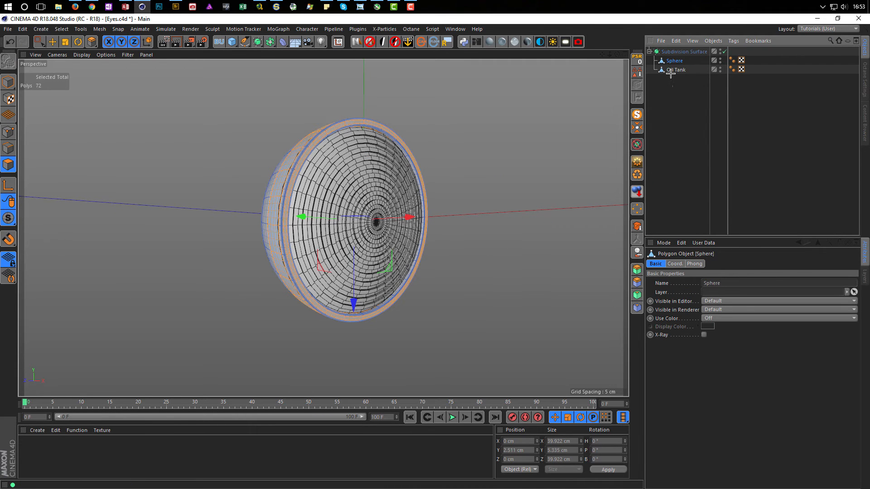
{"action": "left_click", "coordinate": [675, 70], "text": "ctrl"}
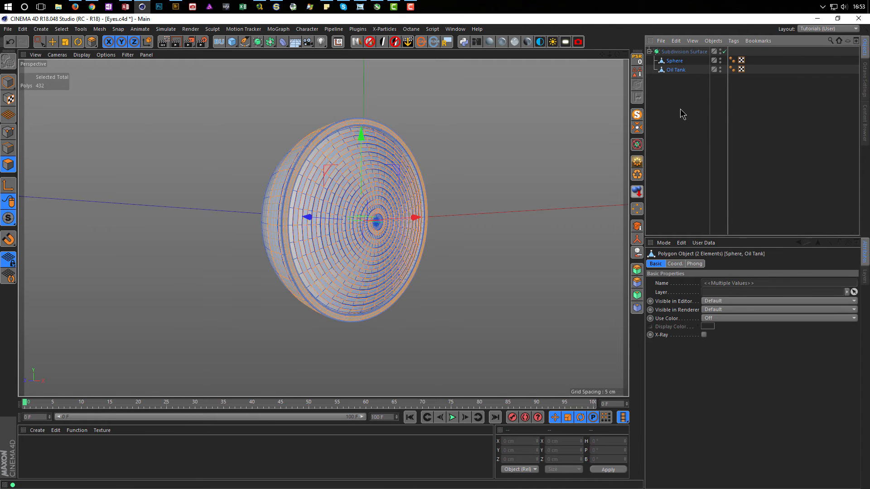
{"action": "key", "text": "alt+g"}
- Examine the smoothed eye from the front, the side and close up, checking the ringed lens and the outer rim
{"action": "scroll", "coordinate": [383, 188], "scroll_direction": "up", "scroll_amount": 3}
{"action": "mouse_move", "coordinate": [383, 188]}
{"action": "left_mouse_down", "text": "alt"}
{"action": "mouse_move", "coordinate": [341, 160]}
{"action": "mouse_move", "coordinate": [390, 197]}
{"action": "left_mouse_up", "text": "alt"}
{"action": "right_click_drag", "start_coordinate": [386, 204], "coordinate": [290, 234], "text": "alt"}
{"action": "left_click_drag", "start_coordinate": [357, 238], "coordinate": [243, 219], "text": "alt"}
{"action": "right_click_drag", "start_coordinate": [320, 210], "coordinate": [399, 210], "text": "alt"}
{"action": "left_click_drag", "start_coordinate": [398, 212], "coordinate": [320, 218], "text": "alt"}
{"action": "right_click_drag", "start_coordinate": [315, 218], "coordinate": [218, 249], "text": "alt"}
{"action": "mouse_move", "coordinate": [308, 233]}
{"action": "left_mouse_down", "text": "alt"}
{"action": "mouse_move", "coordinate": [265, 238]}
{"action": "mouse_move", "coordinate": [294, 228]}
{"action": "left_mouse_up", "text": "alt"}
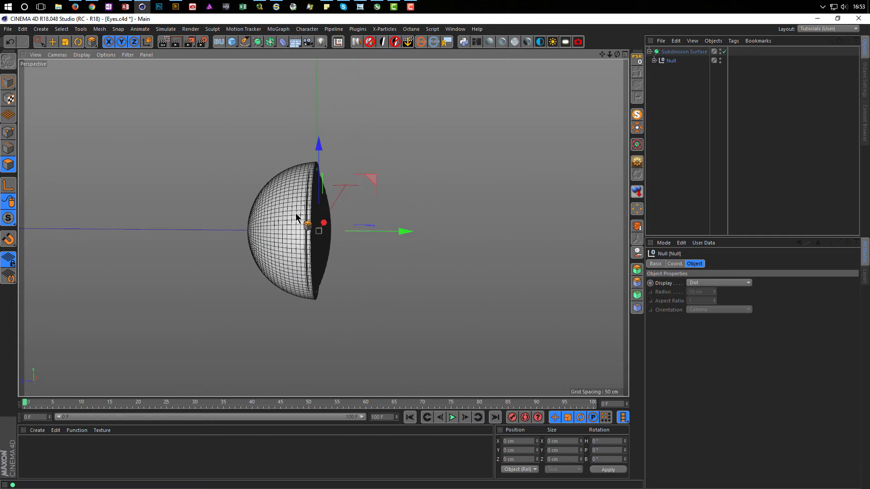
{"action": "right_click_drag", "start_coordinate": [303, 249], "coordinate": [334, 261], "text": "alt"}
{"action": "left_click_drag", "start_coordinate": [333, 261], "coordinate": [455, 190], "text": "alt"}
{"action": "right_click_drag", "start_coordinate": [347, 221], "coordinate": [427, 203], "text": "alt"}
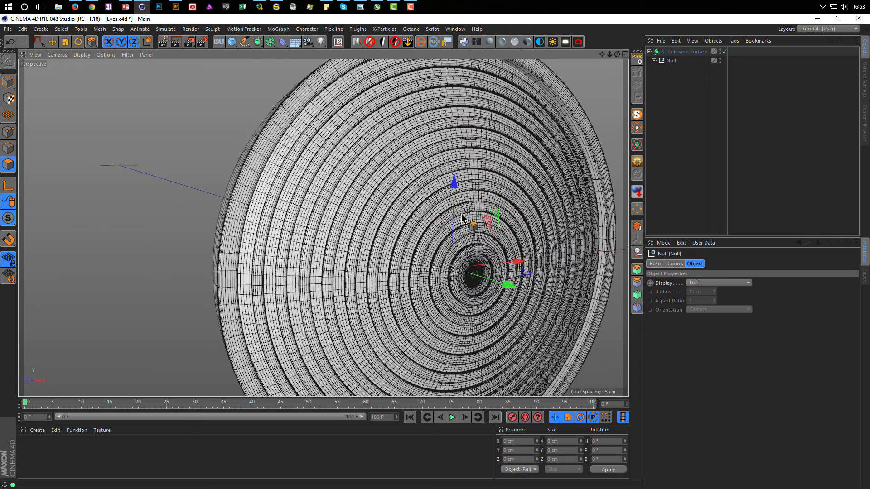
- Scale the whole Oil Tank lens uniformly in model mode to a diameter of about 38.89 cm
{"action": "left_click", "coordinate": [653, 60]}
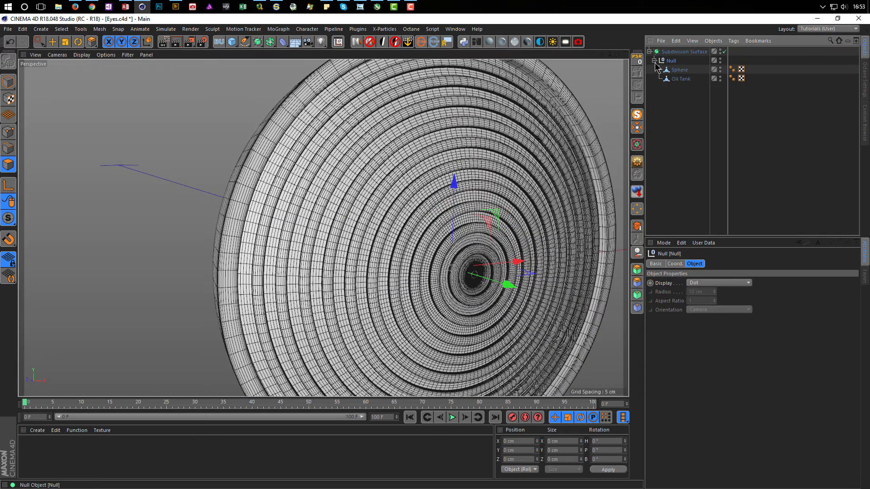
{"action": "left_click", "coordinate": [680, 79]}
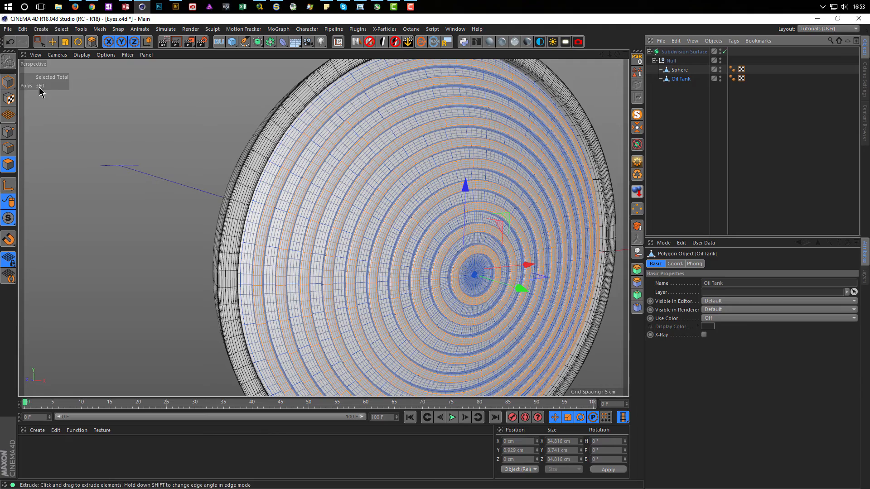
{"action": "left_click", "coordinate": [9, 84]}
{"action": "key", "text": "t"}
{"action": "left_click_drag", "start_coordinate": [253, 231], "coordinate": [236, 247]}
{"action": "scroll", "coordinate": [246, 231], "scroll_direction": "down", "scroll_amount": 4}
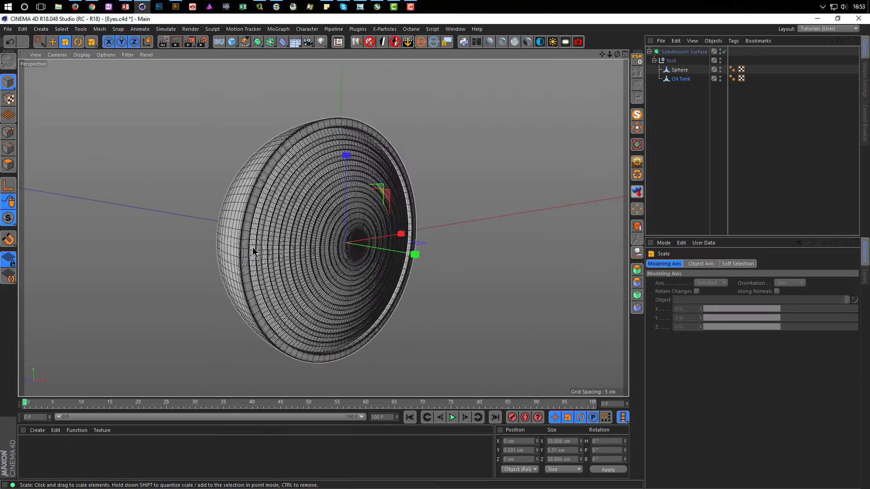
- Rename the Null that groups the Sphere and the Oil Tank as Eye
{"action": "double_click", "coordinate": [671, 60]}
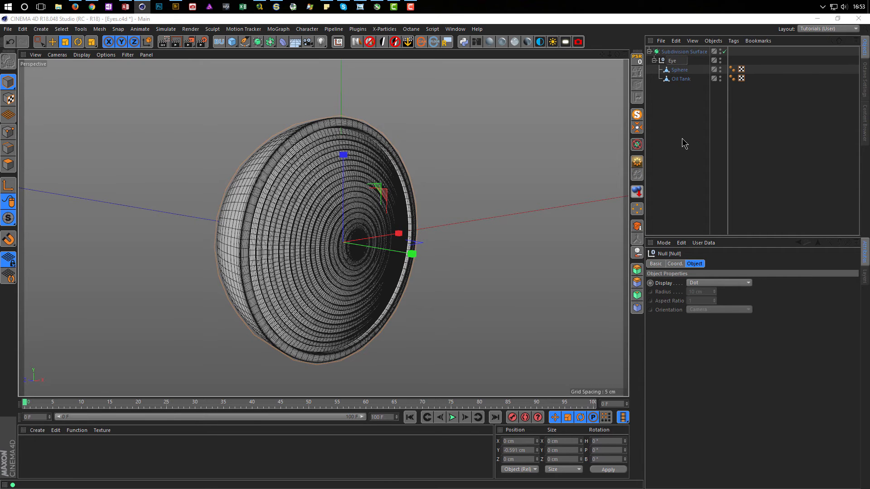
{"action": "key", "text": "Return"}
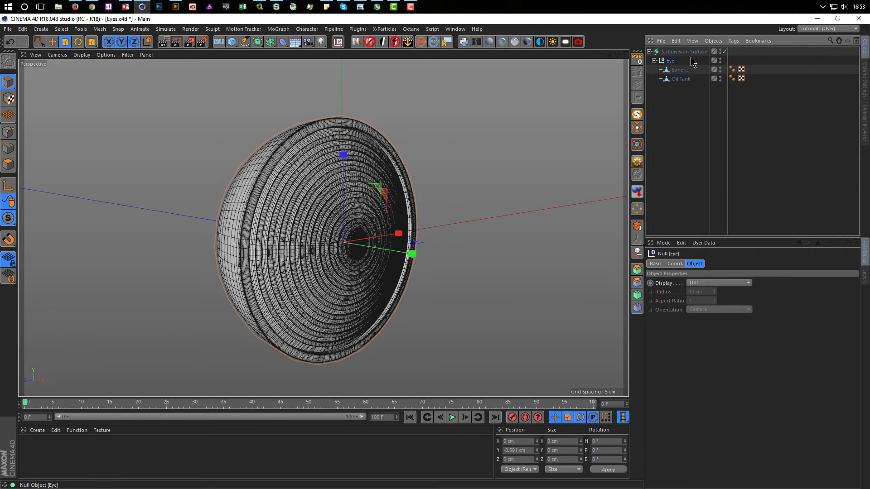
- Move the Eye group out of the Subdivision Surface and delete the empty Subdivision Surface
{"action": "left_click_drag", "start_coordinate": [672, 61], "coordinate": [664, 88]}
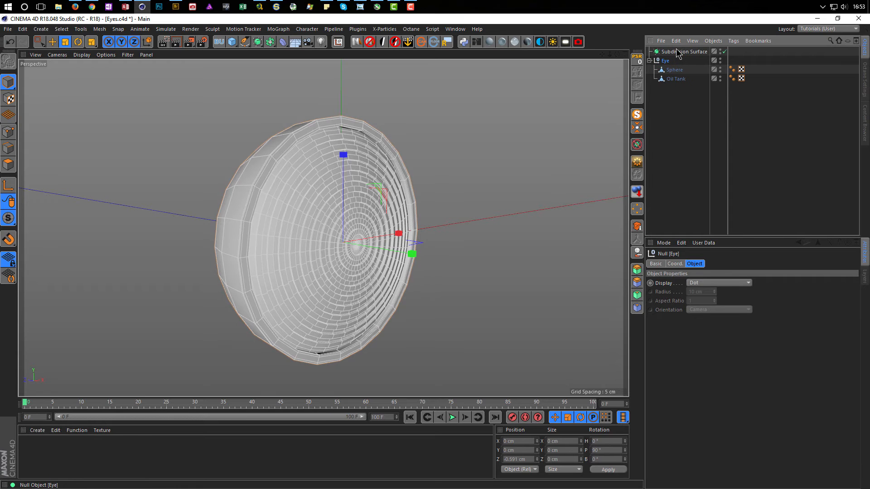
{"action": "left_click", "coordinate": [677, 52]}
{"action": "key", "text": "Delete"}
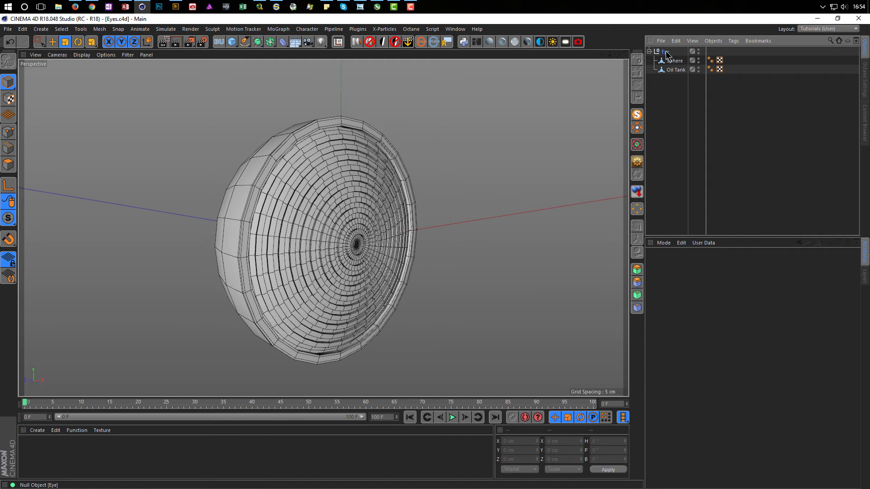
- Copy the Eye group and paste it into the SP_Puppy_Part_2.c4d project
{"action": "left_click", "coordinate": [665, 52]}
{"action": "key", "text": "v"}
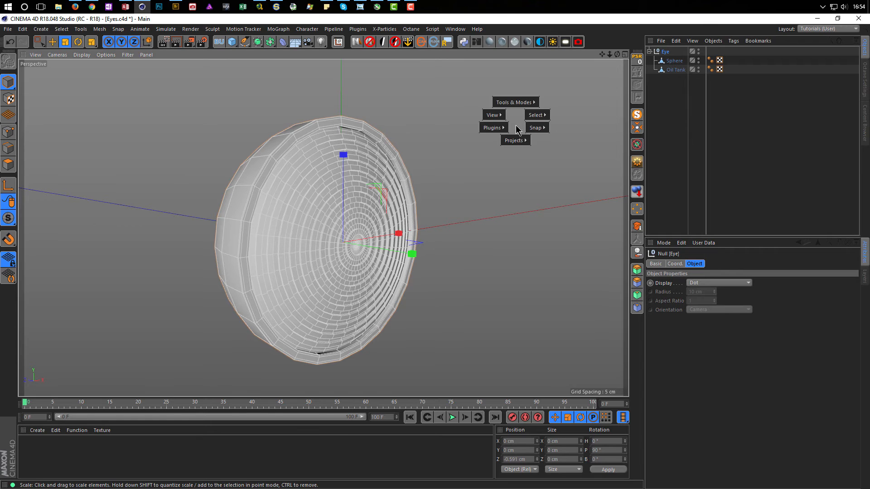
{"action": "mouse_move", "coordinate": [515, 141]}
{"action": "left_click", "coordinate": [518, 178]}
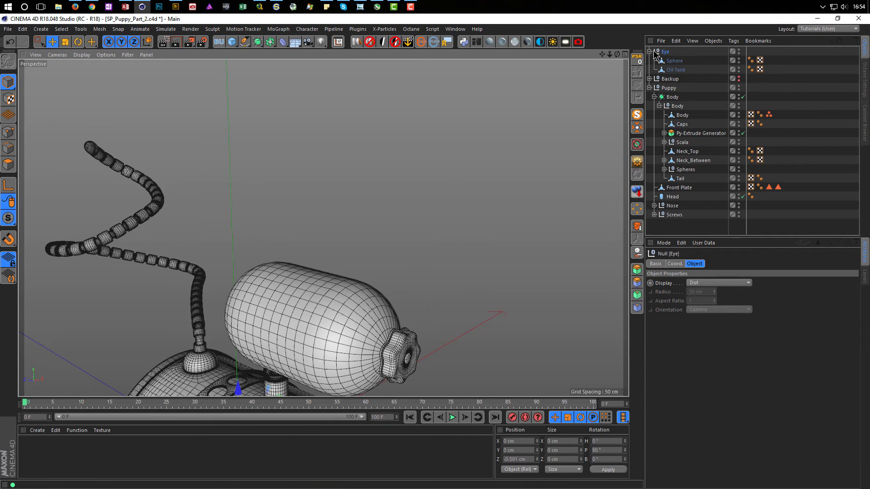
- Close the Eyes.c4d, Untitled and nose.c4d projects without saving their changes
{"action": "key", "text": "v"}
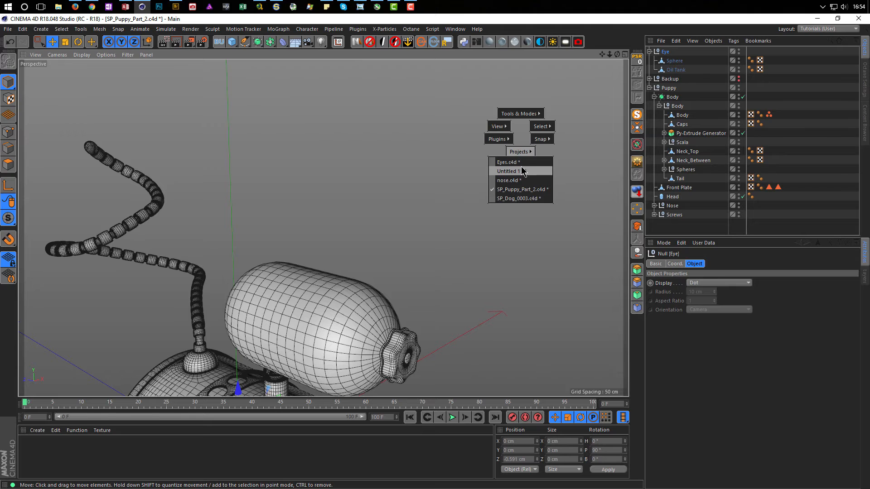
{"action": "left_click", "coordinate": [523, 162]}
{"action": "key", "text": "ctrl+F4"}
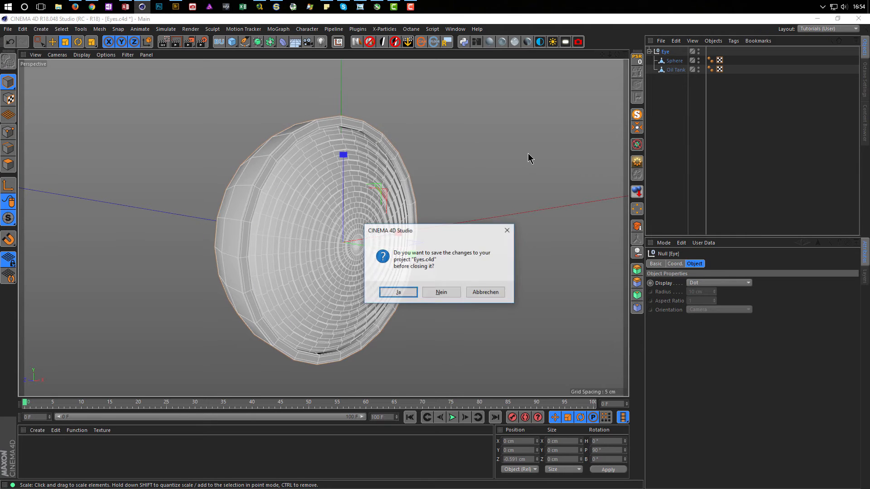
{"action": "key", "text": "n"}
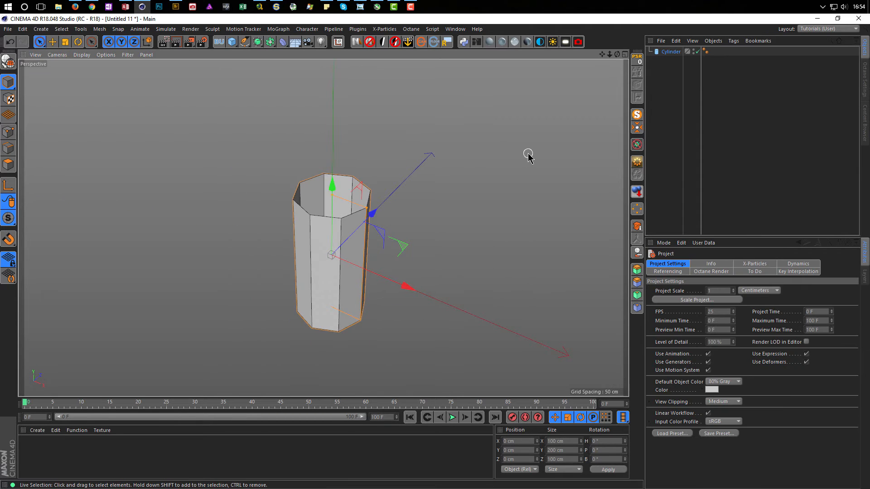
{"action": "key", "text": "ctrl+F4"}
{"action": "key", "text": "n"}
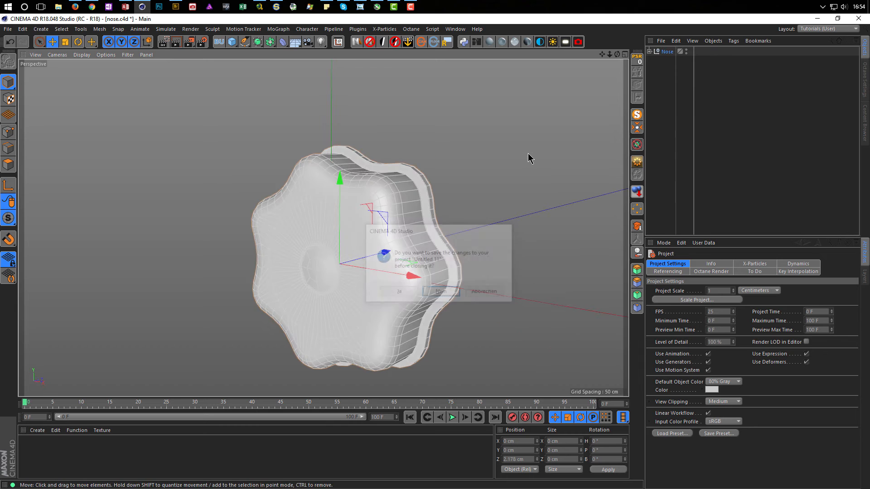
{"action": "key", "text": "ctrl+F4"}
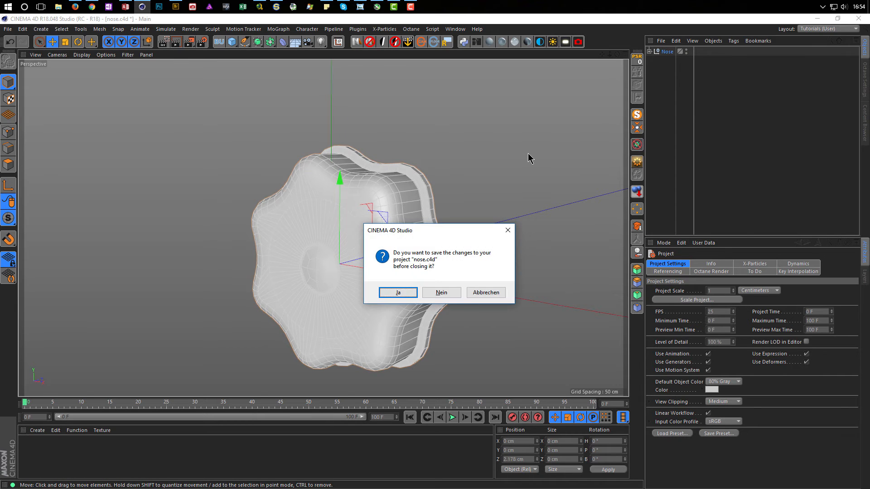
{"action": "key", "text": "n"}
- Collapse the Eye group and move it into the Body null of the Puppy hierarchy, directly below Tail
{"action": "left_click_drag", "start_coordinate": [447, 207], "coordinate": [344, 145], "text": "alt"}
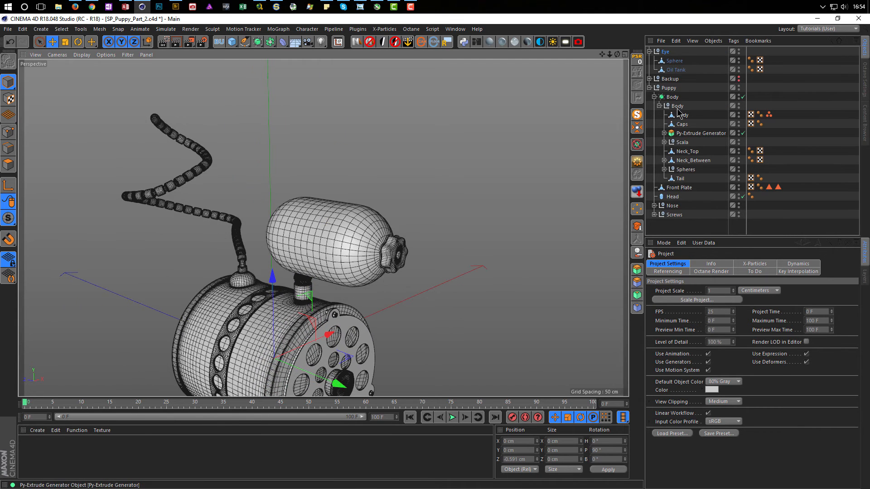
{"action": "left_click", "coordinate": [664, 52]}
{"action": "left_click", "coordinate": [650, 51]}
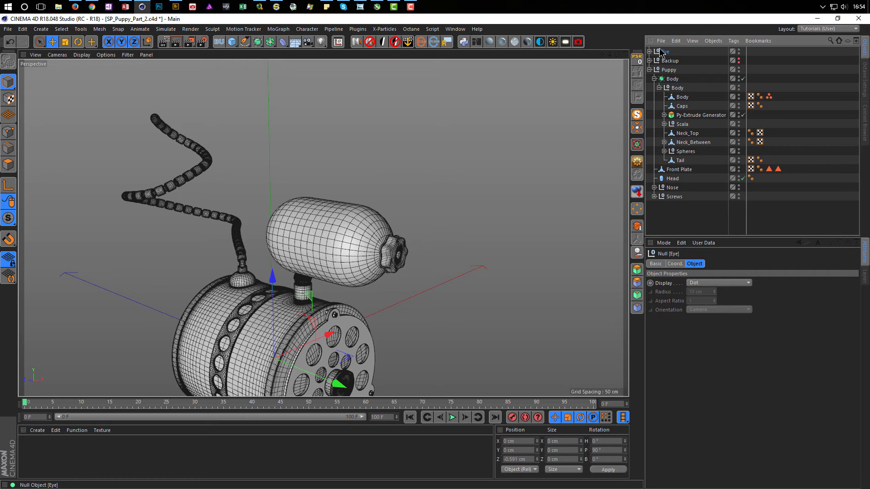
{"action": "left_click_drag", "start_coordinate": [679, 164], "coordinate": [679, 164]}
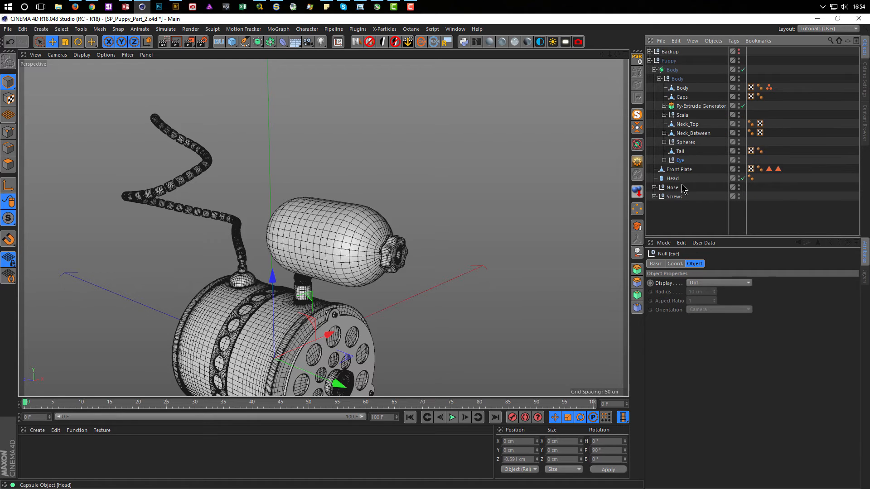
- Position the Eye group above the head at about Y 136.27 cm and Z -36.37 cm, with the viewport showing isoparms
{"action": "left_click_drag", "start_coordinate": [273, 277], "coordinate": [273, 90]}
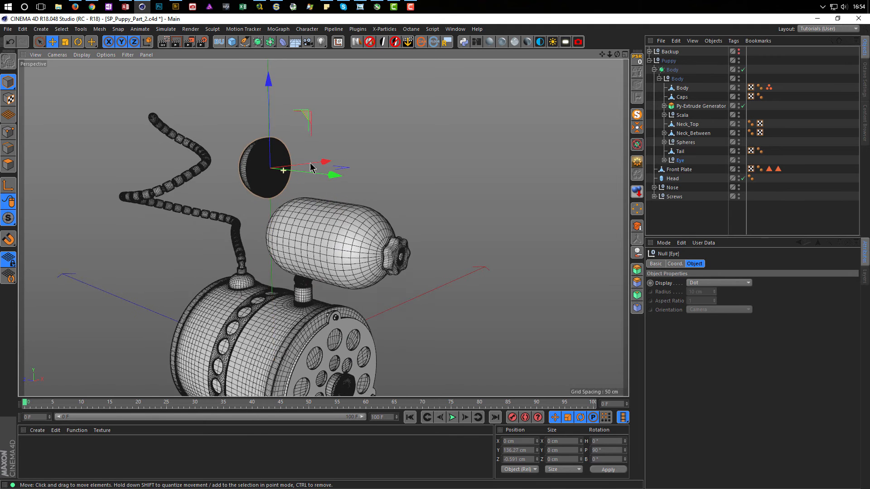
{"action": "scroll", "coordinate": [339, 161], "scroll_direction": "up", "scroll_amount": 3}
{"action": "key", "text": "n"}
{"action": "key", "text": "h"}
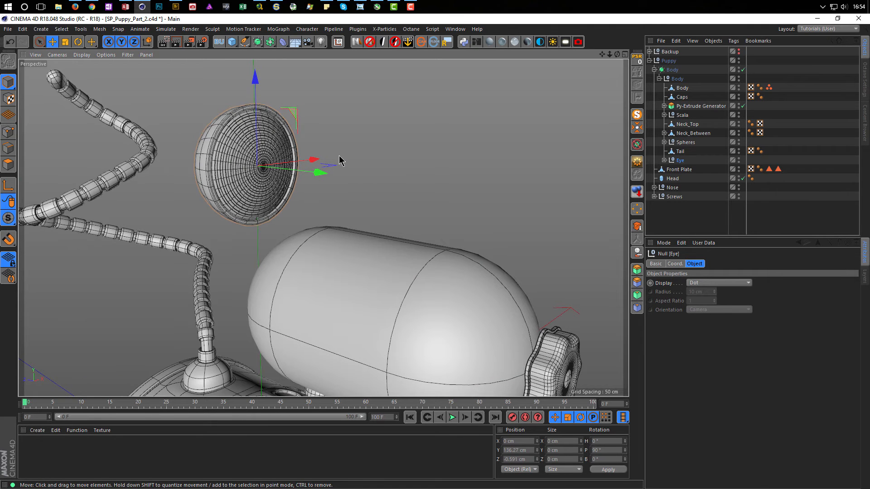
{"action": "left_click_drag", "start_coordinate": [320, 173], "coordinate": [410, 202]}
{"action": "mouse_move", "coordinate": [351, 207]}
{"action": "left_mouse_down", "text": "alt"}
{"action": "mouse_move", "coordinate": [395, 211]}
{"action": "mouse_move", "coordinate": [360, 207]}
{"action": "left_mouse_up", "text": "alt"}
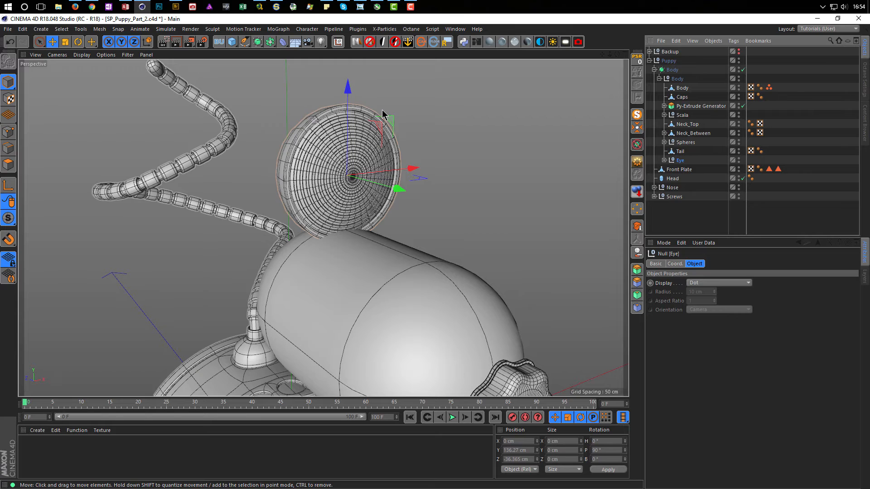
- Add a Symmetry generator as parent of the Eye group, mirroring across the ZY plane
{"action": "left_click", "coordinate": [270, 42]}
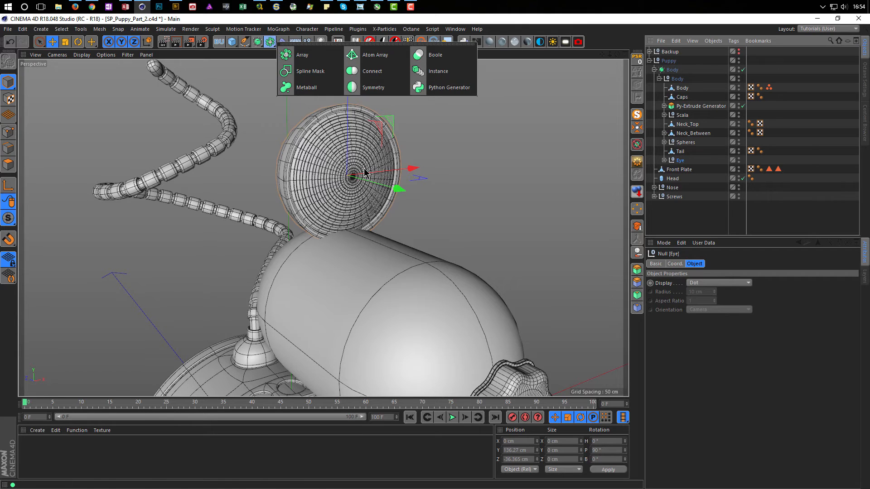
{"action": "left_click_drag", "start_coordinate": [426, 197], "coordinate": [279, 245], "text": "alt"}
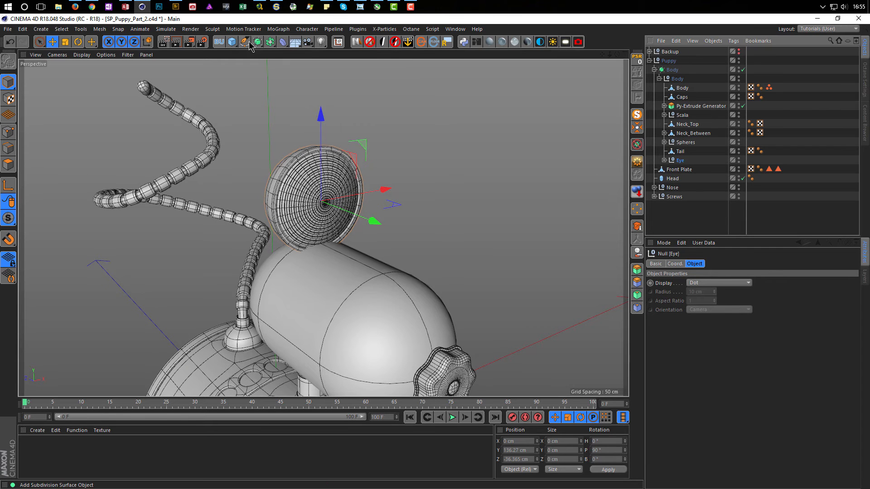
{"action": "left_click", "coordinate": [269, 42]}
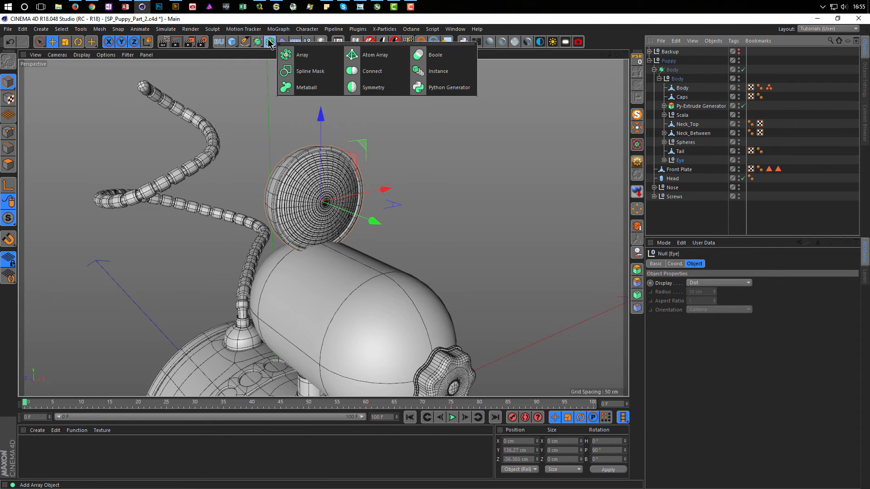
{"action": "left_click", "coordinate": [373, 89]}
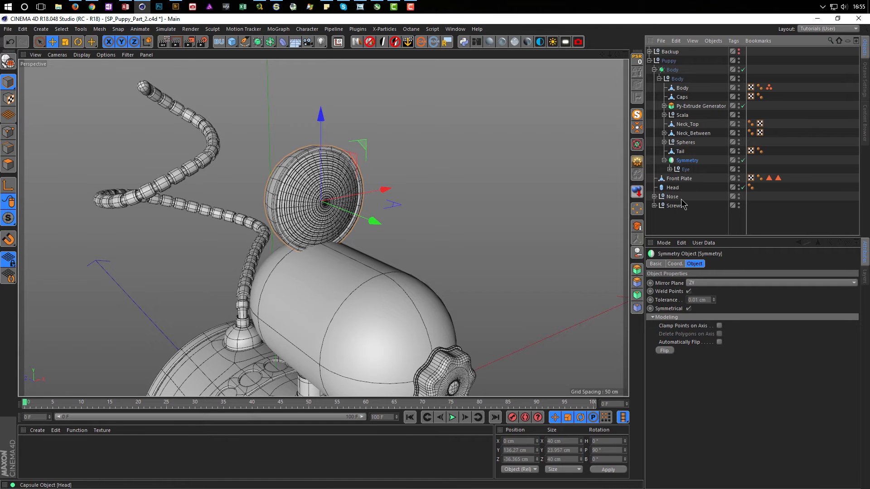
{"action": "scroll", "coordinate": [244, 284], "scroll_direction": "down", "scroll_amount": 3}
{"action": "scroll", "coordinate": [344, 254], "scroll_direction": "up", "scroll_amount": 5}
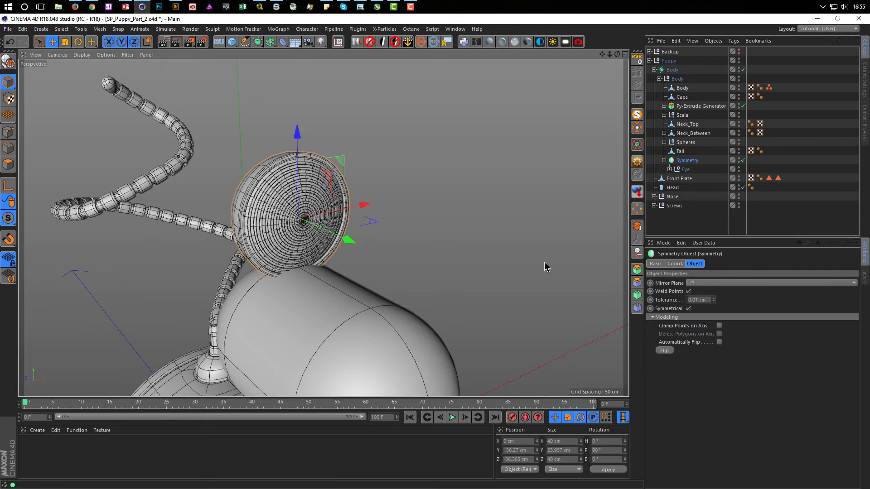
- Move the Eye group inside the Symmetry sideways to about X -22 cm so a mirrored pair of eyes forms
{"action": "left_click", "coordinate": [686, 169]}
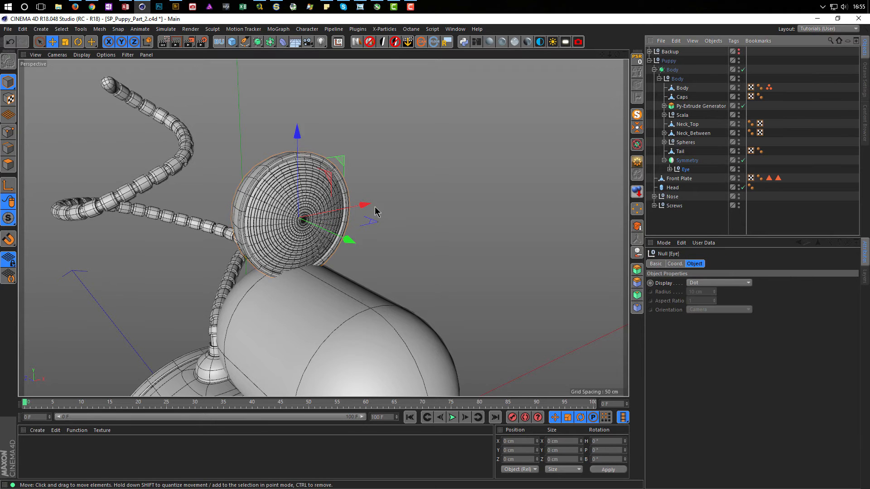
{"action": "left_click_drag", "start_coordinate": [364, 205], "coordinate": [229, 257]}
{"action": "right_click_drag", "start_coordinate": [273, 283], "coordinate": [306, 282], "text": "alt"}
{"action": "left_click_drag", "start_coordinate": [307, 285], "coordinate": [341, 232], "text": "alt"}
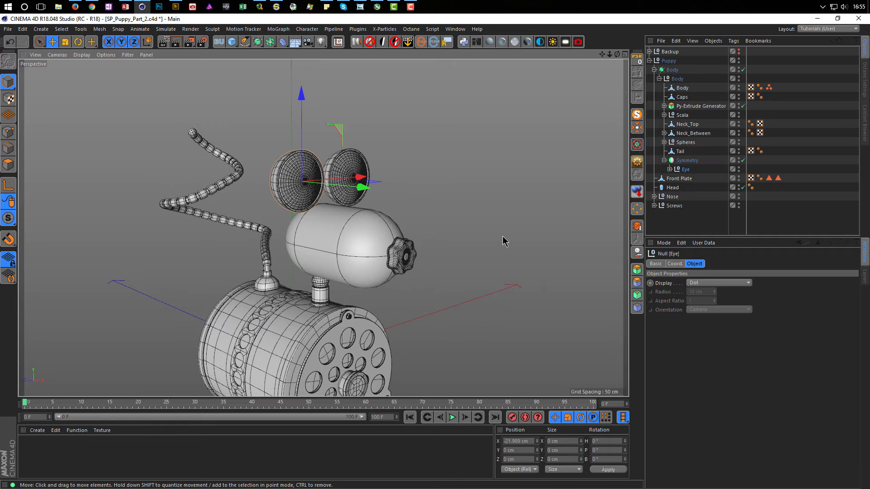
- Examine the placement of both eyes on the puppy's head from several angles and distances
{"action": "left_click_drag", "start_coordinate": [334, 211], "coordinate": [355, 220], "text": "alt"}
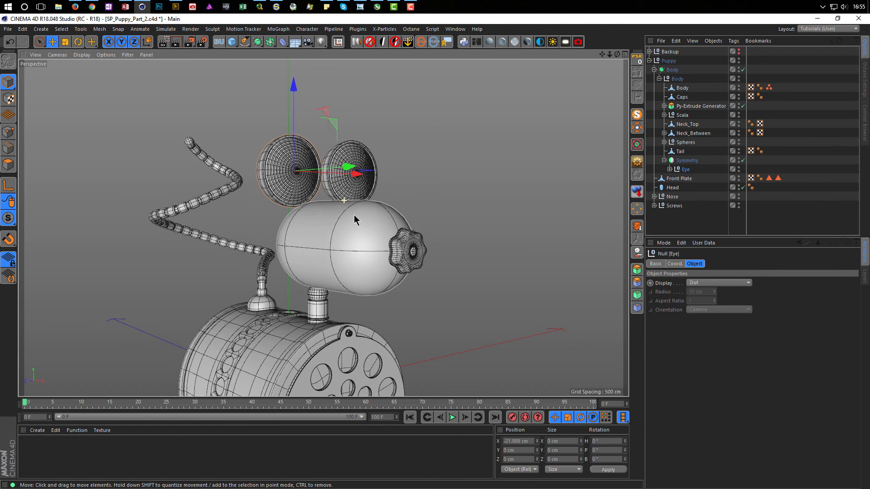
{"action": "scroll", "coordinate": [299, 210], "scroll_direction": "up", "scroll_amount": 8}
{"action": "left_click_drag", "start_coordinate": [280, 213], "coordinate": [176, 237], "text": "alt"}
{"action": "scroll", "coordinate": [322, 213], "scroll_direction": "down", "scroll_amount": 10}
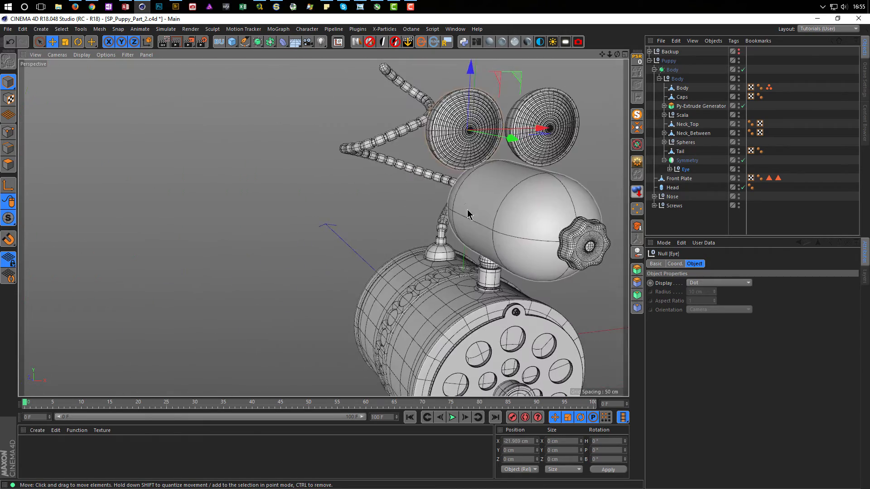
{"action": "middle_click_drag", "start_coordinate": [468, 213], "coordinate": [394, 218], "text": "alt"}
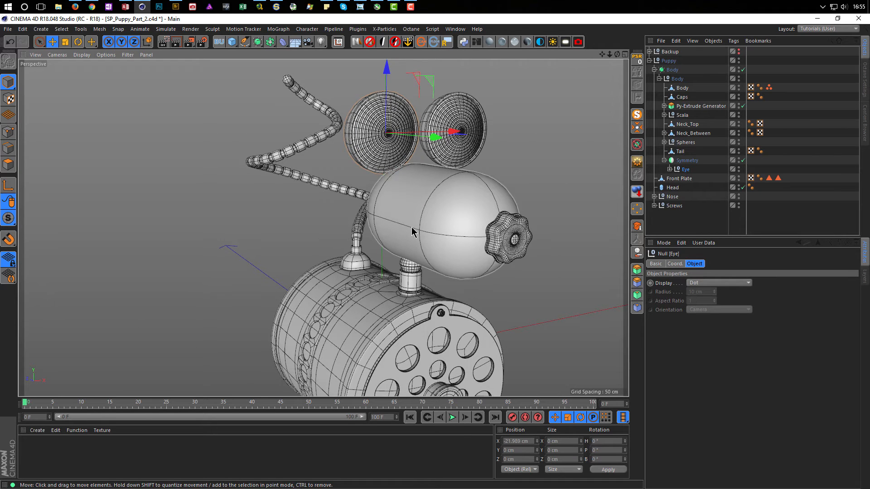
{"action": "left_click_drag", "start_coordinate": [407, 197], "coordinate": [372, 202], "text": "alt"}
{"action": "right_click_drag", "start_coordinate": [372, 203], "coordinate": [345, 317], "text": "alt"}
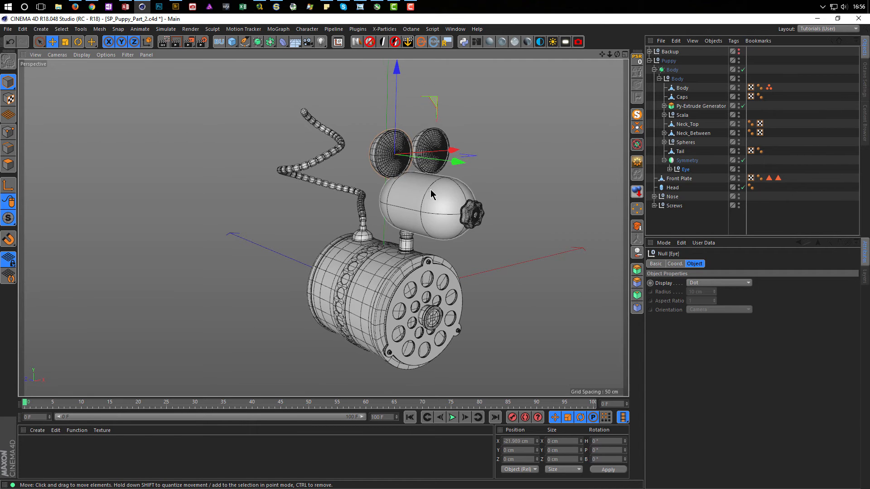
{"action": "right_click_drag", "start_coordinate": [429, 195], "coordinate": [494, 194], "text": "alt"}
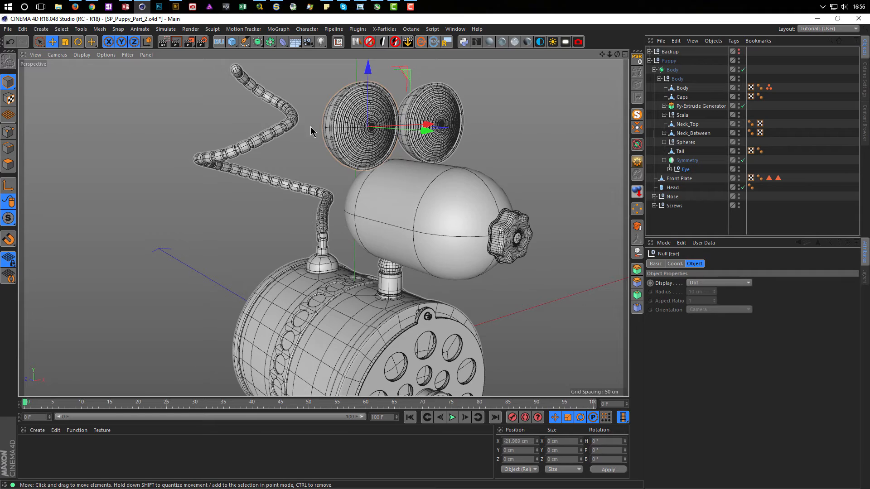
{"action": "right_click_drag", "start_coordinate": [425, 182], "coordinate": [458, 199], "text": "alt"}
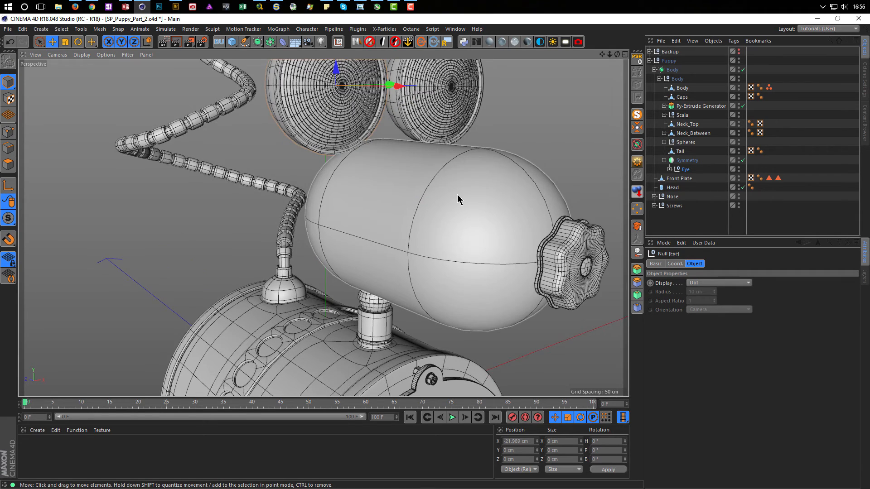
{"action": "left_click_drag", "start_coordinate": [457, 199], "coordinate": [328, 257], "text": "alt"}
- Save the SP_Puppy_Part_2 project and switch to the SP_Dog_0003.c4d reference project
{"action": "key", "text": "ctrl+s"}
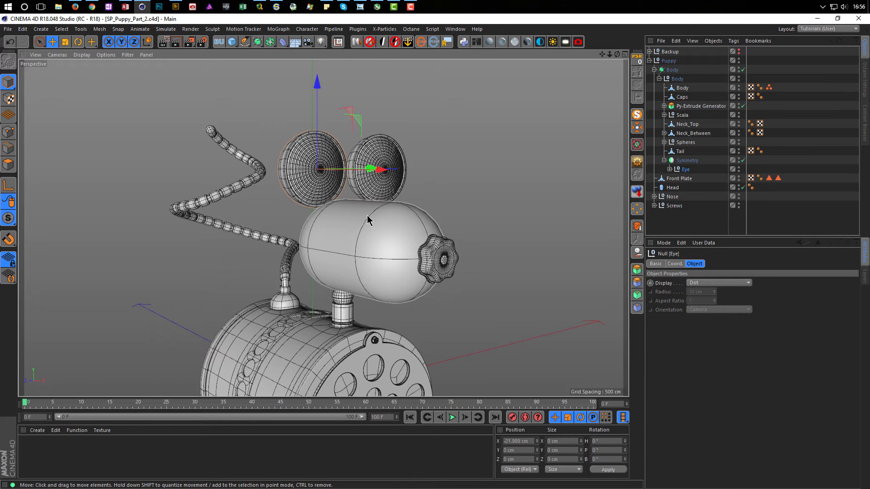
{"action": "key", "text": "v"}
{"action": "key", "text": "v"}
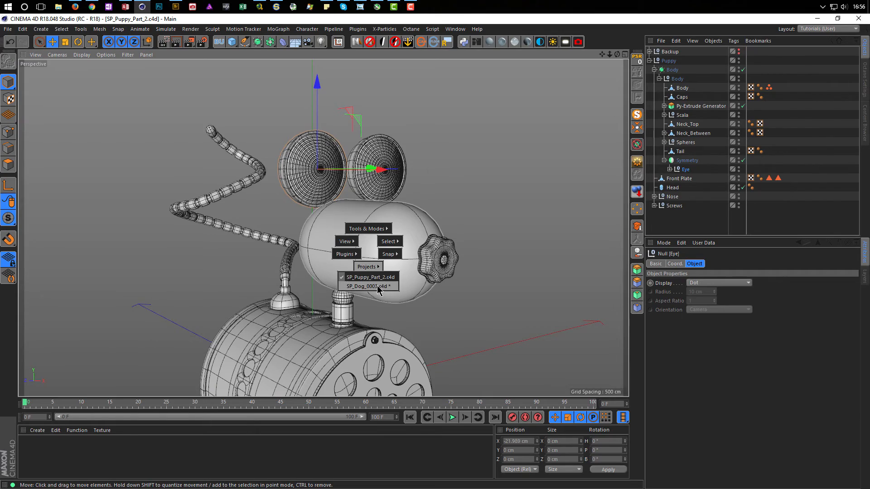
{"action": "left_click", "coordinate": [374, 286]}
- Examine the reference dog's perforated, curved ears and how they are screwed onto the backs of the eyes
{"action": "scroll", "coordinate": [376, 281], "scroll_direction": "down", "scroll_amount": 3}
{"action": "left_click_drag", "start_coordinate": [377, 277], "coordinate": [396, 131], "text": "alt"}
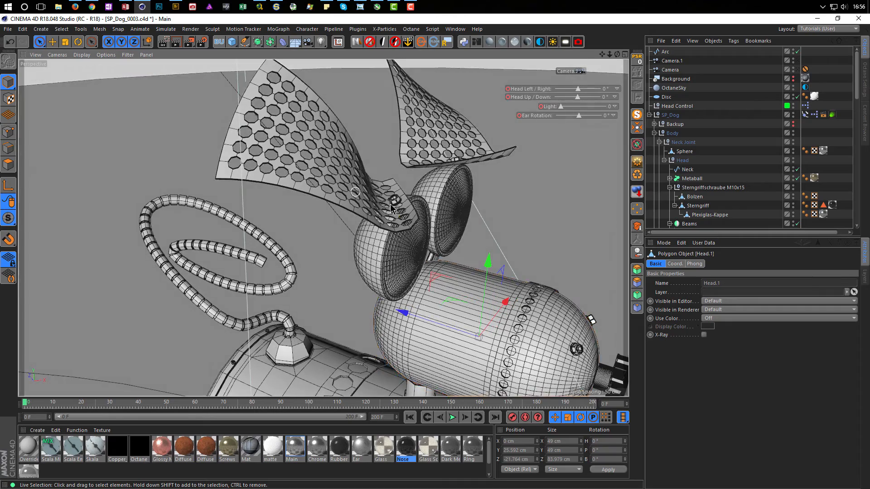
{"action": "right_click_drag", "start_coordinate": [405, 210], "coordinate": [487, 202], "text": "alt"}
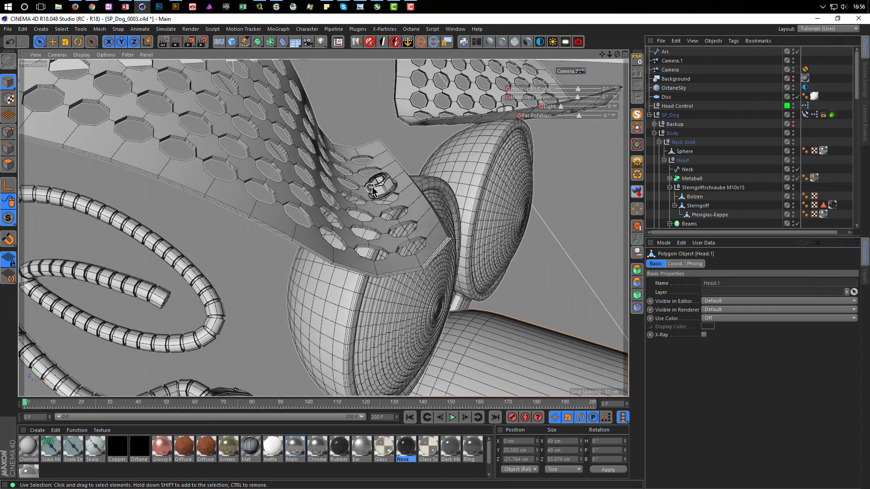
{"action": "right_click_drag", "start_coordinate": [377, 199], "coordinate": [333, 221], "text": "alt"}
{"action": "left_click_drag", "start_coordinate": [334, 221], "coordinate": [392, 199], "text": "alt"}
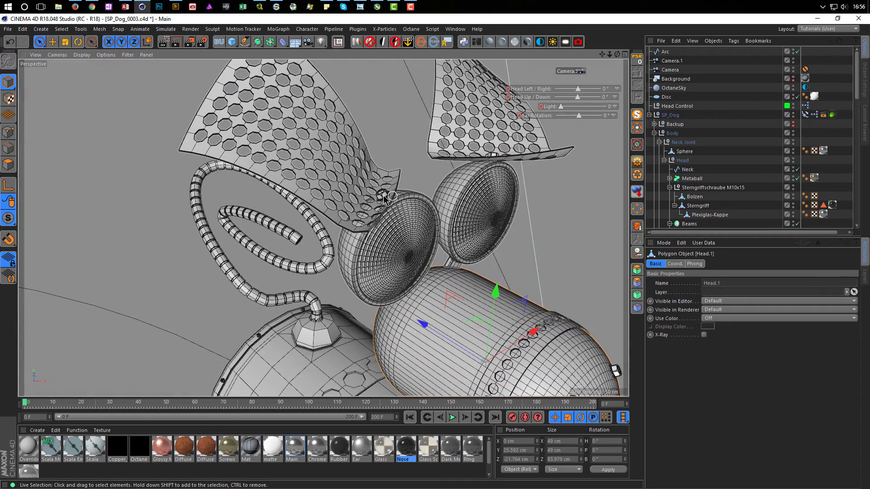
{"action": "mouse_move", "coordinate": [385, 197]}
{"action": "right_mouse_down", "text": "alt"}
{"action": "mouse_move", "coordinate": [406, 192]}
{"action": "mouse_move", "coordinate": [387, 195]}
{"action": "right_mouse_up", "text": "alt"}
{"action": "left_click_drag", "start_coordinate": [387, 195], "coordinate": [403, 157], "text": "alt"}
{"action": "left_click_drag", "start_coordinate": [385, 203], "coordinate": [380, 190], "text": "alt"}
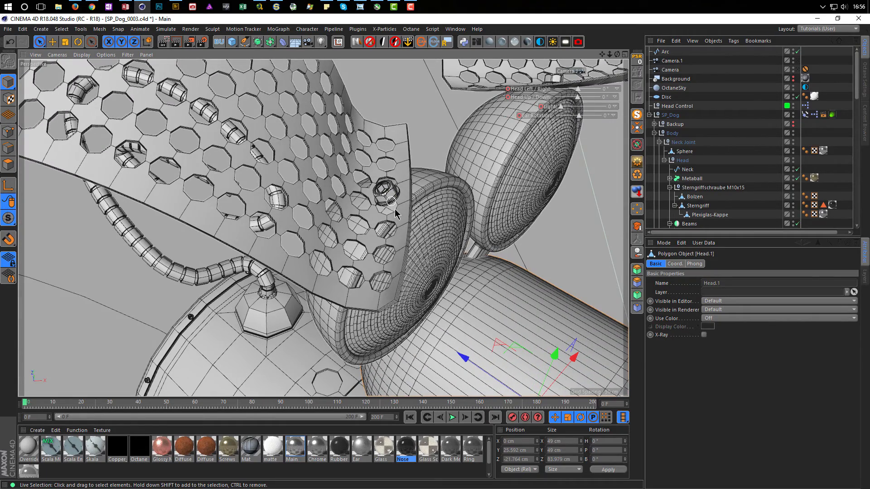
{"action": "right_click_drag", "start_coordinate": [384, 198], "coordinate": [348, 199], "text": "alt"}
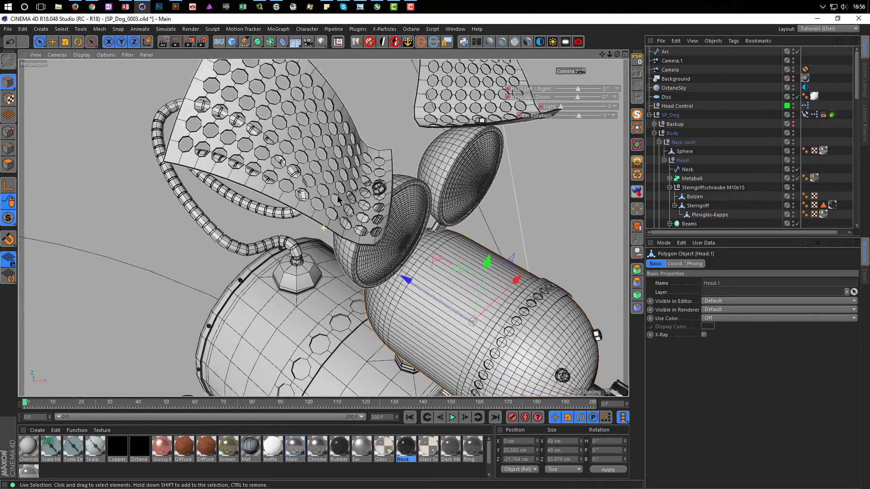
{"action": "middle_click_drag", "start_coordinate": [402, 262], "coordinate": [392, 192], "text": "alt"}
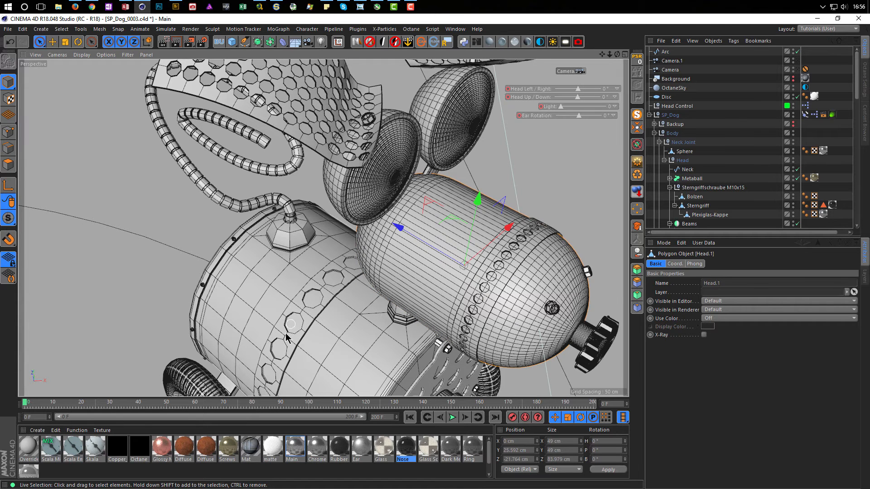
{"action": "middle_click_drag", "start_coordinate": [390, 136], "coordinate": [339, 226], "text": "alt"}
{"action": "left_click_drag", "start_coordinate": [342, 218], "coordinate": [355, 210], "text": "alt"}
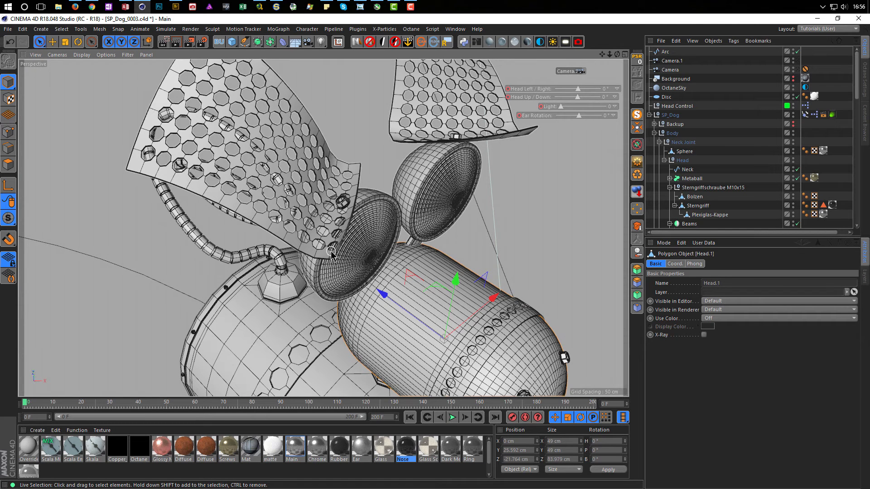
{"action": "left_click_drag", "start_coordinate": [171, 198], "coordinate": [154, 220], "text": "alt"}
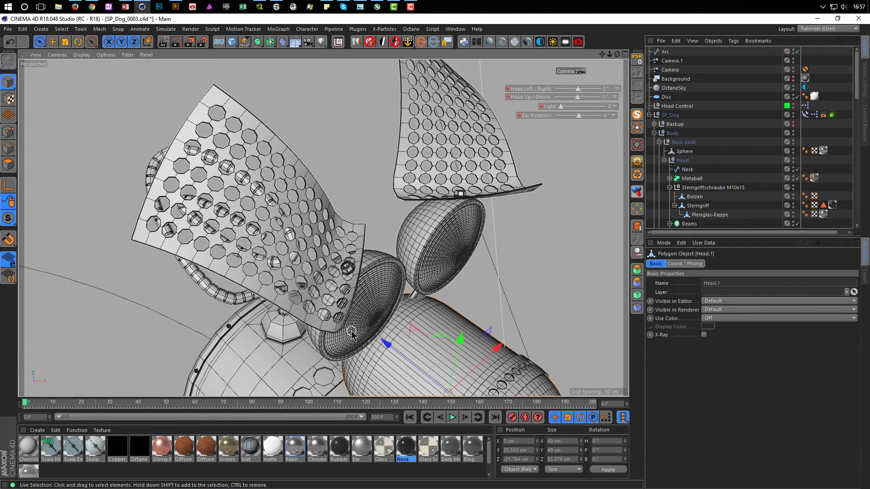
- Switch back to the SP_Puppy_Part_2.c4d project and create a new empty project for modelling the ear
{"action": "key", "text": "v"}
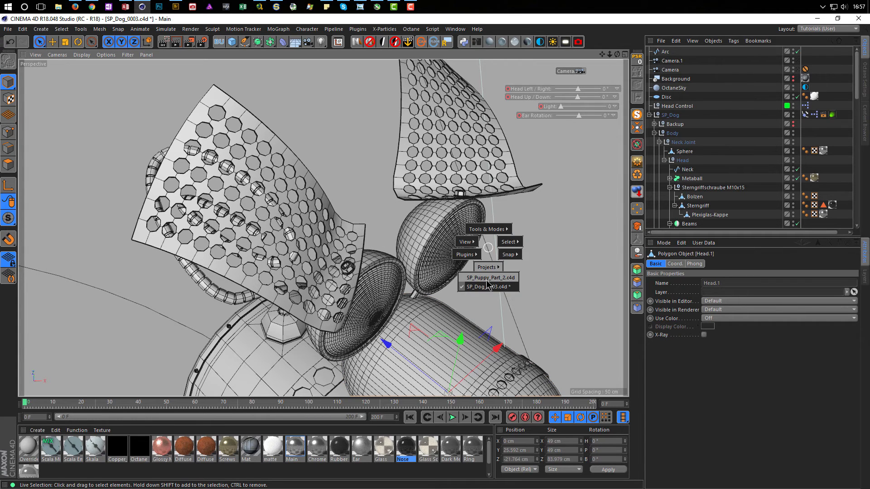
{"action": "left_click", "coordinate": [484, 281]}
{"action": "right_click_drag", "start_coordinate": [376, 250], "coordinate": [346, 256], "text": "alt"}
{"action": "middle_click", "coordinate": [345, 255]}
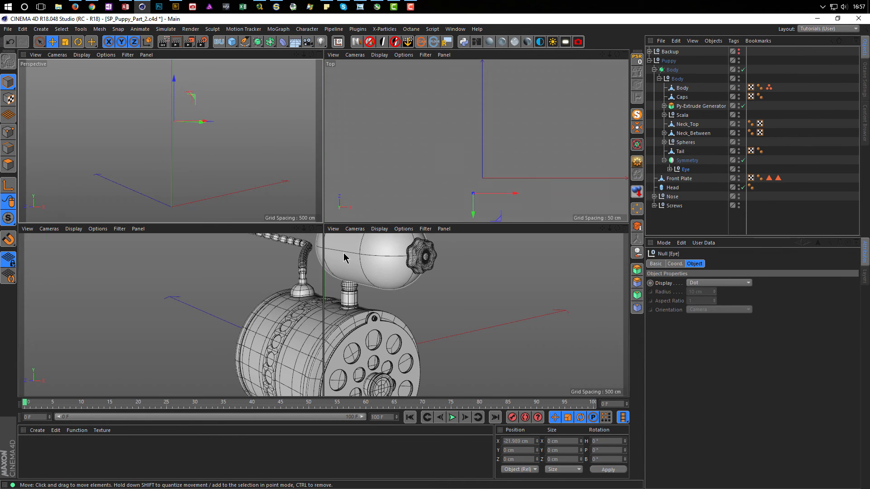
{"action": "middle_click", "coordinate": [241, 180]}
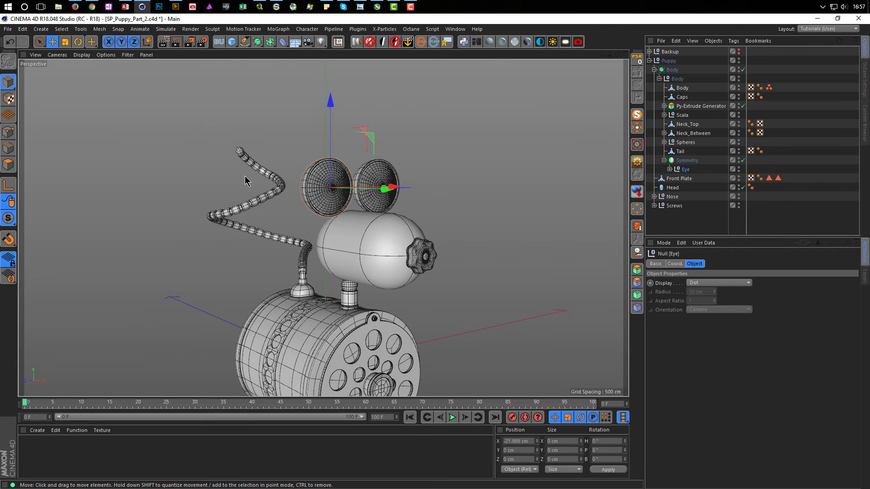
{"action": "left_click", "coordinate": [8, 29]}
{"action": "left_click", "coordinate": [18, 40]}
- Add a Plane primitive to the empty project and frame it in the top view
{"action": "middle_click", "coordinate": [282, 188]}
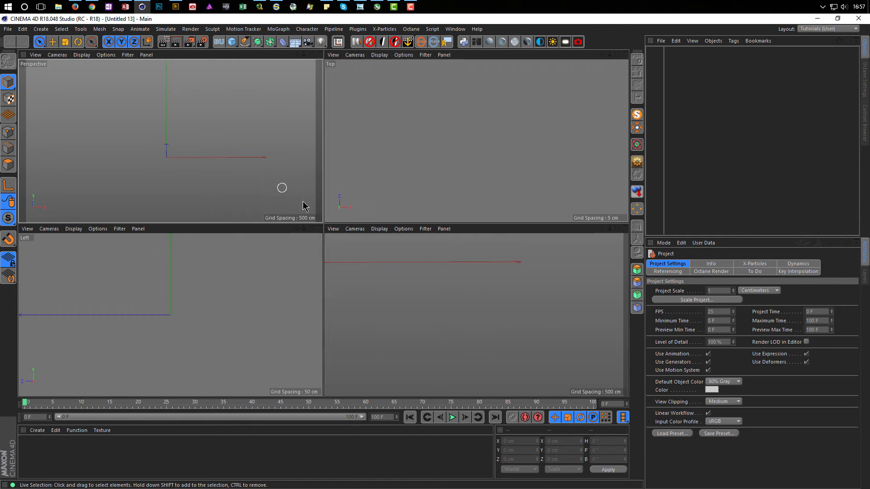
{"action": "middle_click", "coordinate": [398, 189]}
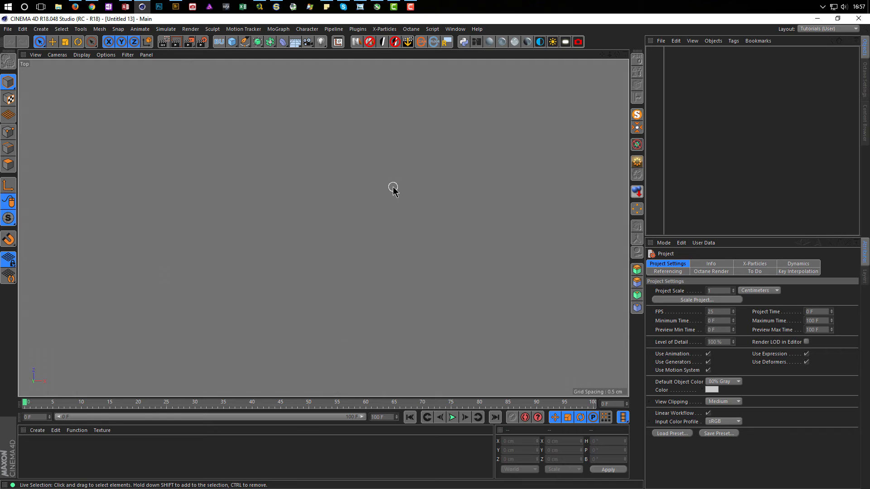
{"action": "scroll", "coordinate": [254, 184], "scroll_direction": "down", "scroll_amount": 8}
{"action": "middle_click_drag", "start_coordinate": [271, 192], "coordinate": [320, 226], "text": "alt"}
{"action": "left_click_drag", "start_coordinate": [232, 41], "coordinate": [256, 88]}
{"action": "scroll", "coordinate": [285, 213], "scroll_direction": "down", "scroll_amount": 8}
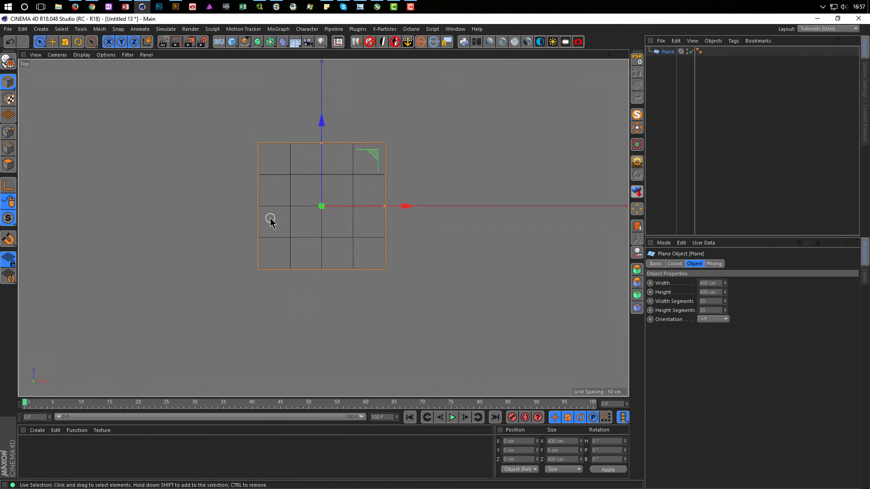
- Set the plane to 8 width segments, 14 height segments and a width of 250 cm
{"action": "double_click", "coordinate": [719, 301]}
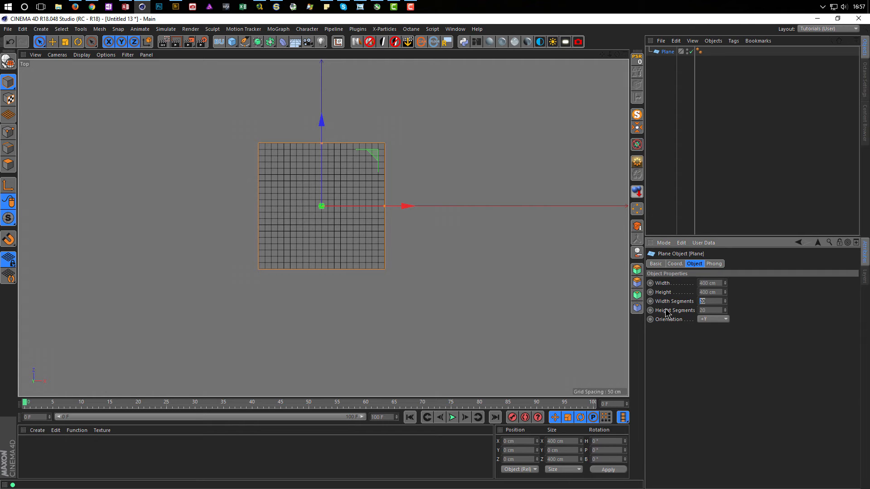
{"action": "key", "text": "Tab"}
{"action": "type", "text": "14"}
{"action": "key", "text": "Return"}
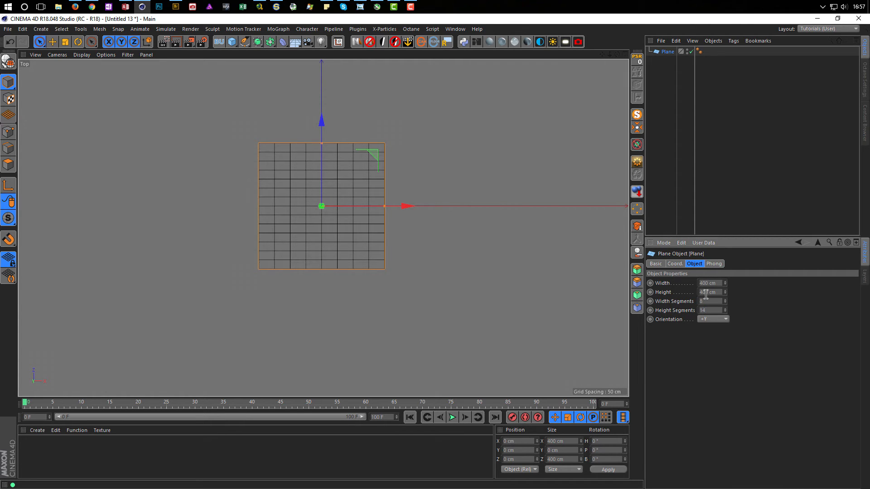
{"action": "key", "text": "Return"}
{"action": "scroll", "coordinate": [351, 162], "scroll_direction": "up", "scroll_amount": 4}
{"action": "scroll", "coordinate": [317, 156], "scroll_direction": "down", "scroll_amount": 1}
{"action": "scroll", "coordinate": [340, 163], "scroll_direction": "down", "scroll_amount": 3}
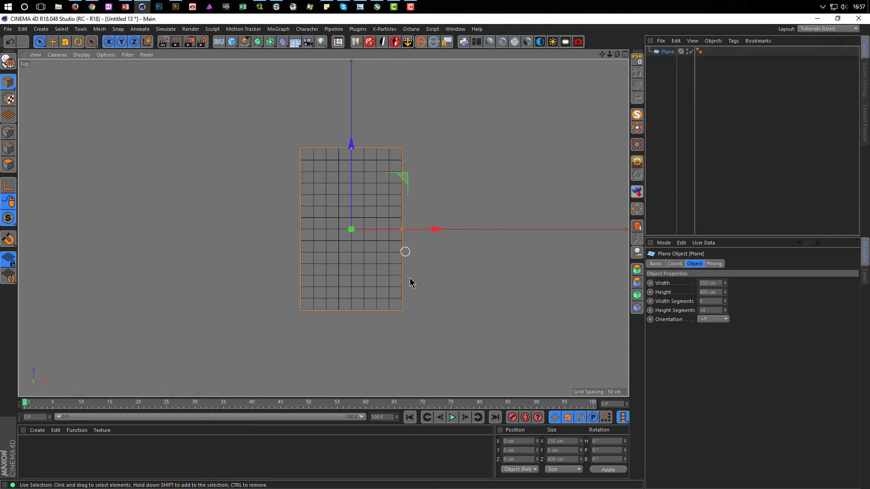
- Make the plane an editable polygon object in the perspective view and enable point editing
{"action": "middle_click", "coordinate": [402, 299]}
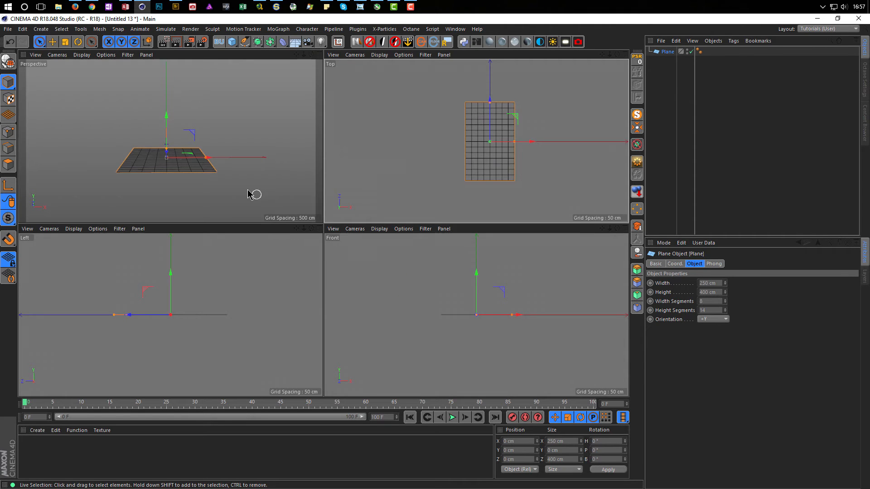
{"action": "middle_click", "coordinate": [252, 195]}
{"action": "left_click_drag", "start_coordinate": [259, 243], "coordinate": [235, 238], "text": "alt"}
{"action": "right_click_drag", "start_coordinate": [252, 240], "coordinate": [289, 235], "text": "alt"}
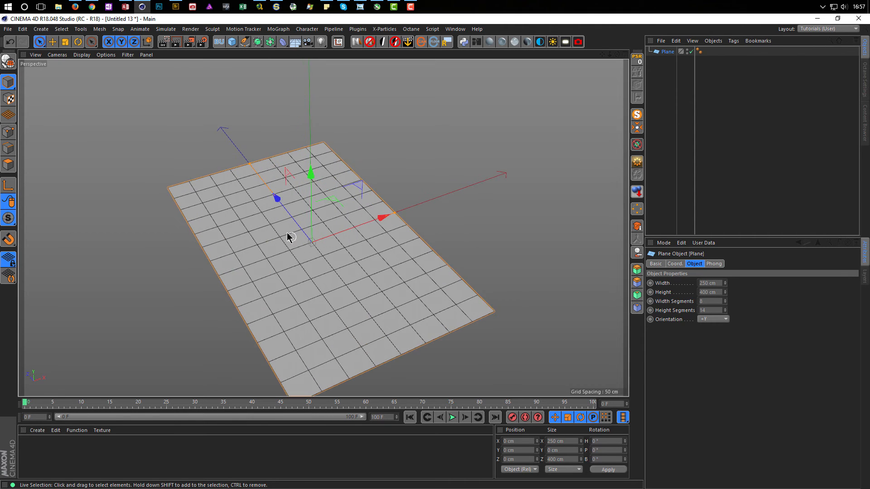
{"action": "left_click_drag", "start_coordinate": [289, 236], "coordinate": [268, 239], "text": "alt"}
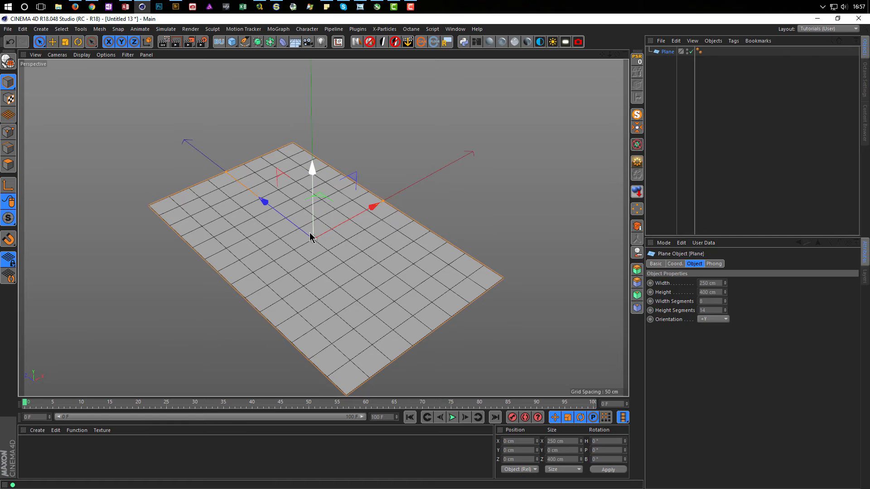
{"action": "key", "text": "c"}
{"action": "left_click", "coordinate": [10, 133]}
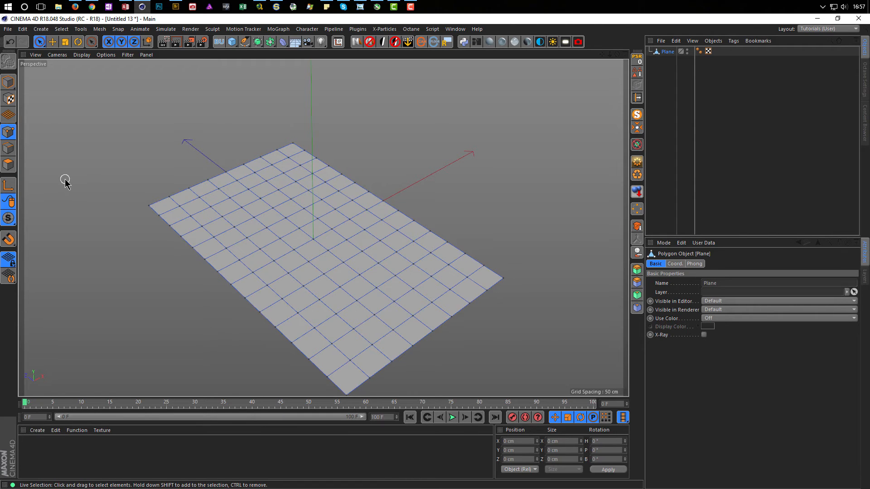
- Select all of the plane's points and deselect the outer boundary loop, with Stop at Boundary Edges and Select Boundary Loop enabled
{"action": "key", "text": "ctrl+a"}
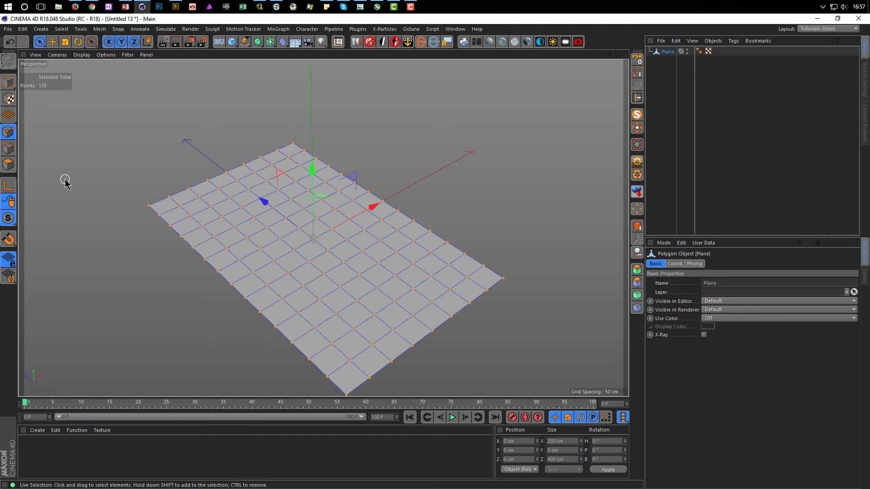
{"action": "key", "text": "u"}
{"action": "key", "text": "l"}
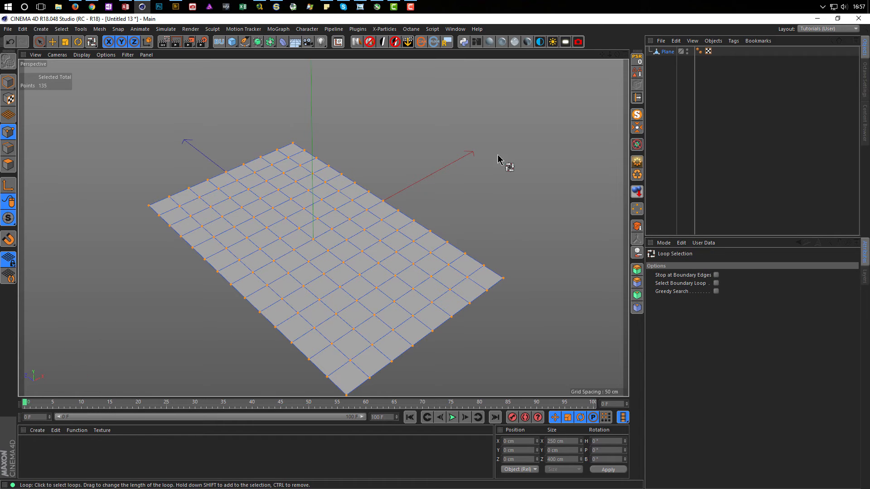
{"action": "left_click", "coordinate": [498, 290], "text": "ctrl"}
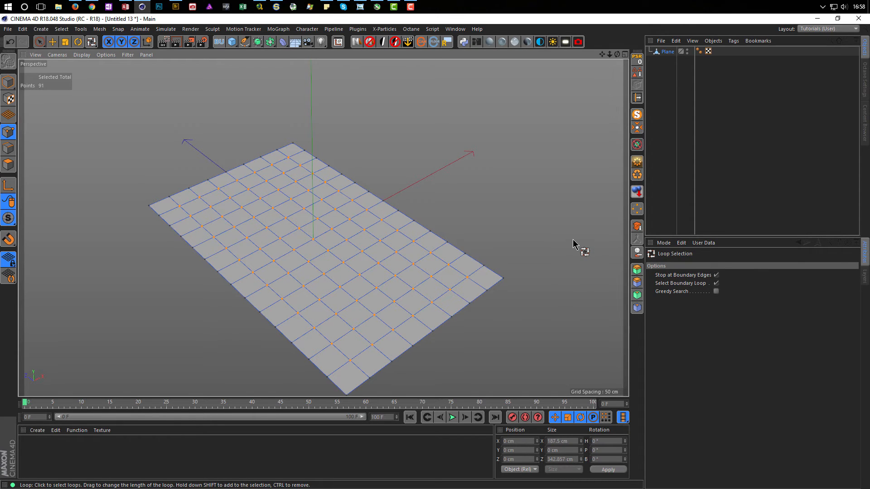
- Bevel the selected inner points by about 11.6 cm with subdivision 1 and depth -100 % to form round outlines
{"action": "key", "text": "m"}
{"action": "key", "text": "s"}
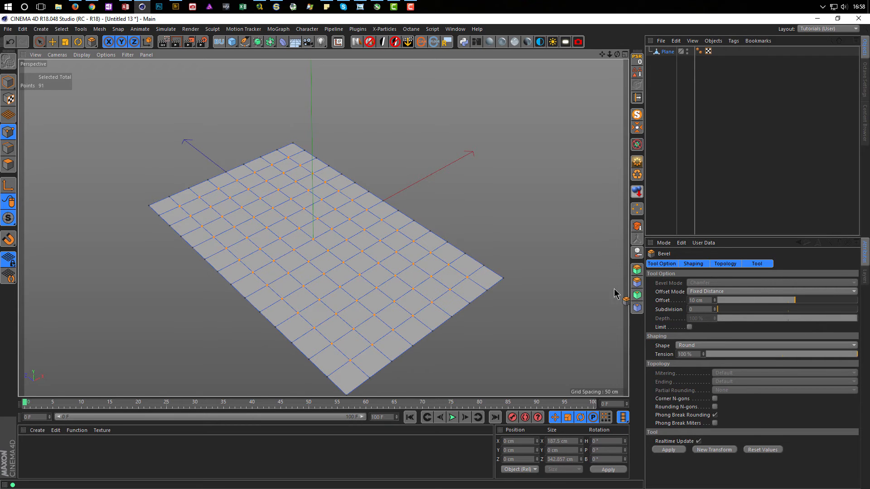
{"action": "left_click_drag", "start_coordinate": [473, 213], "coordinate": [496, 213]}
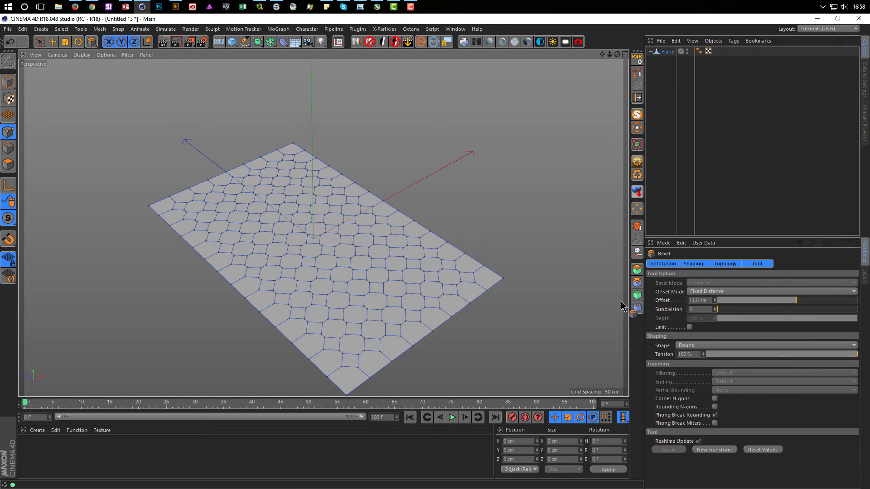
{"action": "left_click", "coordinate": [715, 307]}
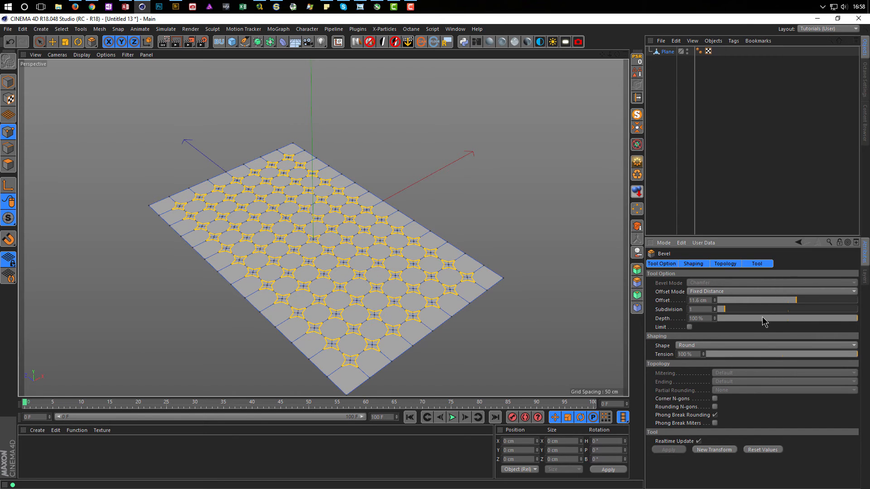
{"action": "left_click_drag", "start_coordinate": [772, 321], "coordinate": [717, 319]}
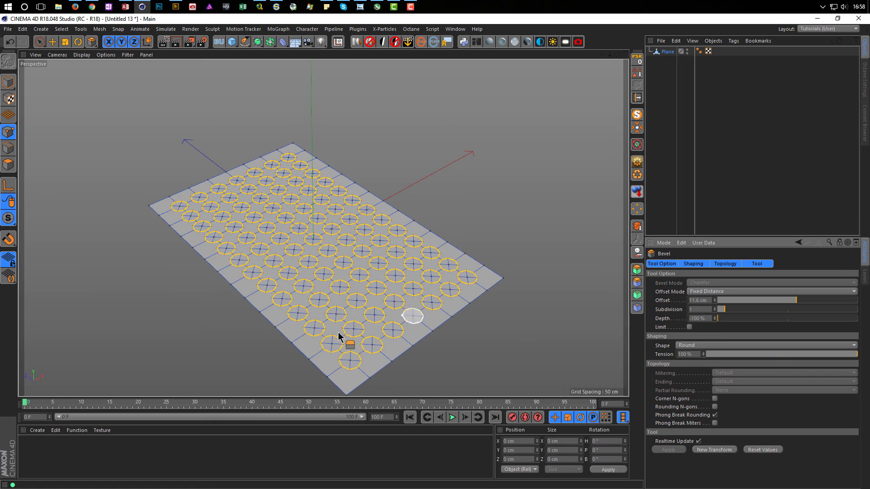
- Check the octagonal outlines up close and set the bevel offset to 12 cm
{"action": "scroll", "coordinate": [390, 358], "scroll_direction": "up", "scroll_amount": 8}
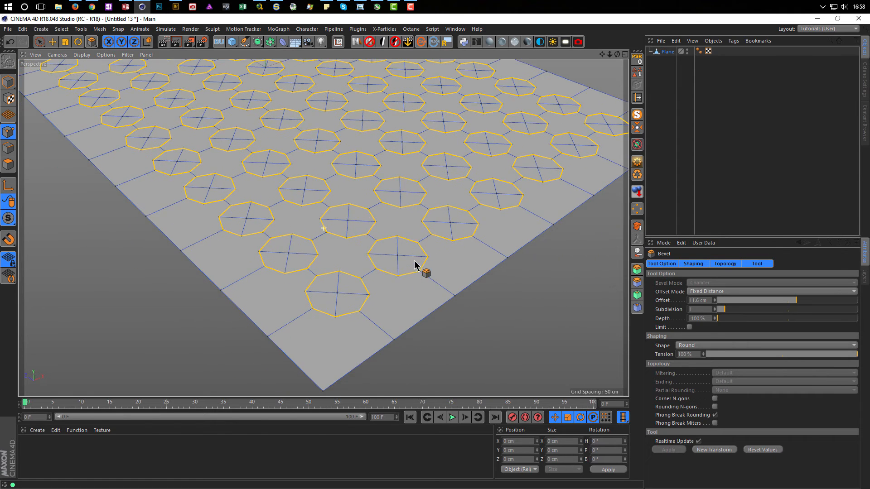
{"action": "left_click_drag", "start_coordinate": [385, 271], "coordinate": [395, 276], "text": "alt"}
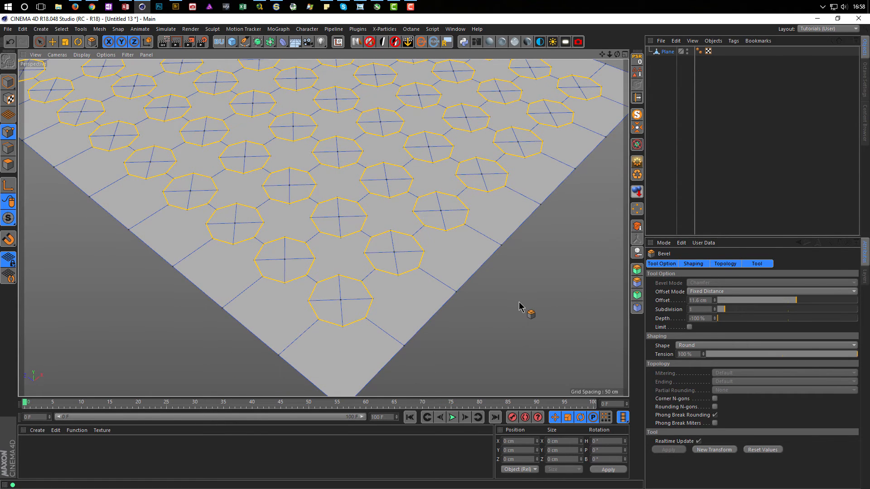
{"action": "scroll", "coordinate": [520, 307], "scroll_direction": "down", "scroll_amount": 5}
{"action": "left_click_drag", "start_coordinate": [456, 274], "coordinate": [361, 281], "text": "alt"}
{"action": "right_click_drag", "start_coordinate": [360, 282], "coordinate": [357, 281], "text": "alt"}
{"action": "middle_click_drag", "start_coordinate": [360, 283], "coordinate": [350, 323], "text": "alt"}
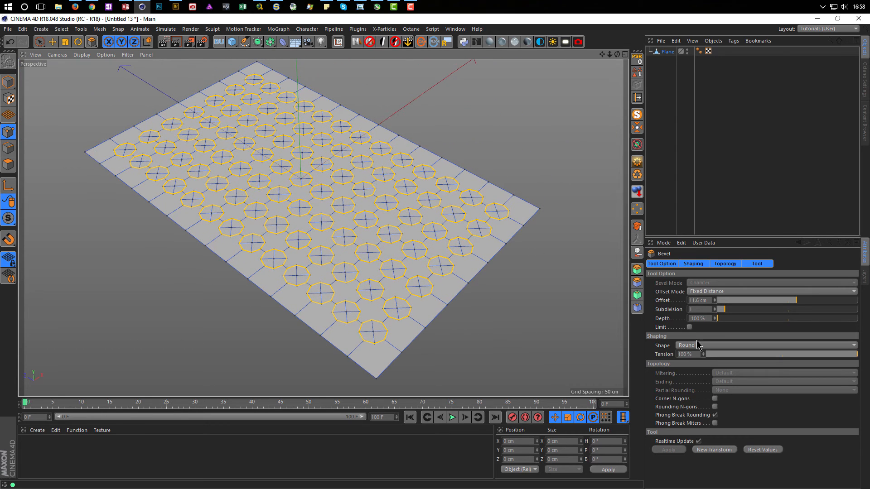
{"action": "left_click", "coordinate": [702, 300]}
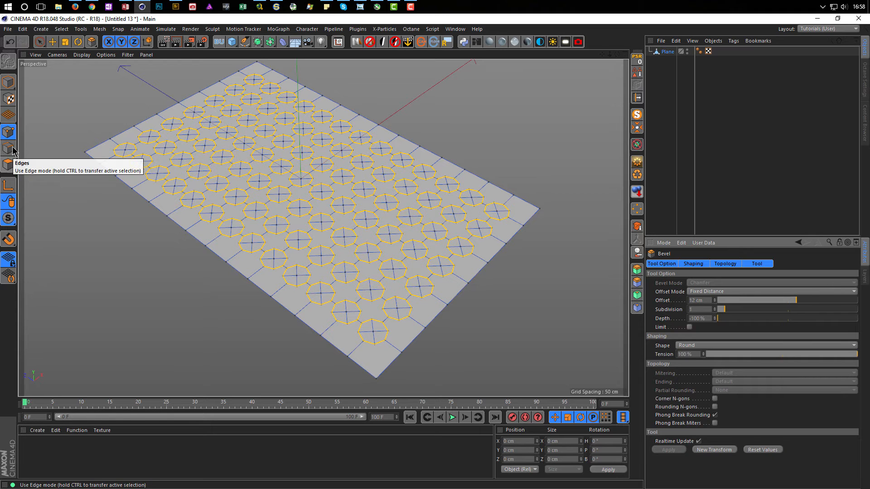
- Undo the point bevel, return to point editing and clear the point selection
{"action": "left_click", "coordinate": [10, 166]}
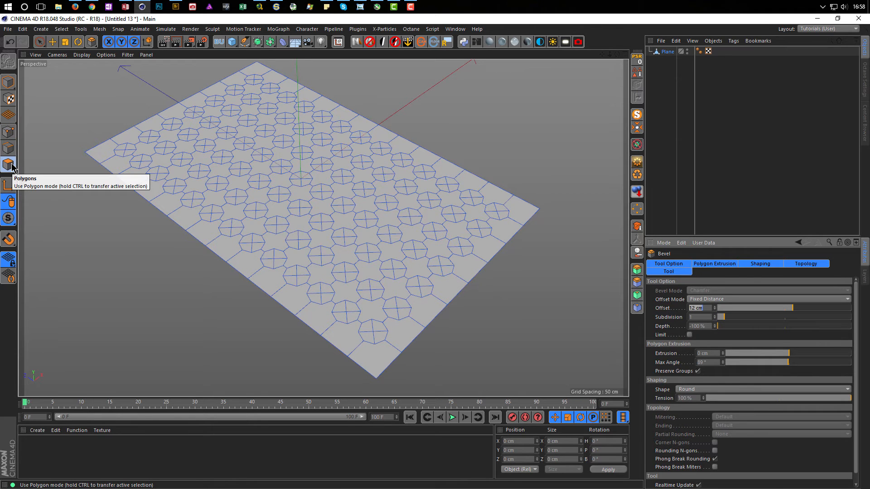
{"action": "key", "text": "ctrl+z"}
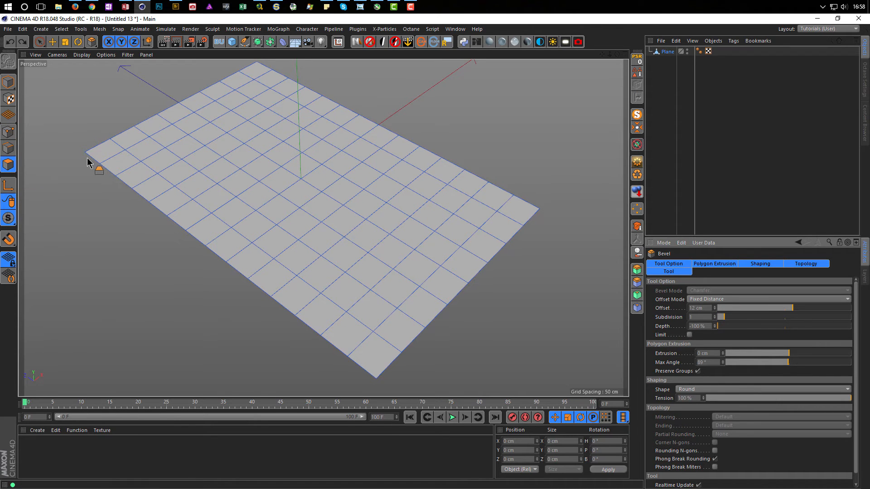
{"action": "left_click", "coordinate": [7, 132]}
{"action": "type", "text": "ms"}
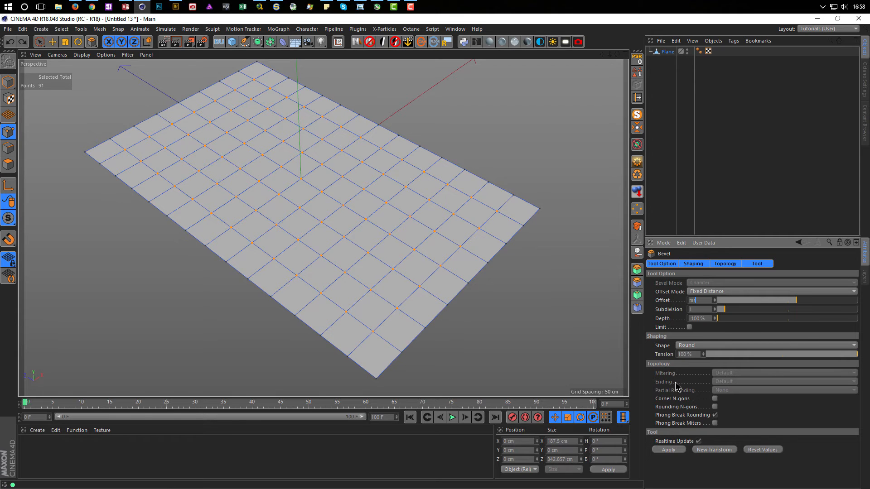
{"action": "left_click", "coordinate": [580, 323]}
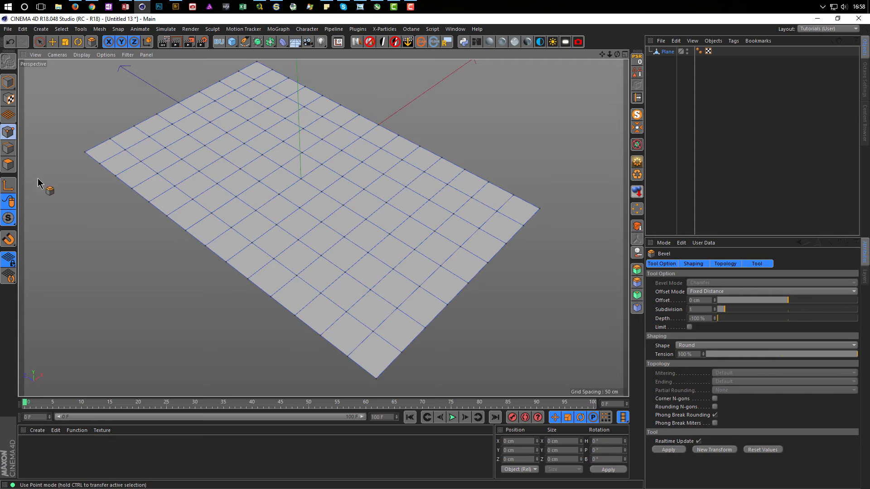
- Select all of the plane's points and bevel them with a 12 cm offset
{"action": "key", "text": "ctrl+a"}
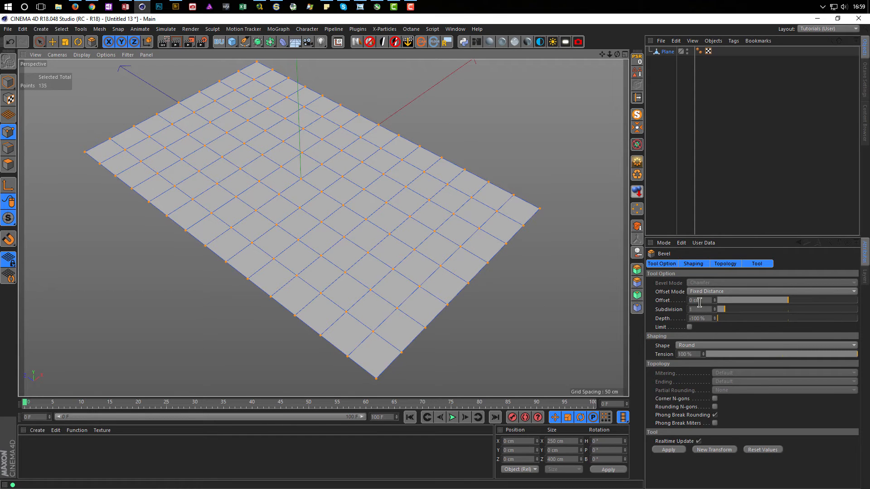
{"action": "left_click_drag", "start_coordinate": [705, 302], "coordinate": [687, 305]}
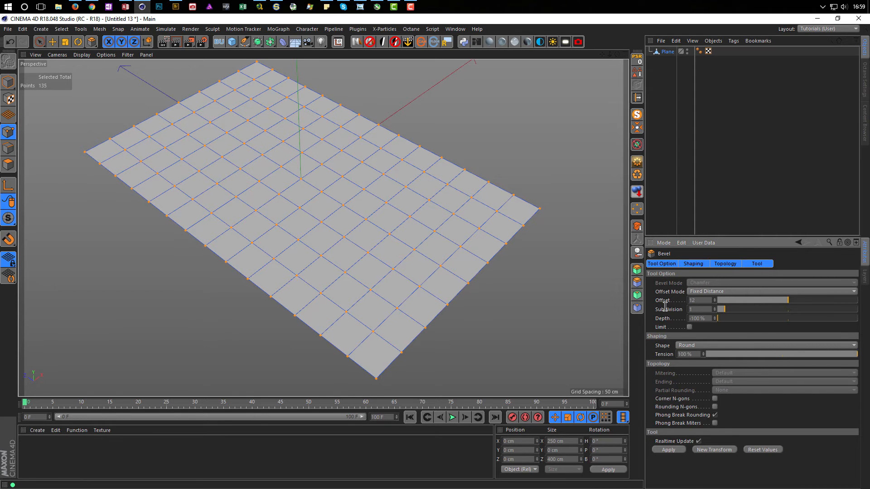
{"action": "left_click", "coordinate": [677, 451]}
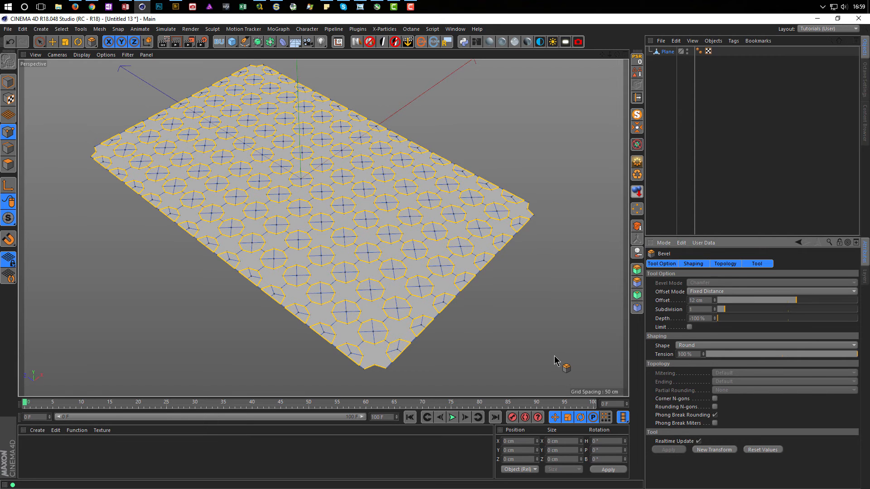
- Undo the bevel of all points and remove the plane's boundary loop from the selection
{"action": "key", "text": "ctrl+z"}
{"action": "key", "text": "u"}
{"action": "key", "text": "l"}
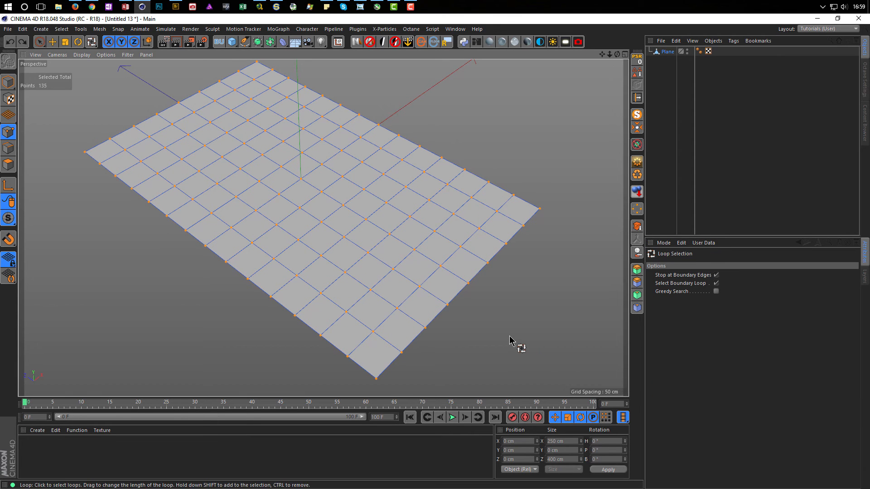
{"action": "left_click", "coordinate": [479, 279], "text": "ctrl"}
- Bevel the inner points with the 12 cm offset, subdivision 1 and depth -100 %, and switch to polygon editing
{"action": "key", "text": "m"}
{"action": "key", "text": "s"}
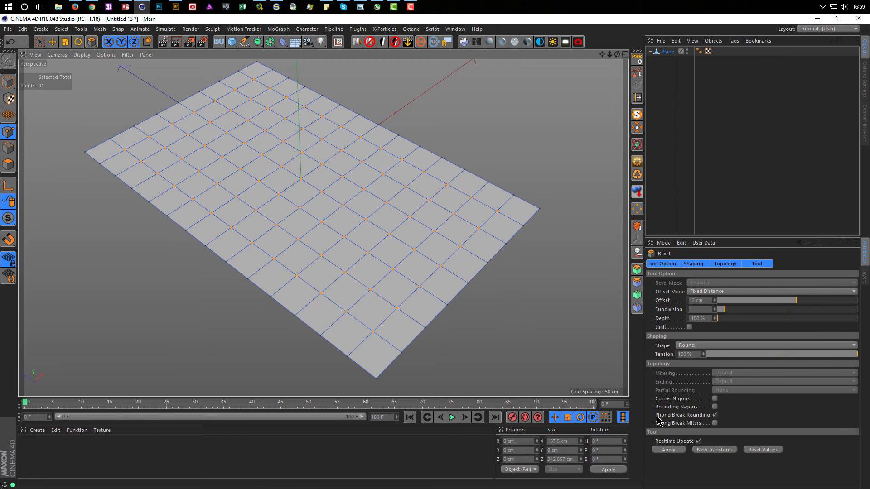
{"action": "left_click", "coordinate": [669, 450]}
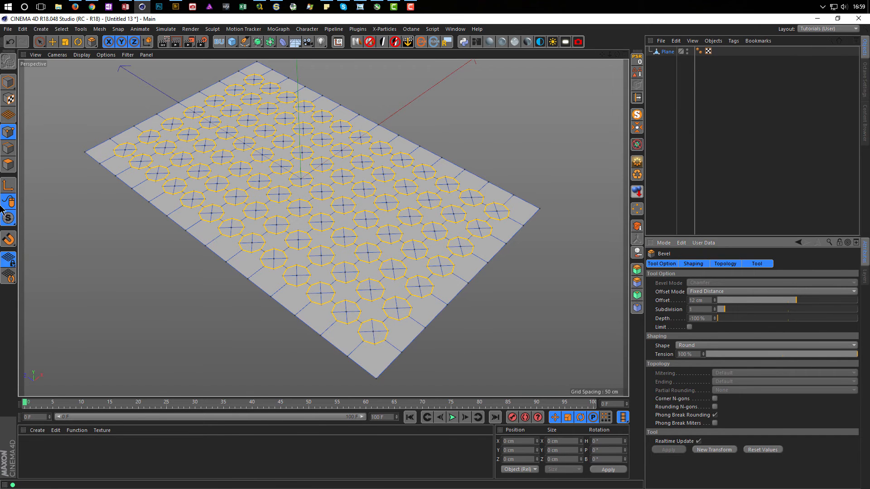
{"action": "left_click", "coordinate": [8, 166]}
{"action": "left_click_drag", "start_coordinate": [8, 170], "coordinate": [26, 186]}
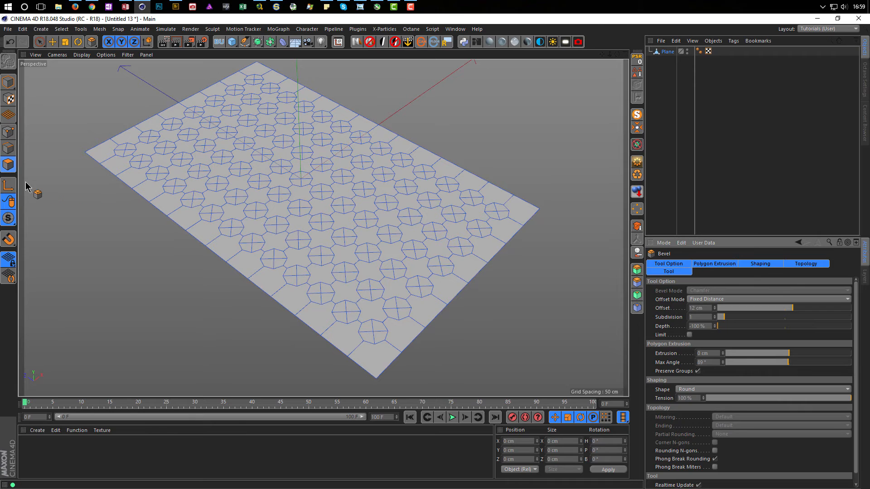
{"action": "left_click", "coordinate": [10, 152]}
{"action": "left_click", "coordinate": [9, 132]}
{"action": "left_click", "coordinate": [9, 165]}
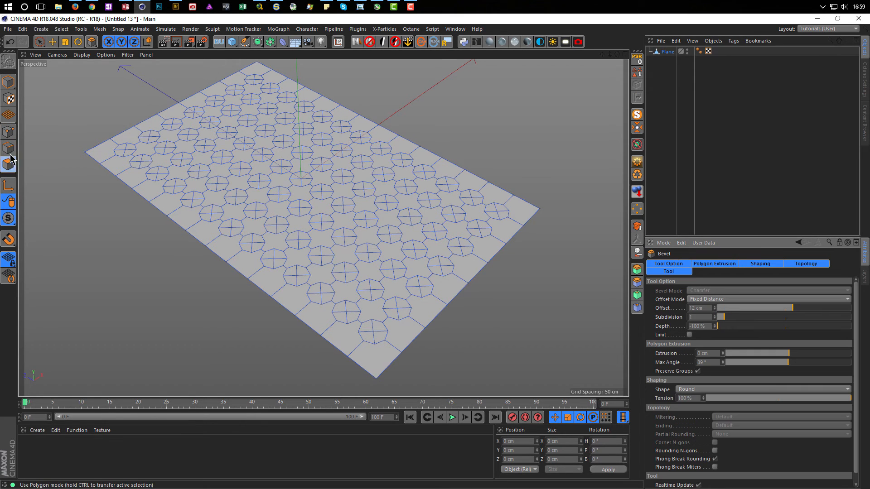
{"action": "left_click", "coordinate": [10, 146]}
{"action": "left_click_drag", "start_coordinate": [9, 165], "coordinate": [189, 297]}
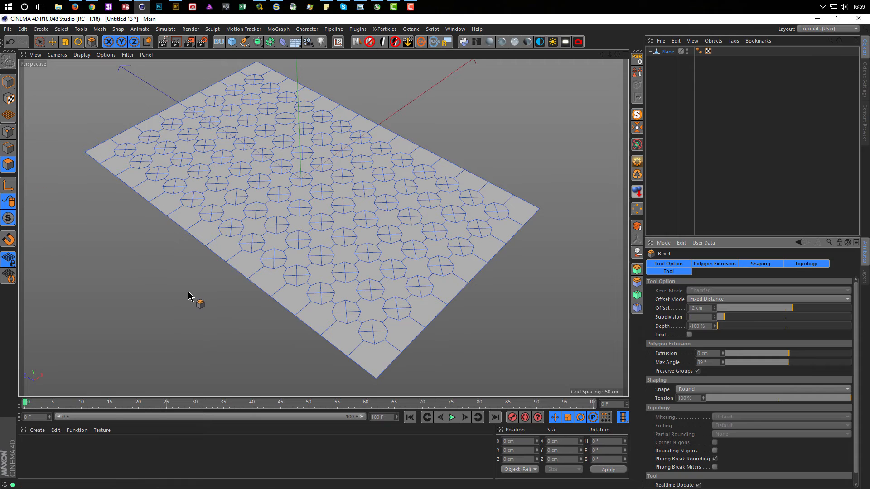
- Loop-select the ring of polygons along the plane's outer border
{"action": "key", "text": "u"}
{"action": "key", "text": "l"}
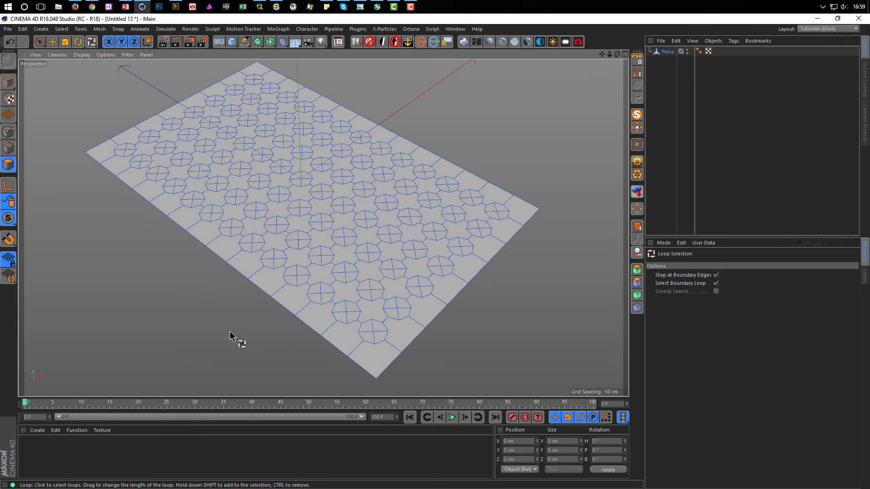
{"action": "left_click", "coordinate": [390, 366]}
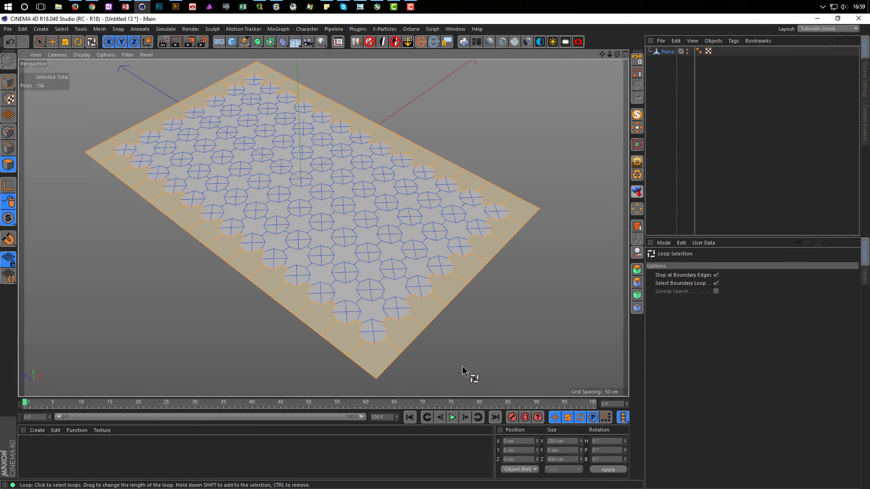
- Turn off Stop at Boundary Edges and Select Boundary Loop, and add every polygon loop running lengthwise between the holes to the selection
{"action": "left_click", "coordinate": [716, 283]}
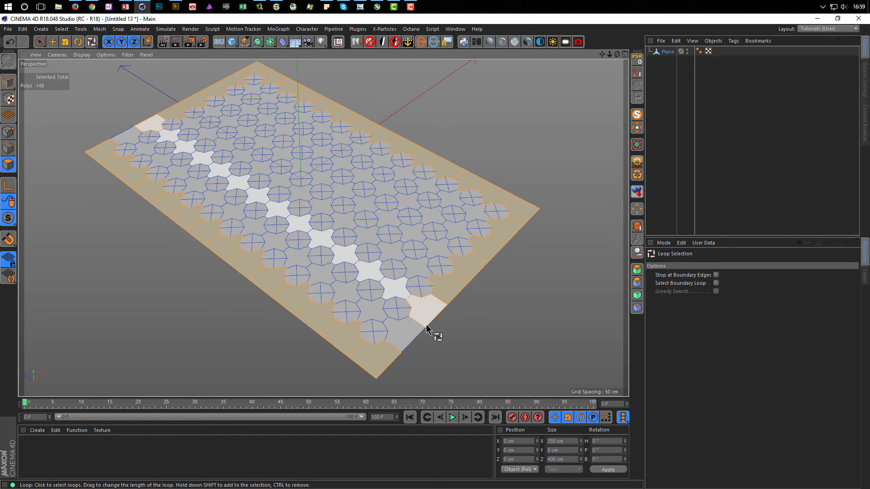
{"action": "left_click", "coordinate": [420, 344], "text": "shift"}
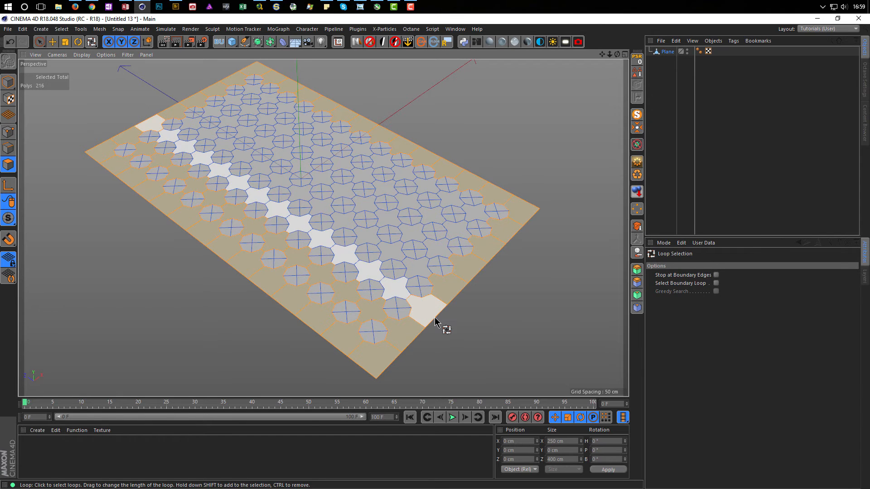
{"action": "left_click", "coordinate": [457, 309], "text": "shift"}
{"action": "left_click", "coordinate": [463, 299], "text": "shift"}
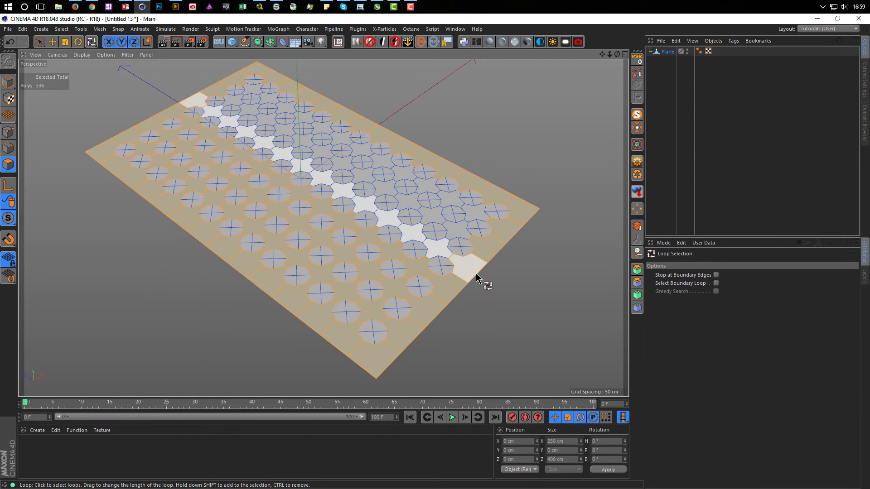
{"action": "left_click", "coordinate": [509, 240], "text": "shift"}
{"action": "left_click", "coordinate": [511, 237], "text": "shift"}
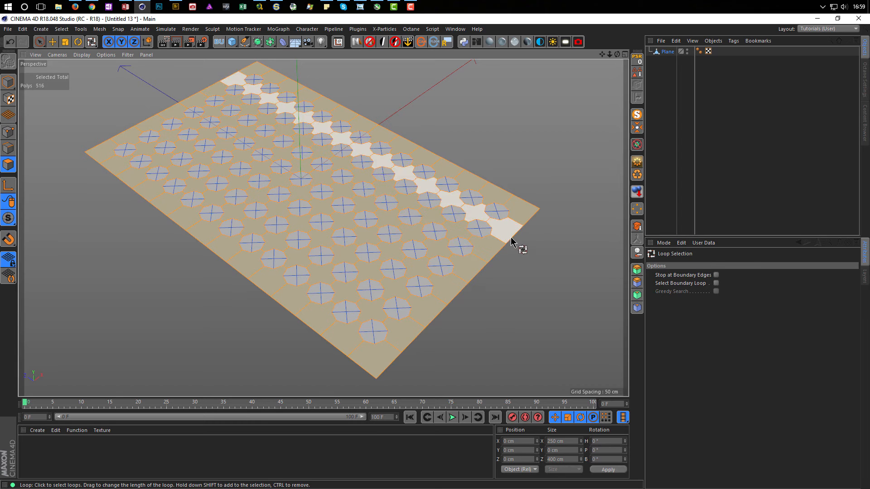
- Invert the polygon selection and delete the polygons inside the round holes
{"action": "key", "text": "u"}
{"action": "key", "text": "i"}
{"action": "key", "text": "Delete"}
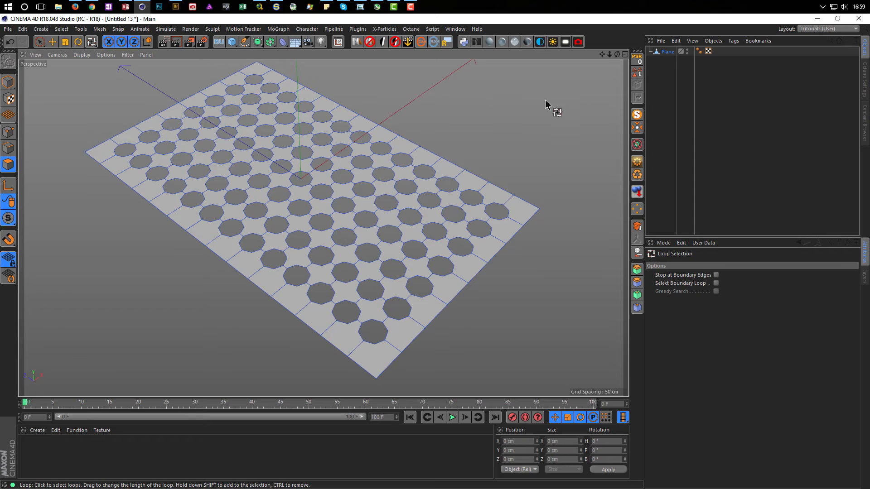
- Switch to point editing and optimize the plane to remove the stray points left inside the holes
{"action": "left_click", "coordinate": [8, 132]}
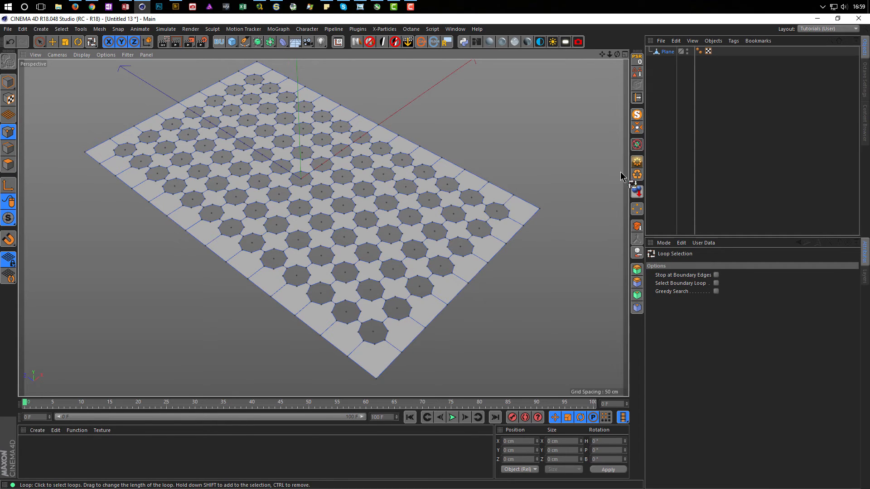
{"action": "left_click", "coordinate": [637, 174]}
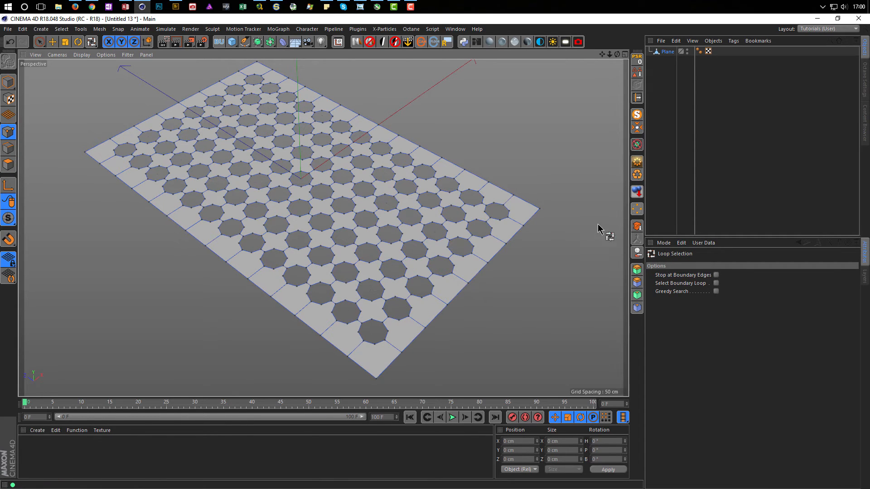
{"action": "right_click", "coordinate": [556, 167]}
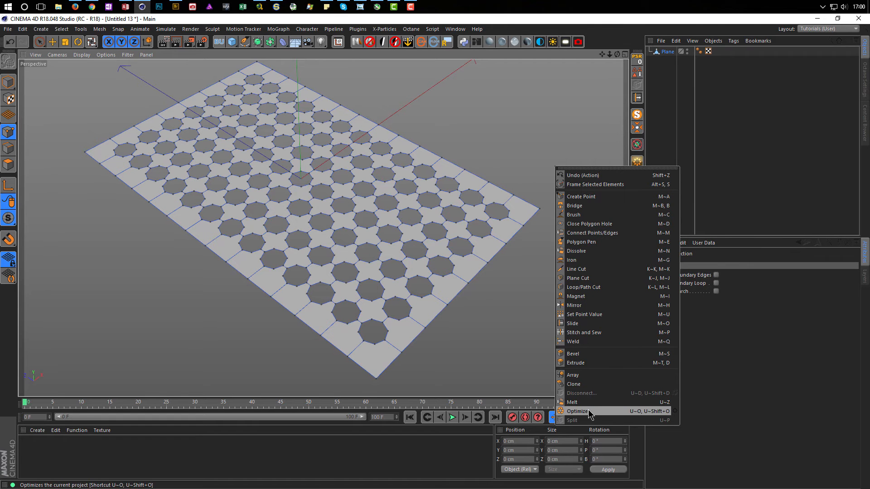
{"action": "key", "text": "Escape"}
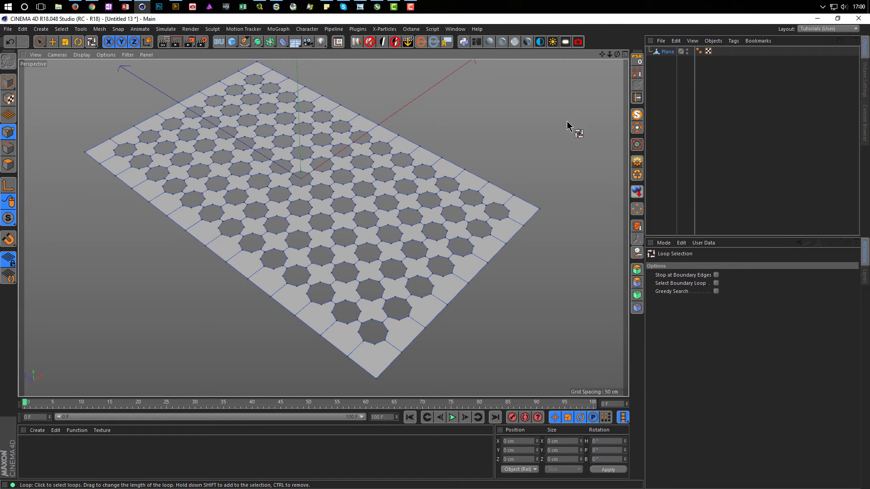
- Return to model mode and add a Bend deformer as a child of the plane, fitted to the plane's size
{"action": "left_click_drag", "start_coordinate": [442, 230], "coordinate": [439, 229], "text": "alt"}
{"action": "middle_click_drag", "start_coordinate": [358, 243], "coordinate": [323, 255], "text": "alt"}
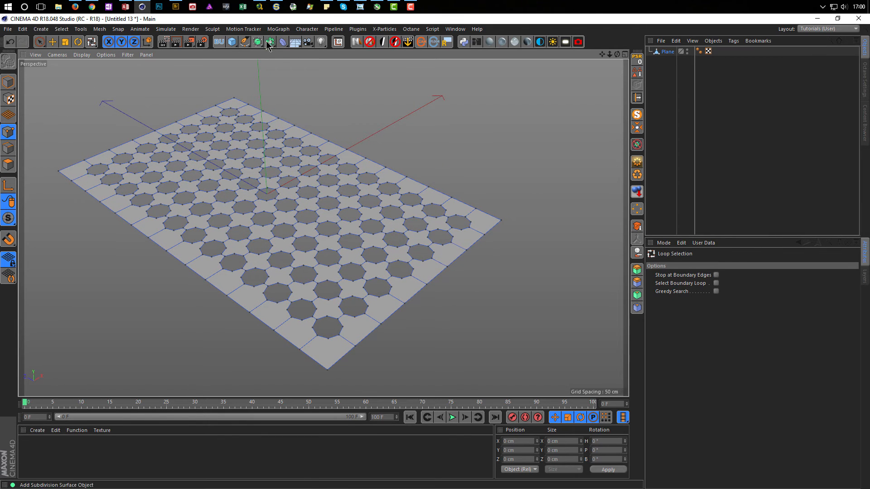
{"action": "left_click", "coordinate": [9, 83]}
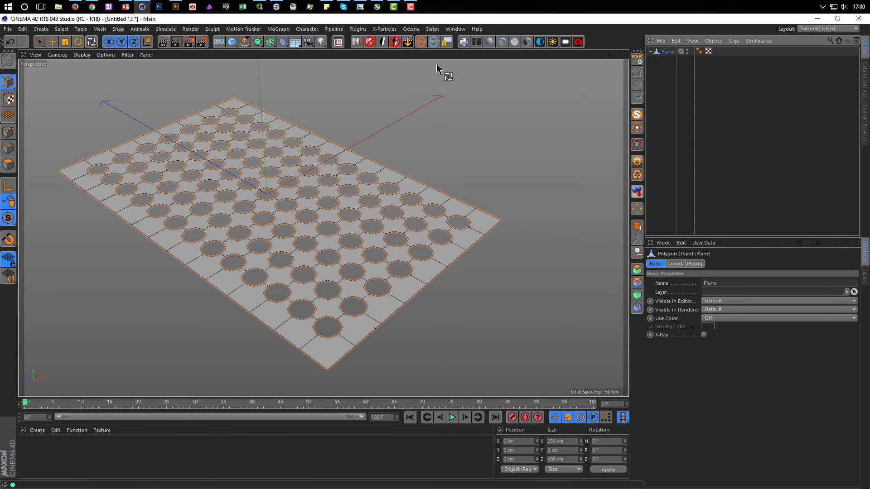
{"action": "left_click_drag", "start_coordinate": [284, 46], "coordinate": [312, 59]}
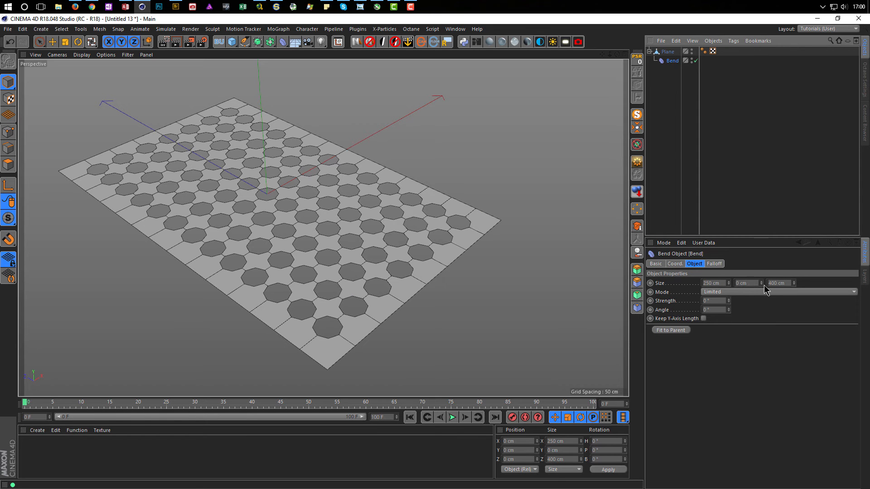
- Set the Bend deformer's Y size to 39 cm and its strength to 13°
{"action": "left_click_drag", "start_coordinate": [762, 283], "coordinate": [761, 264]}
{"action": "left_click_drag", "start_coordinate": [424, 303], "coordinate": [417, 247], "text": "alt"}
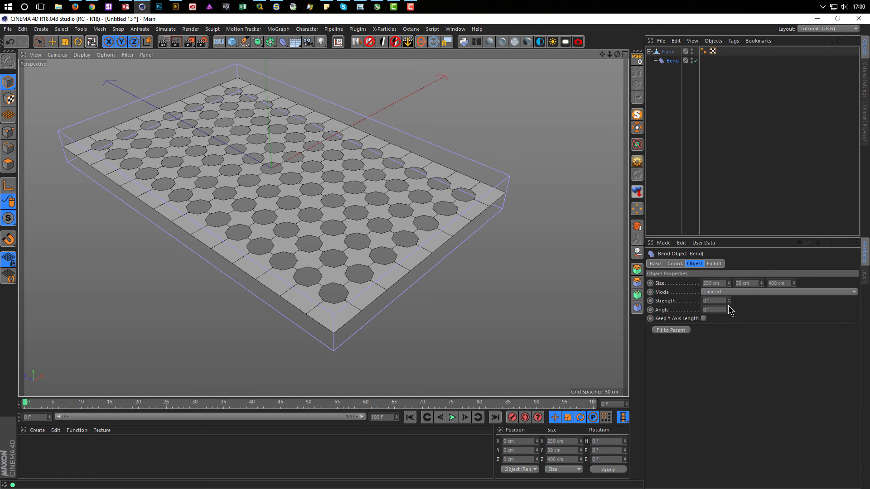
{"action": "left_click_drag", "start_coordinate": [729, 301], "coordinate": [729, 292]}
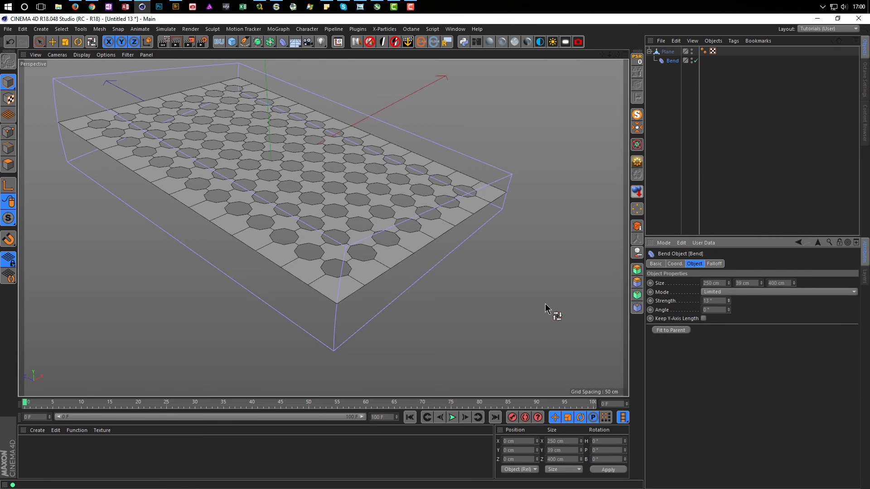
- Rotate the Bend deformer to heading 90° and bank -90°, and reduce its size to 18 cm in X and 35 cm in Y
{"action": "key", "text": "r"}
{"action": "left_click_drag", "start_coordinate": [256, 201], "coordinate": [335, 181]}
{"action": "left_click_drag", "start_coordinate": [300, 156], "coordinate": [295, 212]}
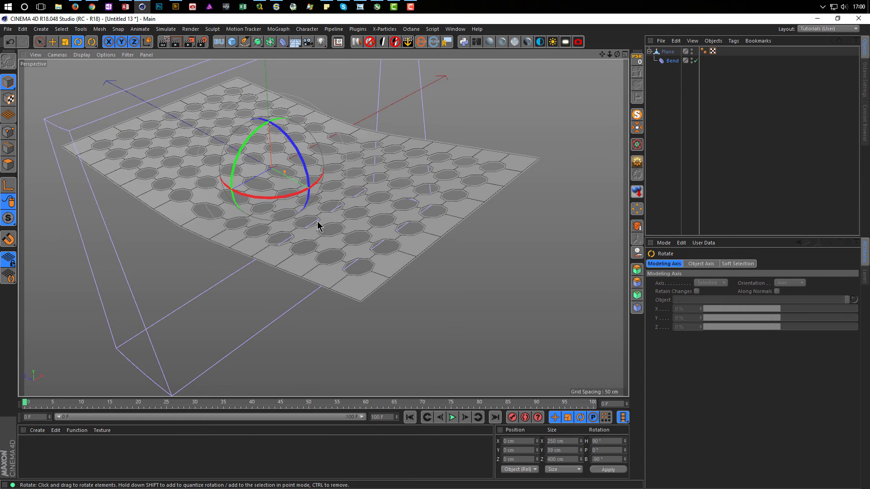
{"action": "middle_click_drag", "start_coordinate": [316, 225], "coordinate": [325, 272], "text": "alt"}
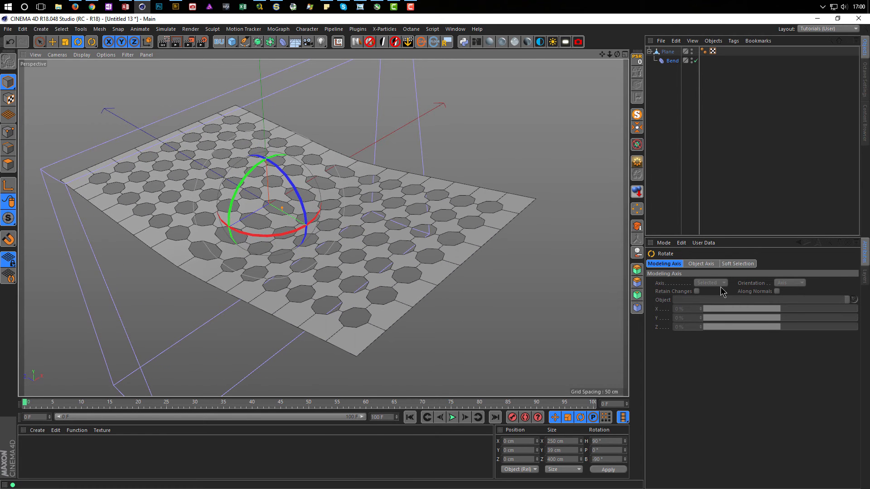
{"action": "left_click", "coordinate": [671, 61]}
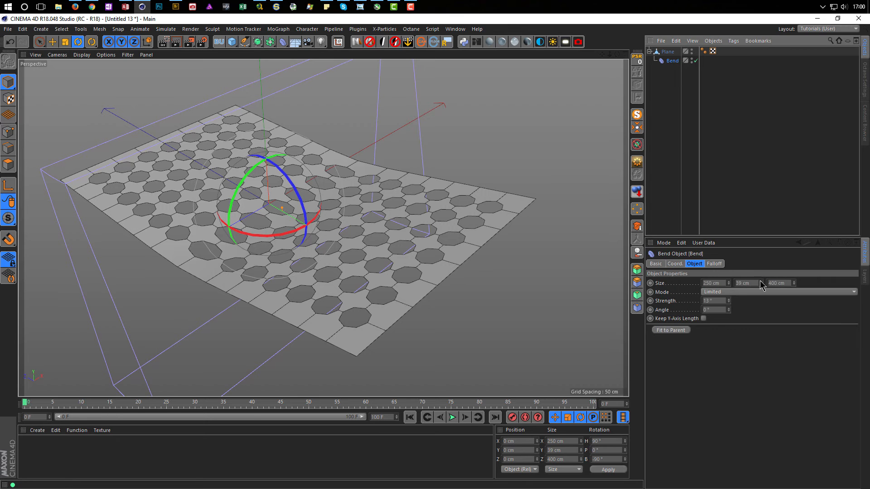
{"action": "left_click_drag", "start_coordinate": [761, 283], "coordinate": [728, 335]}
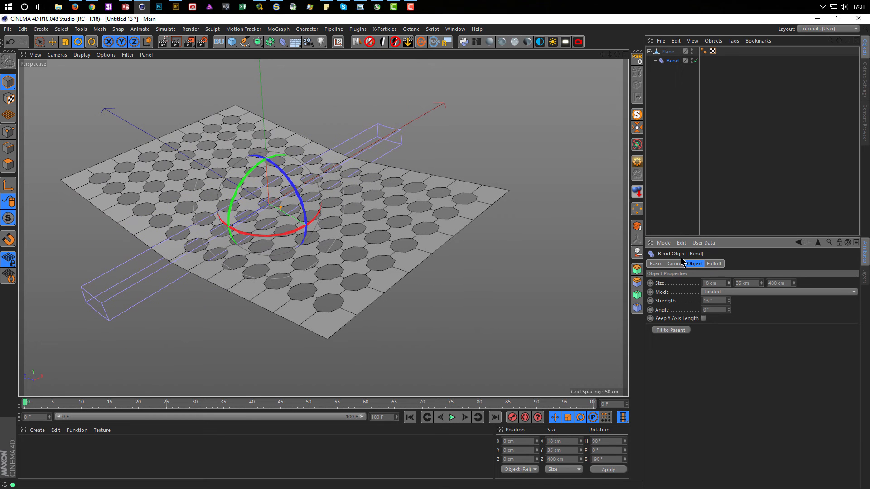
- Move the Bend deformer towards the plane's near end to Z about -136 cm and rotate its heading to about 107.7°
{"action": "key", "text": "e"}
{"action": "left_click_drag", "start_coordinate": [330, 237], "coordinate": [451, 298]}
{"action": "key", "text": "r"}
{"action": "left_click_drag", "start_coordinate": [394, 301], "coordinate": [406, 294]}
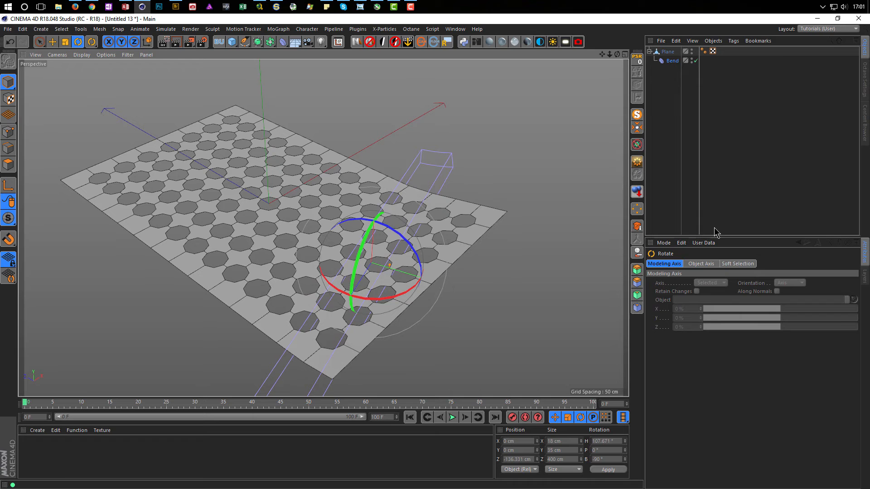
- Set the Bend deformer's strength to 42° and Y size to 19 cm, and shift it outward to Z about -151 cm
{"action": "left_click", "coordinate": [673, 61]}
{"action": "left_click_drag", "start_coordinate": [729, 301], "coordinate": [763, 301]}
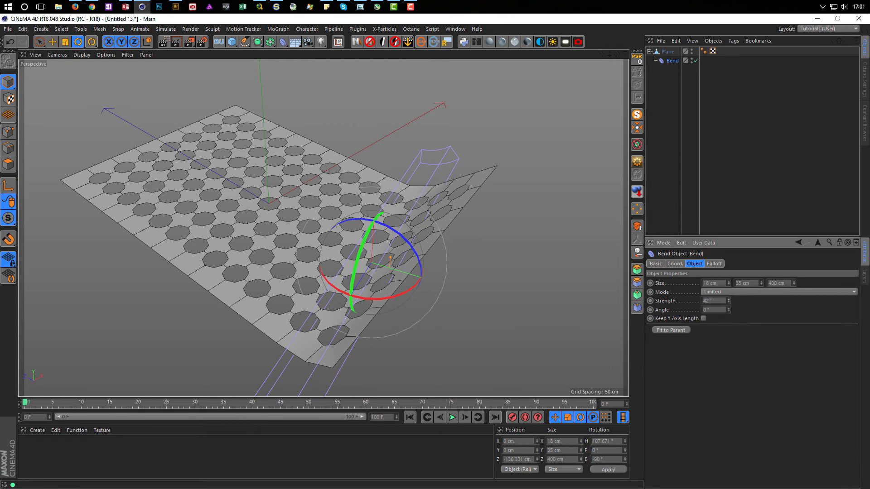
{"action": "left_click_drag", "start_coordinate": [398, 252], "coordinate": [447, 248], "text": "alt"}
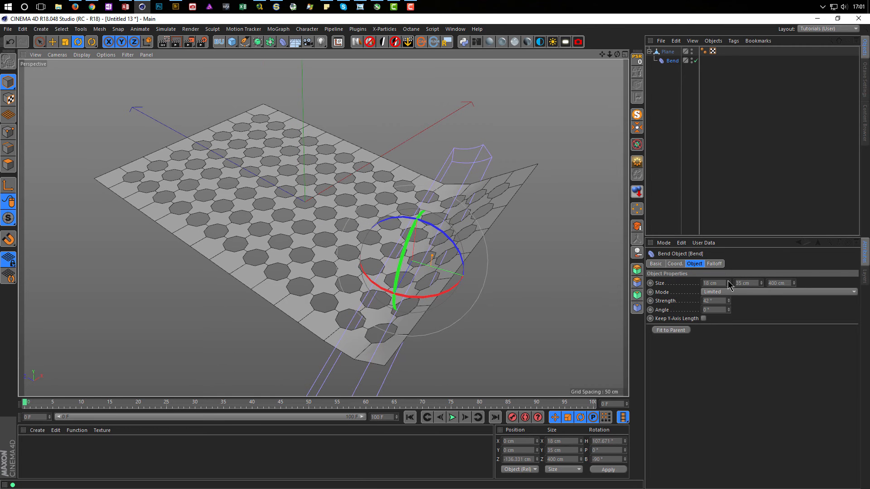
{"action": "left_click_drag", "start_coordinate": [760, 282], "coordinate": [760, 292]}
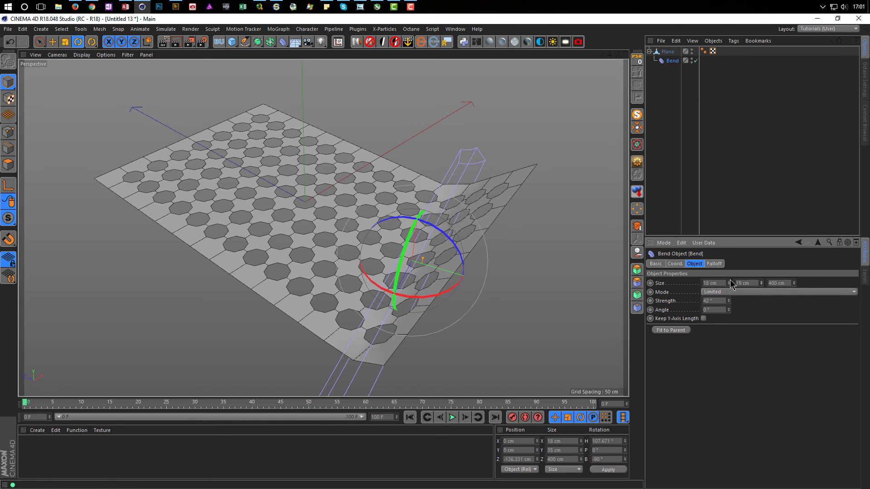
{"action": "key", "text": "e"}
{"action": "left_click_drag", "start_coordinate": [495, 286], "coordinate": [514, 290]}
- Duplicate the Bend deformer under the plane and move the copy towards the far end, to X about -70 cm and Z about 52 cm
{"action": "left_click", "coordinate": [671, 62]}
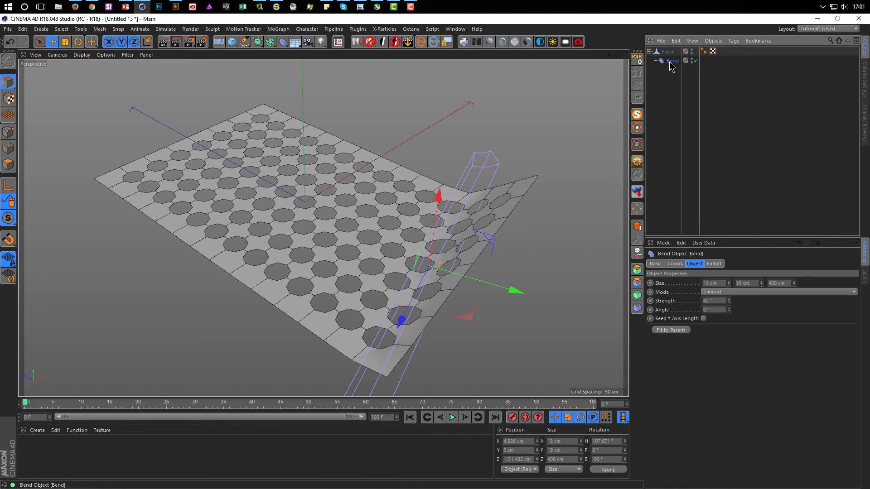
{"action": "left_click_drag", "start_coordinate": [673, 67], "coordinate": [674, 74], "text": "ctrl"}
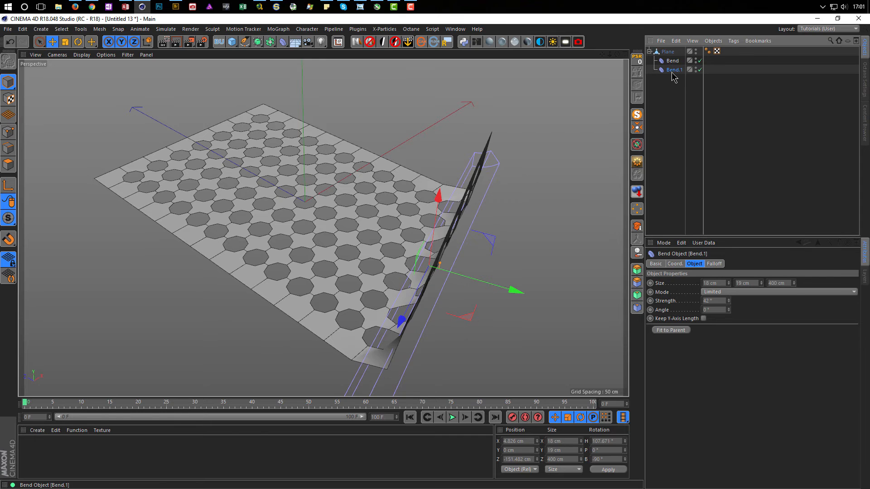
{"action": "left_click_drag", "start_coordinate": [515, 289], "coordinate": [301, 242]}
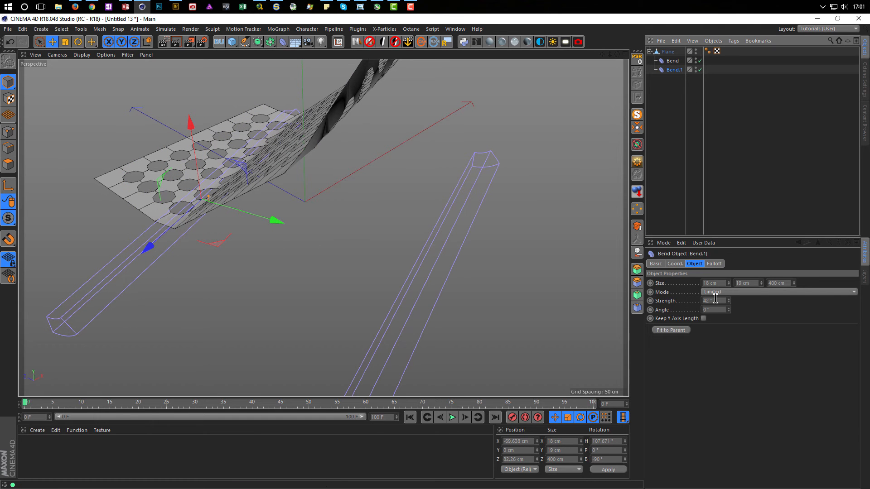
- Set the duplicated Bend deformer's Y size to 169 cm and its strength to -61°
{"action": "left_click_drag", "start_coordinate": [726, 299], "coordinate": [691, 301]}
{"action": "middle_click_drag", "start_coordinate": [476, 335], "coordinate": [475, 255], "text": "alt"}
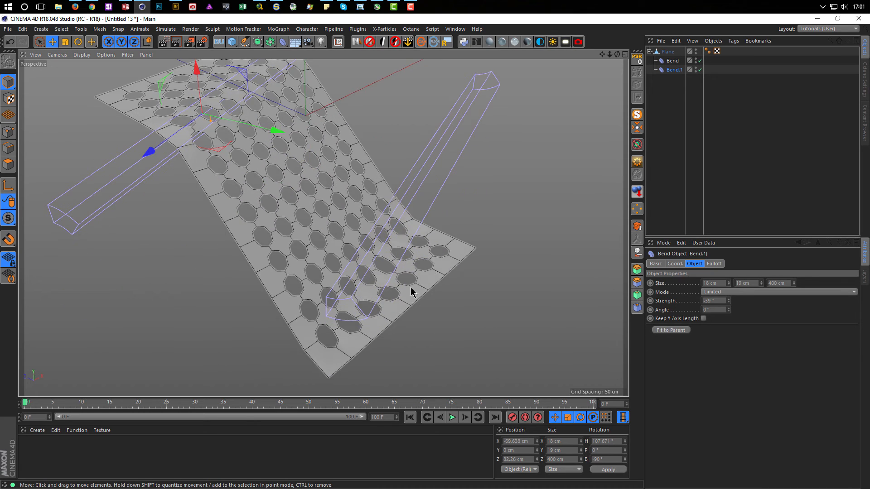
{"action": "middle_click_drag", "start_coordinate": [202, 116], "coordinate": [345, 232], "text": "alt"}
{"action": "left_click_drag", "start_coordinate": [758, 282], "coordinate": [790, 282]}
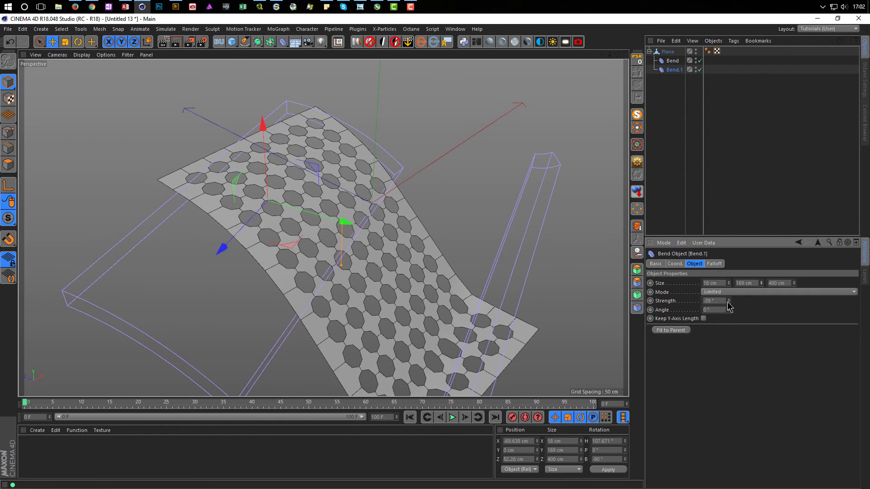
{"action": "left_click_drag", "start_coordinate": [728, 302], "coordinate": [728, 312]}
{"action": "middle_click_drag", "start_coordinate": [341, 261], "coordinate": [333, 219], "text": "alt"}
{"action": "mouse_move", "coordinate": [333, 222]}
{"action": "left_mouse_down", "text": "alt"}
{"action": "mouse_move", "coordinate": [326, 246]}
{"action": "mouse_move", "coordinate": [338, 270]}
{"action": "mouse_move", "coordinate": [359, 268]}
{"action": "mouse_move", "coordinate": [328, 249]}
{"action": "mouse_move", "coordinate": [326, 215]}
{"action": "mouse_move", "coordinate": [322, 248]}
{"action": "mouse_move", "coordinate": [319, 225]}
{"action": "left_mouse_up", "text": "alt"}
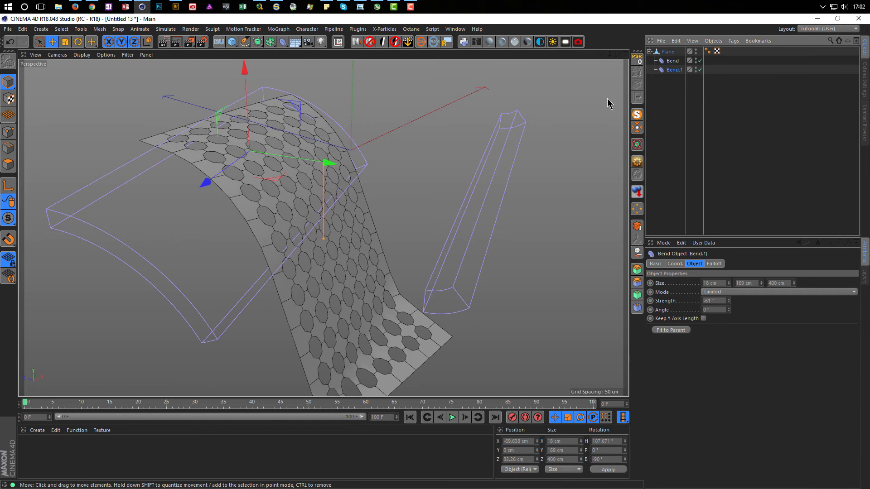
- Rotate the duplicated Bend deformer's heading to about 108.9° and check the bent shape from another angle
{"action": "key", "text": "r"}
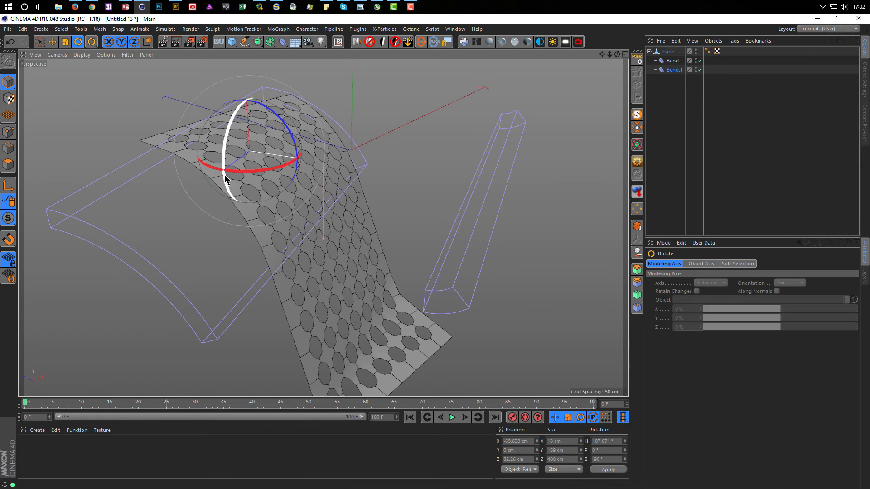
{"action": "left_click_drag", "start_coordinate": [232, 175], "coordinate": [233, 172]}
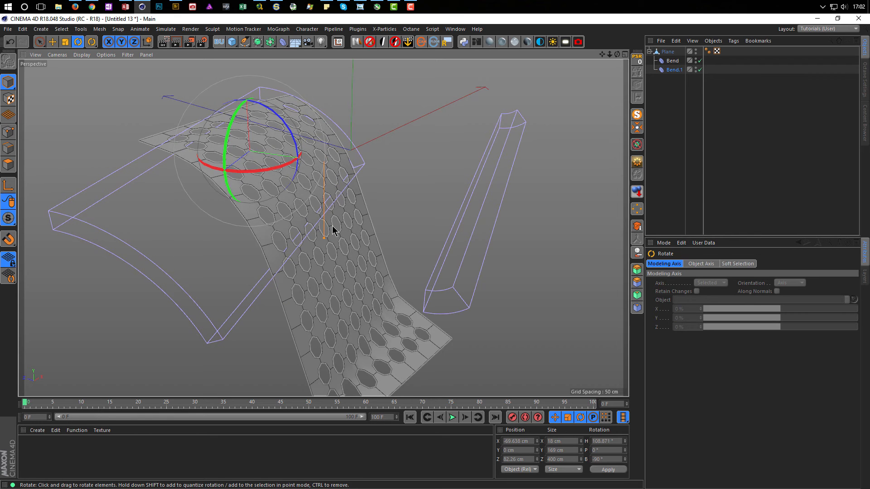
{"action": "scroll", "coordinate": [338, 240], "scroll_direction": "down", "scroll_amount": 4}
{"action": "mouse_move", "coordinate": [334, 252]}
{"action": "left_mouse_down", "text": "alt"}
{"action": "mouse_move", "coordinate": [414, 317]}
{"action": "mouse_move", "coordinate": [352, 260]}
{"action": "mouse_move", "coordinate": [300, 230]}
{"action": "mouse_move", "coordinate": [338, 239]}
{"action": "left_mouse_up", "text": "alt"}
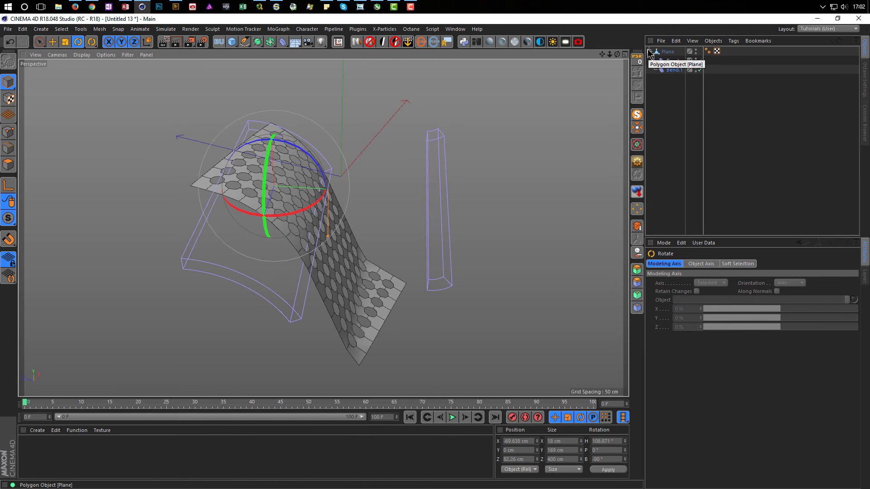
- Enable Keep Y-Axis Length on both Bend deformers and check the plane's bent shape
{"action": "left_click_drag", "start_coordinate": [375, 305], "coordinate": [439, 286], "text": "alt"}
{"action": "scroll", "coordinate": [432, 292], "scroll_direction": "up", "scroll_amount": 5}
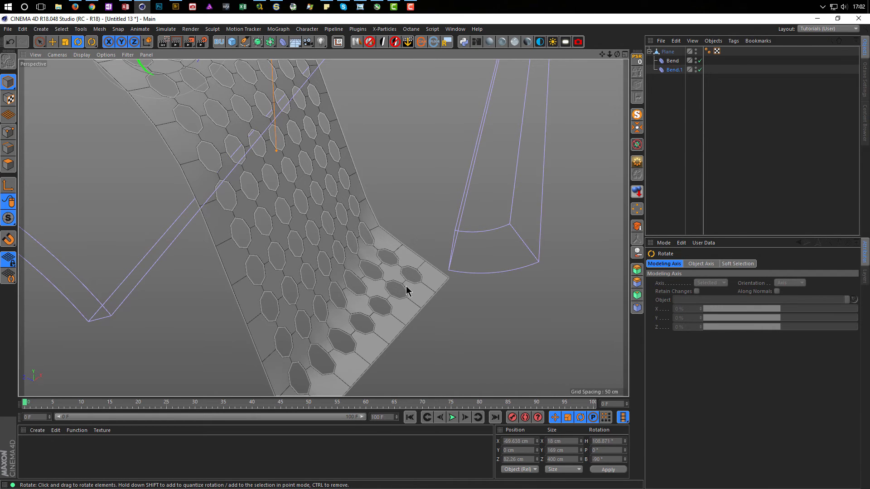
{"action": "left_click", "coordinate": [674, 70]}
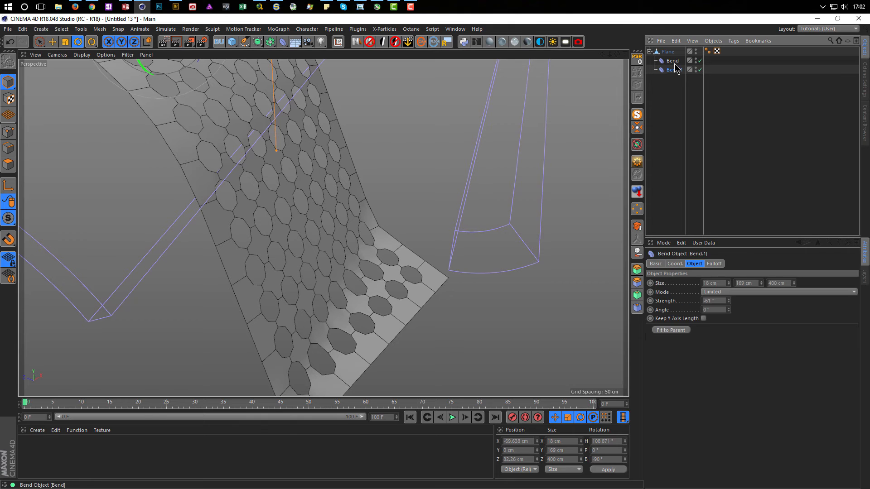
{"action": "left_click", "coordinate": [672, 60], "text": "ctrl"}
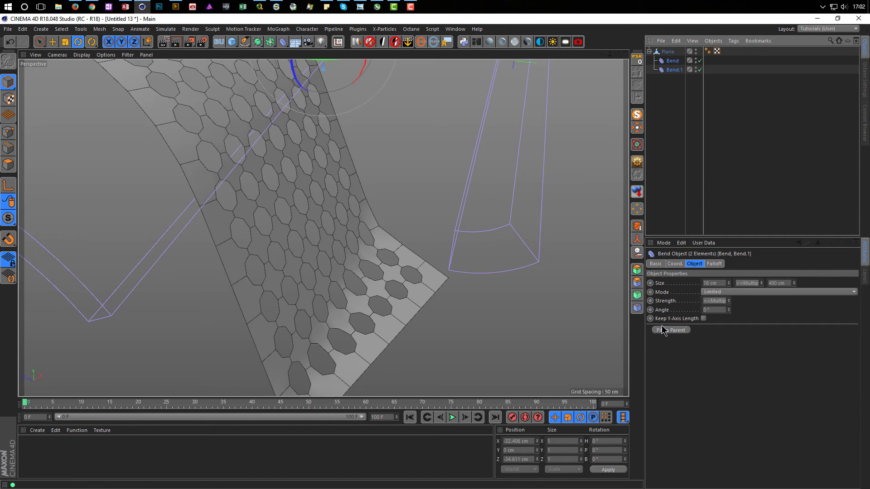
{"action": "left_click", "coordinate": [702, 319]}
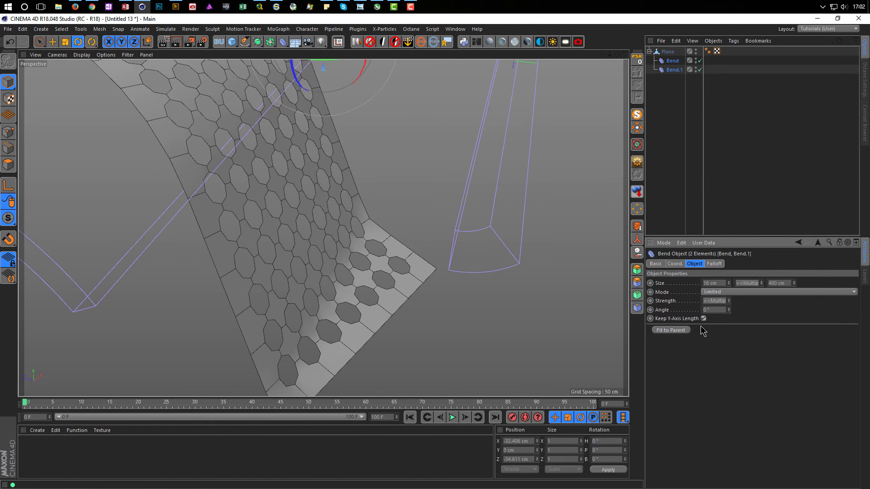
{"action": "left_click_drag", "start_coordinate": [344, 337], "coordinate": [374, 333], "text": "alt"}
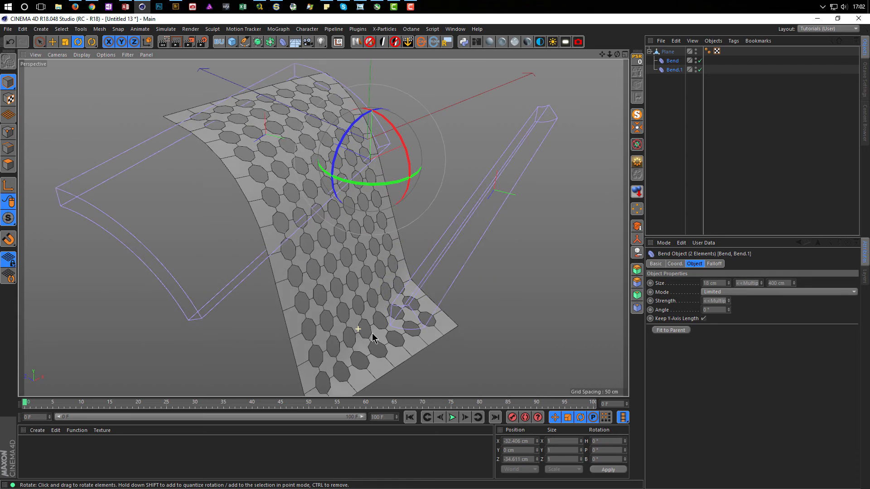
- Wrap the bent plane in a Py-Extrude Generator and set its offset to 2 cm
{"action": "left_click", "coordinate": [669, 53]}
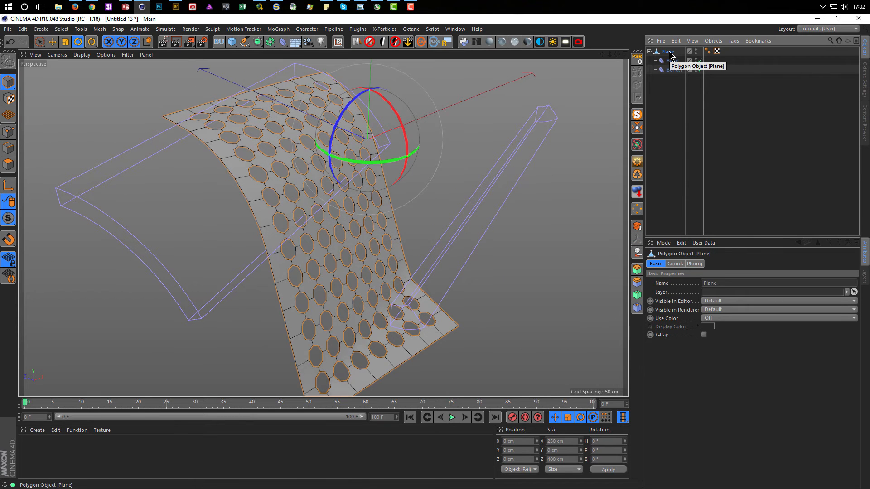
{"action": "left_click", "coordinate": [637, 270]}
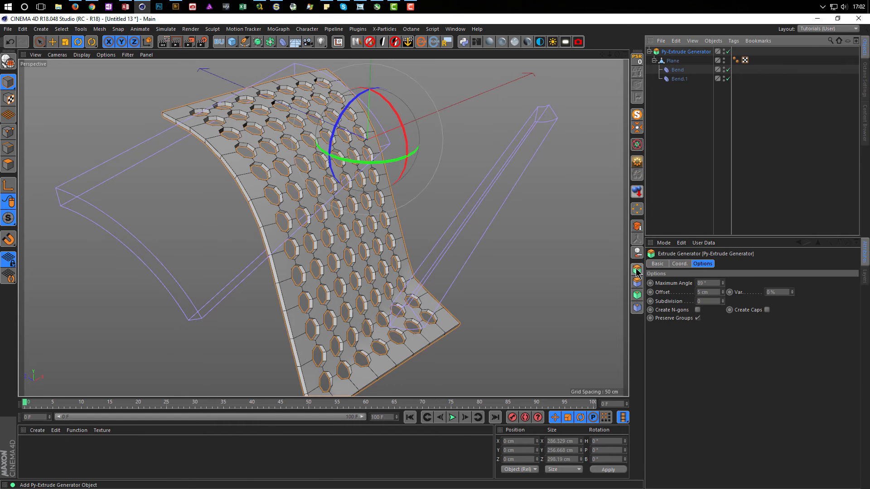
{"action": "left_click_drag", "start_coordinate": [410, 305], "coordinate": [418, 299], "text": "alt"}
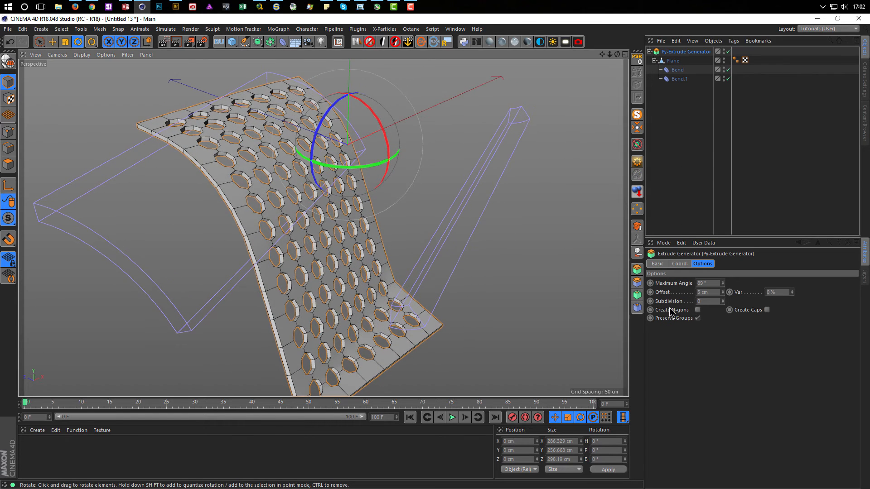
{"action": "left_click", "coordinate": [711, 294]}
{"action": "type", "text": "2"}
{"action": "key", "text": "Return"}
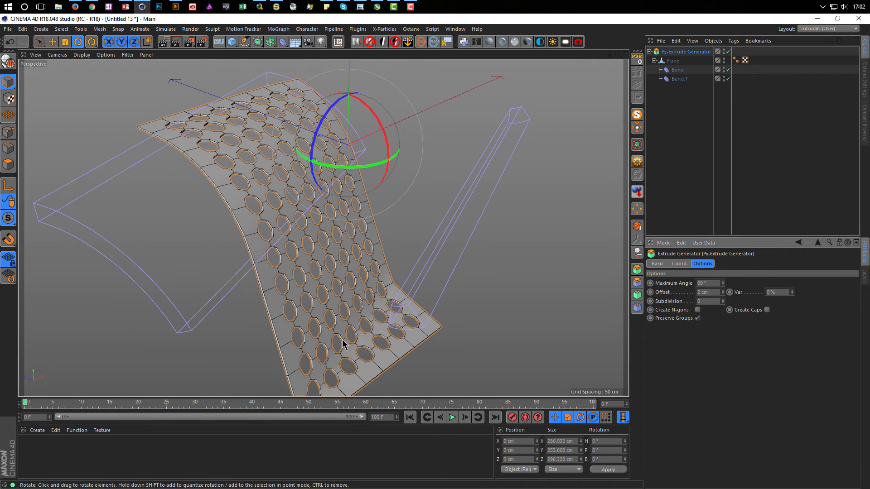
{"action": "right_click_drag", "start_coordinate": [322, 355], "coordinate": [439, 338], "text": "alt"}
{"action": "left_click_drag", "start_coordinate": [422, 333], "coordinate": [434, 338], "text": "alt"}
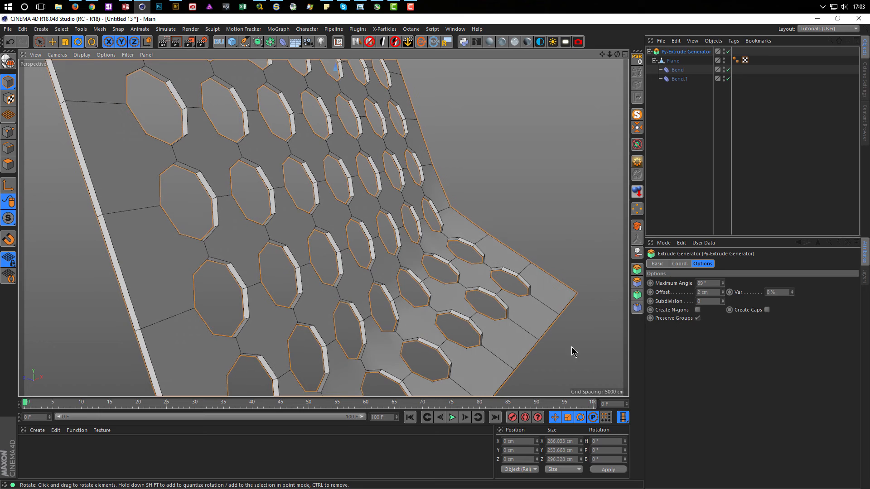
- Set the Py-Extrude Generator's subdivision to 2 and enable Create Caps
{"action": "left_click", "coordinate": [723, 300]}
{"action": "left_click", "coordinate": [724, 300]}
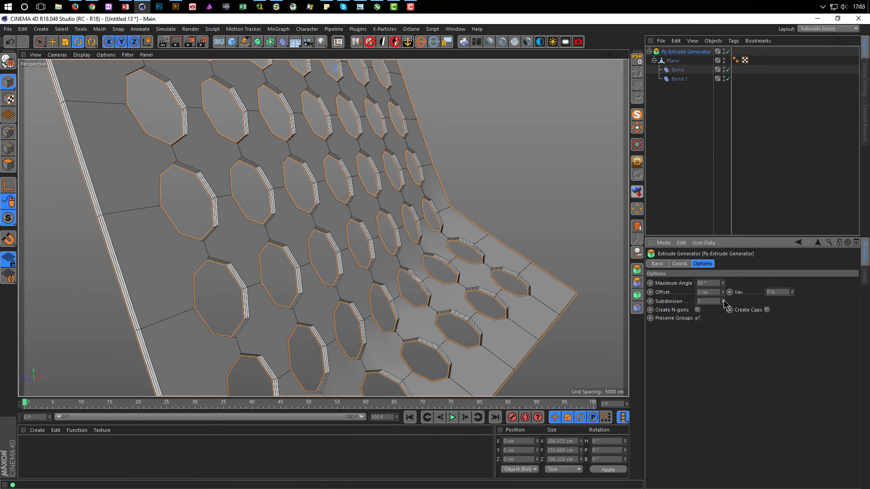
{"action": "left_click_drag", "start_coordinate": [403, 257], "coordinate": [326, 274], "text": "alt"}
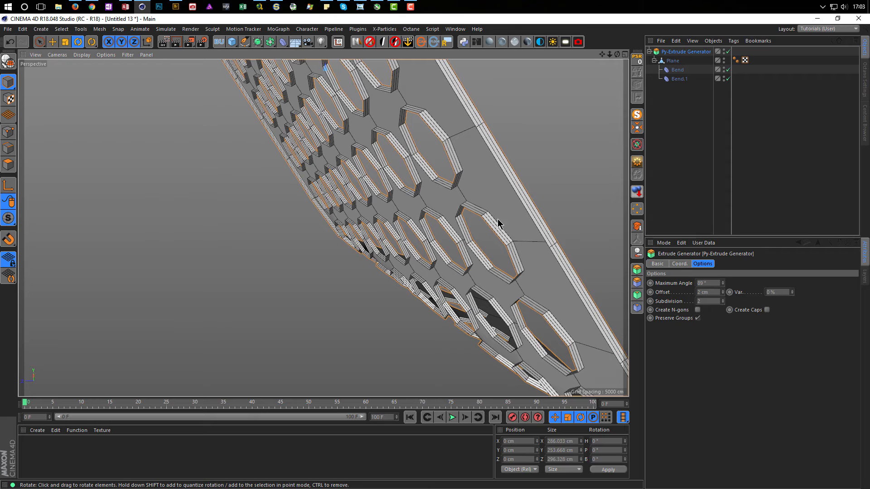
{"action": "left_click", "coordinate": [766, 310]}
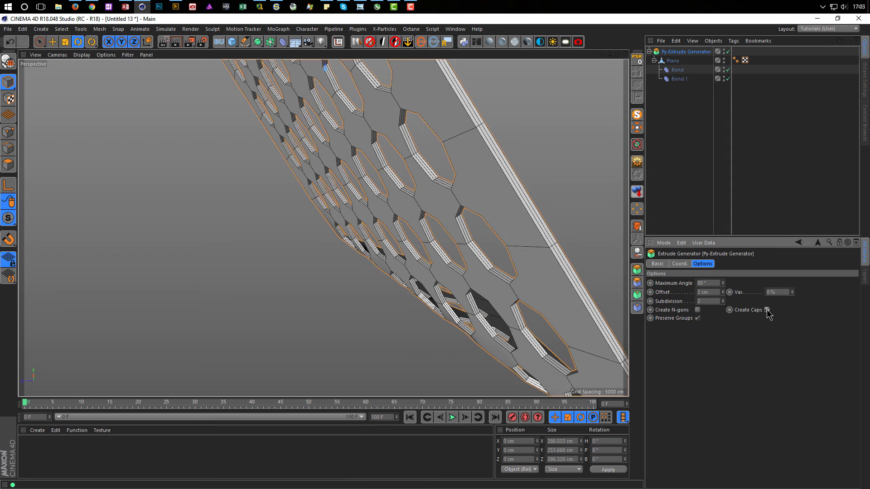
{"action": "left_click_drag", "start_coordinate": [521, 254], "coordinate": [330, 312], "text": "alt"}
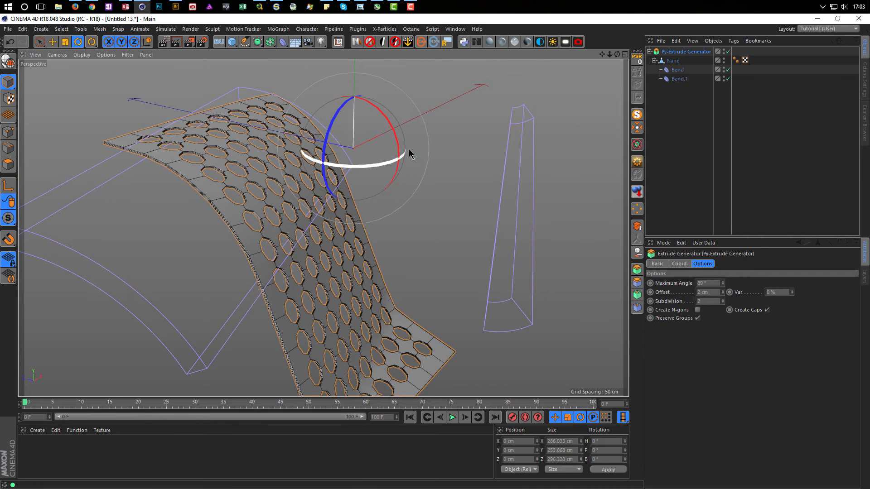
- Place the Py-Extrude Generator inside a Subdivision Surface and render the view of the perforated sheet
{"action": "left_click", "coordinate": [259, 41], "text": "alt"}
{"action": "left_click_drag", "start_coordinate": [349, 312], "coordinate": [324, 333], "text": "alt"}
{"action": "key", "text": "ctrl+r"}
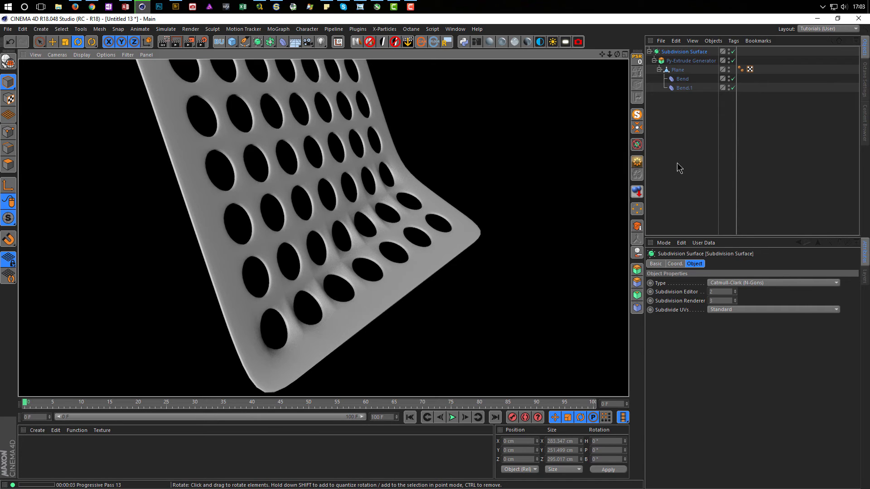
- Disable the Subdivision Surface, the Py-Extrude Generator and both Bend deformers to show the flat plane
{"action": "left_click", "coordinate": [733, 51]}
{"action": "left_click", "coordinate": [733, 61]}
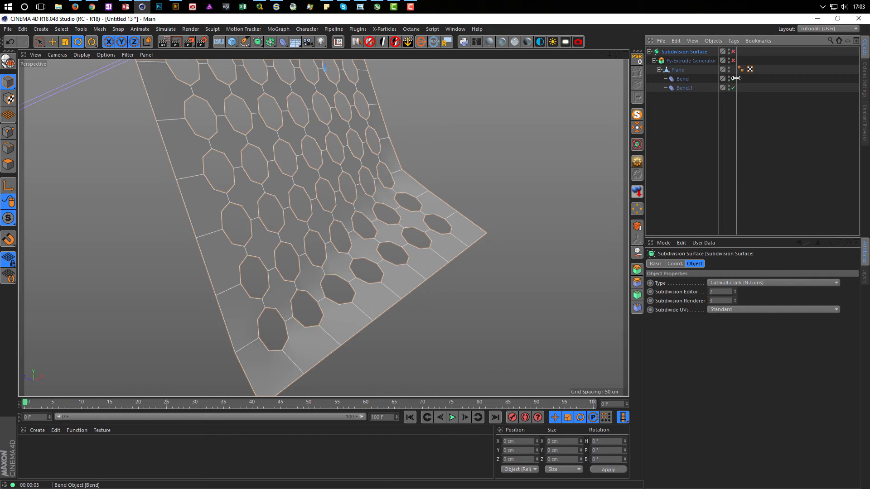
{"action": "left_click_drag", "start_coordinate": [297, 208], "coordinate": [190, 247], "text": "alt"}
{"action": "middle_click_drag", "start_coordinate": [367, 74], "coordinate": [360, 240], "text": "alt"}
{"action": "left_click_drag", "start_coordinate": [360, 240], "coordinate": [360, 235], "text": "alt"}
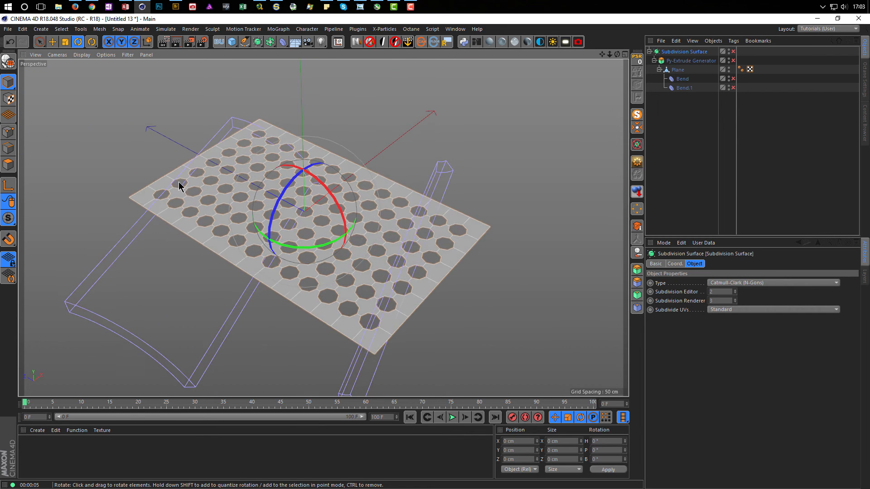
- Ring-select the plane's lengthwise edges in edge mode and connect them with new edges across the width
{"action": "left_click", "coordinate": [9, 148]}
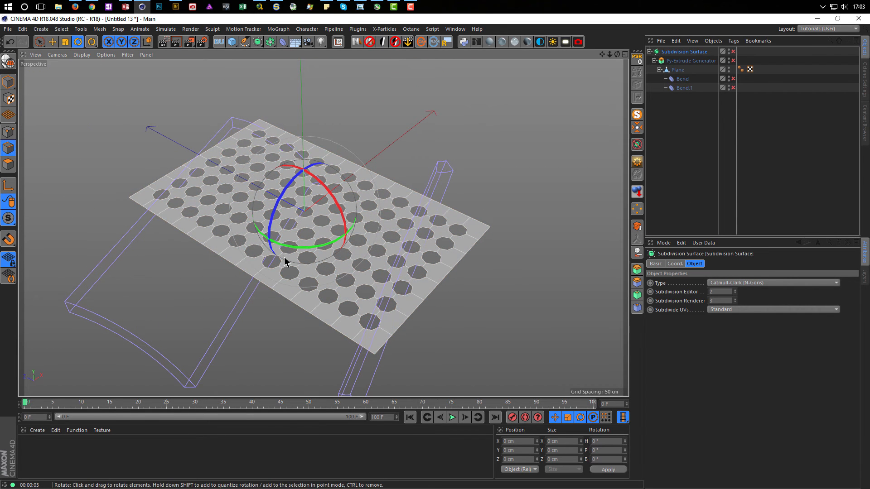
{"action": "left_click", "coordinate": [677, 69]}
{"action": "left_click_drag", "start_coordinate": [460, 301], "coordinate": [373, 284], "text": "alt"}
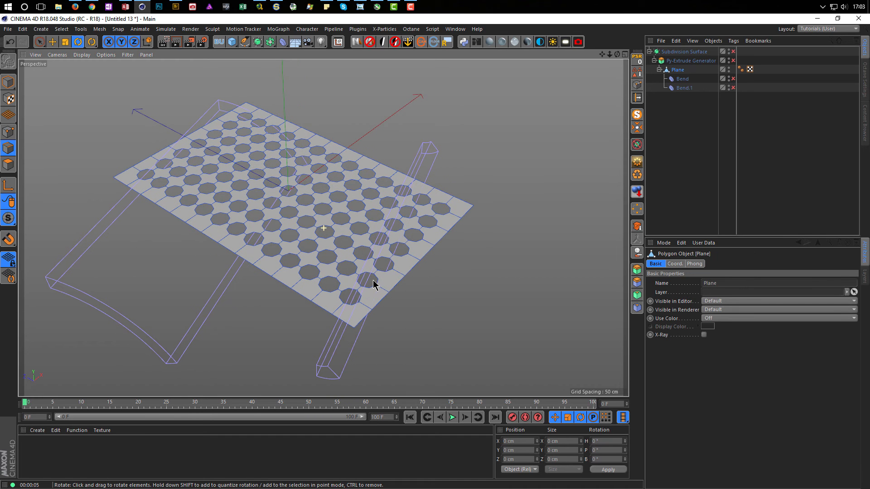
{"action": "right_click", "coordinate": [459, 301]}
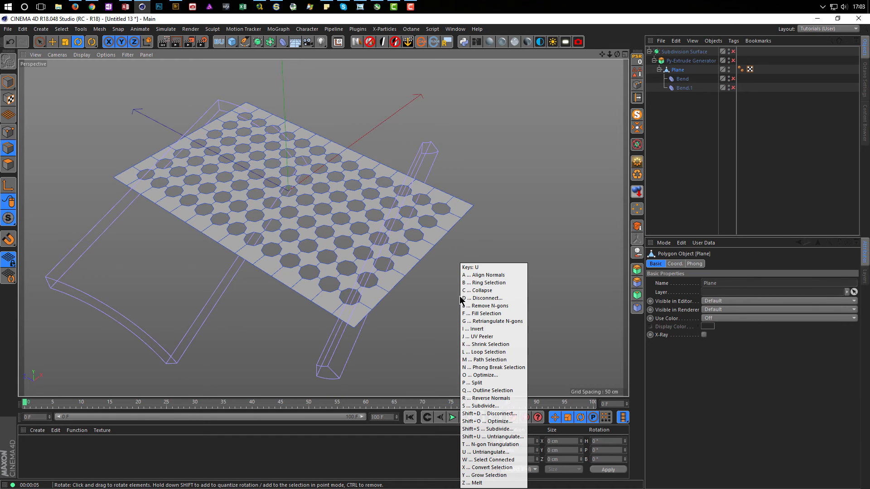
{"action": "left_click", "coordinate": [462, 297]}
{"action": "left_click_drag", "start_coordinate": [344, 323], "coordinate": [119, 181]}
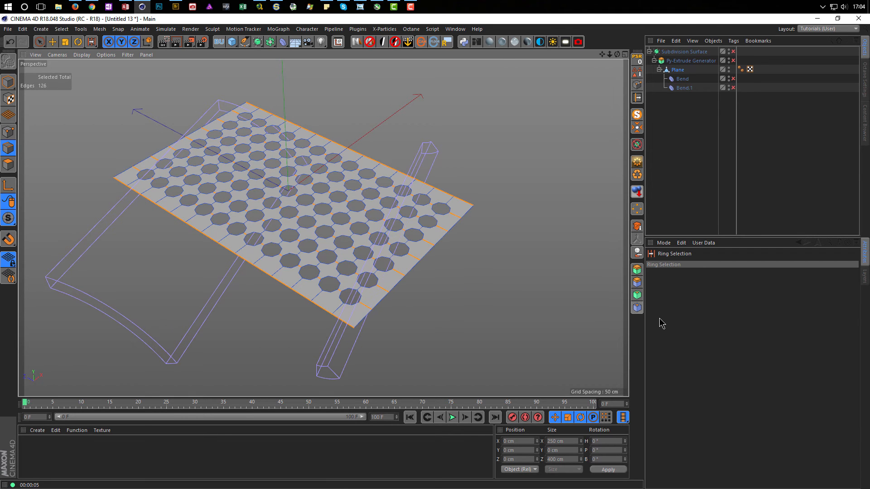
{"action": "key", "text": "m"}
{"action": "key", "text": "m"}
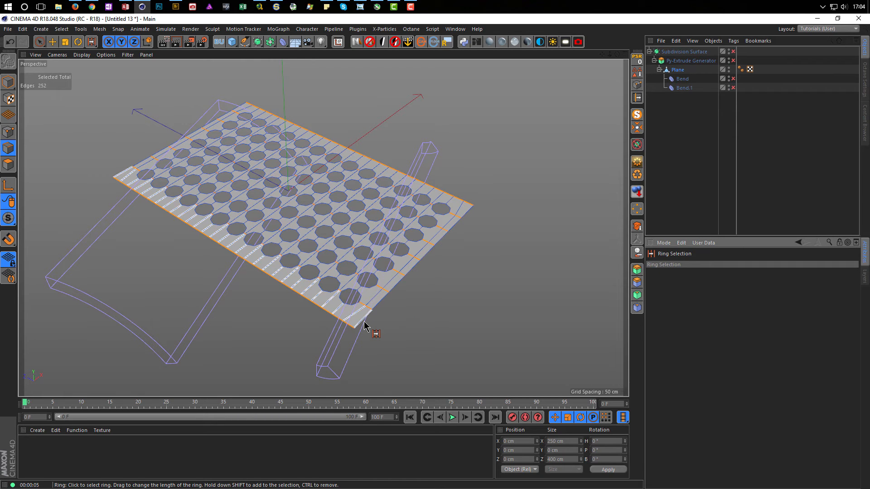
- Ring-select the plane's crosswise edges and connect them with new edges along its length
{"action": "mouse_move", "coordinate": [365, 326]}
{"action": "left_mouse_down"}
{"action": "mouse_move", "coordinate": [466, 218]}
{"action": "mouse_move", "coordinate": [555, 277]}
{"action": "left_mouse_up"}
{"action": "key", "text": "m"}
{"action": "key", "text": "m"}
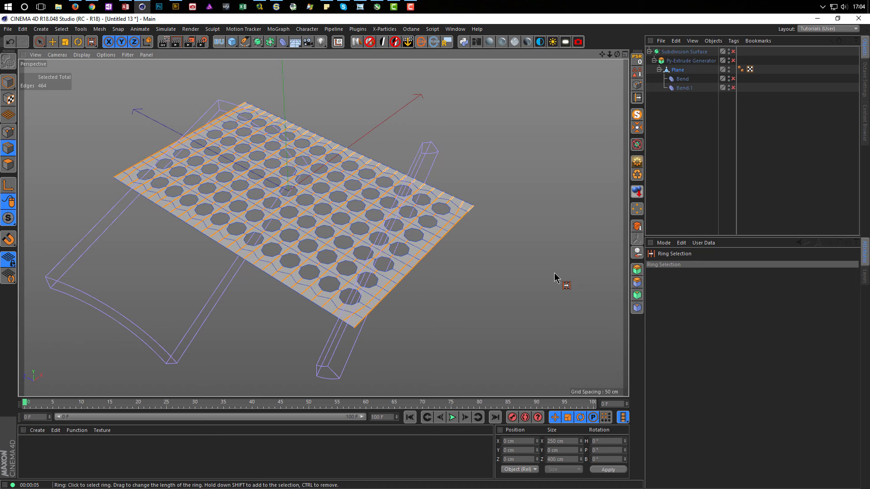
- Return to model mode, re-enable both Bend deformers, the Subdivision Surface and the Py-Extrude Generator, and inspect the hole rims up close
{"action": "left_click", "coordinate": [8, 82]}
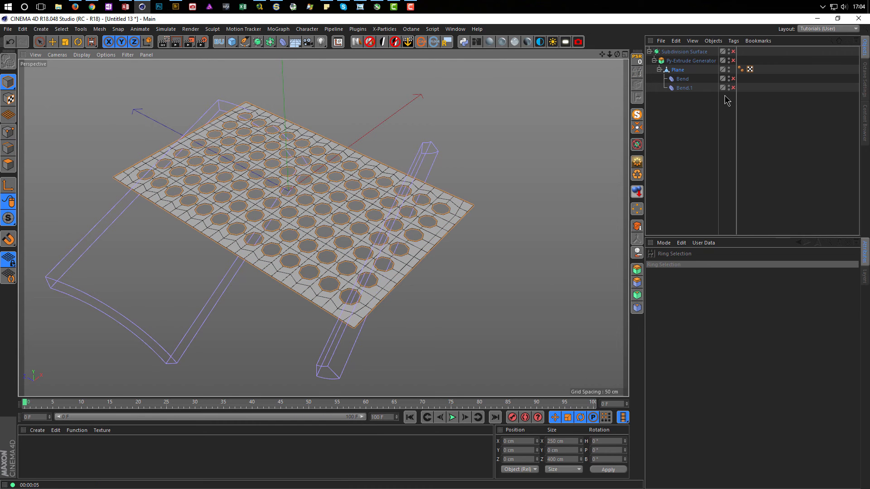
{"action": "left_click", "coordinate": [733, 79]}
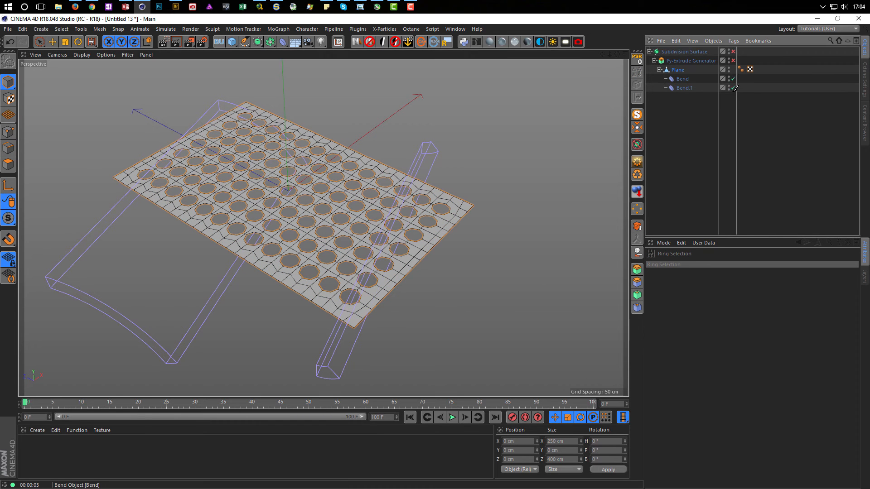
{"action": "left_click", "coordinate": [733, 88]}
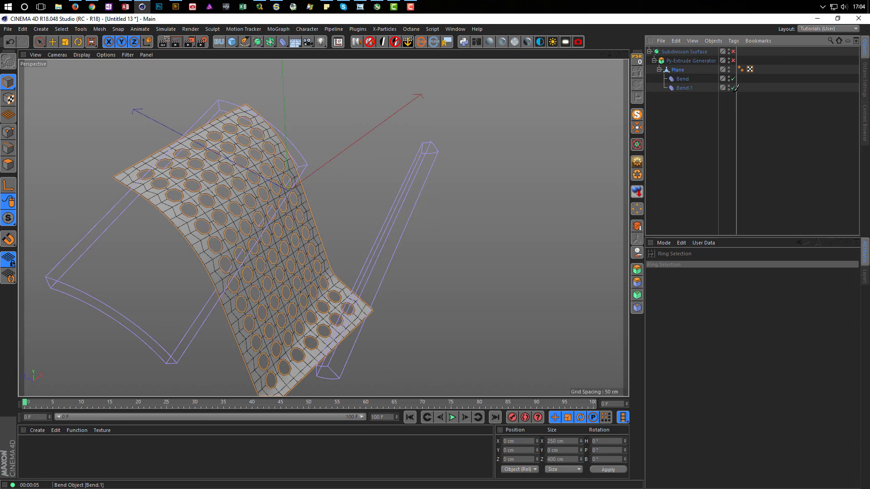
{"action": "left_click", "coordinate": [732, 52]}
{"action": "left_click", "coordinate": [732, 61]}
{"action": "scroll", "coordinate": [322, 255], "scroll_direction": "up", "scroll_amount": 10}
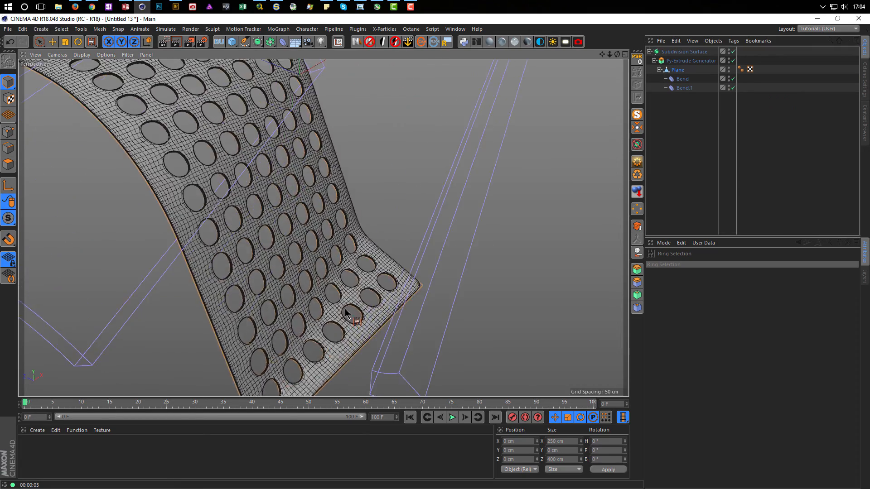
{"action": "left_click_drag", "start_coordinate": [405, 245], "coordinate": [376, 279], "text": "alt"}
{"action": "scroll", "coordinate": [376, 279], "scroll_direction": "up", "scroll_amount": 10}
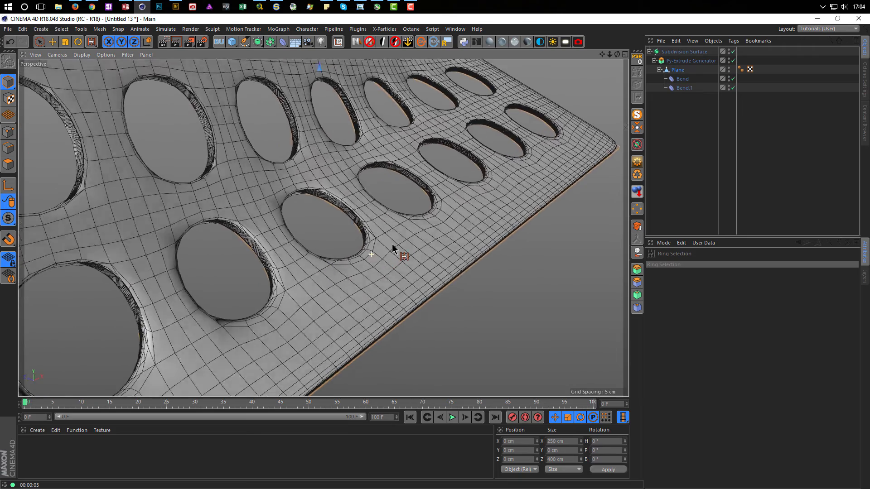
{"action": "scroll", "coordinate": [363, 190], "scroll_direction": "up", "scroll_amount": 8}
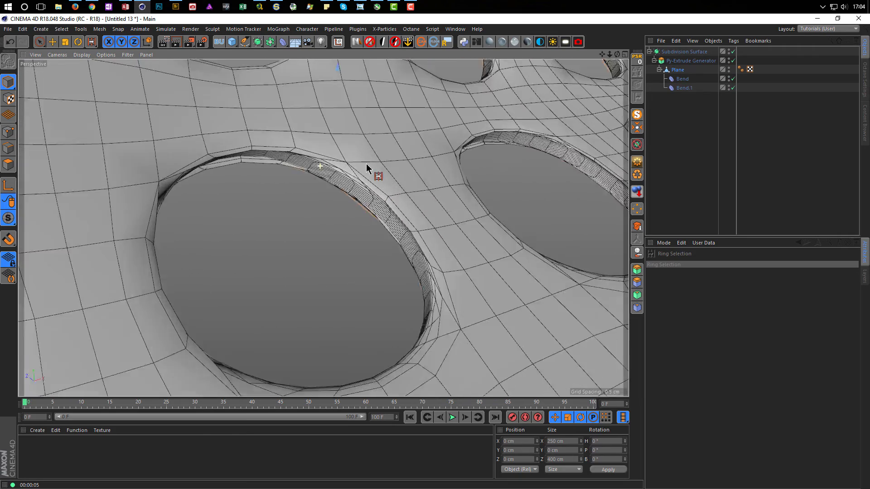
{"action": "left_click_drag", "start_coordinate": [310, 206], "coordinate": [289, 173], "text": "alt"}
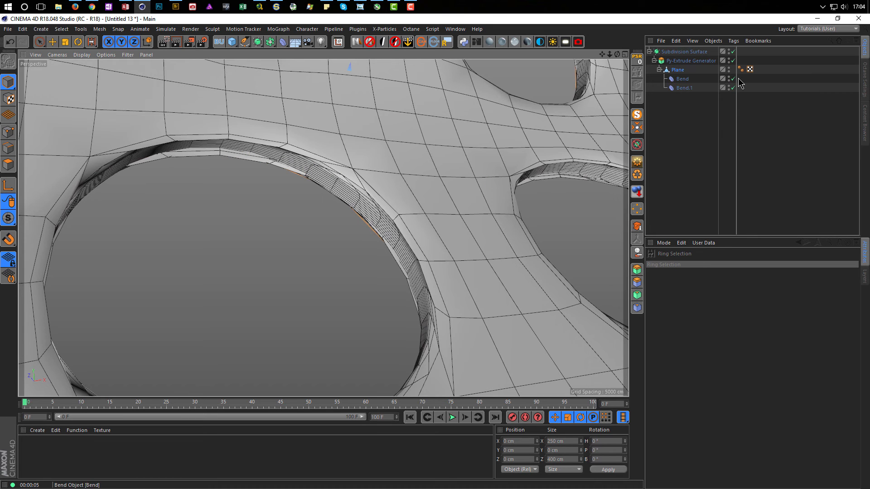
- Disable the Subdivision Surface and the Py-Extrude Generator again to expose the bent plane's base mesh
{"action": "left_click", "coordinate": [709, 61]}
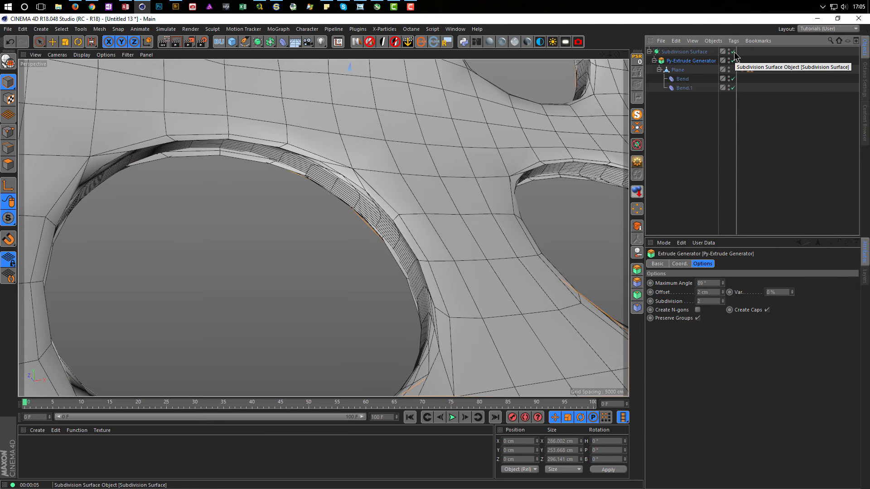
{"action": "left_click", "coordinate": [733, 51]}
{"action": "scroll", "coordinate": [398, 184], "scroll_direction": "down", "scroll_amount": 5}
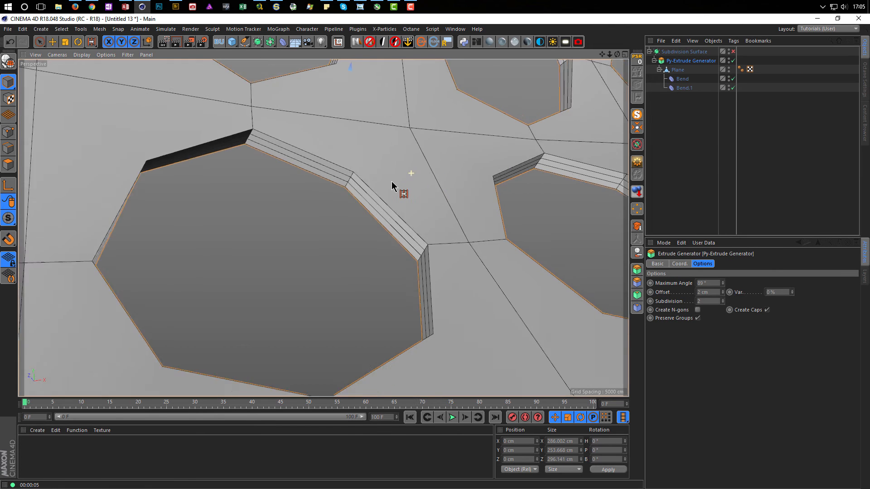
{"action": "left_click_drag", "start_coordinate": [381, 196], "coordinate": [356, 199], "text": "alt"}
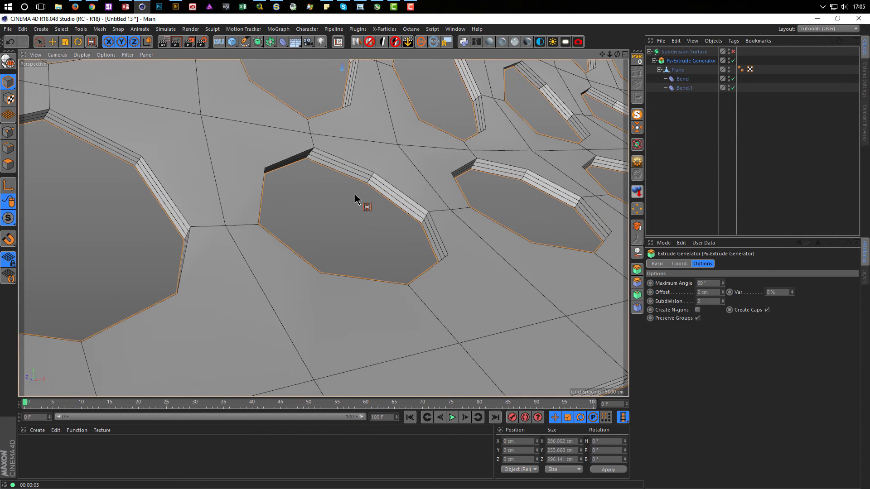
{"action": "left_click_drag", "start_coordinate": [355, 199], "coordinate": [372, 251], "text": "alt"}
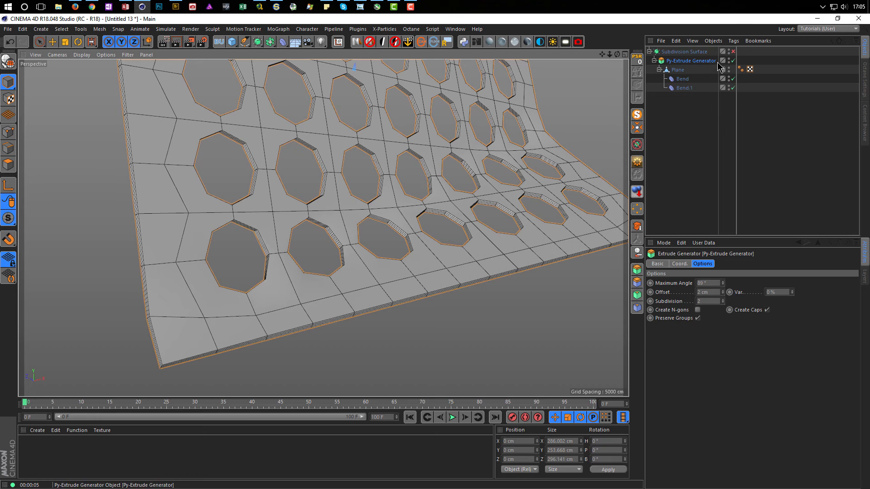
{"action": "left_click", "coordinate": [733, 52]}
{"action": "left_click", "coordinate": [734, 60]}
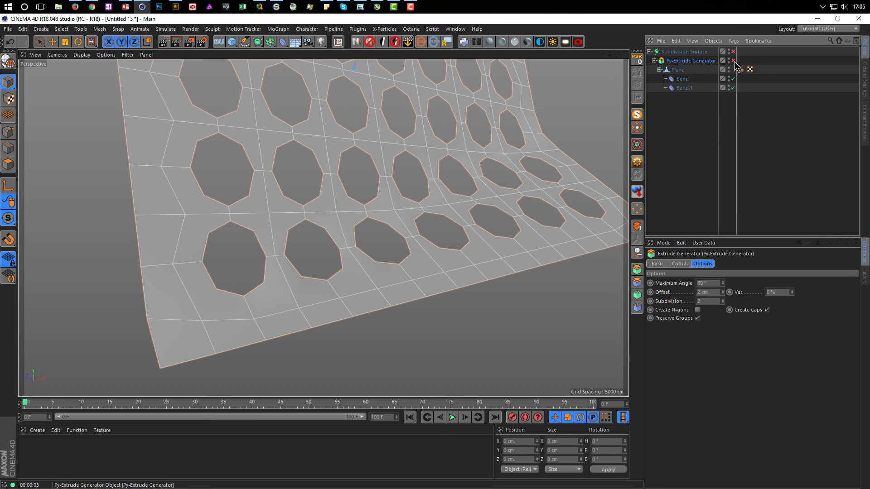
- Disable both Bend deformers to flatten the perforated plane and bring its base mesh into view
{"action": "left_click", "coordinate": [733, 79]}
{"action": "left_click", "coordinate": [732, 88]}
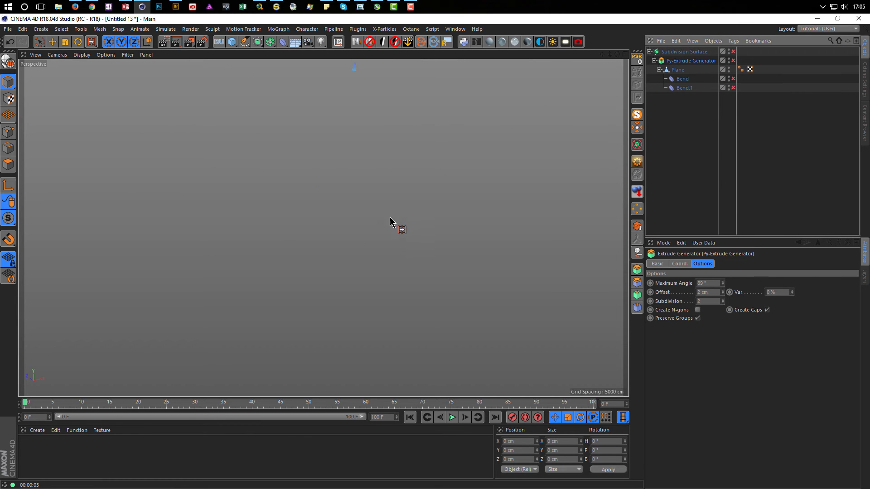
{"action": "scroll", "coordinate": [340, 229], "scroll_direction": "down", "scroll_amount": 5}
{"action": "left_click_drag", "start_coordinate": [398, 101], "coordinate": [329, 231], "text": "alt"}
{"action": "right_click_drag", "start_coordinate": [356, 285], "coordinate": [398, 266], "text": "alt"}
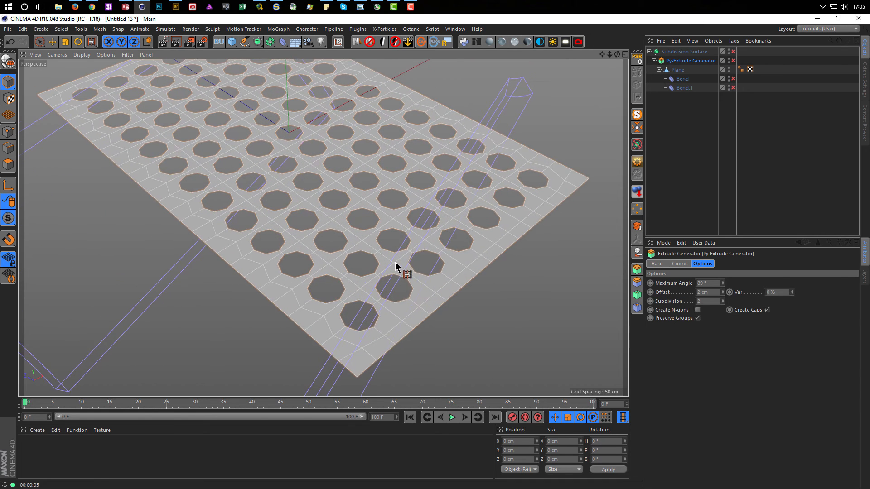
{"action": "middle_click_drag", "start_coordinate": [398, 266], "coordinate": [371, 236], "text": "alt"}
{"action": "left_click_drag", "start_coordinate": [371, 237], "coordinate": [360, 225], "text": "alt"}
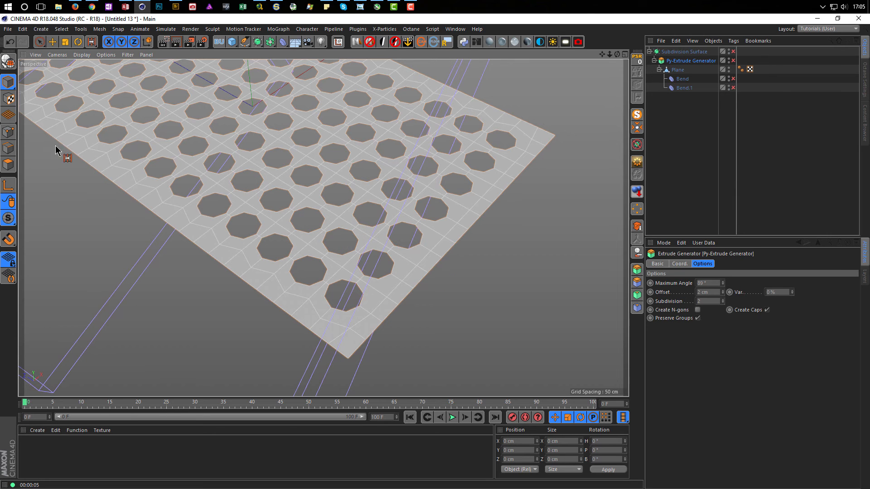
- Activate ring selection on the plane in polygon mode and temporarily show the N-gon lines to examine the mesh's hidden edges
{"action": "left_click", "coordinate": [9, 165]}
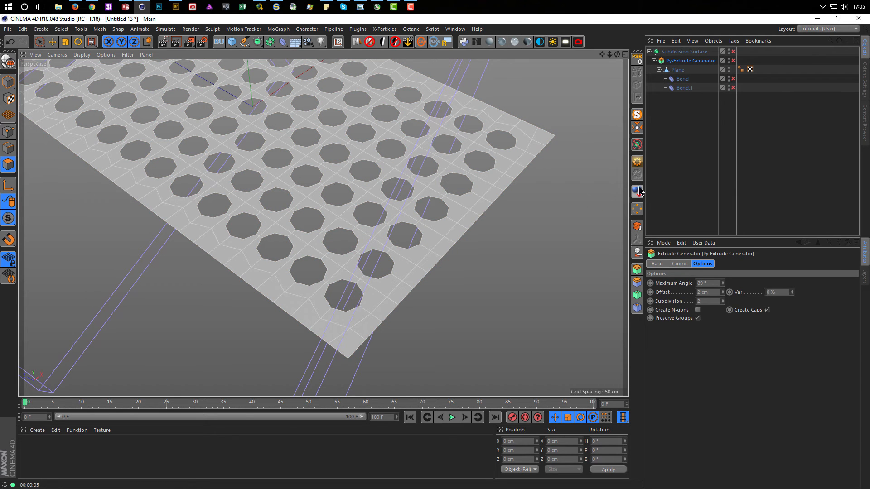
{"action": "left_click", "coordinate": [678, 69]}
{"action": "key", "text": "u"}
{"action": "key", "text": "b"}
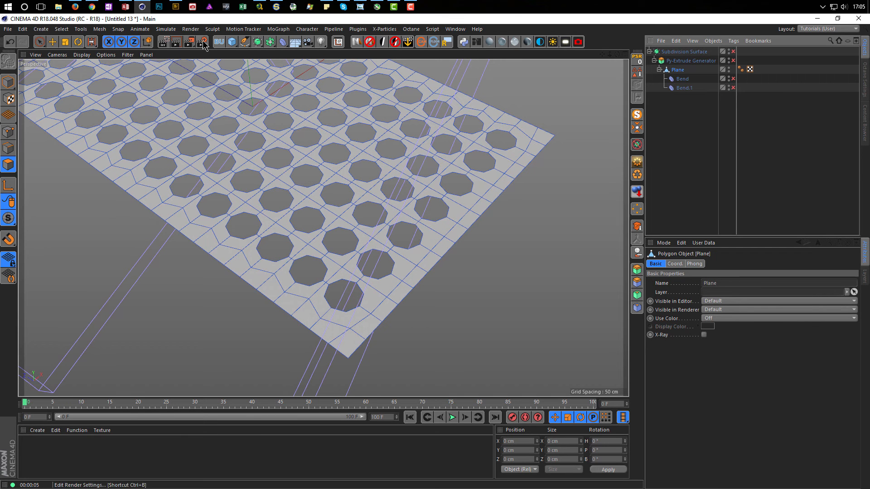
{"action": "left_click", "coordinate": [127, 55]}
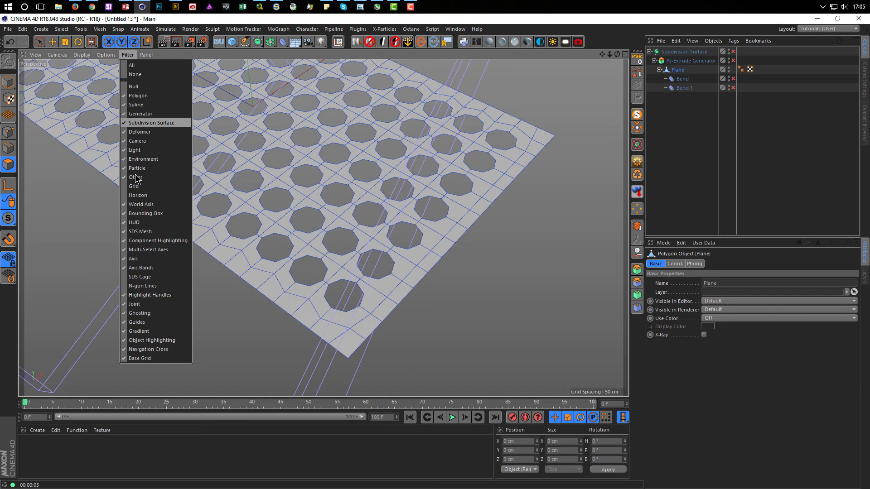
{"action": "left_click", "coordinate": [139, 286]}
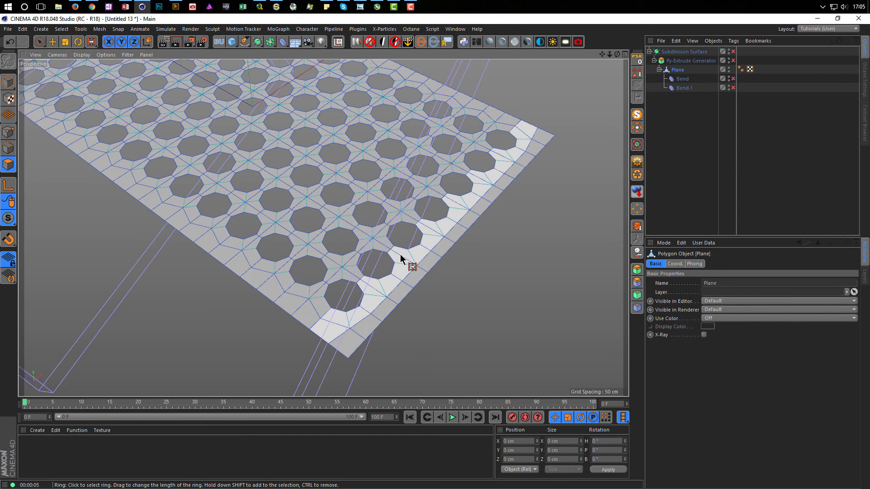
{"action": "left_click", "coordinate": [128, 55]}
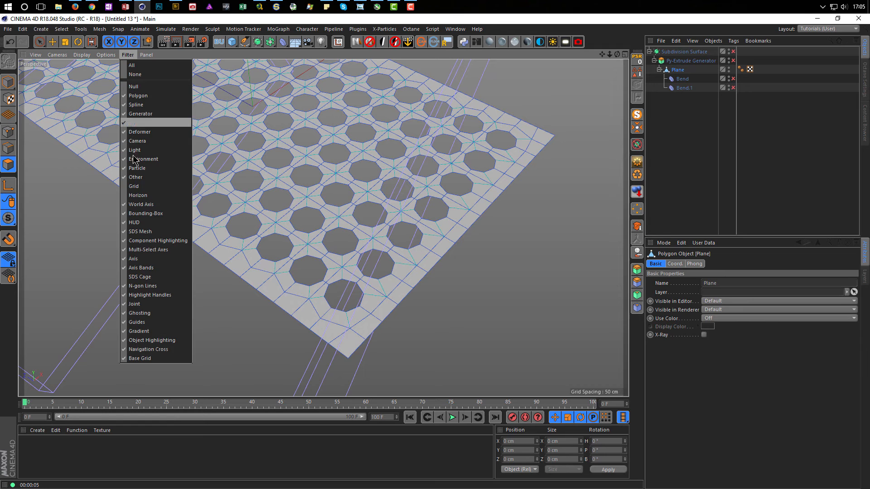
{"action": "left_click", "coordinate": [150, 285]}
- Remove the N-gons from the plane's mesh and return to model mode
{"action": "right_click", "coordinate": [555, 248]}
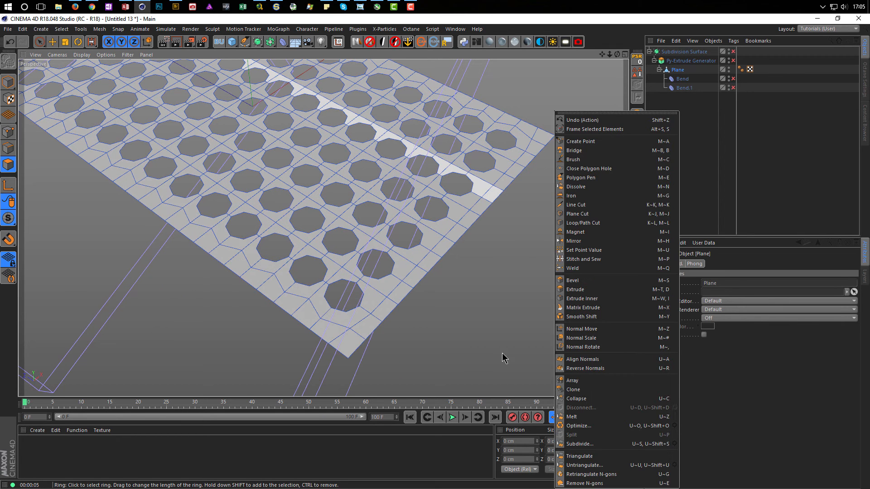
{"action": "left_click", "coordinate": [584, 484]}
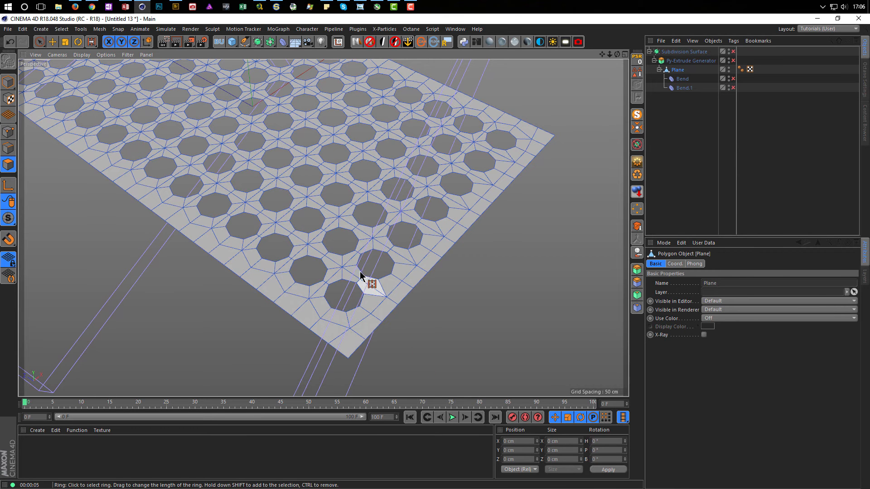
{"action": "left_click", "coordinate": [8, 82]}
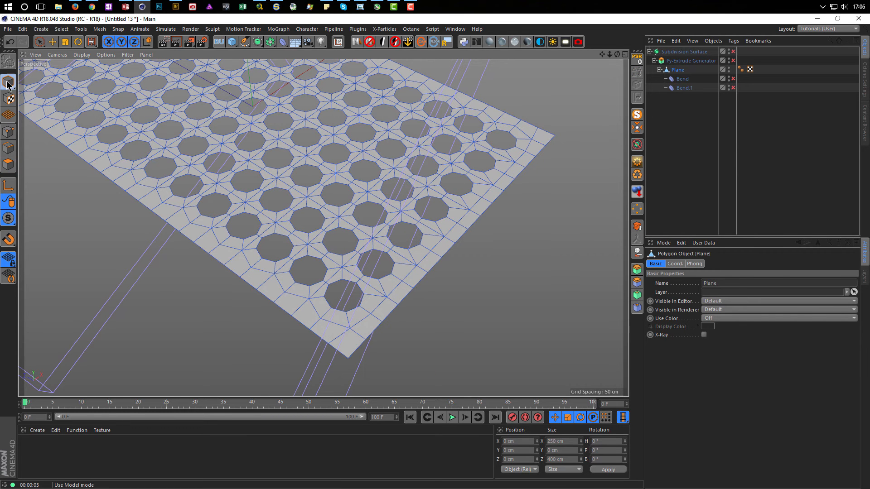
- Re-enable both Bend deformers, the Py-Extrude Generator and the Subdivision Surface, and inspect the smoothed hole rims up close
{"action": "left_click", "coordinate": [732, 79]}
{"action": "left_click", "coordinate": [732, 87]}
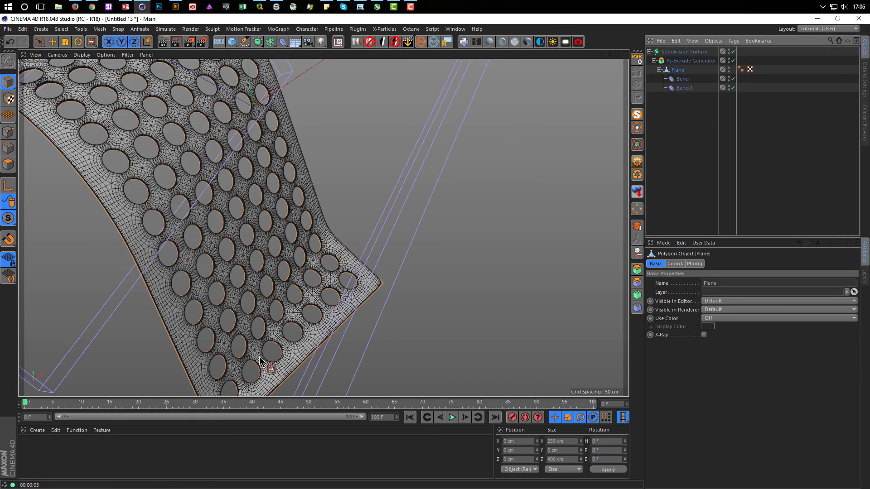
{"action": "scroll", "coordinate": [379, 332], "scroll_direction": "up", "scroll_amount": 6}
{"action": "left_click_drag", "start_coordinate": [355, 228], "coordinate": [356, 249], "text": "alt"}
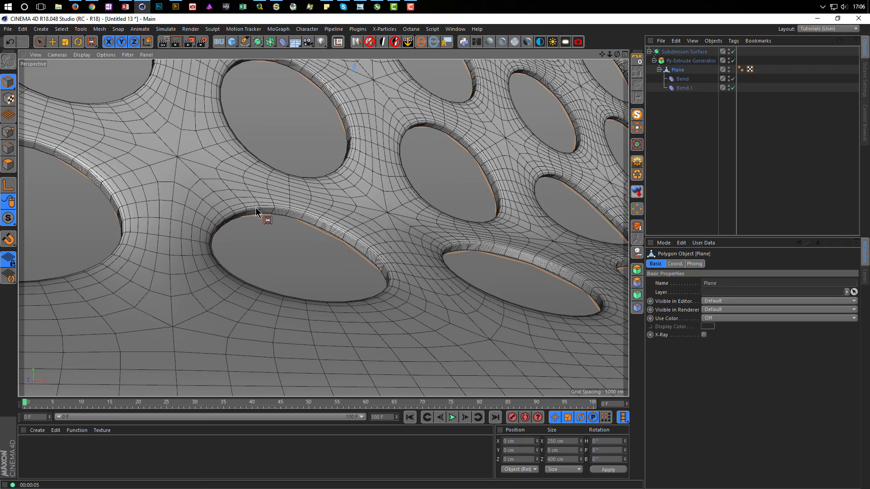
{"action": "scroll", "coordinate": [286, 228], "scroll_direction": "down", "scroll_amount": 4}
{"action": "scroll", "coordinate": [252, 213], "scroll_direction": "down", "scroll_amount": 8}
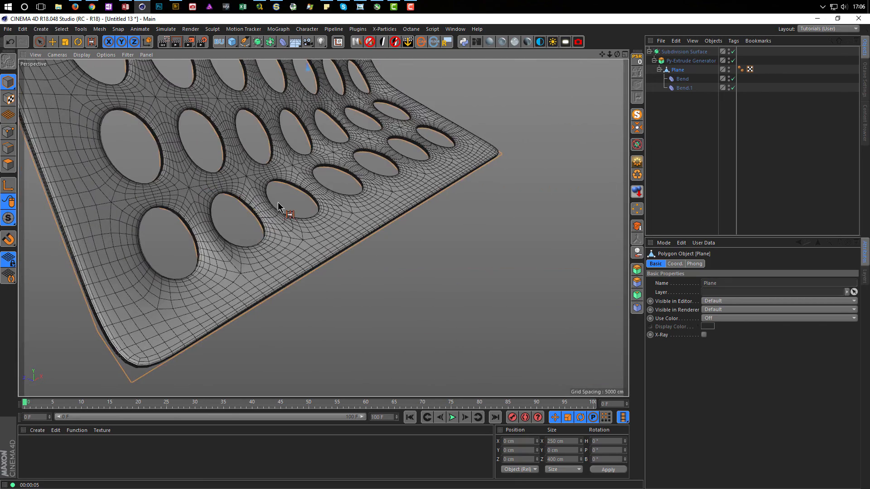
- Switch the viewport's line display to isoparms and view the whole bent ear
{"action": "mouse_move", "coordinate": [235, 209]}
{"action": "left_mouse_down", "text": "alt"}
{"action": "mouse_move", "coordinate": [353, 300]}
{"action": "mouse_move", "coordinate": [331, 272]}
{"action": "mouse_move", "coordinate": [339, 301]}
{"action": "mouse_move", "coordinate": [357, 267]}
{"action": "mouse_move", "coordinate": [346, 266]}
{"action": "mouse_move", "coordinate": [406, 292]}
{"action": "mouse_move", "coordinate": [397, 285]}
{"action": "left_mouse_up", "text": "alt"}
{"action": "key", "text": "n"}
{"action": "left_click", "coordinate": [360, 280]}
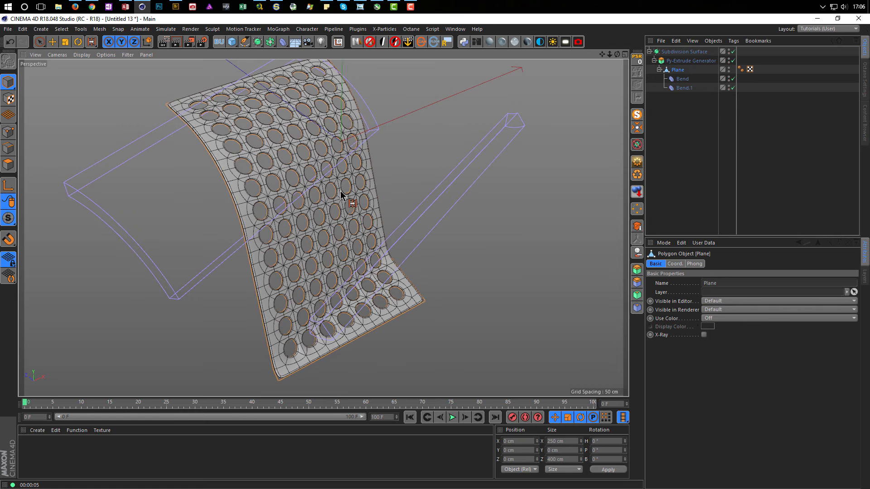
{"action": "left_click_drag", "start_coordinate": [341, 194], "coordinate": [357, 194], "text": "alt"}
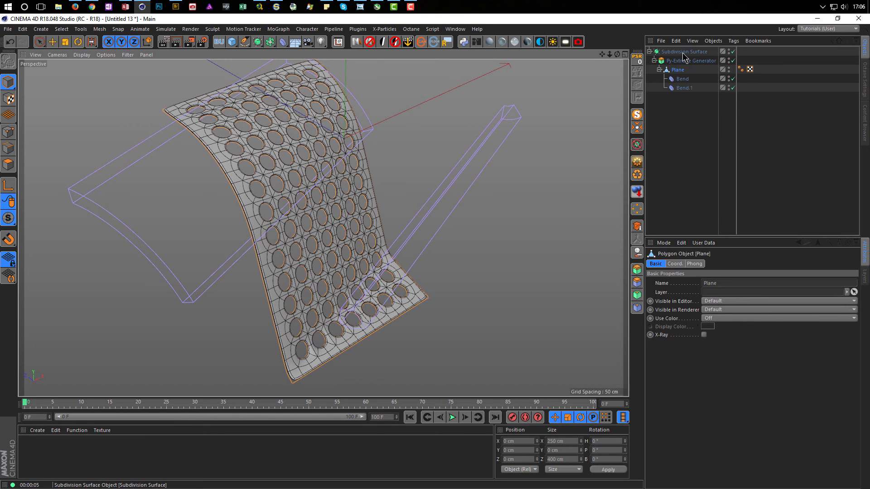
- Take the Py-Extrude Generator with its plane out of the Subdivision Surface and rename it Ear
{"action": "left_click", "coordinate": [654, 60]}
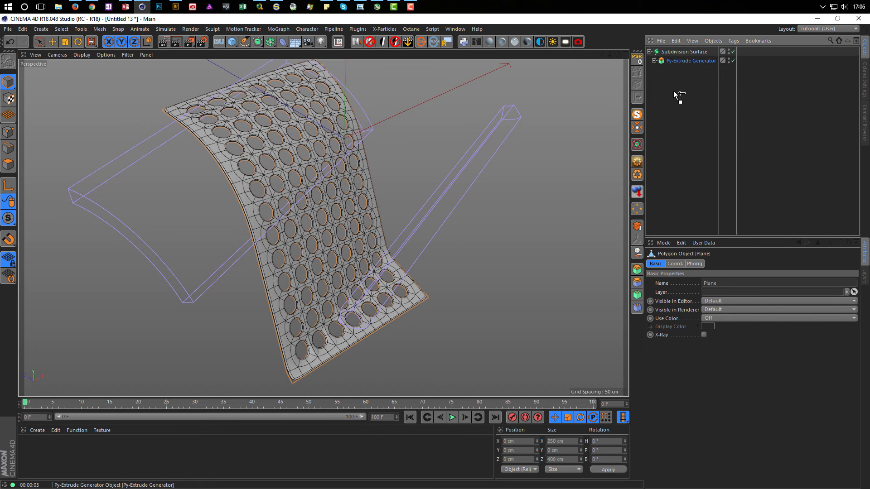
{"action": "left_click", "coordinate": [680, 63]}
{"action": "double_click", "coordinate": [681, 62]}
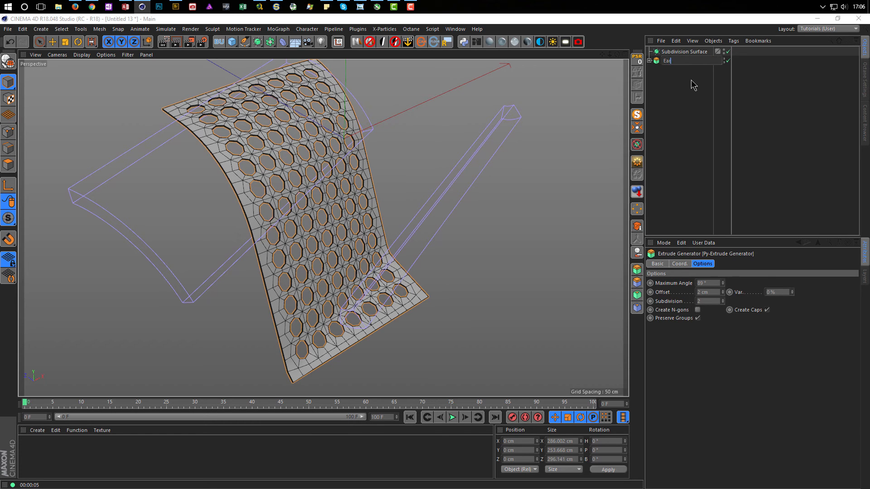
{"action": "key", "text": "Return"}
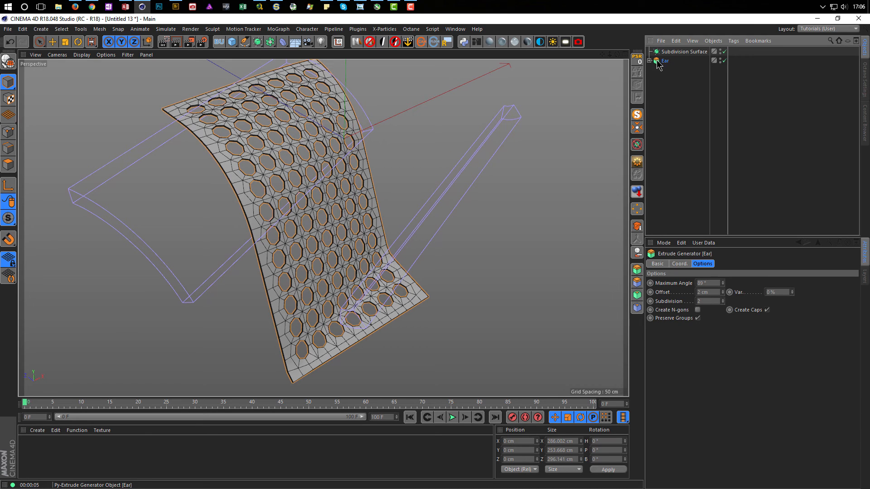
- Copy the Ear object, switch to the SP_Puppy_Part_2.c4d project and paste it in
{"action": "key", "text": "v"}
{"action": "mouse_move", "coordinate": [533, 124]}
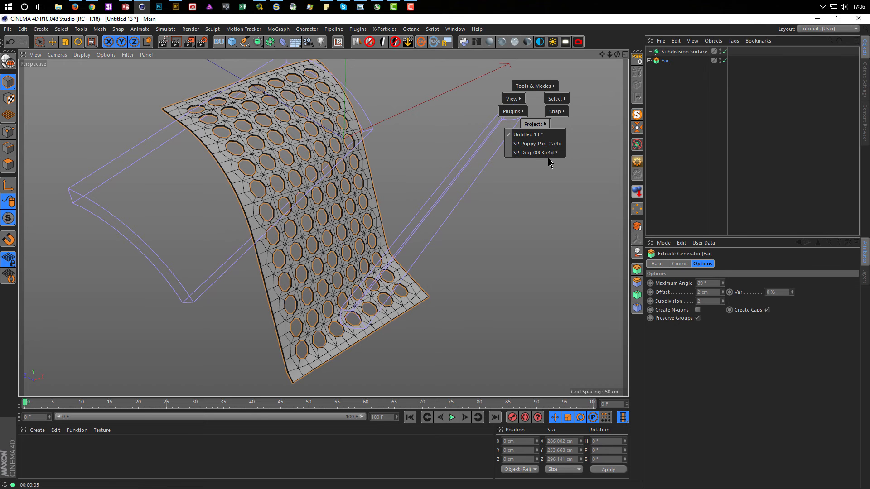
{"action": "left_click", "coordinate": [540, 143]}
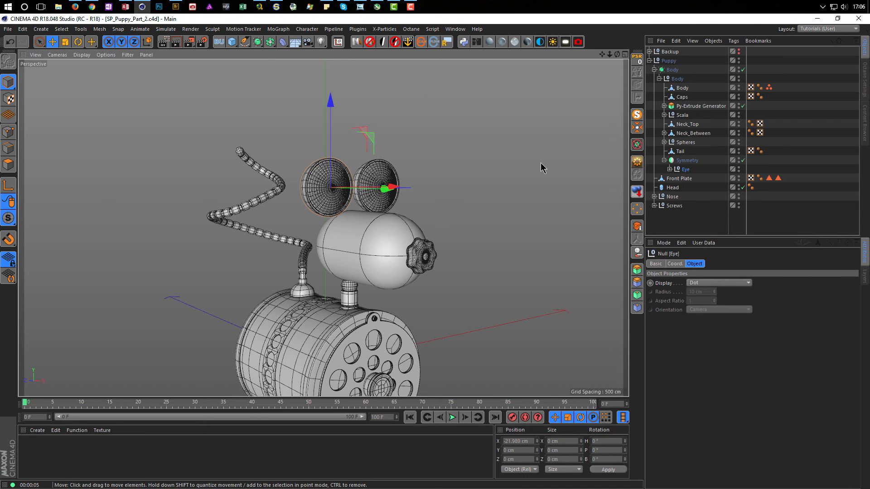
{"action": "key", "text": "ctrl+v"}
{"action": "right_click_drag", "start_coordinate": [361, 253], "coordinate": [297, 254], "text": "alt"}
{"action": "middle_click_drag", "start_coordinate": [296, 254], "coordinate": [294, 172], "text": "alt"}
{"action": "mouse_move", "coordinate": [294, 173]}
{"action": "left_mouse_down", "text": "alt"}
{"action": "mouse_move", "coordinate": [262, 161]}
{"action": "mouse_move", "coordinate": [277, 167]}
{"action": "left_mouse_up", "text": "alt"}
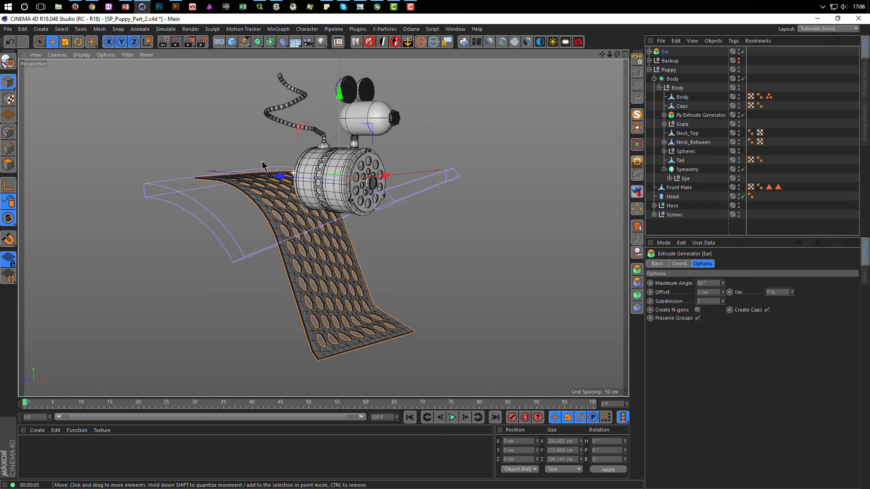
{"action": "middle_click_drag", "start_coordinate": [285, 193], "coordinate": [280, 212], "text": "alt"}
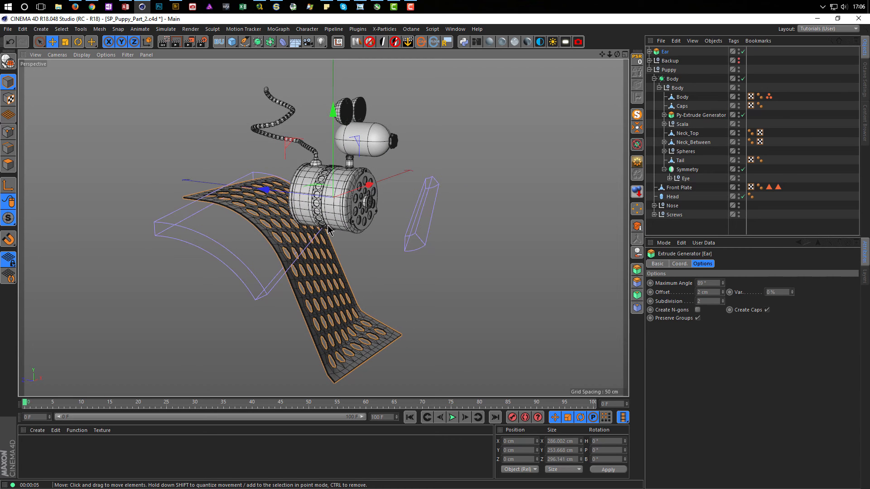
- Select the Plane inside Ear and scale it down uniformly to about 80.5 by 128.8 cm
{"action": "left_click", "coordinate": [649, 51]}
{"action": "left_click", "coordinate": [672, 61]}
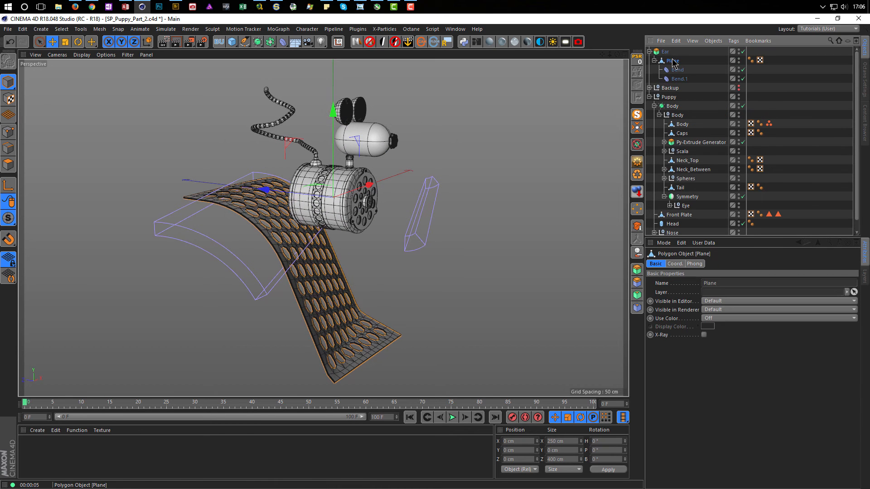
{"action": "left_click", "coordinate": [54, 43]}
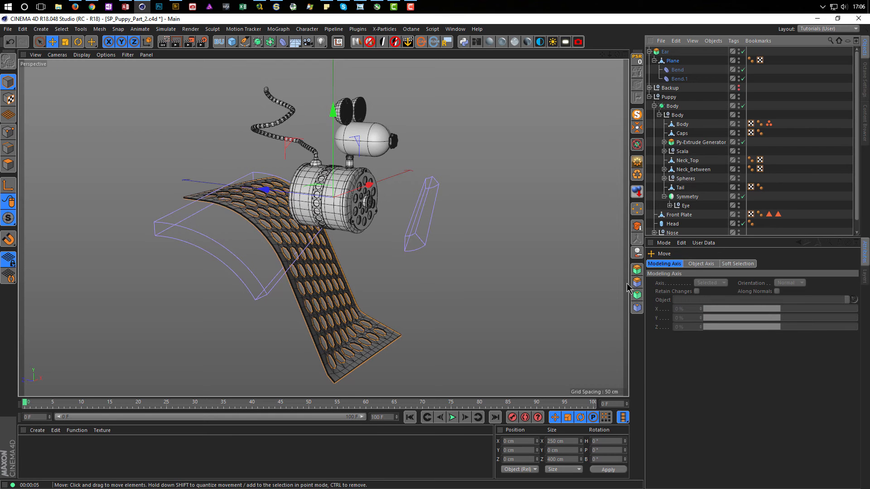
{"action": "left_click_drag", "start_coordinate": [321, 242], "coordinate": [312, 238], "text": "alt"}
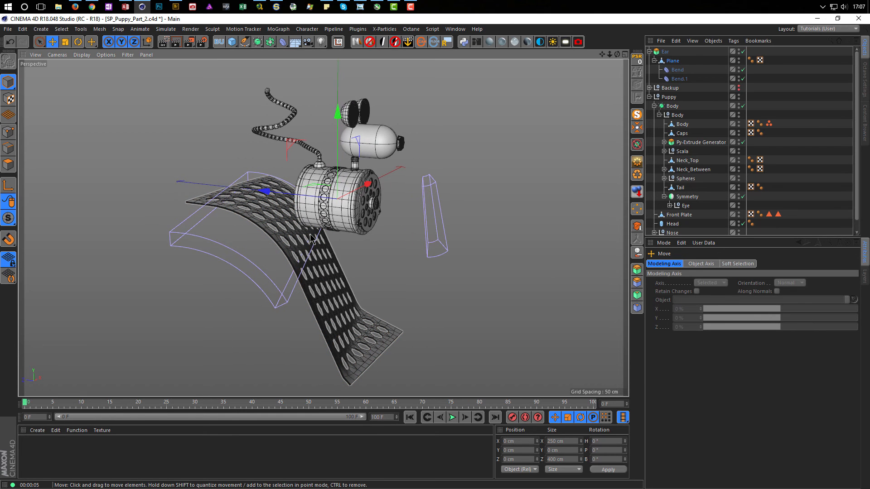
{"action": "left_click", "coordinate": [329, 236]}
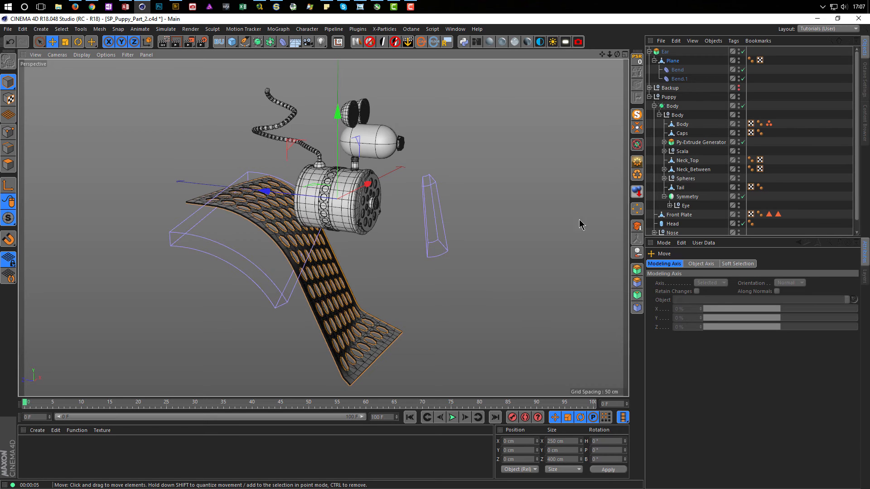
{"action": "left_click", "coordinate": [665, 52]}
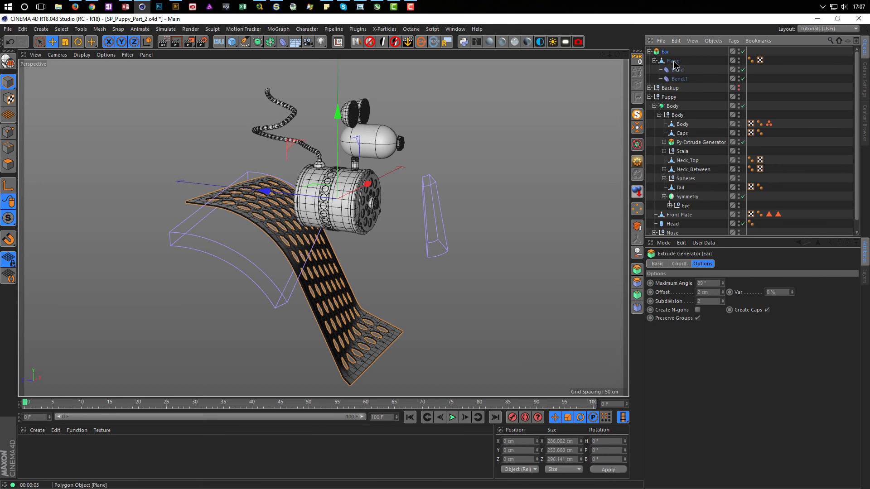
{"action": "left_click", "coordinate": [673, 61]}
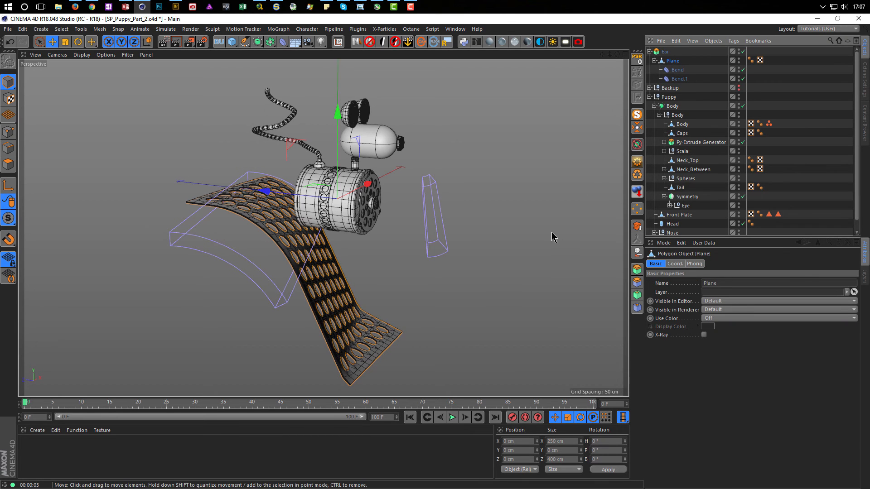
{"action": "key", "text": "t"}
{"action": "left_click_drag", "start_coordinate": [521, 255], "coordinate": [442, 237]}
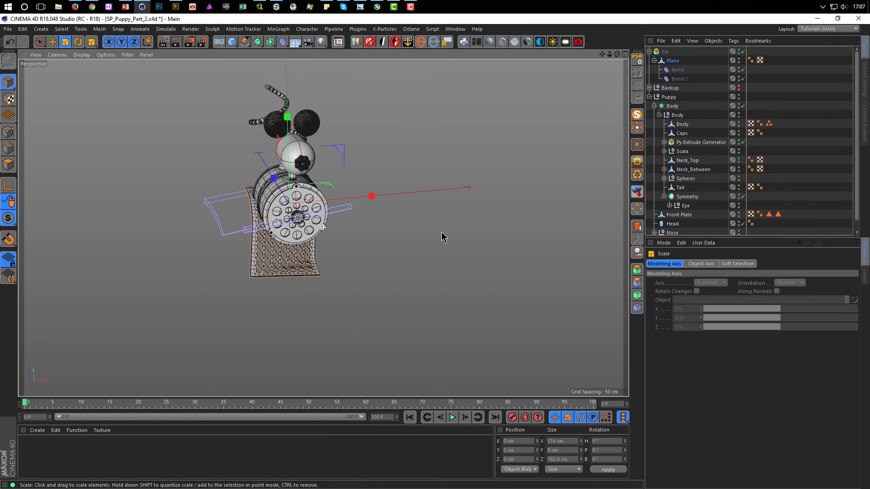
{"action": "left_click_drag", "start_coordinate": [398, 258], "coordinate": [282, 271]}
- Move the ear's Plane up along Y to about 222.3 cm, above the puppy's head
{"action": "key", "text": "e"}
{"action": "left_click_drag", "start_coordinate": [288, 125], "coordinate": [290, 59]}
{"action": "middle_click_drag", "start_coordinate": [294, 188], "coordinate": [324, 355], "text": "alt"}
{"action": "right_click_drag", "start_coordinate": [324, 355], "coordinate": [348, 254], "text": "alt"}
{"action": "middle_click_drag", "start_coordinate": [348, 261], "coordinate": [333, 326], "text": "alt"}
{"action": "left_click_drag", "start_coordinate": [333, 327], "coordinate": [446, 341], "text": "alt"}
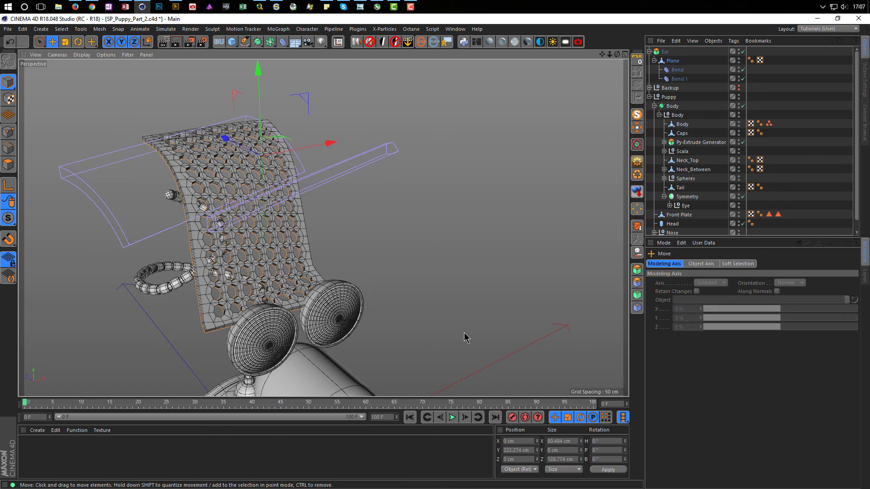
- Scale the ear's Plane down further to about 57.3 by 91.7 cm
{"action": "key", "text": "t"}
{"action": "left_click_drag", "start_coordinate": [460, 334], "coordinate": [360, 365]}
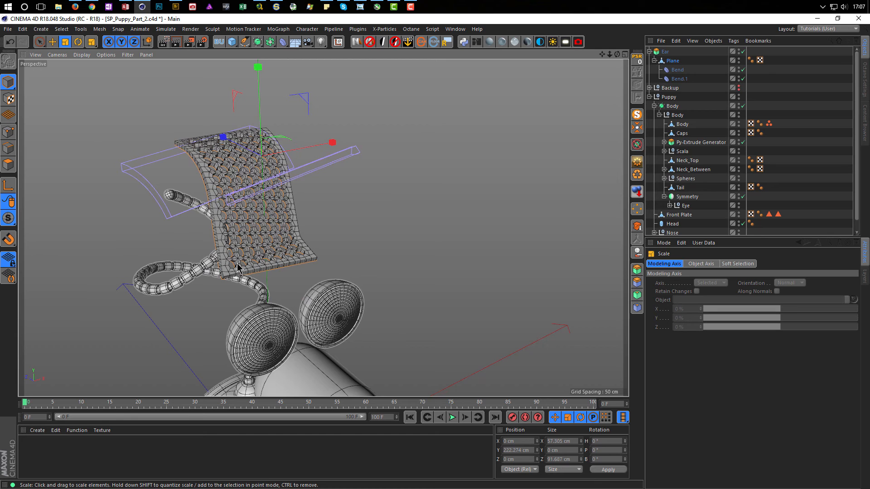
{"action": "scroll", "coordinate": [238, 267], "scroll_direction": "up", "scroll_amount": 3}
- Reduce the Ear generator's extrusion offset to 0.6 cm
{"action": "left_click", "coordinate": [665, 52]}
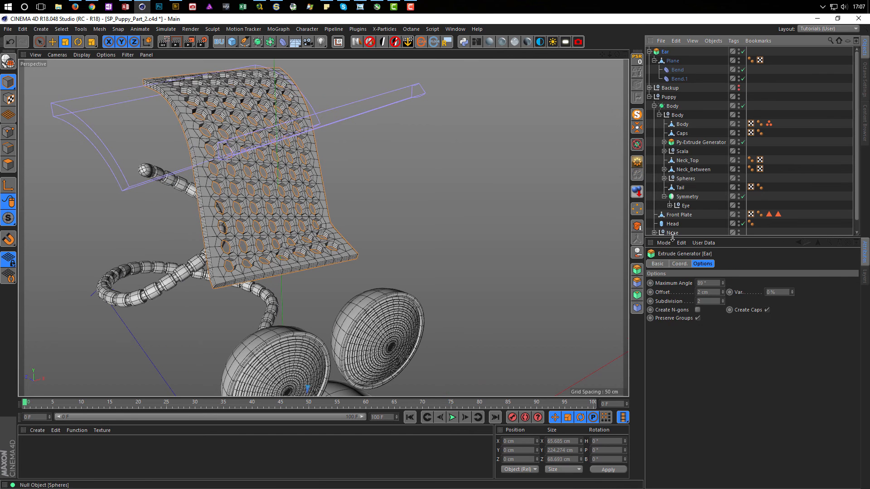
{"action": "left_click", "coordinate": [722, 294]}
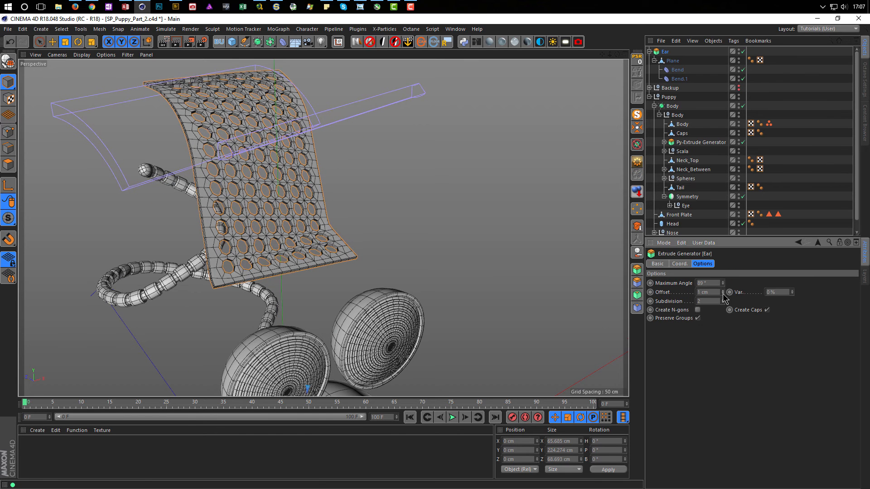
{"action": "left_click_drag", "start_coordinate": [723, 294], "coordinate": [448, 307]}
{"action": "mouse_move", "coordinate": [319, 261]}
{"action": "left_mouse_down", "text": "alt"}
{"action": "mouse_move", "coordinate": [322, 229]}
{"action": "mouse_move", "coordinate": [344, 258]}
{"action": "mouse_move", "coordinate": [367, 267]}
{"action": "mouse_move", "coordinate": [323, 268]}
{"action": "left_mouse_up", "text": "alt"}
{"action": "scroll", "coordinate": [317, 270], "scroll_direction": "down", "scroll_amount": 3}
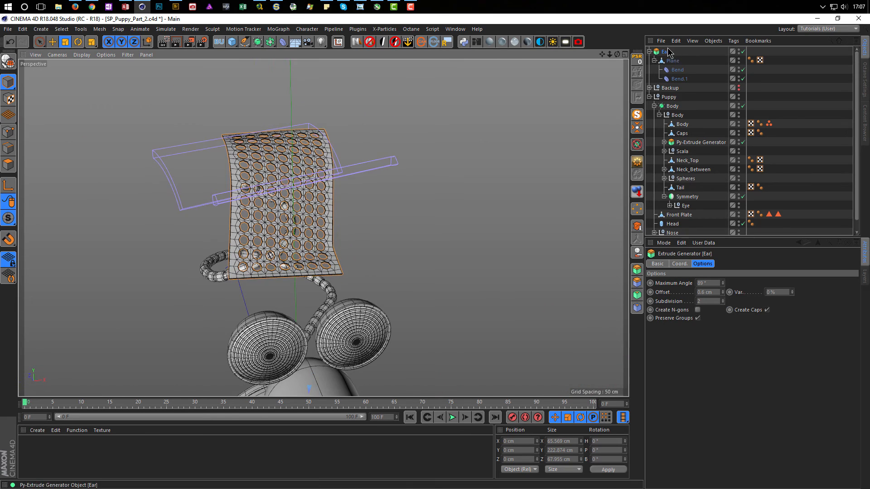
- Move the Ear generator into Puppy's inner Body group, directly below the Symmetry object
{"action": "left_click", "coordinate": [649, 52]}
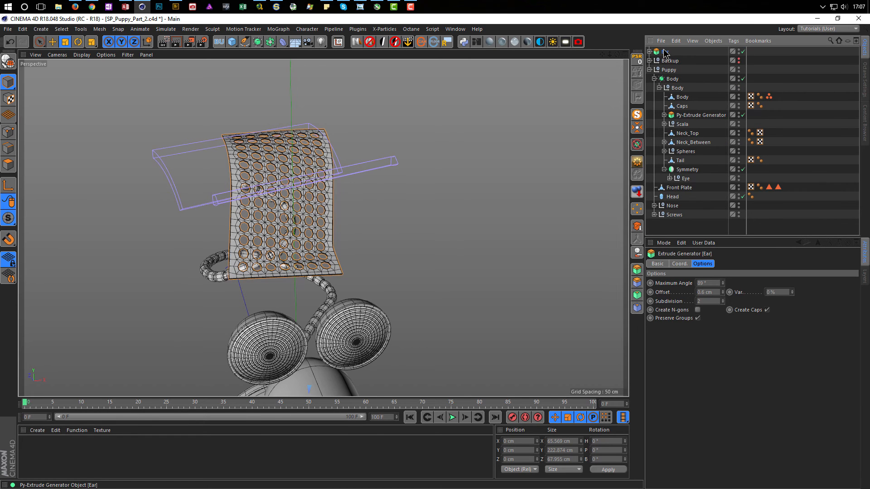
{"action": "left_click", "coordinate": [649, 52]}
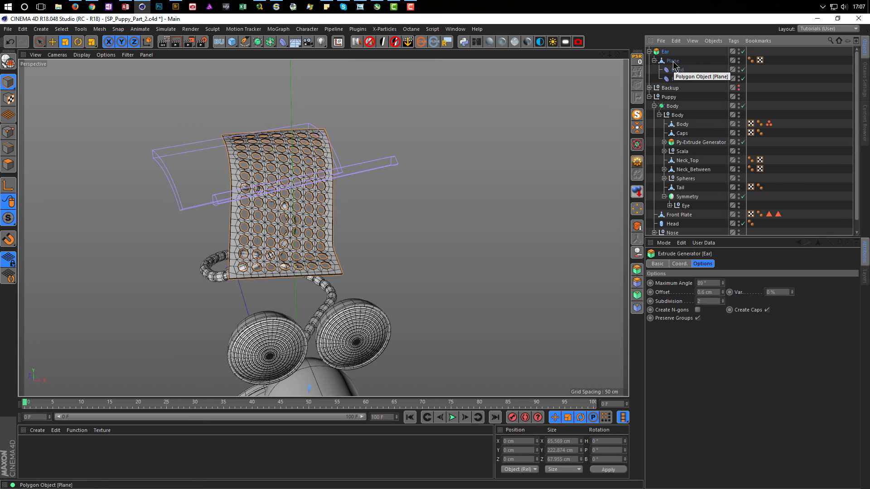
{"action": "left_click", "coordinate": [649, 51]}
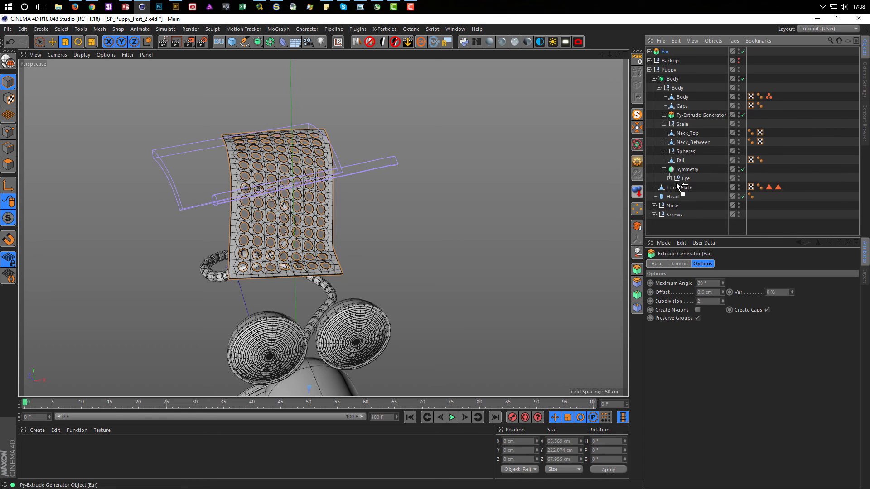
{"action": "left_click_drag", "start_coordinate": [677, 185], "coordinate": [677, 186]}
{"action": "left_click", "coordinate": [664, 161]}
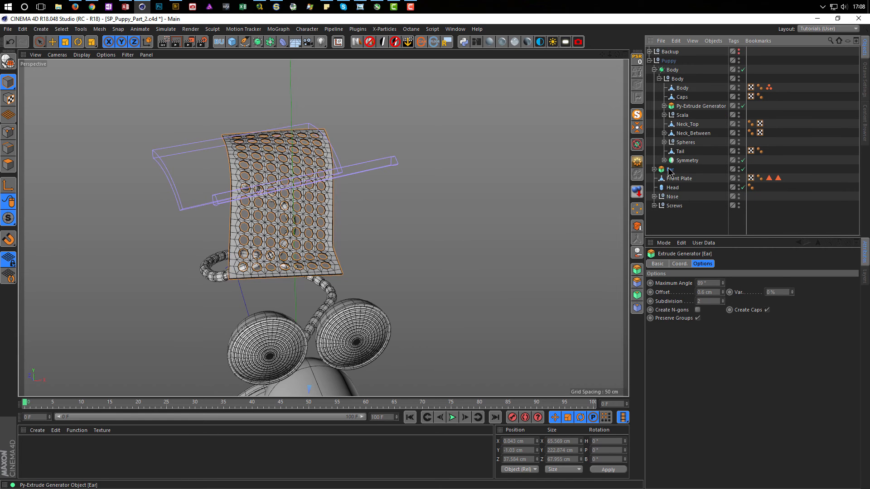
{"action": "left_click_drag", "start_coordinate": [683, 167], "coordinate": [674, 159]}
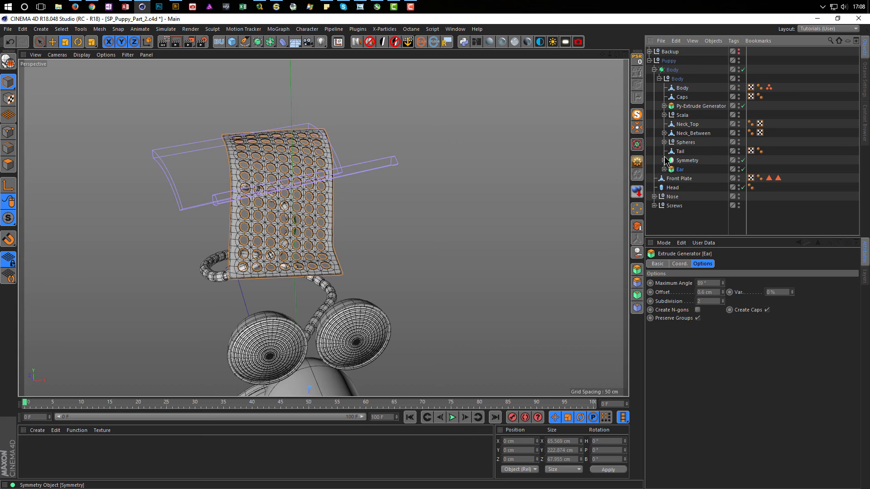
- Rename the Symmetry object that holds the Eye as Eyes and collapse its hierarchy
{"action": "left_click", "coordinate": [664, 160]}
{"action": "double_click", "coordinate": [681, 160]}
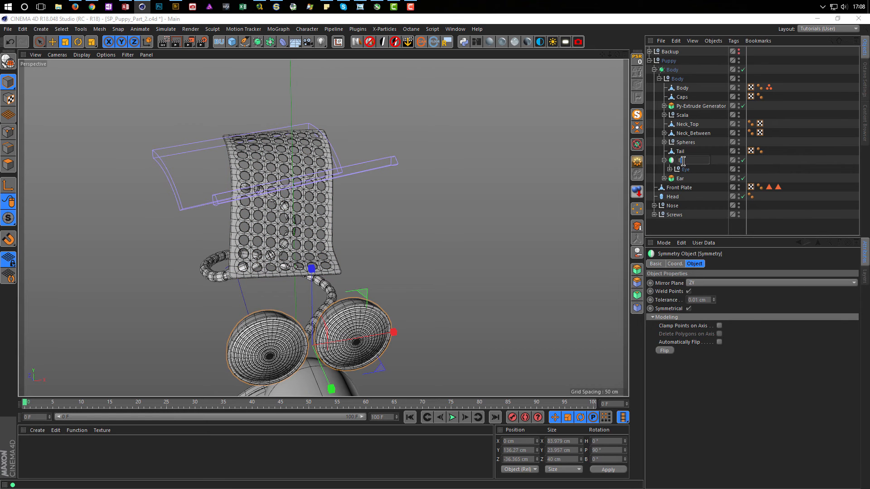
{"action": "type", "text": "Eyes"}
{"action": "key", "text": "Return"}
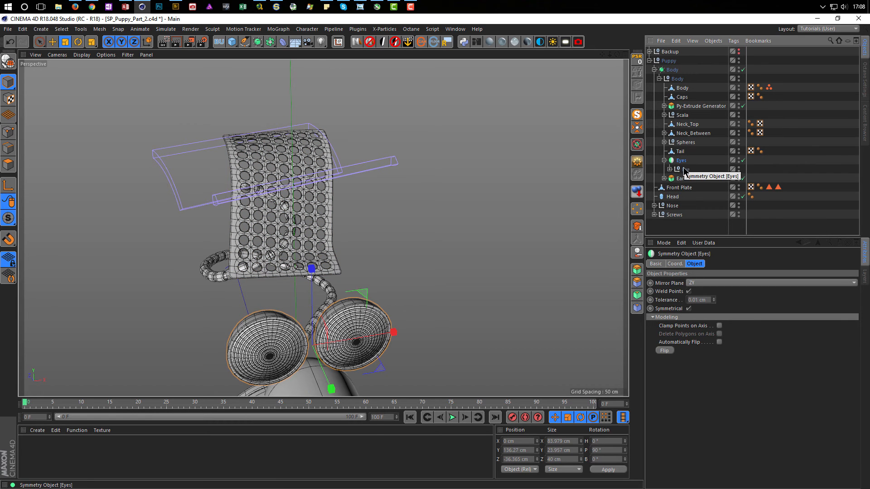
{"action": "left_click", "coordinate": [664, 161]}
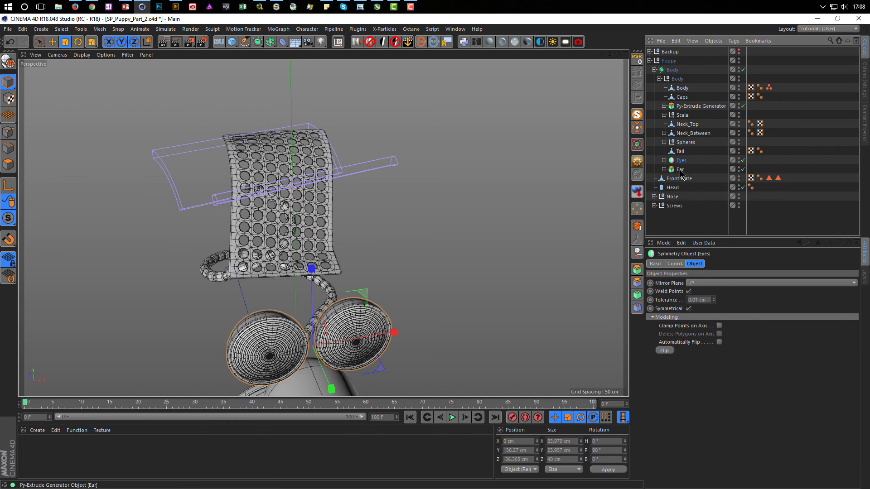
- Place the Ear generator inside a new Symmetry object and name that object Ears
{"action": "left_click", "coordinate": [673, 170]}
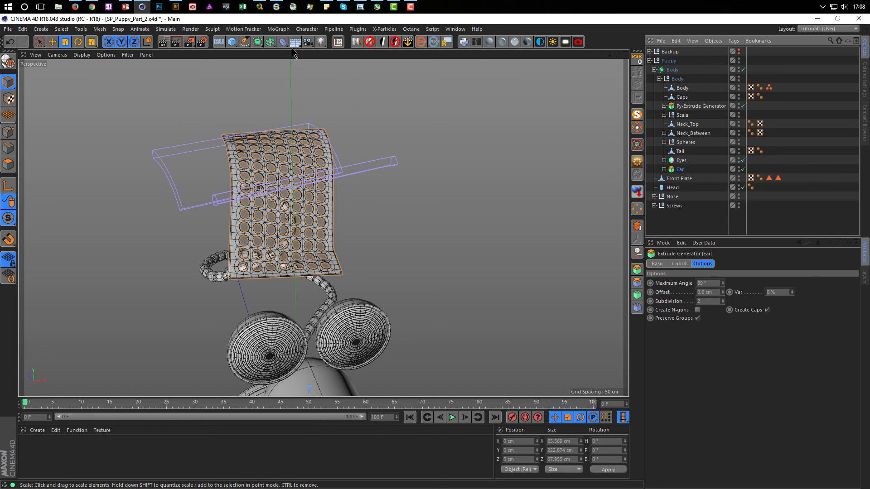
{"action": "left_click", "coordinate": [270, 42]}
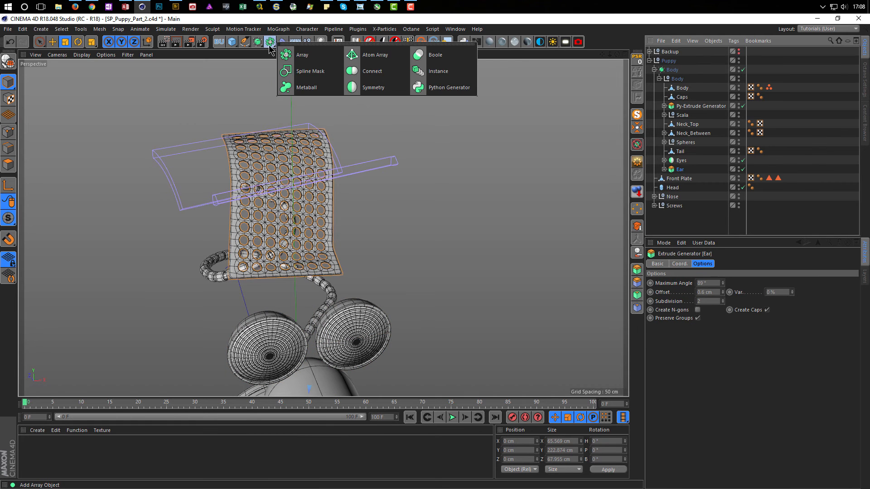
{"action": "left_click", "coordinate": [381, 88], "text": "alt"}
{"action": "double_click", "coordinate": [688, 169]}
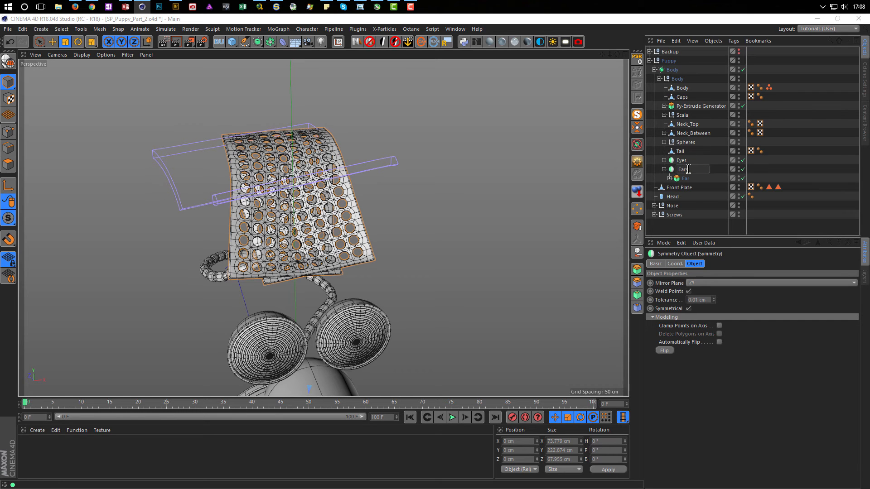
{"action": "key", "text": "Return"}
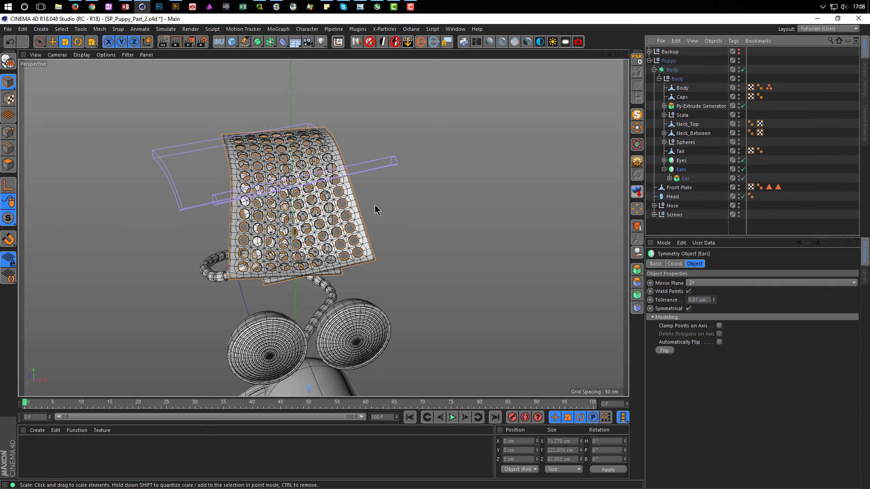
- Select the Plane inside Ear and move it along X to about -30.9 cm to separate the mirrored ears
{"action": "key", "text": "e"}
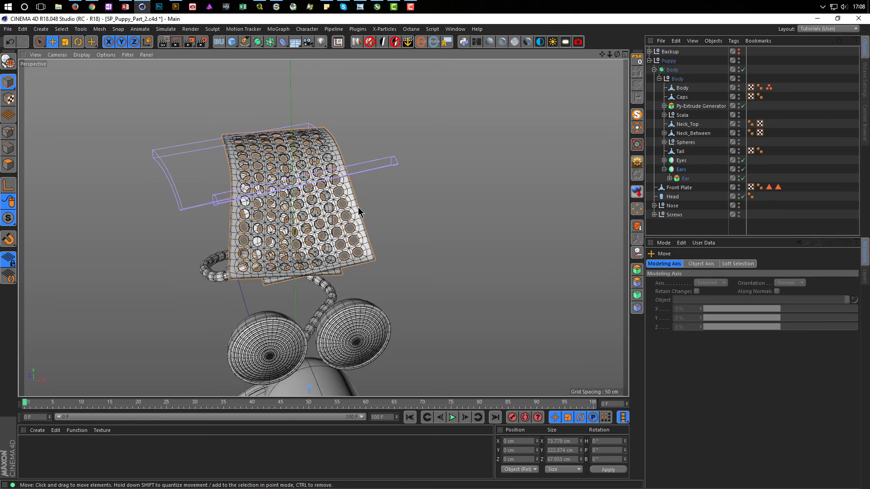
{"action": "left_click", "coordinate": [669, 179]}
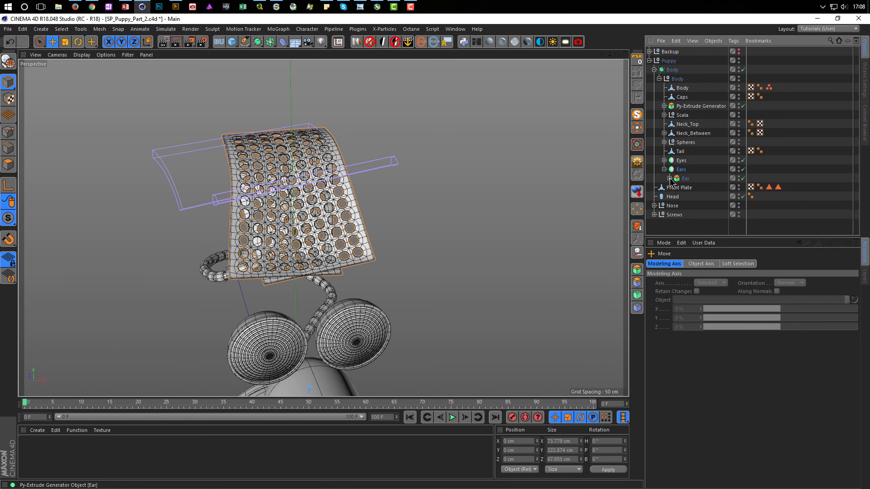
{"action": "left_click", "coordinate": [680, 188]}
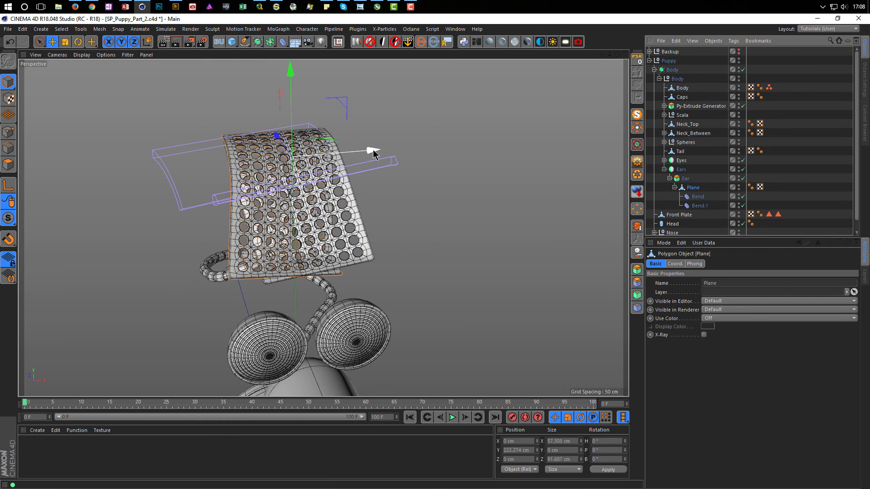
{"action": "left_click_drag", "start_coordinate": [373, 150], "coordinate": [312, 166]}
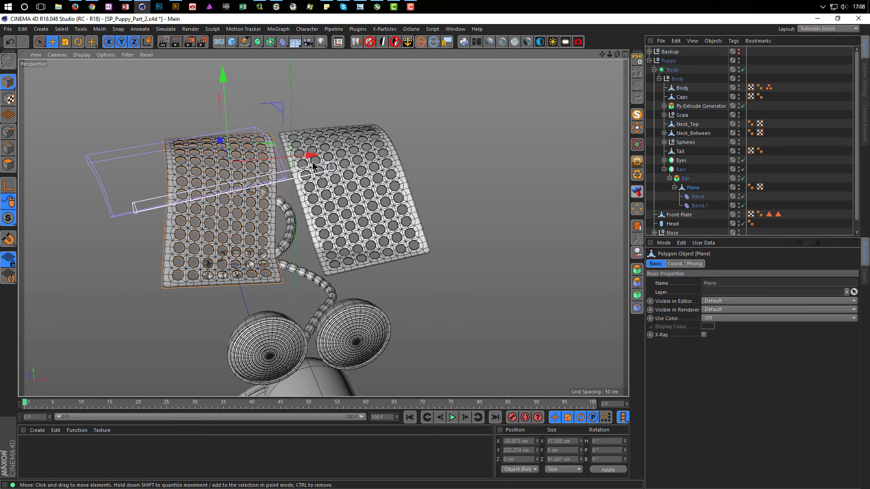
- Rotate the ear's Plane to a heading of about 33° and lower it to Y about 208 cm
{"action": "key", "text": "r"}
{"action": "left_click_drag", "start_coordinate": [217, 184], "coordinate": [245, 177]}
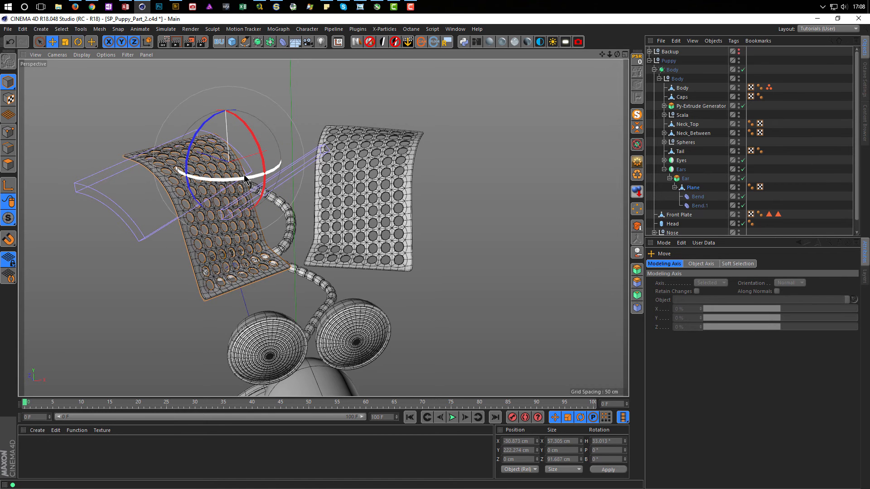
{"action": "key", "text": "e"}
{"action": "mouse_move", "coordinate": [223, 75]}
{"action": "left_mouse_down"}
{"action": "mouse_move", "coordinate": [225, 115]}
{"action": "mouse_move", "coordinate": [179, 243]}
{"action": "left_mouse_up"}
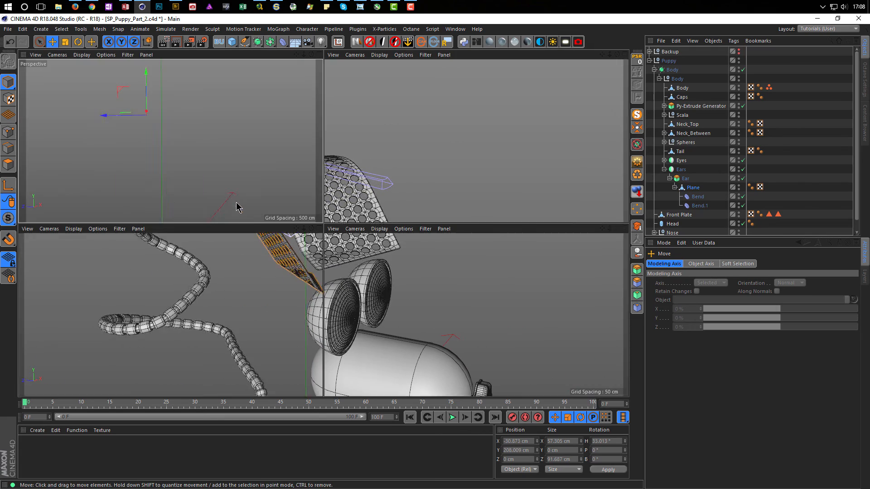
- In the Top view, shift the ear's Plane along Z to about -13.5 cm
{"action": "middle_click", "coordinate": [237, 204]}
{"action": "middle_click", "coordinate": [380, 171]}
{"action": "scroll", "coordinate": [361, 259], "scroll_direction": "up", "scroll_amount": 5}
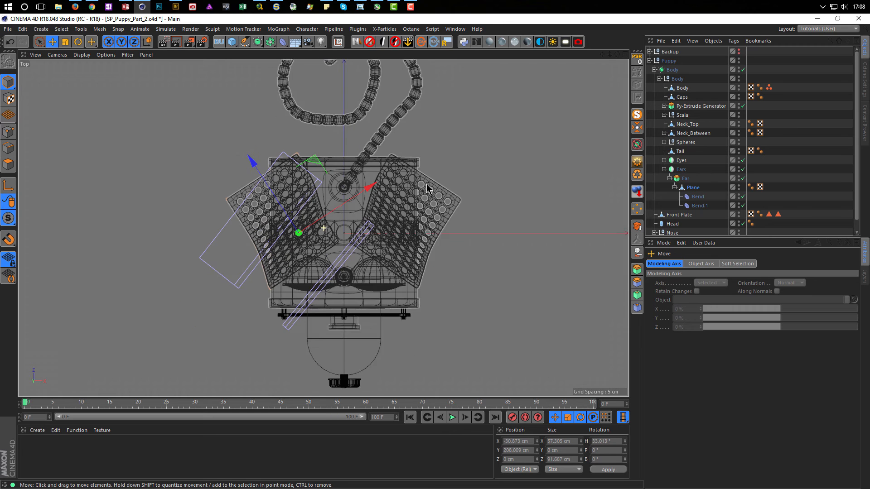
{"action": "scroll", "coordinate": [396, 246], "scroll_direction": "up", "scroll_amount": 2}
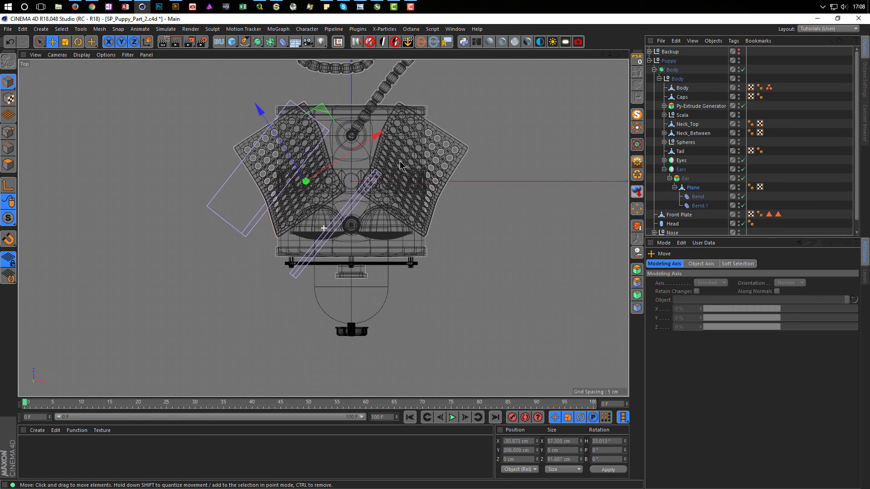
{"action": "scroll", "coordinate": [405, 199], "scroll_direction": "up", "scroll_amount": 1}
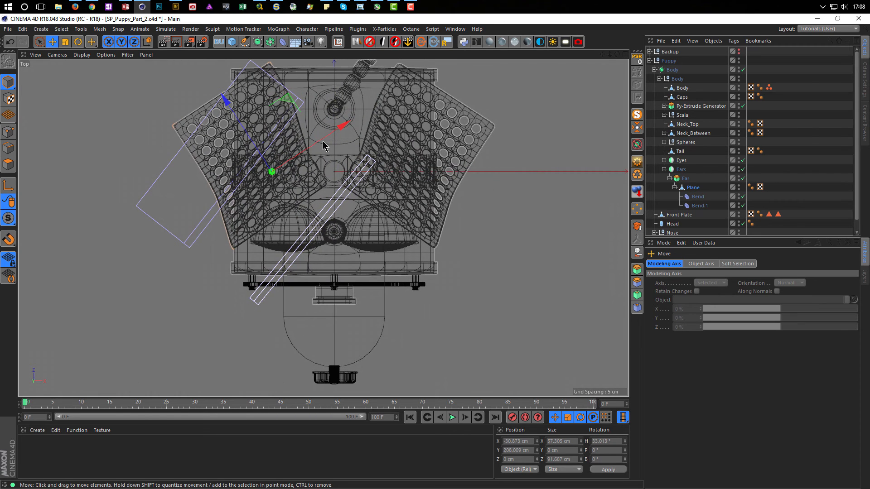
{"action": "left_click", "coordinate": [288, 105]}
{"action": "left_click", "coordinate": [288, 102]}
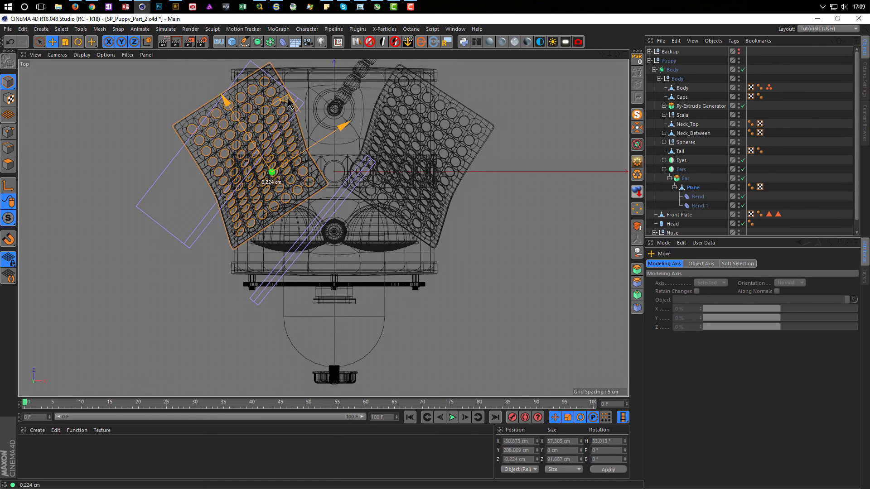
{"action": "left_click_drag", "start_coordinate": [288, 102], "coordinate": [290, 117]}
{"action": "left_click_drag", "start_coordinate": [288, 122], "coordinate": [288, 126]}
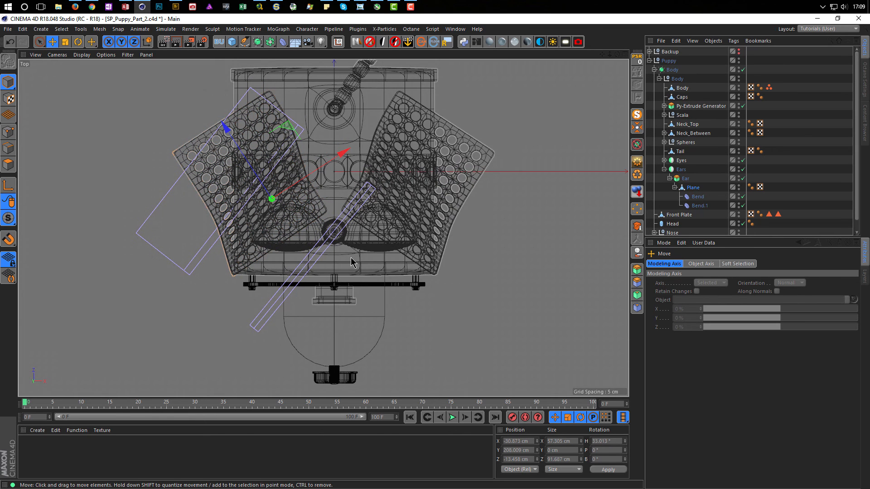
- In the Perspective view, raise the ear's Plane along Y to about 210.8 cm
{"action": "middle_click", "coordinate": [353, 262]}
{"action": "middle_click", "coordinate": [225, 196]}
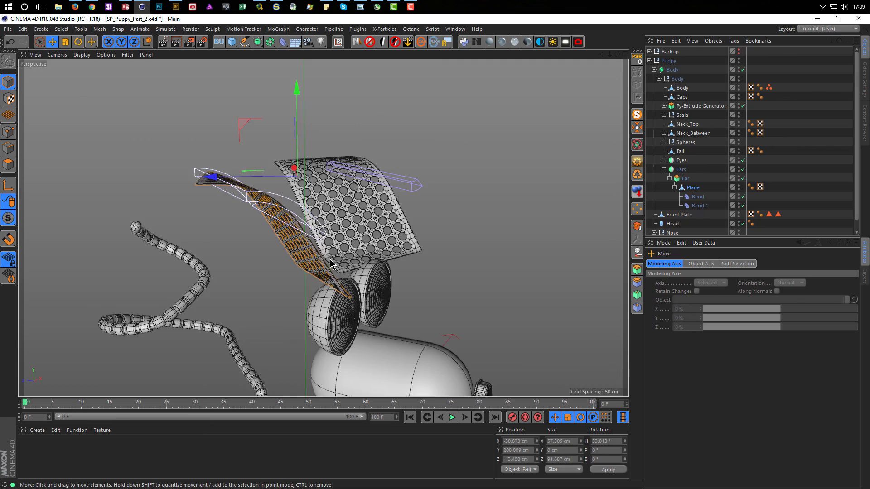
{"action": "left_click_drag", "start_coordinate": [384, 257], "coordinate": [408, 247], "text": "alt"}
{"action": "left_click_drag", "start_coordinate": [351, 87], "coordinate": [354, 85]}
{"action": "left_click_drag", "start_coordinate": [377, 276], "coordinate": [532, 303], "text": "alt"}
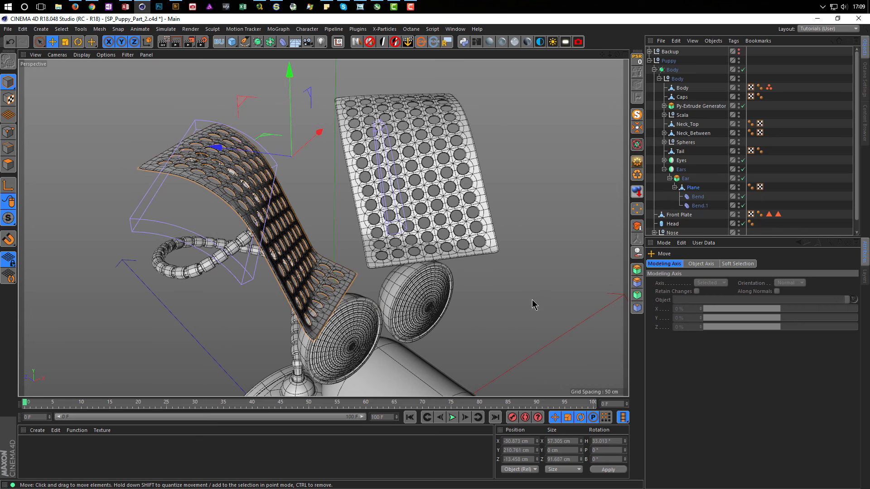
- Scale the ear's Plane down uniformly to about 39.4 by 63 cm
{"action": "left_click", "coordinate": [694, 190]}
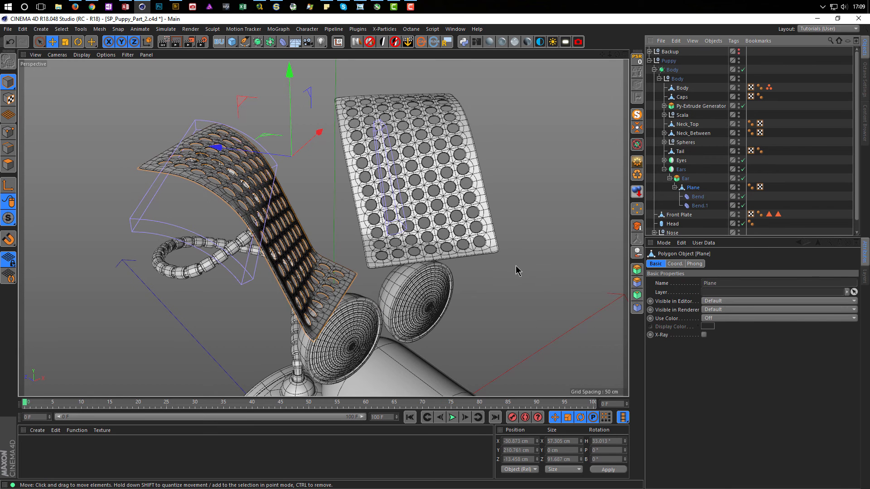
{"action": "key", "text": "t"}
{"action": "left_click_drag", "start_coordinate": [476, 316], "coordinate": [366, 326]}
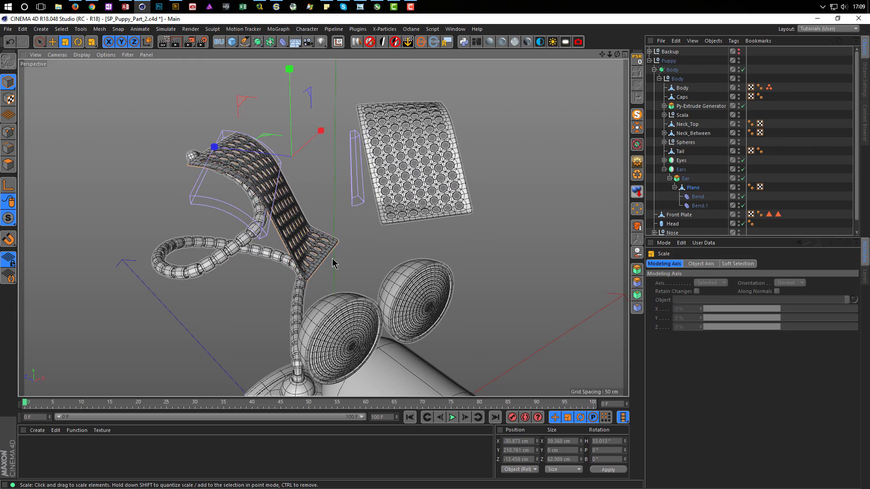
- Lower the scaled ear's Plane along Y to about 201.8 cm
{"action": "scroll", "coordinate": [346, 269], "scroll_direction": "up", "scroll_amount": 5}
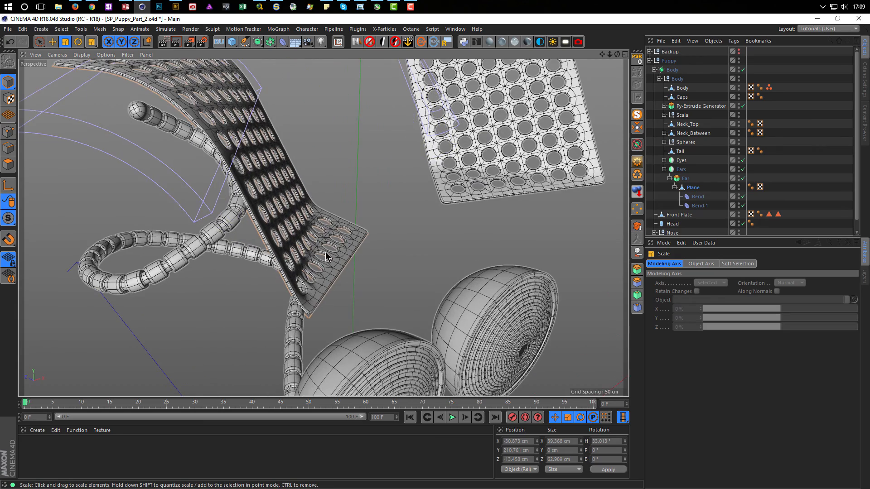
{"action": "scroll", "coordinate": [326, 256], "scroll_direction": "down", "scroll_amount": 2}
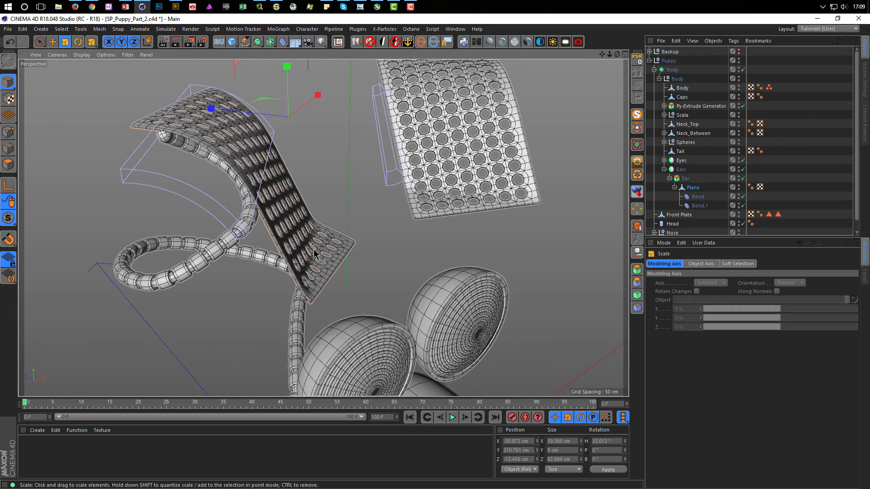
{"action": "key", "text": "e"}
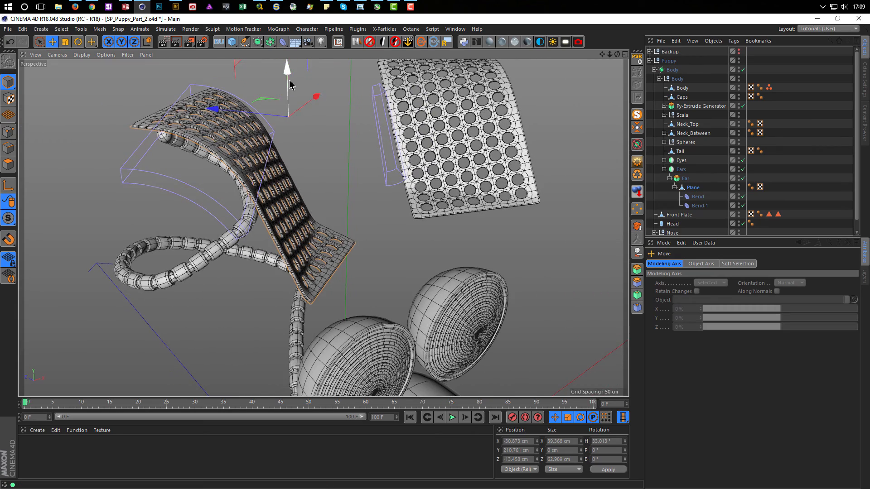
{"action": "left_click_drag", "start_coordinate": [288, 86], "coordinate": [291, 136]}
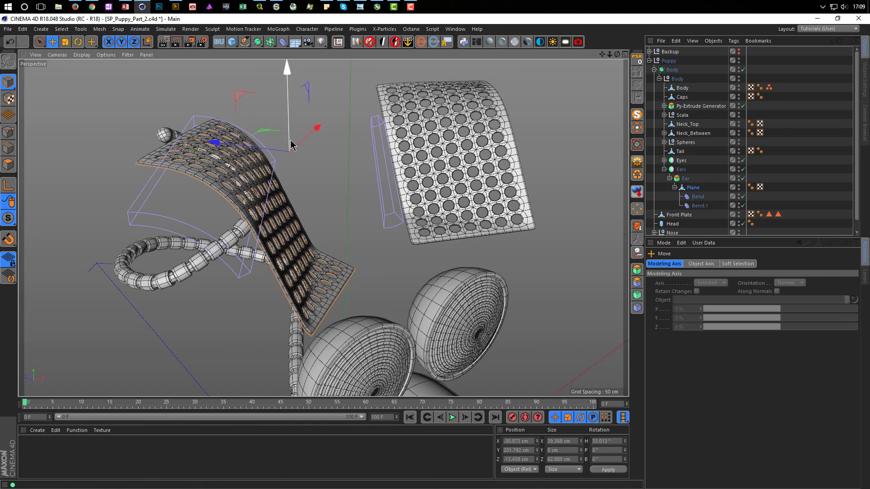
- In the Top view, shift the ear's Plane to about -29.8 cm in X and -21.3 cm in Z
{"action": "middle_click", "coordinate": [306, 171]}
{"action": "middle_click", "coordinate": [453, 114]}
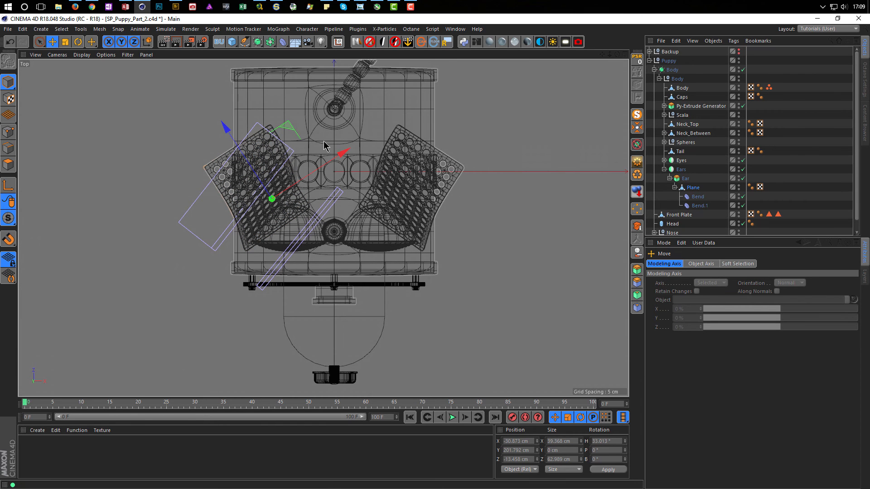
{"action": "left_click_drag", "start_coordinate": [292, 130], "coordinate": [292, 144]}
{"action": "middle_click", "coordinate": [497, 210]}
{"action": "key", "text": "F1"}
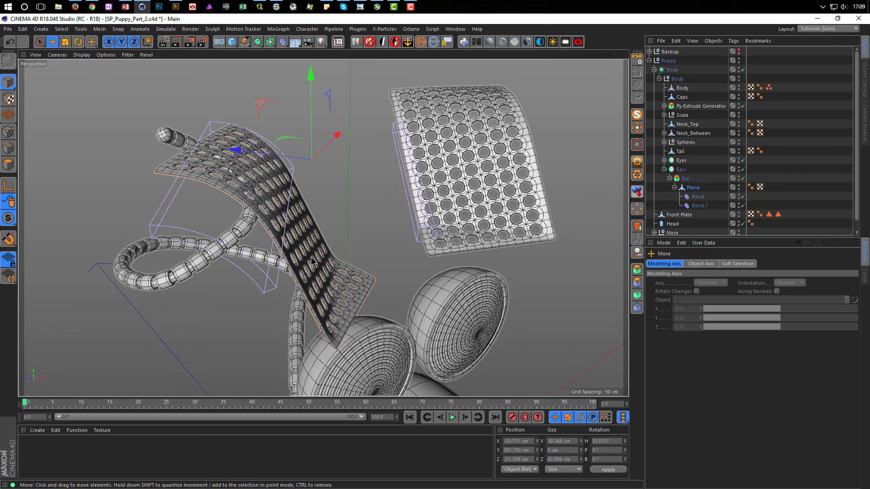
- Lower the ear's Plane along Y to about 193.9 cm, just above the eye, and check the whole puppy
{"action": "left_click_drag", "start_coordinate": [383, 302], "coordinate": [334, 146], "text": "alt"}
{"action": "left_click_drag", "start_coordinate": [328, 90], "coordinate": [324, 101]}
{"action": "scroll", "coordinate": [281, 311], "scroll_direction": "down", "scroll_amount": 5}
{"action": "left_click_drag", "start_coordinate": [383, 315], "coordinate": [398, 327], "text": "alt"}
{"action": "middle_click_drag", "start_coordinate": [466, 308], "coordinate": [364, 206], "text": "alt"}
{"action": "left_click_drag", "start_coordinate": [363, 206], "coordinate": [402, 203], "text": "alt"}
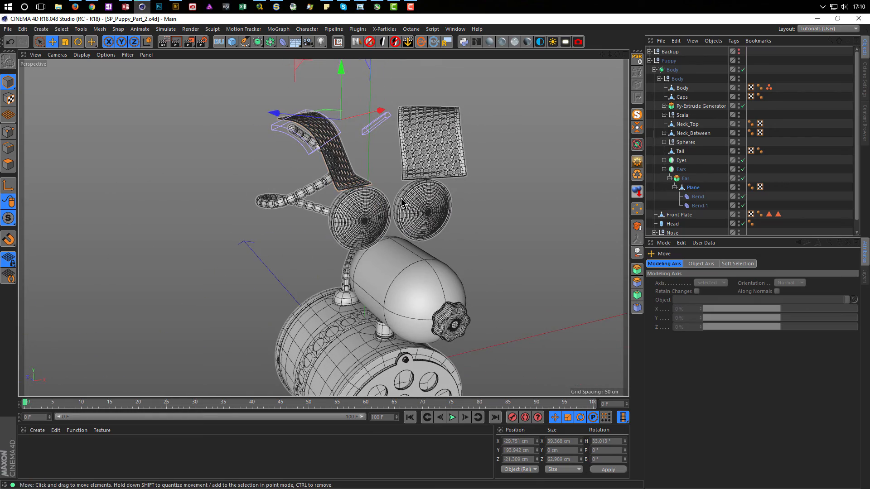
{"action": "left_click_drag", "start_coordinate": [376, 228], "coordinate": [330, 251], "text": "alt"}
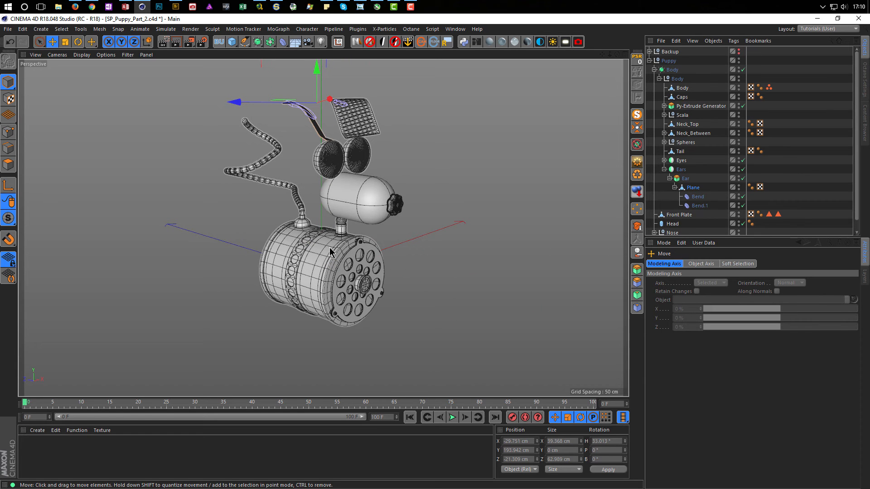
- Examine the puppy's head up close and inspect the Nose and Cylinder parts inside the Nose group
{"action": "left_click_drag", "start_coordinate": [329, 251], "coordinate": [300, 177], "text": "alt"}
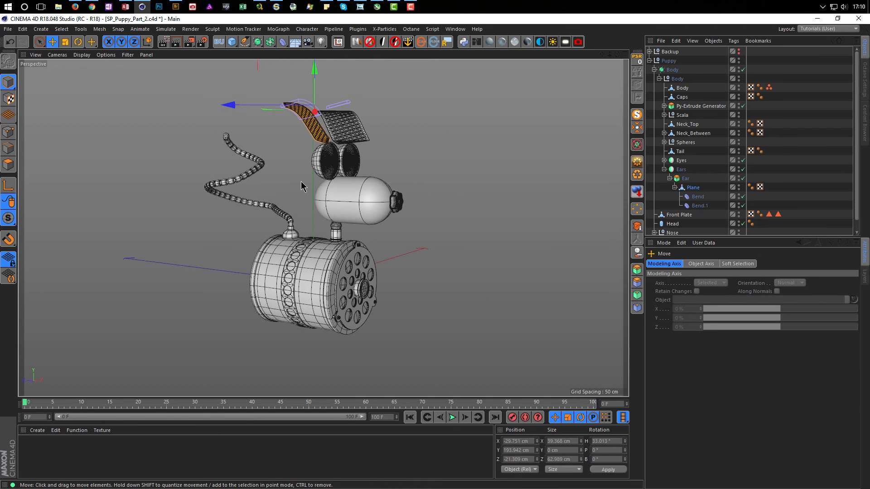
{"action": "left_click_drag", "start_coordinate": [376, 202], "coordinate": [369, 183], "text": "alt"}
{"action": "scroll", "coordinate": [368, 186], "scroll_direction": "up", "scroll_amount": 8}
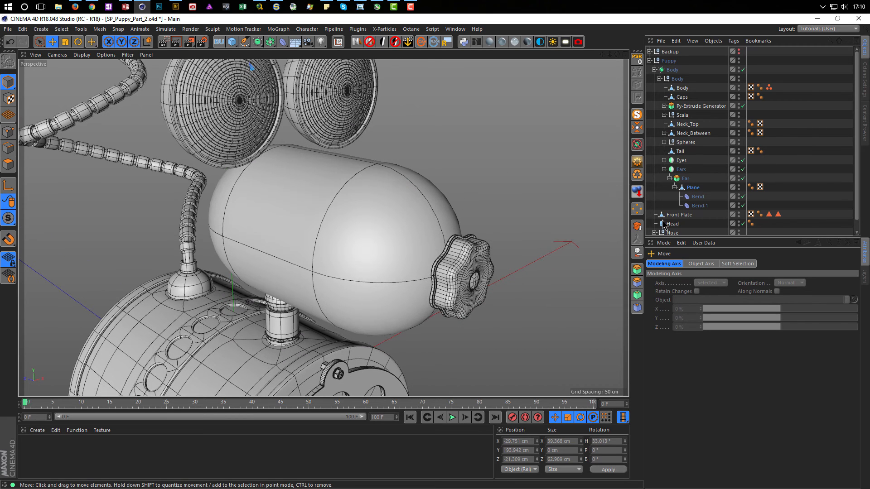
{"action": "left_click", "coordinate": [664, 170]}
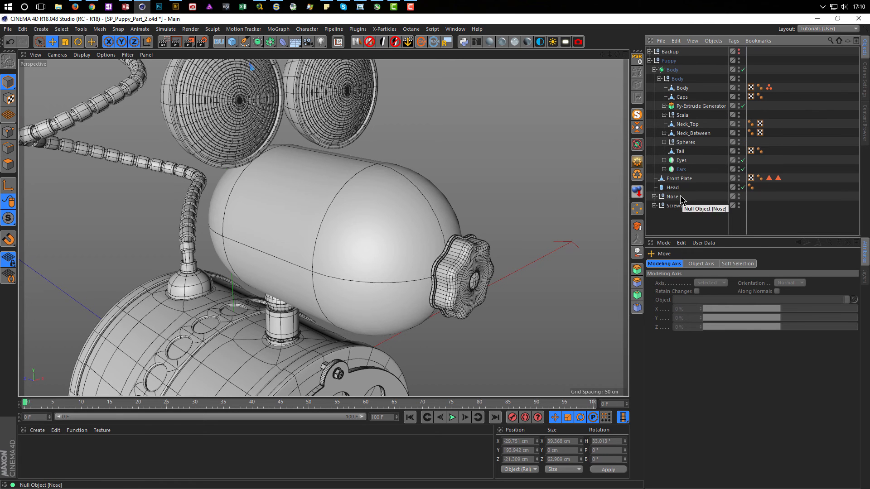
{"action": "left_click", "coordinate": [654, 197]}
{"action": "left_click", "coordinate": [653, 197]}
{"action": "left_click", "coordinate": [654, 197]}
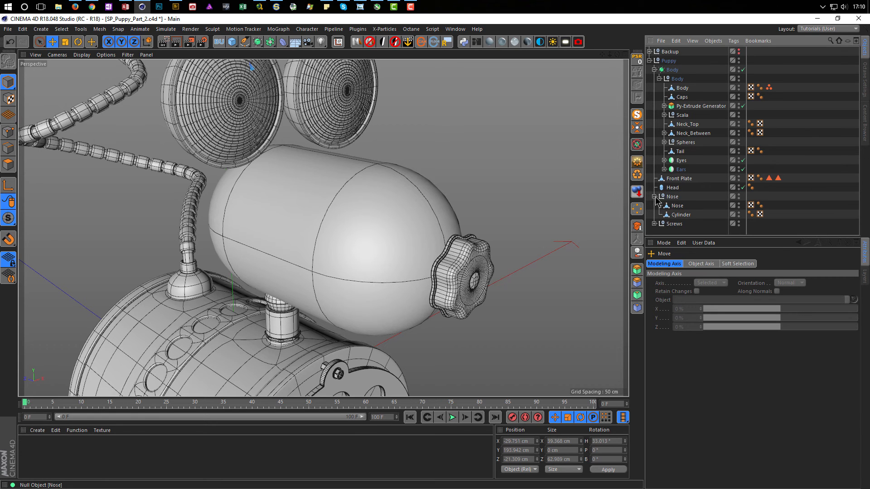
{"action": "left_click", "coordinate": [677, 208]}
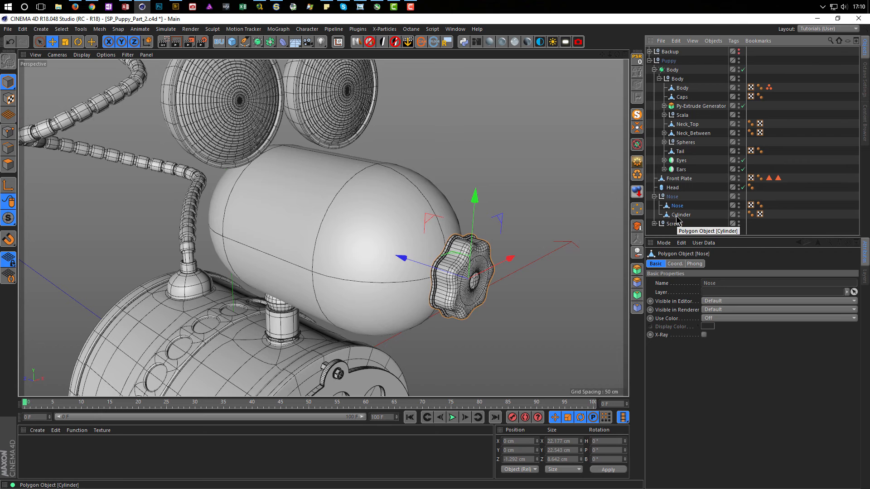
{"action": "left_click", "coordinate": [677, 216]}
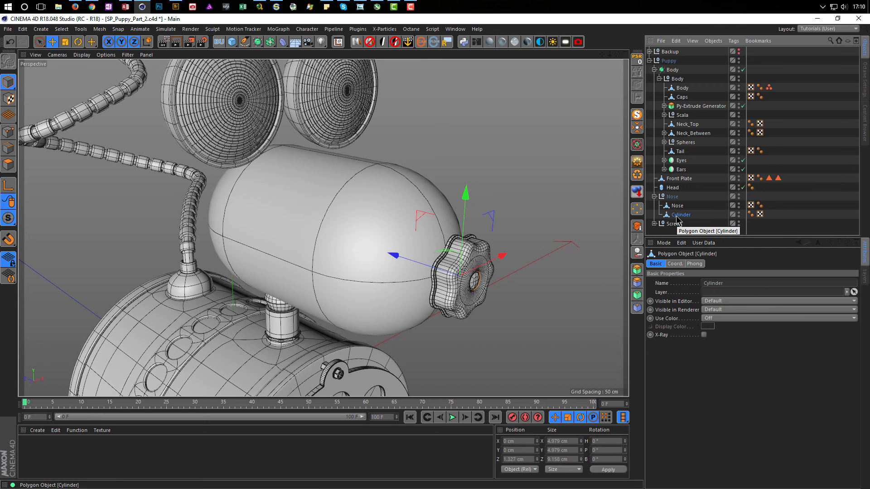
{"action": "left_click_drag", "start_coordinate": [447, 265], "coordinate": [478, 283], "text": "alt"}
{"action": "left_click", "coordinate": [653, 196]}
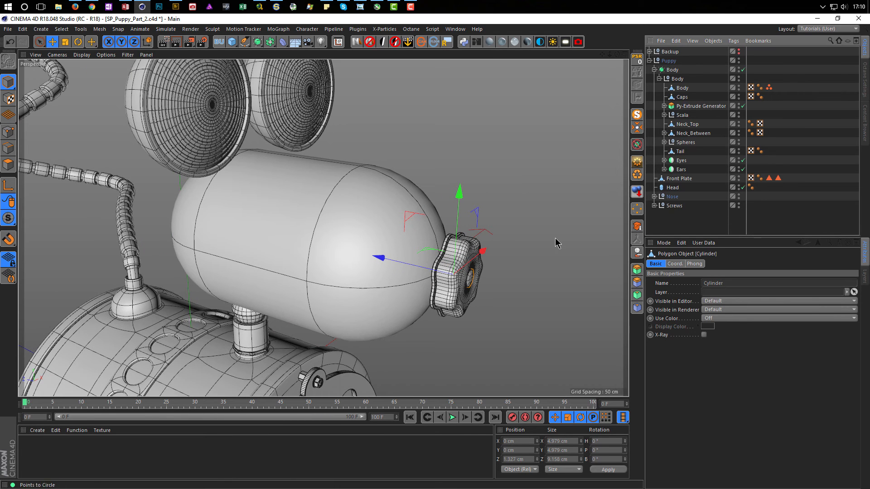
- Show the full wireframe lines on the model and convert the Head capsule into an editable polygon object
{"action": "left_click", "coordinate": [672, 187]}
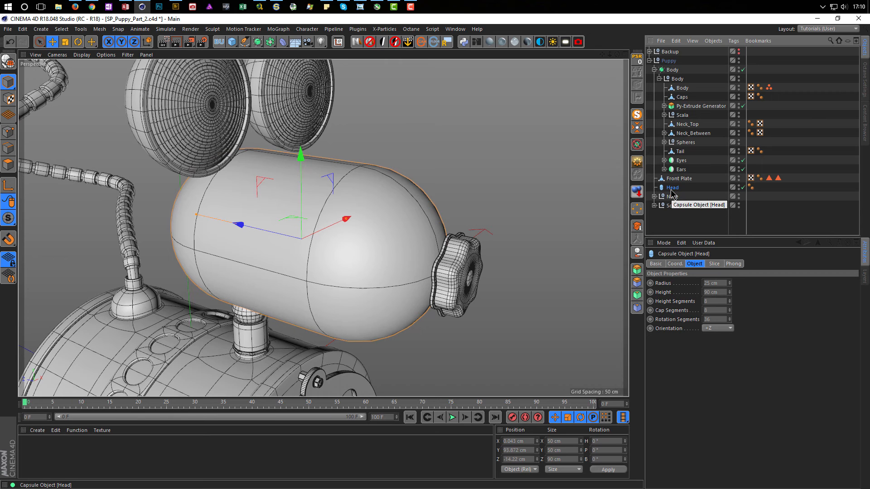
{"action": "key", "text": "n"}
{"action": "key", "text": "h"}
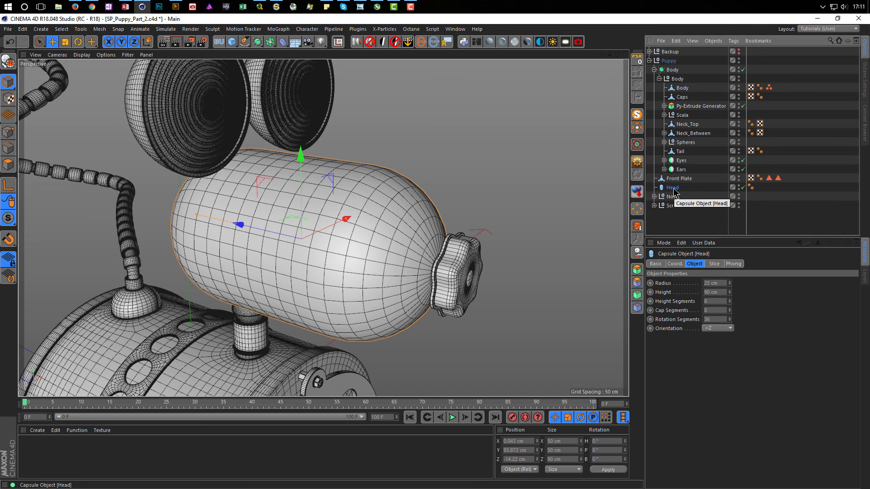
{"action": "key", "text": "c"}
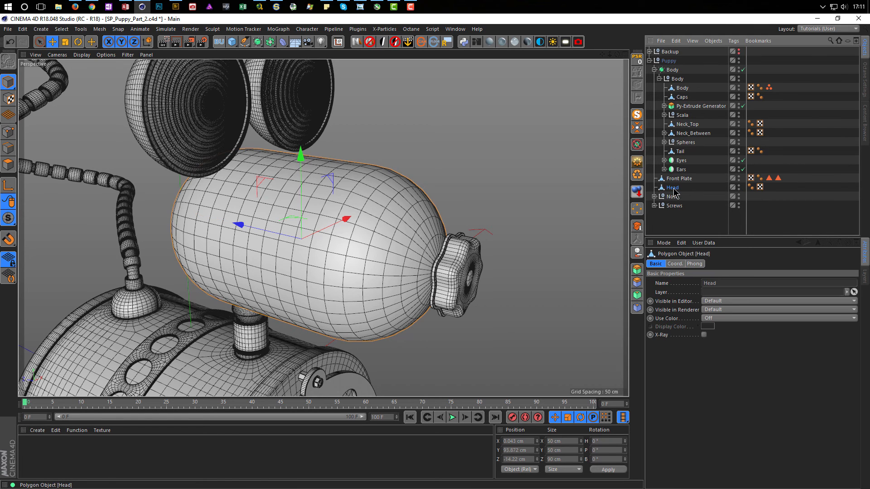
- Split two adjacent polygon loops just behind the Head's front dome into a separate object and rename it Belt Head
{"action": "left_click_drag", "start_coordinate": [379, 209], "coordinate": [358, 208], "text": "alt"}
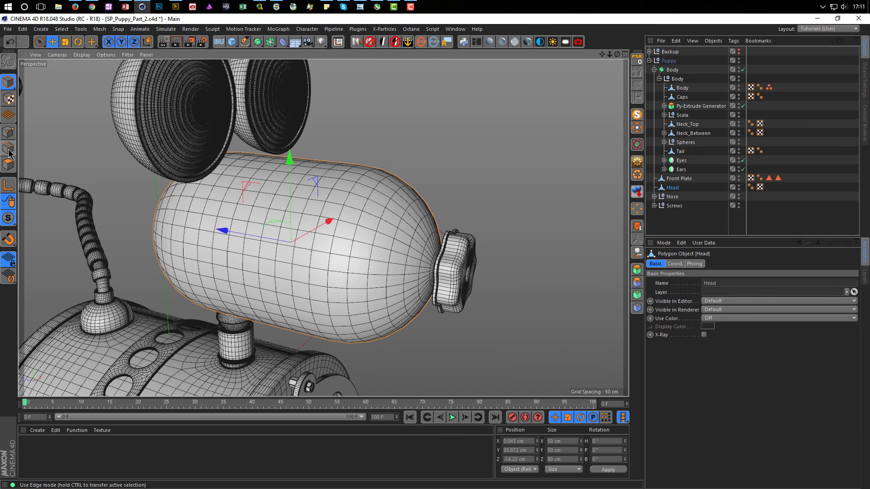
{"action": "left_click", "coordinate": [8, 132]}
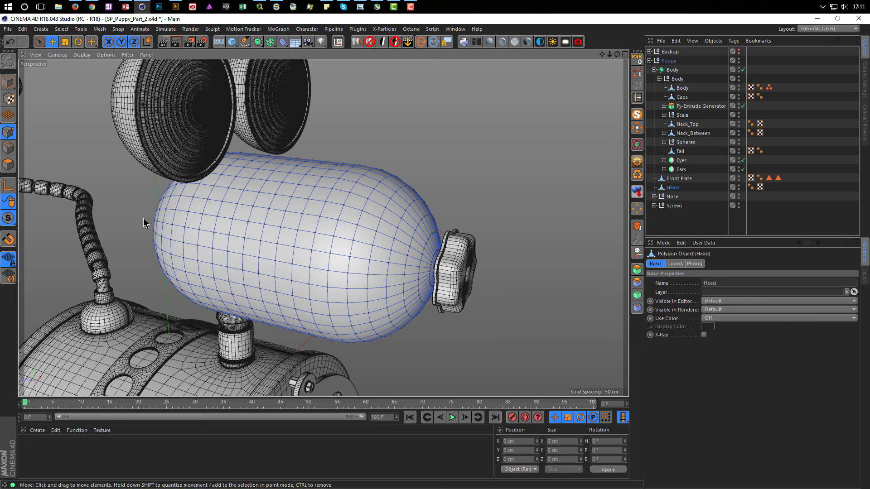
{"action": "left_click", "coordinate": [8, 165]}
{"action": "key", "text": "u"}
{"action": "key", "text": "l"}
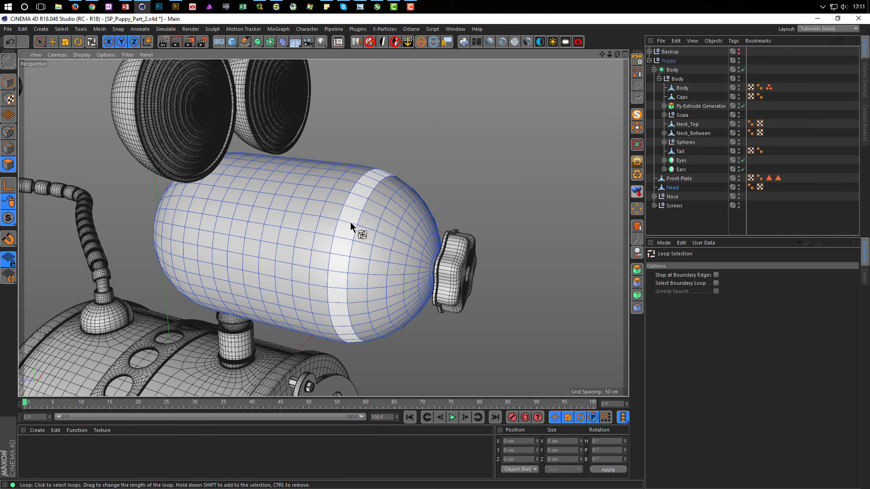
{"action": "left_click", "coordinate": [327, 215]}
{"action": "left_click", "coordinate": [313, 215], "text": "shift"}
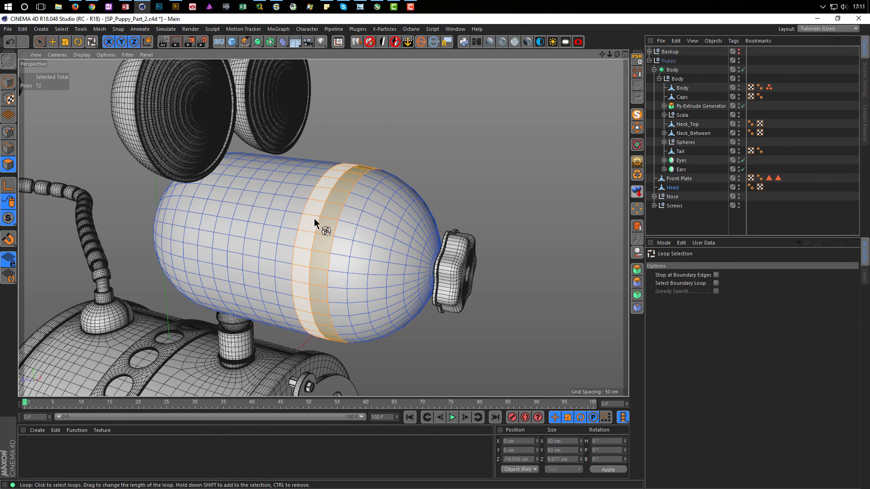
{"action": "left_click_drag", "start_coordinate": [333, 215], "coordinate": [352, 203], "text": "alt"}
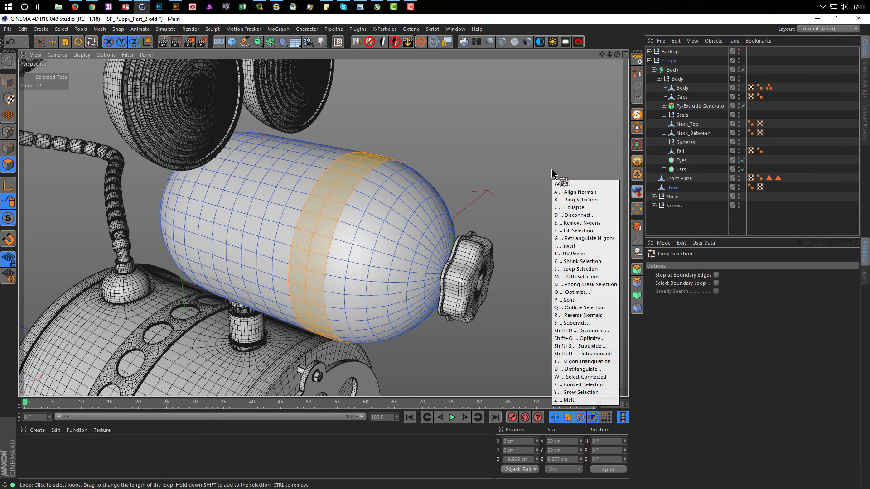
{"action": "key", "text": "u"}
{"action": "key", "text": "p"}
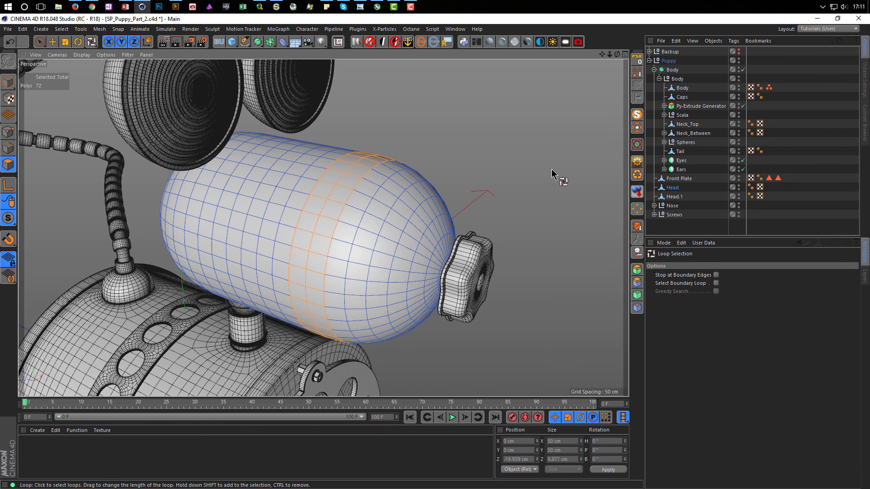
{"action": "double_click", "coordinate": [673, 198]}
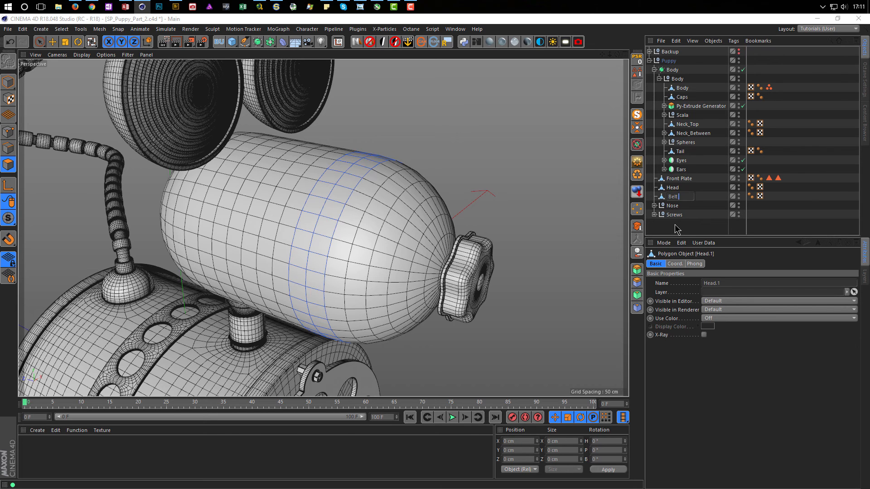
{"action": "key", "text": "Return"}
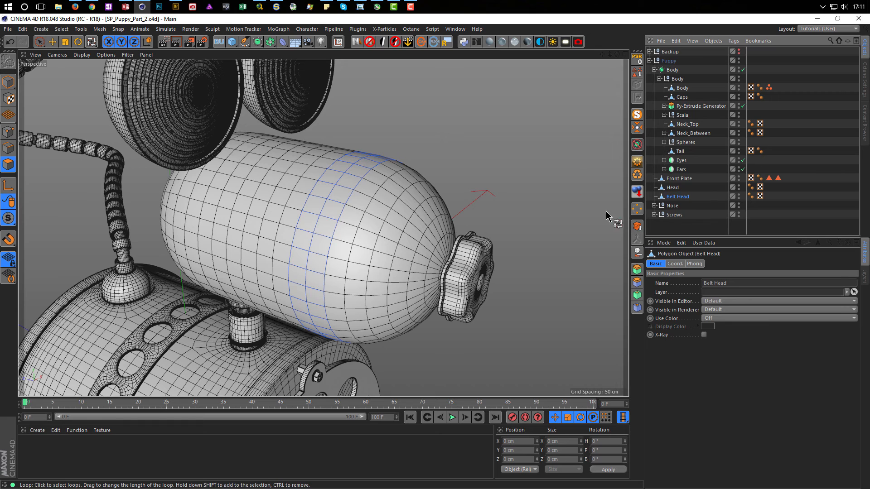
{"action": "left_click", "coordinate": [9, 131]}
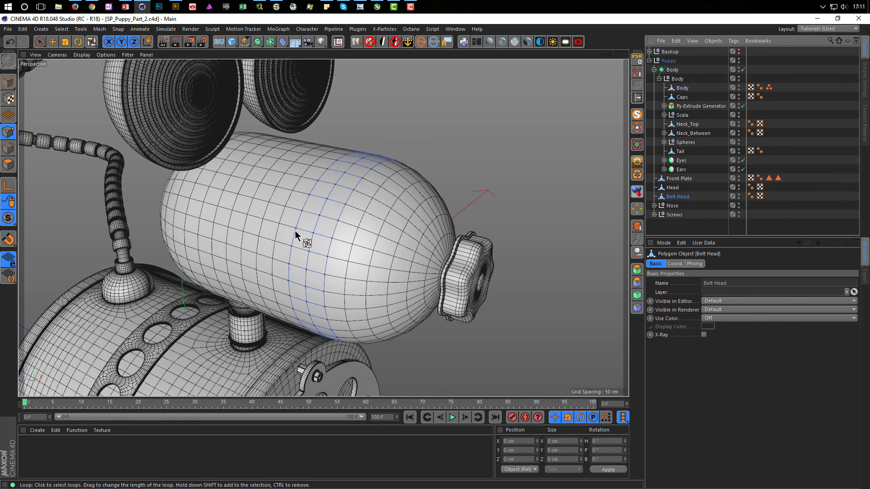
{"action": "key", "text": "u"}
{"action": "key", "text": "l"}
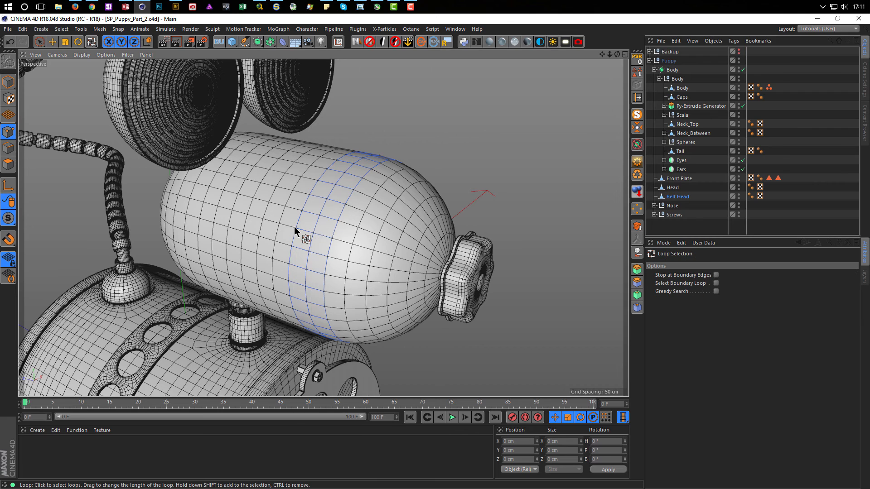
{"action": "left_click", "coordinate": [319, 218]}
{"action": "right_click_drag", "start_coordinate": [325, 200], "coordinate": [382, 192], "text": "alt"}
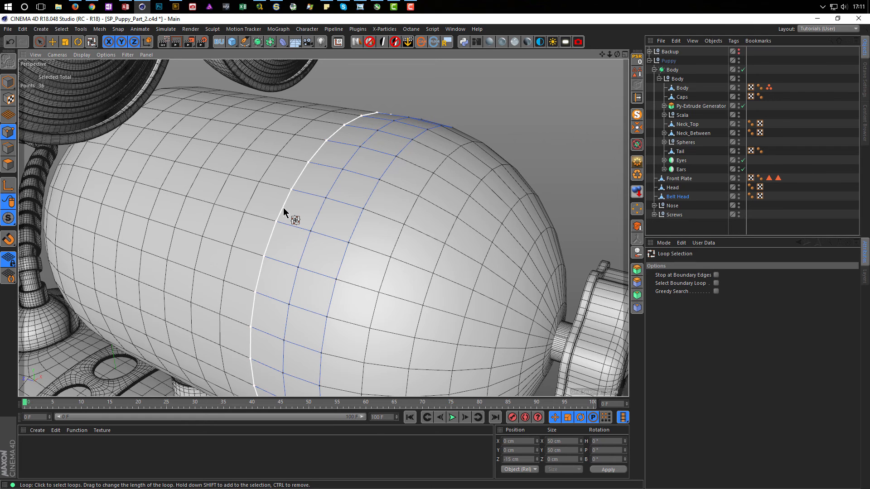
- Loop-select all three lengthwise-spaced edge rings of Belt Head: the two outer borders and the middle ring
{"action": "left_click", "coordinate": [8, 149]}
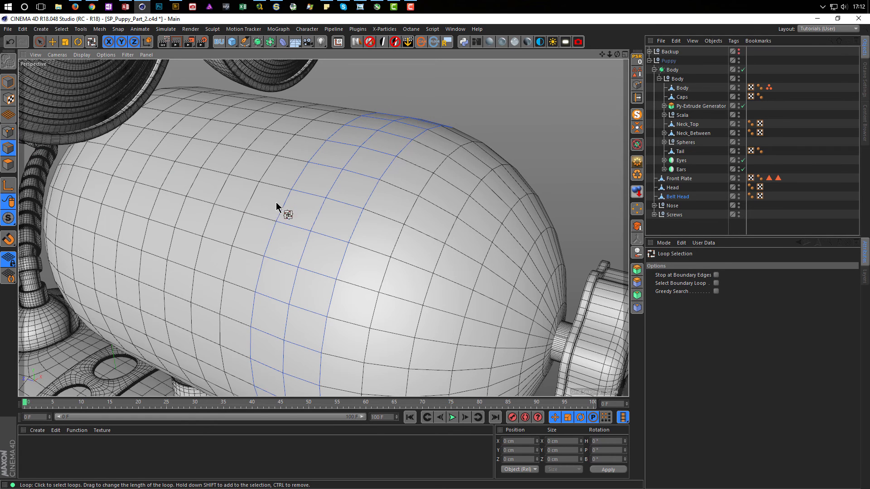
{"action": "left_click", "coordinate": [291, 210]}
{"action": "left_click", "coordinate": [318, 224], "text": "shift"}
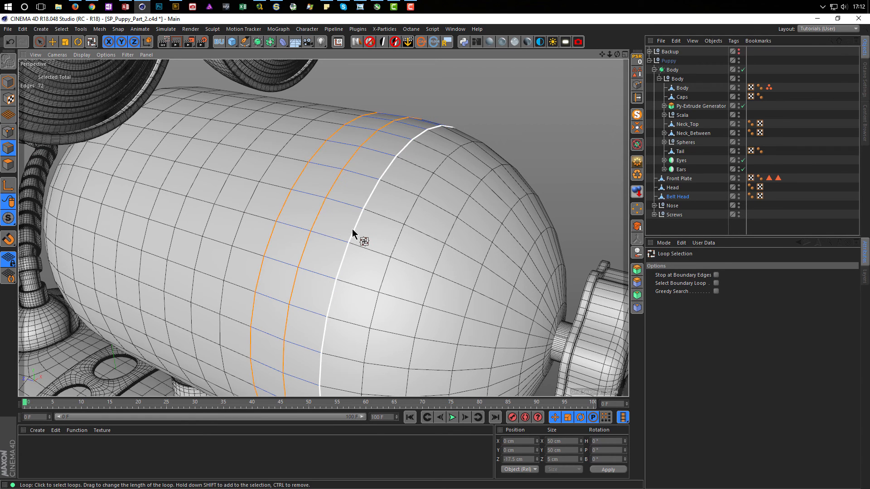
{"action": "left_click", "coordinate": [366, 196], "text": "shift"}
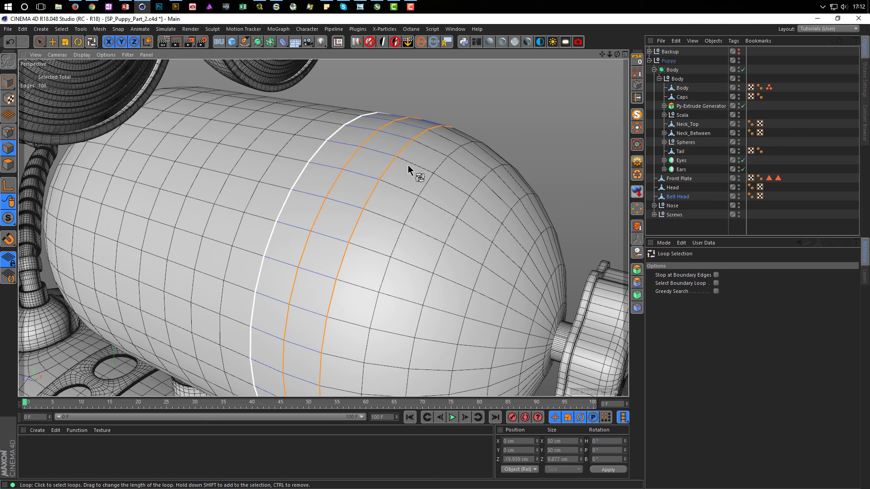
{"action": "right_click_drag", "start_coordinate": [312, 262], "coordinate": [274, 262], "text": "alt"}
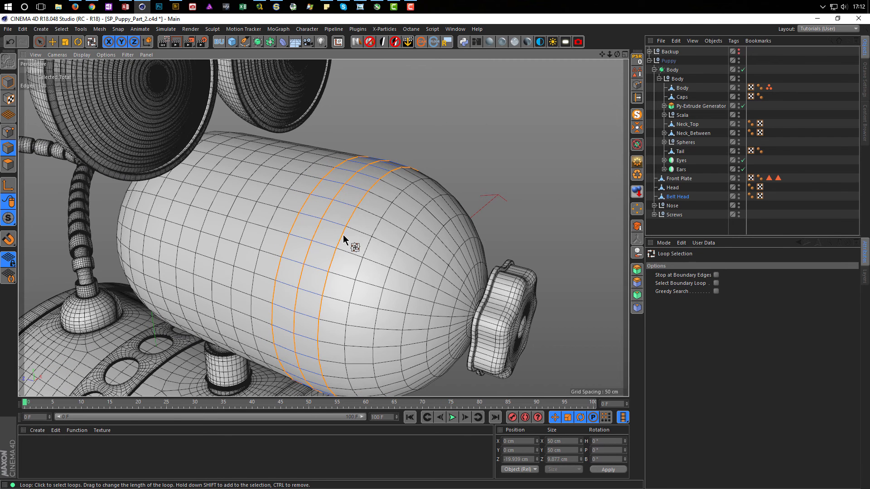
{"action": "right_click", "coordinate": [497, 163]}
{"action": "left_click", "coordinate": [520, 177]}
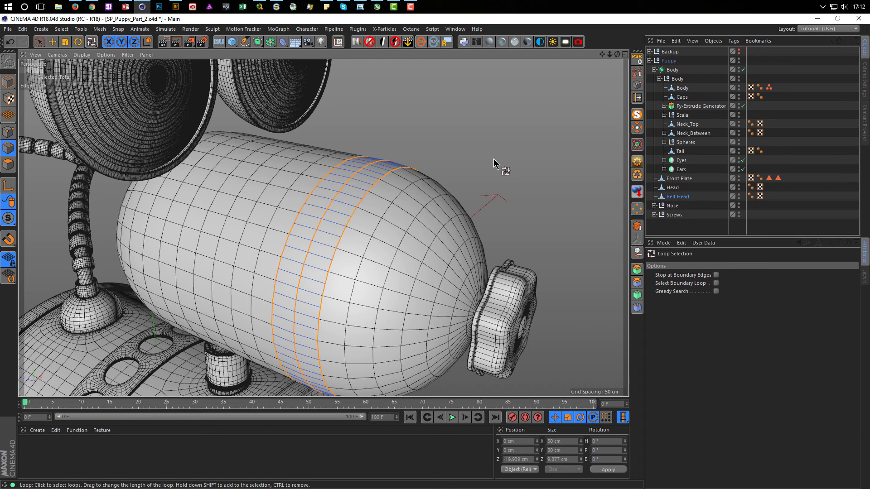
{"action": "key", "text": "ctrl+z"}
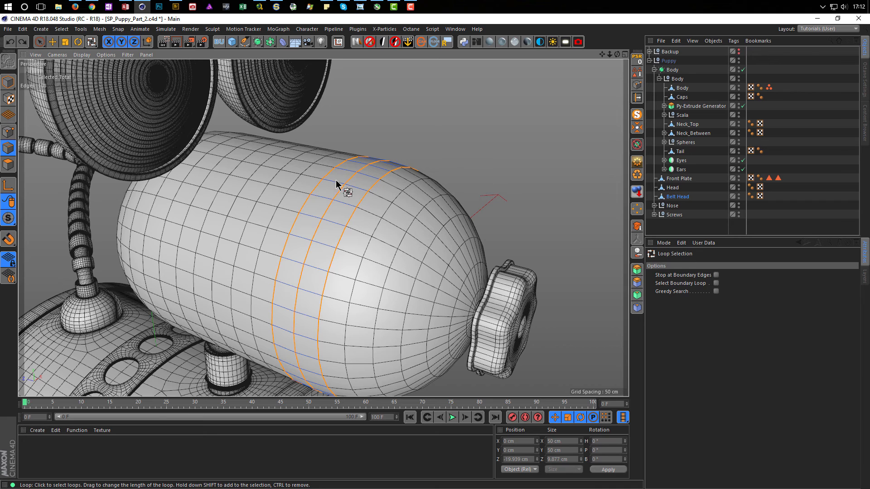
- Store the middle point loop of Belt Head in a Point Selection tag and save the file
{"action": "left_click", "coordinate": [8, 132]}
{"action": "left_click", "coordinate": [8, 131]}
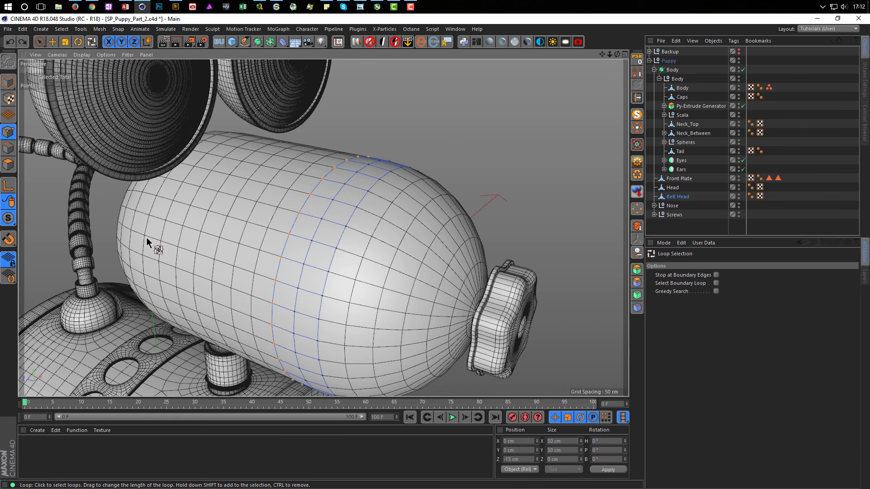
{"action": "left_click", "coordinate": [316, 273]}
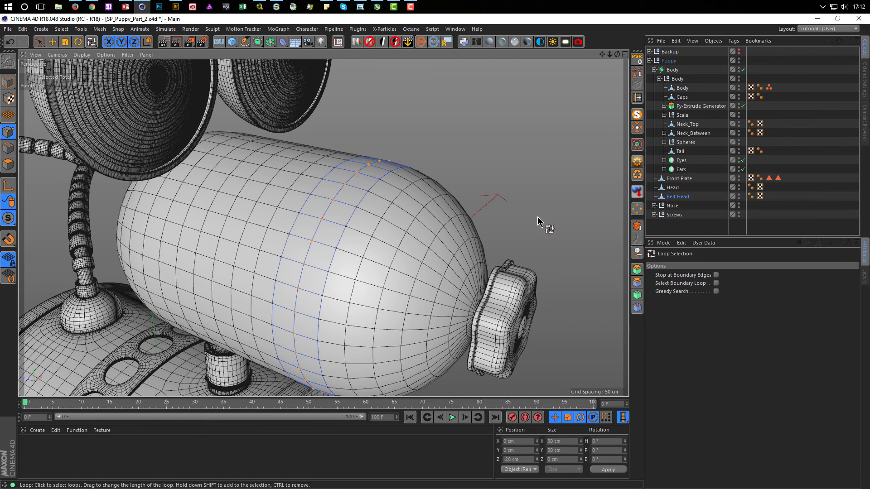
{"action": "left_click", "coordinate": [637, 73]}
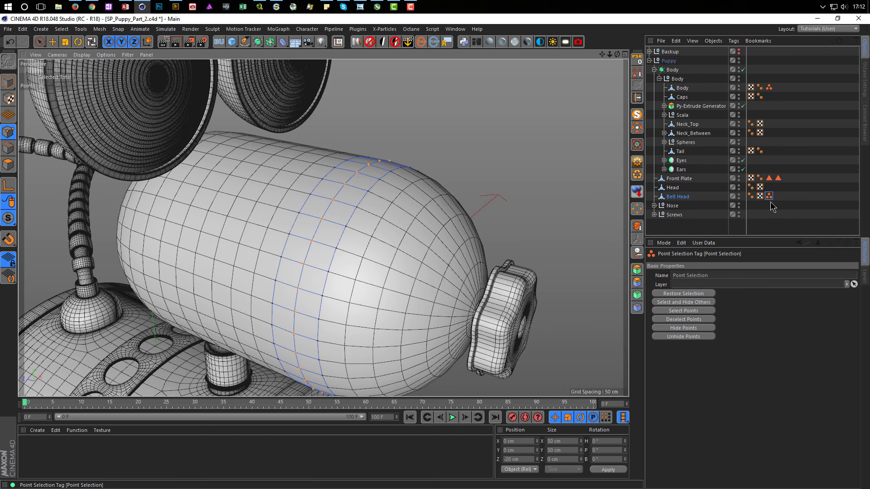
{"action": "key", "text": "ctrl+s"}
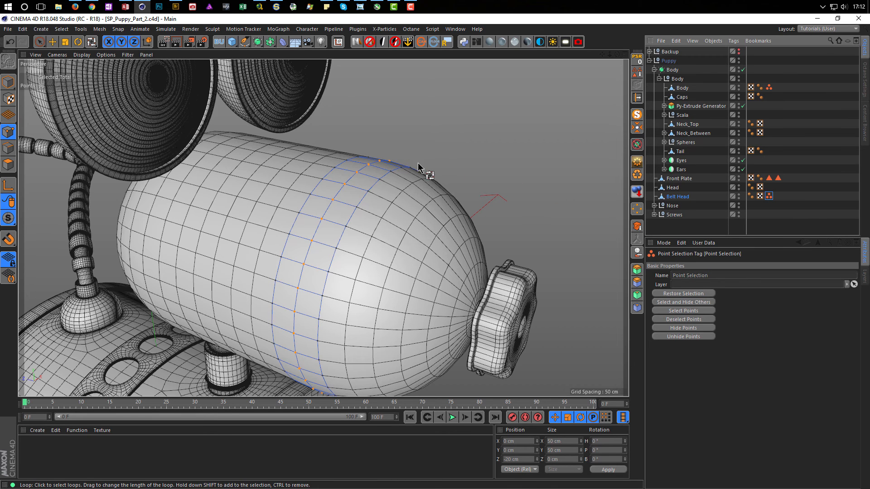
- Cut the three selected edge rings of Belt Head once per segment, adding cross edges around the belt
{"action": "left_click", "coordinate": [7, 148]}
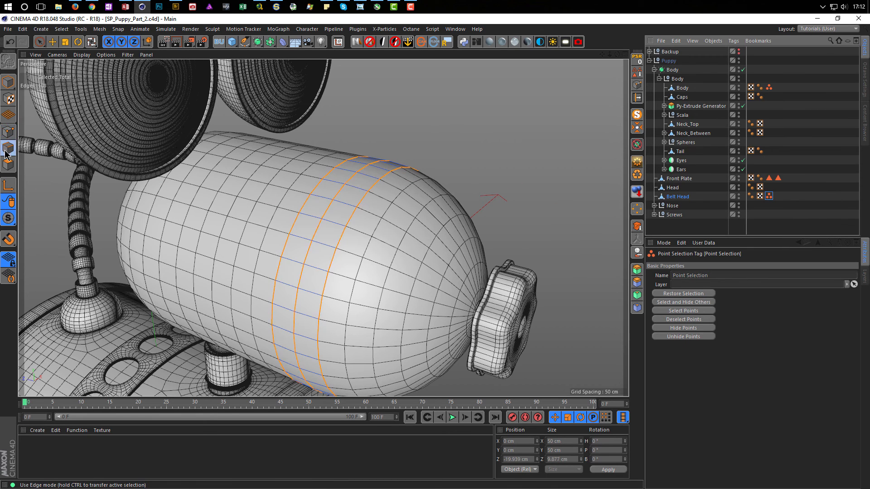
{"action": "key", "text": "m"}
{"action": "key", "text": "m"}
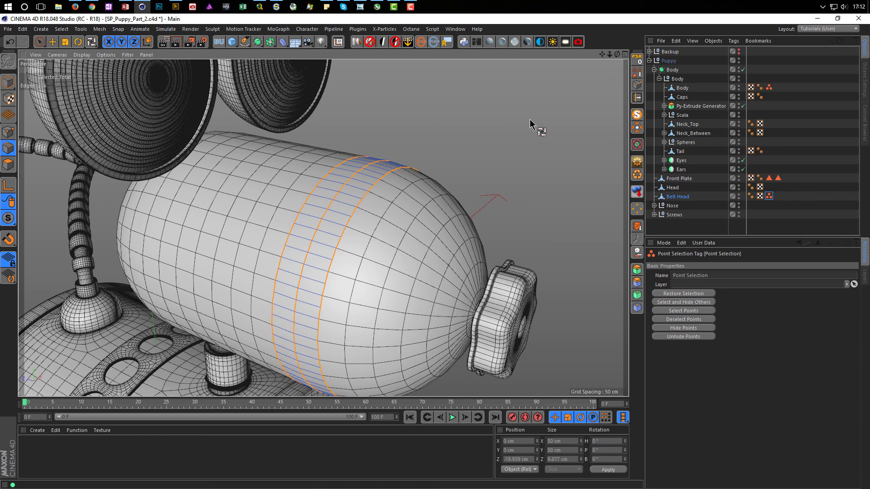
- Restore the stored point selection along Belt Head's middle ring
{"action": "double_click", "coordinate": [768, 196]}
{"action": "key", "text": "u"}
{"action": "key", "text": "l"}
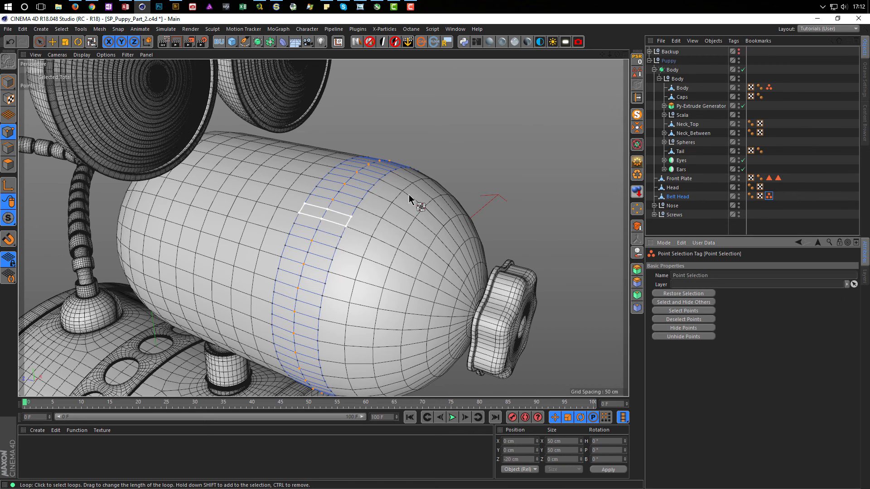
{"action": "right_click_drag", "start_coordinate": [341, 230], "coordinate": [384, 221], "text": "alt"}
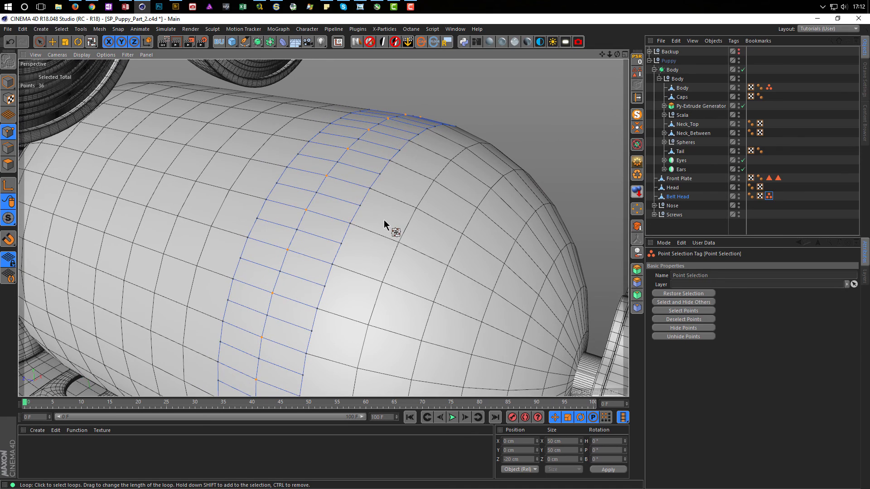
- Bevel the restored middle points of Belt Head with an offset of about 1.63 cm, subdivision 1 and depth -100 %
{"action": "key", "text": "m"}
{"action": "key", "text": "s"}
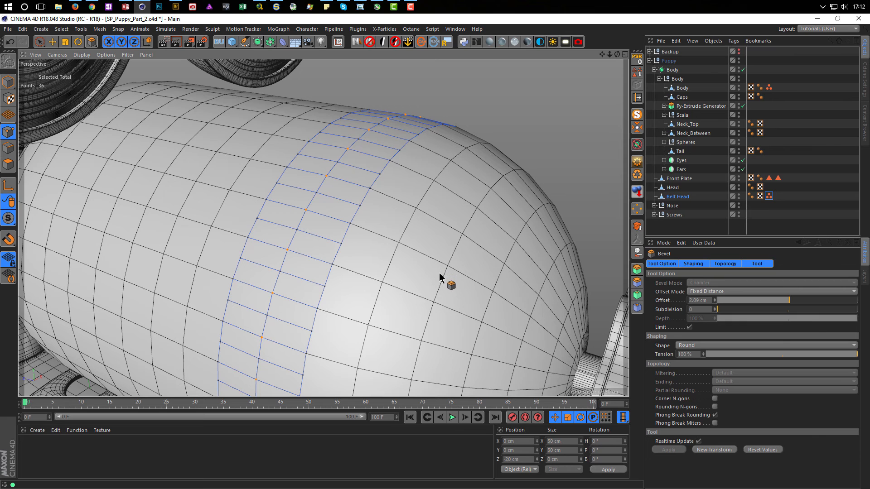
{"action": "left_click_drag", "start_coordinate": [443, 295], "coordinate": [465, 296]}
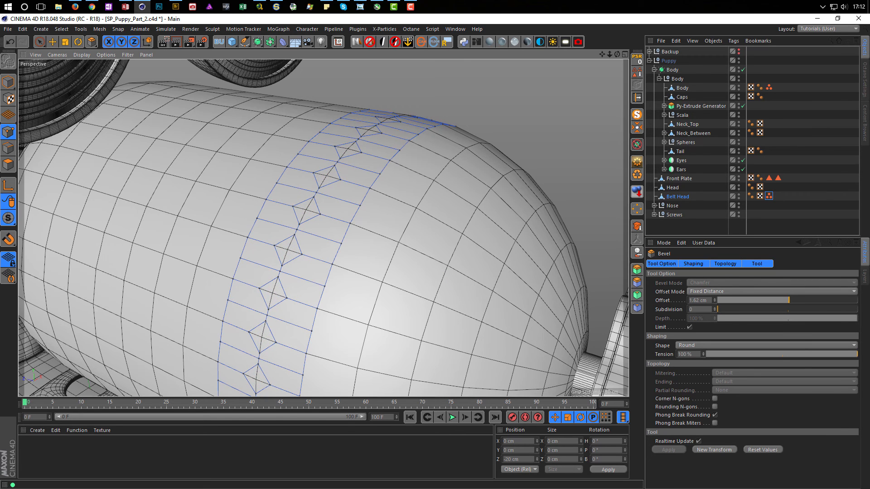
{"action": "left_click", "coordinate": [715, 308]}
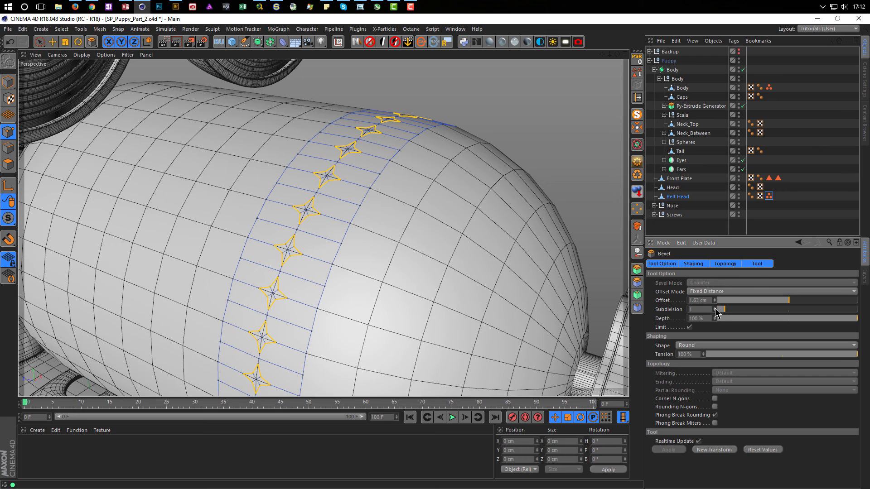
{"action": "left_click_drag", "start_coordinate": [785, 319], "coordinate": [704, 327]}
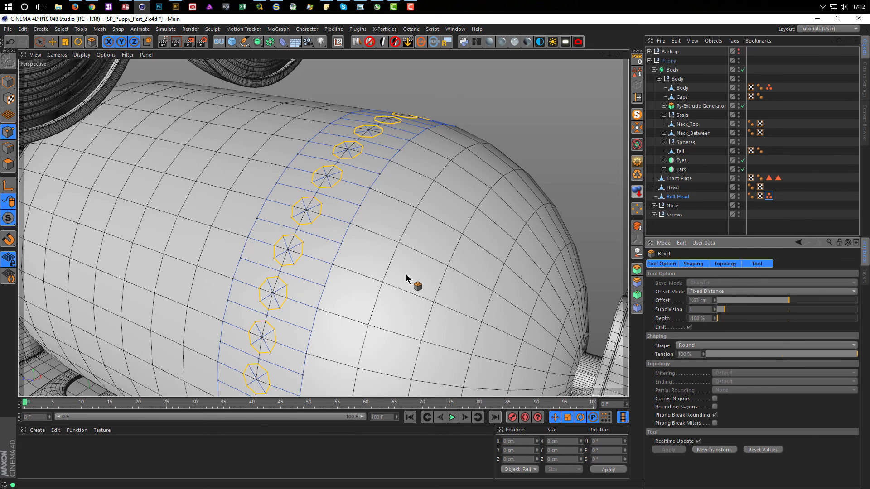
- Loop-select the polygons on both sides of Belt Head's octagons, invert the selection and delete the octagon polygons to open the holes
{"action": "scroll", "coordinate": [394, 274], "scroll_direction": "down", "scroll_amount": 8}
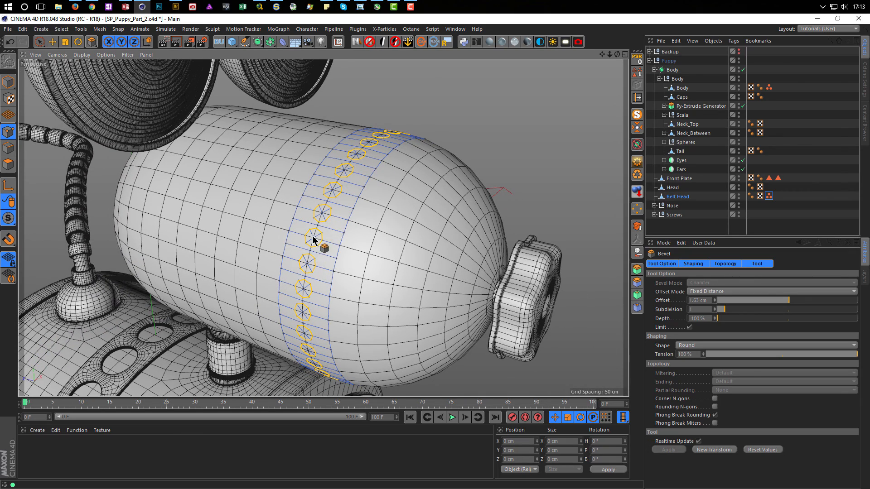
{"action": "scroll", "coordinate": [313, 239], "scroll_direction": "up", "scroll_amount": 2}
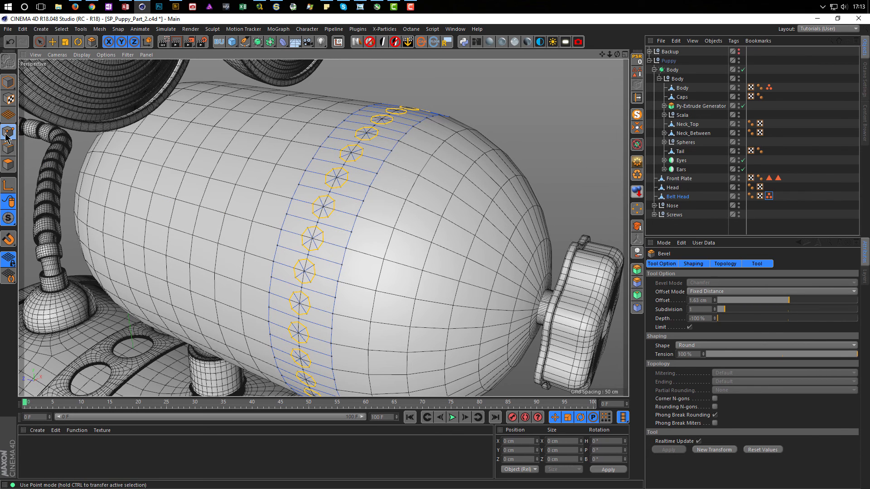
{"action": "left_click", "coordinate": [8, 166]}
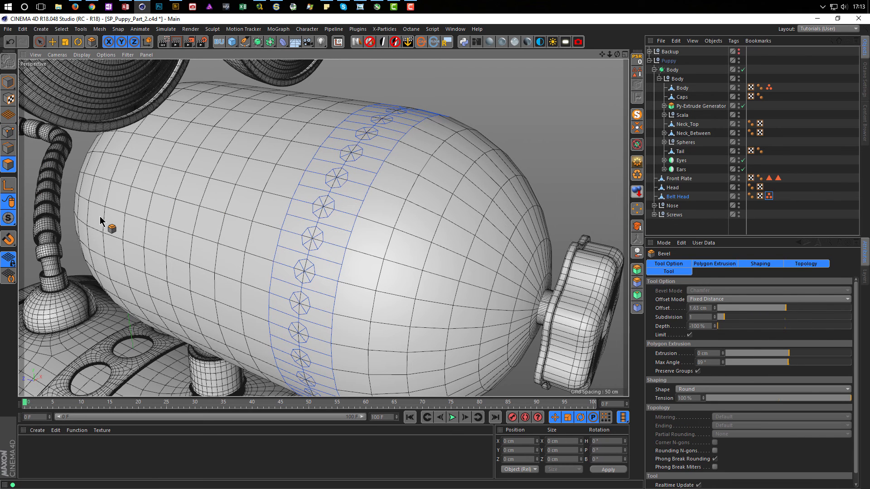
{"action": "key", "text": "u"}
{"action": "key", "text": "l"}
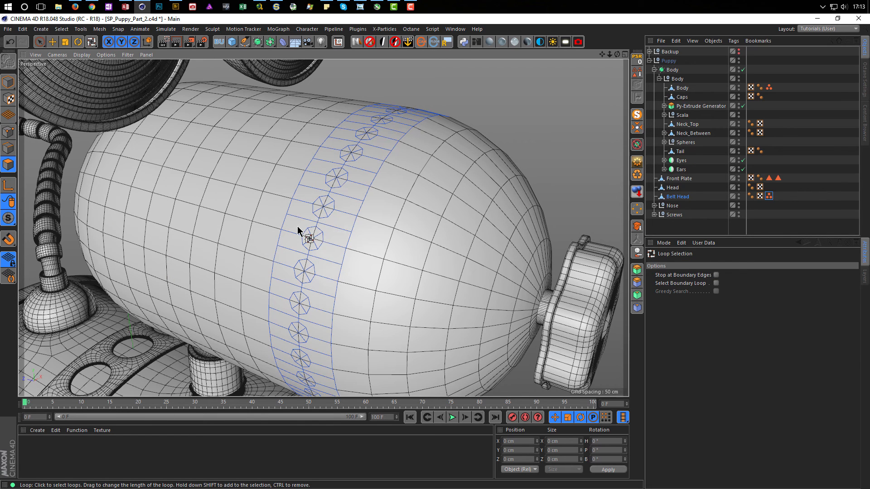
{"action": "left_click", "coordinate": [333, 228]}
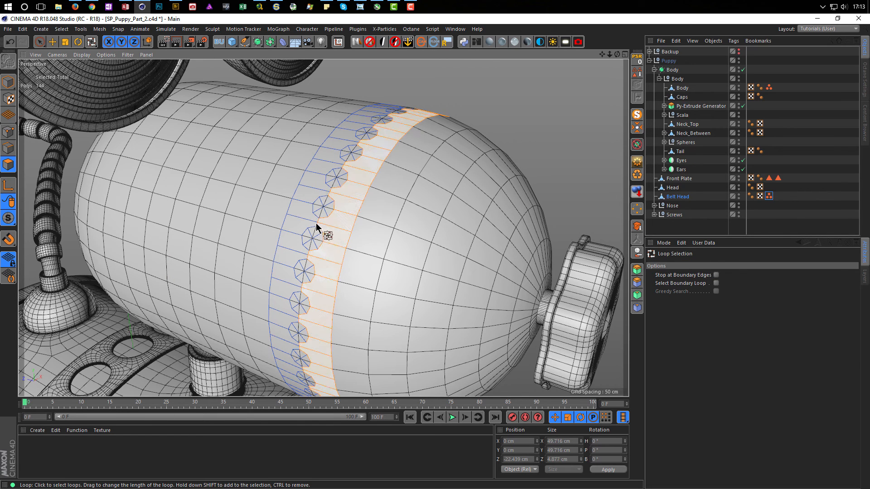
{"action": "left_click", "coordinate": [284, 217], "text": "shift"}
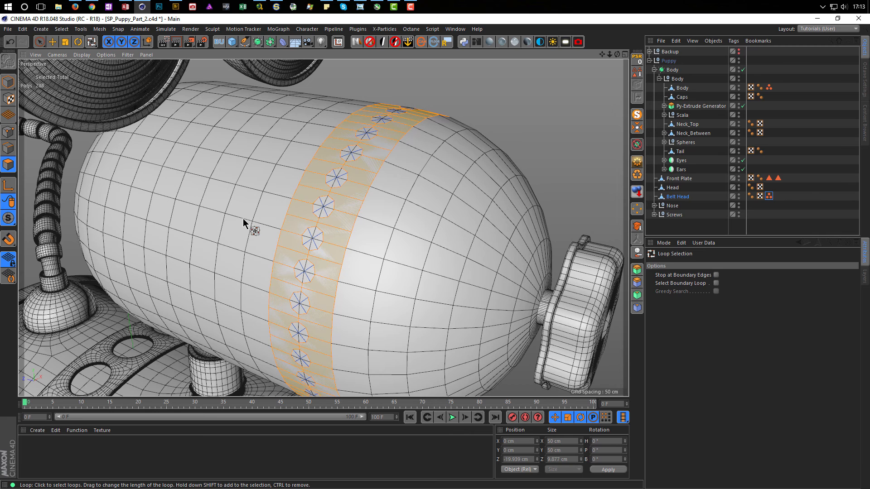
{"action": "key", "text": "u"}
{"action": "key", "text": "i"}
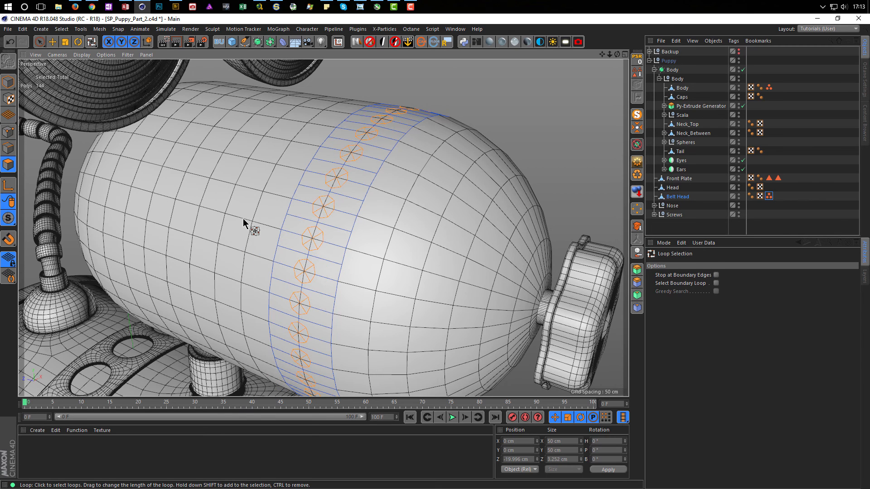
{"action": "key", "text": "Delete"}
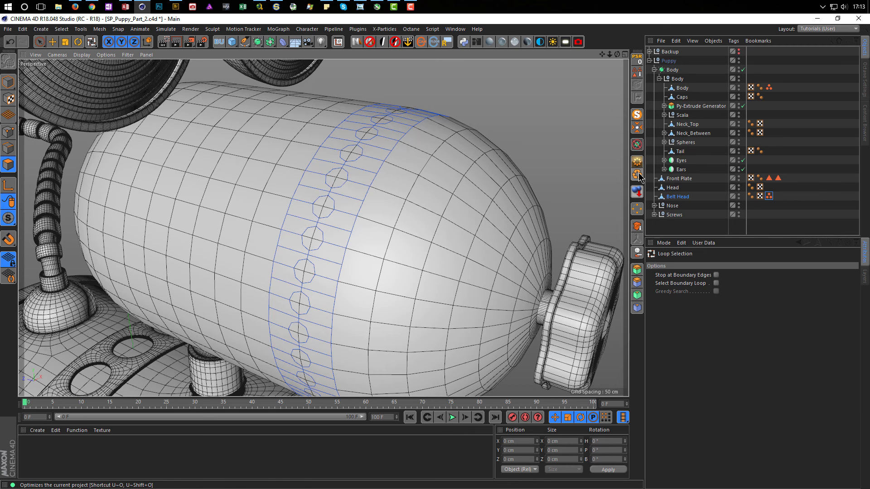
- Loop-select the nose-side border edge ring of Belt Head
{"action": "left_click", "coordinate": [8, 148]}
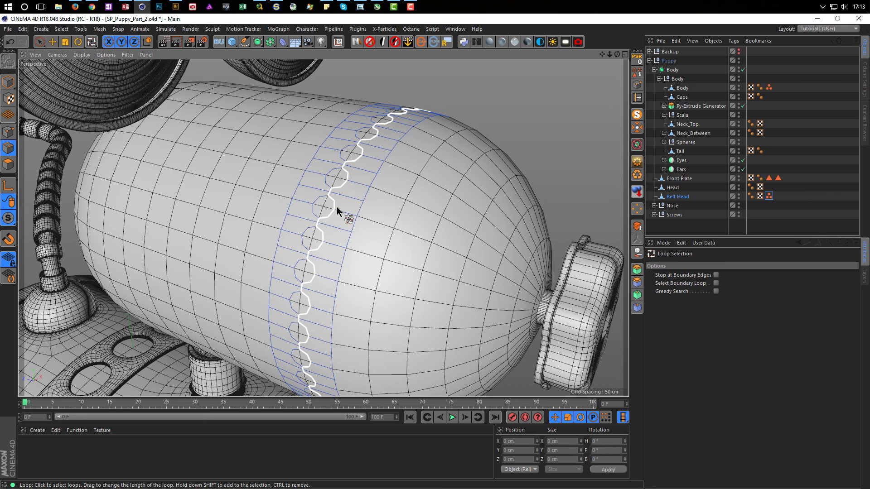
{"action": "left_click", "coordinate": [361, 213]}
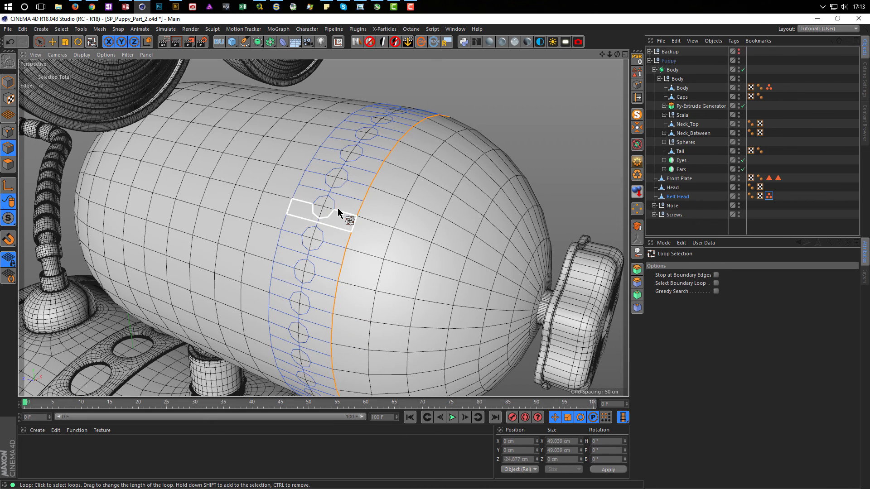
{"action": "scroll", "coordinate": [363, 209], "scroll_direction": "up", "scroll_amount": 2}
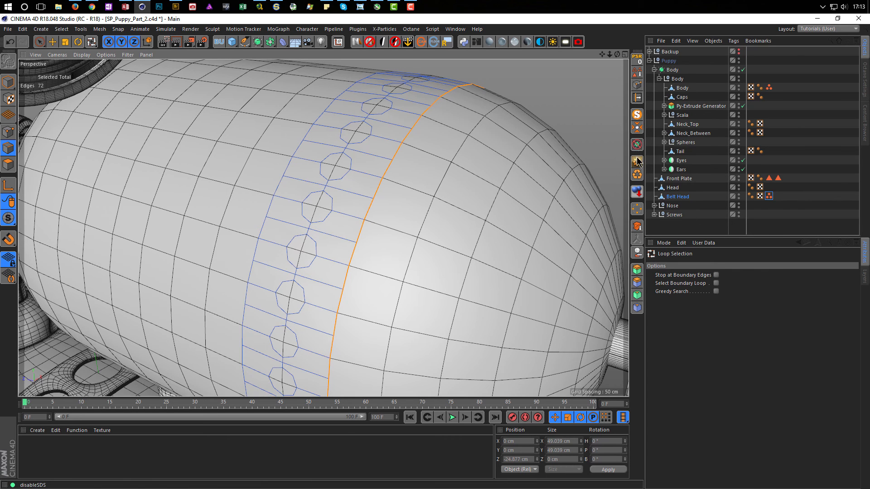
- Try to shift Belt Head's nose-side border ring toward the holes with the Slide tool
{"action": "left_click", "coordinate": [637, 99]}
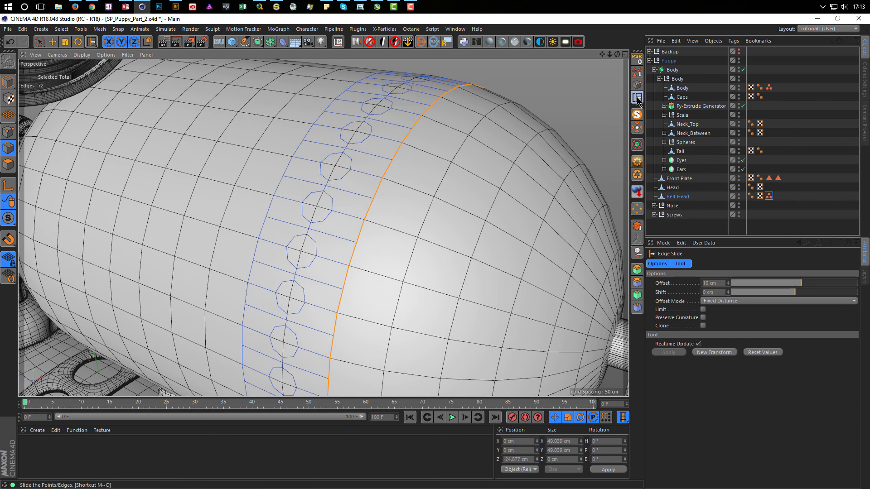
{"action": "left_click_drag", "start_coordinate": [375, 195], "coordinate": [348, 204]}
{"action": "key", "text": "ctrl+z"}
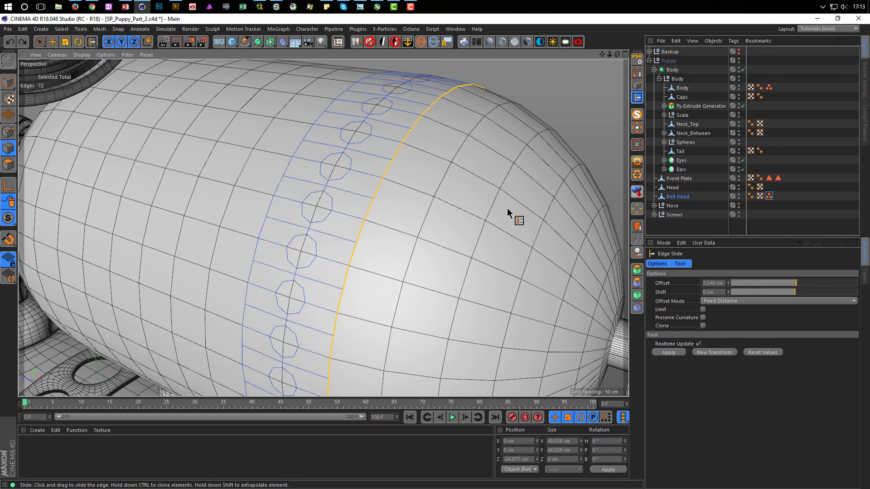
{"action": "key", "text": "e"}
{"action": "mouse_move", "coordinate": [522, 311]}
{"action": "left_mouse_down"}
{"action": "mouse_move", "coordinate": [495, 317]}
{"action": "mouse_move", "coordinate": [528, 316]}
{"action": "left_mouse_up"}
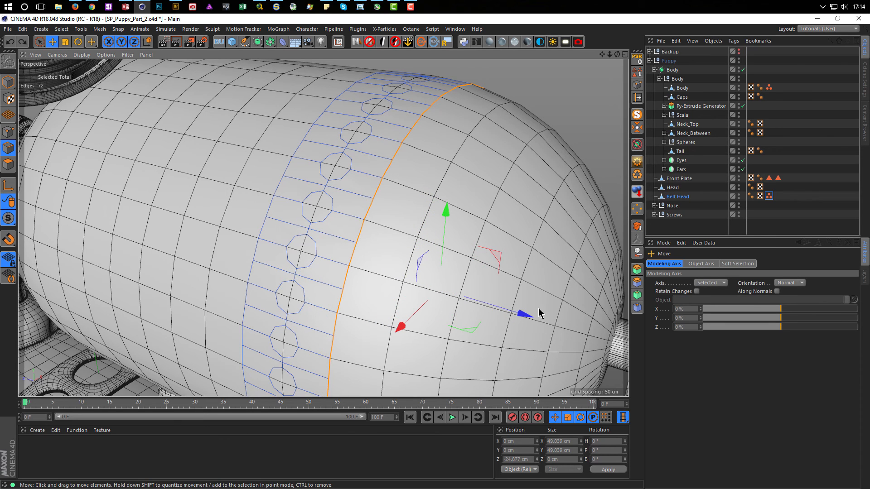
- Try to slide the nose-side border ring inward about 1.98 cm and start a new slide transform on the rear border ring
{"action": "left_click", "coordinate": [637, 97]}
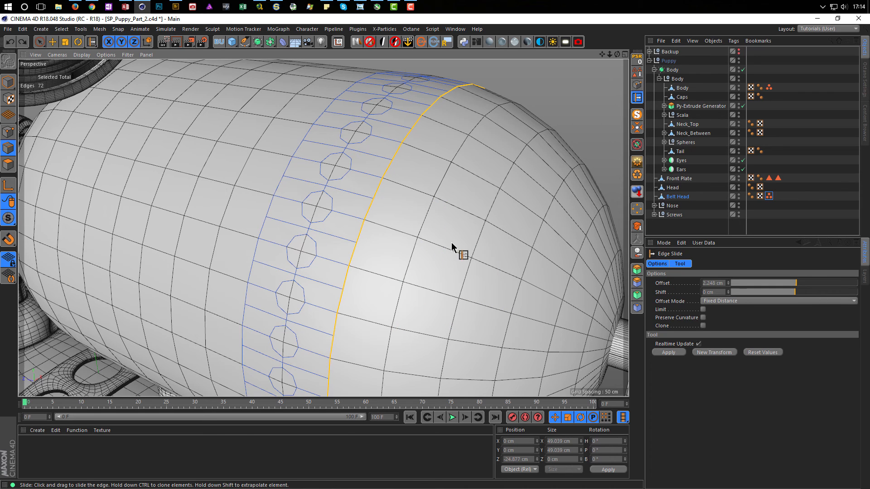
{"action": "left_click_drag", "start_coordinate": [370, 213], "coordinate": [347, 209]}
{"action": "left_click", "coordinate": [278, 187]}
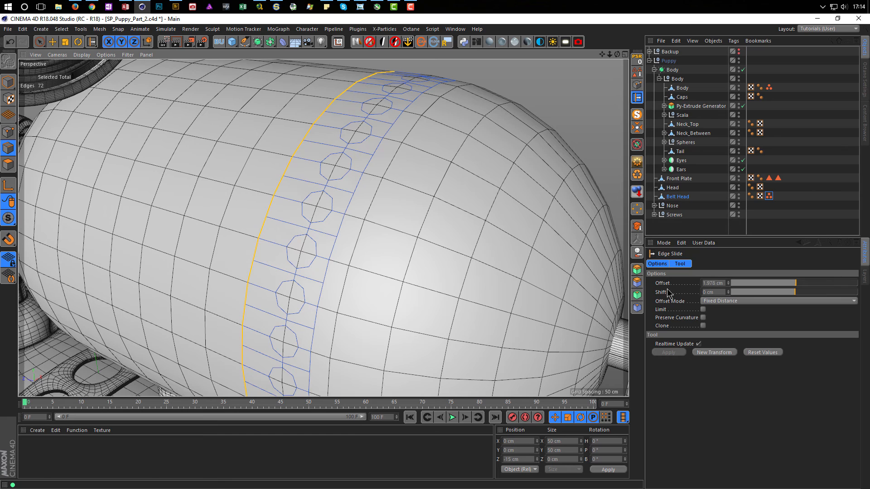
{"action": "left_click", "coordinate": [719, 354]}
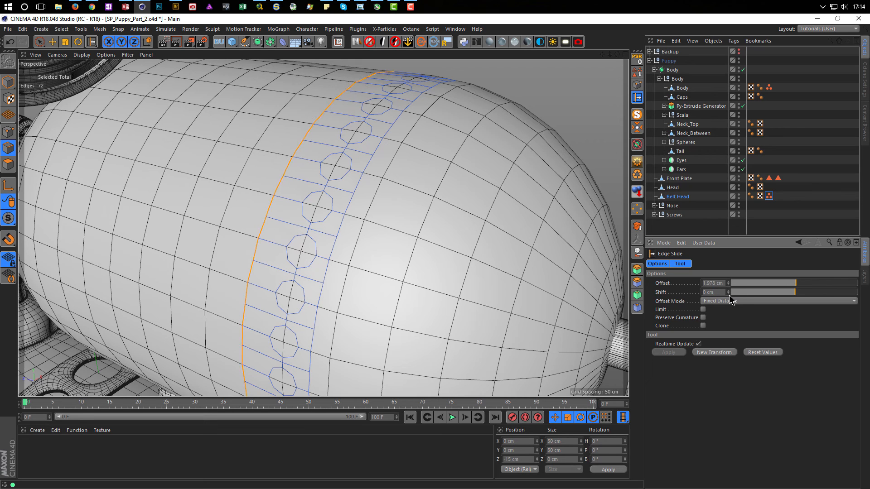
{"action": "key", "text": "ctrl+z"}
{"action": "key", "text": "ctrl+z"}
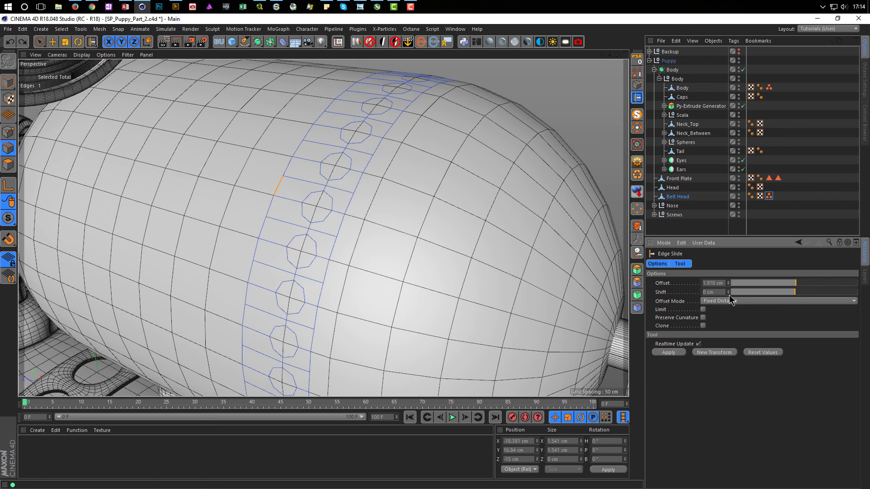
- Try to slide Belt Head's rear border ring toward the holes, and undo the border slides
{"action": "double_click", "coordinate": [278, 187]}
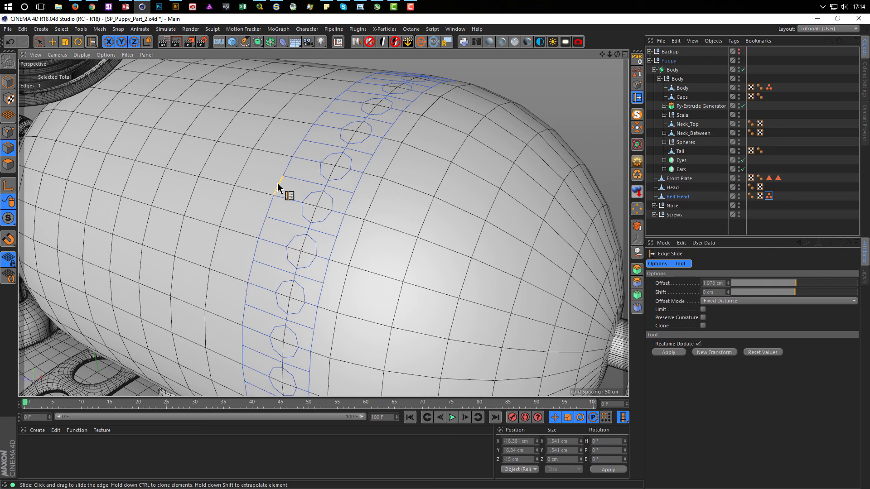
{"action": "mouse_move", "coordinate": [278, 187]}
{"action": "left_mouse_down"}
{"action": "mouse_move", "coordinate": [295, 196]}
{"action": "mouse_move", "coordinate": [286, 191]}
{"action": "left_mouse_up"}
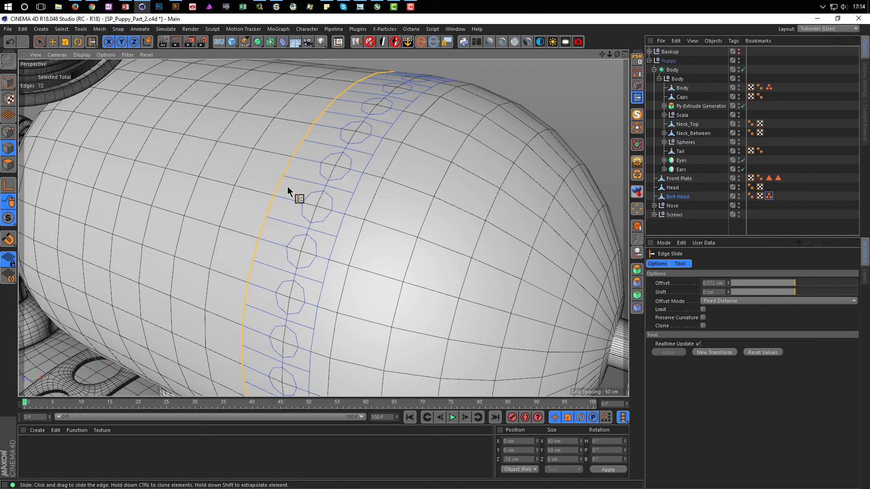
{"action": "left_click", "coordinate": [287, 189]}
{"action": "key", "text": "ctrl+z"}
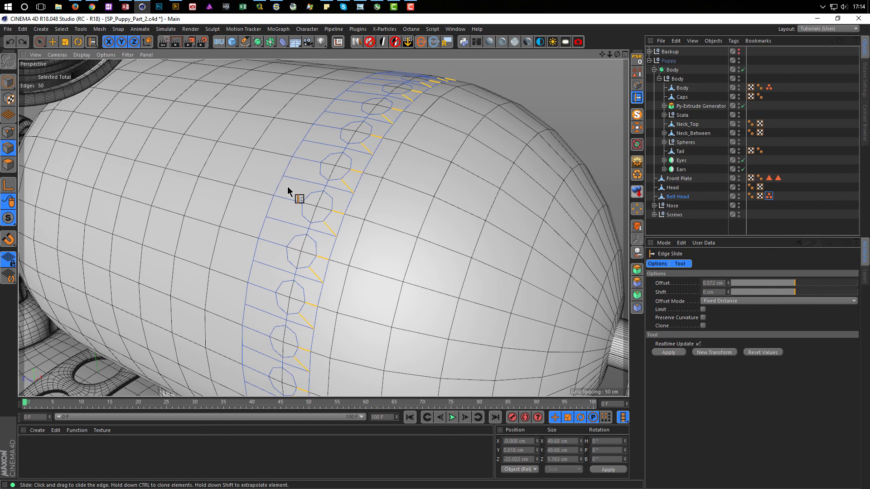
{"action": "key", "text": "ctrl+z"}
- Try sliding the nose-side and rear border rings of Belt Head inward one after the other
{"action": "left_click_drag", "start_coordinate": [373, 202], "coordinate": [344, 209]}
{"action": "mouse_move", "coordinate": [273, 211]}
{"action": "left_mouse_down"}
{"action": "mouse_move", "coordinate": [291, 220]}
{"action": "mouse_move", "coordinate": [255, 208]}
{"action": "mouse_move", "coordinate": [305, 233]}
{"action": "mouse_move", "coordinate": [285, 219]}
{"action": "mouse_move", "coordinate": [171, 216]}
{"action": "mouse_move", "coordinate": [284, 213]}
{"action": "left_mouse_up"}
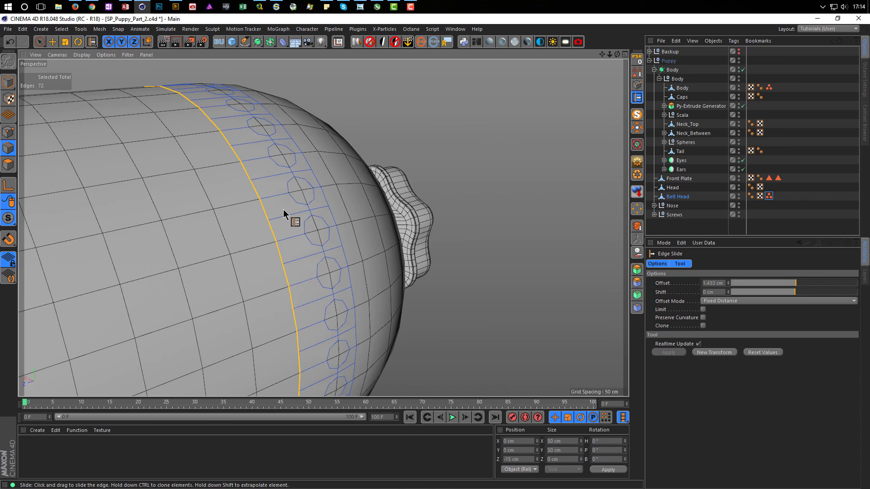
{"action": "left_click", "coordinate": [282, 213]}
{"action": "key", "text": "ctrl+z"}
{"action": "key", "text": "ctrl+z"}
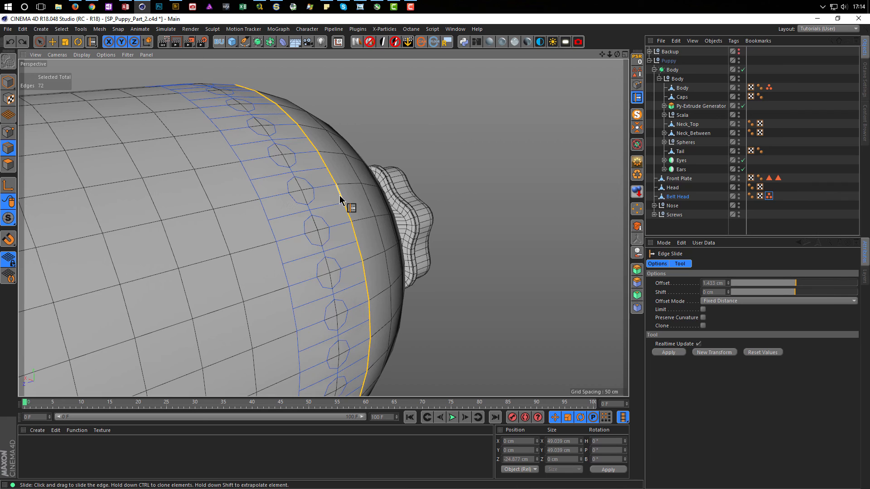
- Add the rear border ring to the selection and slide both borders toward the holes with an offset of about -2.07 cm
{"action": "double_click", "coordinate": [265, 211], "text": "shift"}
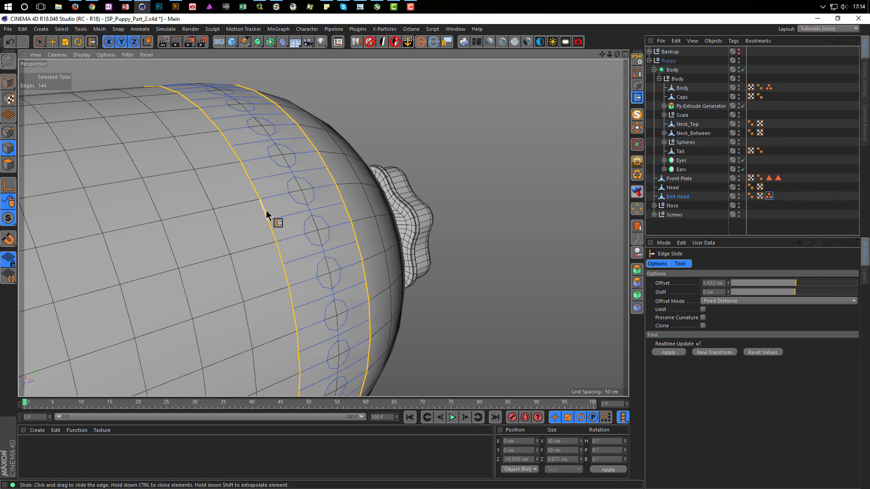
{"action": "left_click_drag", "start_coordinate": [267, 214], "coordinate": [287, 209]}
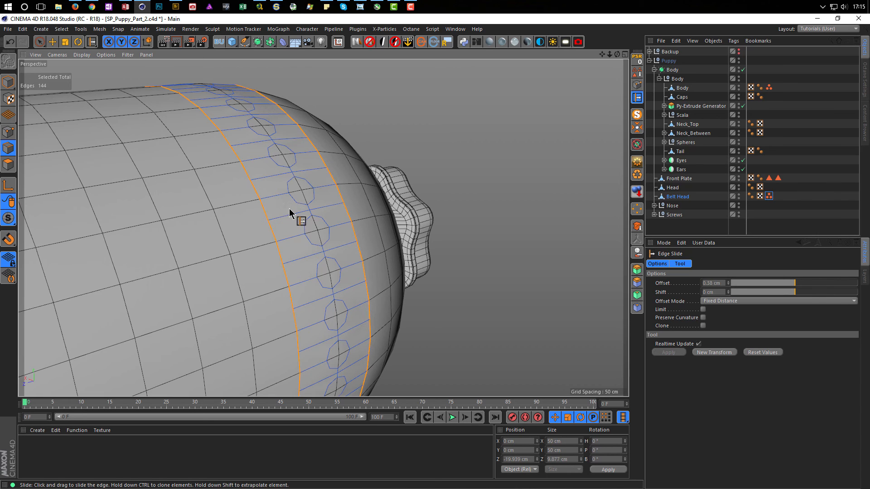
{"action": "mouse_move", "coordinate": [225, 219]}
{"action": "left_mouse_down"}
{"action": "mouse_move", "coordinate": [346, 206]}
{"action": "mouse_move", "coordinate": [292, 207]}
{"action": "mouse_move", "coordinate": [233, 227]}
{"action": "left_mouse_up"}
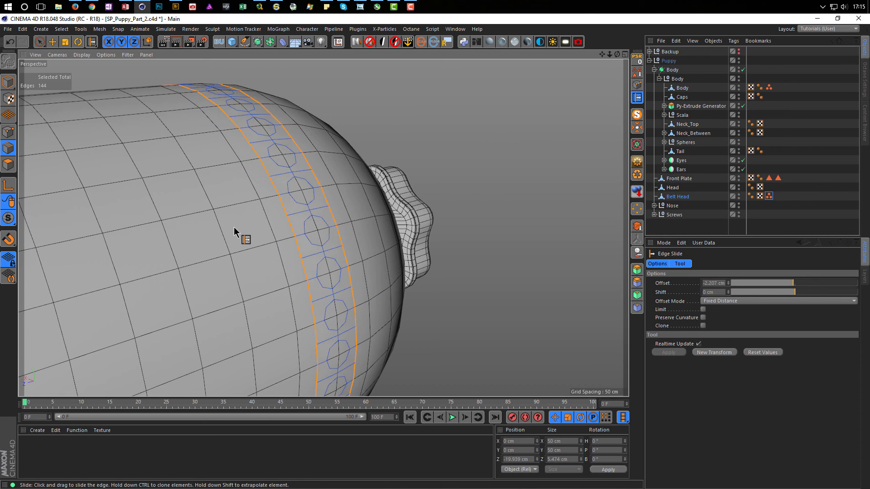
{"action": "left_click_drag", "start_coordinate": [232, 227], "coordinate": [240, 224]}
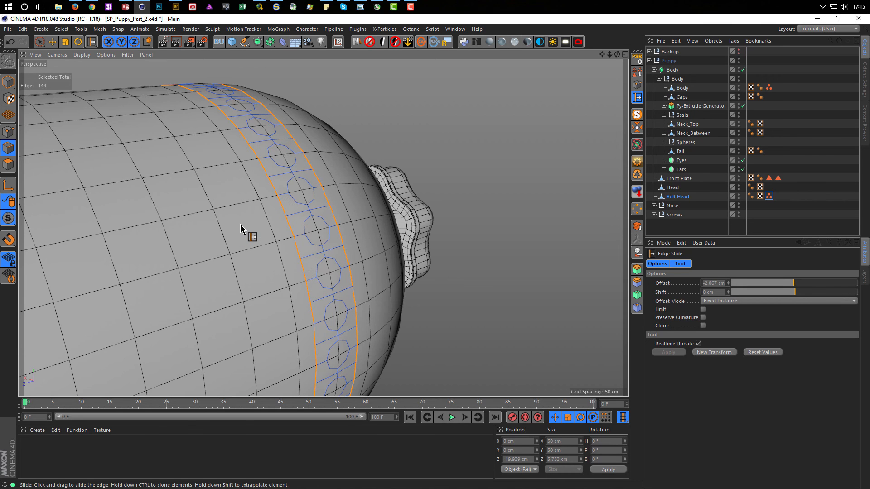
{"action": "left_click_drag", "start_coordinate": [319, 222], "coordinate": [368, 217], "text": "alt"}
{"action": "scroll", "coordinate": [353, 227], "scroll_direction": "up", "scroll_amount": 3}
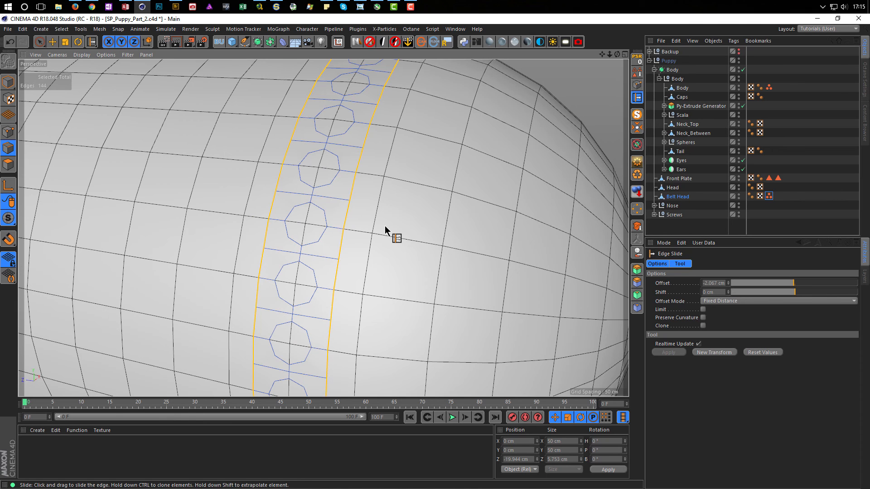
- Isolate the Belt Head object with MagicSolo and inspect its perforated strip
{"action": "left_click", "coordinate": [678, 198]}
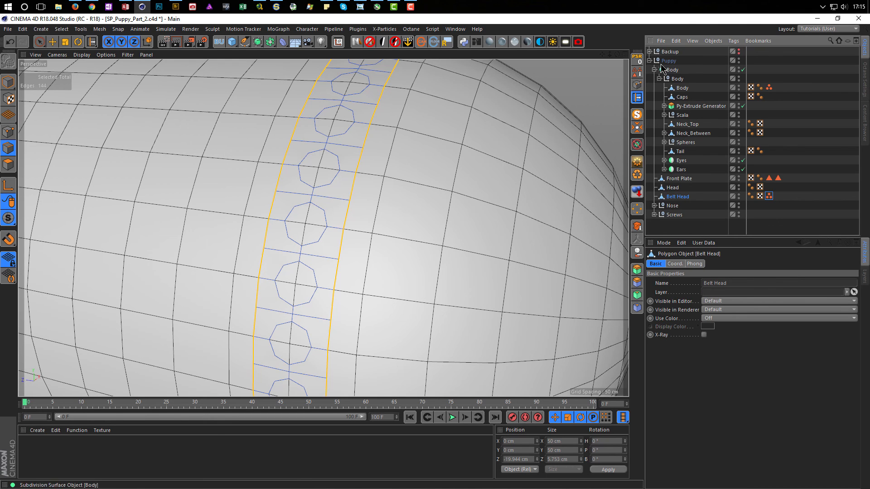
{"action": "left_click", "coordinate": [637, 115]}
{"action": "scroll", "coordinate": [292, 239], "scroll_direction": "down", "scroll_amount": 3}
{"action": "left_click_drag", "start_coordinate": [362, 248], "coordinate": [339, 217], "text": "alt"}
{"action": "middle_click_drag", "start_coordinate": [355, 200], "coordinate": [256, 226], "text": "alt"}
{"action": "scroll", "coordinate": [256, 228], "scroll_direction": "up", "scroll_amount": 3}
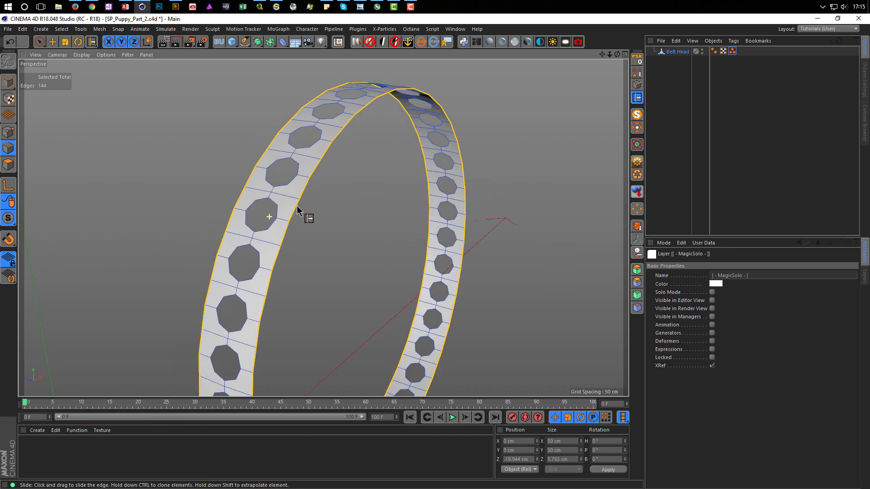
- Switch to Polygon mode and remove the N-gons from the entire Belt Head mesh
{"action": "right_click", "coordinate": [520, 163]}
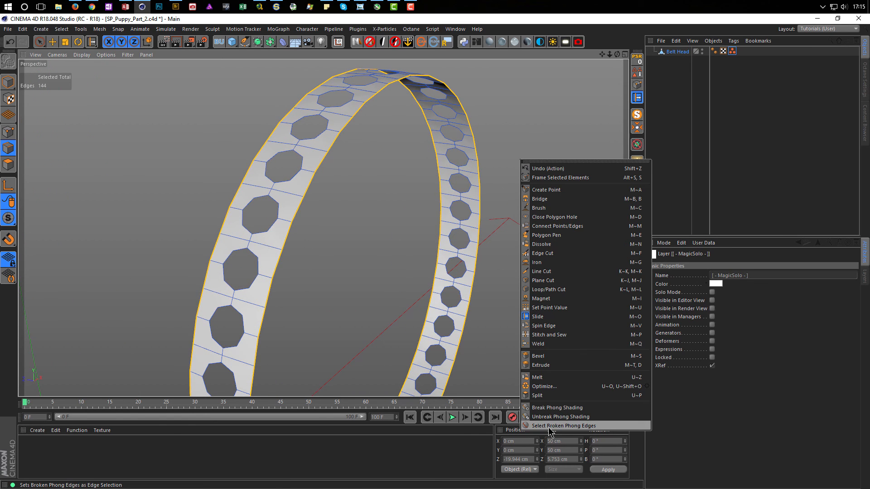
{"action": "left_click", "coordinate": [11, 164]}
{"action": "left_click", "coordinate": [11, 164]}
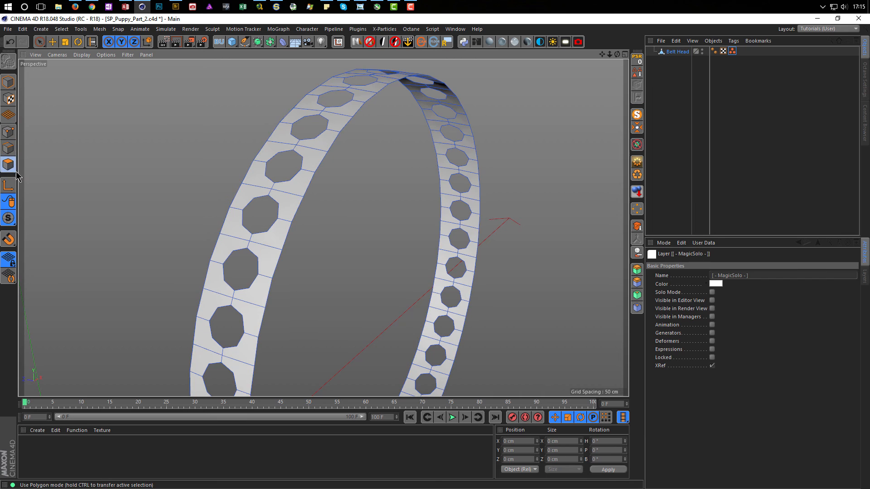
{"action": "right_click", "coordinate": [547, 218]}
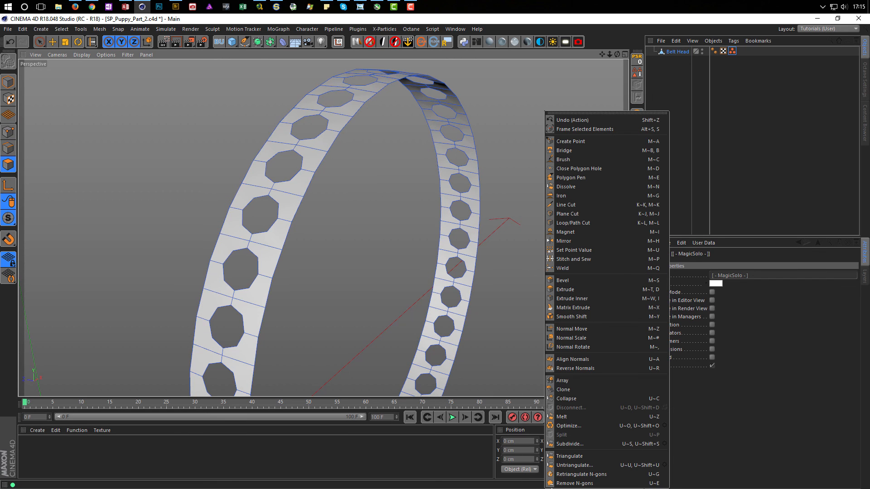
{"action": "left_click", "coordinate": [577, 483]}
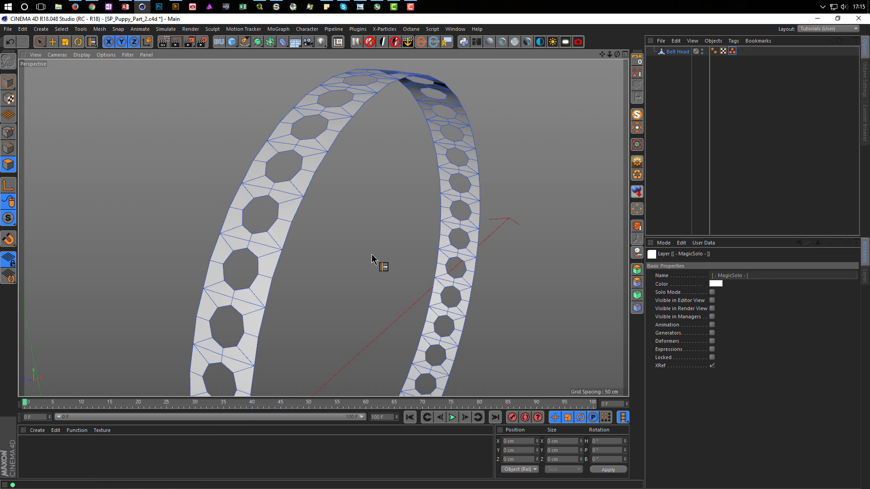
{"action": "left_click_drag", "start_coordinate": [258, 197], "coordinate": [357, 241], "text": "alt"}
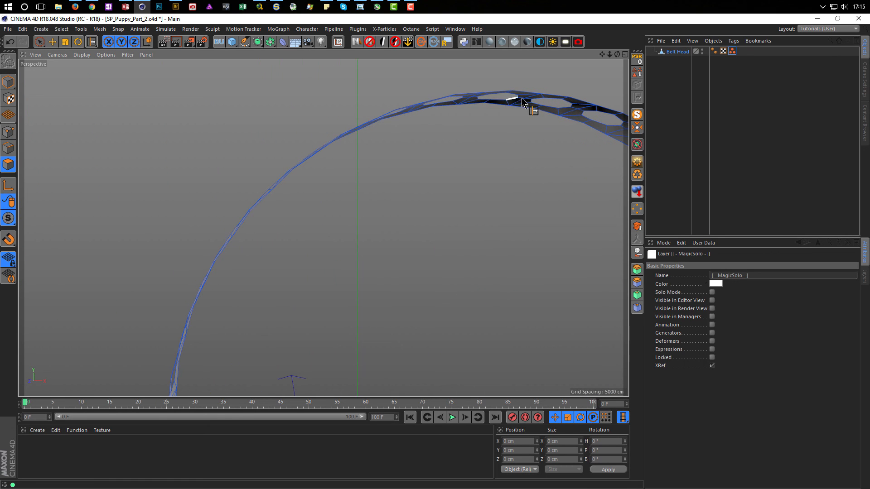
{"action": "left_click_drag", "start_coordinate": [264, 217], "coordinate": [205, 202], "text": "alt"}
{"action": "middle_click_drag", "start_coordinate": [236, 208], "coordinate": [270, 214], "text": "alt"}
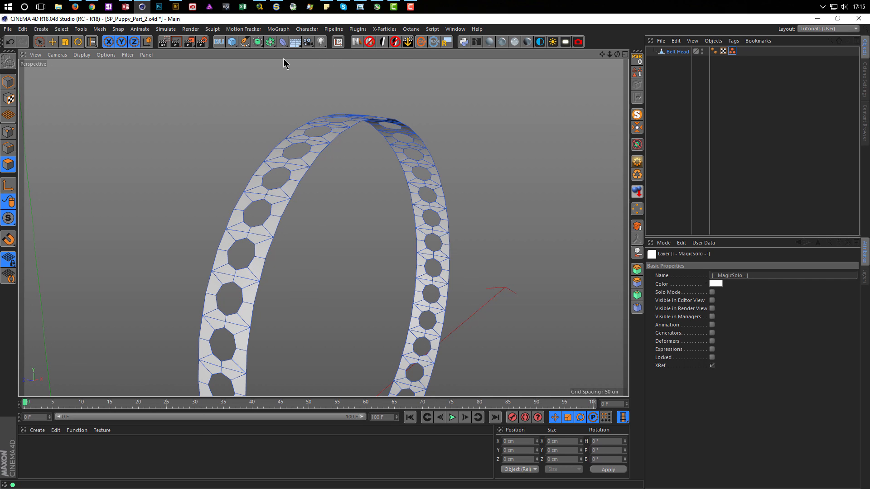
- Turn off the MagicSolo isolation and inspect the belt strip in place on the puppy's head
{"action": "left_click", "coordinate": [635, 114]}
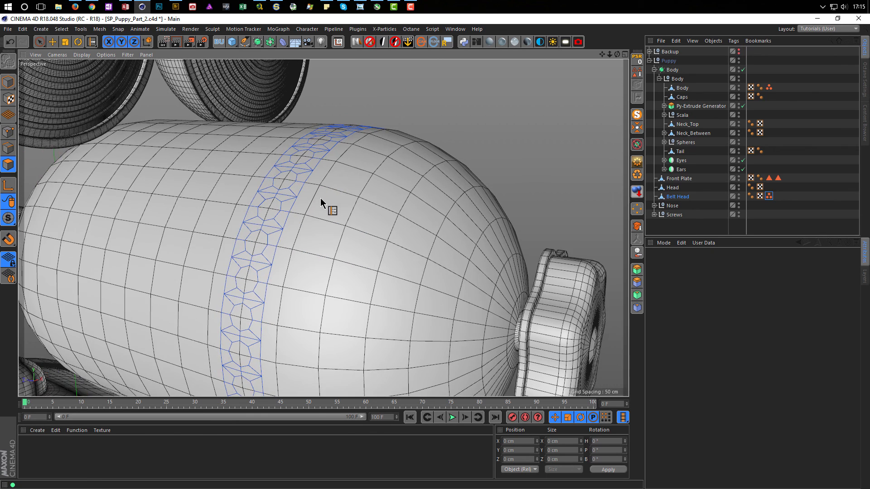
{"action": "left_click_drag", "start_coordinate": [318, 198], "coordinate": [336, 206], "text": "alt"}
{"action": "scroll", "coordinate": [312, 186], "scroll_direction": "up", "scroll_amount": 5}
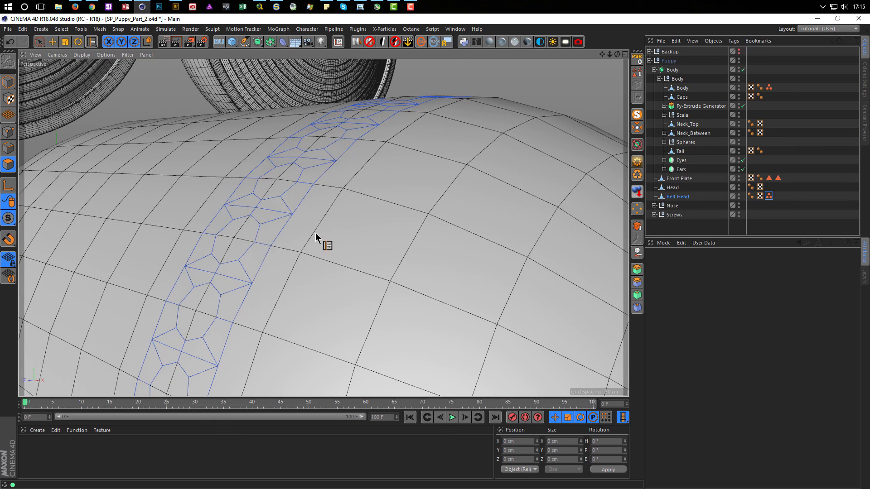
{"action": "right_click_drag", "start_coordinate": [308, 236], "coordinate": [275, 256], "text": "alt"}
{"action": "mouse_move", "coordinate": [276, 256]}
{"action": "left_mouse_down", "text": "alt"}
{"action": "mouse_move", "coordinate": [284, 254]}
{"action": "mouse_move", "coordinate": [274, 252]}
{"action": "left_mouse_up", "text": "alt"}
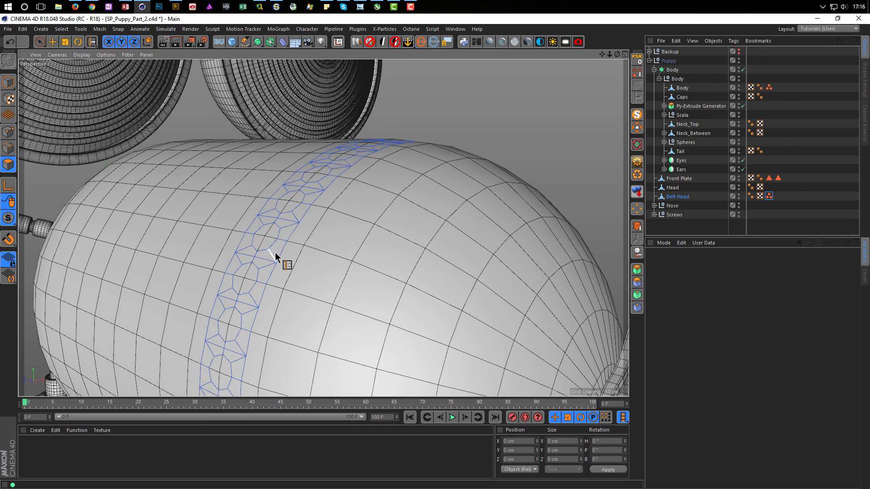
- Add a Py-Extrude Generator to Belt Head with an offset of 0.3 cm, a subdivision of 2 and caps created
{"action": "left_click", "coordinate": [678, 197]}
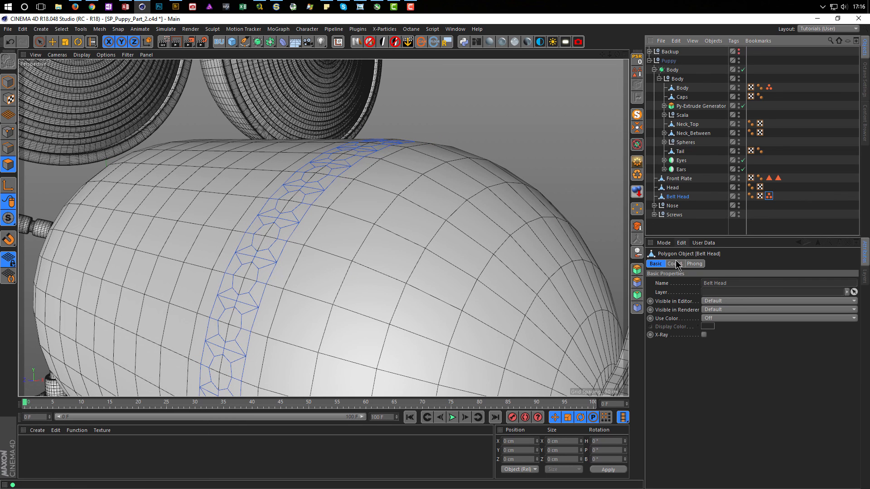
{"action": "left_click", "coordinate": [637, 271]}
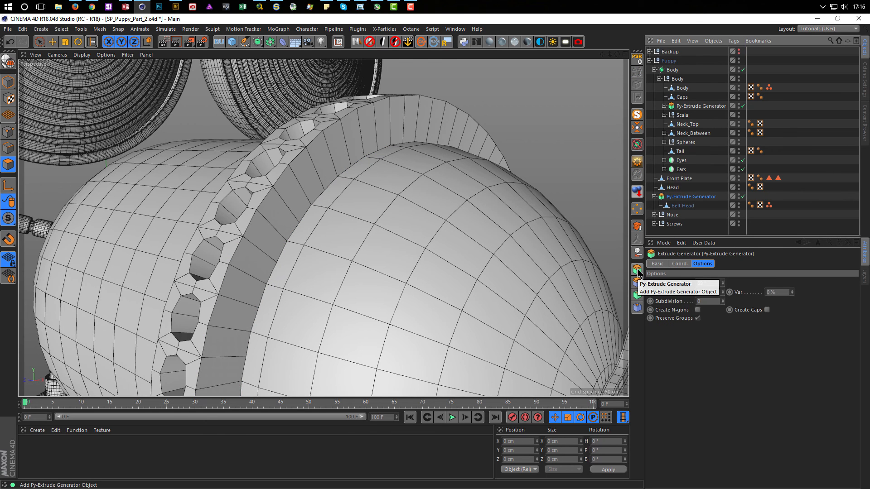
{"action": "left_click", "coordinate": [711, 292]}
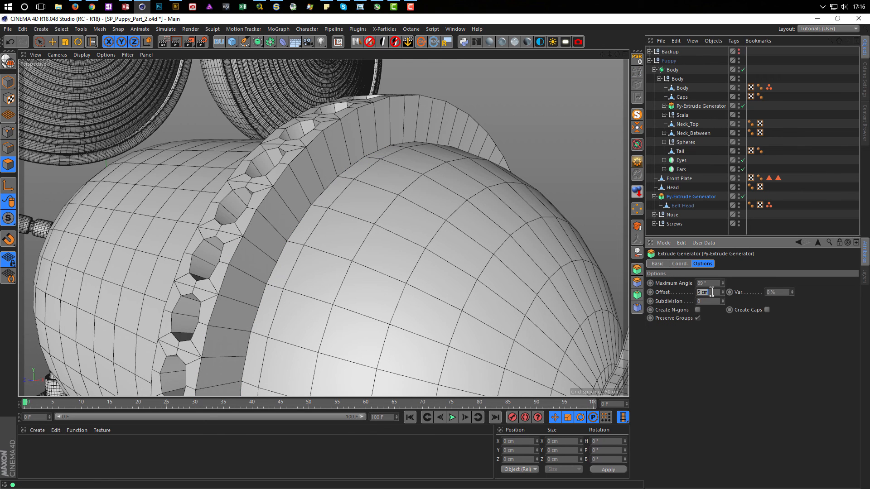
{"action": "type", "text": "0.3"}
{"action": "key", "text": "Return"}
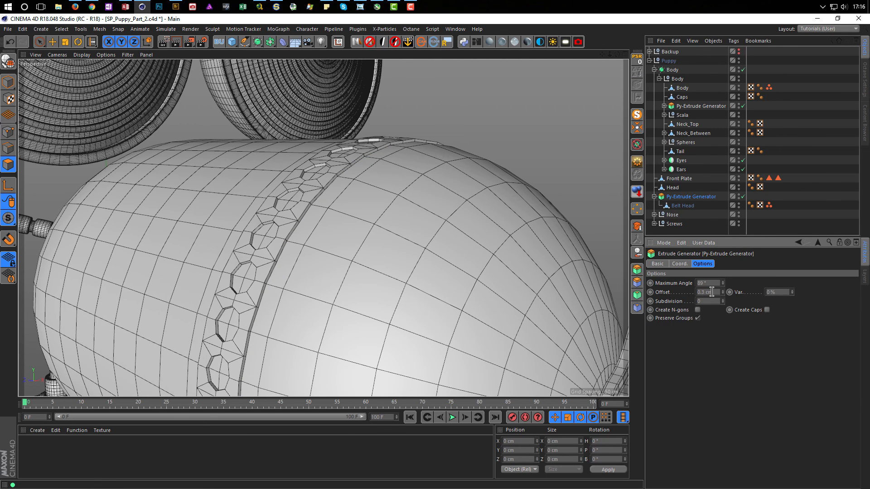
{"action": "left_click", "coordinate": [723, 300]}
{"action": "left_click", "coordinate": [723, 300]}
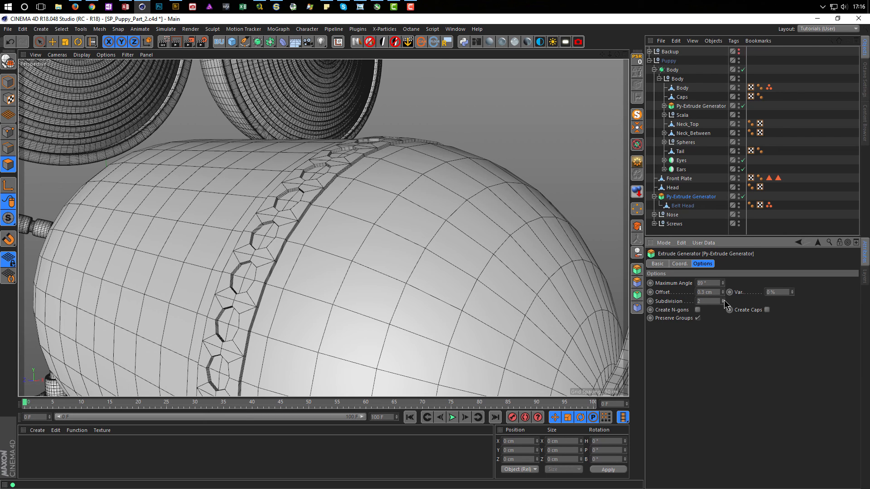
{"action": "left_click", "coordinate": [767, 310]}
- Rename the belt's Py-Extrude Generator as Belt Head and move it into the inner Body group below Ears
{"action": "double_click", "coordinate": [685, 198]}
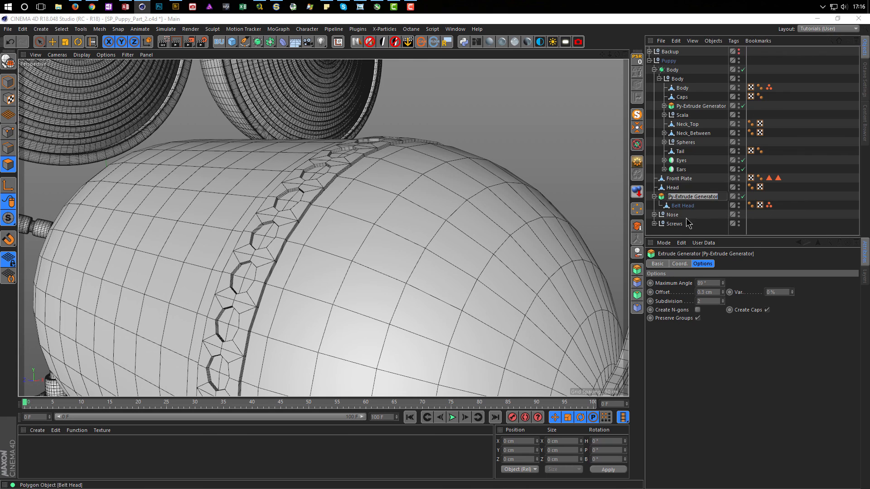
{"action": "type", "text": "Belt"}
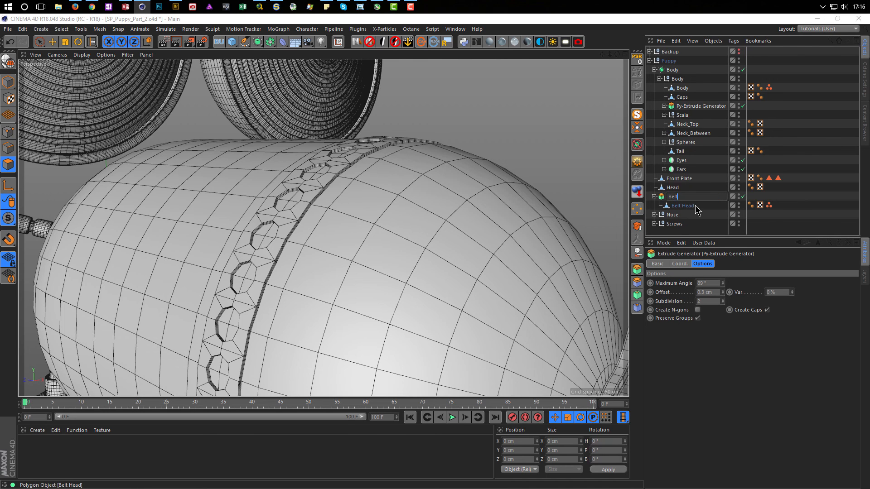
{"action": "type", "text": " Head"}
{"action": "key", "text": "Return"}
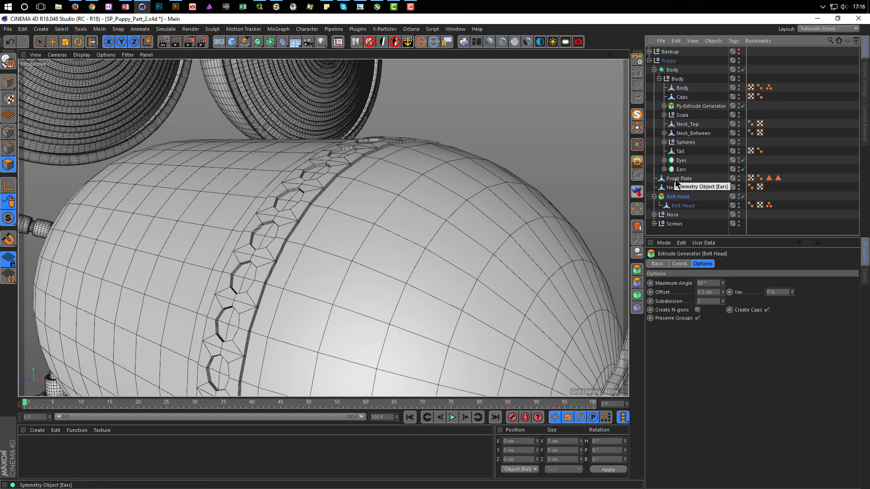
{"action": "left_click_drag", "start_coordinate": [674, 200], "coordinate": [680, 174]}
- Check the smoothed belt up close and reduce the Belt Head generator's subdivision to 1
{"action": "right_click_drag", "start_coordinate": [267, 229], "coordinate": [357, 212], "text": "alt"}
{"action": "left_click_drag", "start_coordinate": [347, 203], "coordinate": [395, 230], "text": "alt"}
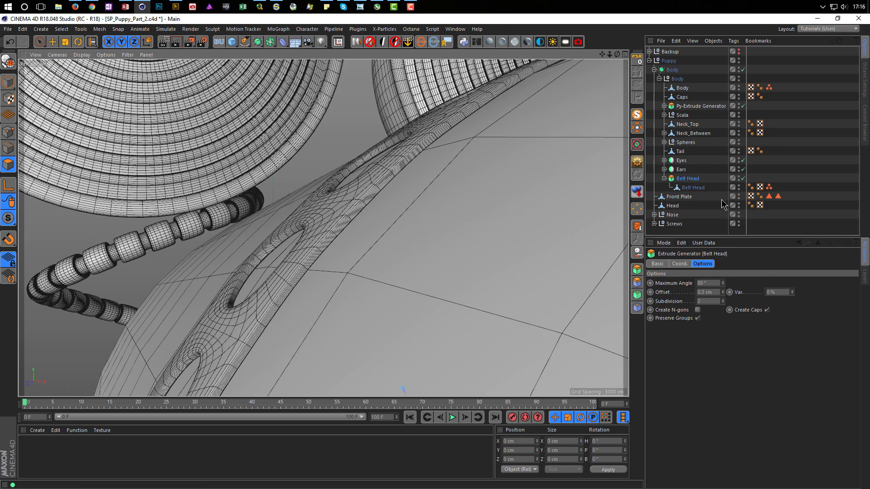
{"action": "left_click", "coordinate": [686, 190]}
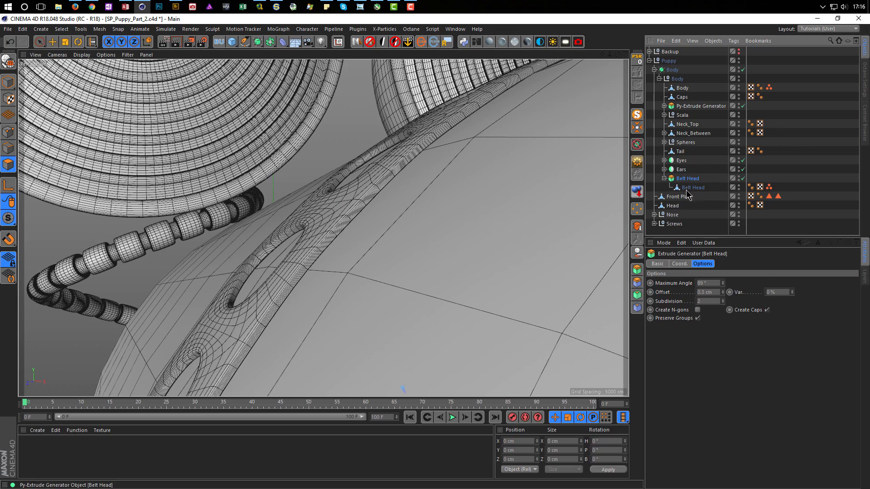
{"action": "left_click", "coordinate": [723, 302]}
{"action": "left_click_drag", "start_coordinate": [456, 202], "coordinate": [418, 210], "text": "alt"}
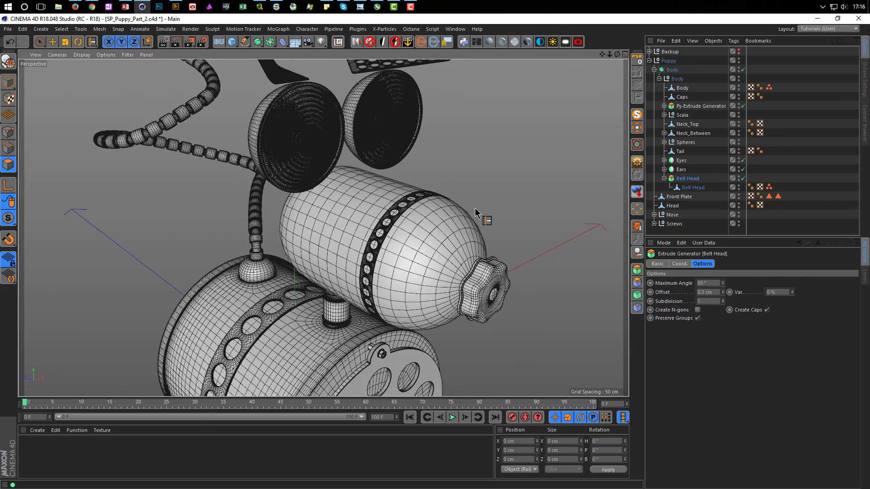
- Display the model with isoparm lines and render a preview of the whole puppy in the viewport
{"action": "key", "text": "n"}
{"action": "key", "text": "i"}
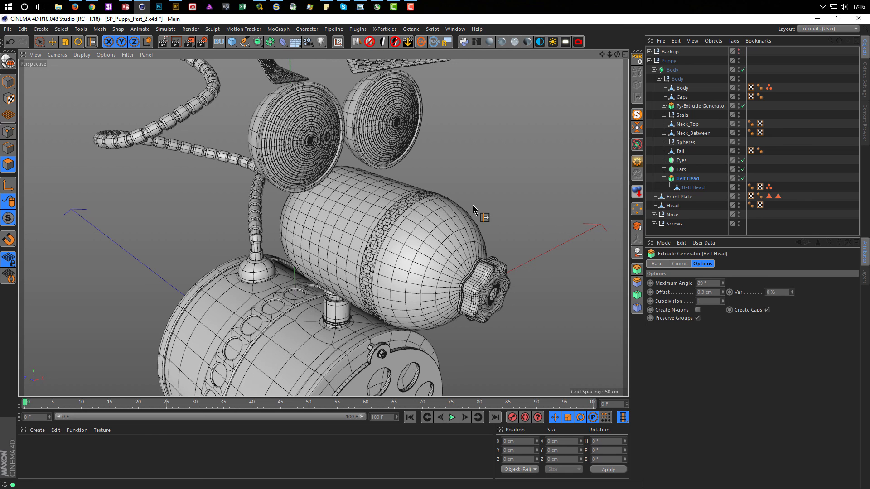
{"action": "right_click_drag", "start_coordinate": [383, 234], "coordinate": [347, 254], "text": "alt"}
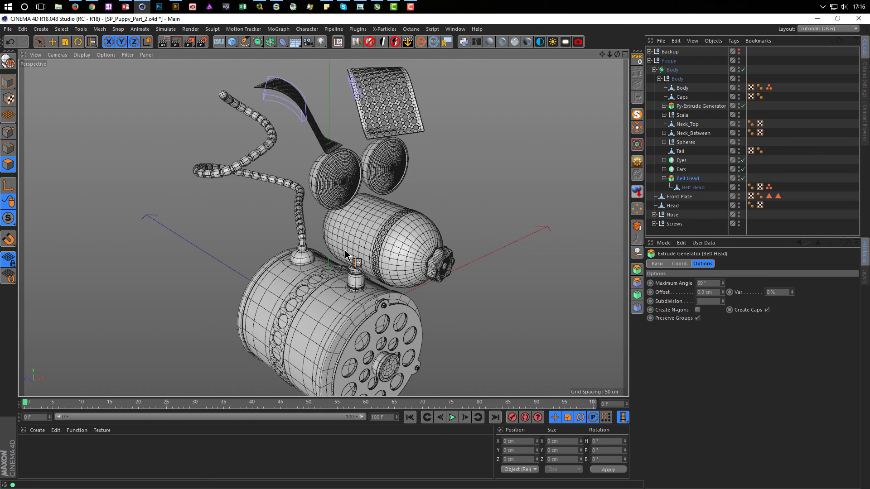
{"action": "key", "text": "ctrl+r"}
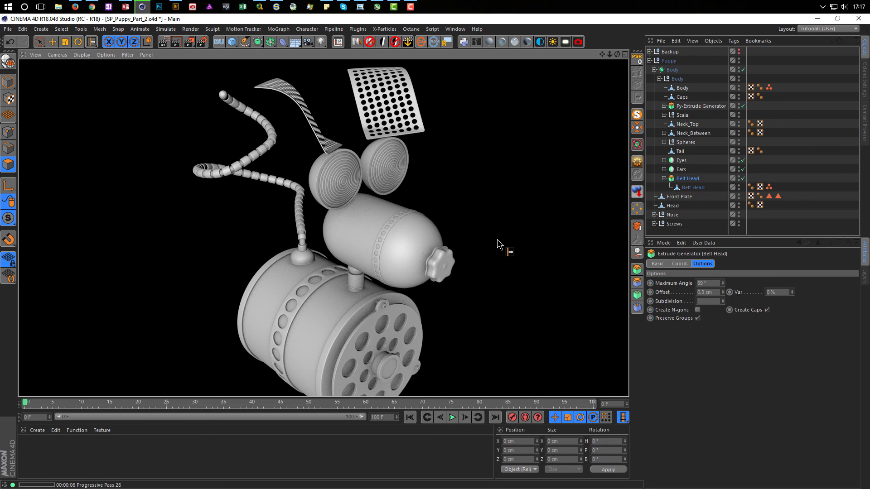
{"action": "left_click", "coordinate": [333, 304]}
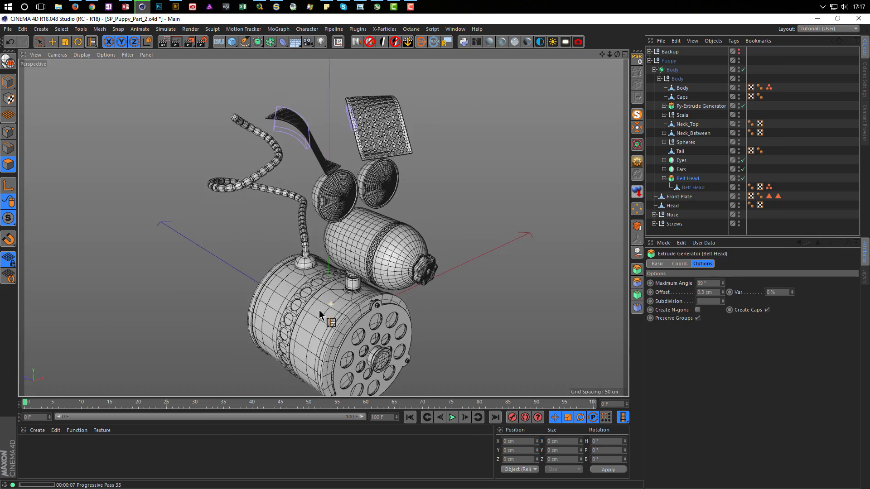
- Examine the ball joint between the neck and the underside of the head from several angles
{"action": "left_click_drag", "start_coordinate": [302, 335], "coordinate": [360, 319], "text": "alt"}
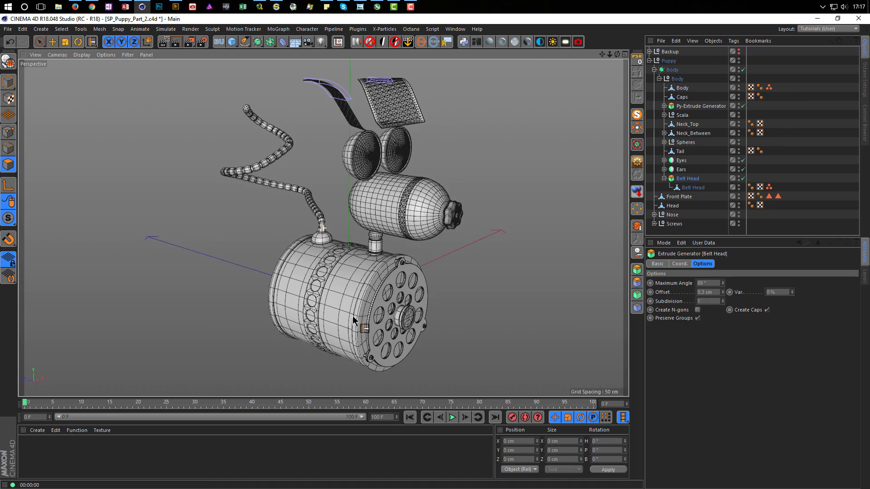
{"action": "scroll", "coordinate": [380, 278], "scroll_direction": "up", "scroll_amount": 6}
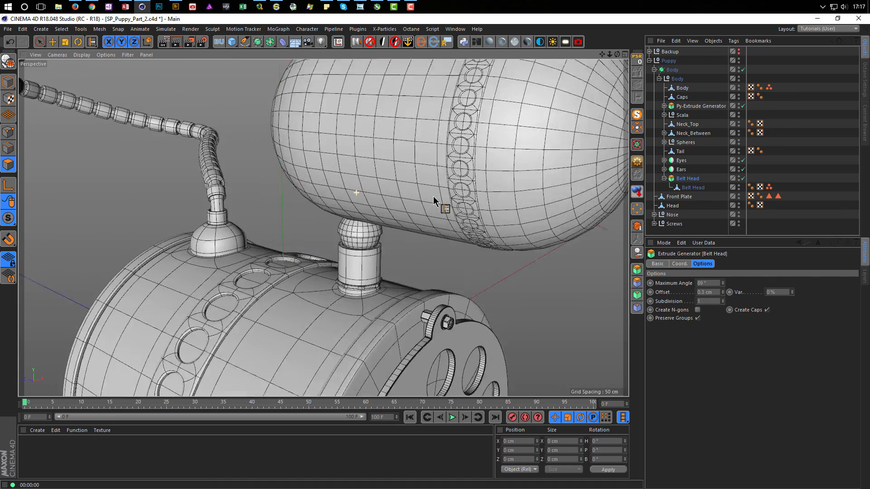
{"action": "scroll", "coordinate": [388, 203], "scroll_direction": "up", "scroll_amount": 6}
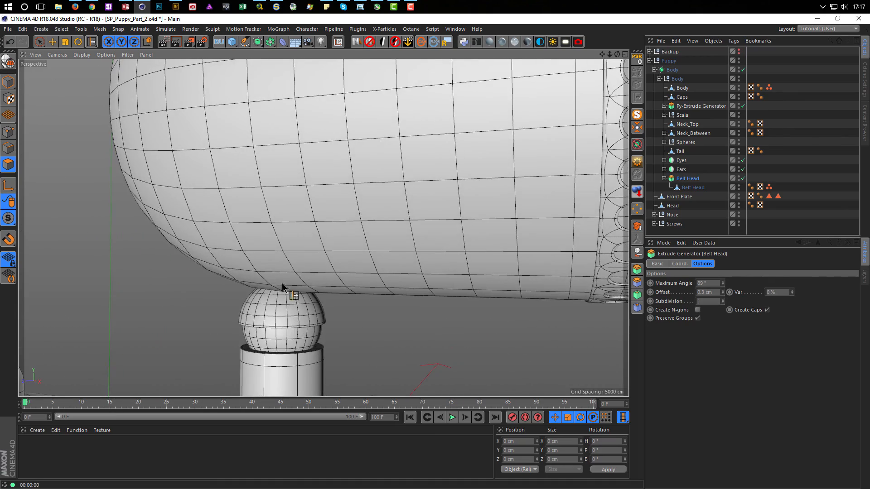
{"action": "right_click_drag", "start_coordinate": [300, 280], "coordinate": [244, 322], "text": "alt"}
{"action": "middle_click_drag", "start_coordinate": [276, 331], "coordinate": [325, 259], "text": "alt"}
{"action": "left_click_drag", "start_coordinate": [407, 235], "coordinate": [363, 286], "text": "alt"}
{"action": "right_click_drag", "start_coordinate": [364, 287], "coordinate": [304, 310], "text": "alt"}
{"action": "left_click_drag", "start_coordinate": [294, 326], "coordinate": [322, 317], "text": "alt"}
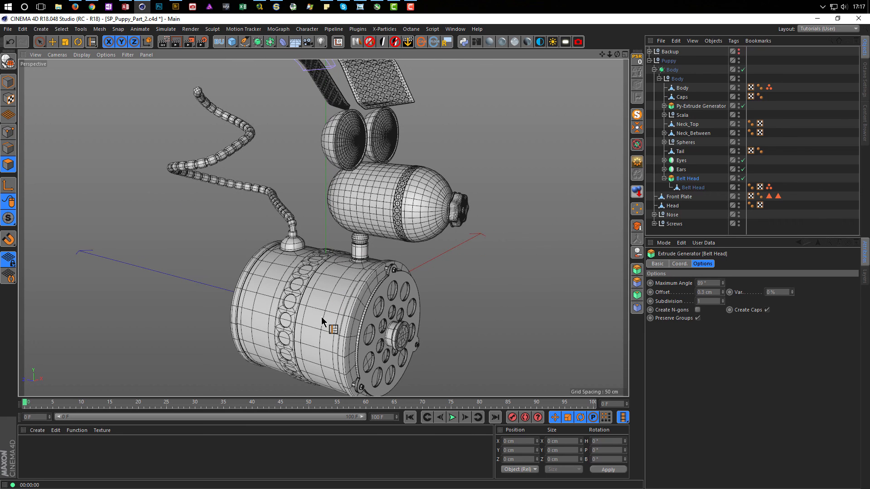
{"action": "left_click_drag", "start_coordinate": [357, 283], "coordinate": [372, 270], "text": "alt"}
{"action": "right_click_drag", "start_coordinate": [365, 225], "coordinate": [358, 230], "text": "alt"}
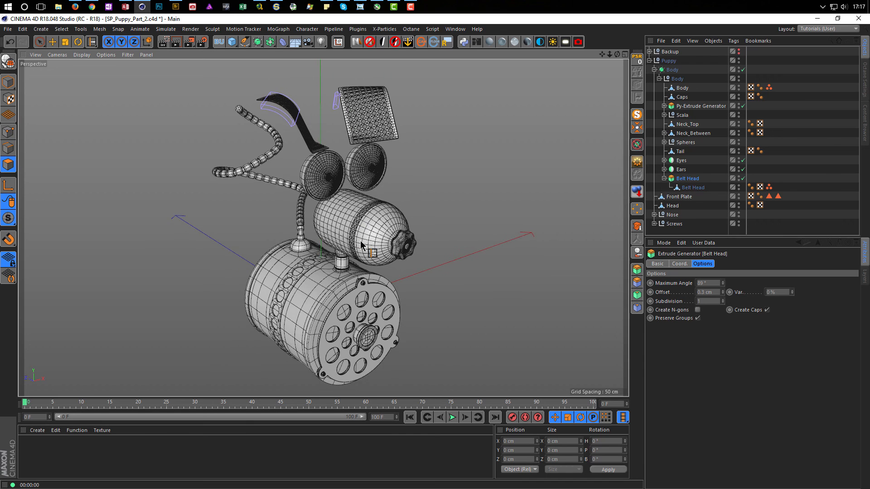
{"action": "middle_click_drag", "start_coordinate": [365, 235], "coordinate": [358, 252], "text": "alt"}
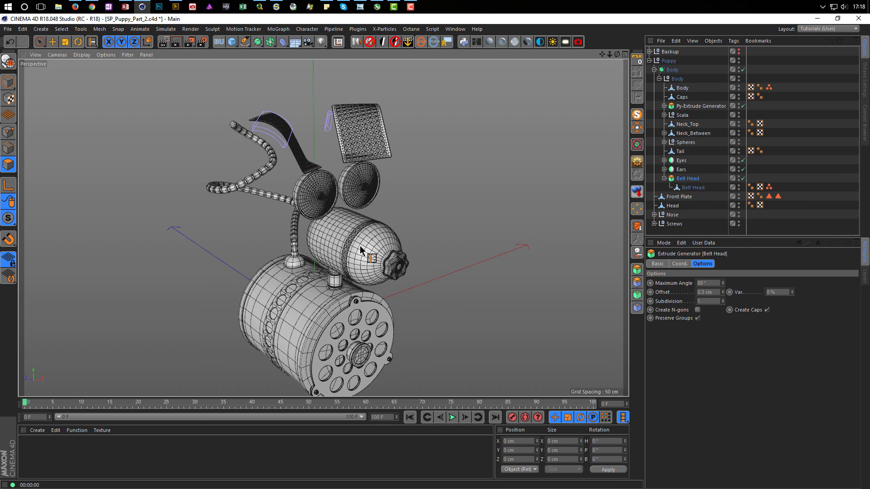
{"action": "scroll", "coordinate": [361, 250], "scroll_direction": "down", "scroll_amount": 4}
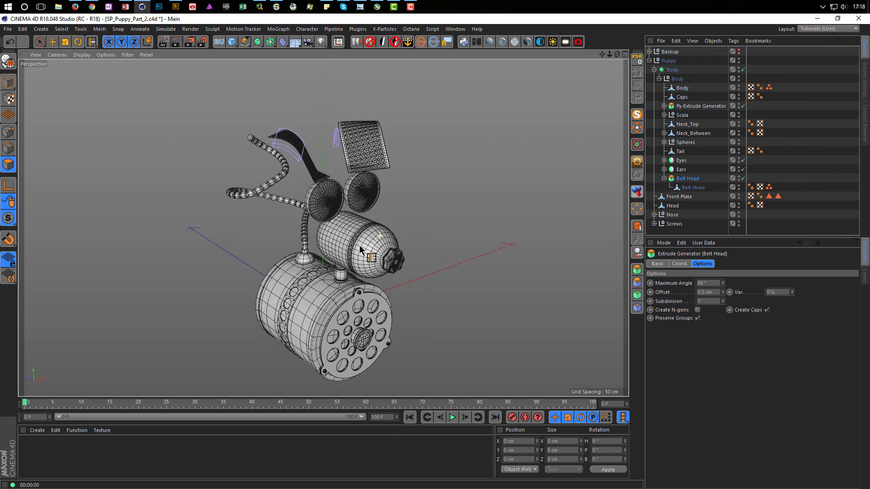
{"action": "left_click_drag", "start_coordinate": [331, 248], "coordinate": [351, 260], "text": "alt"}
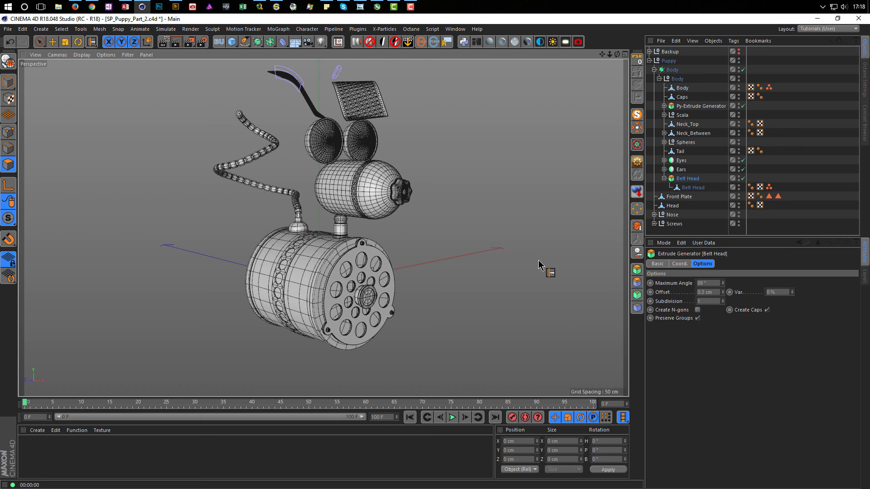
{"action": "left_click_drag", "start_coordinate": [315, 274], "coordinate": [326, 295], "text": "alt"}
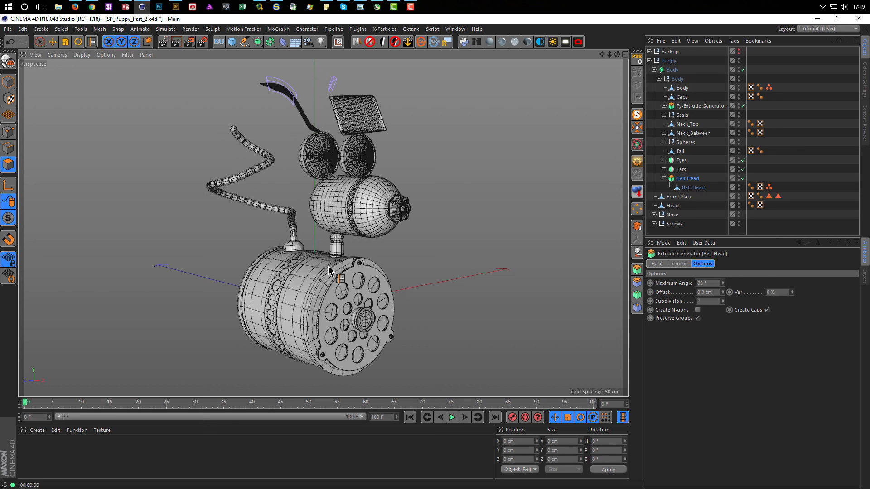
{"action": "scroll", "coordinate": [366, 219], "scroll_direction": "up", "scroll_amount": 3}
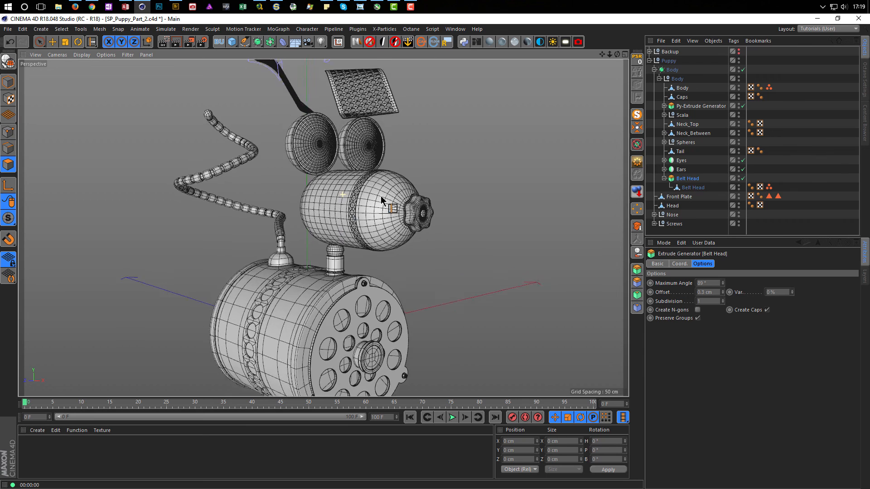
{"action": "scroll", "coordinate": [364, 215], "scroll_direction": "down", "scroll_amount": 3}
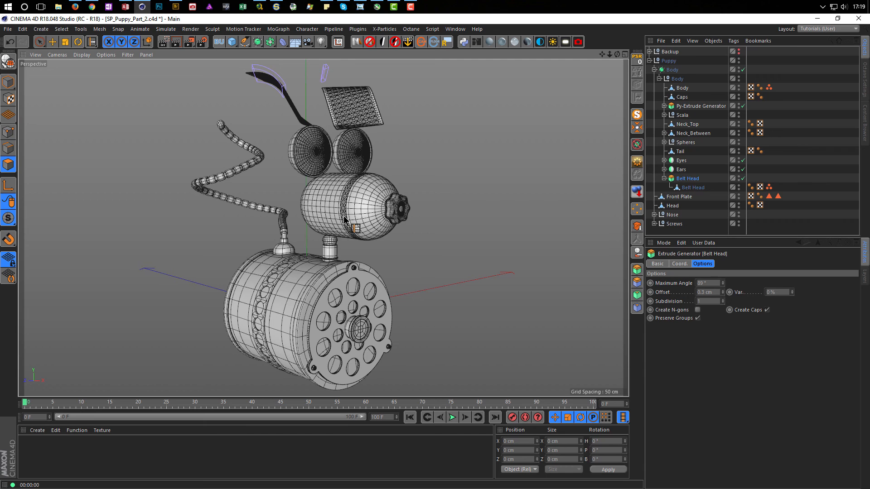
{"action": "scroll", "coordinate": [328, 232], "scroll_direction": "down", "scroll_amount": 3}
{"action": "scroll", "coordinate": [328, 228], "scroll_direction": "down", "scroll_amount": 2}
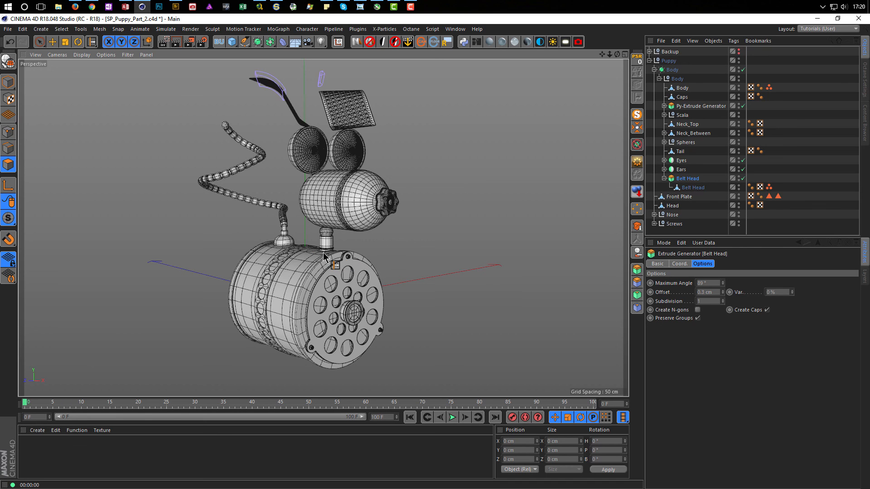
{"action": "left_click_drag", "start_coordinate": [327, 255], "coordinate": [328, 263], "text": "alt"}
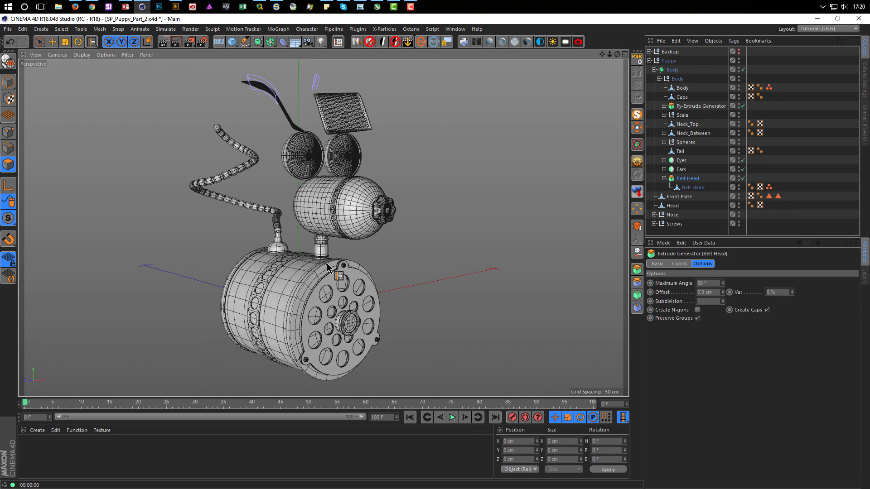